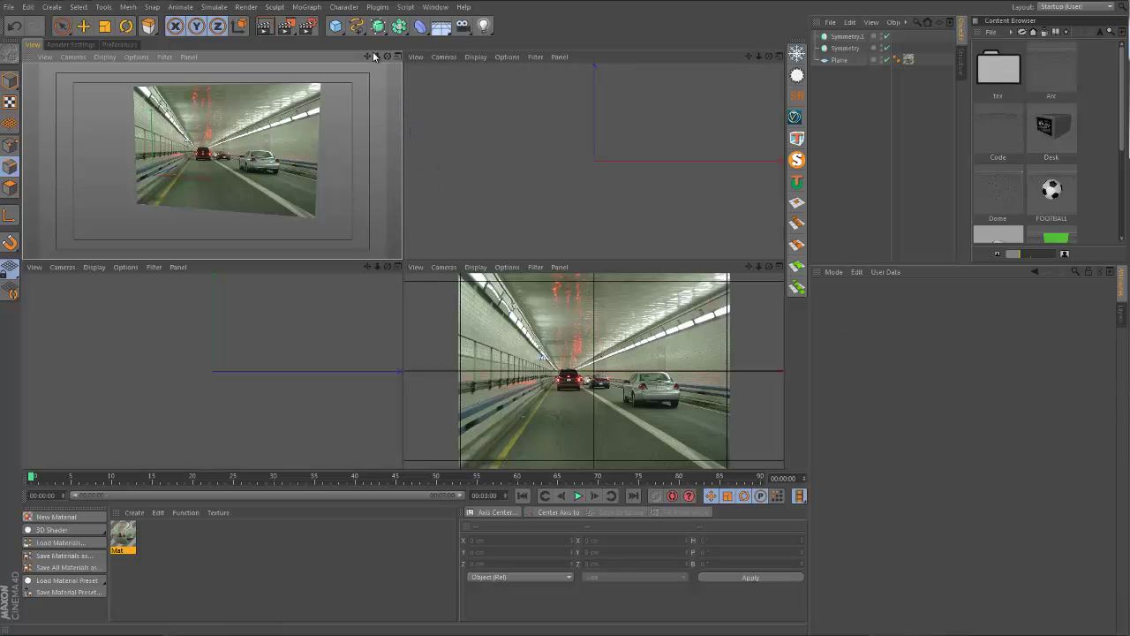
# Load Hampton_Roads_Bridge_Tunnel.jpg from the Desktop as the Front viewport's background image.
pyautogui.moveTo(368, 55); pyautogui.dragTo(403, 262)
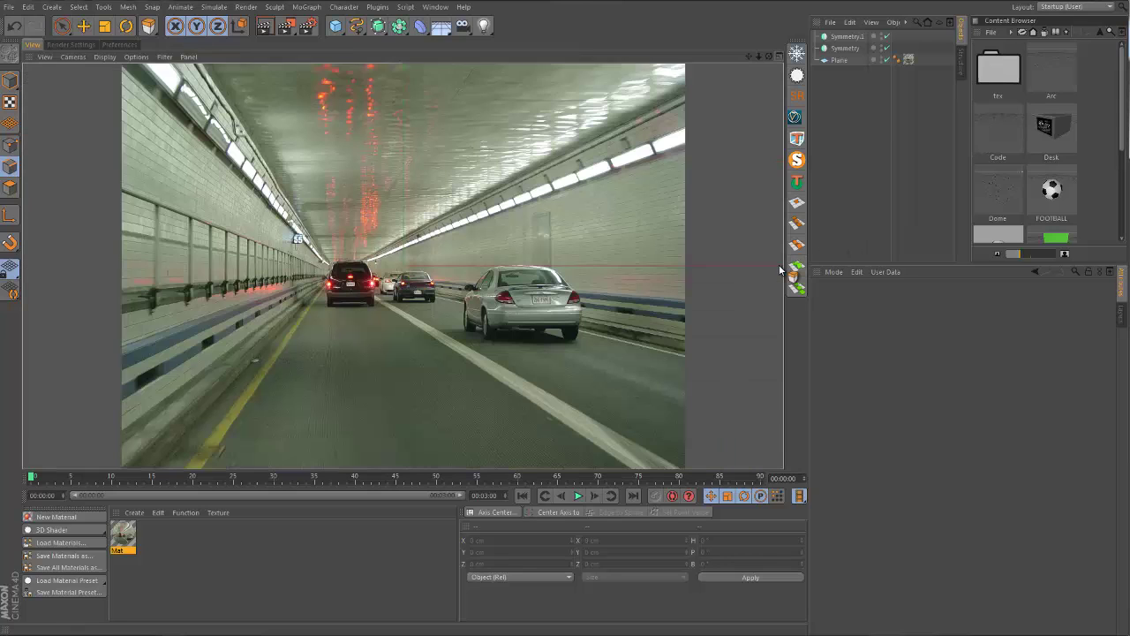
pyautogui.click(779, 268)
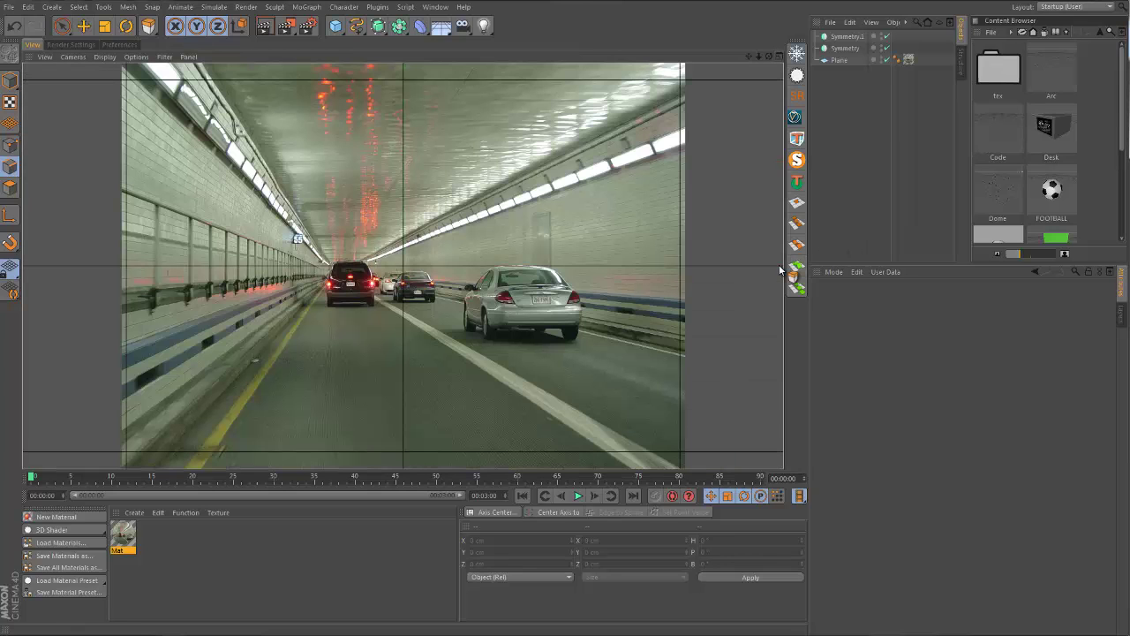
pyautogui.hotkey('shift', 'v')
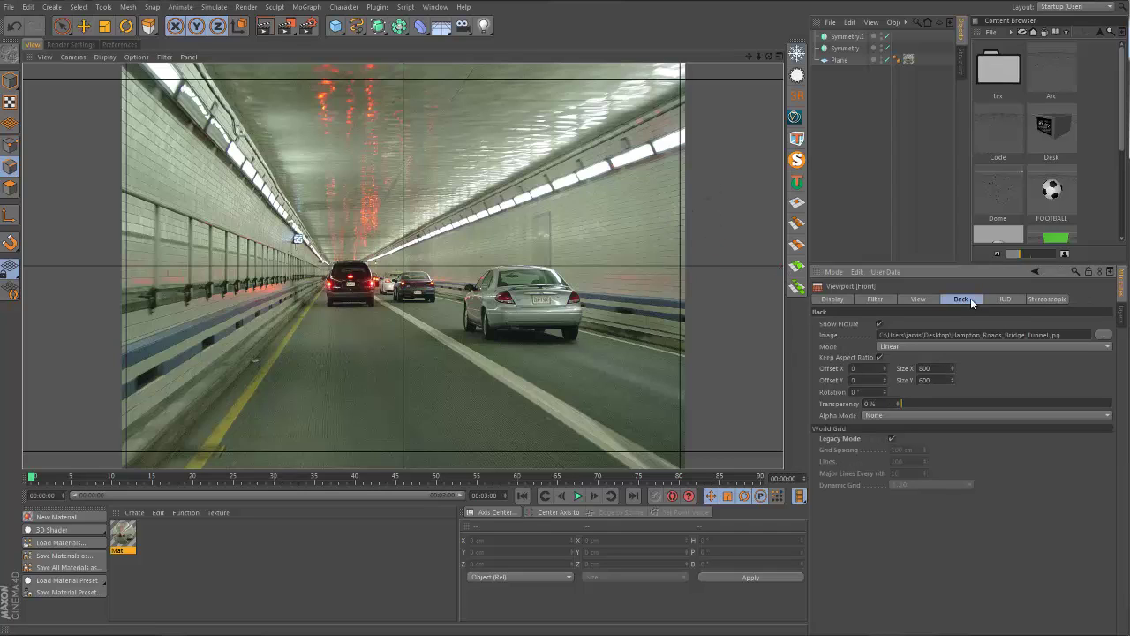
pyautogui.click(1103, 334)
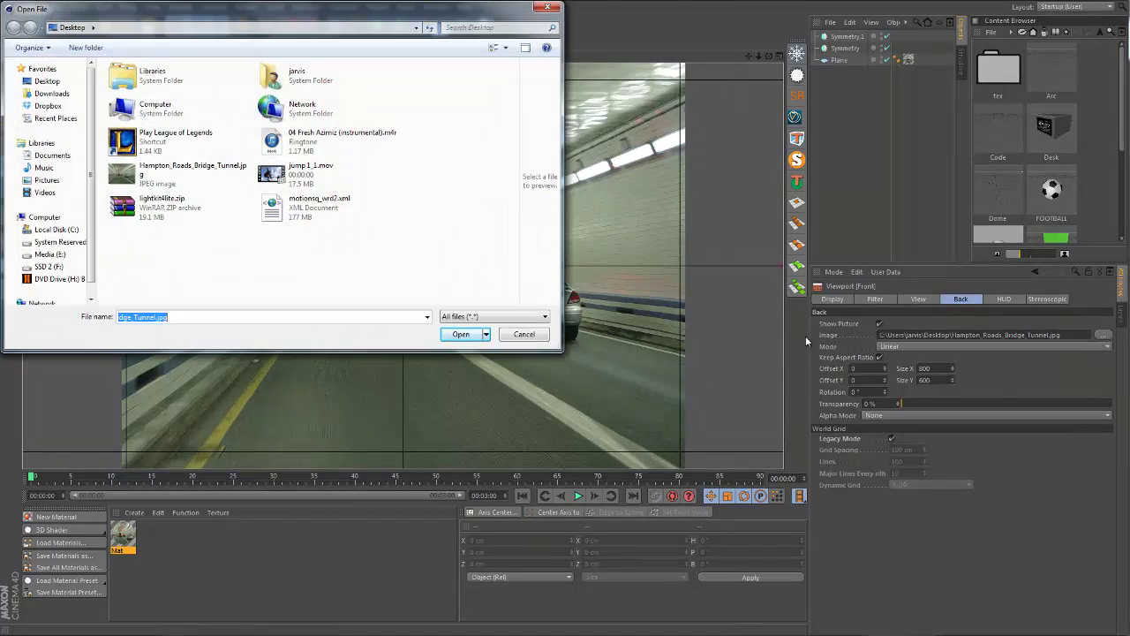
pyautogui.click(461, 334)
# Examine the tunnel photo plane from several angles in the perspective view.
pyautogui.click(779, 55)
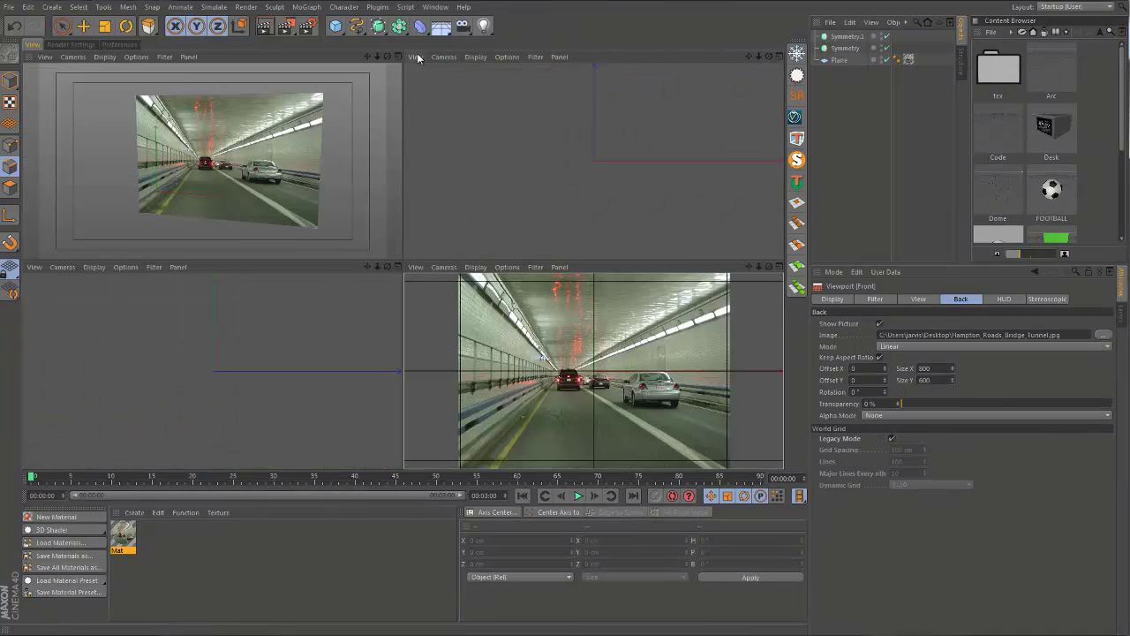
pyautogui.click(395, 56)
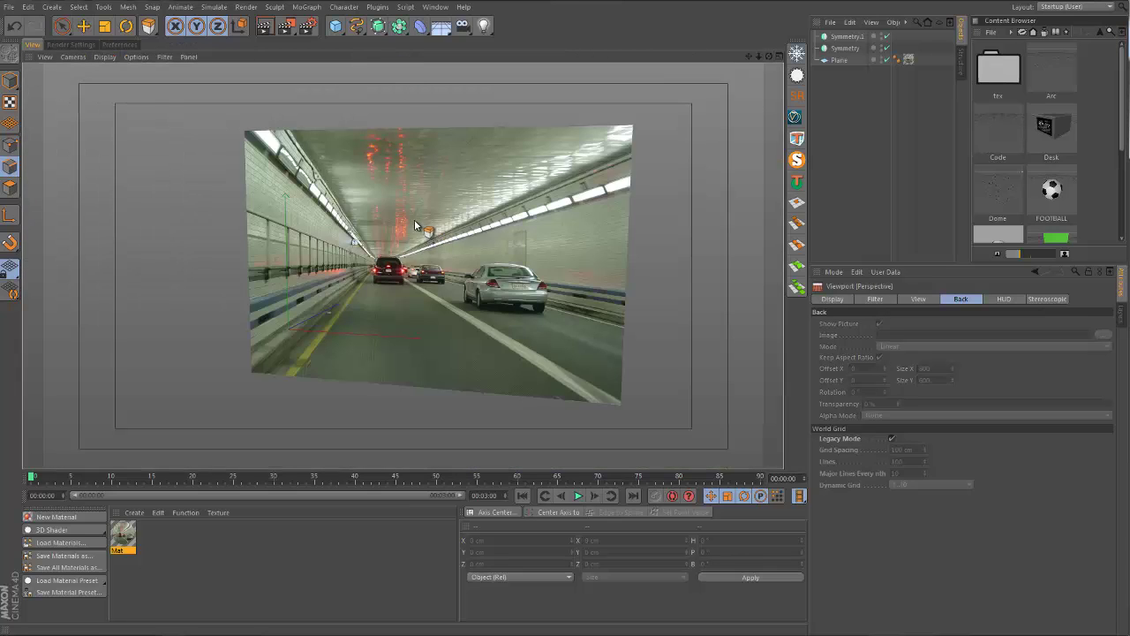
pyautogui.keyDown('alt'); pyautogui.moveTo(406, 232); pyautogui.dragTo(345, 243, button='middle'); pyautogui.keyUp('alt')
pyautogui.keyDown('alt'); pyautogui.moveTo(345, 243); pyautogui.dragTo(253, 280); pyautogui.keyUp('alt')
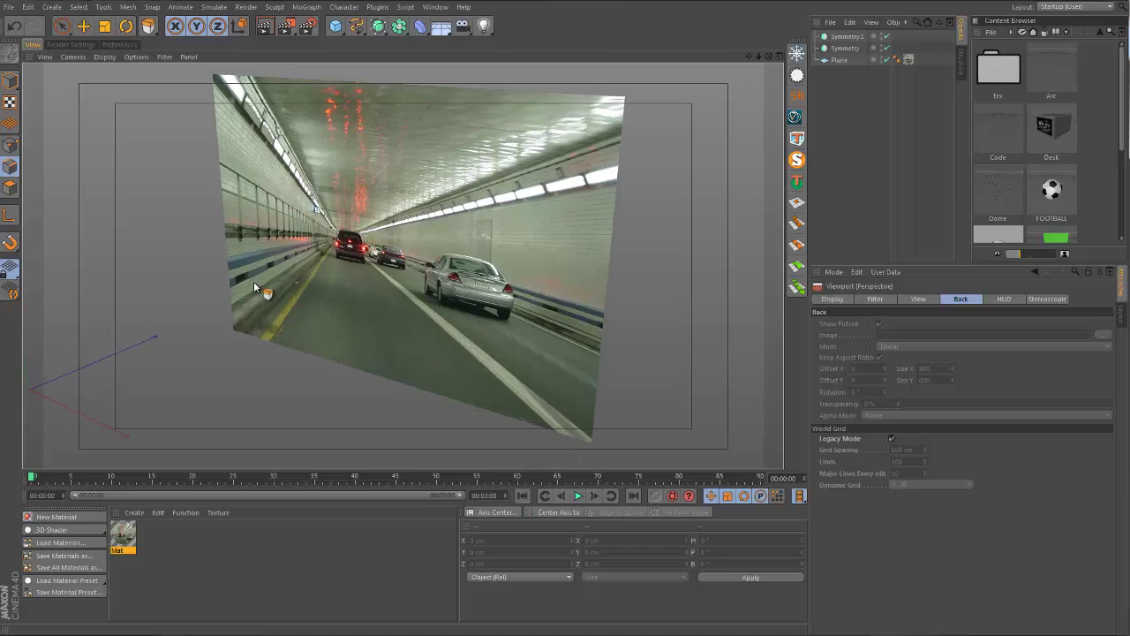
pyautogui.keyDown('alt'); pyautogui.moveTo(217, 316); pyautogui.dragTo(359, 258); pyautogui.keyUp('alt')
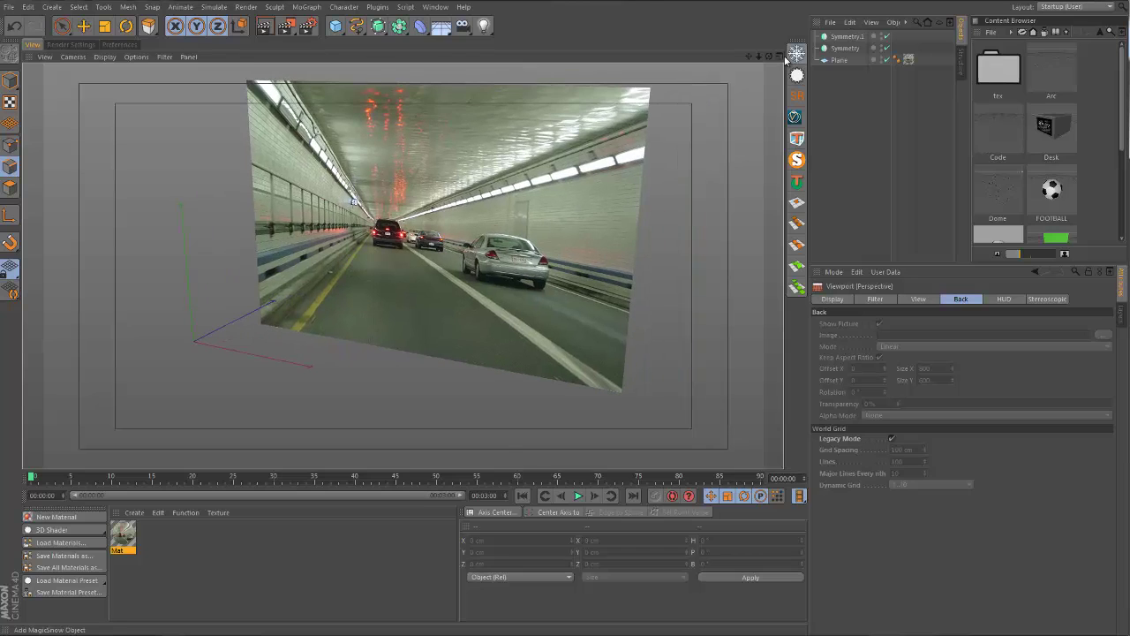
pyautogui.middleClick(668, 331)
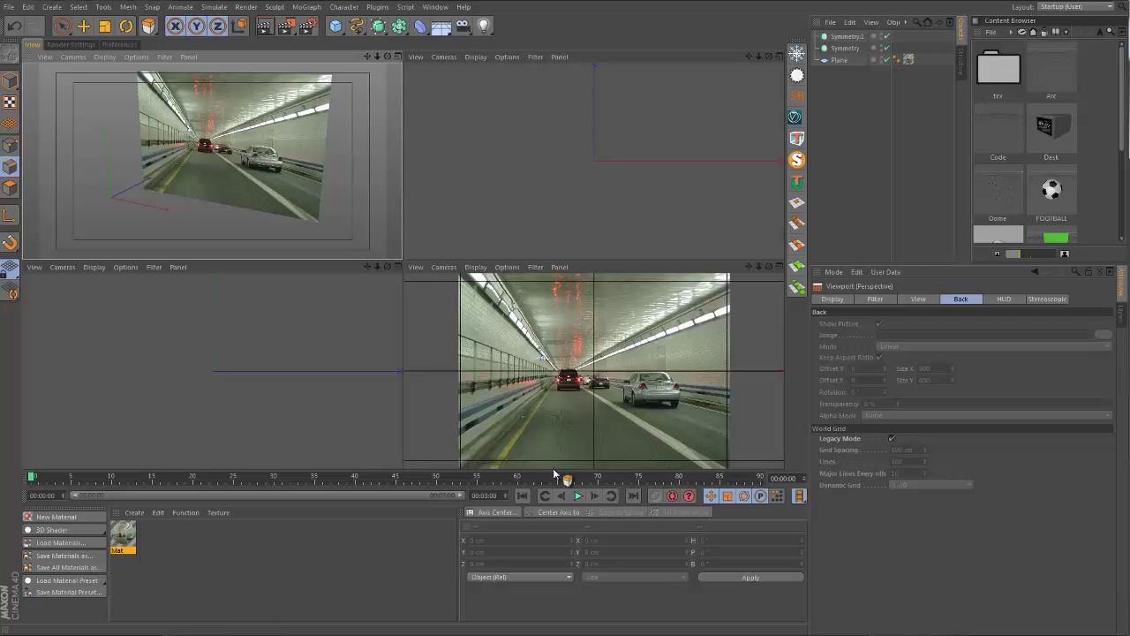
pyautogui.middleClick(369, 201)
pyautogui.keyDown('alt'); pyautogui.moveTo(369, 201); pyautogui.dragTo(372, 309); pyautogui.keyUp('alt')
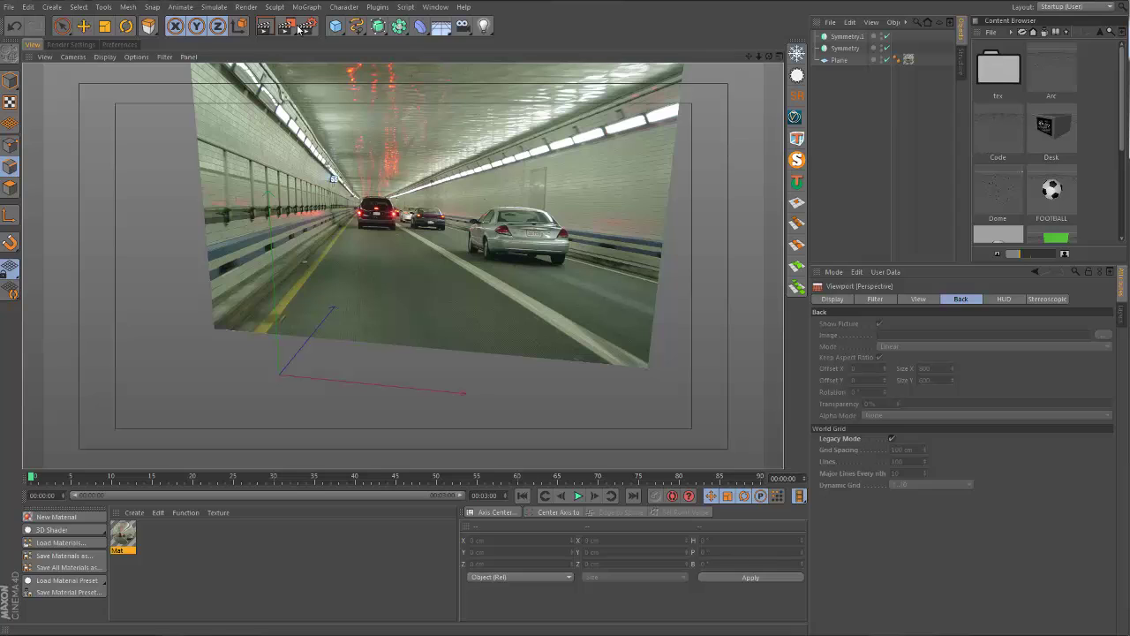
# Add a new plane primitive and set its width segments and height segments to 1.
pyautogui.click(337, 25)
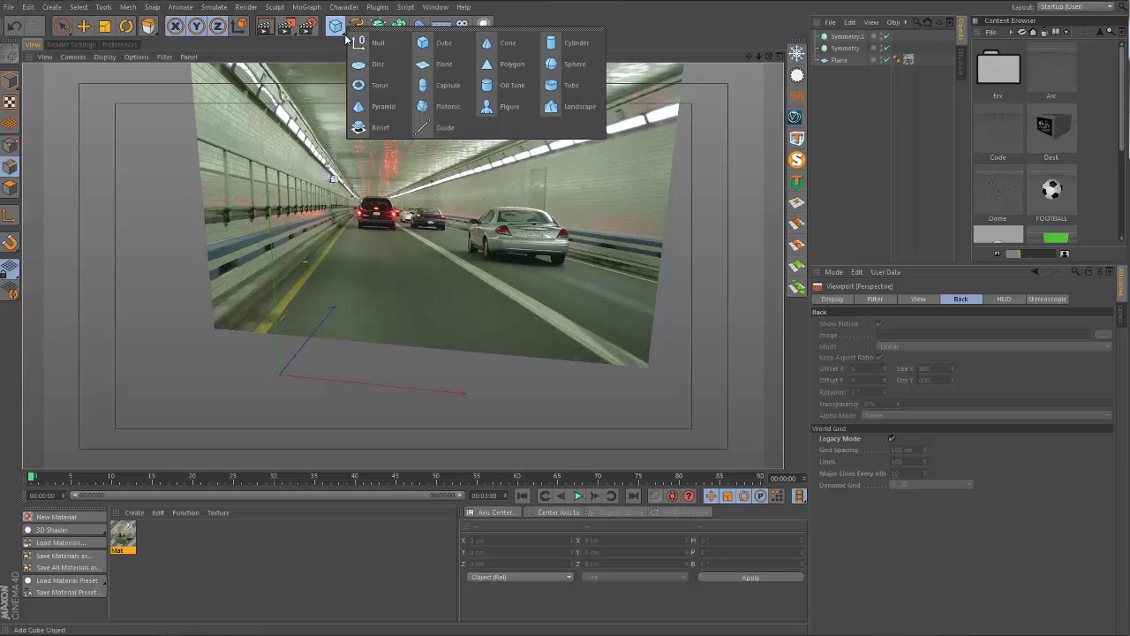
pyautogui.click(438, 63)
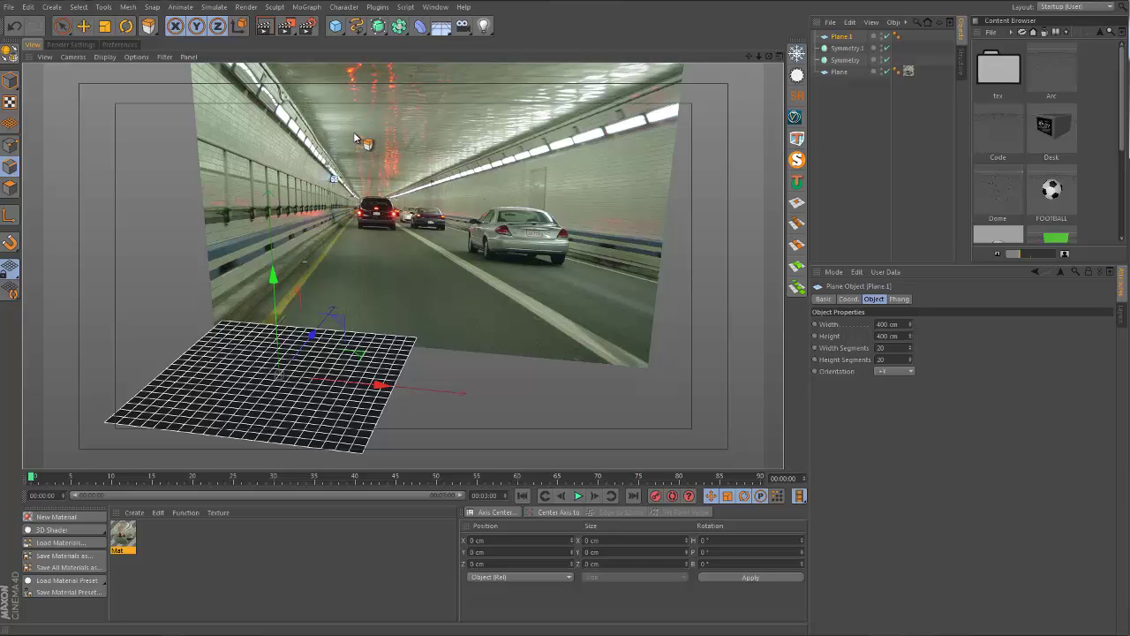
pyautogui.keyDown('alt'); pyautogui.moveTo(353, 131); pyautogui.dragTo(345, 147, button='middle'); pyautogui.keyUp('alt')
pyautogui.keyDown('alt'); pyautogui.moveTo(345, 152); pyautogui.dragTo(353, 212); pyautogui.keyUp('alt')
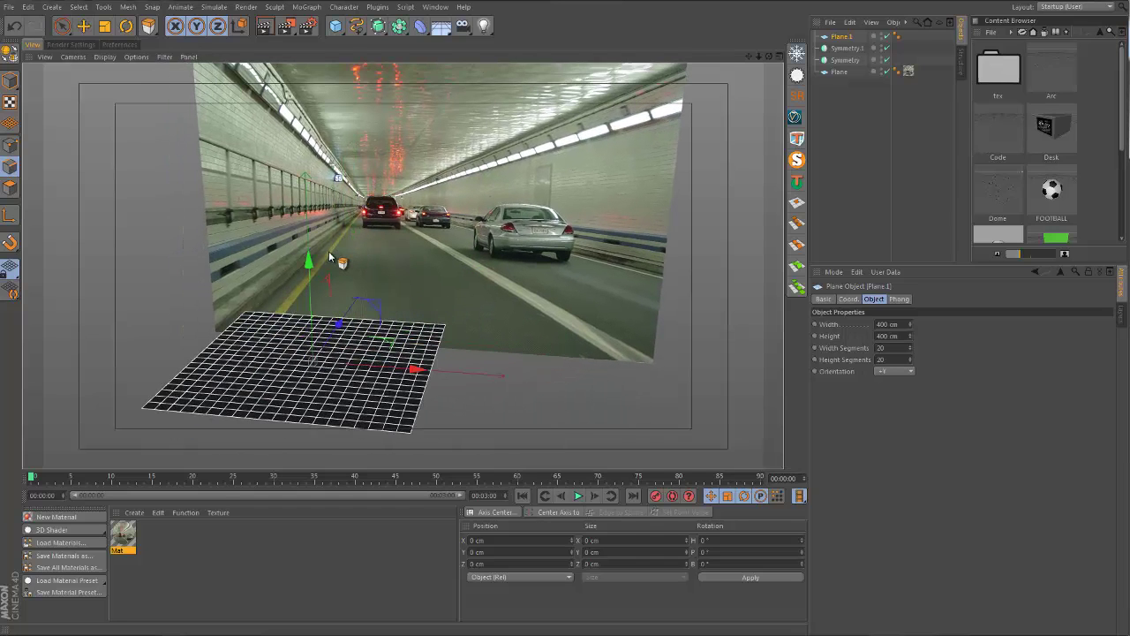
pyautogui.doubleClick(881, 347)
pyautogui.write('1')
pyautogui.press('Tab')
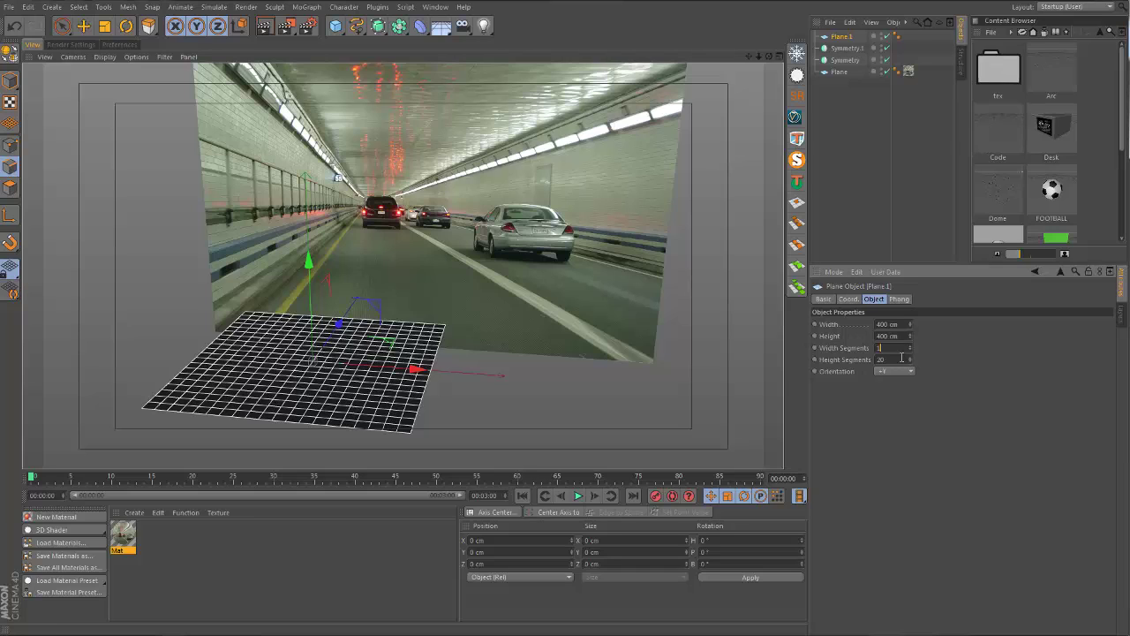
pyautogui.write('1')
pyautogui.press('Return')
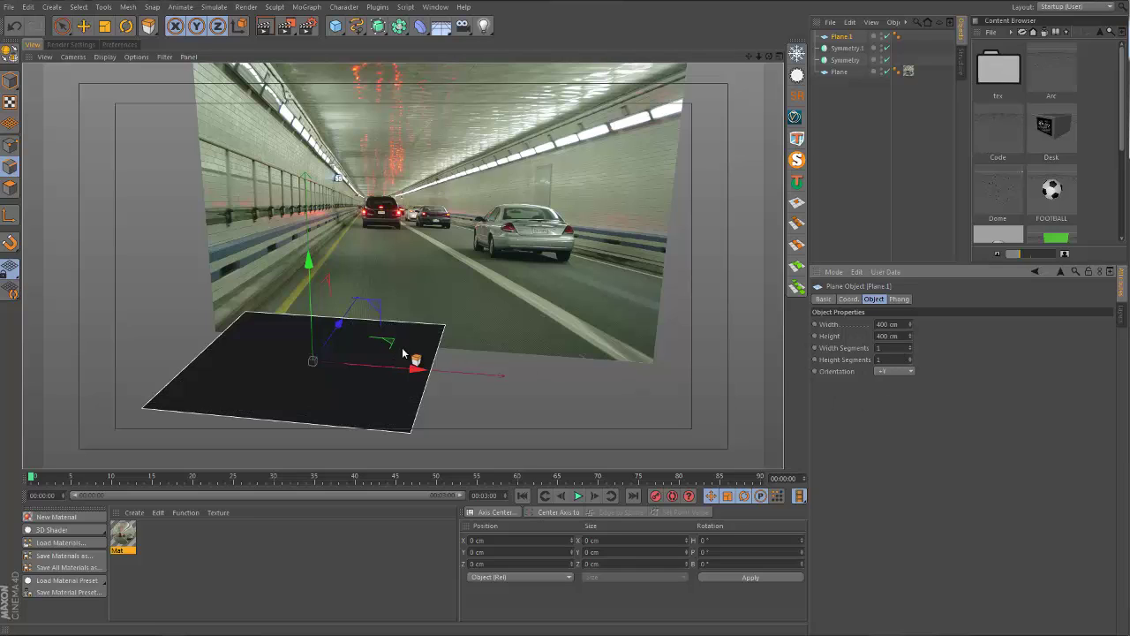
# Convert the new one-segment plane into an editable polygon object.
pyautogui.keyDown('alt'); pyautogui.moveTo(341, 340); pyautogui.dragTo(362, 346); pyautogui.keyUp('alt')
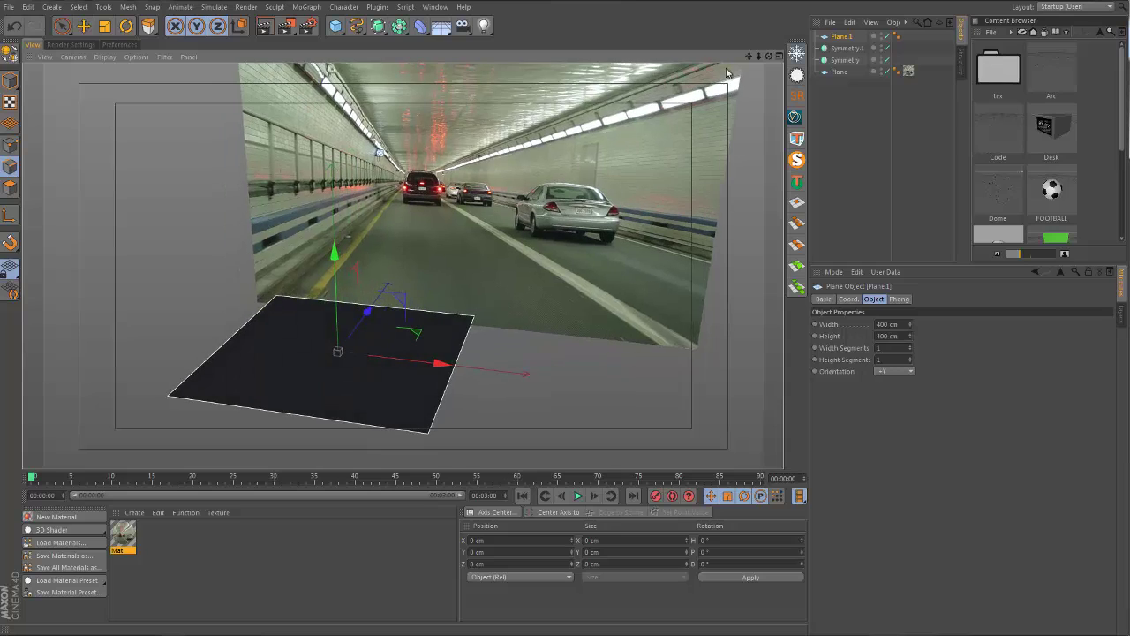
pyautogui.press('c')
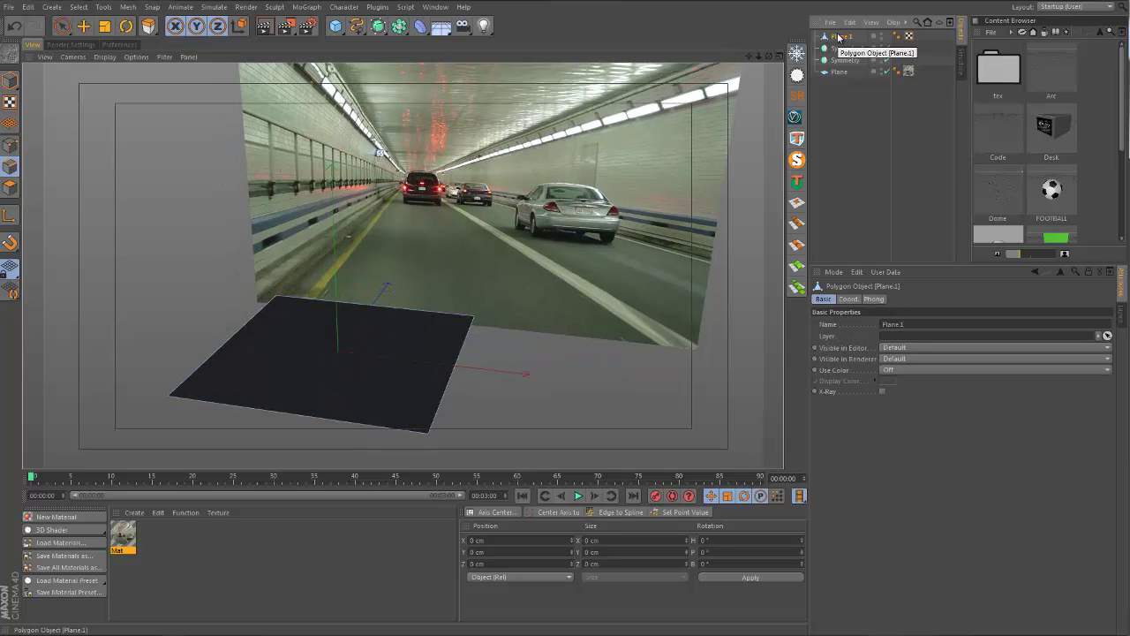
pyautogui.press('d')
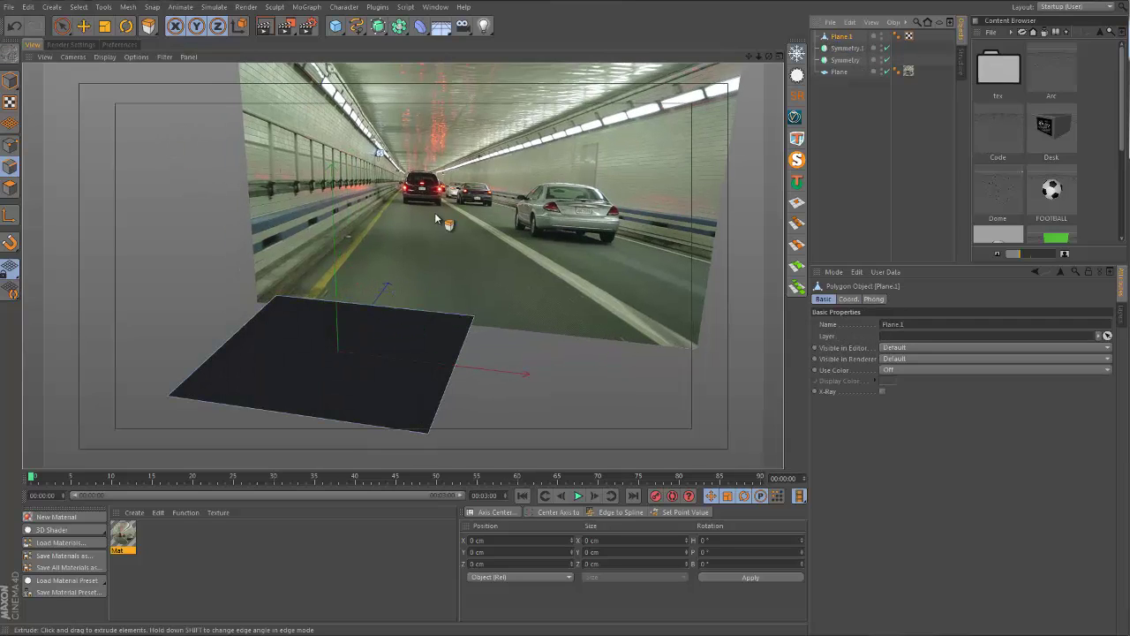
# Select the two points on the editable plane's positive X edge and set their X position to 0.
pyautogui.click(11, 145)
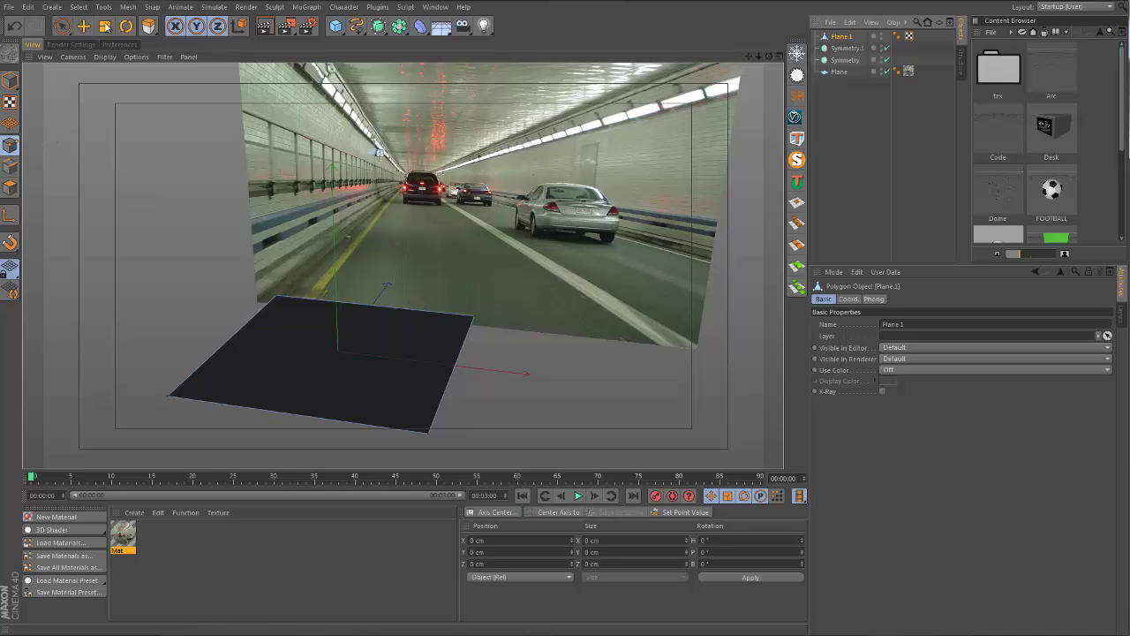
pyautogui.moveTo(67, 26); pyautogui.dragTo(106, 45)
pyautogui.click(458, 363)
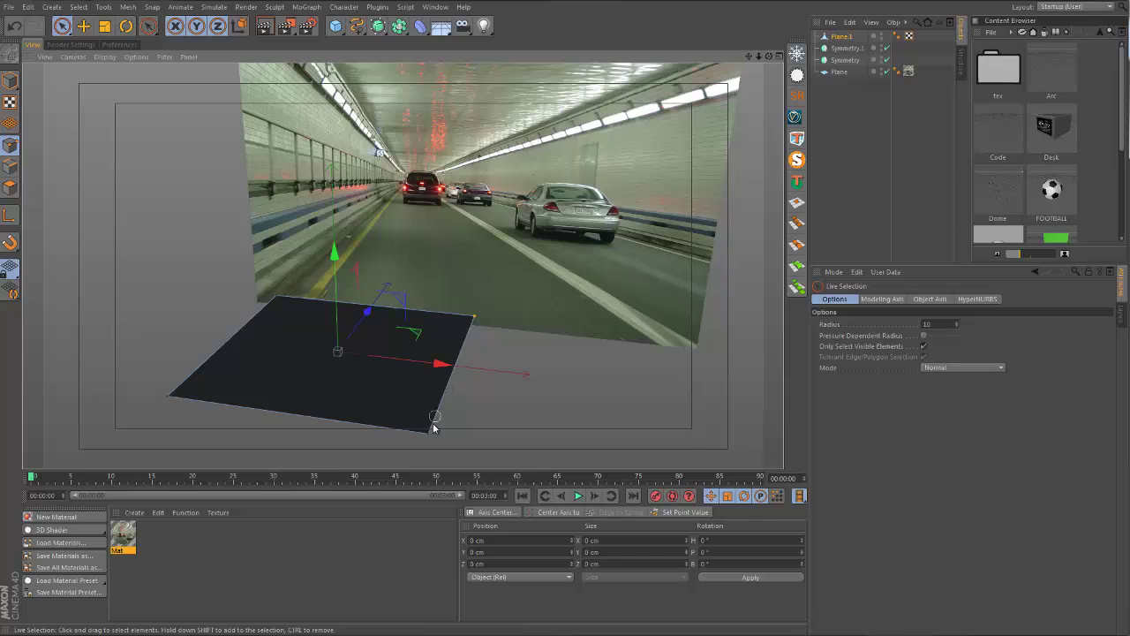
pyautogui.click(431, 427)
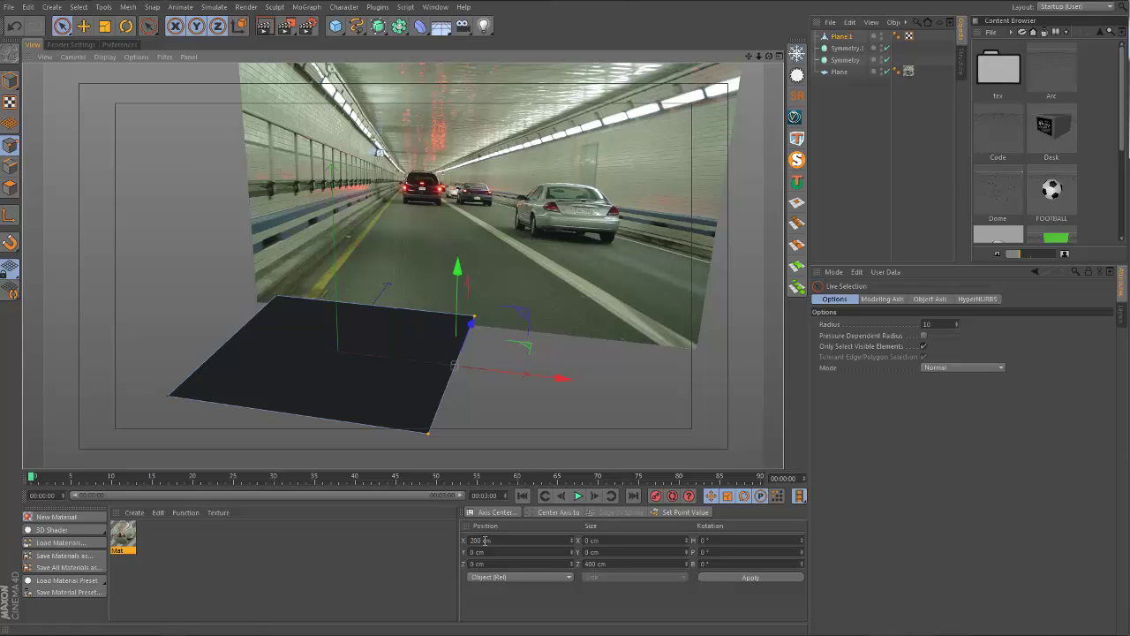
pyautogui.doubleClick(507, 541)
pyautogui.write('0')
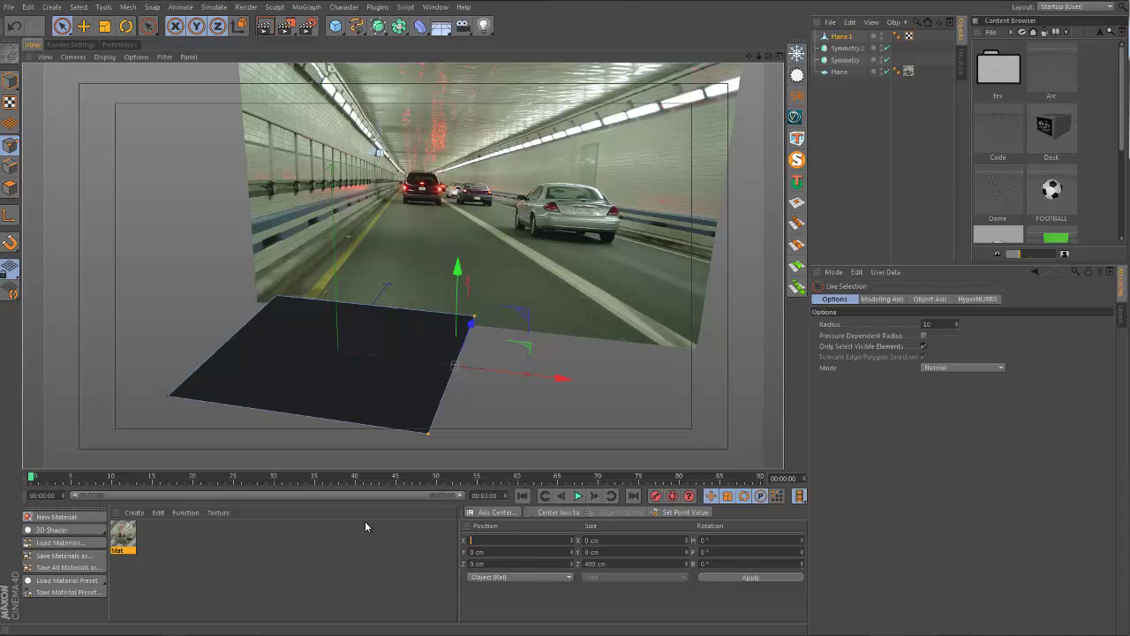
pyautogui.press('Return')
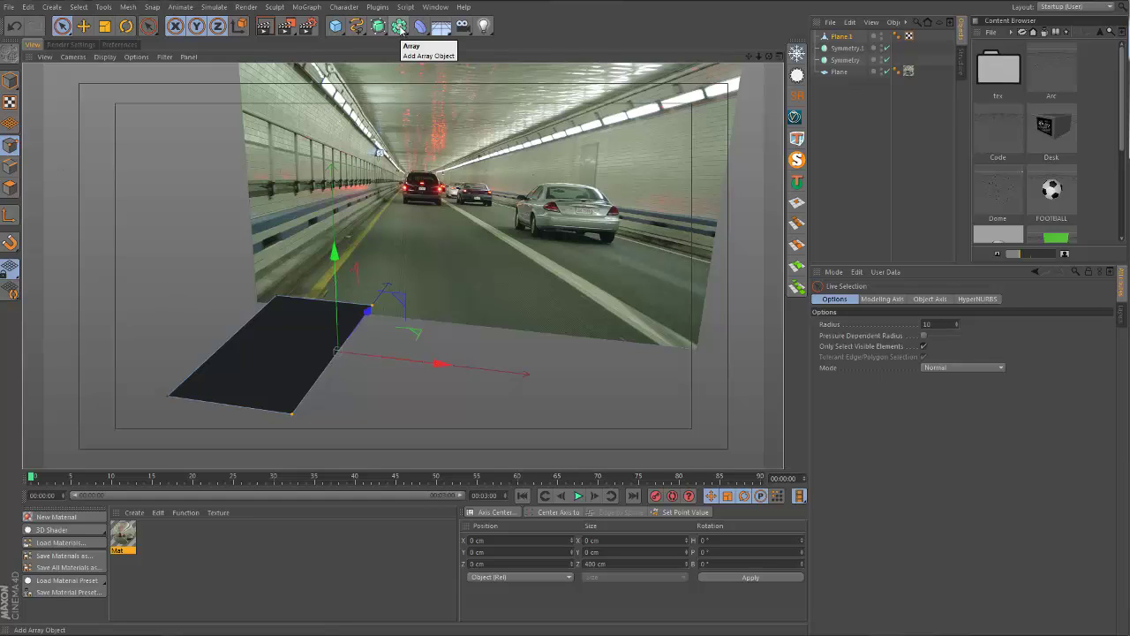
# Add a Symmetry object and place the halved plane inside it as its child.
pyautogui.moveTo(400, 27); pyautogui.dragTo(521, 84)
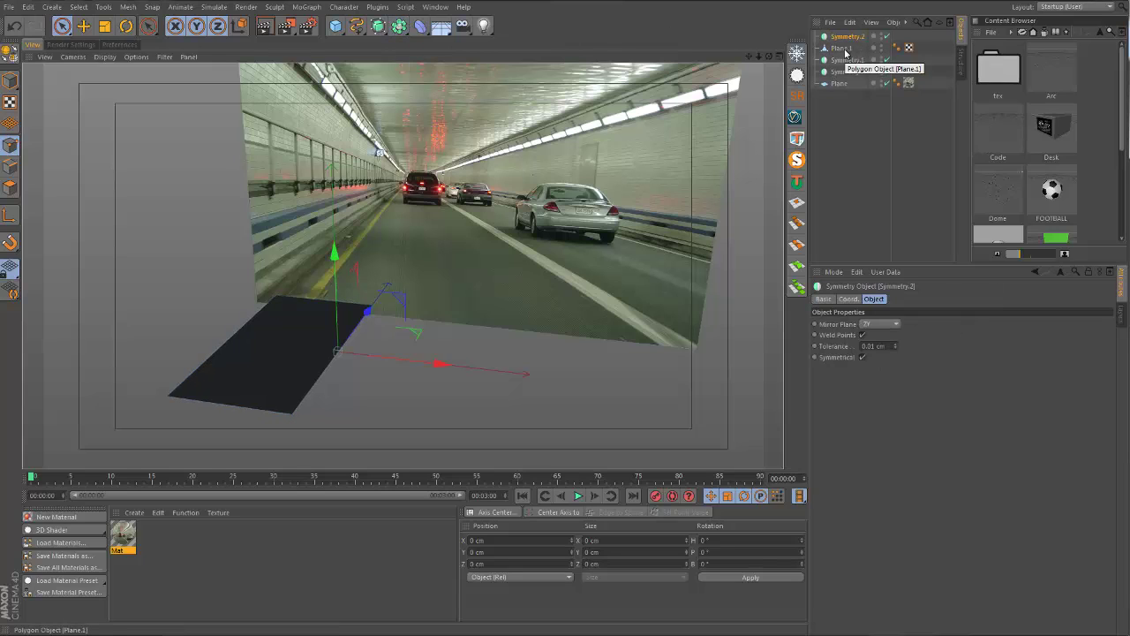
pyautogui.moveTo(845, 53); pyautogui.dragTo(848, 37)
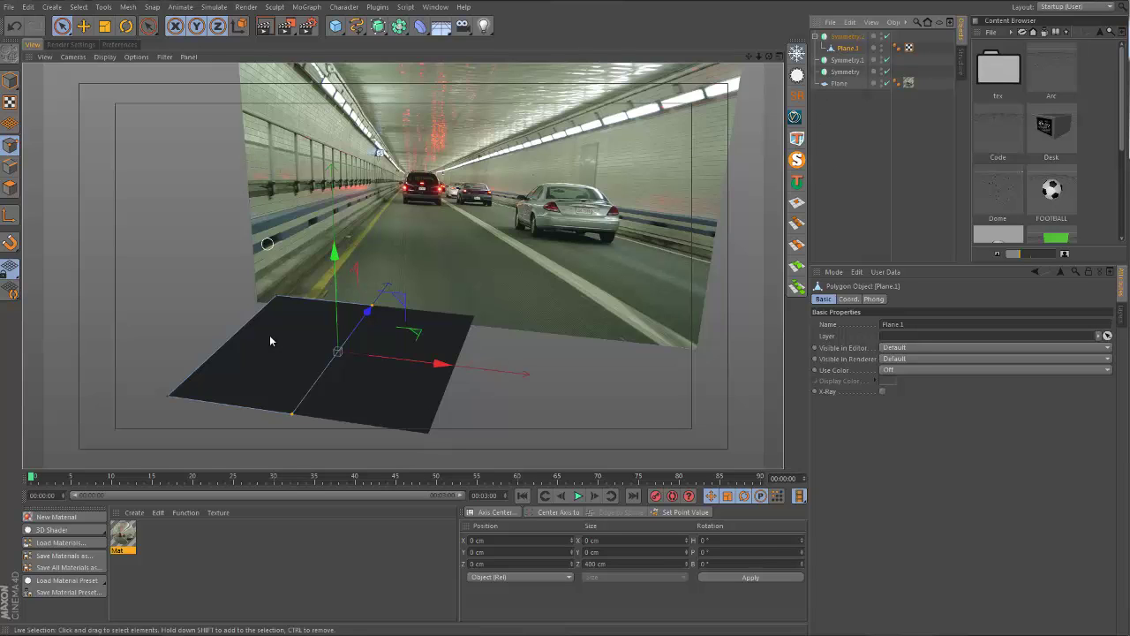
# Try raising the halved plane's far outer corner point to test the mirroring, and undo the move.
pyautogui.click(275, 295)
pyautogui.moveTo(276, 214); pyautogui.dragTo(268, 151)
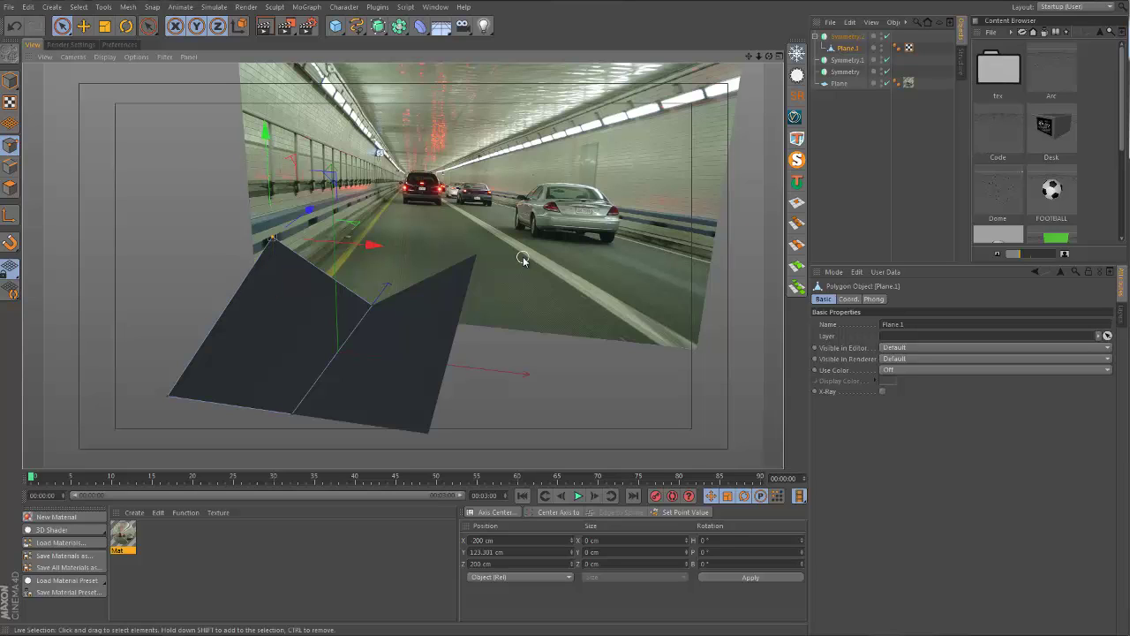
pyautogui.hotkey('ctrl', 'z')
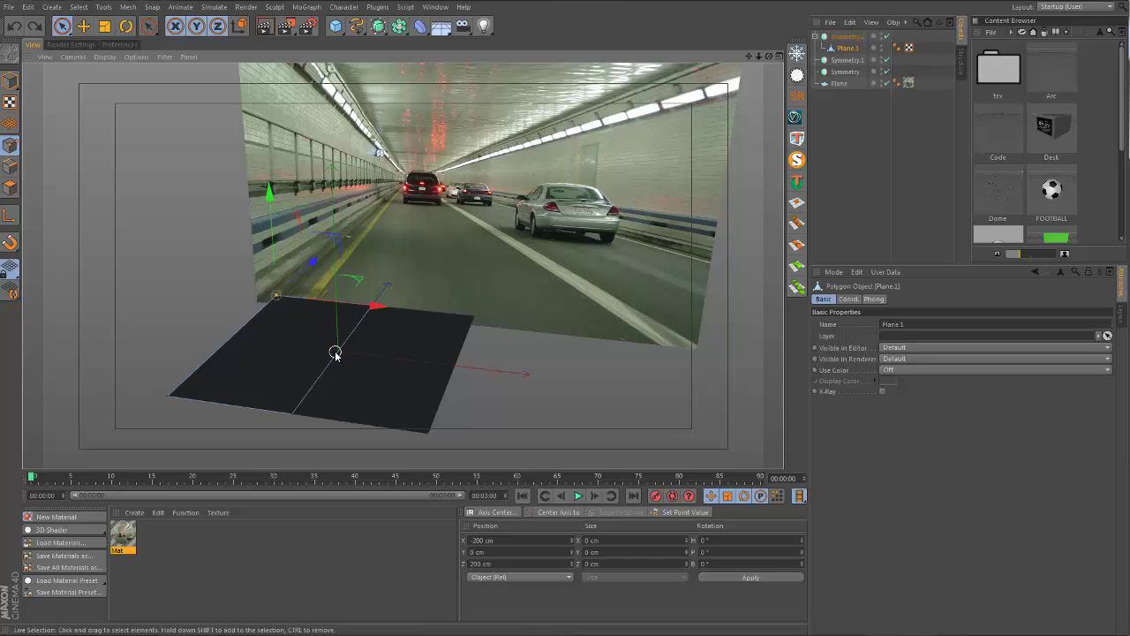
# Examine how the mirrored floor plane lines up with the road in the tunnel photo.
pyautogui.keyDown('alt'); pyautogui.moveTo(367, 308); pyautogui.dragTo(381, 321, button='middle'); pyautogui.keyUp('alt')
pyautogui.keyDown('alt'); pyautogui.moveTo(361, 328); pyautogui.dragTo(415, 308); pyautogui.keyUp('alt')
pyautogui.keyDown('alt'); pyautogui.moveTo(437, 236); pyautogui.dragTo(399, 305, button='middle'); pyautogui.keyUp('alt')
pyautogui.keyDown('alt'); pyautogui.moveTo(383, 302); pyautogui.dragTo(414, 279, button='right'); pyautogui.keyUp('alt')
pyautogui.keyDown('alt'); pyautogui.moveTo(414, 281); pyautogui.dragTo(375, 297); pyautogui.keyUp('alt')
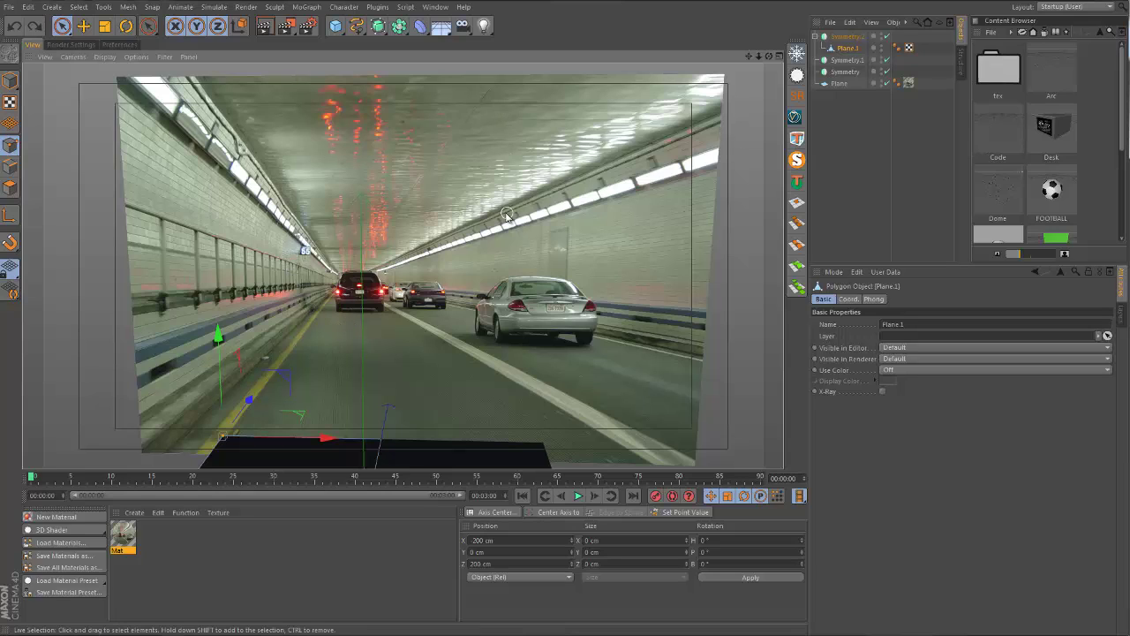
pyautogui.keyDown('alt'); pyautogui.moveTo(478, 242); pyautogui.dragTo(507, 164, button='middle'); pyautogui.keyUp('alt')
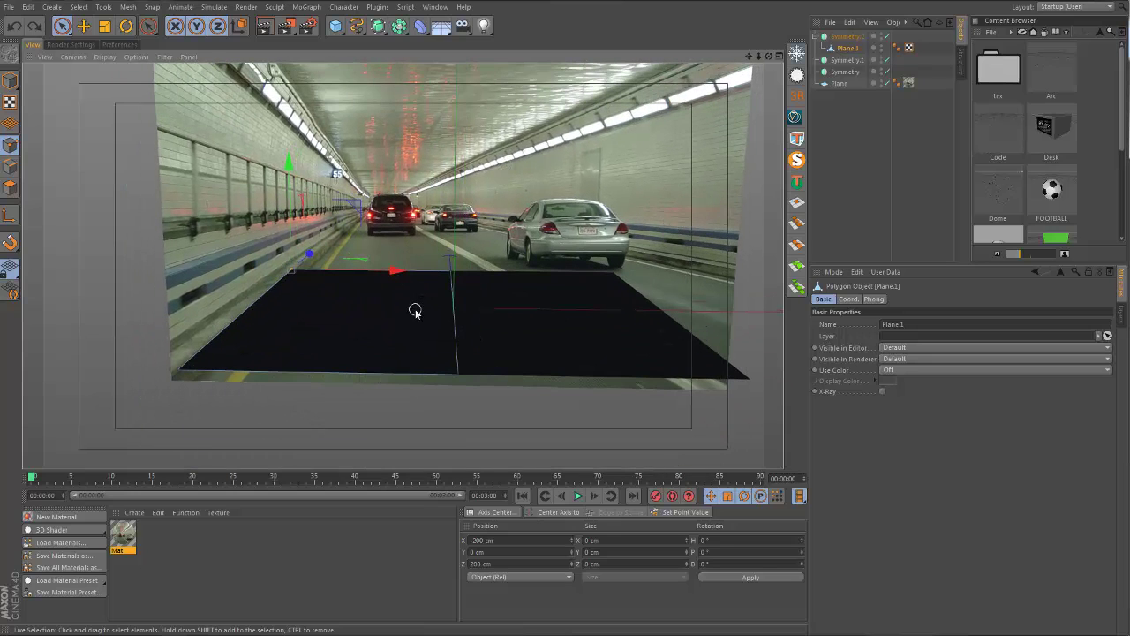
pyautogui.keyDown('alt'); pyautogui.moveTo(399, 316); pyautogui.dragTo(333, 347); pyautogui.keyUp('alt')
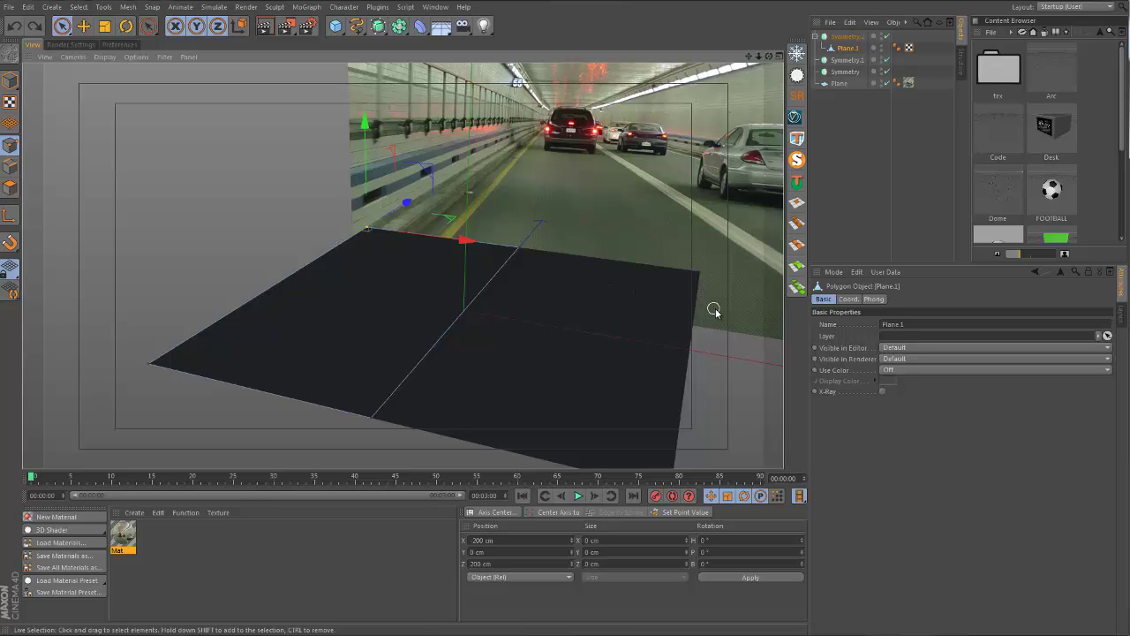
pyautogui.keyDown('alt'); pyautogui.moveTo(402, 265); pyautogui.dragTo(441, 253); pyautogui.keyUp('alt')
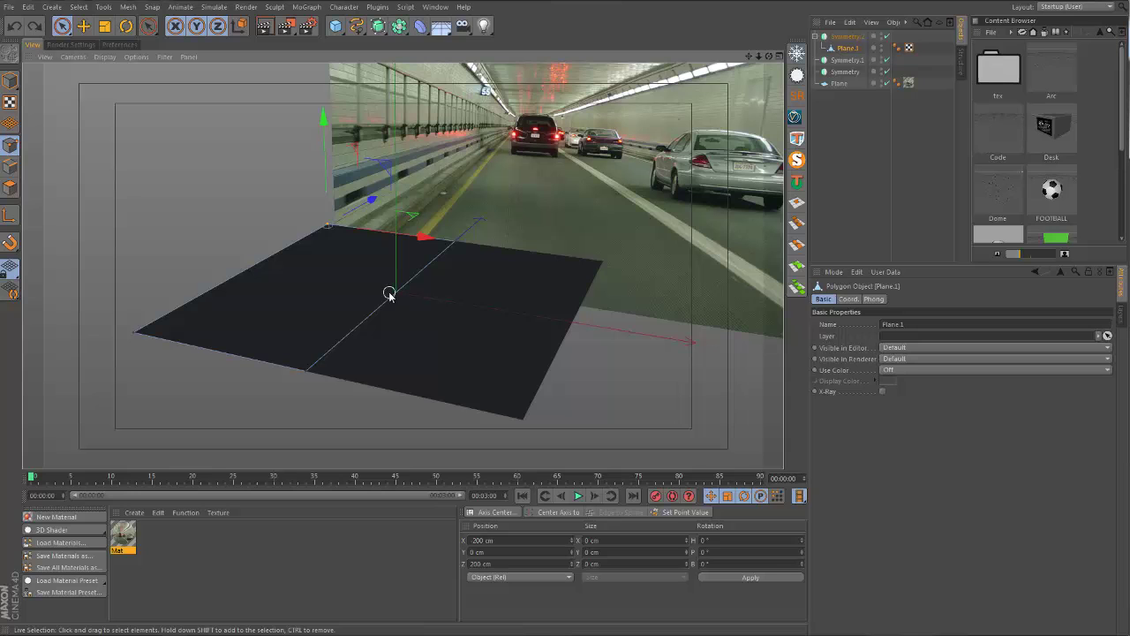
pyautogui.keyDown('alt'); pyautogui.moveTo(388, 296); pyautogui.dragTo(428, 282); pyautogui.keyUp('alt')
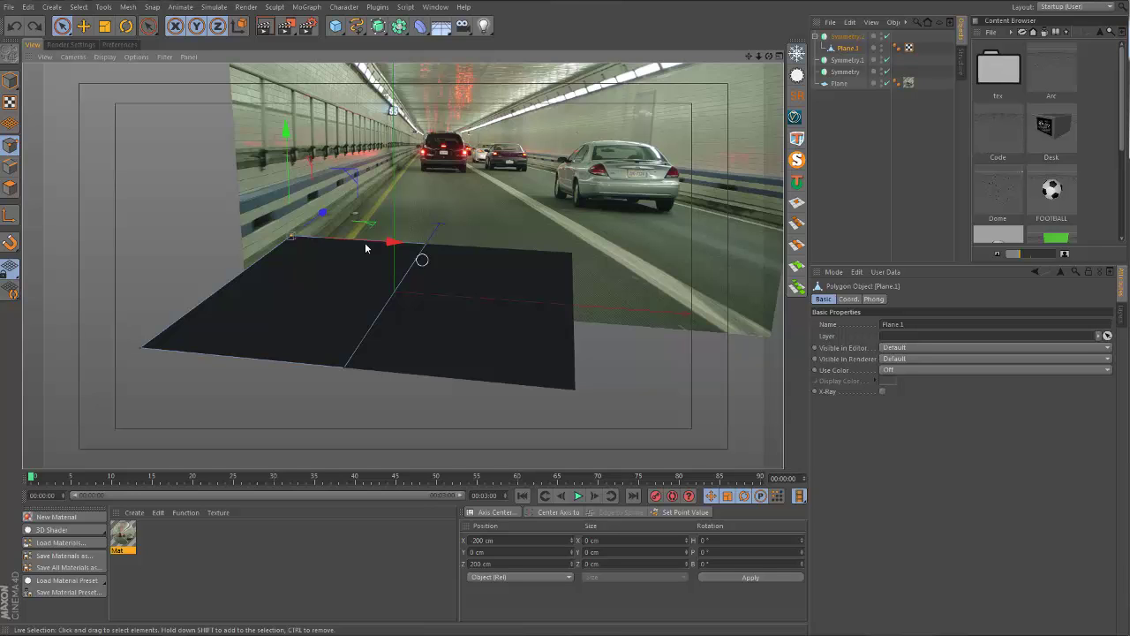
pyautogui.keyDown('alt'); pyautogui.moveTo(418, 255); pyautogui.dragTo(363, 318); pyautogui.keyUp('alt')
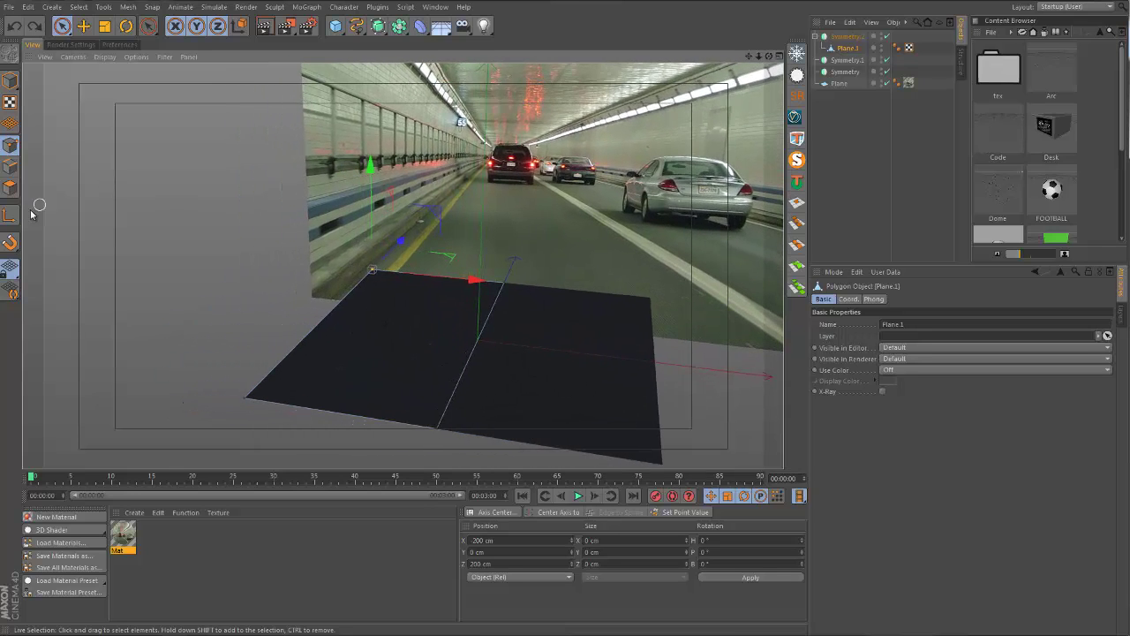
# In edge mode, select the halved plane's outer long edge and activate the Extrude tool.
pyautogui.click(12, 168)
pyautogui.scroll(1, 368, 339)
pyautogui.keyDown('alt'); pyautogui.moveTo(369, 332); pyautogui.dragTo(380, 334); pyautogui.keyUp('alt')
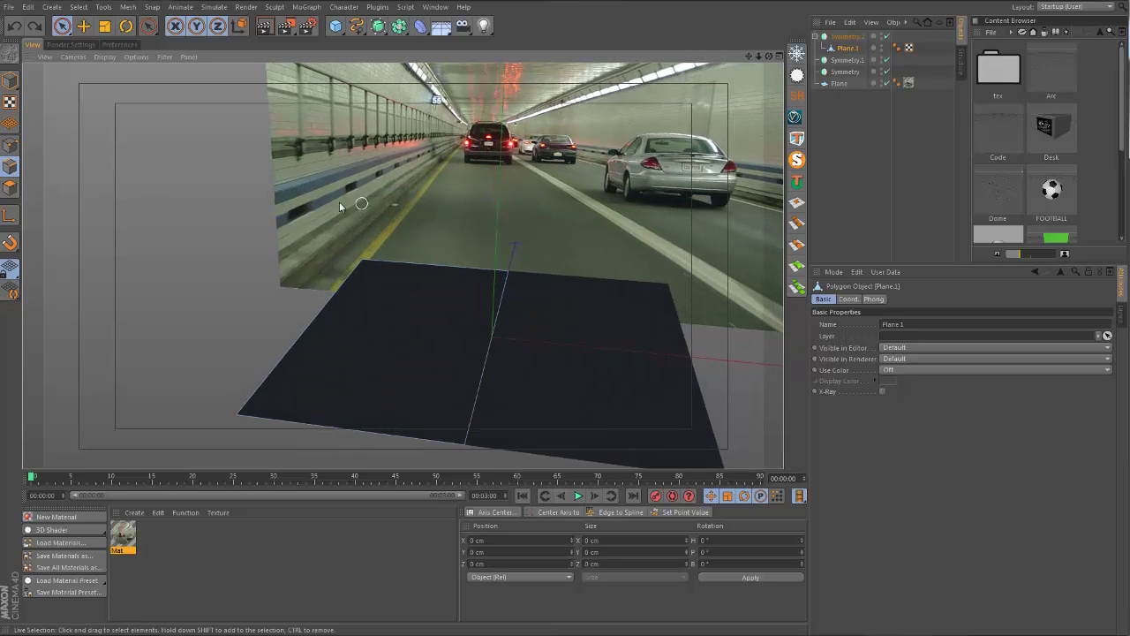
pyautogui.keyDown('alt'); pyautogui.moveTo(339, 232); pyautogui.dragTo(359, 255); pyautogui.keyUp('alt')
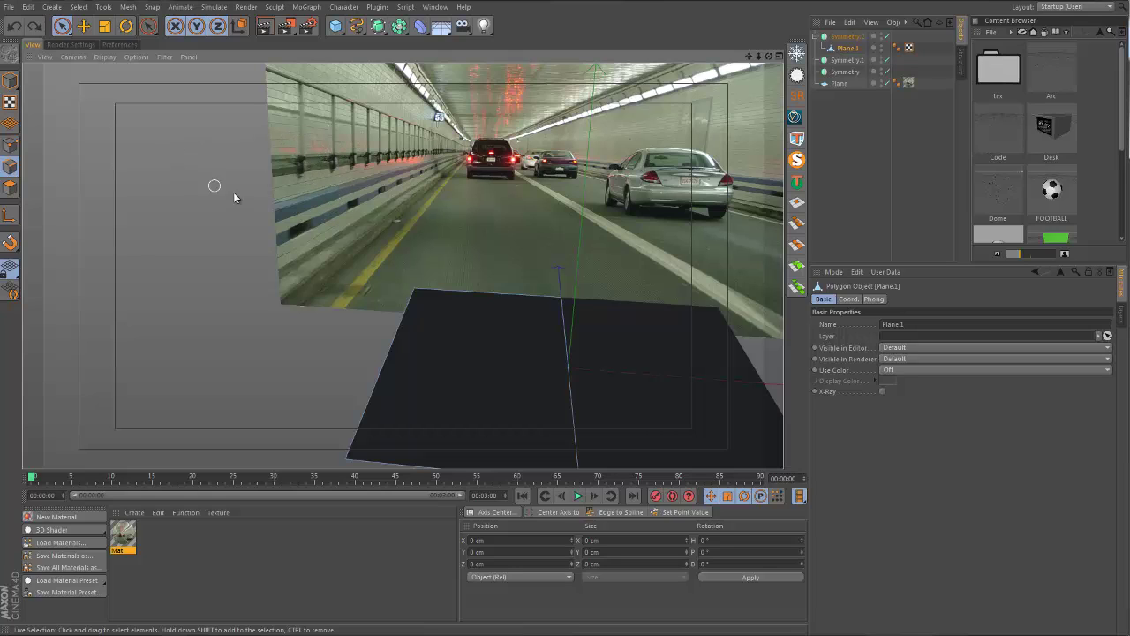
pyautogui.keyDown('alt'); pyautogui.moveTo(530, 371); pyautogui.dragTo(411, 343); pyautogui.keyUp('alt')
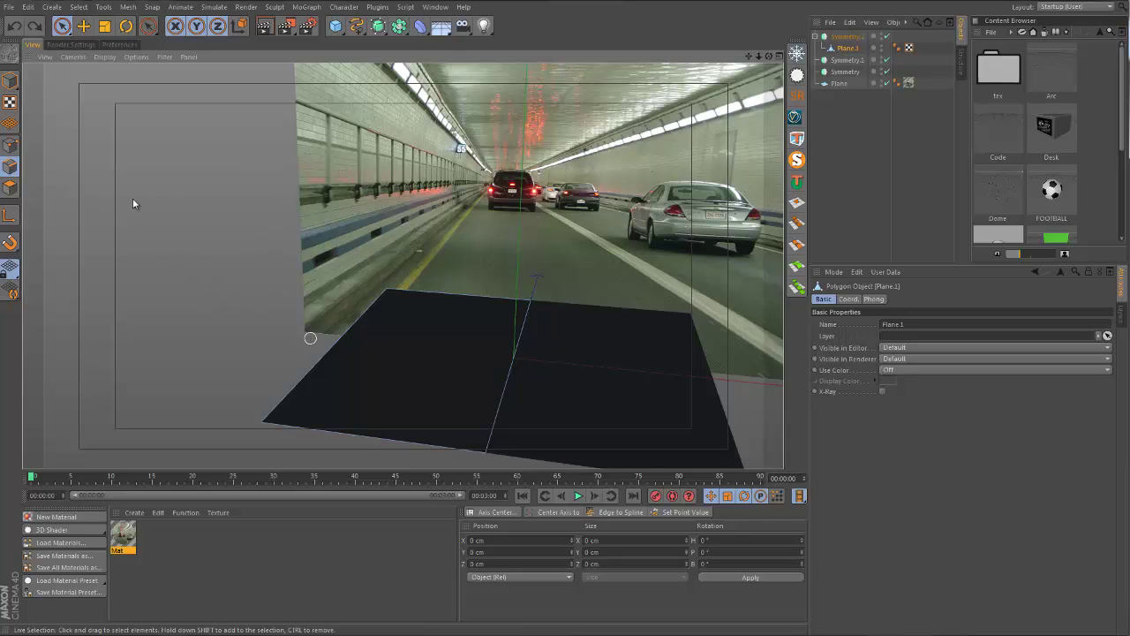
pyautogui.click(9, 167)
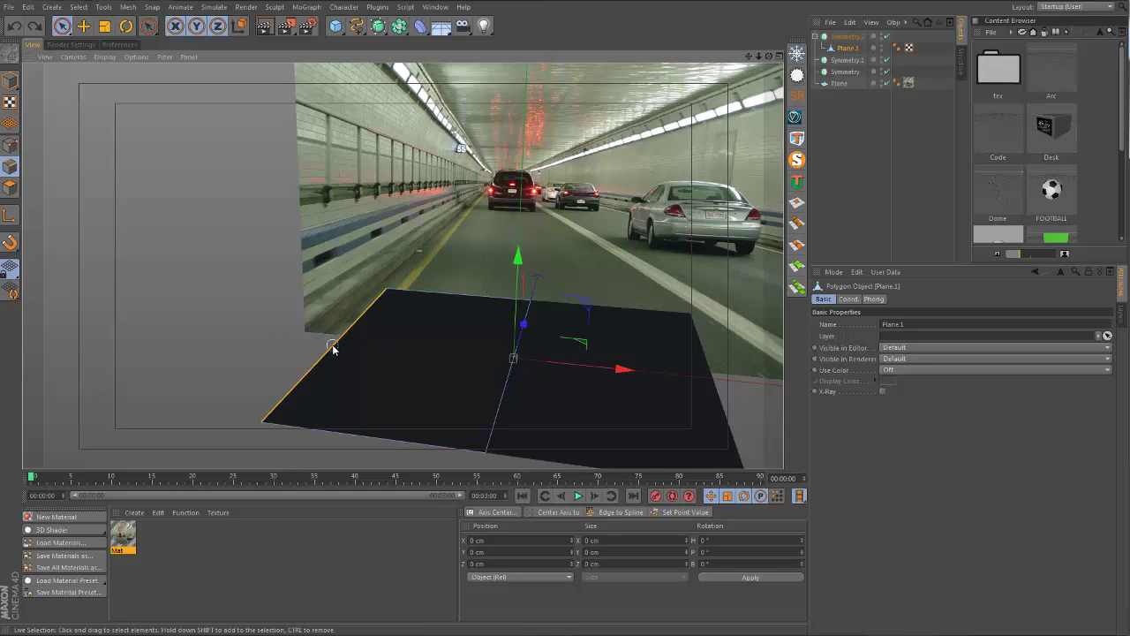
pyautogui.click(332, 348)
pyautogui.keyDown('alt'); pyautogui.moveTo(353, 353); pyautogui.dragTo(303, 341); pyautogui.keyUp('alt')
pyautogui.rightClick(300, 347)
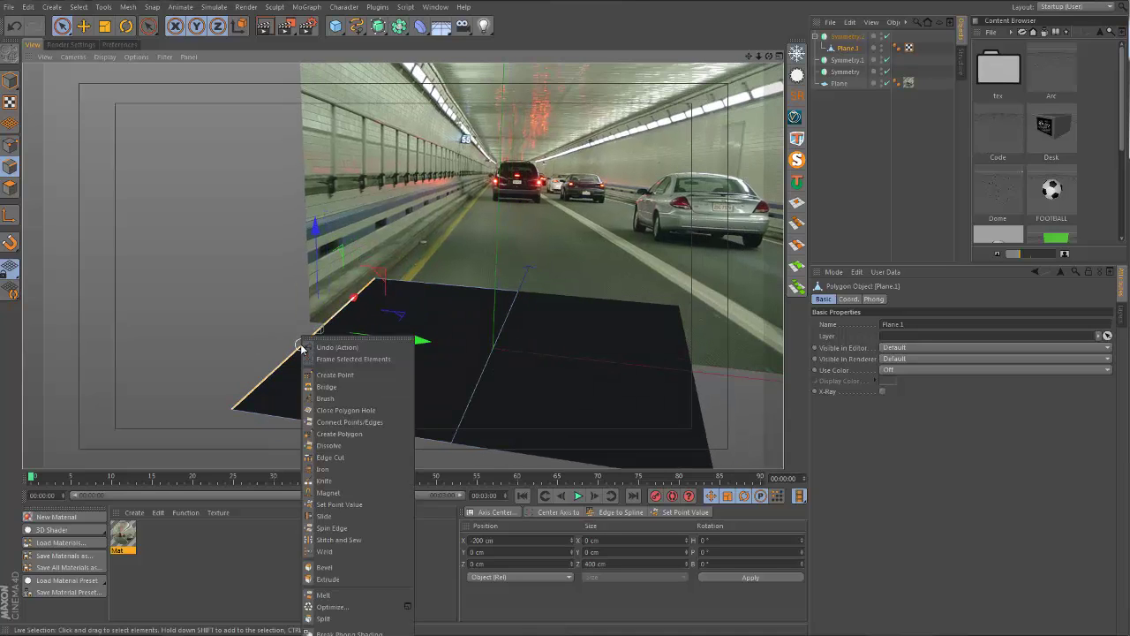
pyautogui.click(328, 578)
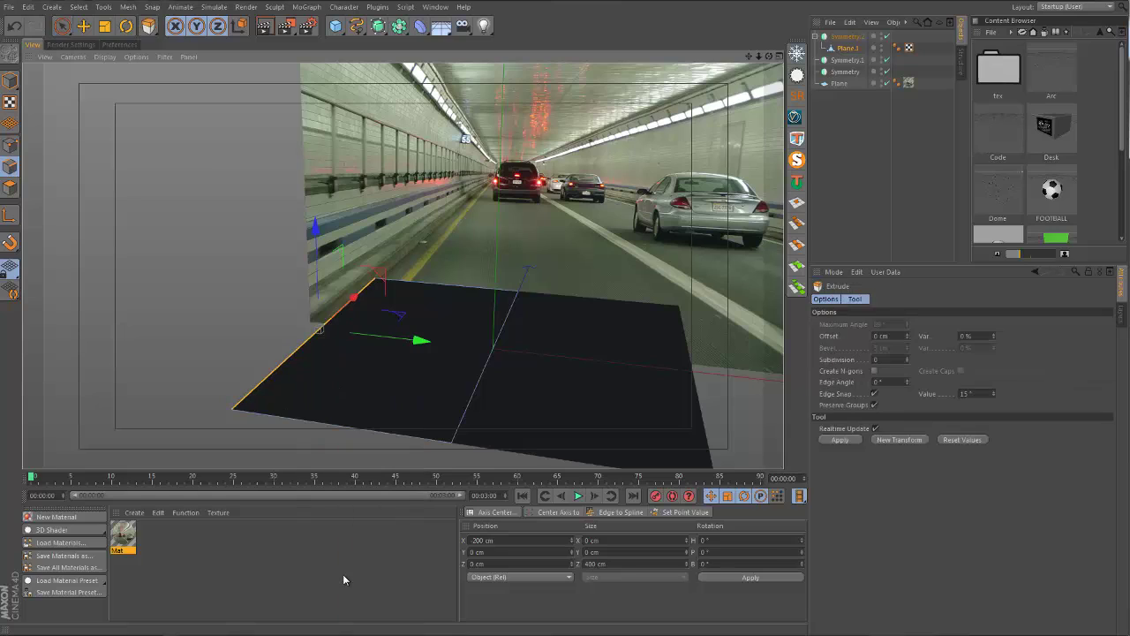
# Try extruding the outer edge about 37 cm upward and about 71 cm outward, and undo both extrusions.
pyautogui.moveTo(892, 336); pyautogui.dragTo(864, 336)
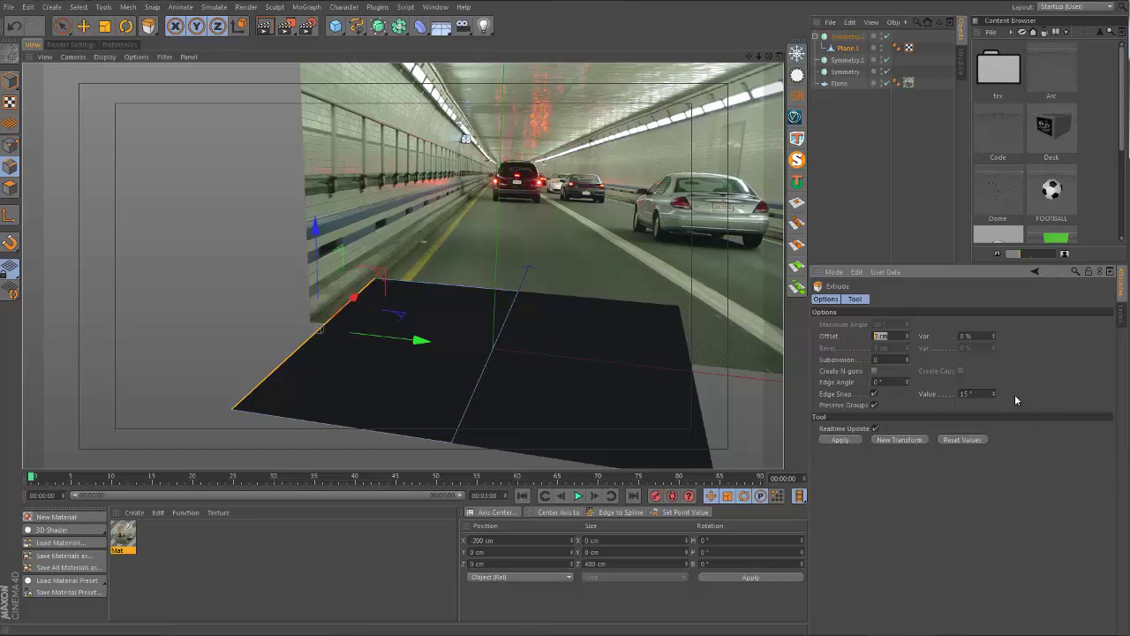
pyautogui.click(843, 440)
pyautogui.moveTo(317, 227); pyautogui.dragTo(308, 190)
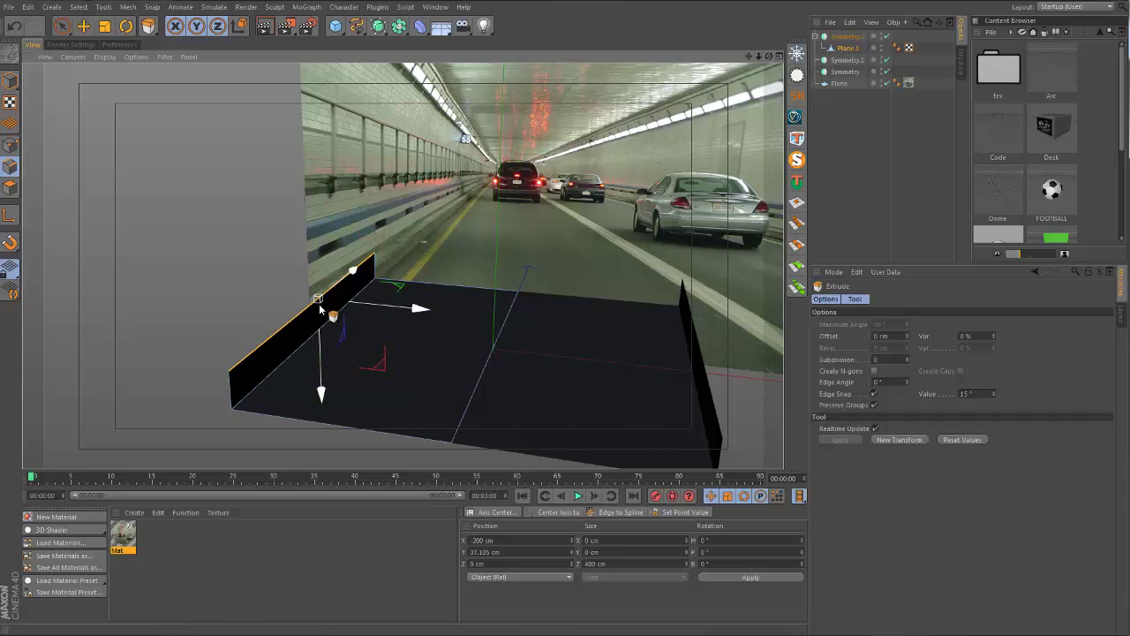
pyautogui.click(890, 439)
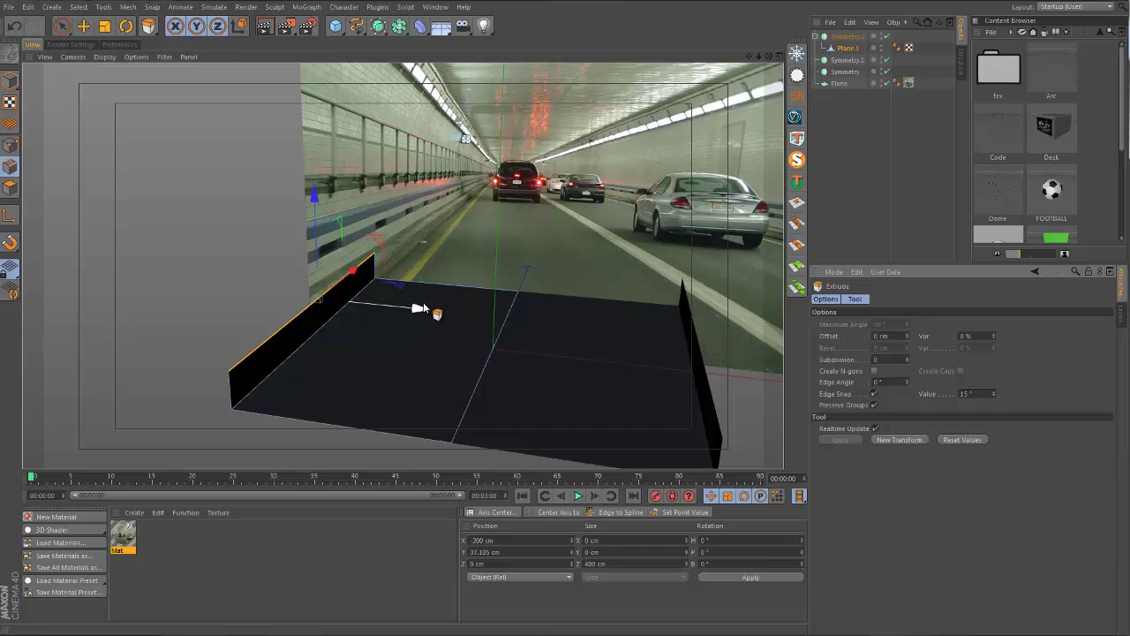
pyautogui.moveTo(422, 308); pyautogui.dragTo(365, 300)
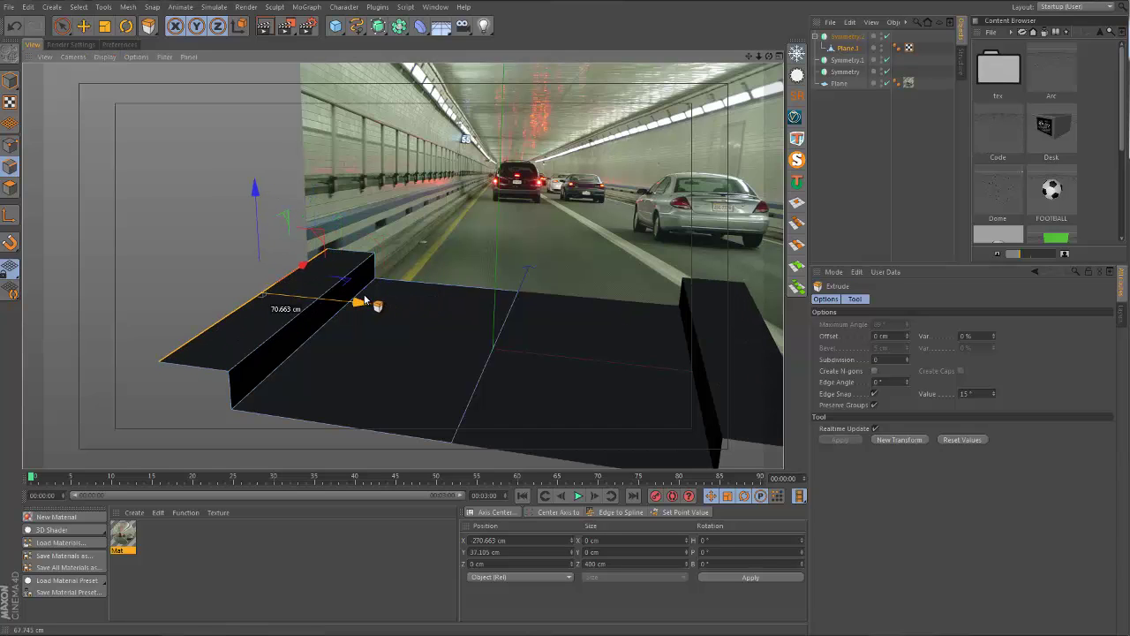
pyautogui.hotkey('ctrl', 'z')
pyautogui.hotkey('ctrl', 'z')
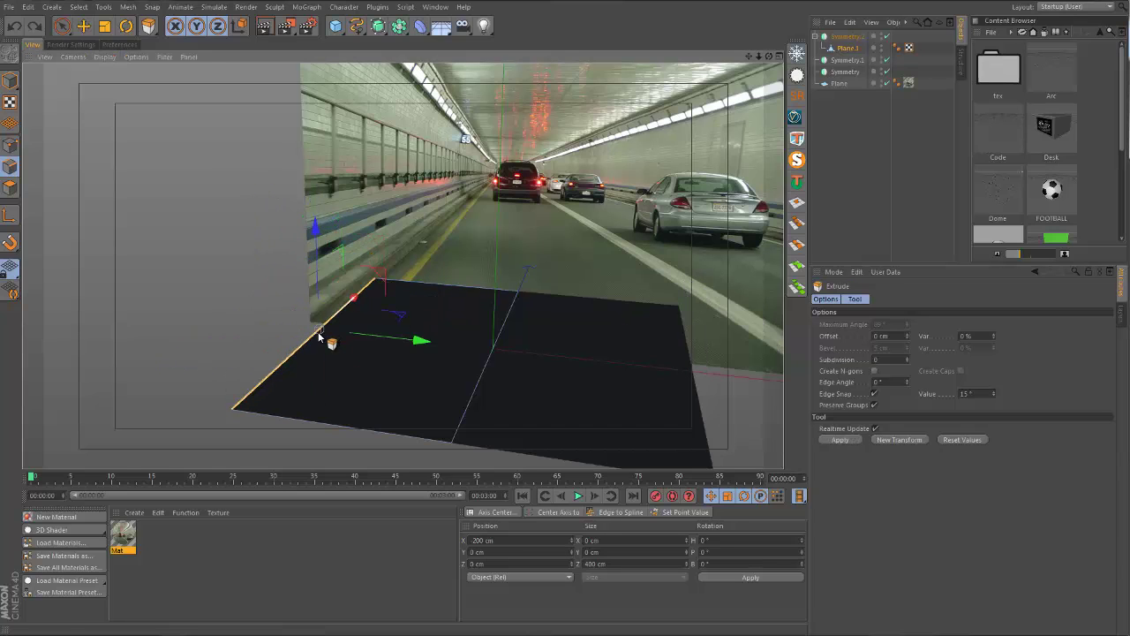
# Extrude the floor's outer edge about 15 cm straight up to form the curb face.
pyautogui.keyDown('alt'); pyautogui.moveTo(318, 331); pyautogui.dragTo(353, 287); pyautogui.keyUp('alt')
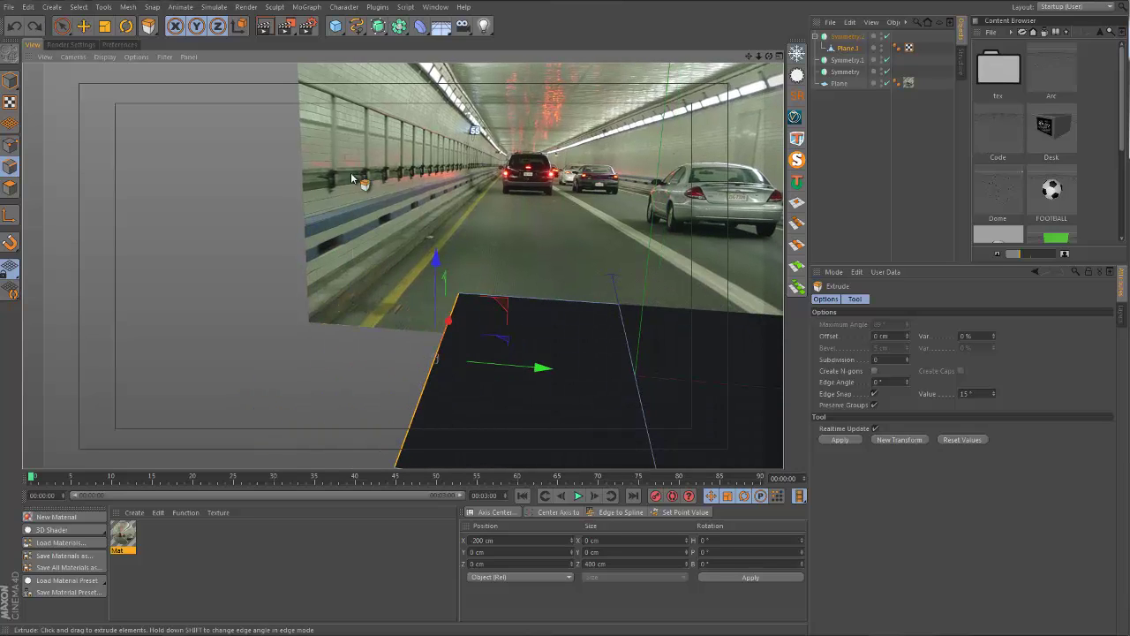
pyautogui.keyDown('alt'); pyautogui.moveTo(367, 261); pyautogui.dragTo(407, 382); pyautogui.keyUp('alt')
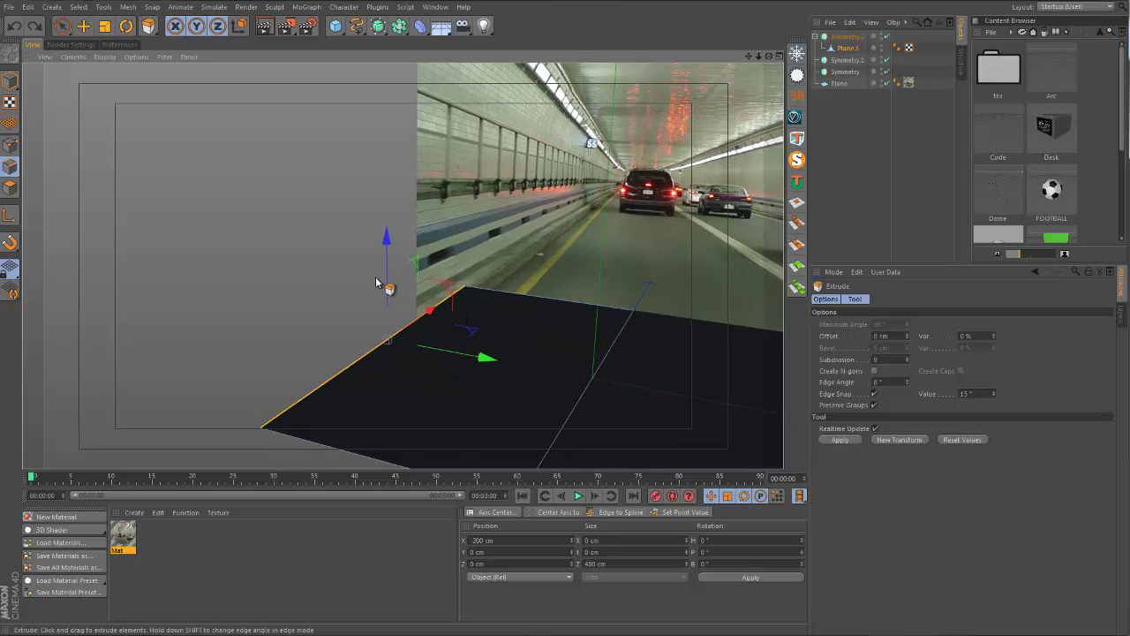
pyautogui.moveTo(383, 277); pyautogui.dragTo(388, 261)
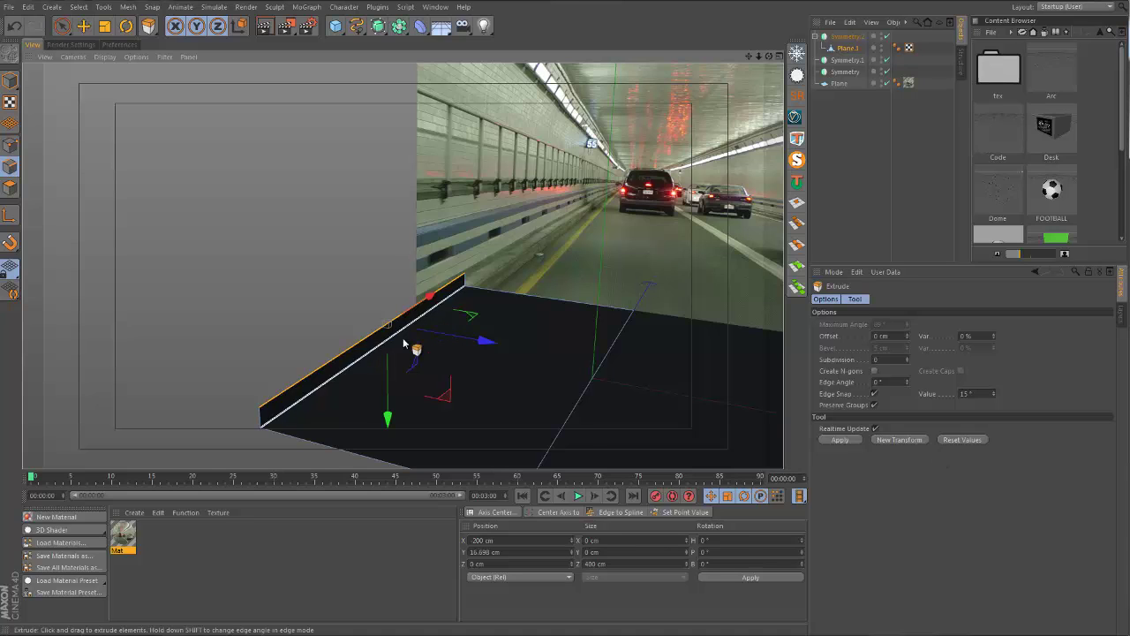
pyautogui.moveTo(403, 346)
pyautogui.keyDown('alt'); pyautogui.mouseDown()
pyautogui.moveTo(399, 362)
pyautogui.moveTo(390, 351)
pyautogui.moveTo(419, 336)
pyautogui.moveTo(386, 347)
pyautogui.mouseUp(); pyautogui.keyUp('alt')
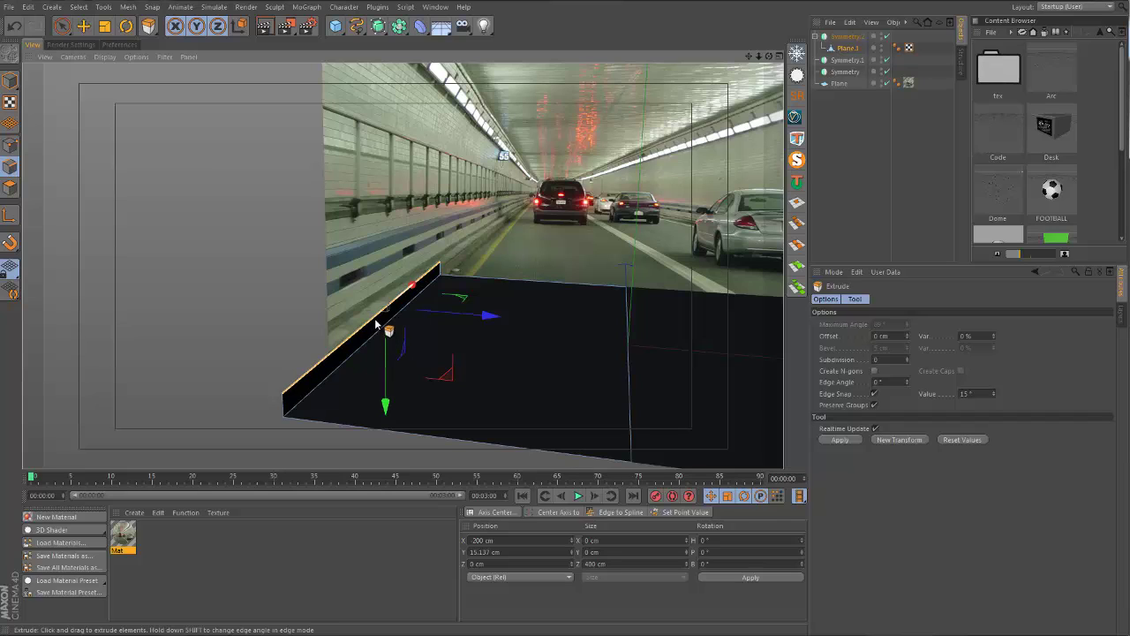
# Start a new extrusion from the curb's upper edge and pull it about 31 cm outward to form the curb top.
pyautogui.click(897, 439)
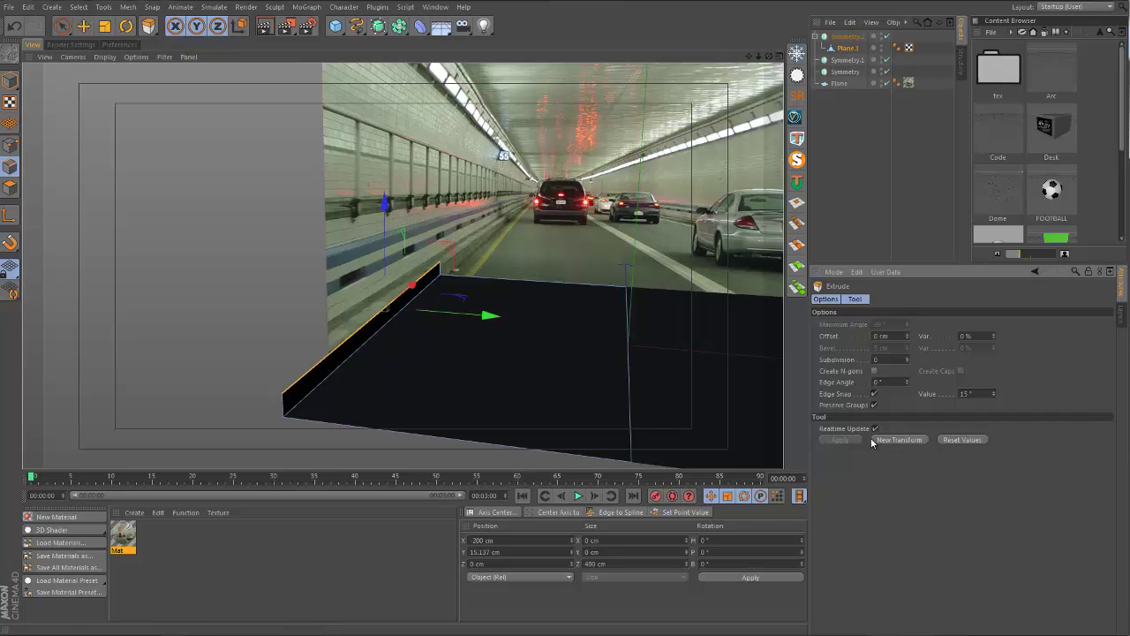
pyautogui.moveTo(472, 324); pyautogui.dragTo(436, 315)
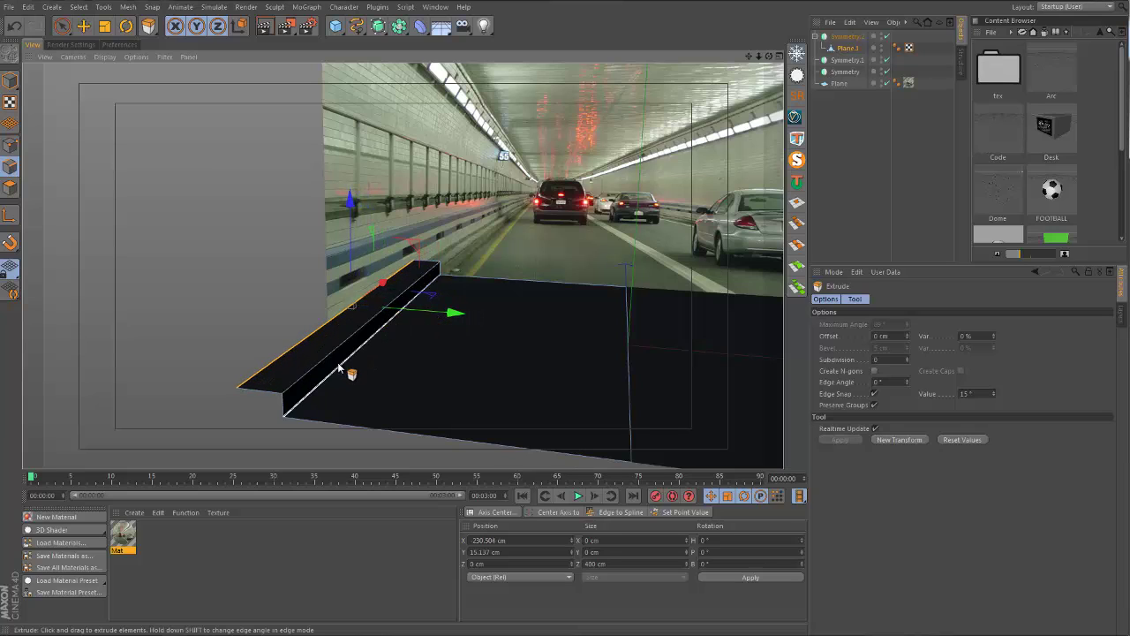
pyautogui.moveTo(348, 373); pyautogui.dragTo(376, 235)
pyautogui.keyDown('alt'); pyautogui.moveTo(398, 113); pyautogui.dragTo(330, 272); pyautogui.keyUp('alt')
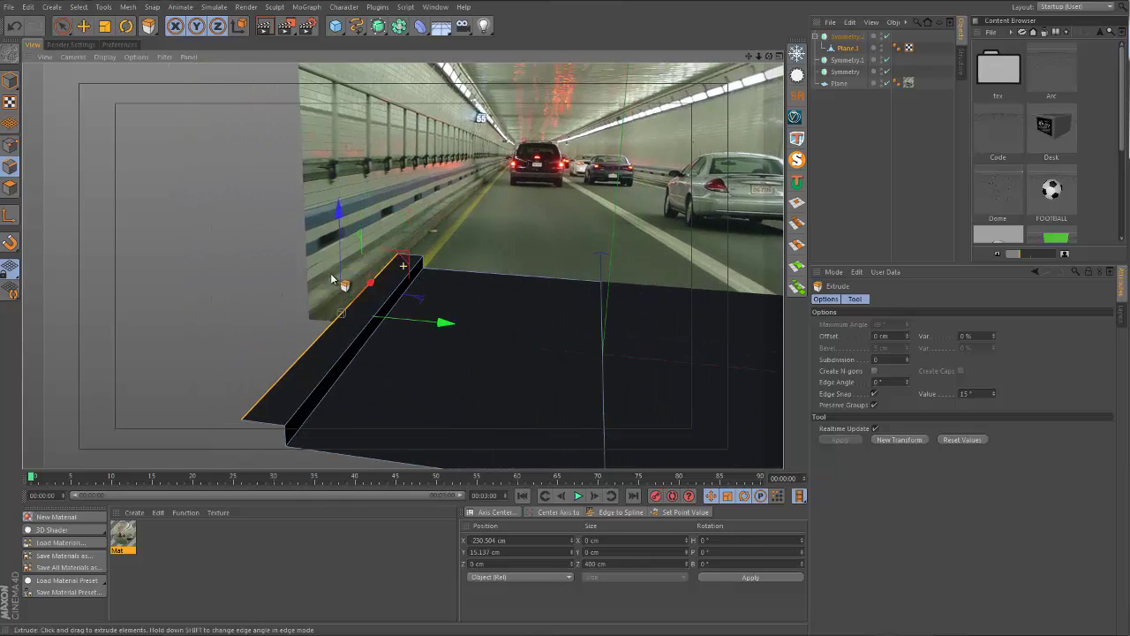
# Extrude the curb top's outer edge upward to a height of about 81 cm to form the low barrier wall.
pyautogui.click(887, 441)
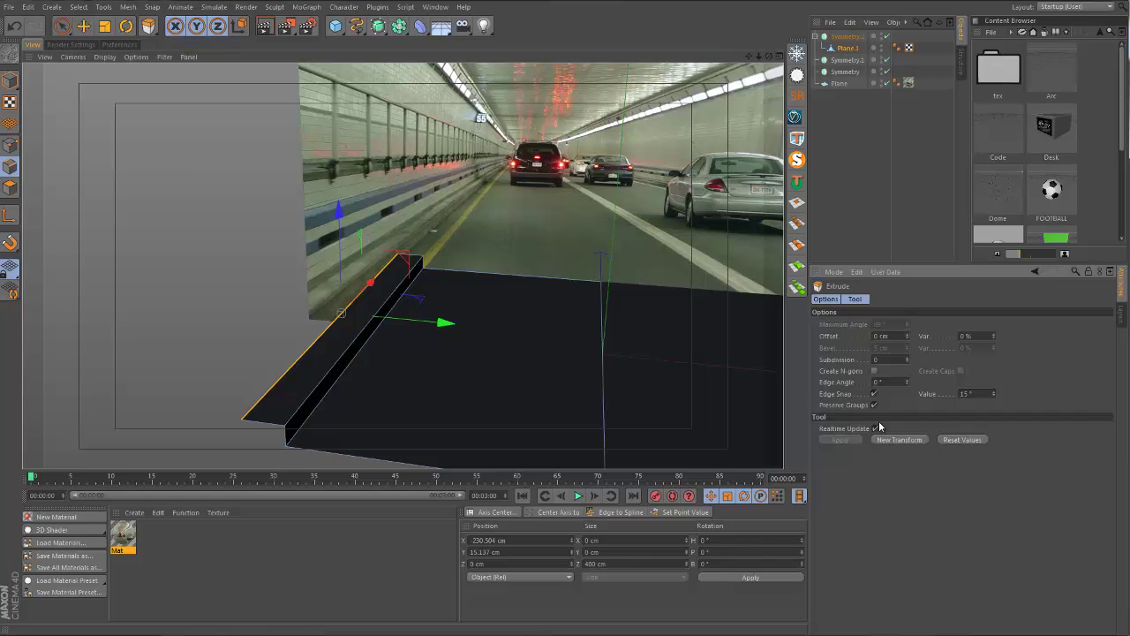
pyautogui.moveTo(340, 229); pyautogui.dragTo(349, 159)
pyautogui.keyDown('alt'); pyautogui.moveTo(426, 285); pyautogui.dragTo(321, 273); pyautogui.keyUp('alt')
pyautogui.keyDown('alt'); pyautogui.moveTo(323, 319); pyautogui.dragTo(384, 285); pyautogui.keyUp('alt')
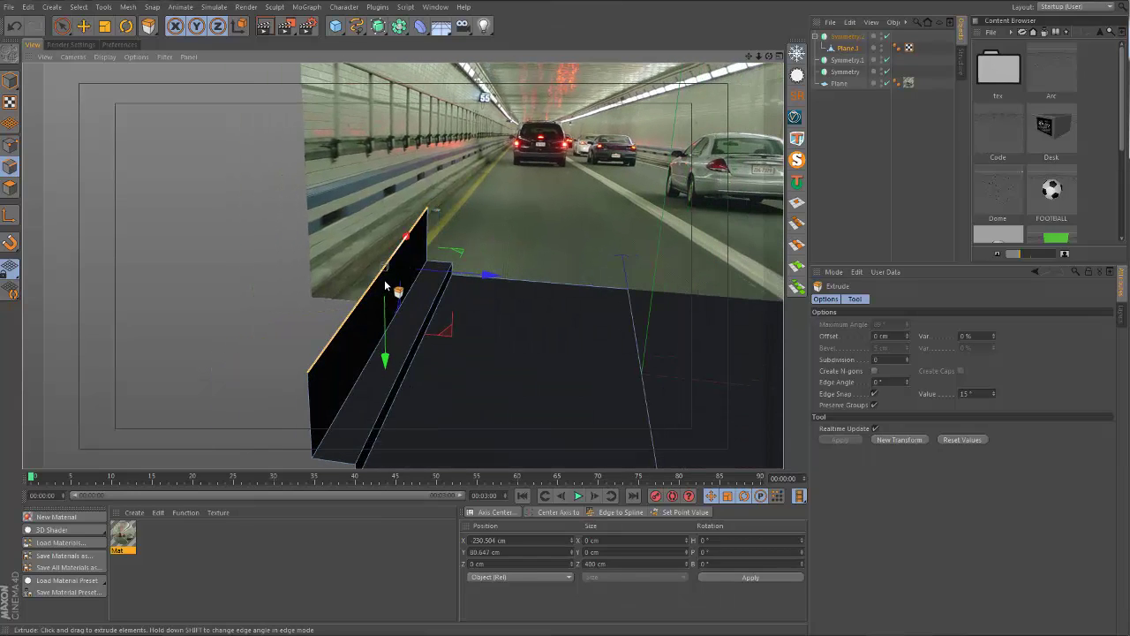
# Extrude the barrier wall's upper edge about 15 cm outward to form a narrow ledge.
pyautogui.click(896, 439)
pyautogui.moveTo(479, 271); pyautogui.dragTo(342, 268)
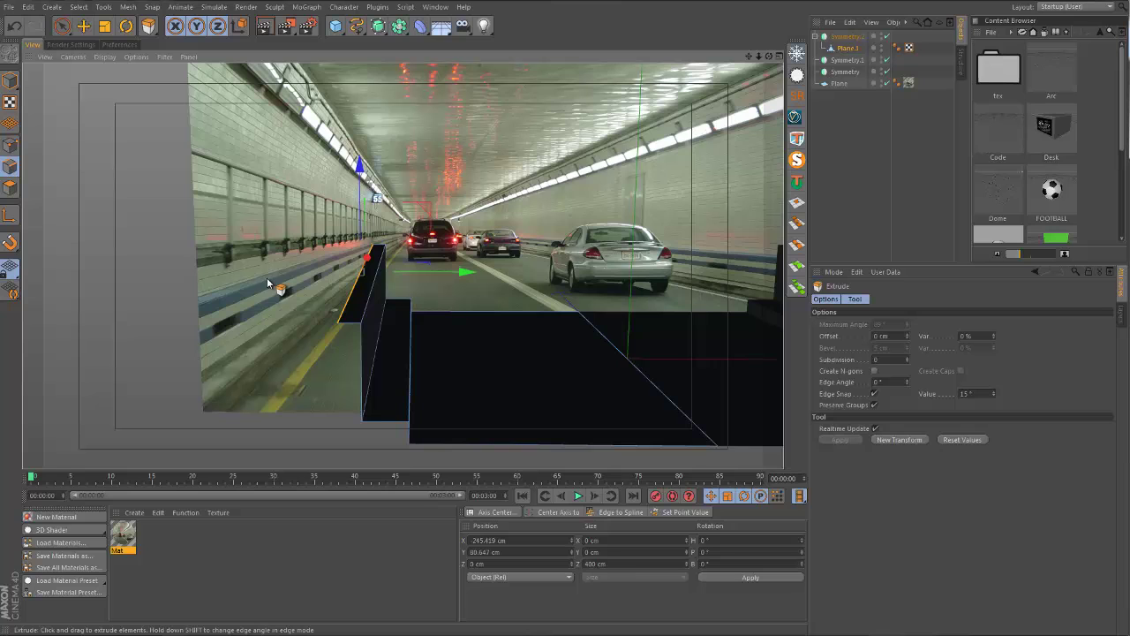
pyautogui.keyDown('alt'); pyautogui.moveTo(414, 301); pyautogui.dragTo(397, 334); pyautogui.keyUp('alt')
# Extrude the narrow ledge's outer edge upward to a height of about 123 cm.
pyautogui.click(954, 436)
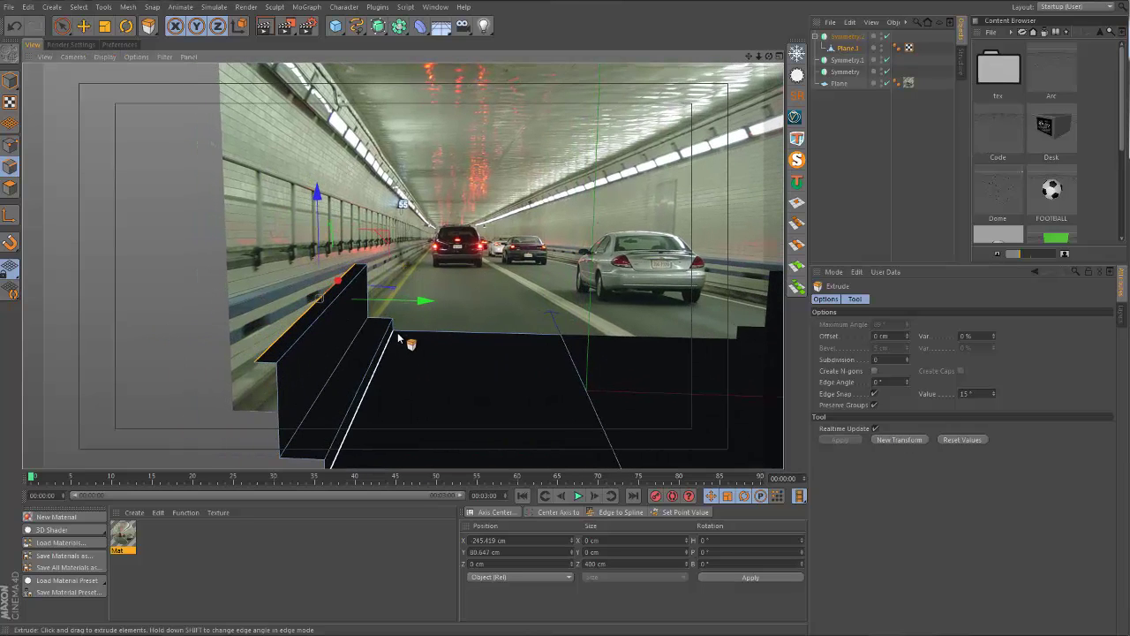
pyautogui.moveTo(318, 226); pyautogui.dragTo(319, 212)
pyautogui.keyDown('alt'); pyautogui.moveTo(328, 298); pyautogui.dragTo(413, 334); pyautogui.keyUp('alt')
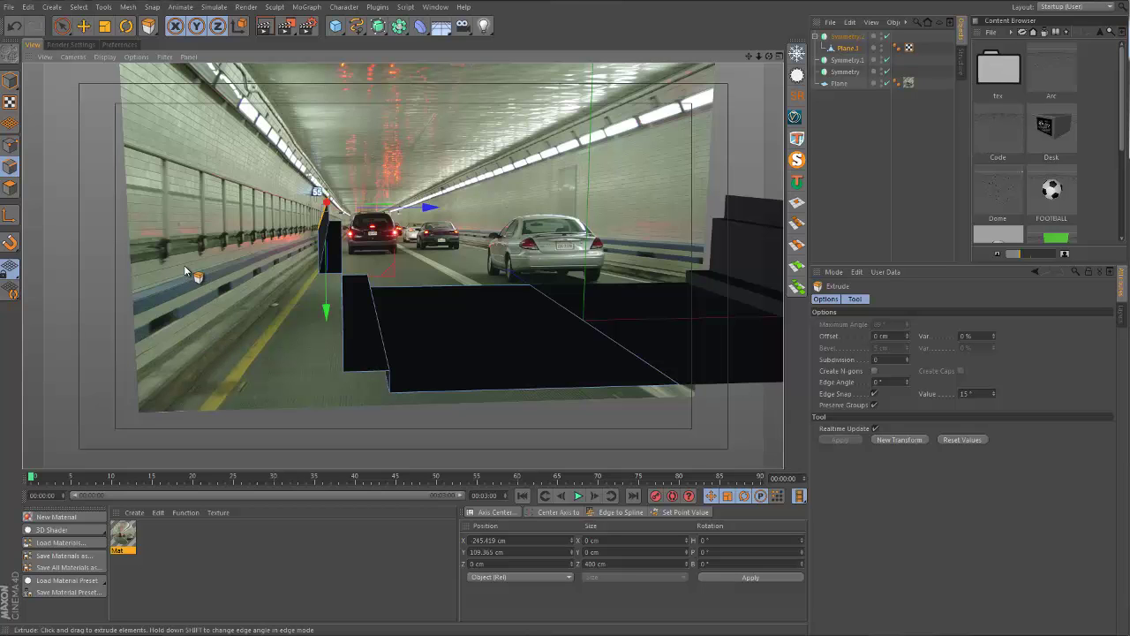
pyautogui.keyDown('alt'); pyautogui.moveTo(459, 277); pyautogui.dragTo(329, 281); pyautogui.keyUp('alt')
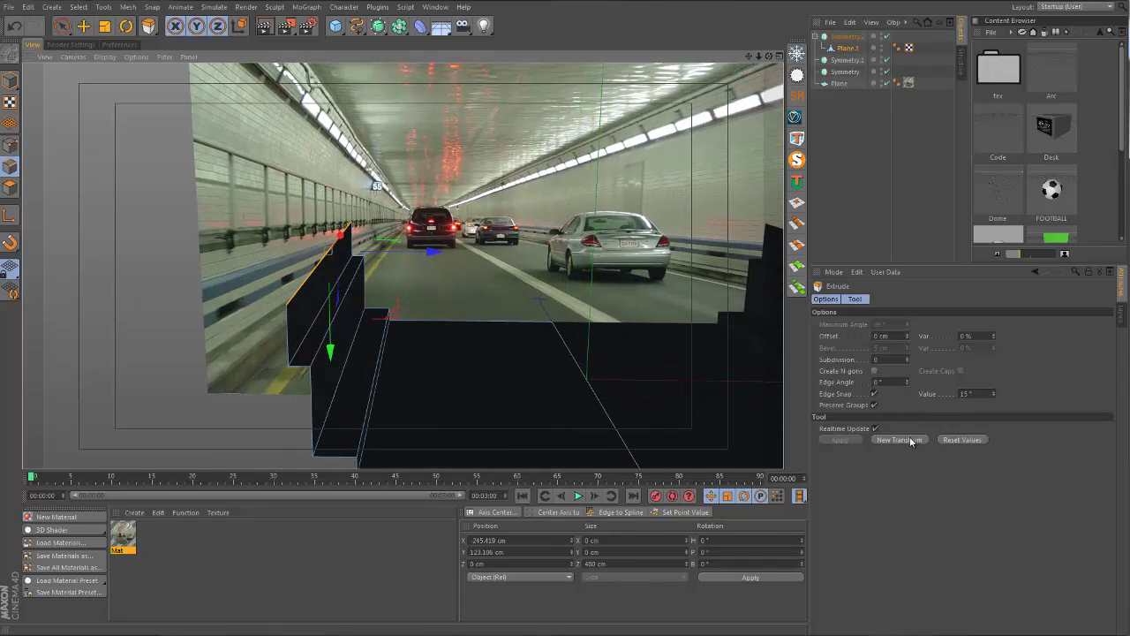
# Extrude the upper edge of the second wall section about 63 cm outward to form the wide walkway ledge.
pyautogui.click(910, 439)
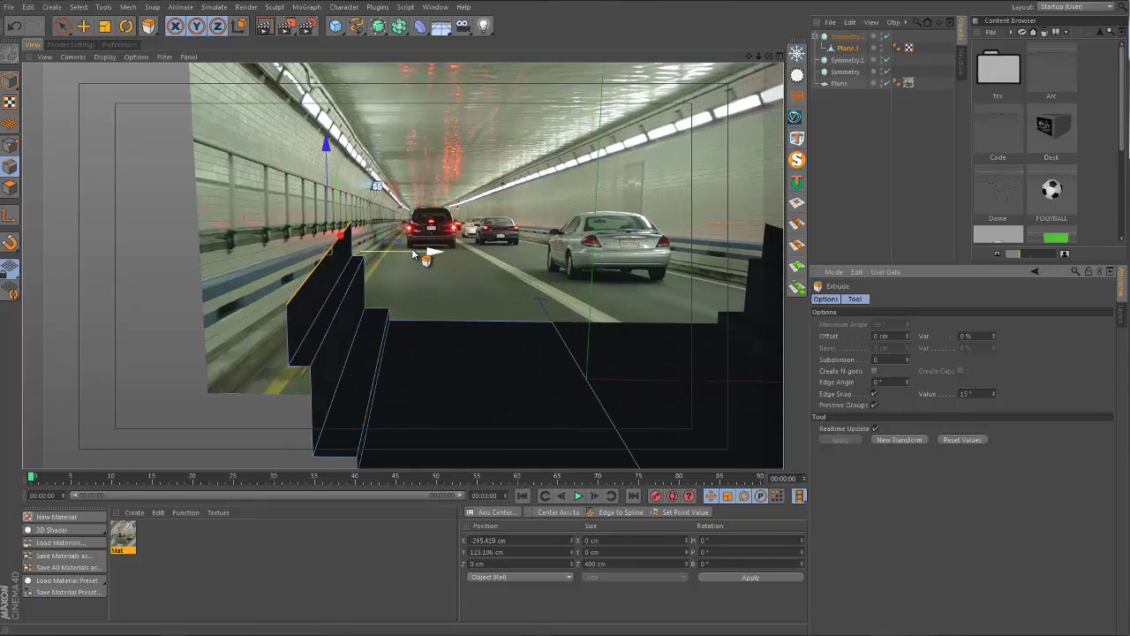
pyautogui.moveTo(411, 248); pyautogui.dragTo(356, 248)
pyautogui.keyDown('alt'); pyautogui.moveTo(344, 246); pyautogui.dragTo(387, 312, button='middle'); pyautogui.keyUp('alt')
pyautogui.scroll(3, 277, 254)
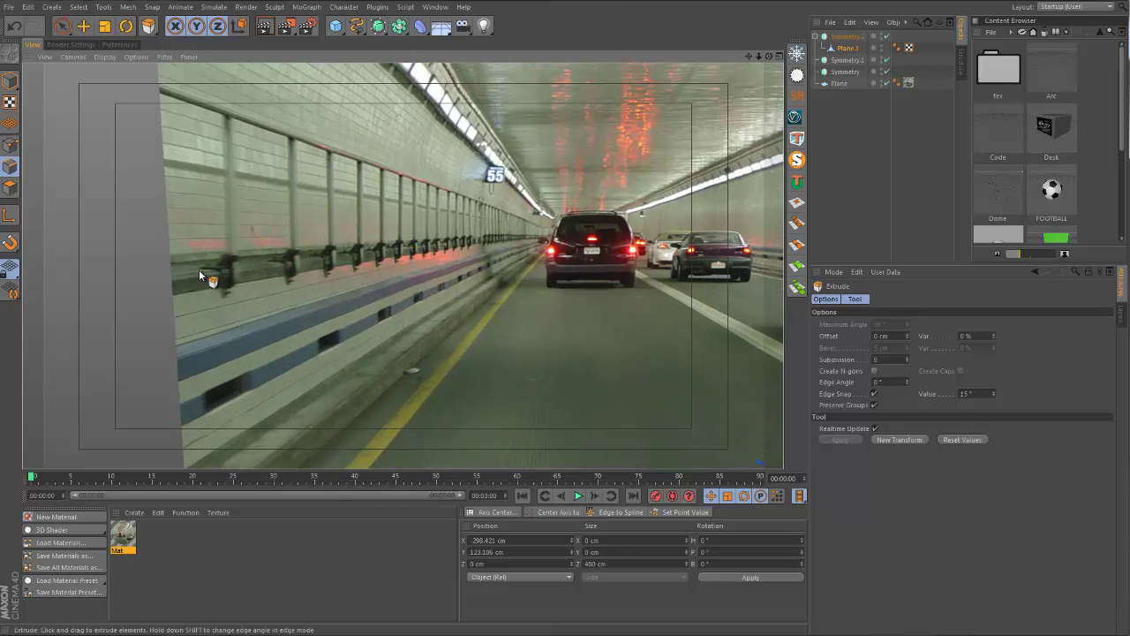
pyautogui.keyDown('alt'); pyautogui.moveTo(387, 261); pyautogui.dragTo(274, 246, button='right'); pyautogui.keyUp('alt')
pyautogui.keyDown('alt'); pyautogui.moveTo(492, 332); pyautogui.dragTo(449, 345); pyautogui.keyUp('alt')
pyautogui.keyDown('alt'); pyautogui.moveTo(376, 339); pyautogui.dragTo(376, 312); pyautogui.keyUp('alt')
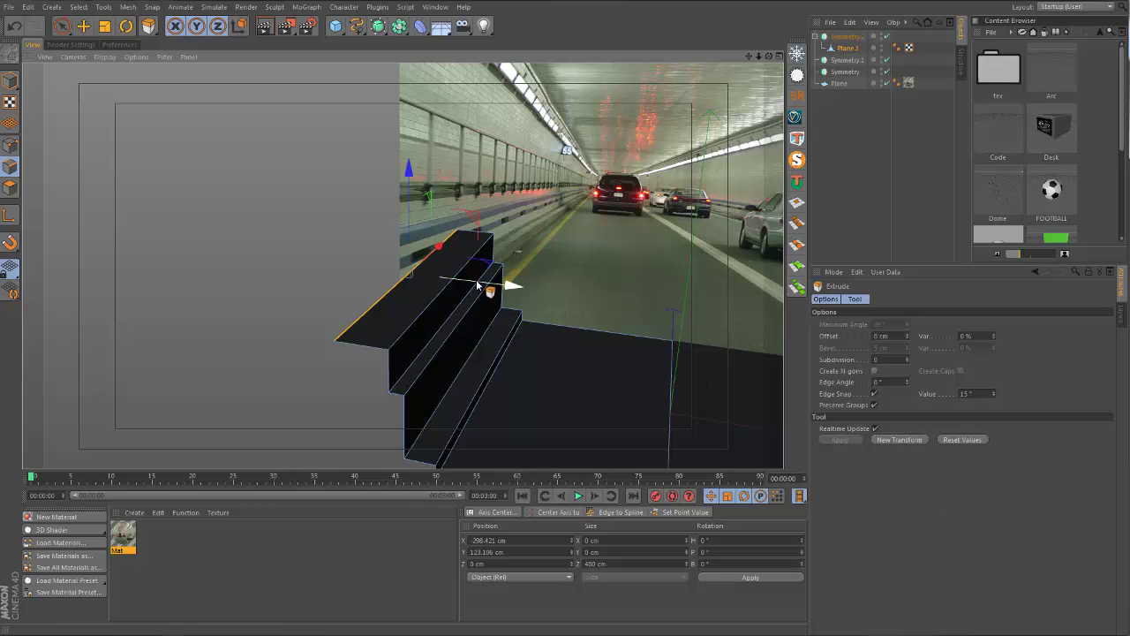
pyautogui.moveTo(477, 279); pyautogui.dragTo(467, 278)
pyautogui.keyDown('alt'); pyautogui.moveTo(421, 344); pyautogui.dragTo(538, 305); pyautogui.keyUp('alt')
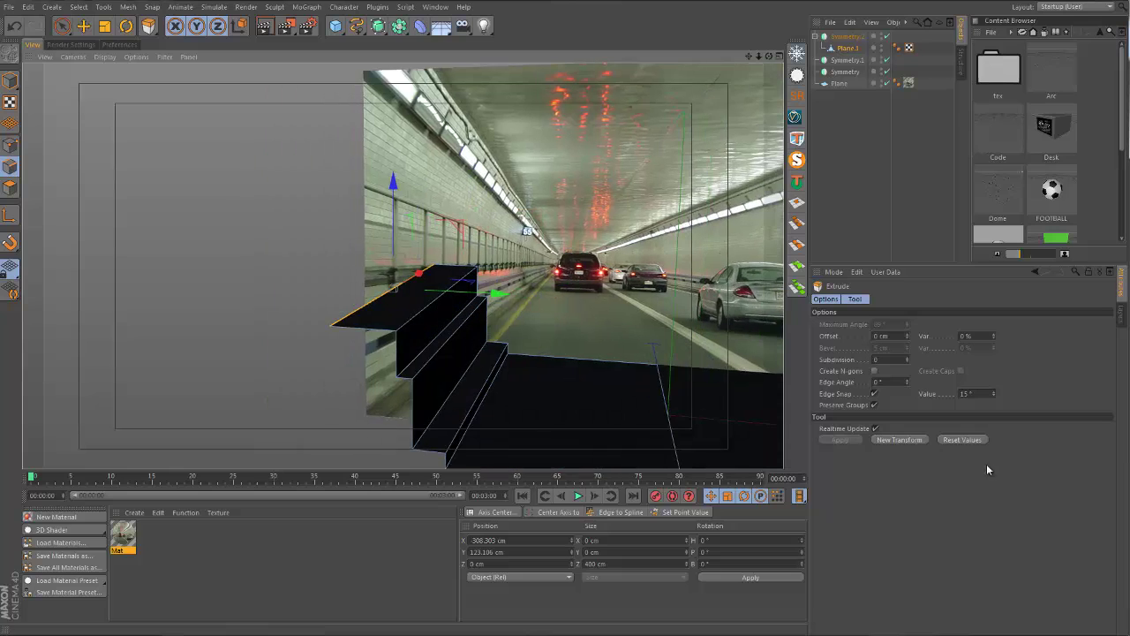
# Extrude the walkway ledge's outer edge upward to a height of about 515 cm to form the tall tunnel side wall.
pyautogui.click(913, 442)
pyautogui.keyDown('alt'); pyautogui.moveTo(424, 256); pyautogui.dragTo(443, 351); pyautogui.keyUp('alt')
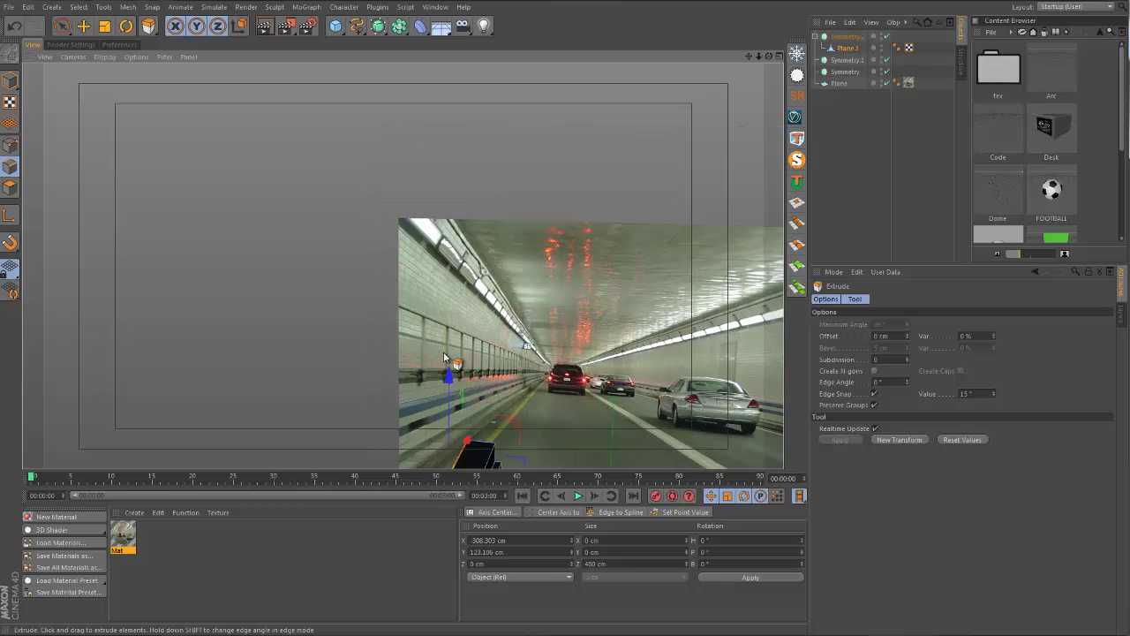
pyautogui.keyDown('alt'); pyautogui.moveTo(473, 427); pyautogui.dragTo(444, 85); pyautogui.keyUp('alt')
pyautogui.keyDown('alt'); pyautogui.moveTo(477, 140); pyautogui.dragTo(441, 246, button='middle'); pyautogui.keyUp('alt')
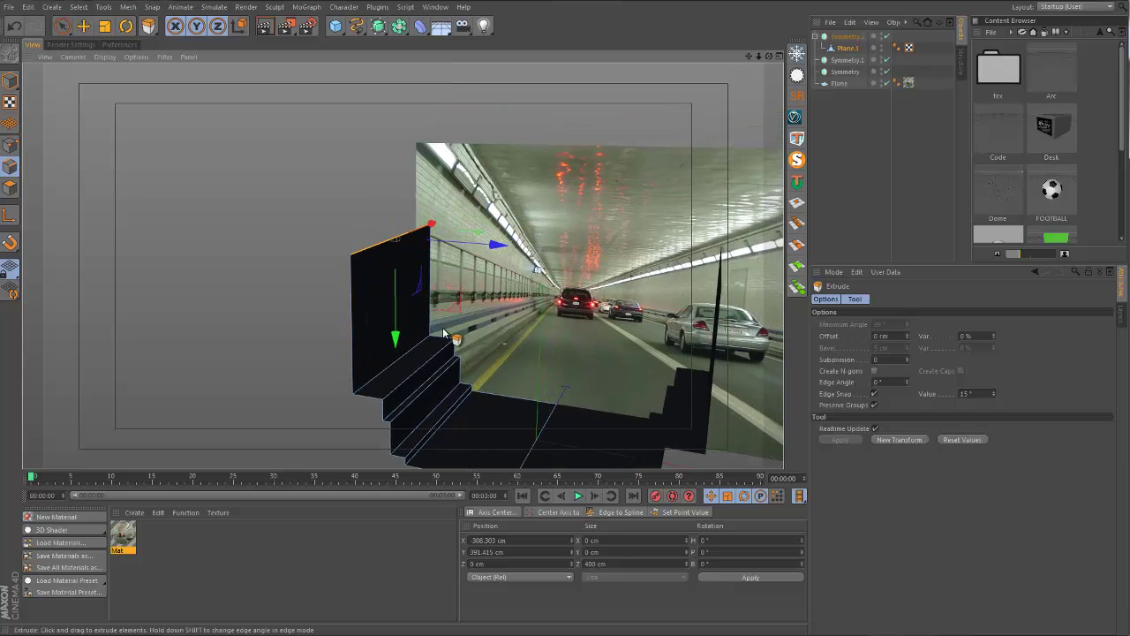
pyautogui.keyDown('alt'); pyautogui.moveTo(507, 403); pyautogui.dragTo(470, 409); pyautogui.keyUp('alt')
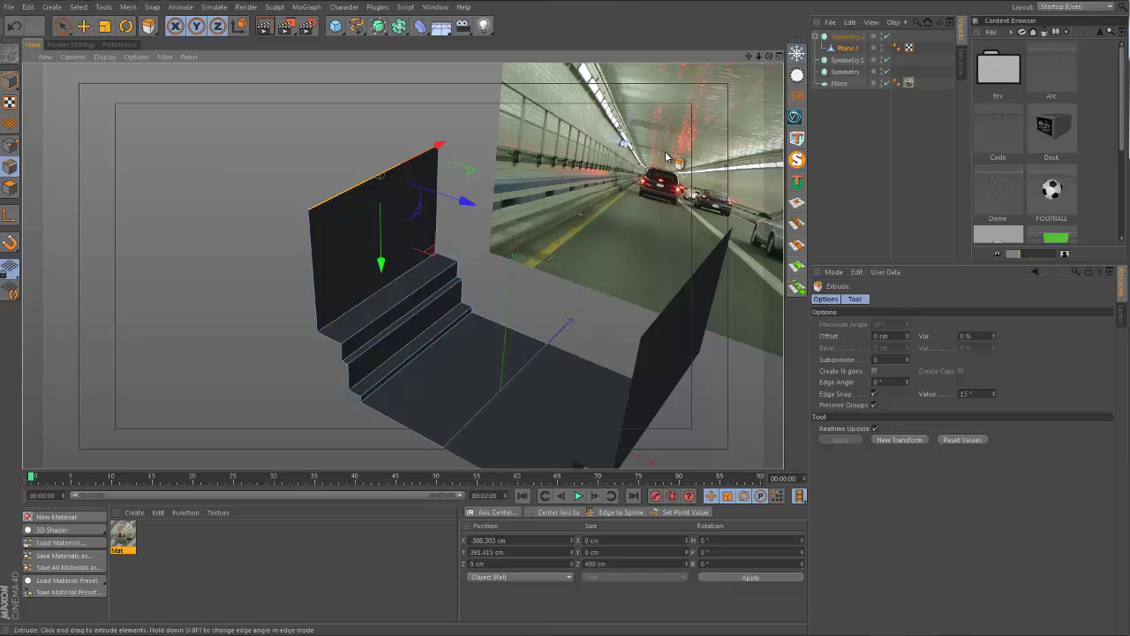
pyautogui.keyDown('alt'); pyautogui.moveTo(669, 150); pyautogui.dragTo(541, 227, button='middle'); pyautogui.keyUp('alt')
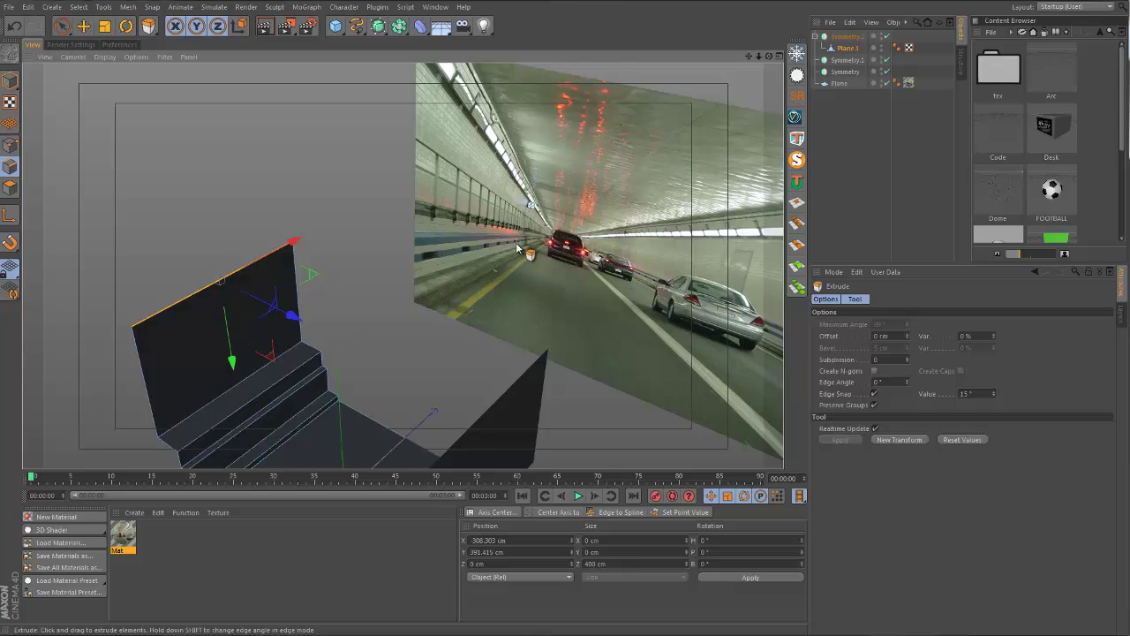
pyautogui.keyDown('alt'); pyautogui.moveTo(478, 236); pyautogui.dragTo(370, 377); pyautogui.keyUp('alt')
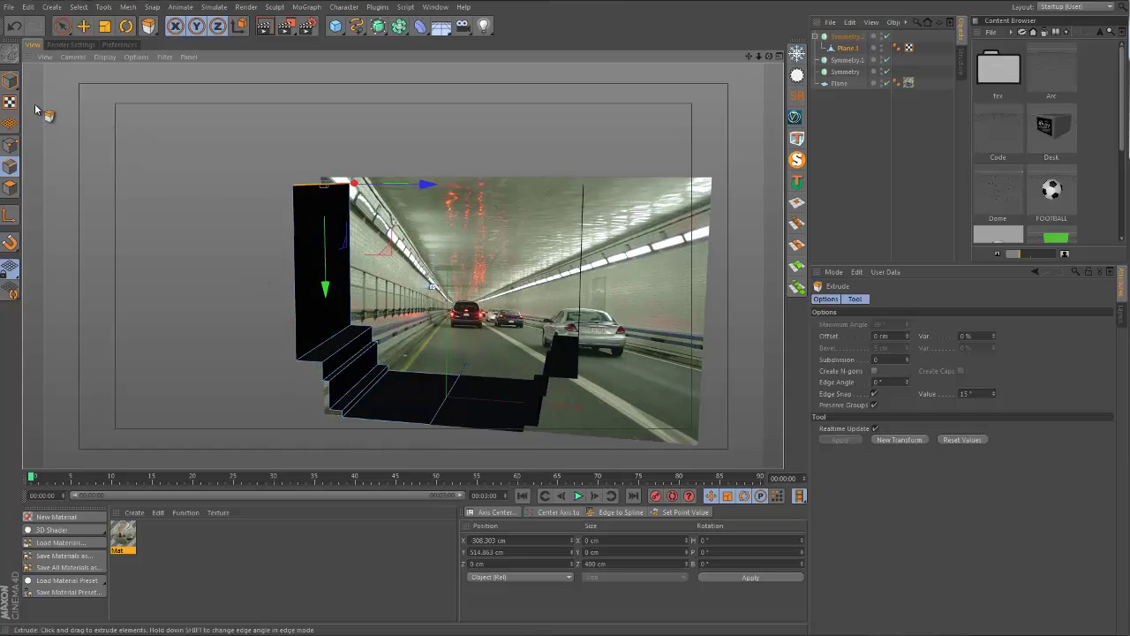
# Select all edges of the half profile with Rectangle Selection, with Only Select Visible Elements turned off.
pyautogui.moveTo(61, 26)
pyautogui.mouseDown()
pyautogui.moveTo(89, 84)
pyautogui.moveTo(92, 64)
pyautogui.mouseUp()
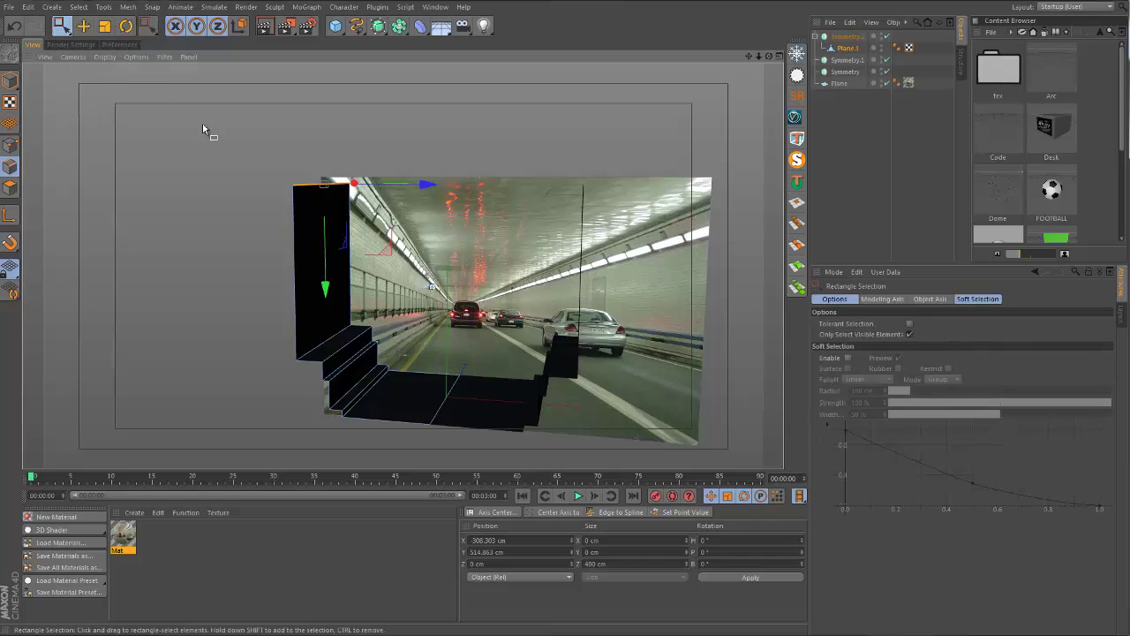
pyautogui.click(909, 334)
pyautogui.moveTo(225, 162); pyautogui.dragTo(503, 447)
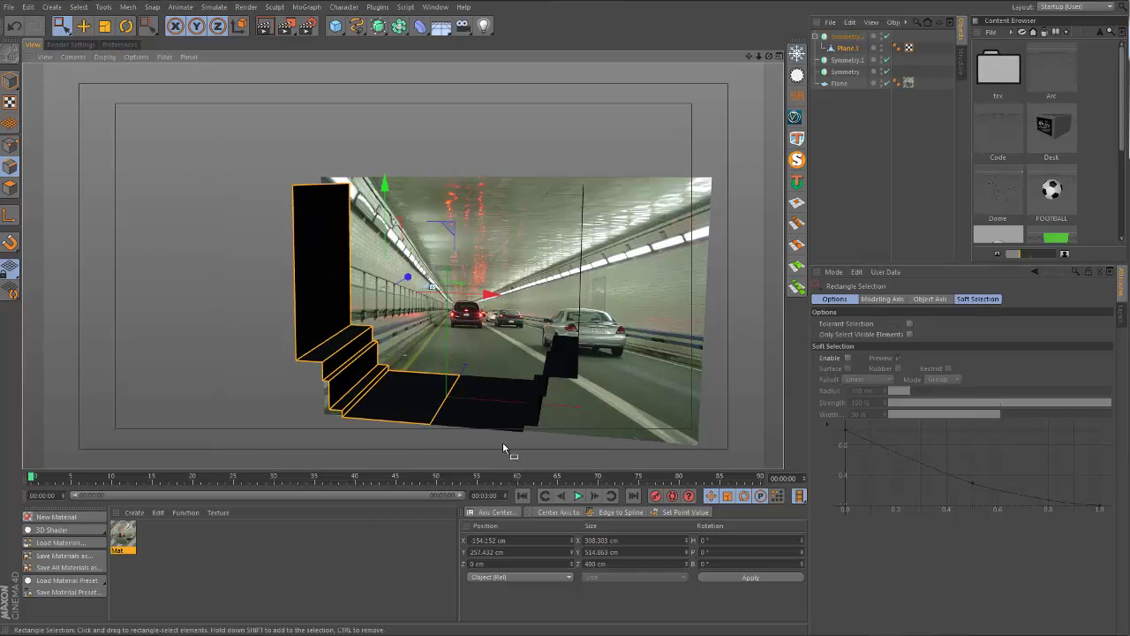
# Select the points of the curb, ledges and side wall and move them outward to about X -372 cm to widen the tunnel.
pyautogui.click(10, 145)
pyautogui.moveTo(232, 154); pyautogui.dragTo(409, 436)
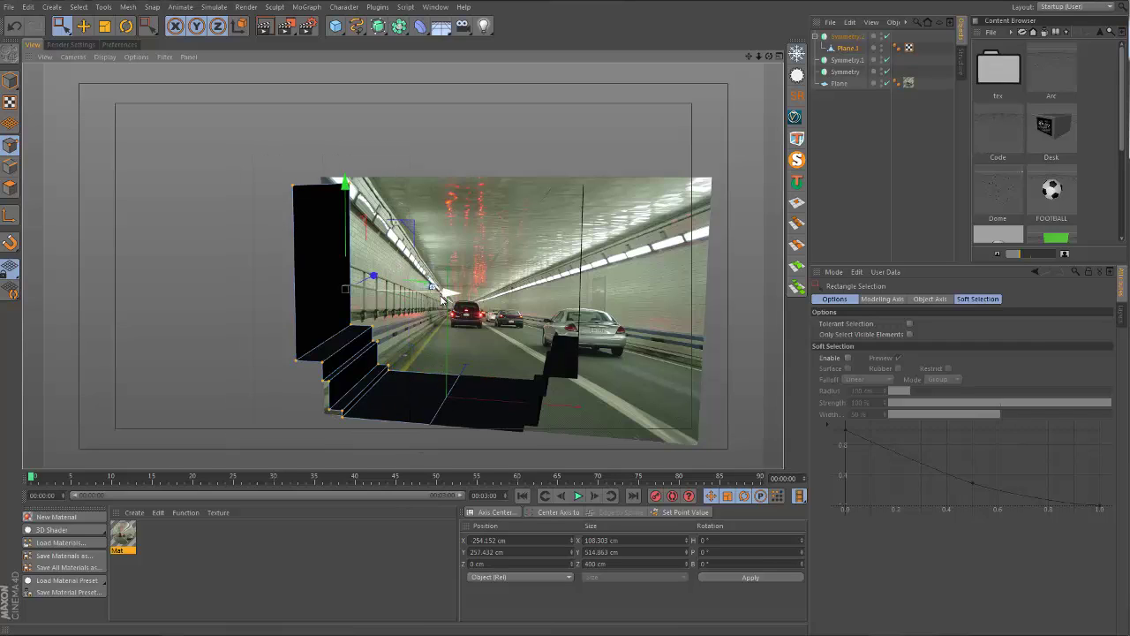
pyautogui.moveTo(441, 300); pyautogui.dragTo(396, 296)
pyautogui.keyDown('alt'); pyautogui.moveTo(454, 403); pyautogui.dragTo(386, 311); pyautogui.keyUp('alt')
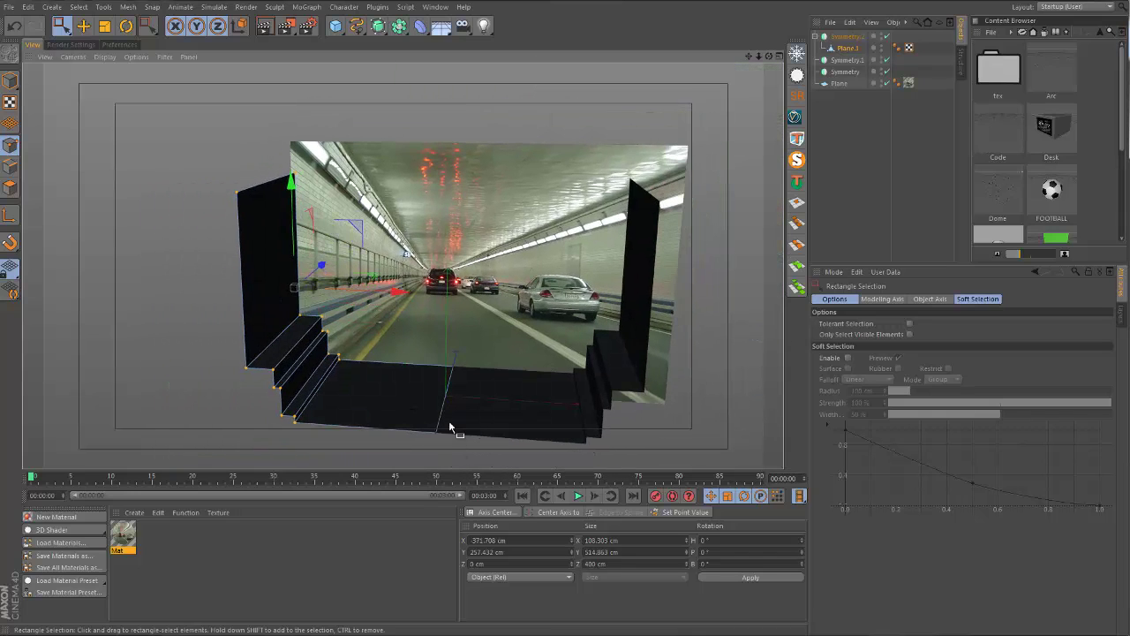
pyautogui.keyDown('alt'); pyautogui.moveTo(449, 423); pyautogui.dragTo(129, 210); pyautogui.keyUp('alt')
# Extrude the side wall's upper edge to a height of about 600 cm and slant it inward to about X -388 cm.
pyautogui.click(403, 311)
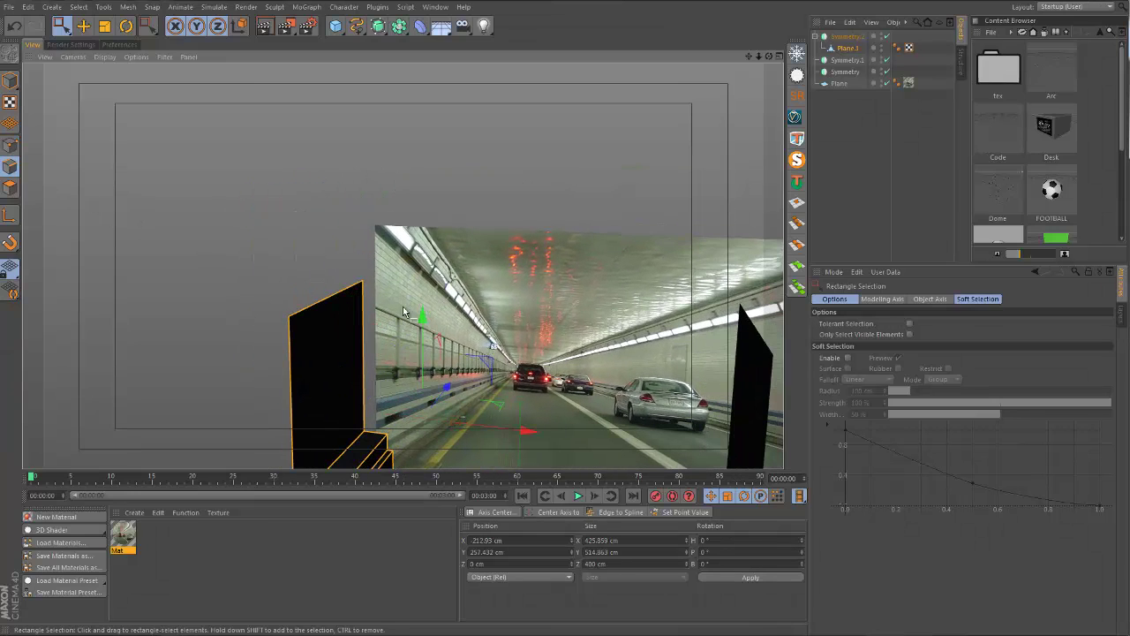
pyautogui.click(61, 25)
pyautogui.click(123, 43)
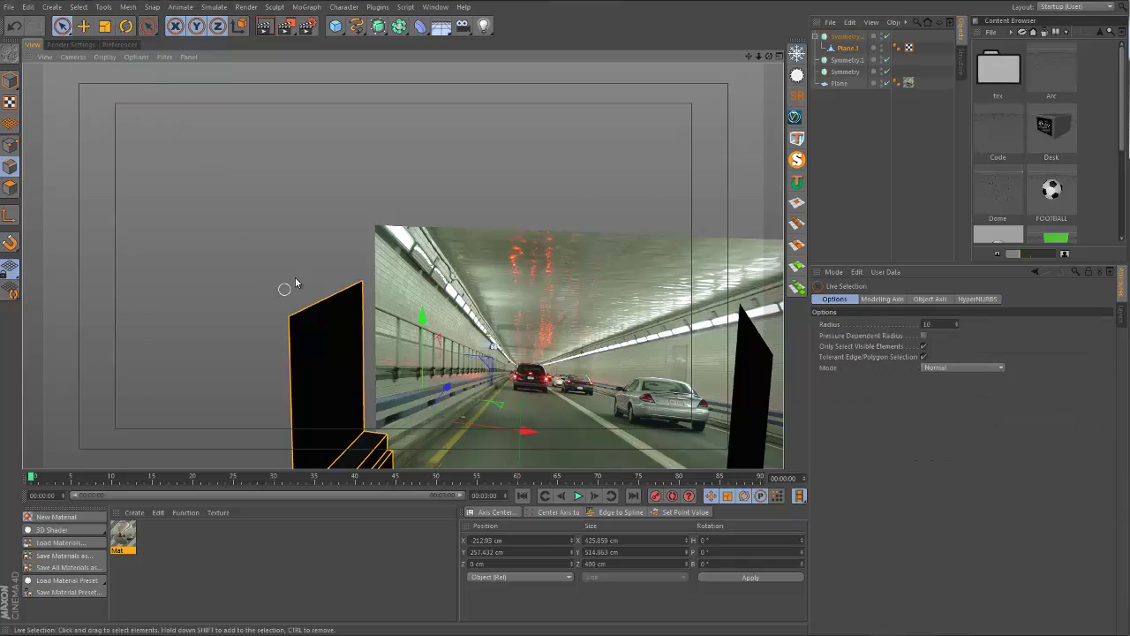
pyautogui.click(319, 301)
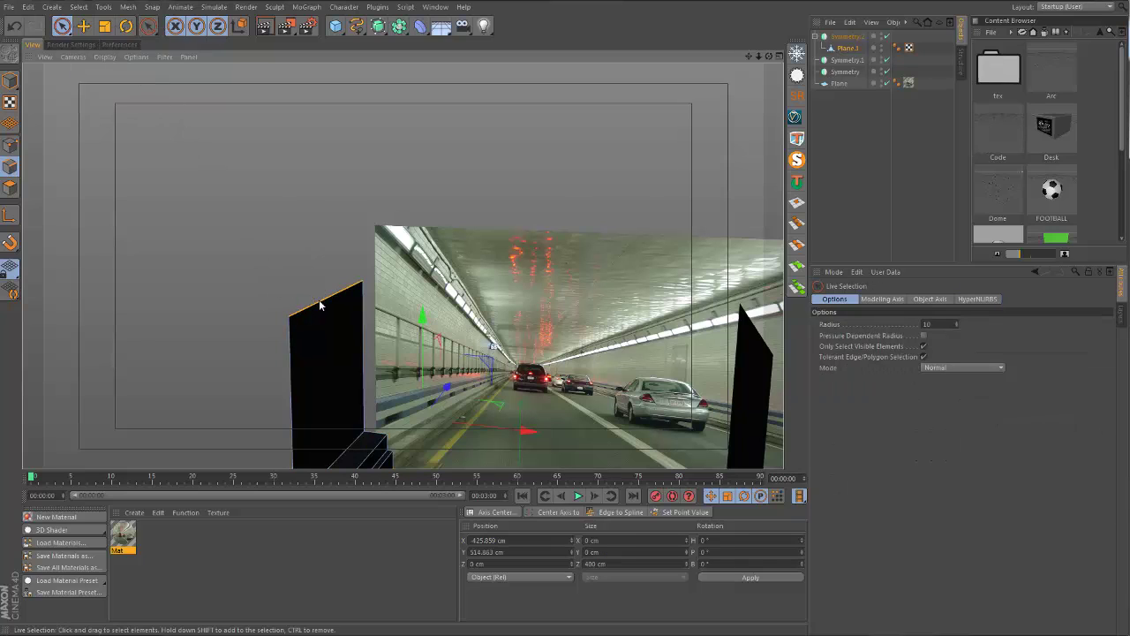
pyautogui.rightClick(335, 296)
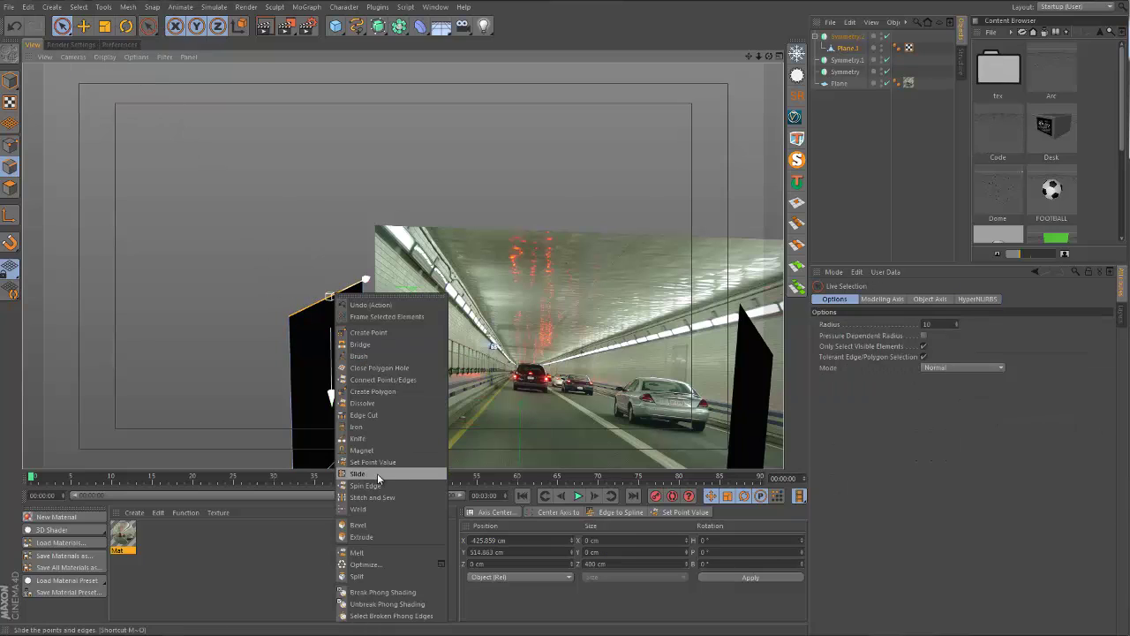
pyautogui.click(366, 532)
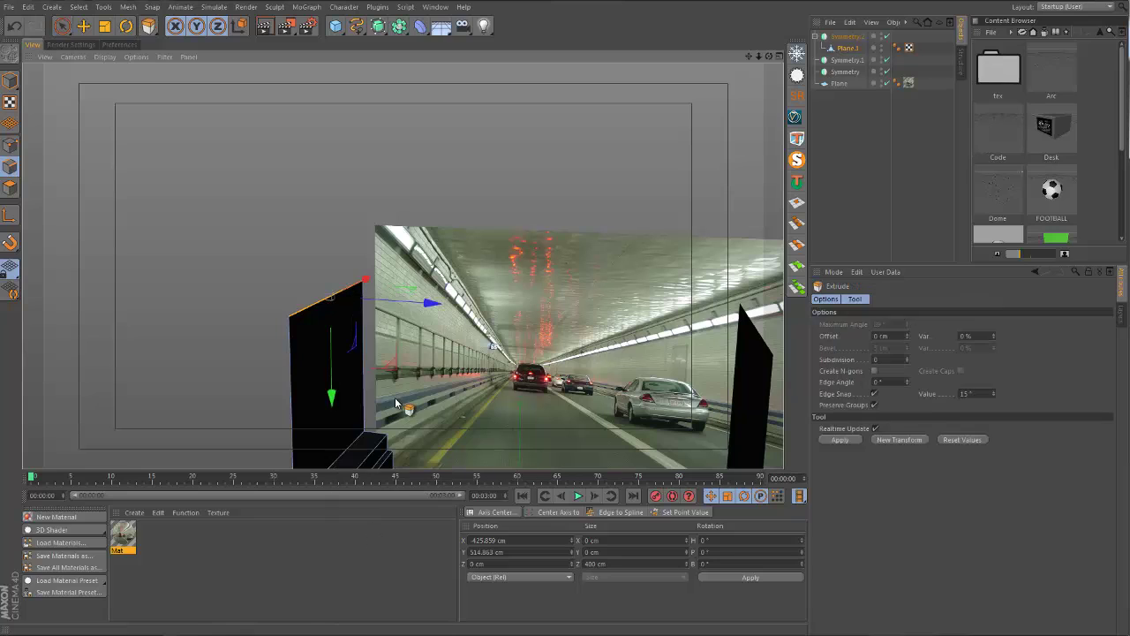
pyautogui.click(897, 440)
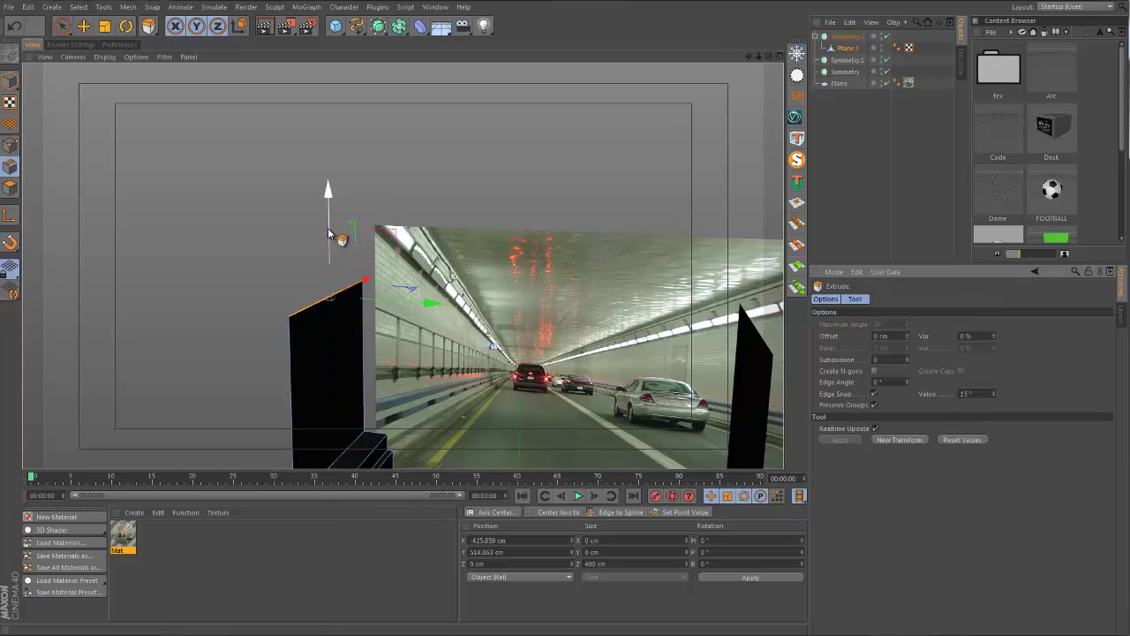
pyautogui.moveTo(330, 216); pyautogui.dragTo(334, 189)
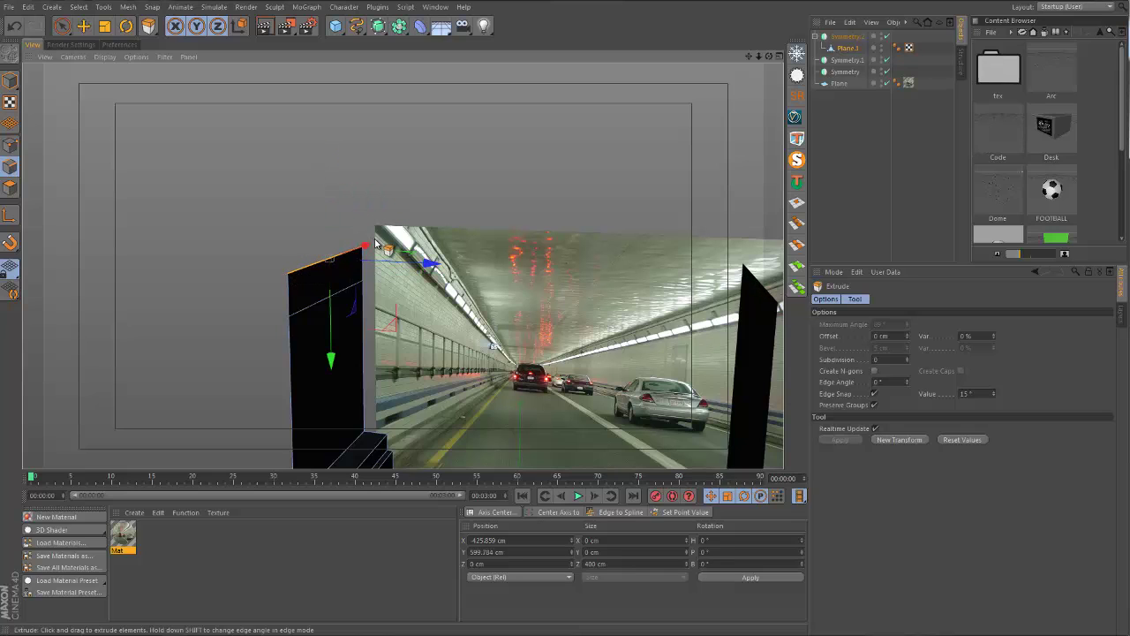
pyautogui.moveTo(388, 262)
pyautogui.mouseDown()
pyautogui.moveTo(510, 331)
pyautogui.moveTo(493, 235)
pyautogui.moveTo(427, 240)
pyautogui.moveTo(368, 226)
pyautogui.moveTo(370, 255)
pyautogui.mouseUp()
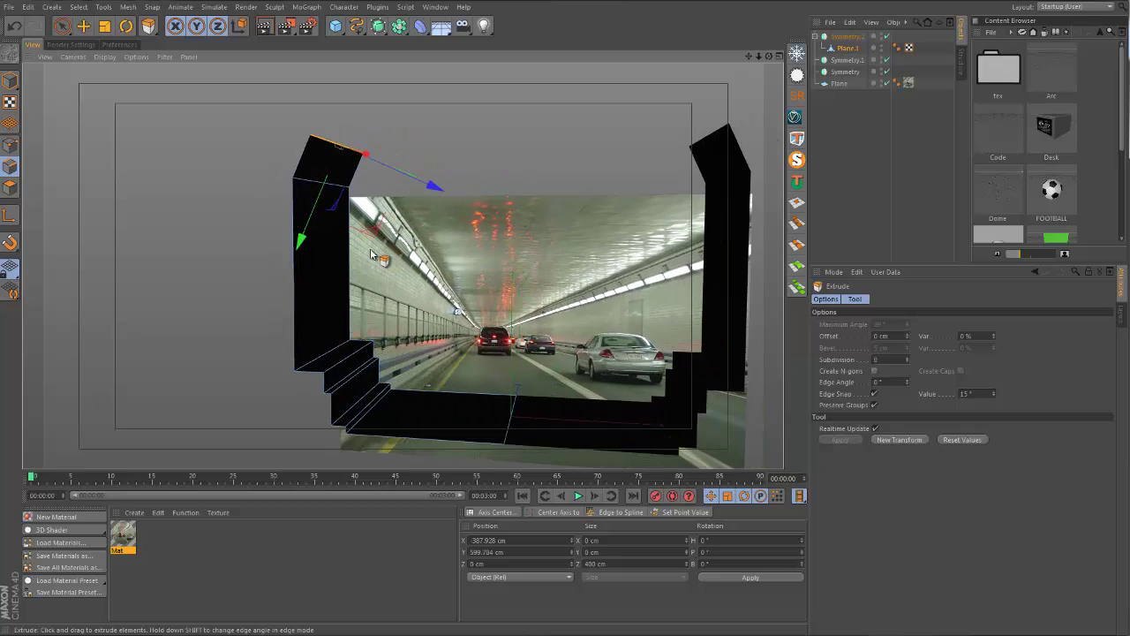
# Extrude the slanted section's upper edge horizontally to the tunnel's centre to form the ceiling and set the edge's X position to 0 cm.
pyautogui.rightClick(340, 139)
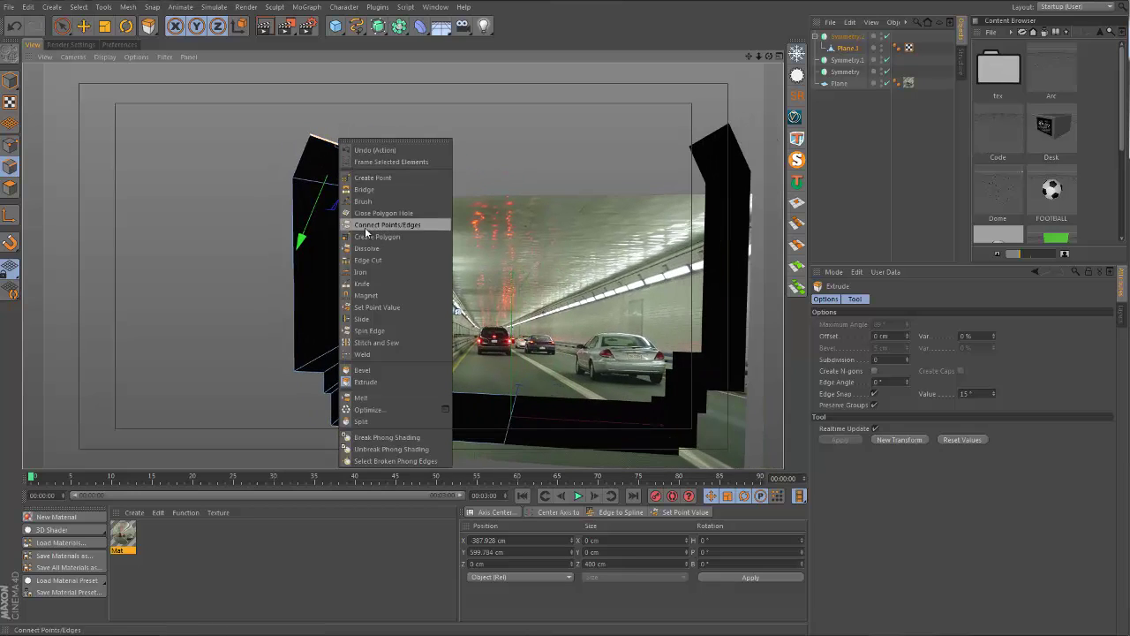
pyautogui.click(375, 382)
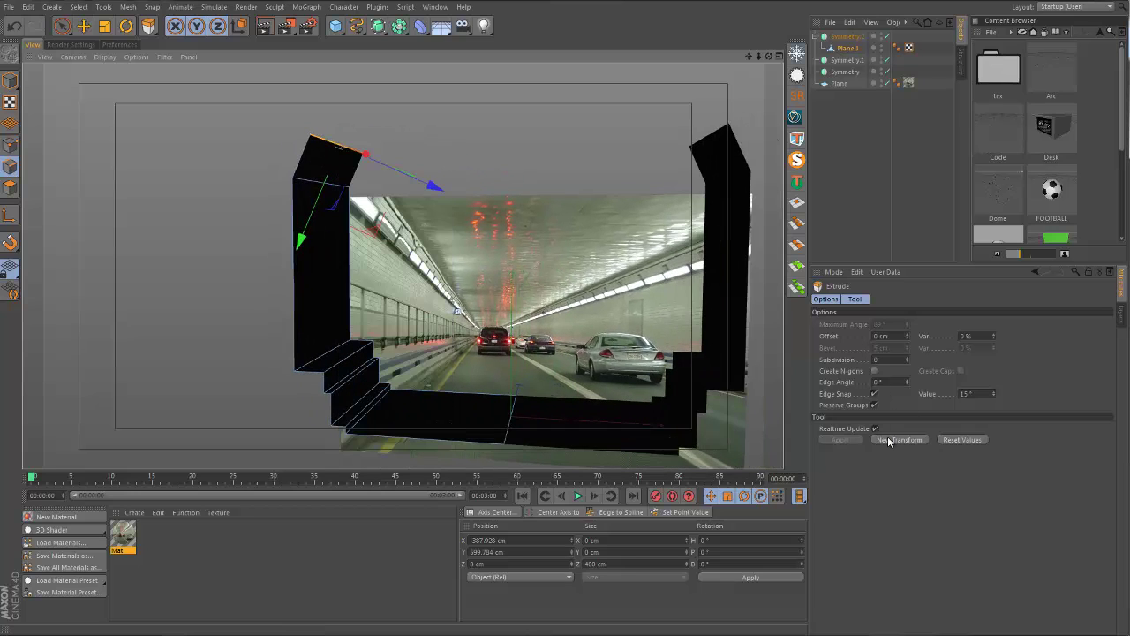
pyautogui.moveTo(444, 146); pyautogui.dragTo(607, 164)
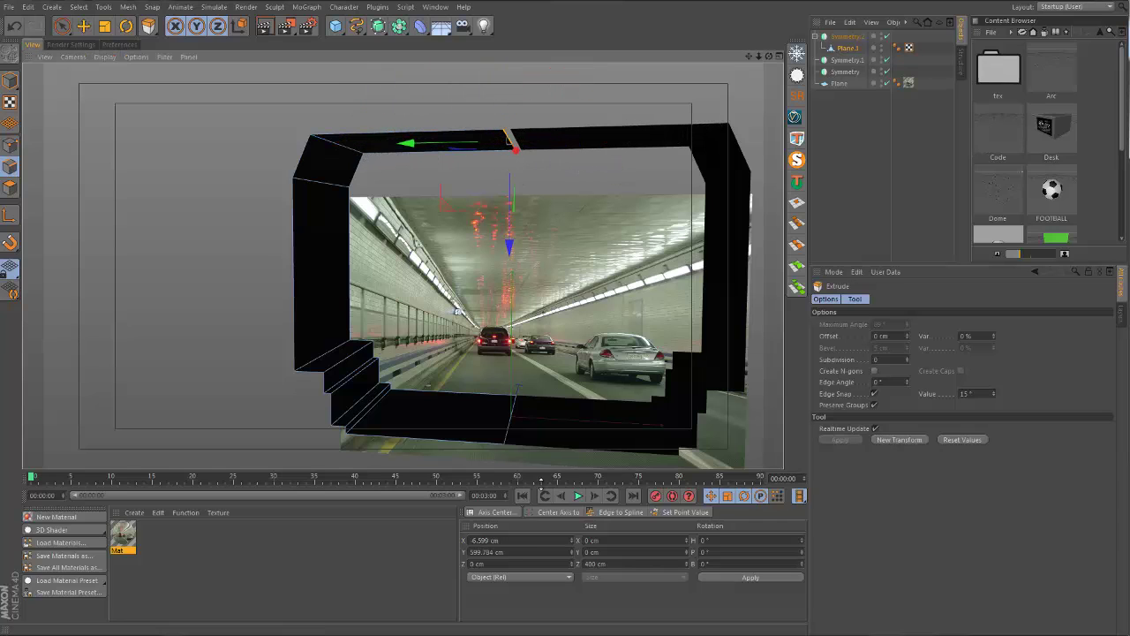
pyautogui.doubleClick(508, 539)
pyautogui.write('0')
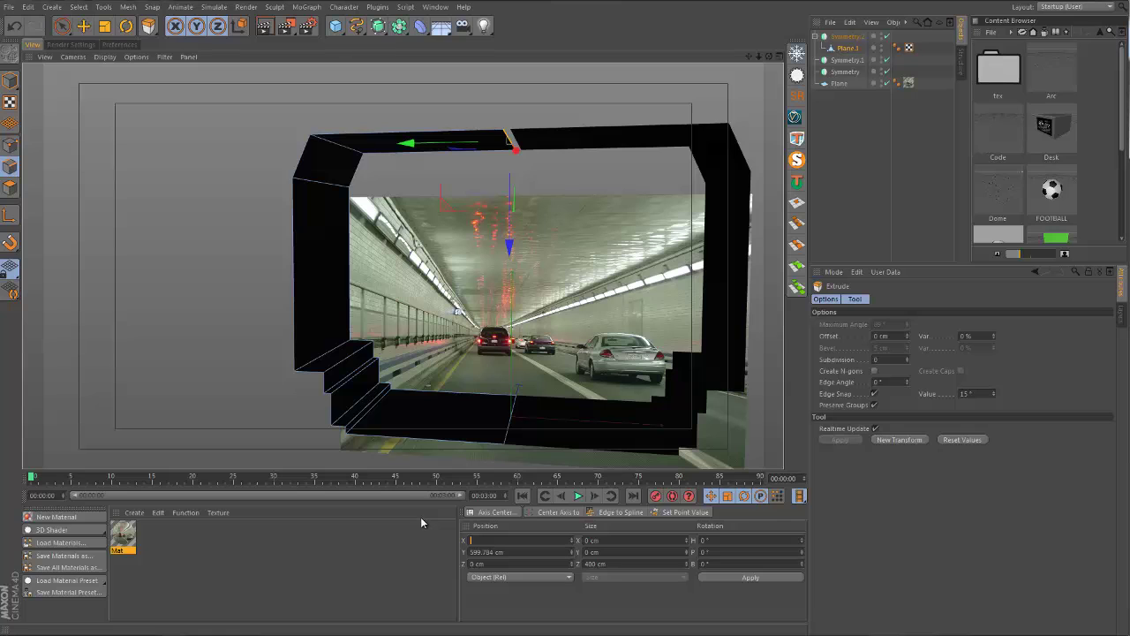
pyautogui.press('Return')
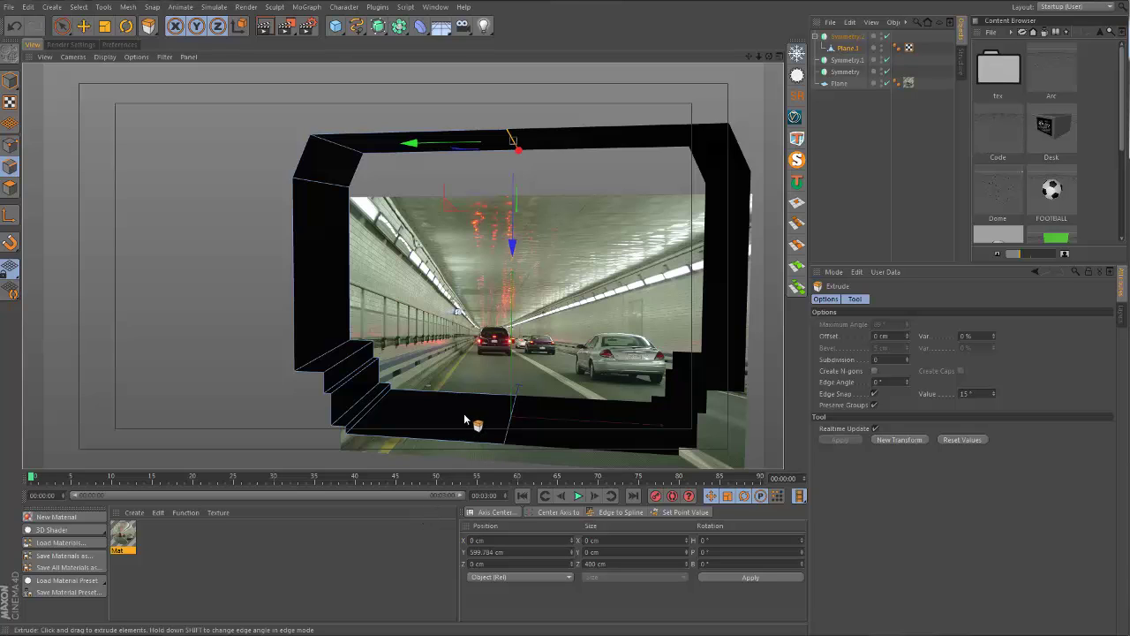
# Activate the Knife tool and set its mode to Loop for cutting across the half profile.
pyautogui.keyDown('alt'); pyautogui.moveTo(519, 432); pyautogui.dragTo(436, 411, button='middle'); pyautogui.keyUp('alt')
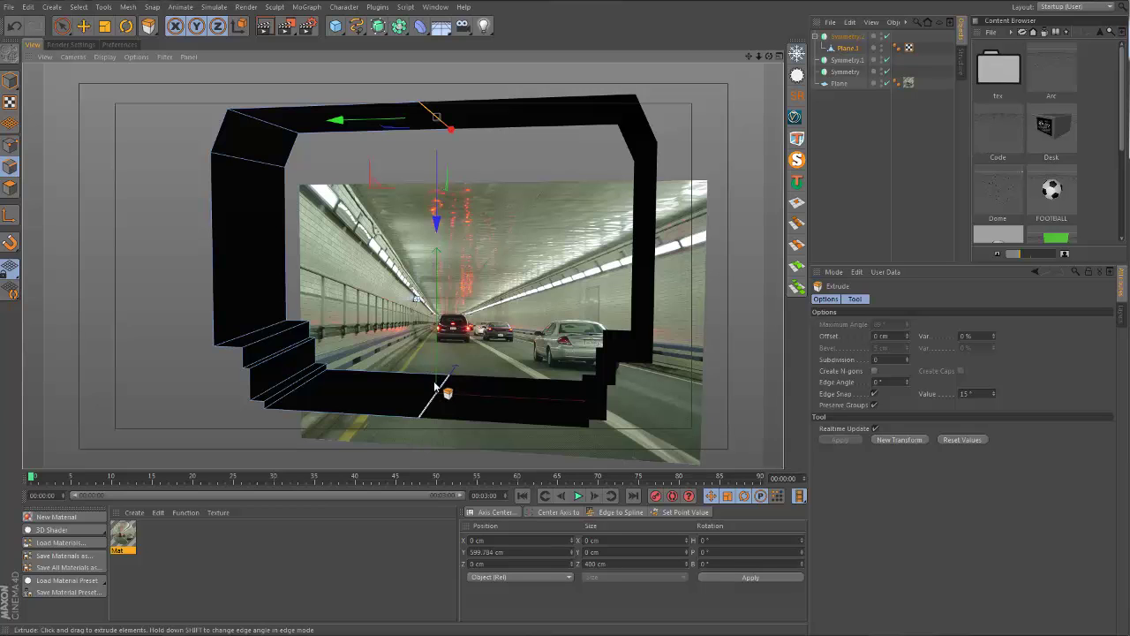
pyautogui.keyDown('alt'); pyautogui.moveTo(444, 384); pyautogui.dragTo(419, 404); pyautogui.keyUp('alt')
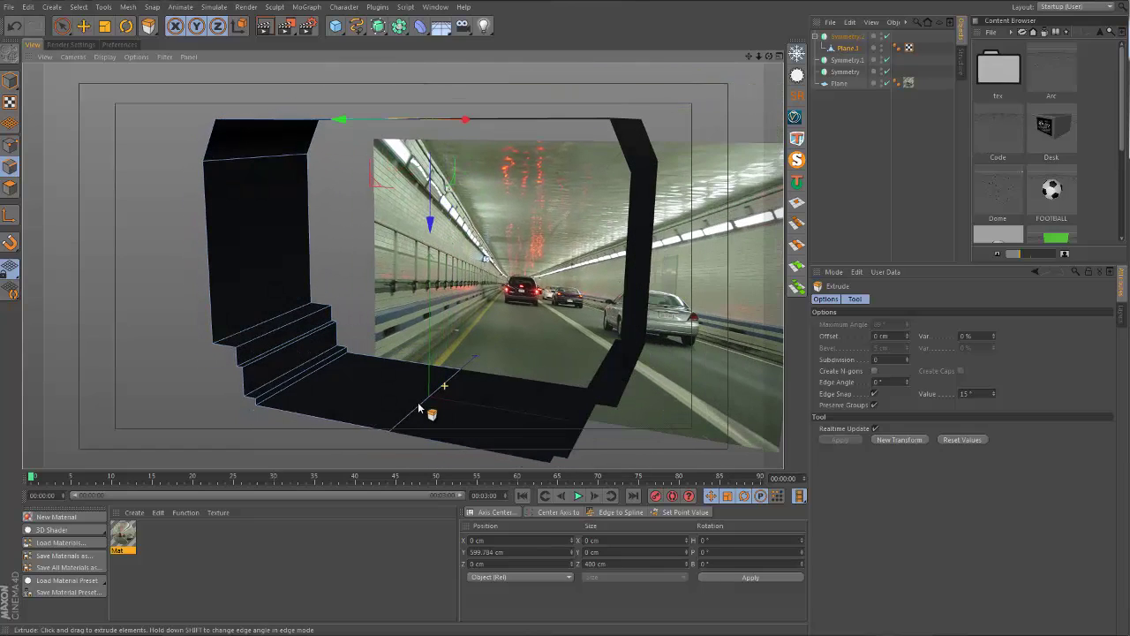
pyautogui.keyDown('alt'); pyautogui.moveTo(278, 378); pyautogui.dragTo(433, 333); pyautogui.keyUp('alt')
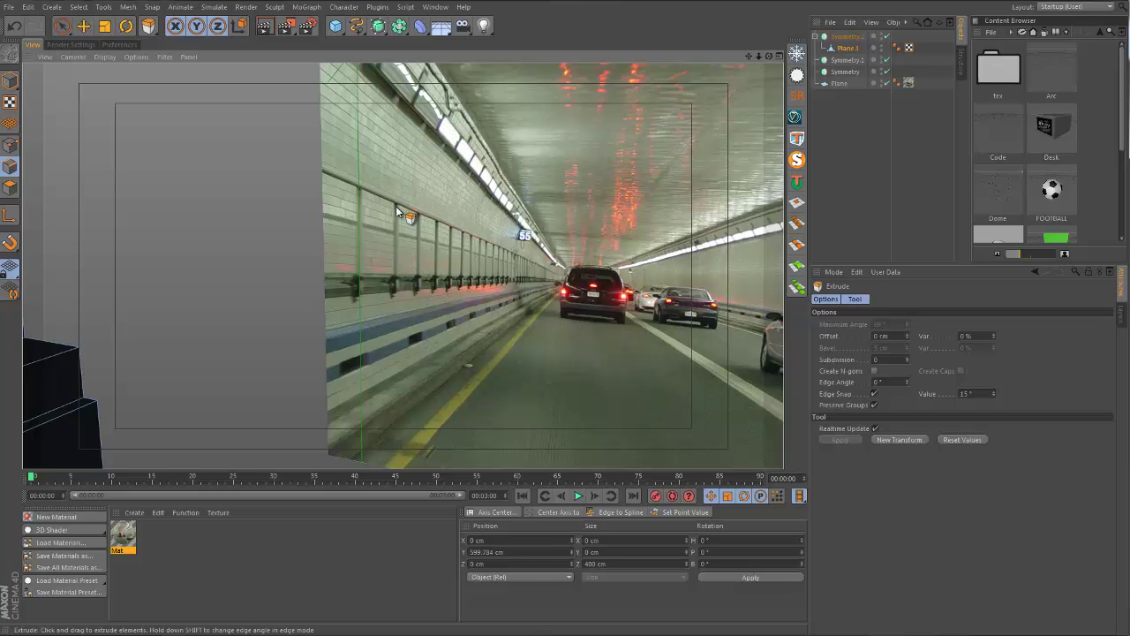
pyautogui.keyDown('alt'); pyautogui.moveTo(411, 387); pyautogui.dragTo(506, 281); pyautogui.keyUp('alt')
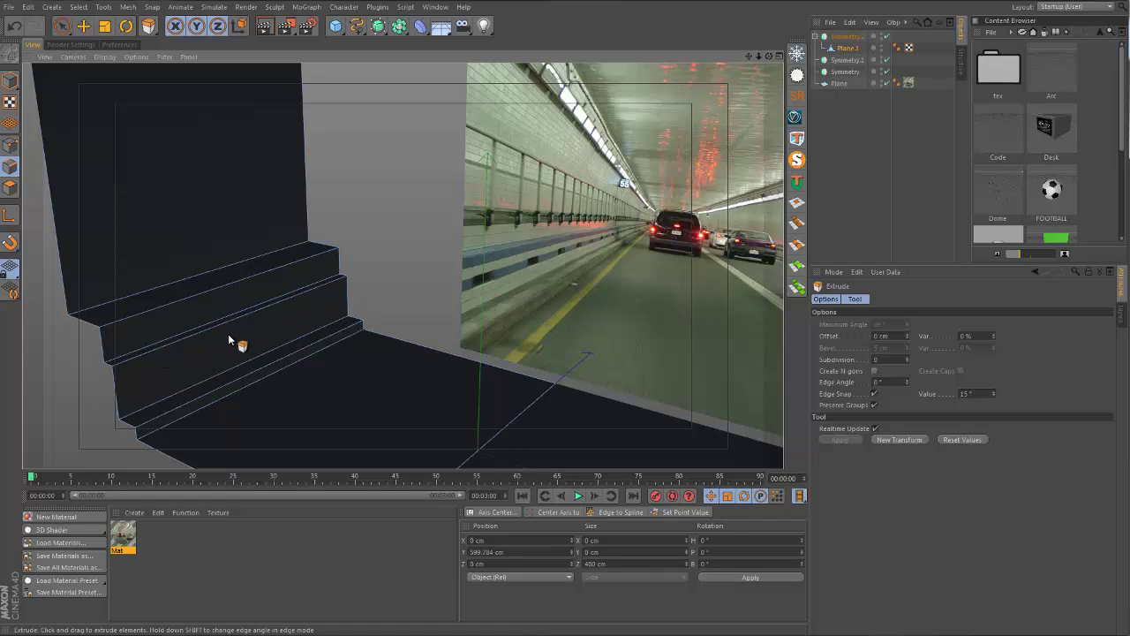
pyautogui.keyDown('alt'); pyautogui.moveTo(227, 338); pyautogui.dragTo(277, 313); pyautogui.keyUp('alt')
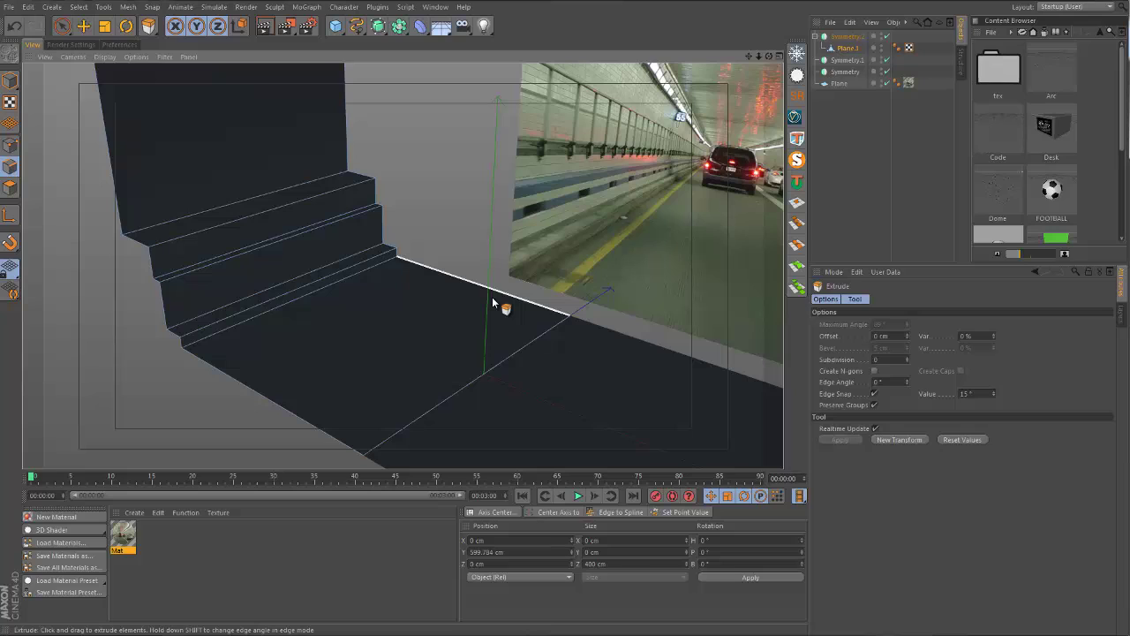
pyautogui.press('m')
pyautogui.press('k')
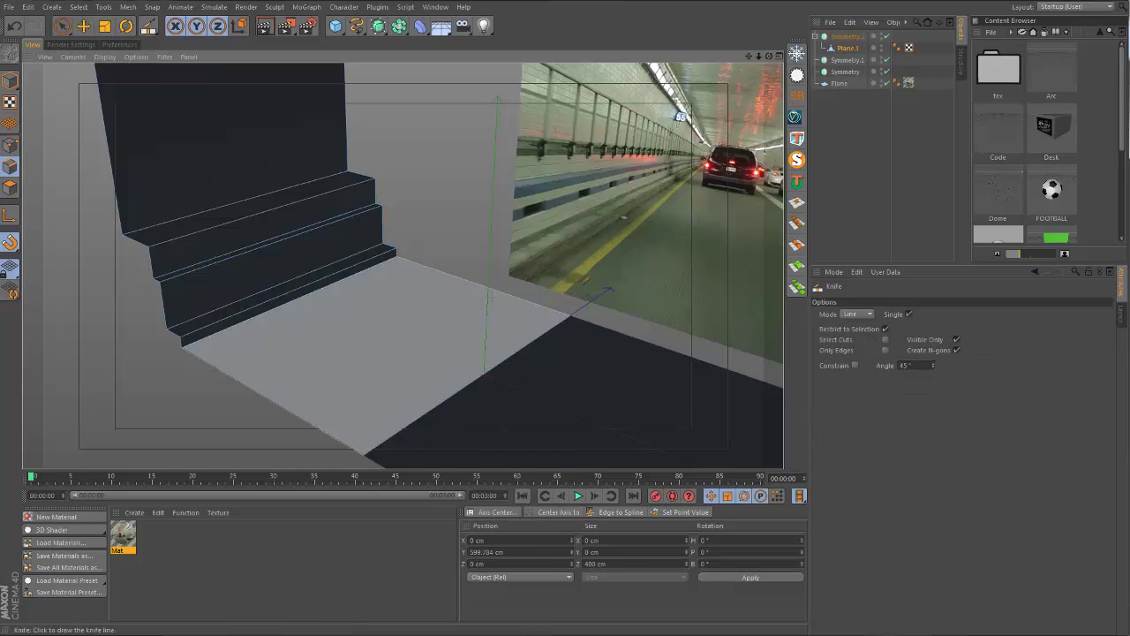
pyautogui.click(860, 314)
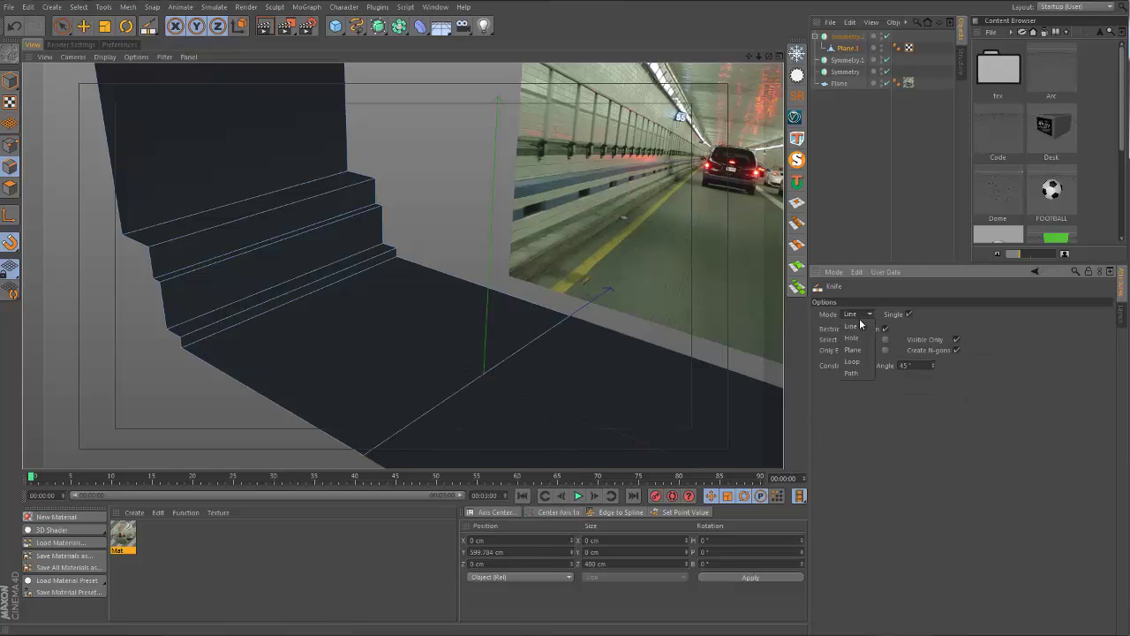
pyautogui.click(853, 362)
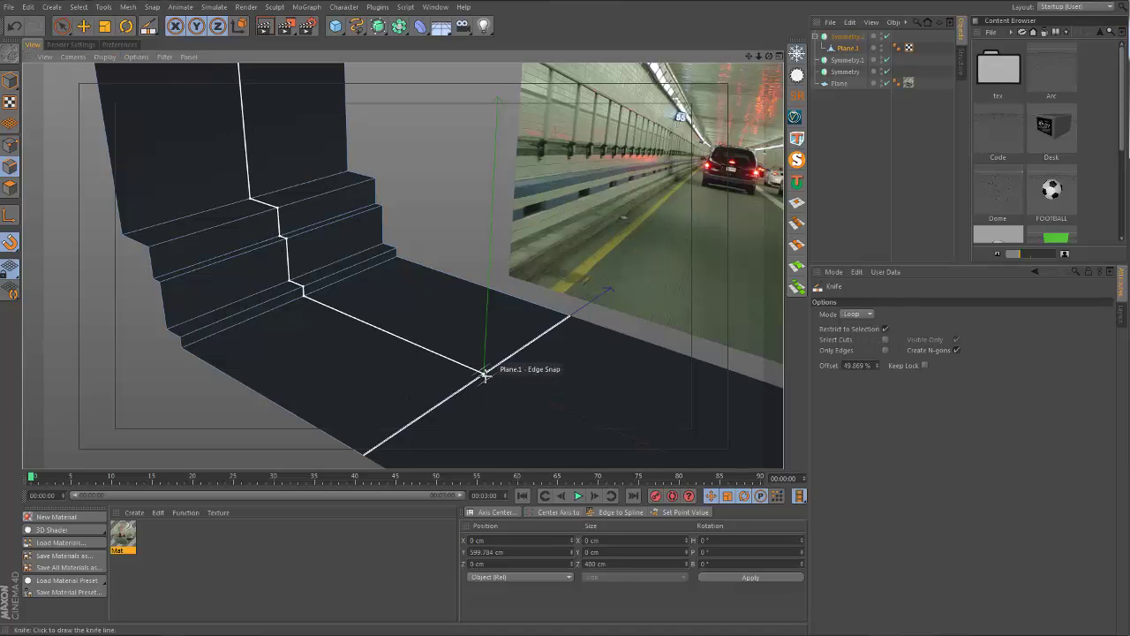
# Try to cut a loop across the floor, curb and wall at the floor's centre edge with an offset of 50%.
pyautogui.keyDown('alt'); pyautogui.moveTo(484, 376); pyautogui.dragTo(422, 389); pyautogui.keyUp('alt')
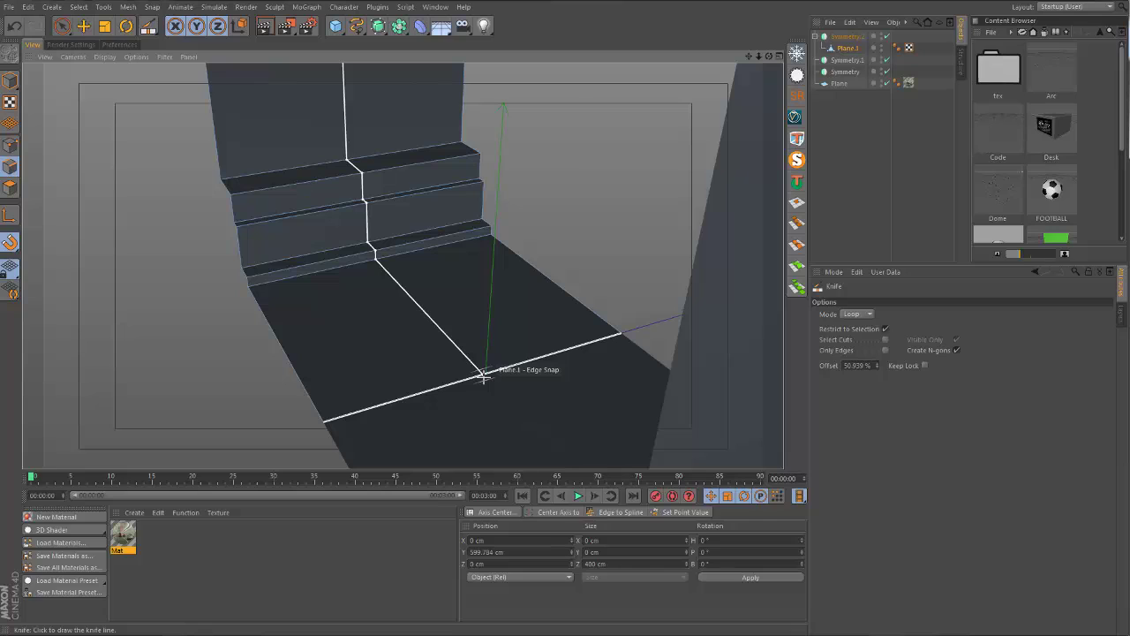
pyautogui.click(484, 376)
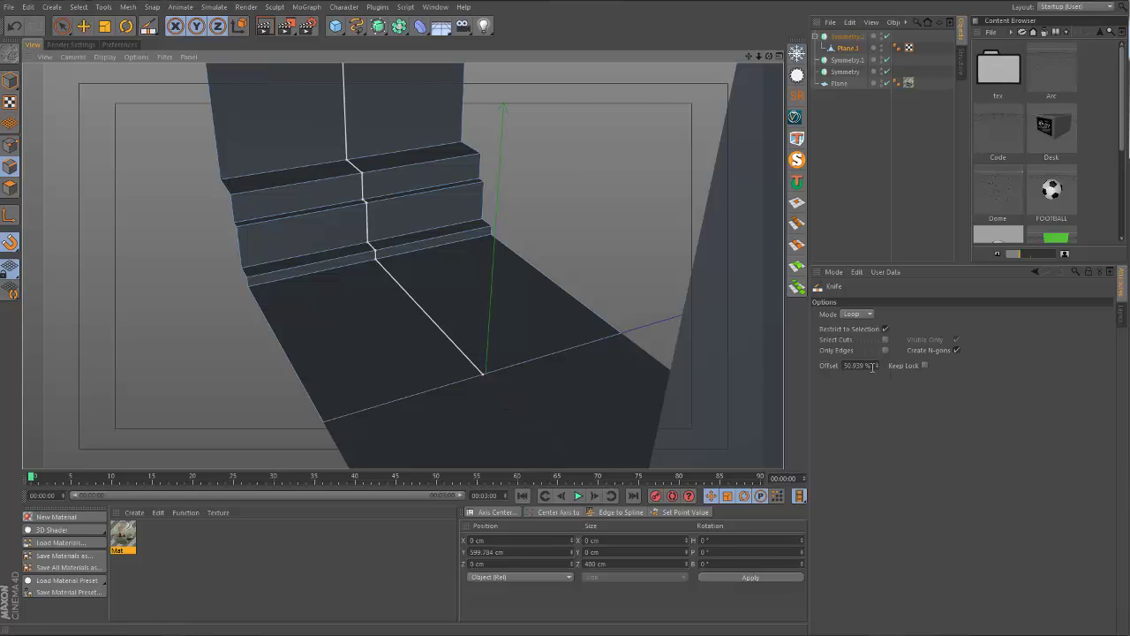
pyautogui.moveTo(873, 367); pyautogui.dragTo(758, 366)
pyautogui.write('50')
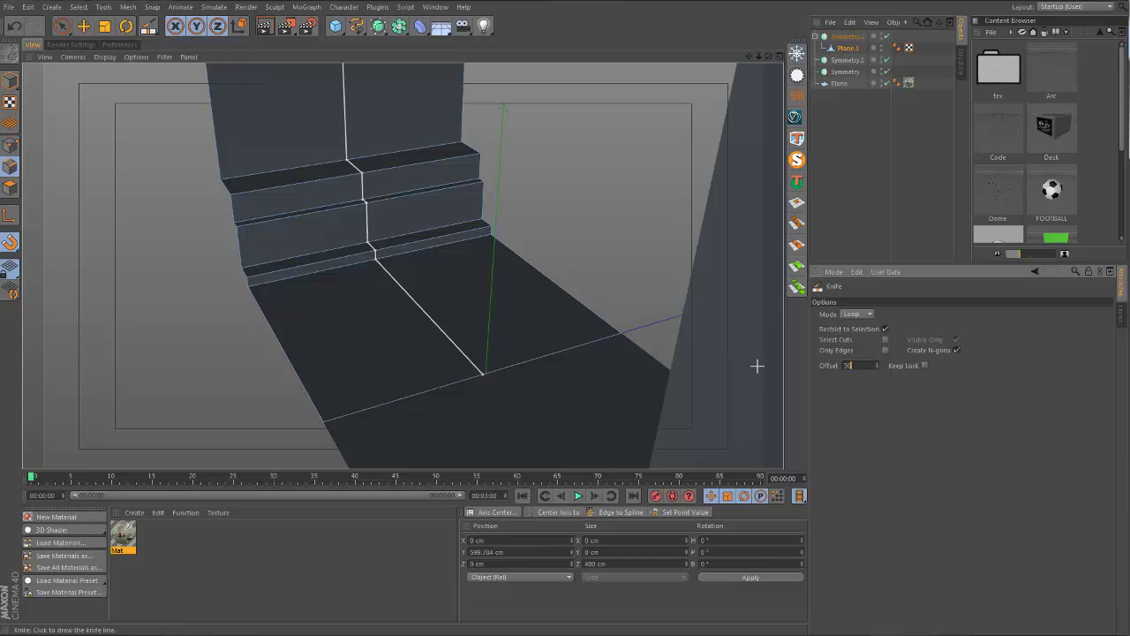
pyautogui.click(486, 274)
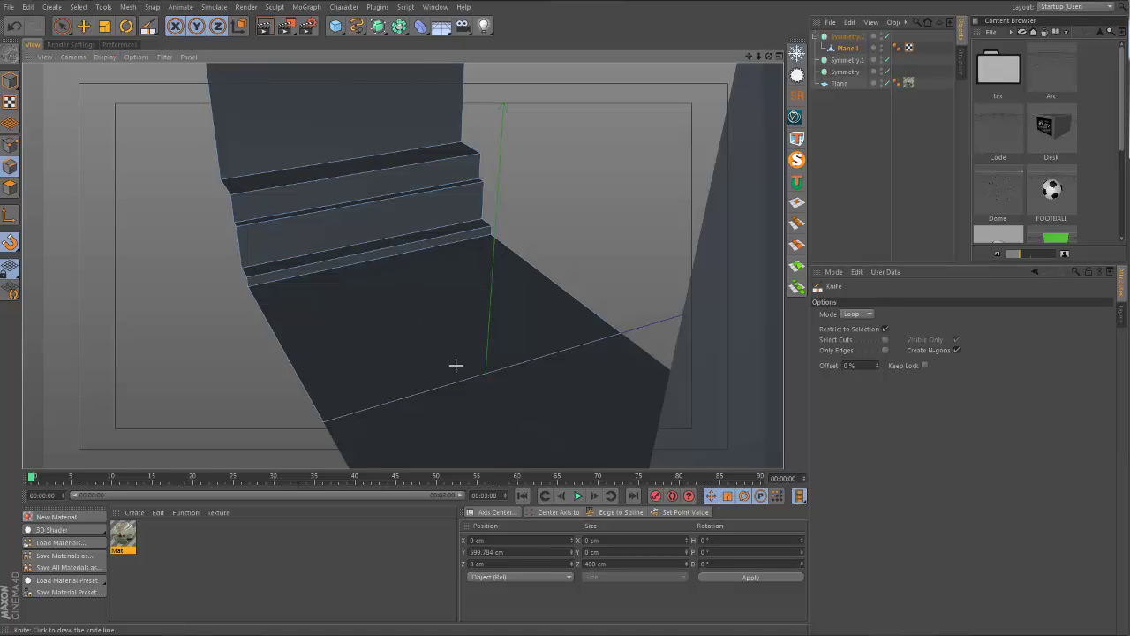
# Select all edges of the half profile and cut a loop across its middle at an offset of about 50%.
pyautogui.hotkey('ctrl', 'a')
pyautogui.press('l')
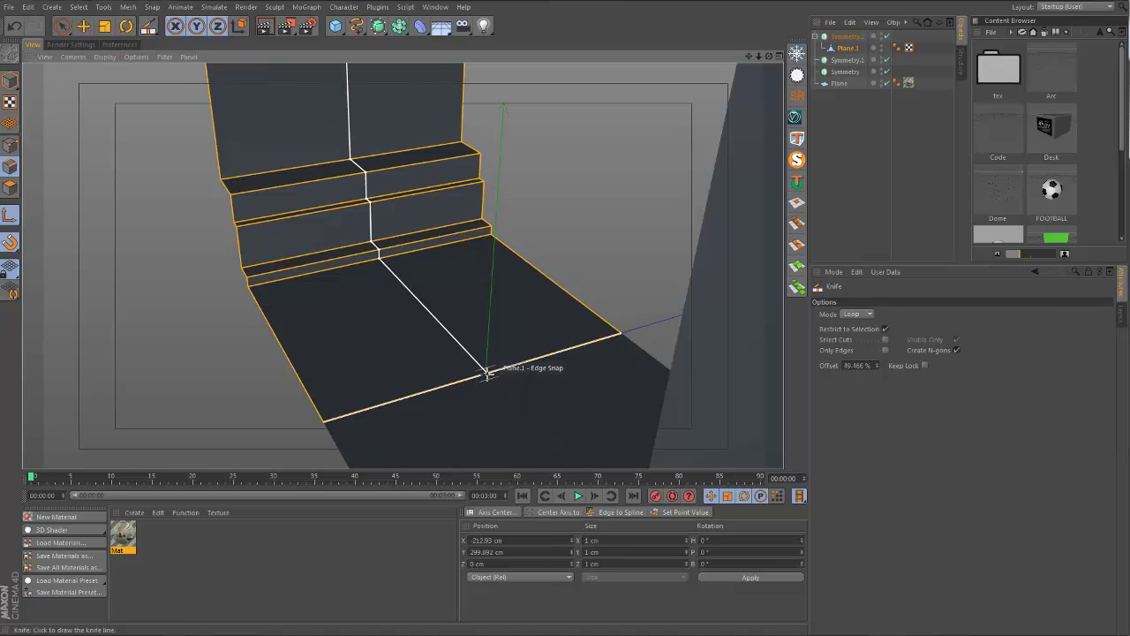
pyautogui.click(487, 371)
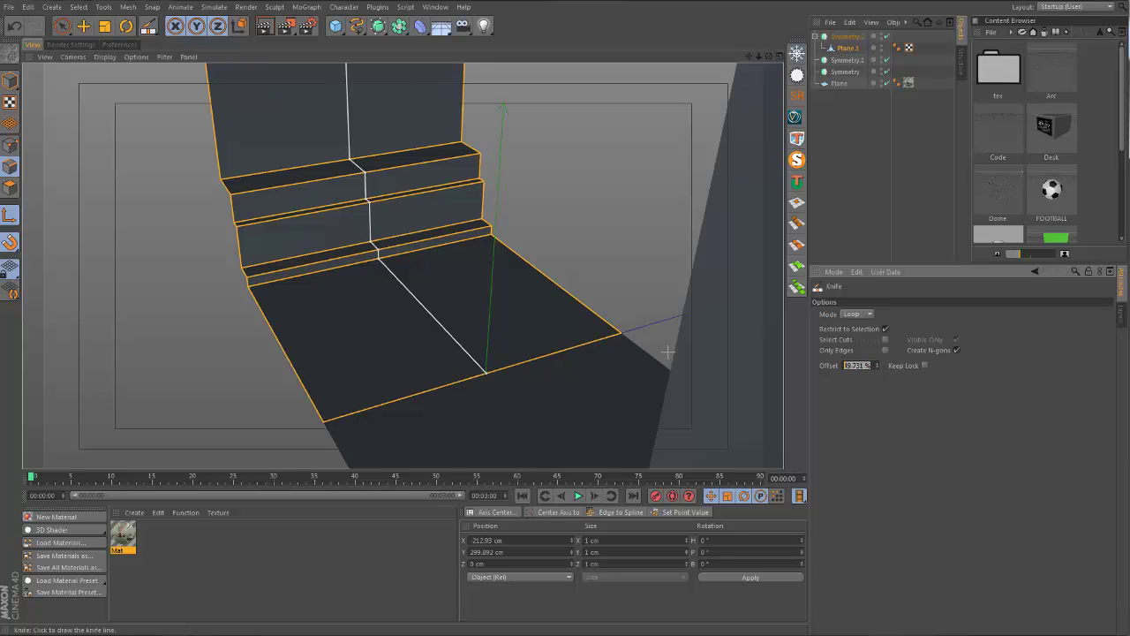
pyautogui.click(586, 266)
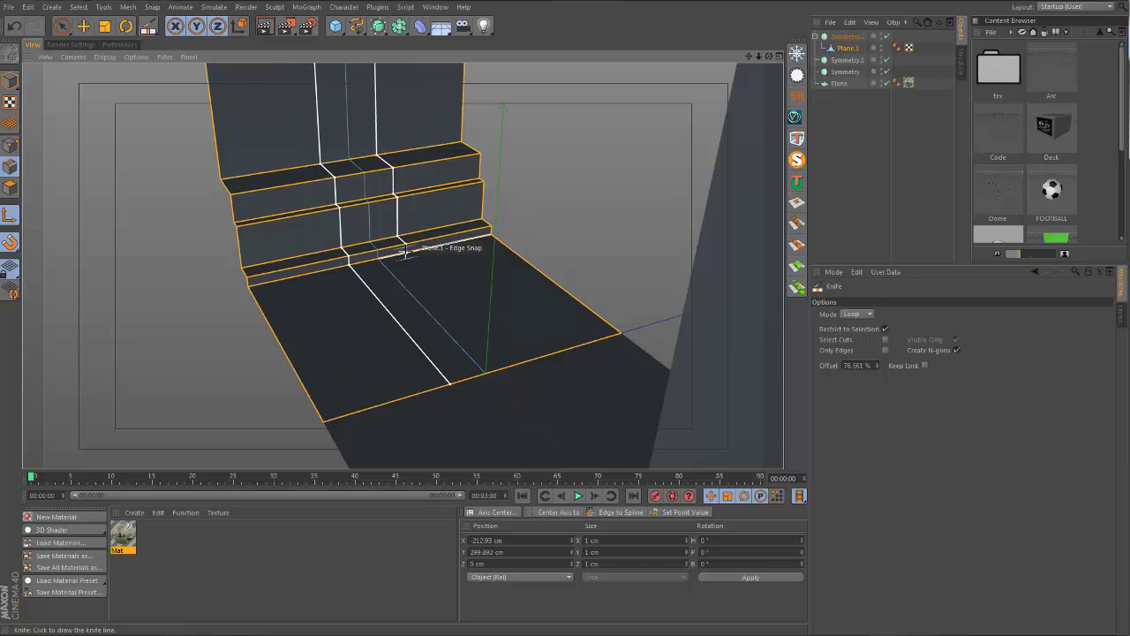
# Select the middle cut's edges across the floor, the curb and the riser above it with Live Selection.
pyautogui.keyDown('alt'); pyautogui.moveTo(405, 253); pyautogui.dragTo(378, 298, button='middle'); pyautogui.keyUp('alt')
pyautogui.keyDown('alt'); pyautogui.moveTo(378, 298); pyautogui.dragTo(416, 292); pyautogui.keyUp('alt')
pyautogui.keyDown('alt'); pyautogui.moveTo(416, 292); pyautogui.dragTo(373, 331, button='middle'); pyautogui.keyUp('alt')
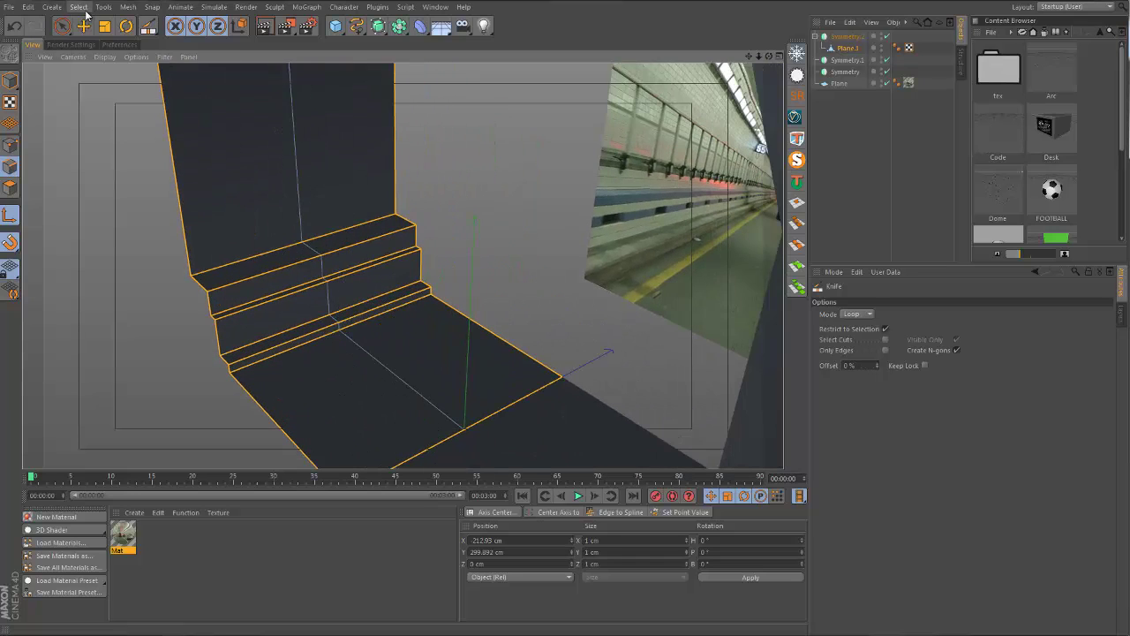
pyautogui.click(62, 25)
pyautogui.click(96, 56)
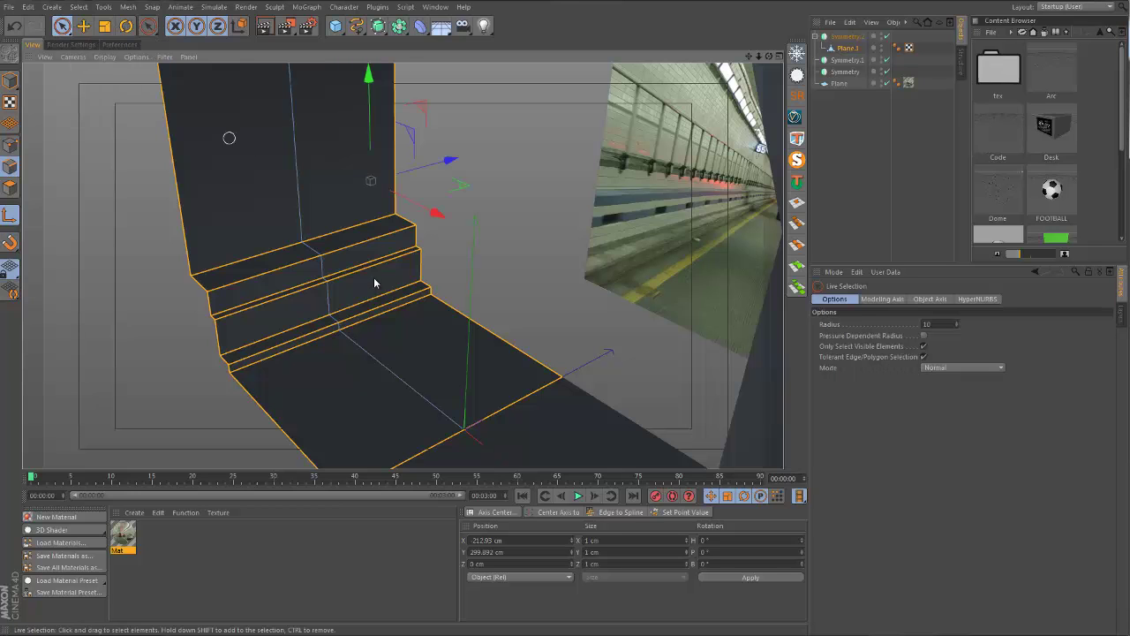
pyautogui.click(374, 347)
pyautogui.scroll(6, 397, 239)
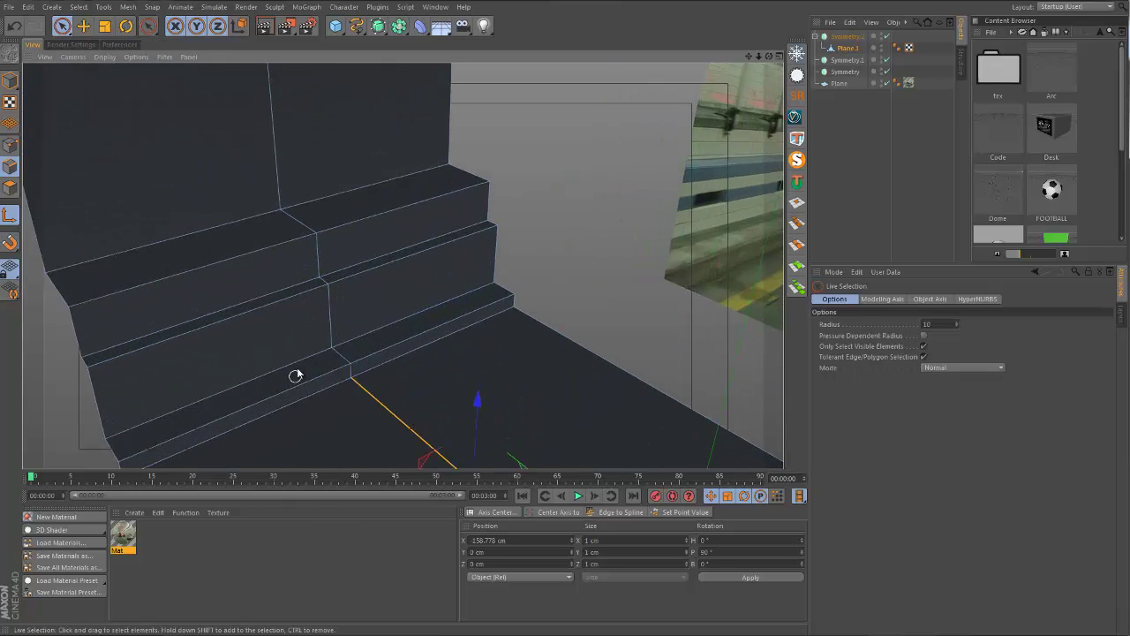
pyautogui.keyDown('alt'); pyautogui.moveTo(360, 375); pyautogui.dragTo(364, 316, button='middle'); pyautogui.keyUp('alt')
pyautogui.scroll(3, 371, 314)
pyautogui.keyDown('shift'); pyautogui.click(359, 310); pyautogui.keyUp('shift')
pyautogui.keyDown('shift'); pyautogui.click(346, 293); pyautogui.keyUp('shift')
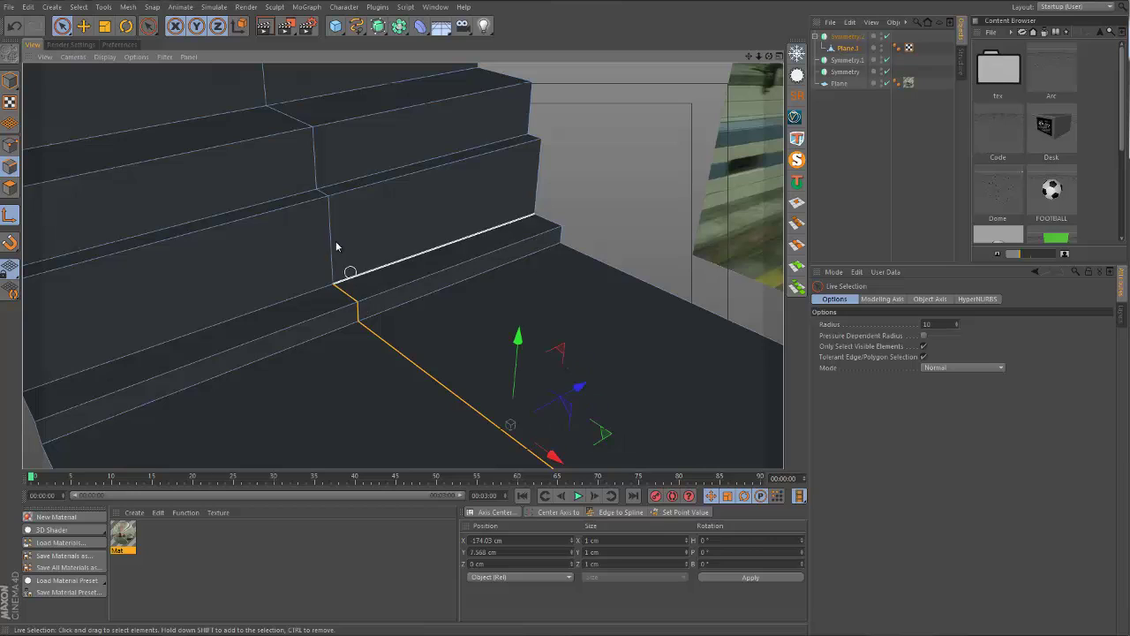
pyautogui.keyDown('shift'); pyautogui.click(333, 241); pyautogui.keyUp('shift')
# Add the middle cut's edges on the upper ledges and the wall to the selection.
pyautogui.keyDown('alt'); pyautogui.moveTo(307, 242); pyautogui.dragTo(339, 339, button='middle'); pyautogui.keyUp('alt')
pyautogui.keyDown('shift'); pyautogui.click(347, 269); pyautogui.keyUp('shift')
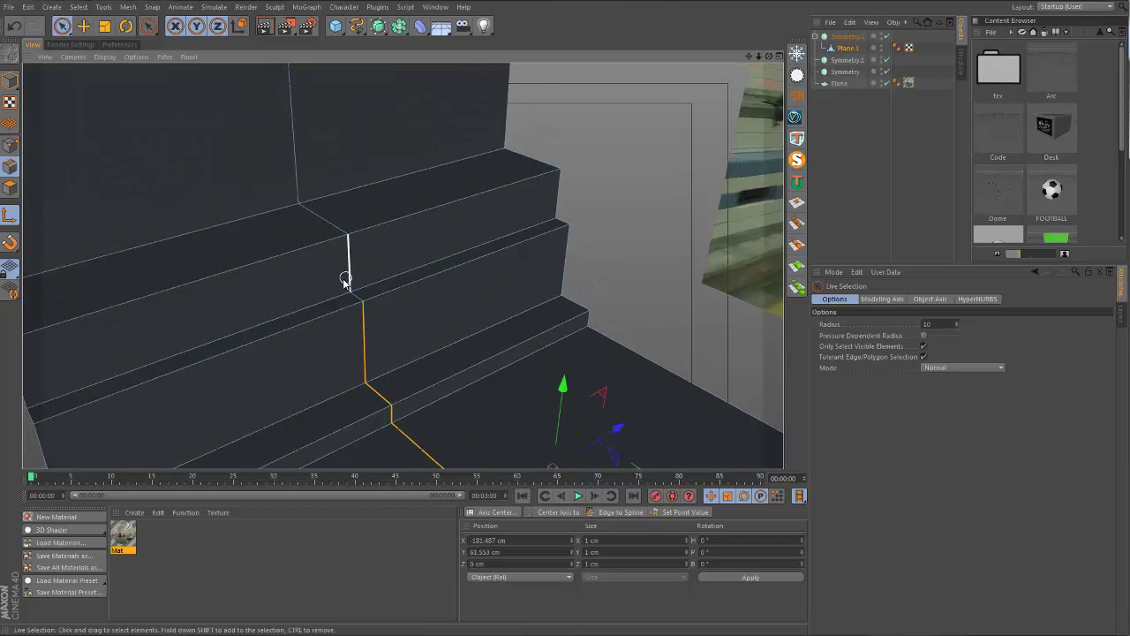
pyautogui.keyDown('shift'); pyautogui.click(345, 279); pyautogui.keyUp('shift')
pyautogui.scroll(2, 369, 295)
pyautogui.keyDown('shift'); pyautogui.click(361, 302); pyautogui.keyUp('shift')
pyautogui.scroll(-2, 325, 191)
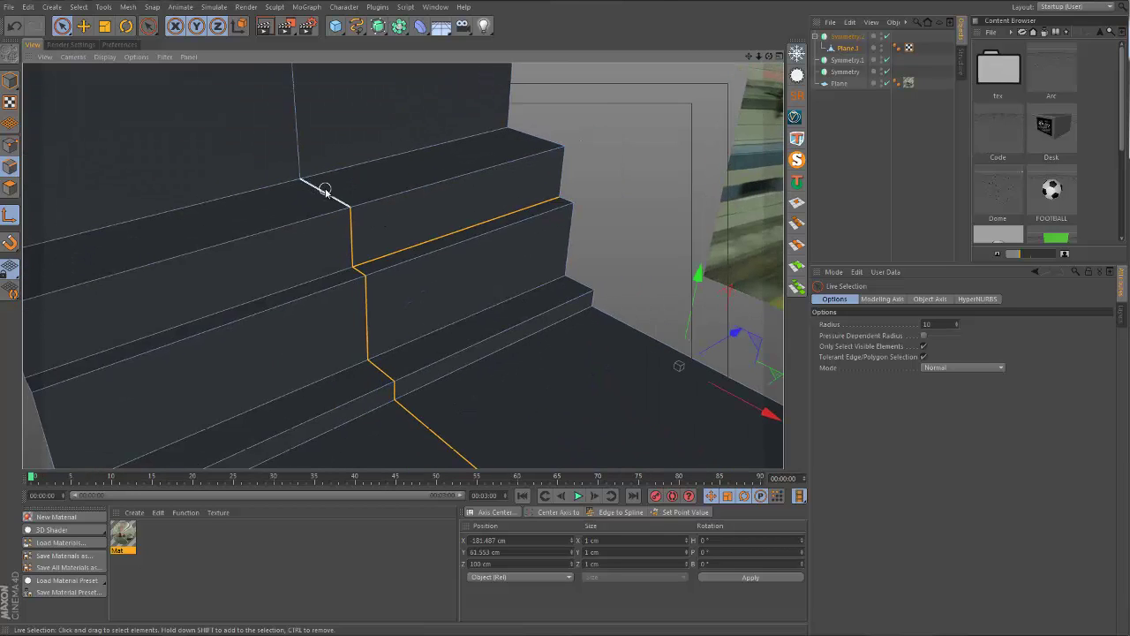
pyautogui.keyDown('shift'); pyautogui.click(325, 190); pyautogui.keyUp('shift')
pyautogui.scroll(-1, 329, 252)
pyautogui.scroll(2, 361, 233)
pyautogui.keyDown('shift'); pyautogui.click(347, 228); pyautogui.keyUp('shift')
pyautogui.scroll(1, 371, 254)
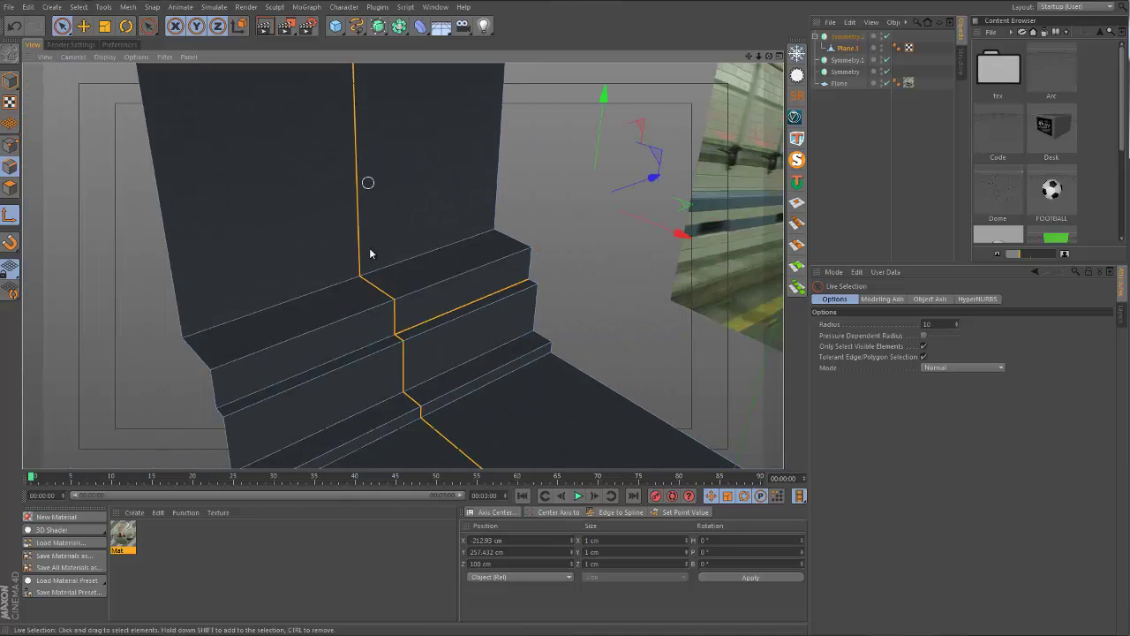
pyautogui.scroll(1, 369, 253)
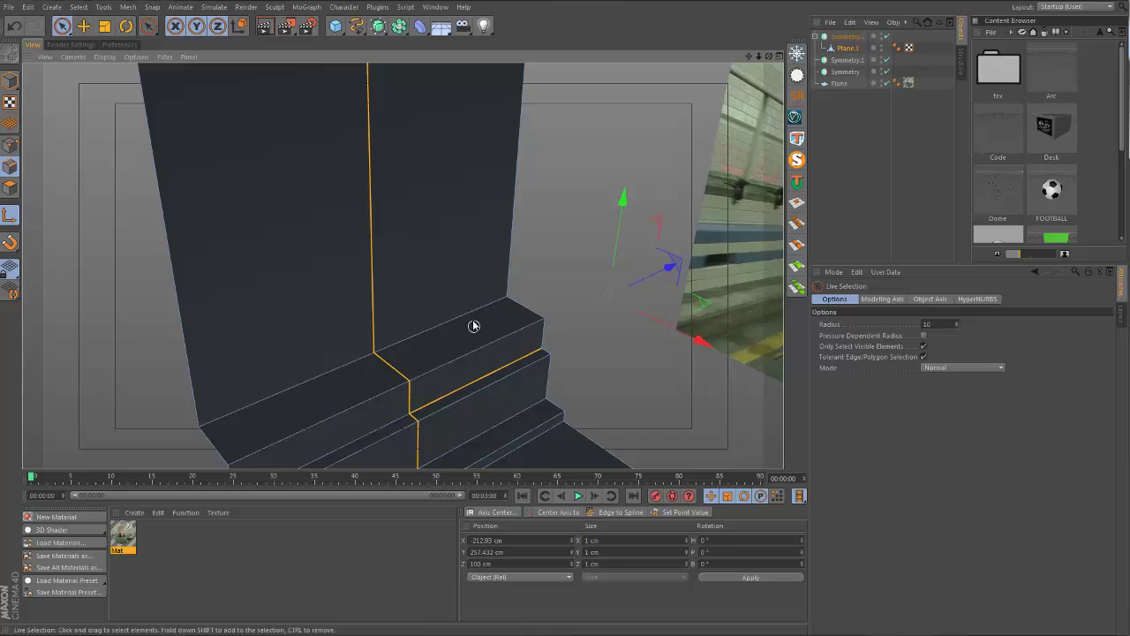
# Deselect the stray lengthwise ledge edge and add the middle edge of the slanted section to the selection.
pyautogui.keyDown('ctrl'); pyautogui.moveTo(466, 362); pyautogui.dragTo(466, 417); pyautogui.keyUp('ctrl')
pyautogui.keyDown('alt'); pyautogui.moveTo(432, 315); pyautogui.dragTo(388, 336, button='right'); pyautogui.keyUp('alt')
pyautogui.keyDown('alt'); pyautogui.moveTo(393, 317); pyautogui.dragTo(386, 351, button='middle'); pyautogui.keyUp('alt')
pyautogui.keyDown('alt'); pyautogui.moveTo(394, 327); pyautogui.dragTo(412, 195); pyautogui.keyUp('alt')
pyautogui.keyDown('alt'); pyautogui.moveTo(413, 172); pyautogui.dragTo(403, 297, button='middle'); pyautogui.keyUp('alt')
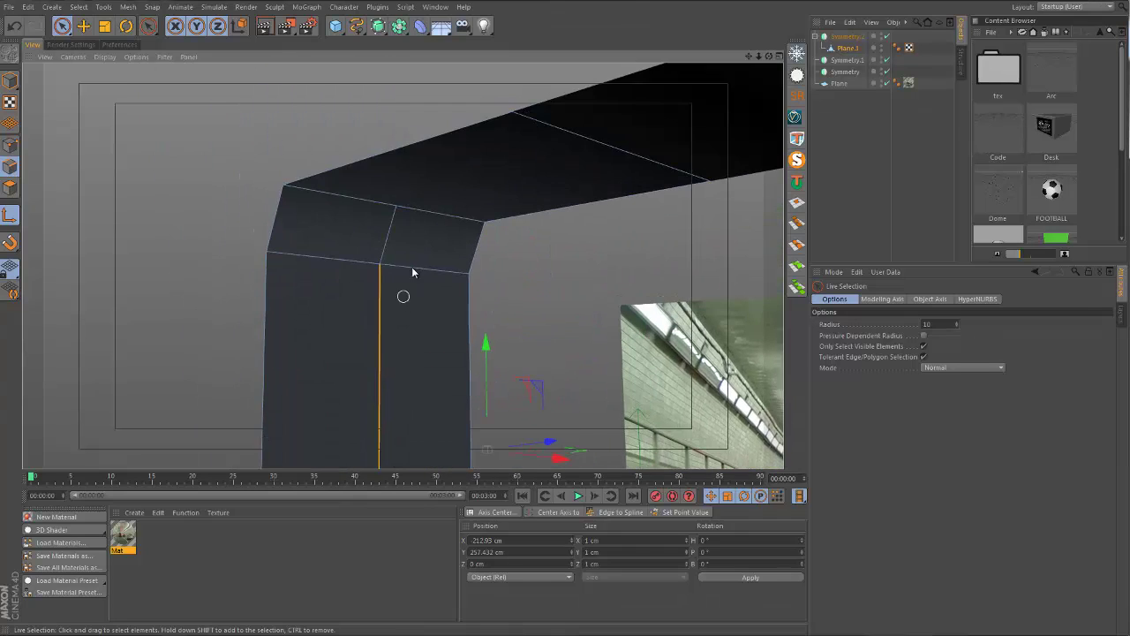
pyautogui.keyDown('shift'); pyautogui.click(391, 244); pyautogui.keyUp('shift')
# Try to cut the ceiling polygon with the Knife in Line mode, starting from the slanted section's upper middle vertex.
pyautogui.keyDown('alt'); pyautogui.moveTo(409, 235); pyautogui.dragTo(447, 240); pyautogui.keyUp('alt')
pyautogui.press('k')
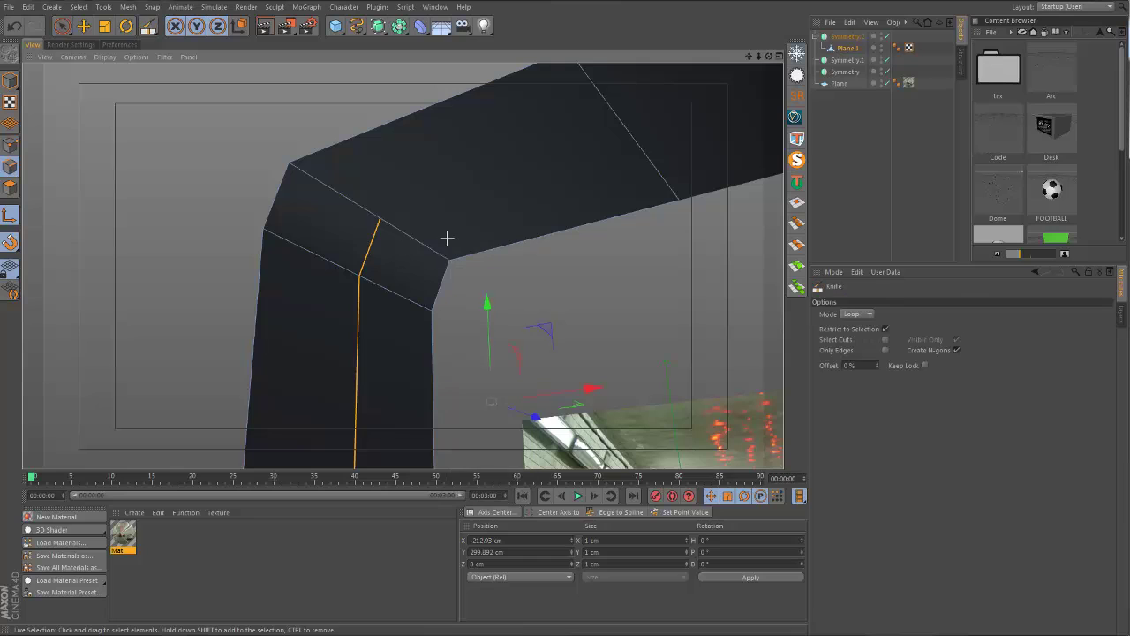
pyautogui.click(852, 313)
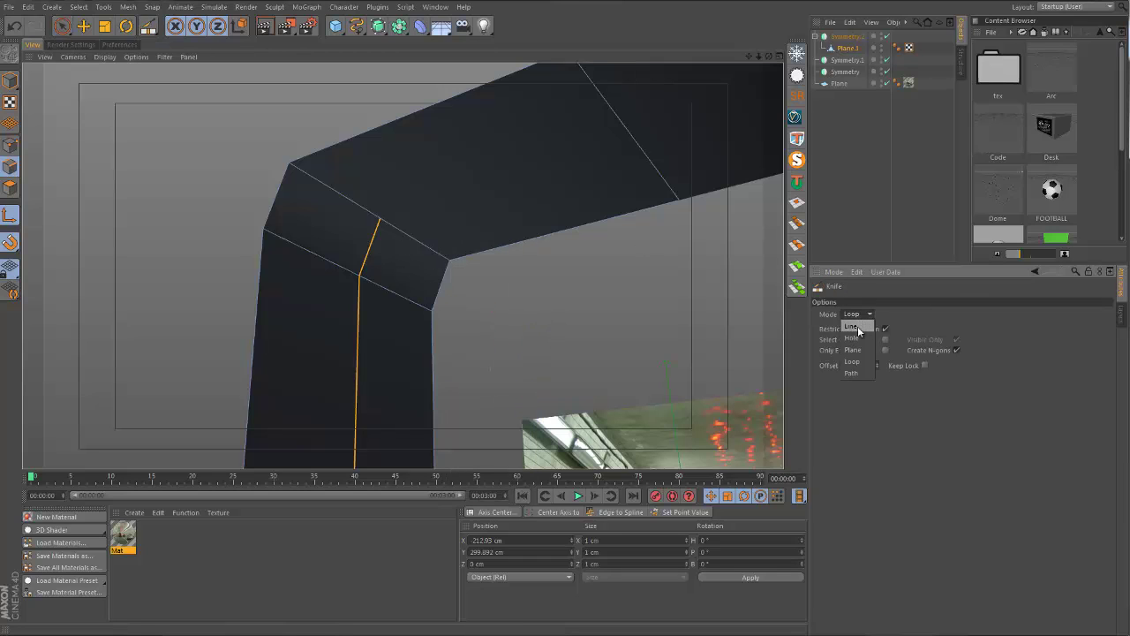
pyautogui.click(851, 326)
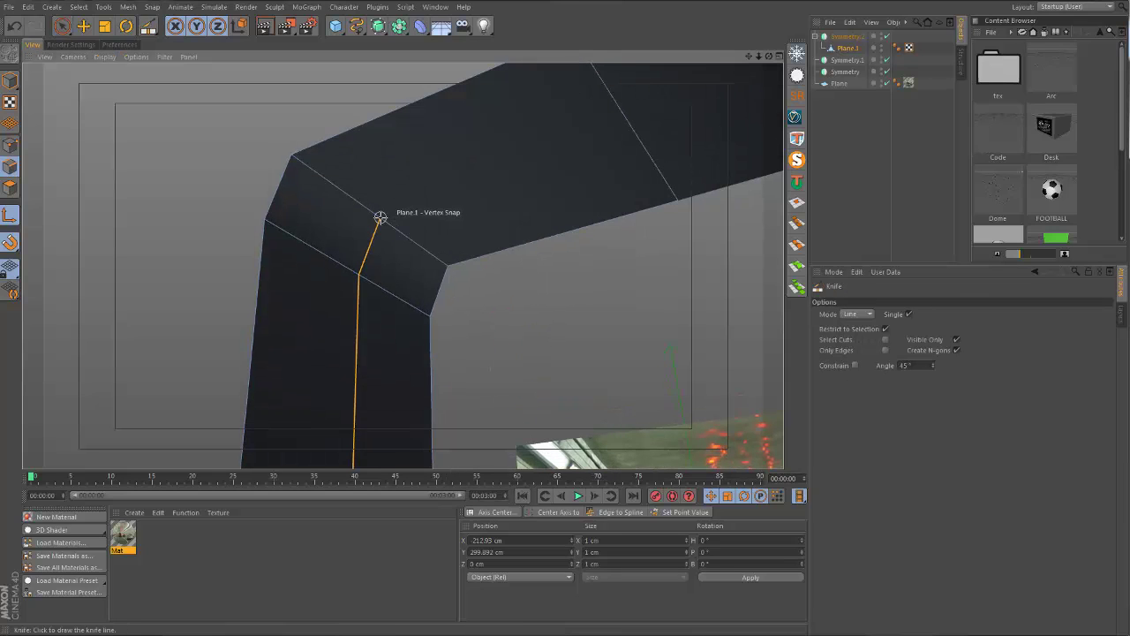
pyautogui.keyDown('shift'); pyautogui.moveTo(379, 218); pyautogui.dragTo(494, 172); pyautogui.keyUp('shift')
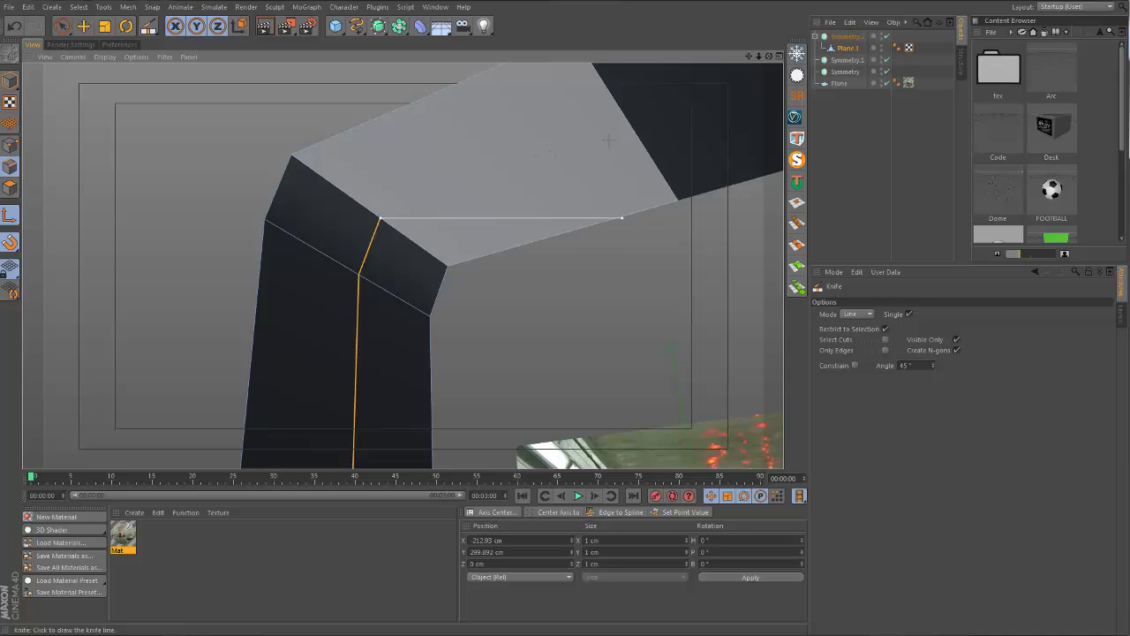
pyautogui.keyDown('shift'); pyautogui.moveTo(608, 140); pyautogui.dragTo(626, 114); pyautogui.keyUp('shift')
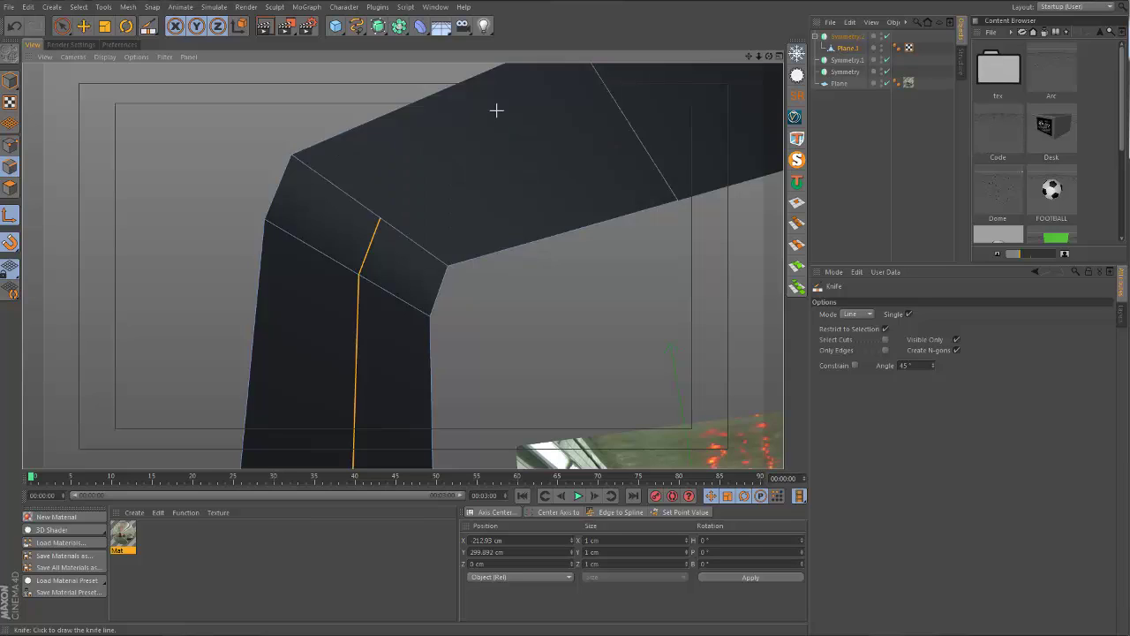
# Delete the uncut ceiling polygon above the slanted section.
pyautogui.click(60, 26)
pyautogui.click(9, 187)
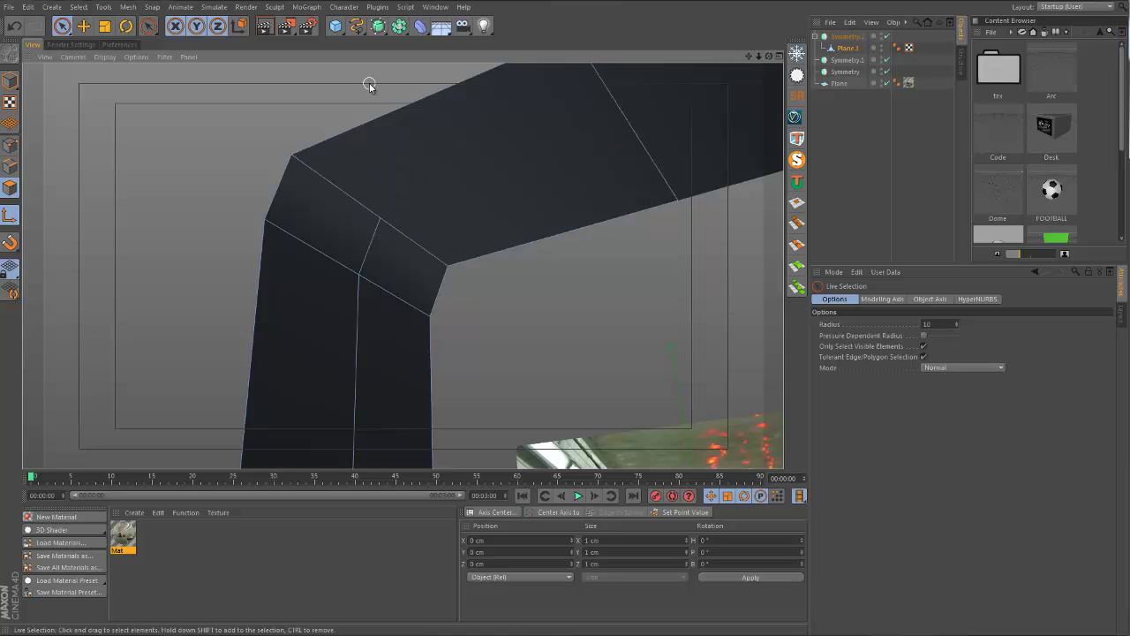
pyautogui.click(441, 115)
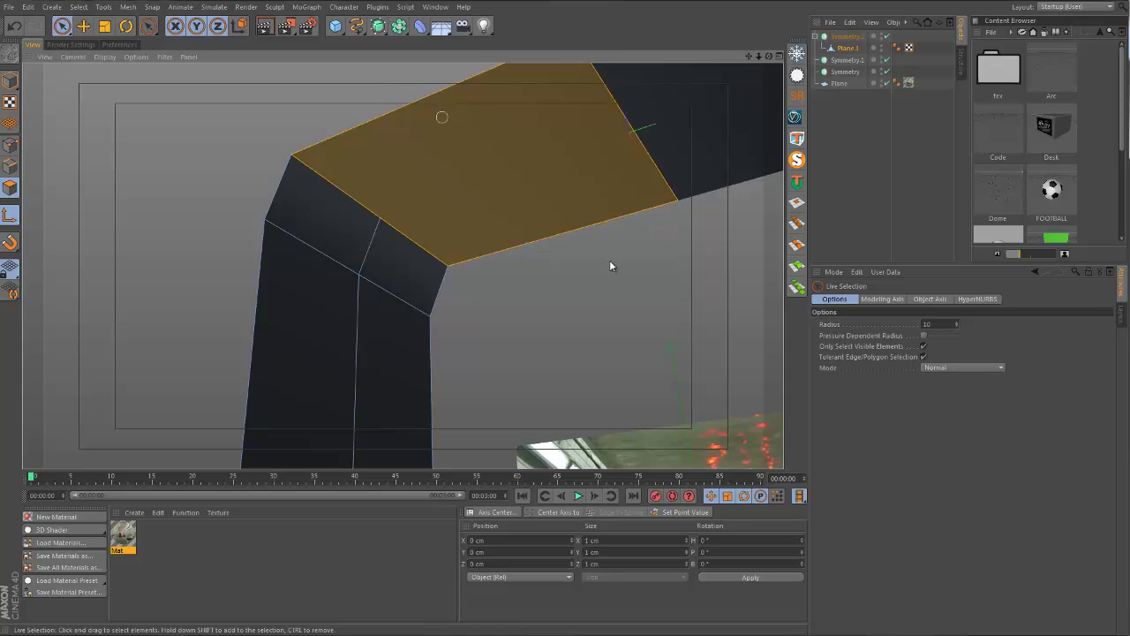
pyautogui.press('Delete')
# Optimize all points of the half profile with a tolerance of 0.01 cm, removing unused points.
pyautogui.click(12, 145)
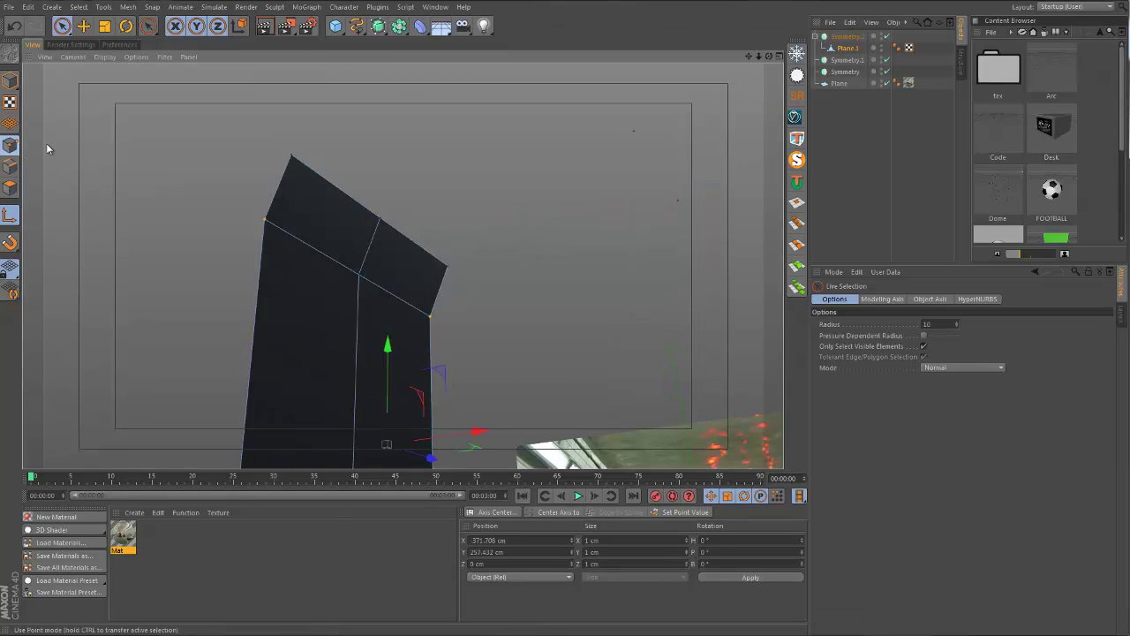
pyautogui.hotkey('ctrl', 'a')
pyautogui.rightClick(480, 199)
pyautogui.click(512, 495)
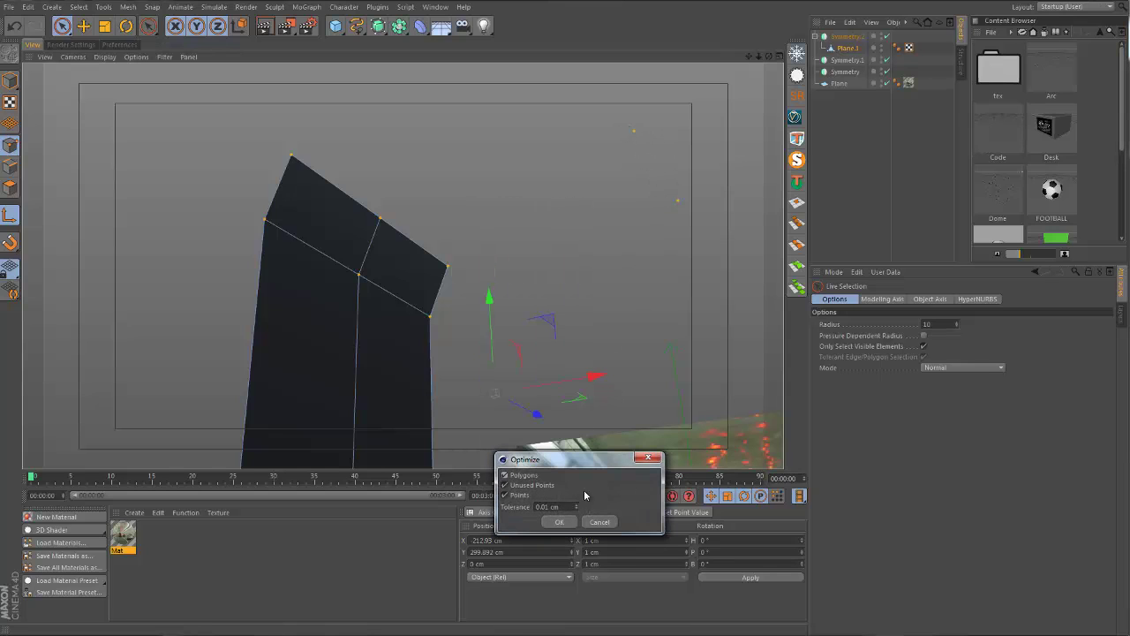
pyautogui.click(560, 521)
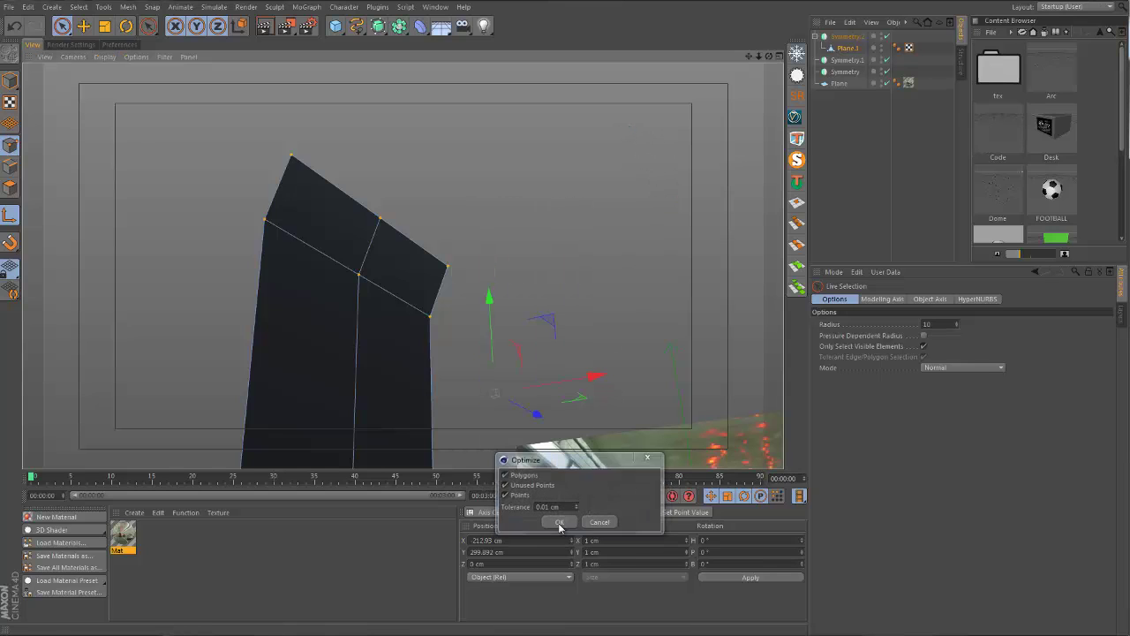
# Select the slanted section's two upper edges and extrude them with an offset of 0 cm.
pyautogui.click(12, 186)
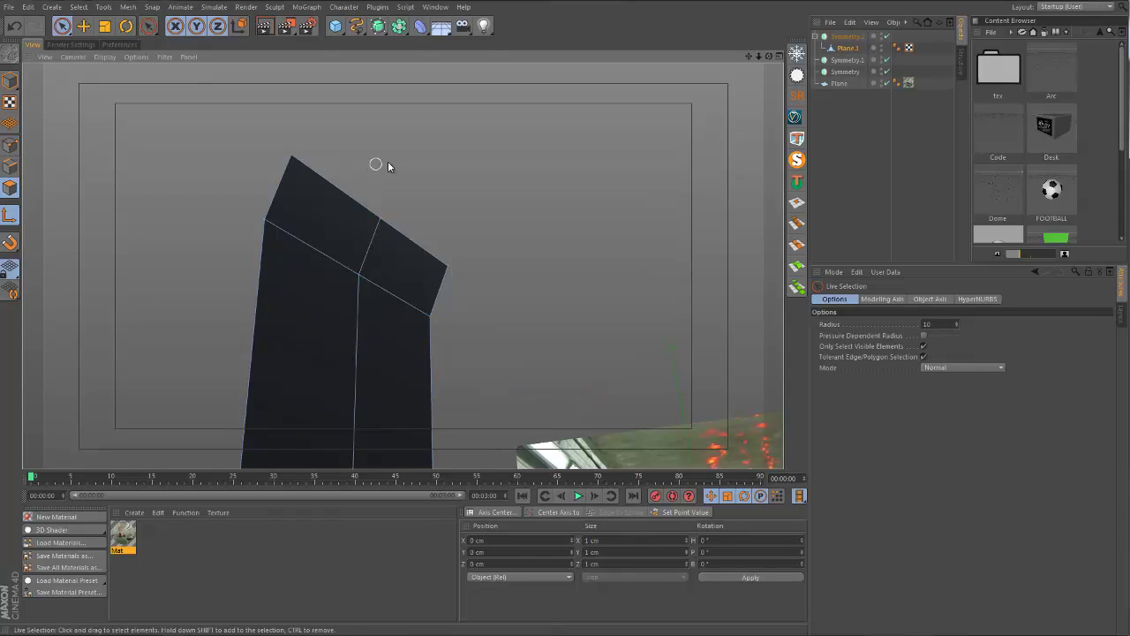
pyautogui.click(10, 166)
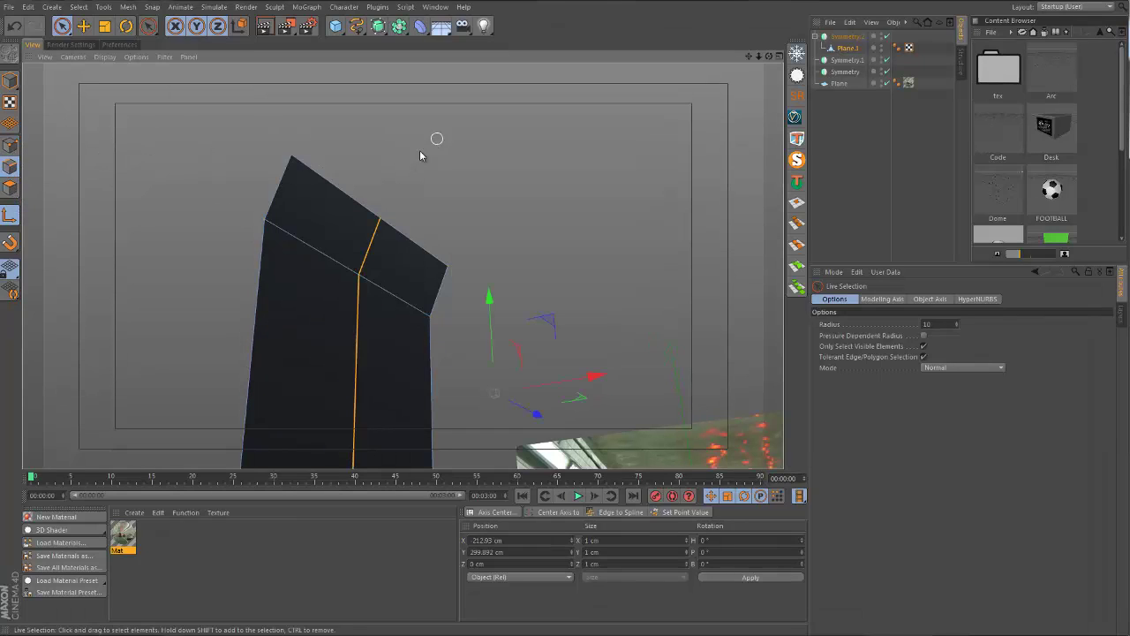
pyautogui.keyDown('alt'); pyautogui.moveTo(436, 138); pyautogui.dragTo(354, 244); pyautogui.keyUp('alt')
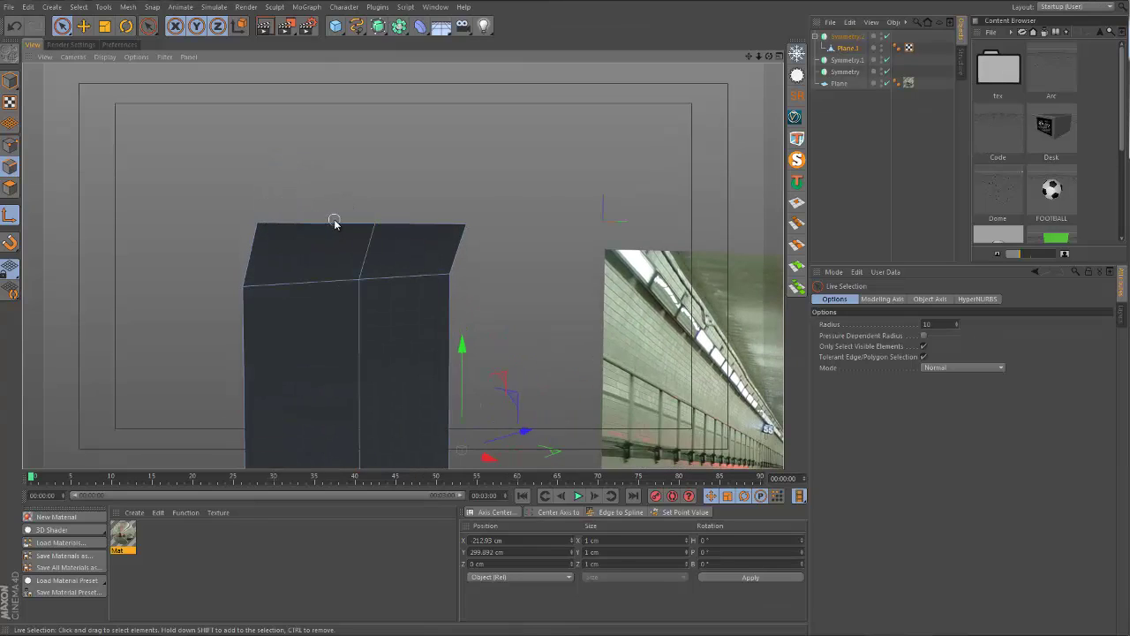
pyautogui.click(333, 220)
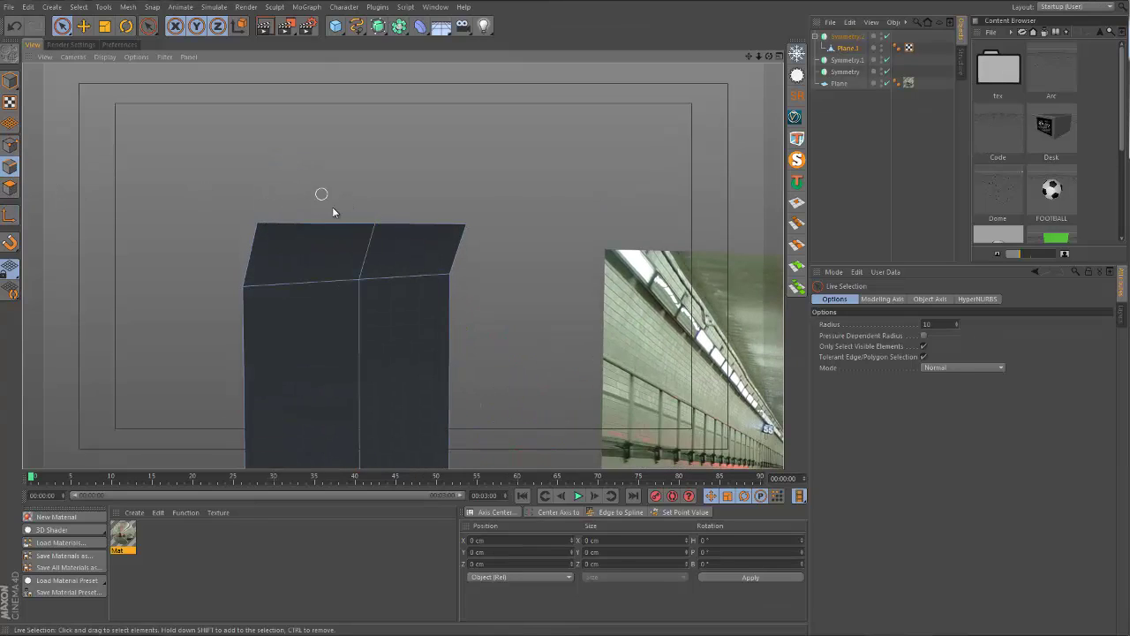
pyautogui.click(398, 224)
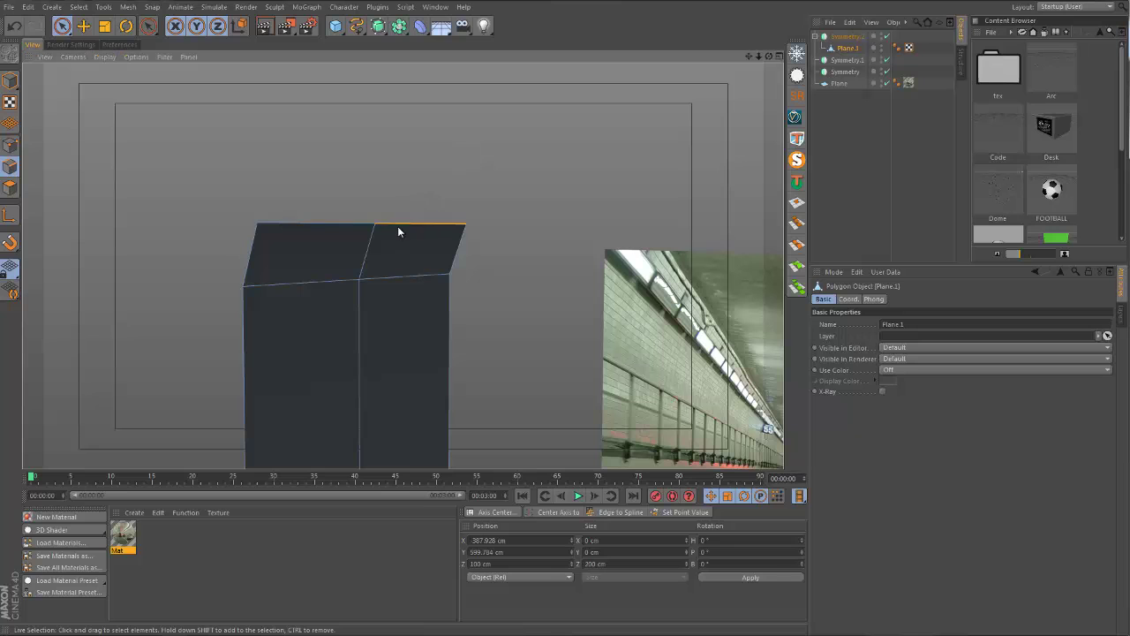
pyautogui.keyDown('alt'); pyautogui.moveTo(322, 243); pyautogui.dragTo(415, 220); pyautogui.keyUp('alt')
pyautogui.keyDown('shift'); pyautogui.click(325, 275); pyautogui.keyUp('shift')
pyautogui.keyDown('alt'); pyautogui.moveTo(332, 218); pyautogui.dragTo(371, 216); pyautogui.keyUp('alt')
pyautogui.rightClick(361, 213)
pyautogui.click(424, 459)
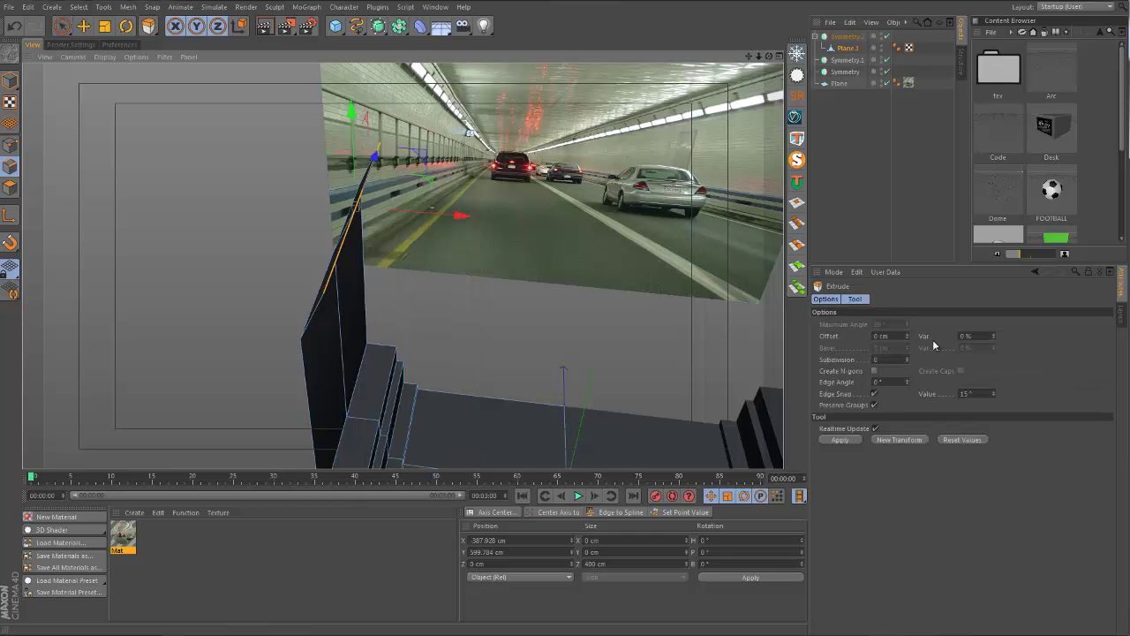
pyautogui.click(881, 440)
# Set the extruded edges' X position to 0 cm to rebuild the ceiling up to the tunnel's centre.
pyautogui.keyDown('alt'); pyautogui.moveTo(516, 354); pyautogui.dragTo(442, 353); pyautogui.keyUp('alt')
pyautogui.moveTo(513, 540); pyautogui.dragTo(416, 517)
pyautogui.write('0')
pyautogui.press('Return')
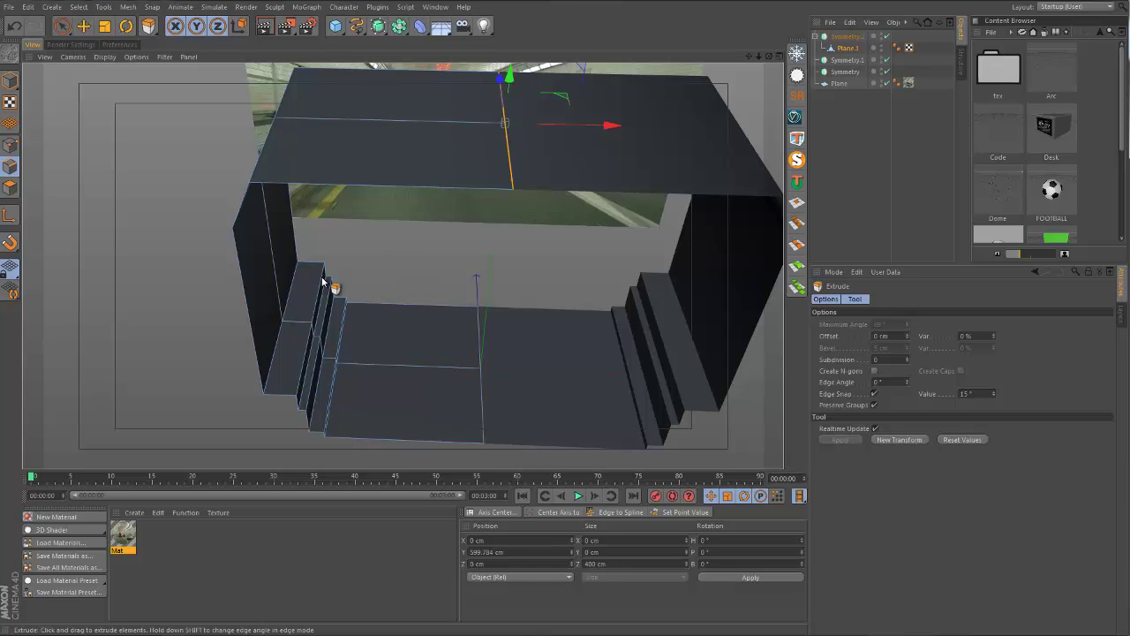
# Select the middle cut's edges on the floor, the wall and the top of the upper ledge.
pyautogui.keyDown('alt'); pyautogui.moveTo(247, 256); pyautogui.dragTo(335, 300); pyautogui.keyUp('alt')
pyautogui.click(62, 25)
pyautogui.scroll(6, 353, 391)
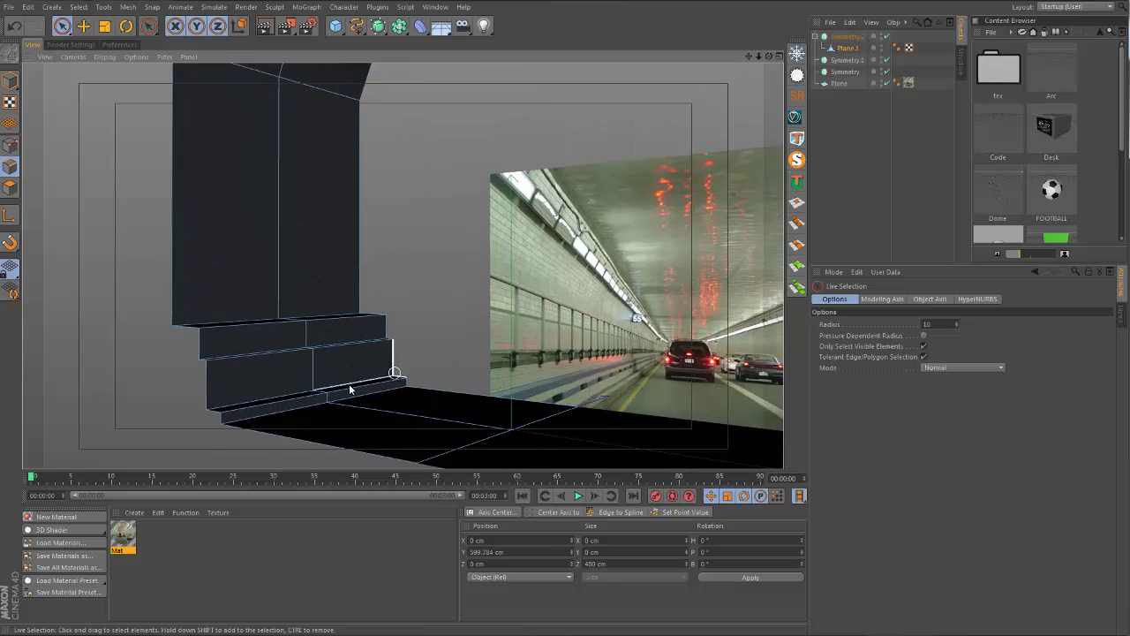
pyautogui.click(371, 433)
pyautogui.keyDown('shift'); pyautogui.click(267, 267); pyautogui.keyUp('shift')
pyautogui.scroll(5, 356, 308)
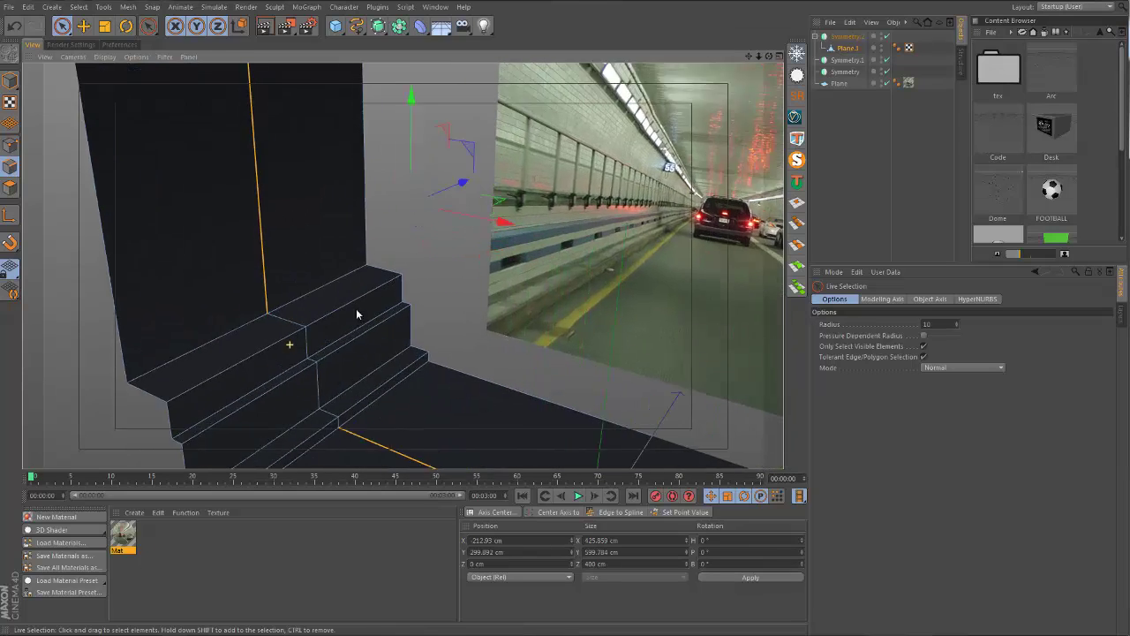
pyautogui.scroll(1, 371, 302)
pyautogui.keyDown('shift'); pyautogui.click(294, 310); pyautogui.keyUp('shift')
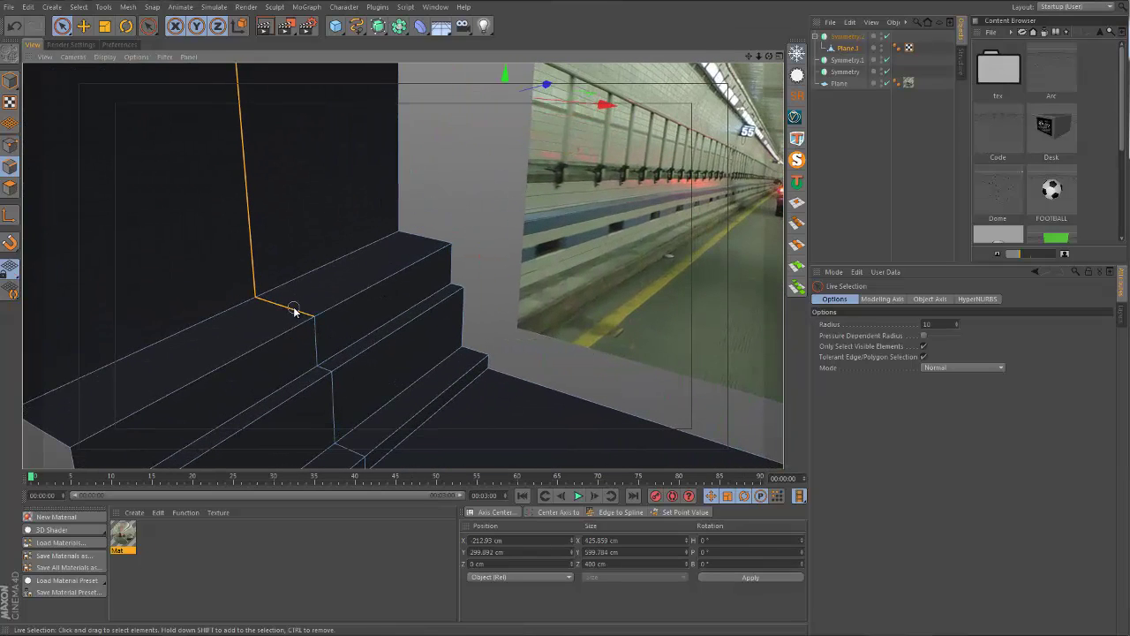
# Add the middle cut's remaining edges down the ledges and the curb to the selection.
pyautogui.keyDown('shift'); pyautogui.click(321, 345); pyautogui.keyUp('shift')
pyautogui.keyDown('shift'); pyautogui.click(327, 366); pyautogui.keyUp('shift')
pyautogui.keyDown('shift'); pyautogui.click(336, 393); pyautogui.keyUp('shift')
pyautogui.keyDown('shift'); pyautogui.click(350, 449); pyautogui.keyUp('shift')
pyautogui.keyDown('alt'); pyautogui.moveTo(362, 450); pyautogui.dragTo(334, 328, button='middle'); pyautogui.keyUp('alt')
pyautogui.keyDown('shift'); pyautogui.click(332, 346); pyautogui.keyUp('shift')
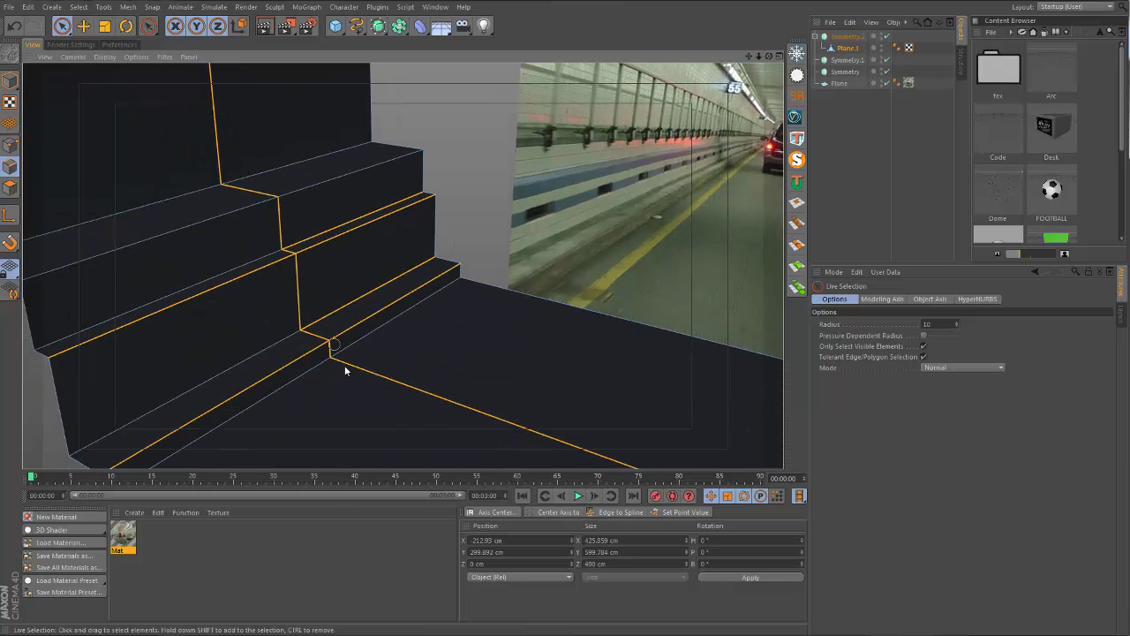
# Deselect the stray lengthwise ledge, curb and ceiling-centre edges and add the ceiling's middle edge to the selection.
pyautogui.moveTo(344, 371)
pyautogui.keyDown('ctrl'); pyautogui.mouseDown()
pyautogui.moveTo(344, 200)
pyautogui.moveTo(212, 237)
pyautogui.moveTo(279, 444)
pyautogui.moveTo(260, 347)
pyautogui.moveTo(293, 346)
pyautogui.moveTo(315, 177)
pyautogui.moveTo(274, 225)
pyautogui.mouseUp(); pyautogui.keyUp('ctrl')
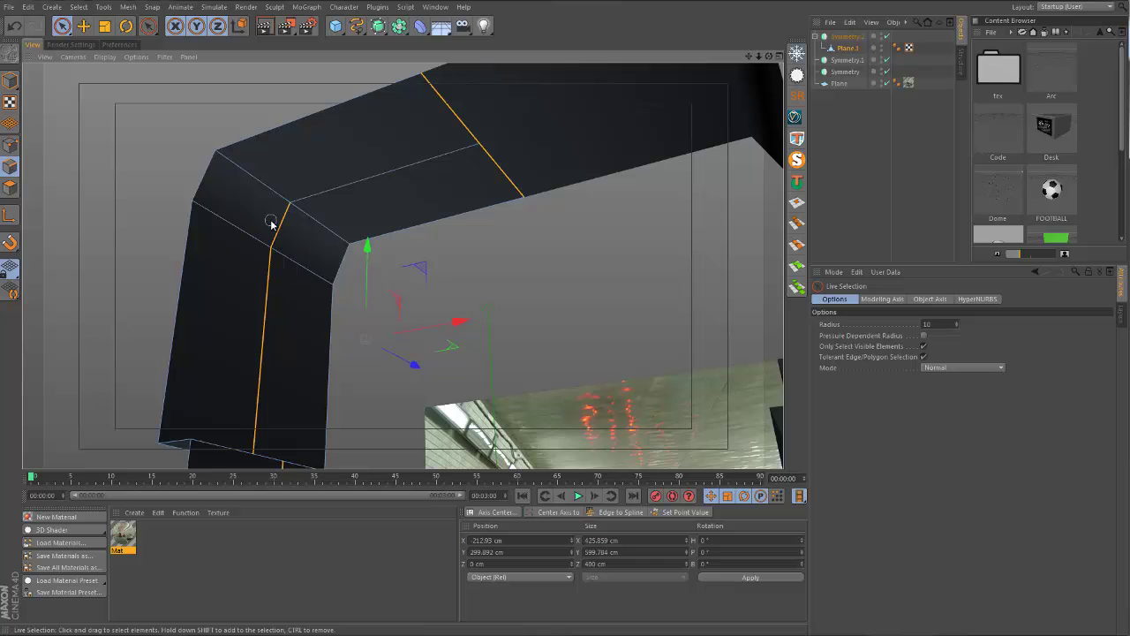
pyautogui.keyDown('shift'); pyautogui.click(366, 187); pyautogui.keyUp('shift')
pyautogui.keyDown('ctrl'); pyautogui.moveTo(454, 105); pyautogui.dragTo(462, 192); pyautogui.keyUp('ctrl')
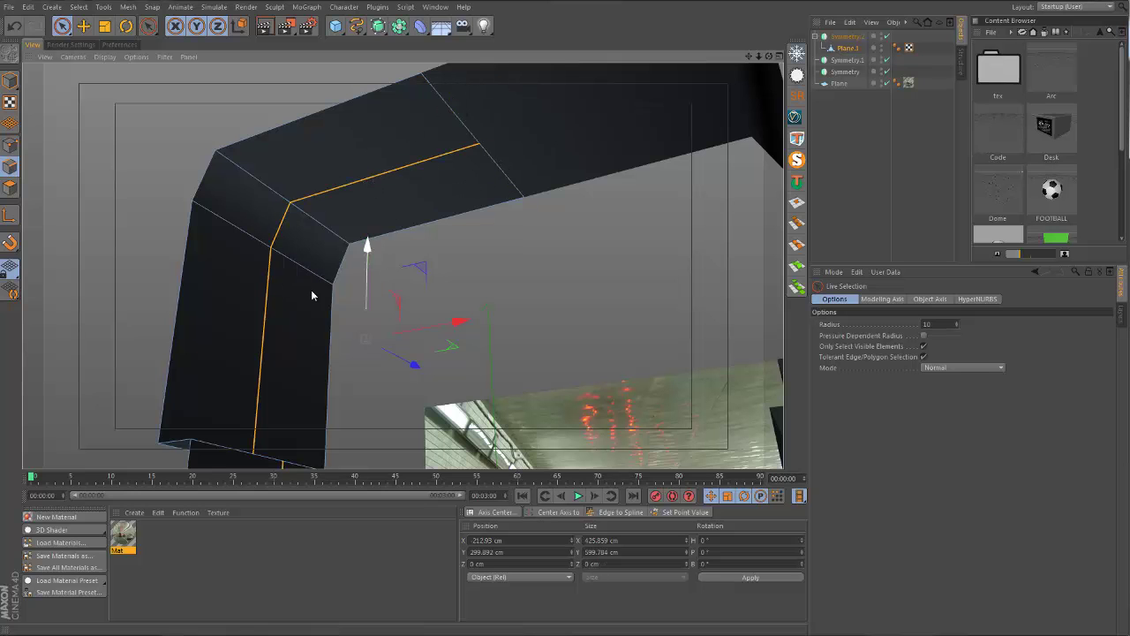
# Bevel the selected middle loop into two parallel edge loops with an inner offset of about 38.1 cm.
pyautogui.keyDown('alt'); pyautogui.moveTo(311, 289); pyautogui.dragTo(344, 374); pyautogui.keyUp('alt')
pyautogui.rightClick(342, 375)
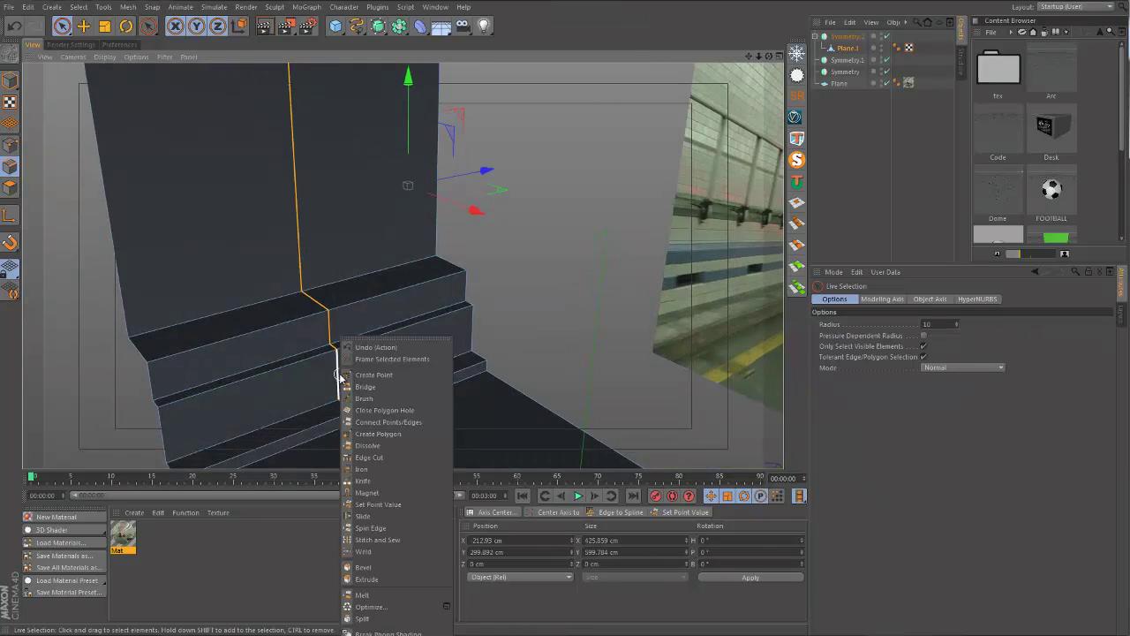
pyautogui.click(386, 568)
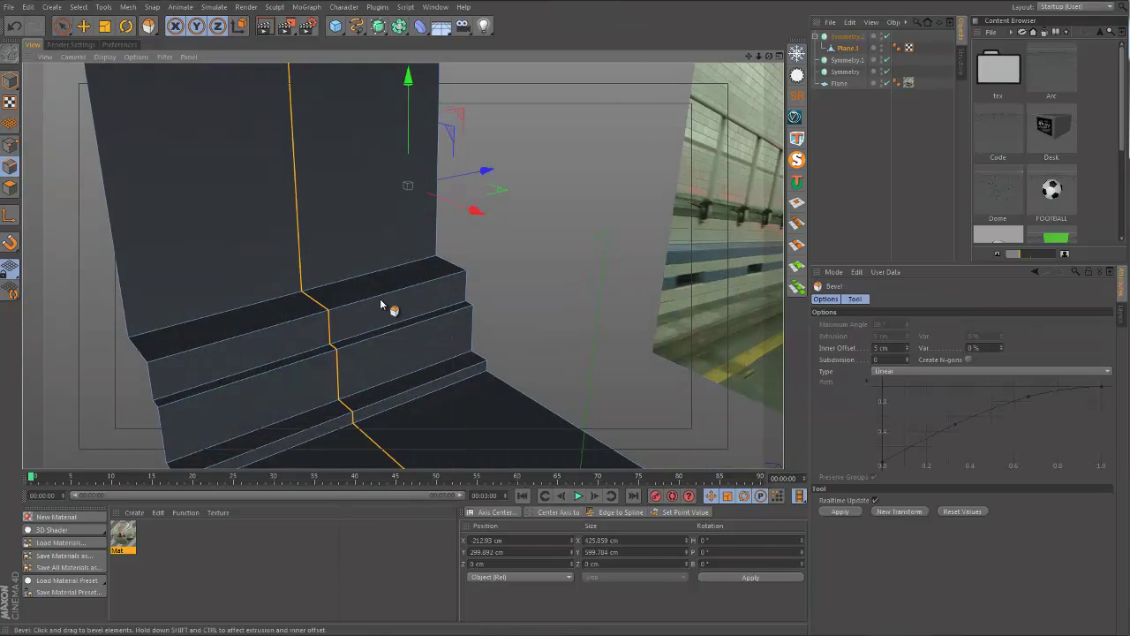
pyautogui.moveTo(359, 377); pyautogui.dragTo(567, 323)
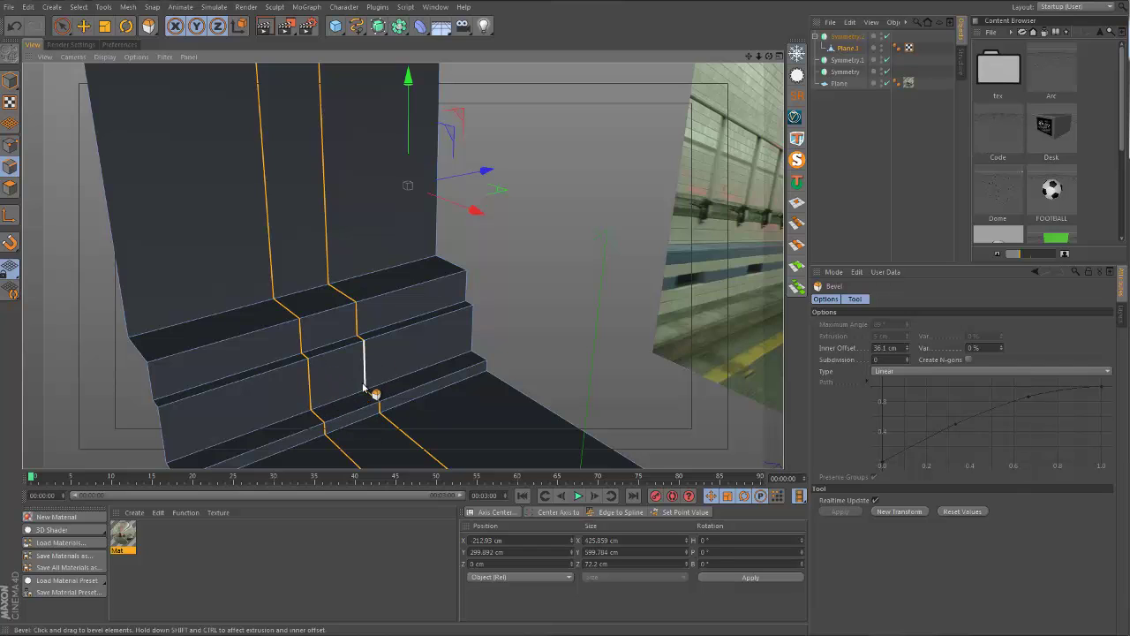
# Increase the middle loop's bevel inner offset to 44.1 cm to widen the band.
pyautogui.keyDown('alt'); pyautogui.moveTo(363, 385); pyautogui.dragTo(260, 318); pyautogui.keyUp('alt')
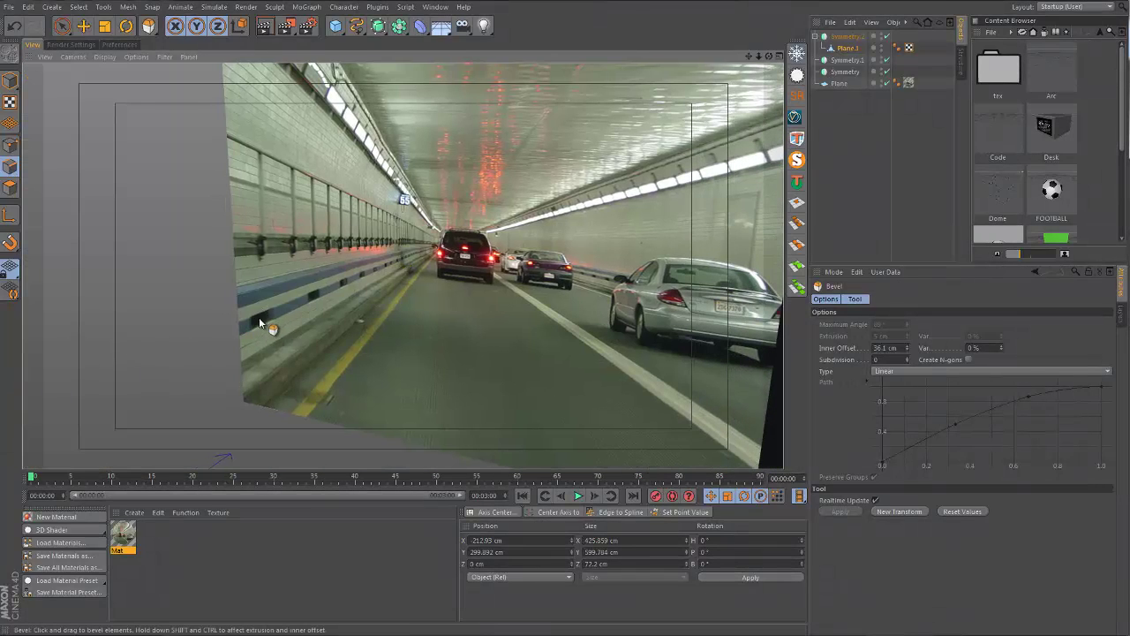
pyautogui.keyDown('alt'); pyautogui.moveTo(312, 354); pyautogui.dragTo(253, 359); pyautogui.keyUp('alt')
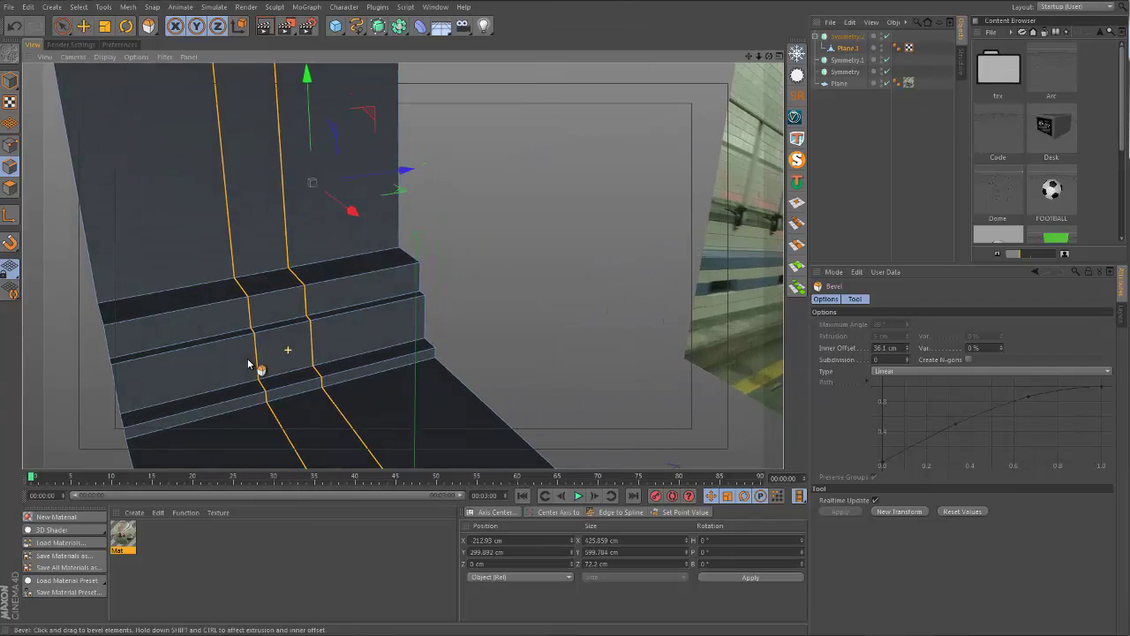
pyautogui.moveTo(907, 350); pyautogui.dragTo(907, 350)
pyautogui.click(906, 351)
pyautogui.keyDown('alt'); pyautogui.moveTo(240, 373); pyautogui.dragTo(301, 367); pyautogui.keyUp('alt')
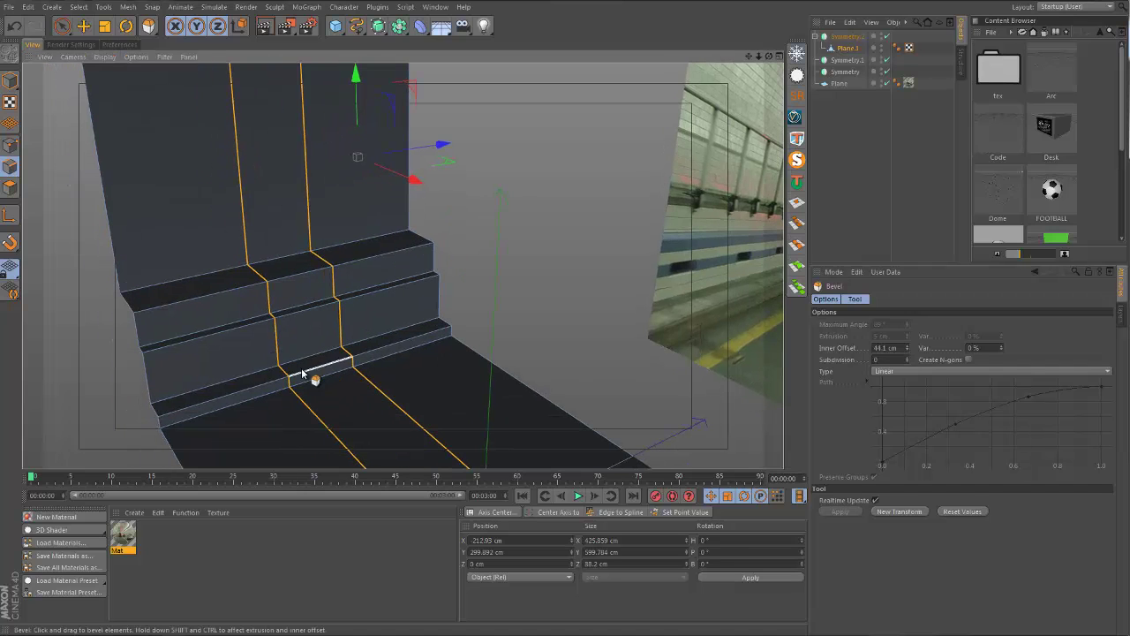
# Set the Knife to Loop mode and try a lengthwise cut across the lower ledge's front face.
pyautogui.press('k')
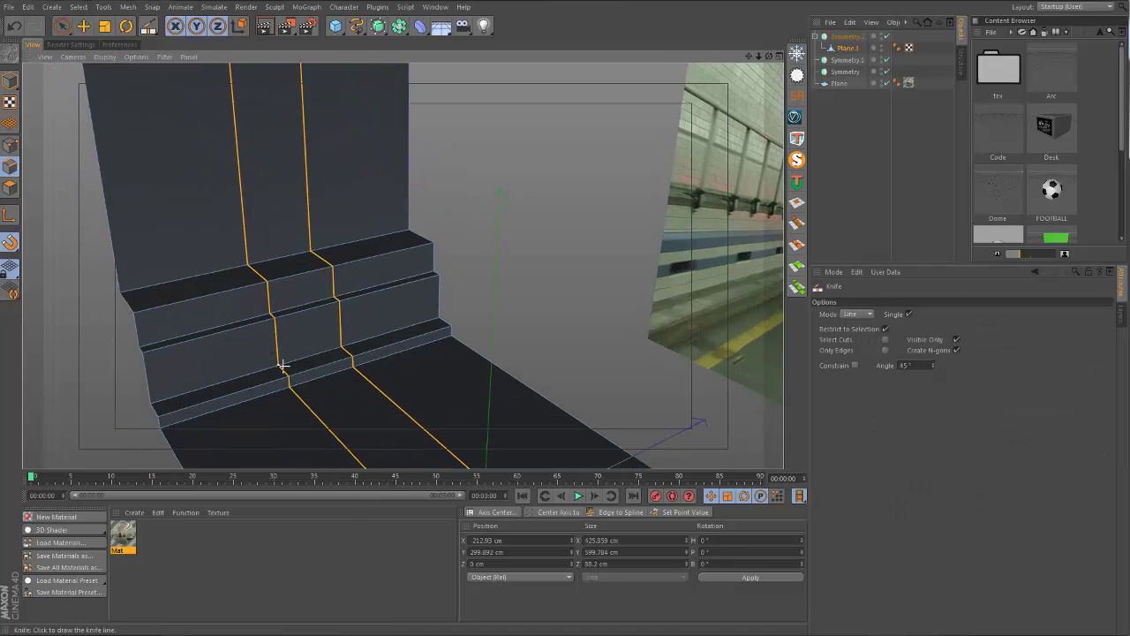
pyautogui.moveTo(686, 303)
pyautogui.keyDown('alt'); pyautogui.mouseDown(button='right')
pyautogui.moveTo(626, 259)
pyautogui.moveTo(656, 259)
pyautogui.moveTo(681, 301)
pyautogui.mouseUp(button='right'); pyautogui.keyUp('alt')
pyautogui.keyDown('alt'); pyautogui.moveTo(681, 300); pyautogui.dragTo(732, 307); pyautogui.keyUp('alt')
pyautogui.keyDown('alt'); pyautogui.moveTo(401, 265); pyautogui.dragTo(212, 279, button='middle'); pyautogui.keyUp('alt')
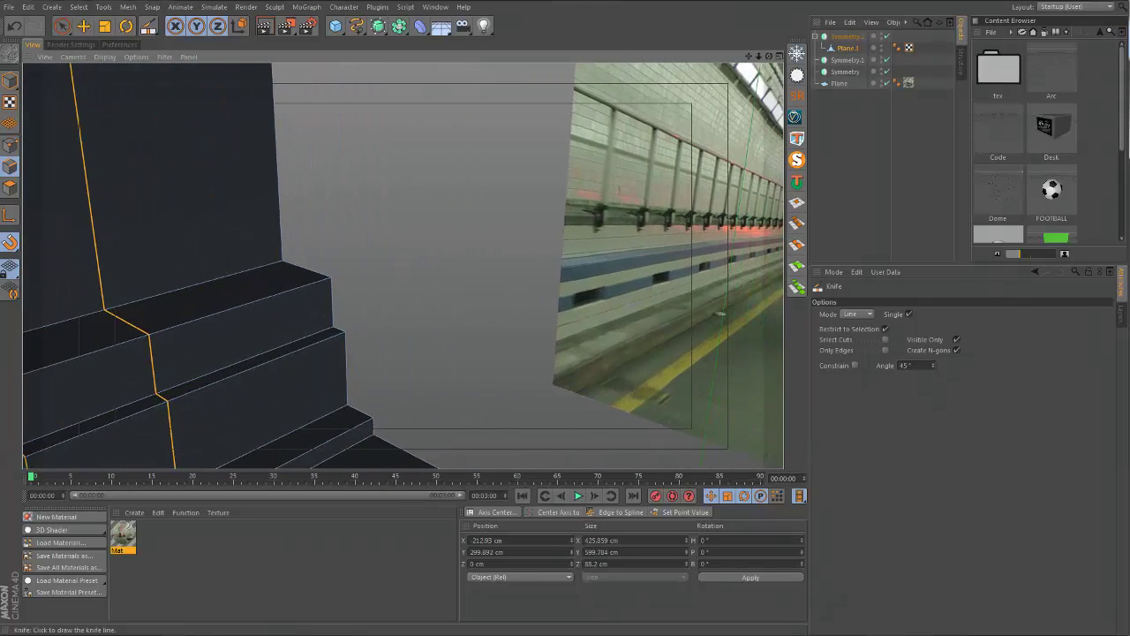
pyautogui.keyDown('alt'); pyautogui.moveTo(628, 304); pyautogui.dragTo(642, 284); pyautogui.keyUp('alt')
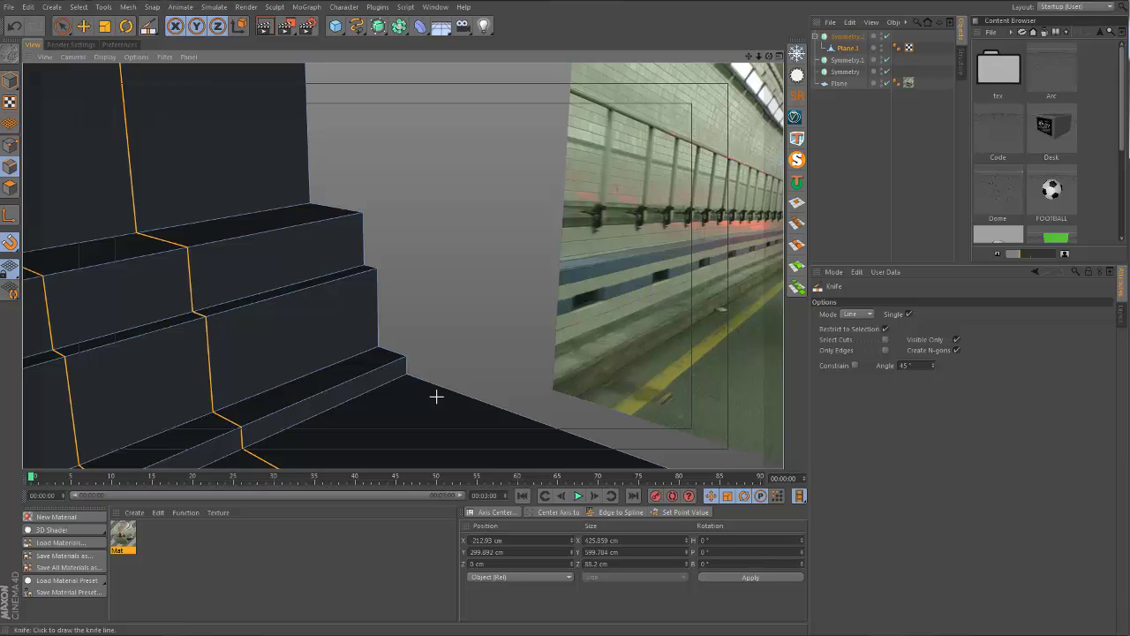
pyautogui.scroll(-1, 259, 416)
pyautogui.keyDown('alt'); pyautogui.moveTo(176, 398); pyautogui.dragTo(485, 250, button='middle'); pyautogui.keyUp('alt')
pyautogui.keyDown('alt'); pyautogui.moveTo(355, 296); pyautogui.dragTo(335, 330, button='middle'); pyautogui.keyUp('alt')
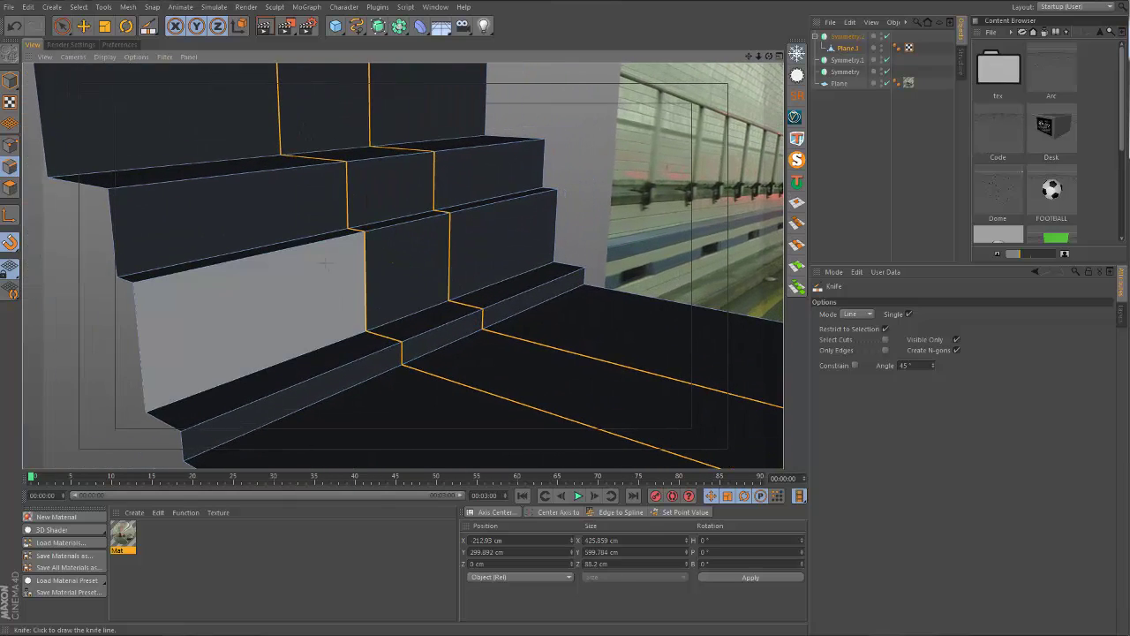
pyautogui.click(860, 315)
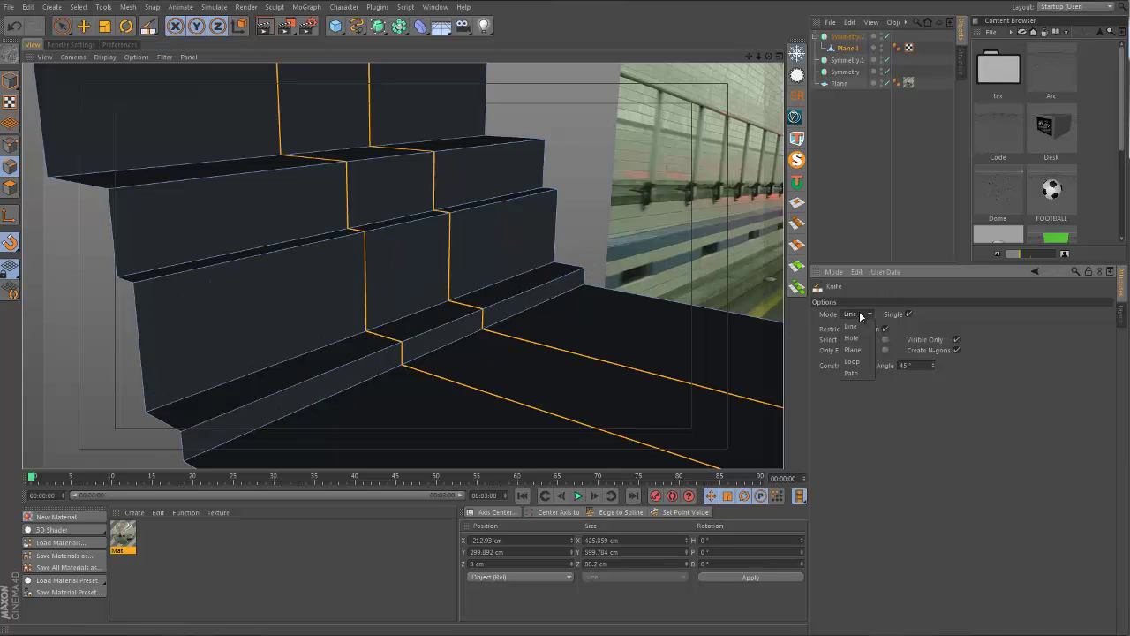
pyautogui.click(851, 362)
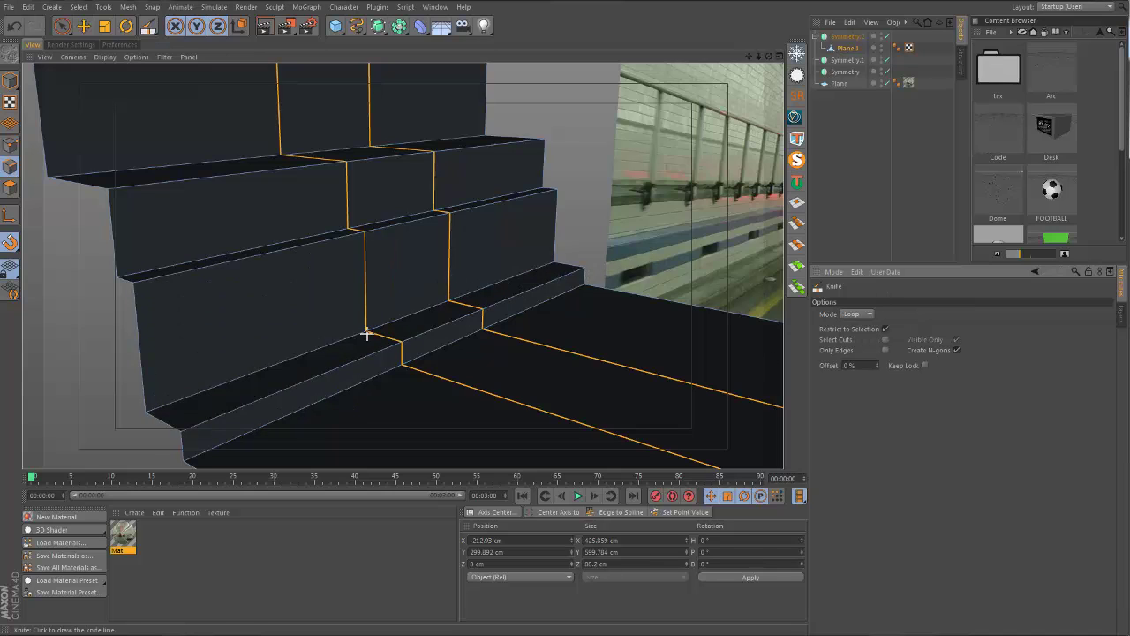
pyautogui.click(130, 309)
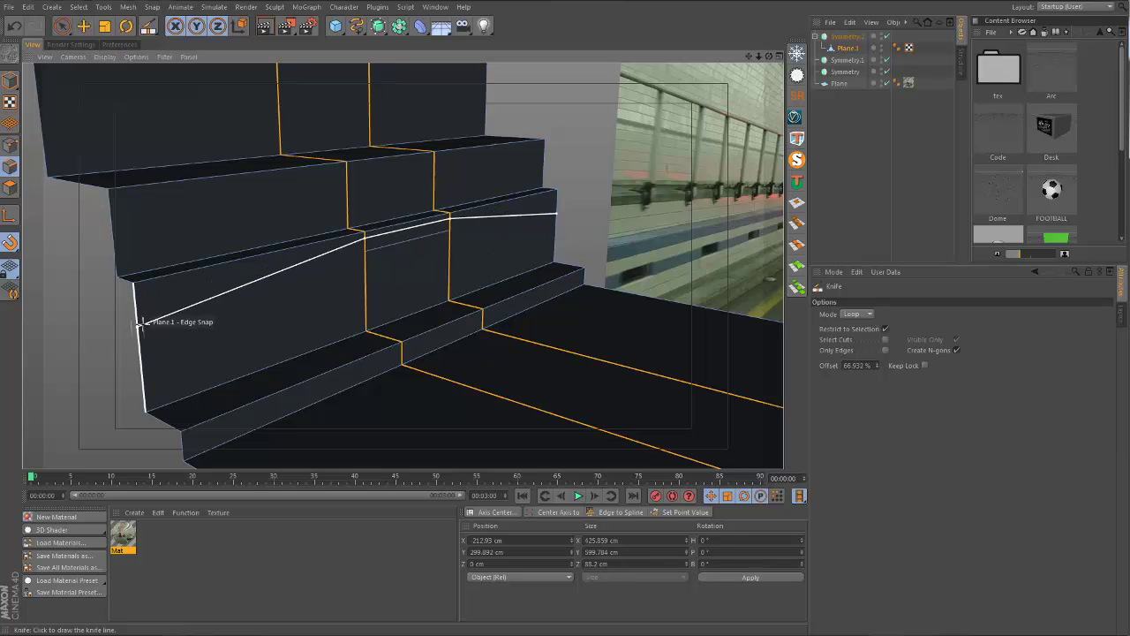
pyautogui.hotkey('ctrl', 'z')
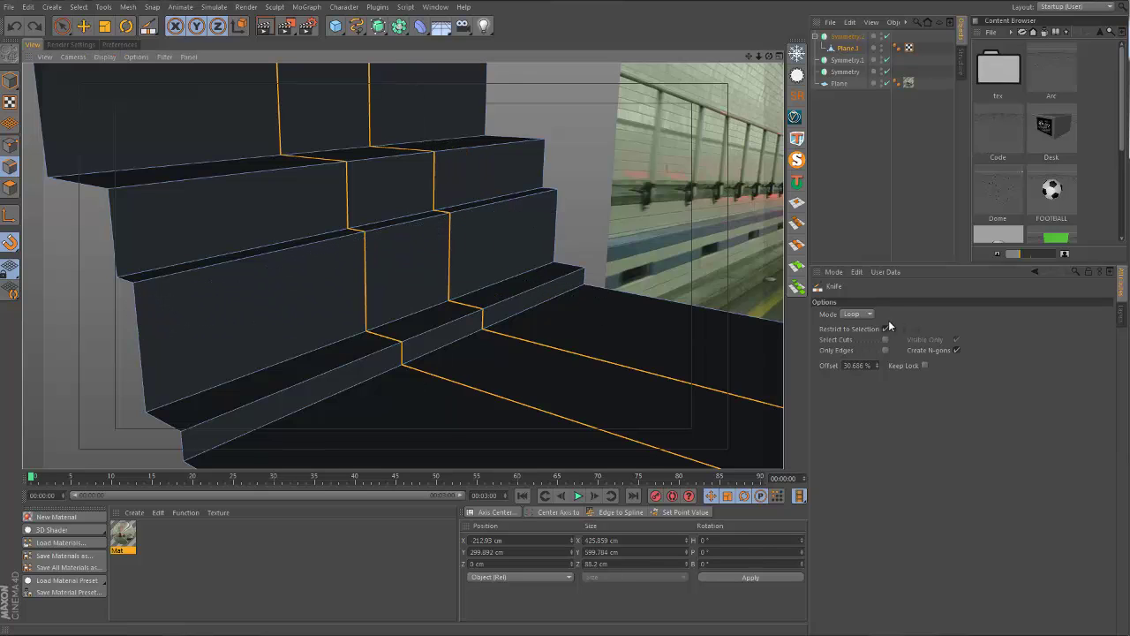
# Turn off Restrict to Selection and loop-cut the lower ledge's front face lengthwise at several heights.
pyautogui.click(886, 328)
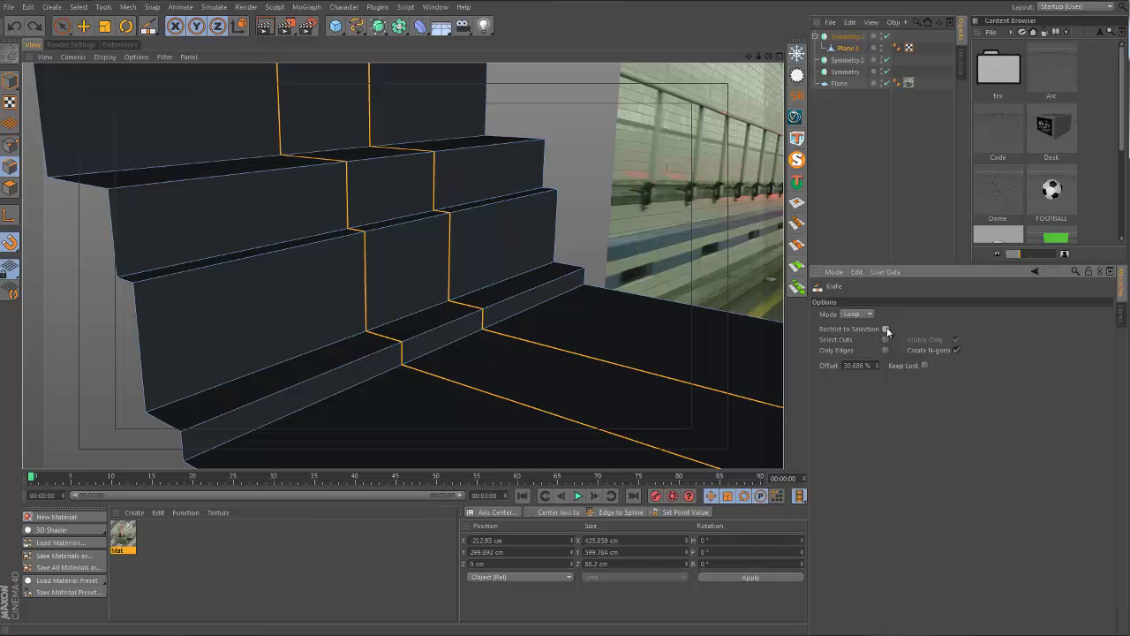
pyautogui.click(137, 327)
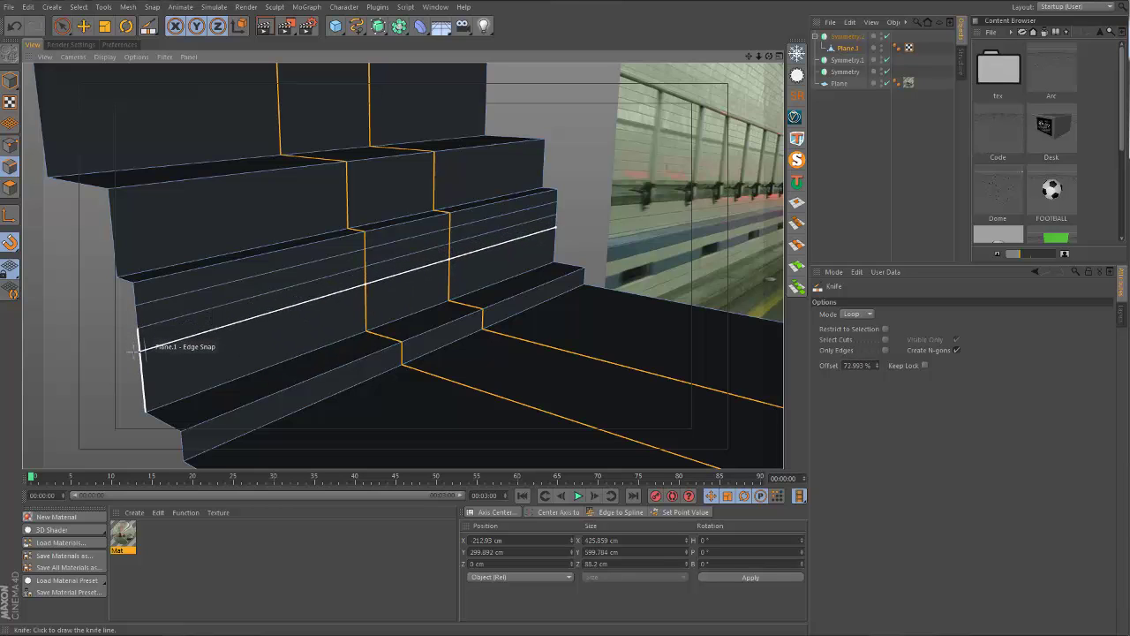
pyautogui.click(135, 352)
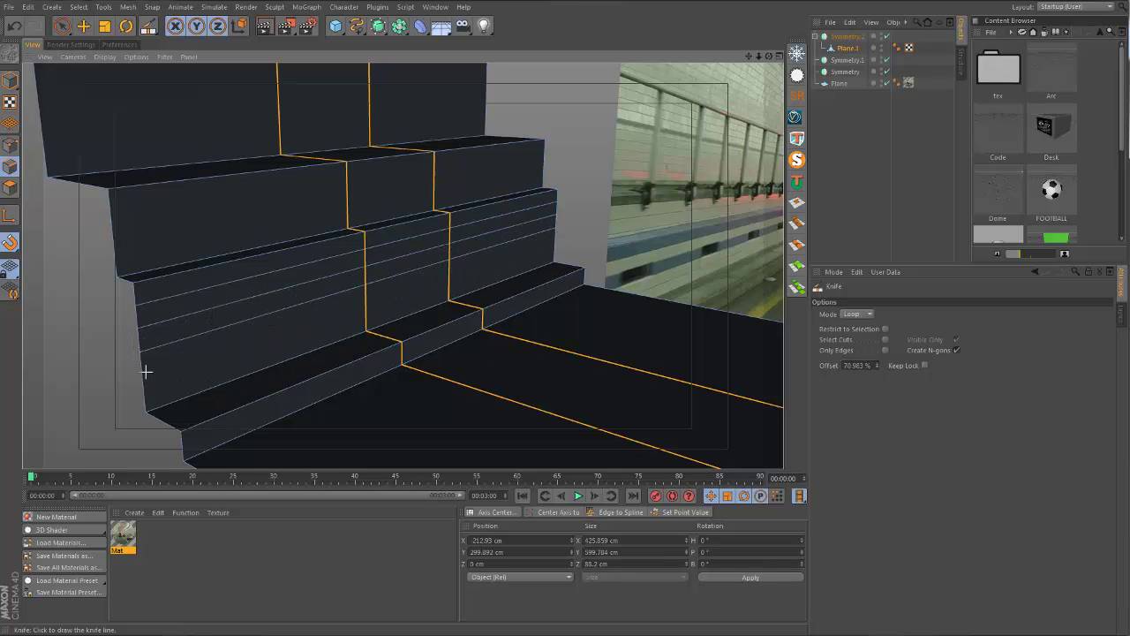
pyautogui.moveTo(180, 369)
pyautogui.keyDown('alt'); pyautogui.mouseDown()
pyautogui.moveTo(216, 328)
pyautogui.moveTo(167, 325)
pyautogui.moveTo(179, 333)
pyautogui.moveTo(169, 355)
pyautogui.mouseUp(); pyautogui.keyUp('alt')
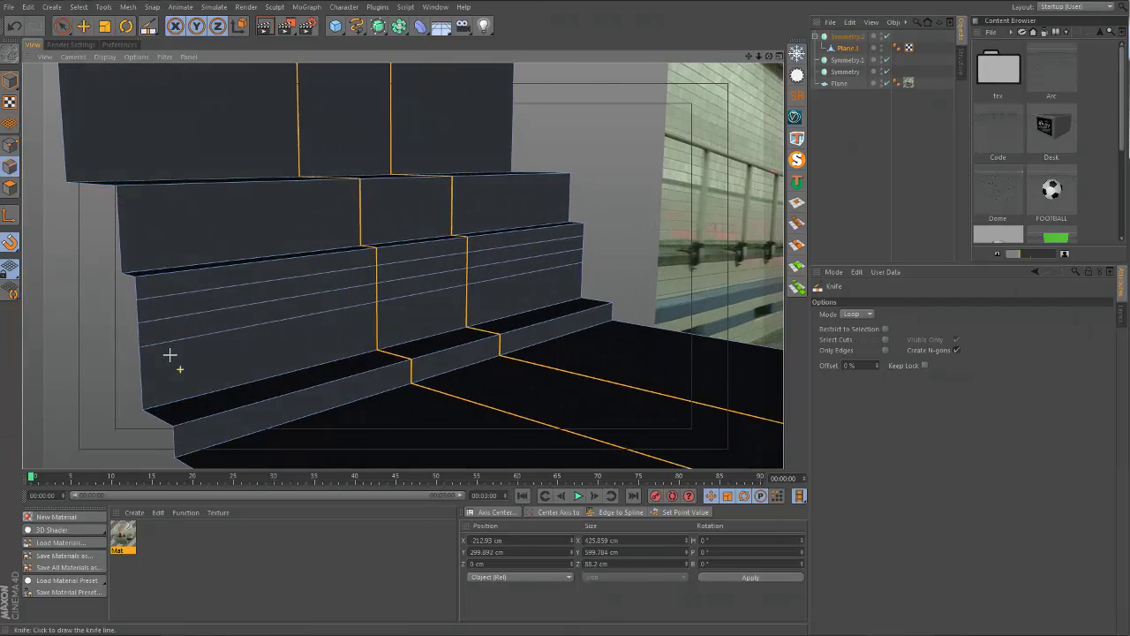
pyautogui.click(222, 308)
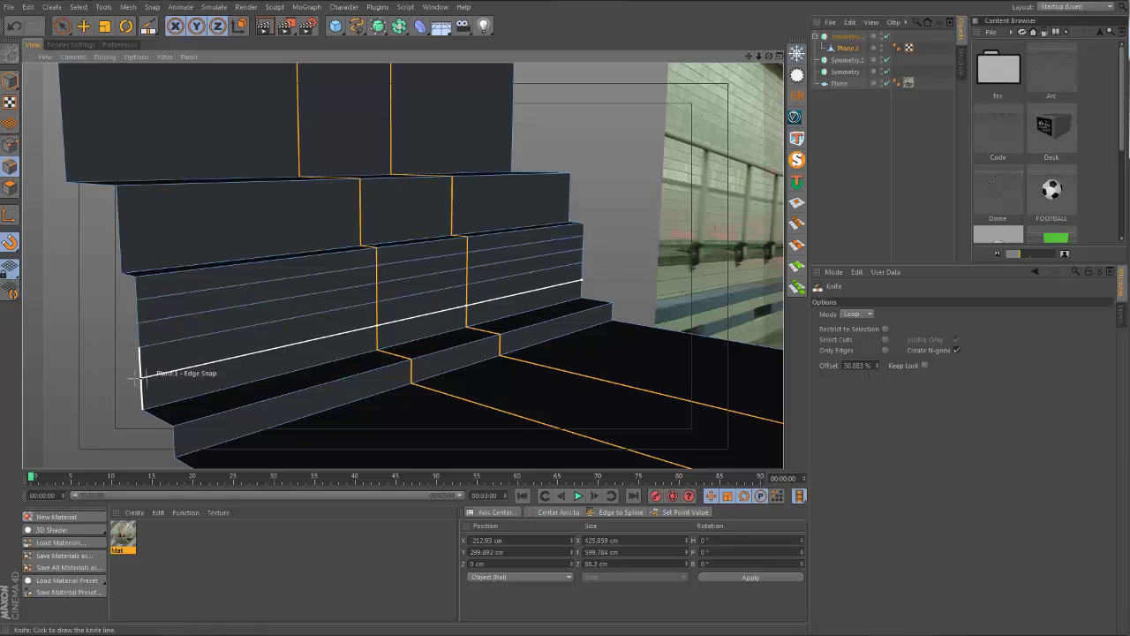
# Undo the latest loop cuts and recut the lower ledge's front face into more evenly spaced lengthwise strips.
pyautogui.hotkey('ctrl', 'z')
pyautogui.hotkey('ctrl', 'z')
pyautogui.hotkey('ctrl', 'z')
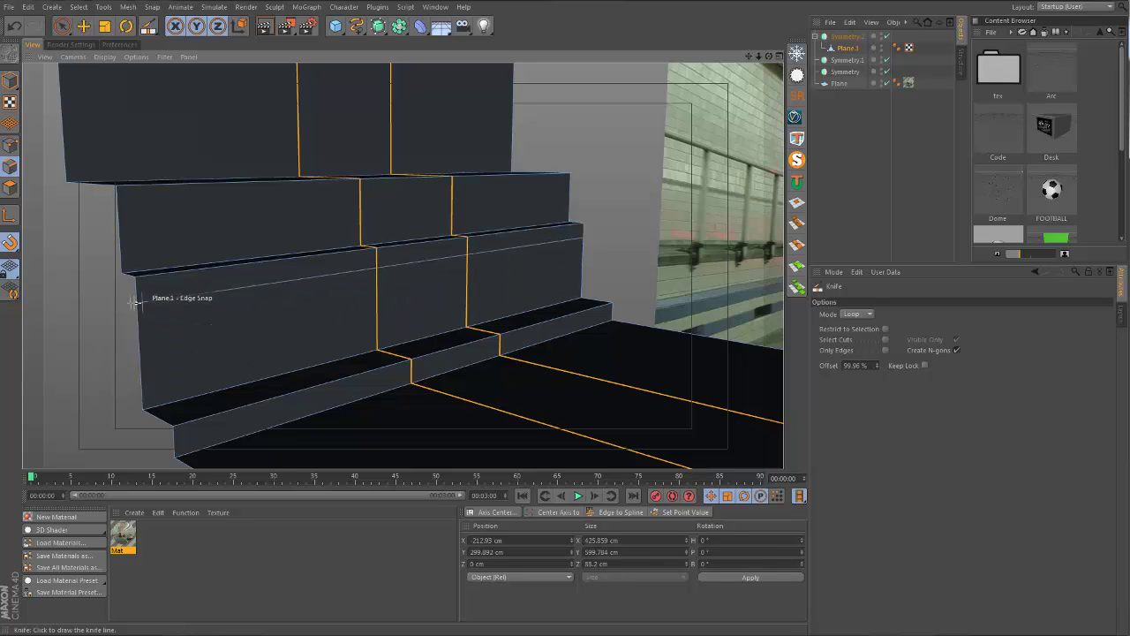
pyautogui.click(133, 303)
pyautogui.click(132, 327)
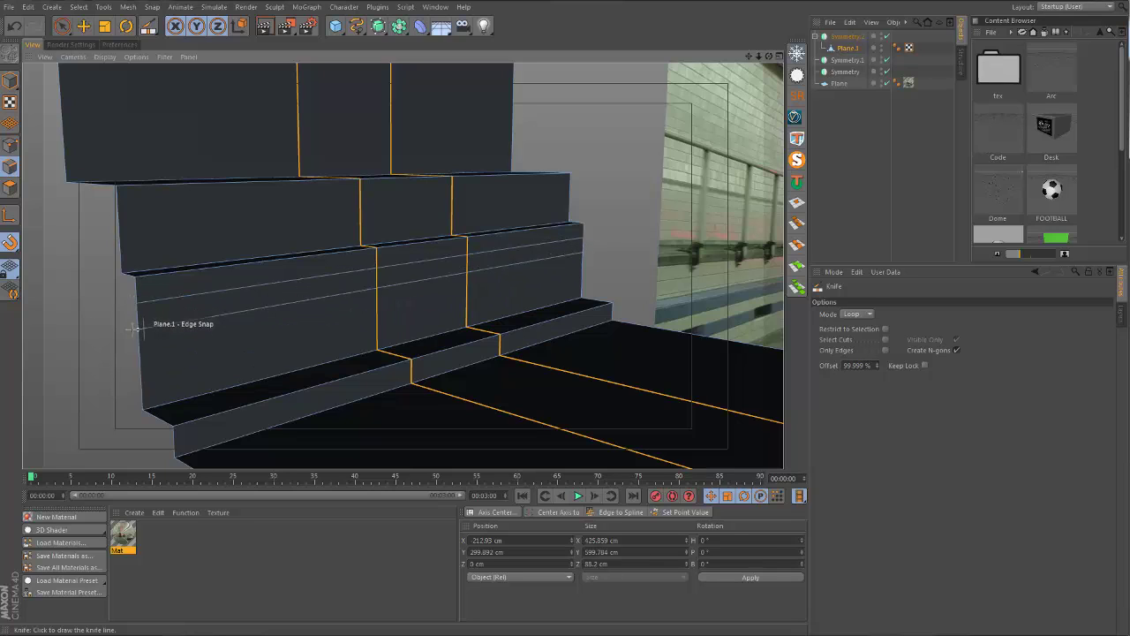
pyautogui.click(136, 357)
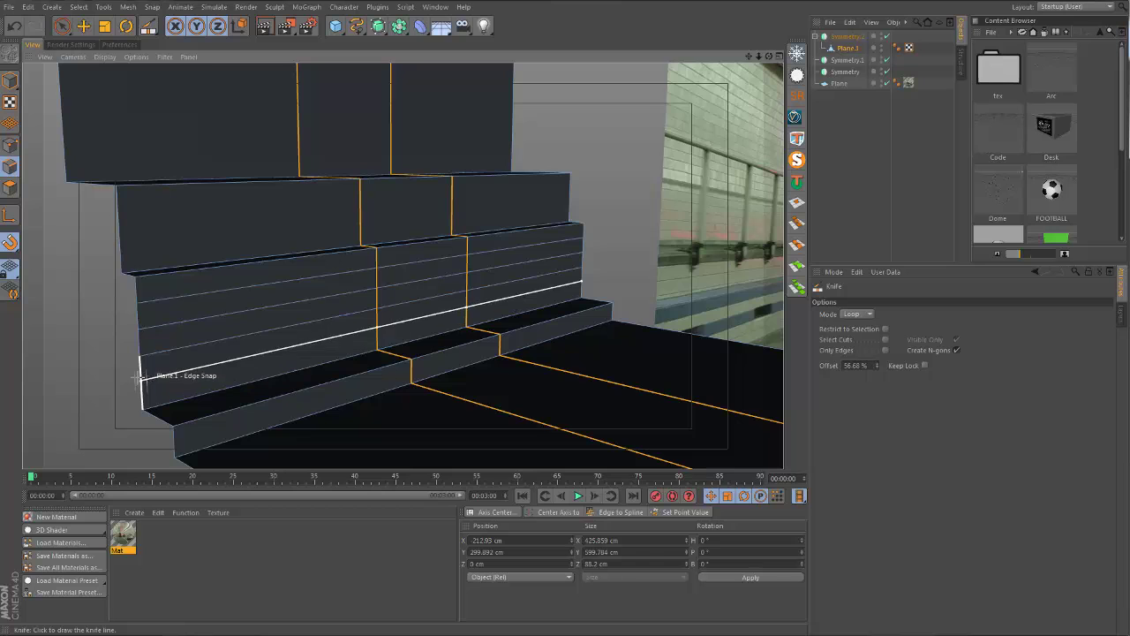
# Scale the two selected middle loops along Z to about 82%, narrowing the band to about 72.15 cm.
pyautogui.keyDown('alt'); pyautogui.moveTo(398, 232); pyautogui.dragTo(380, 323); pyautogui.keyUp('alt')
pyautogui.keyDown('alt'); pyautogui.moveTo(412, 292); pyautogui.dragTo(364, 303); pyautogui.keyUp('alt')
pyautogui.press('space')
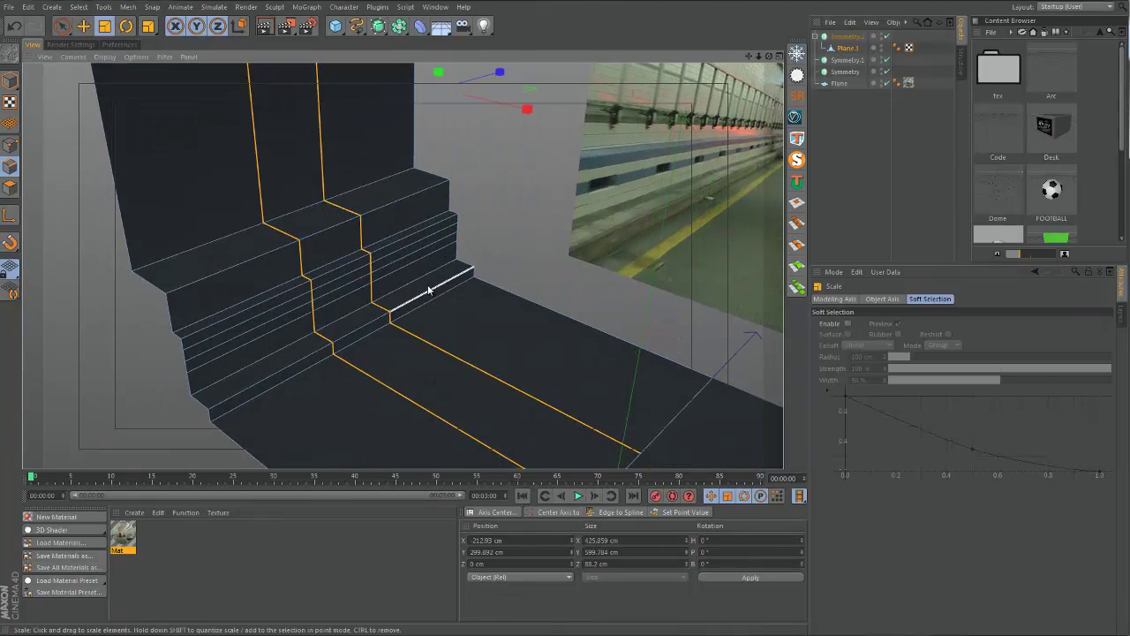
pyautogui.press('t')
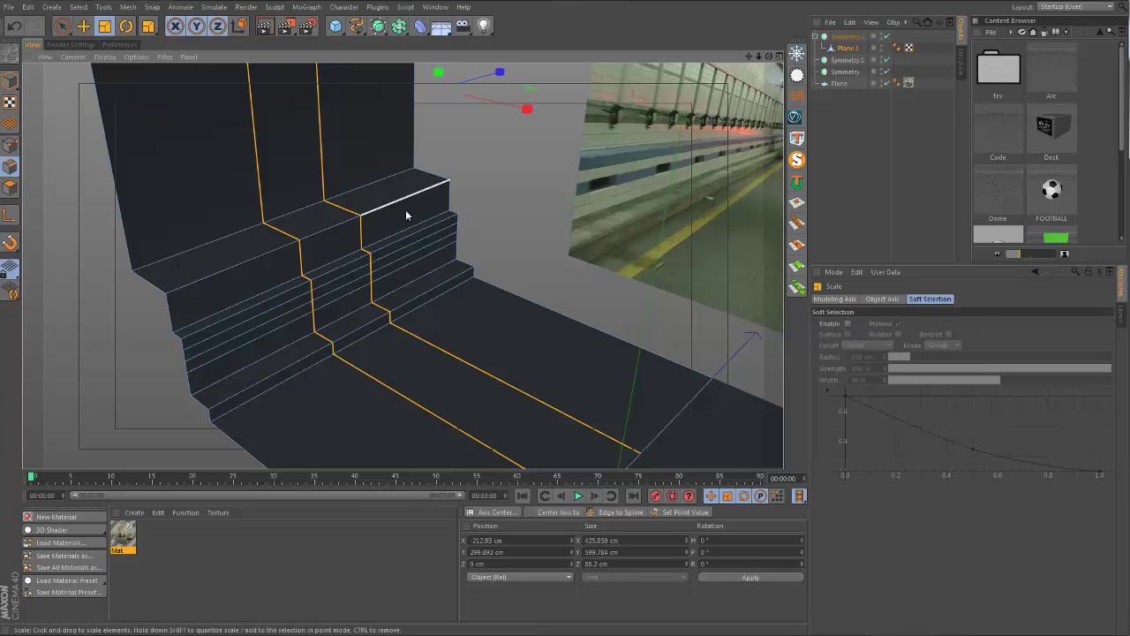
pyautogui.keyDown('alt'); pyautogui.moveTo(406, 215); pyautogui.dragTo(362, 225, button='right'); pyautogui.keyUp('alt')
pyautogui.keyDown('alt'); pyautogui.moveTo(361, 224); pyautogui.dragTo(340, 290, button='middle'); pyautogui.keyUp('alt')
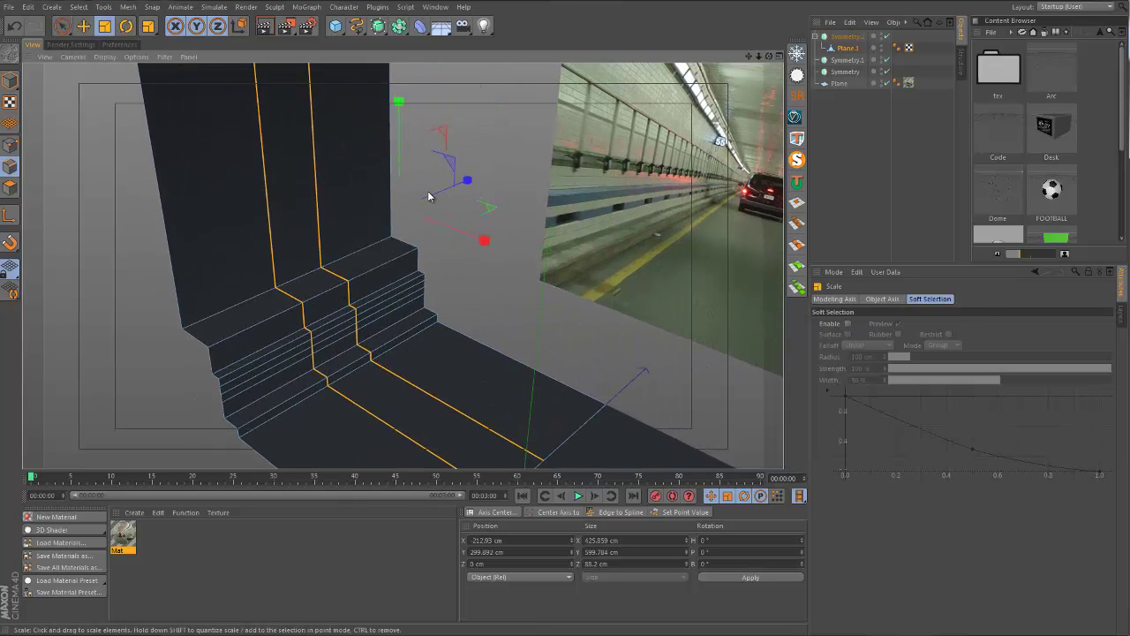
pyautogui.moveTo(431, 195)
pyautogui.mouseDown()
pyautogui.moveTo(464, 179)
pyautogui.moveTo(428, 200)
pyautogui.mouseUp()
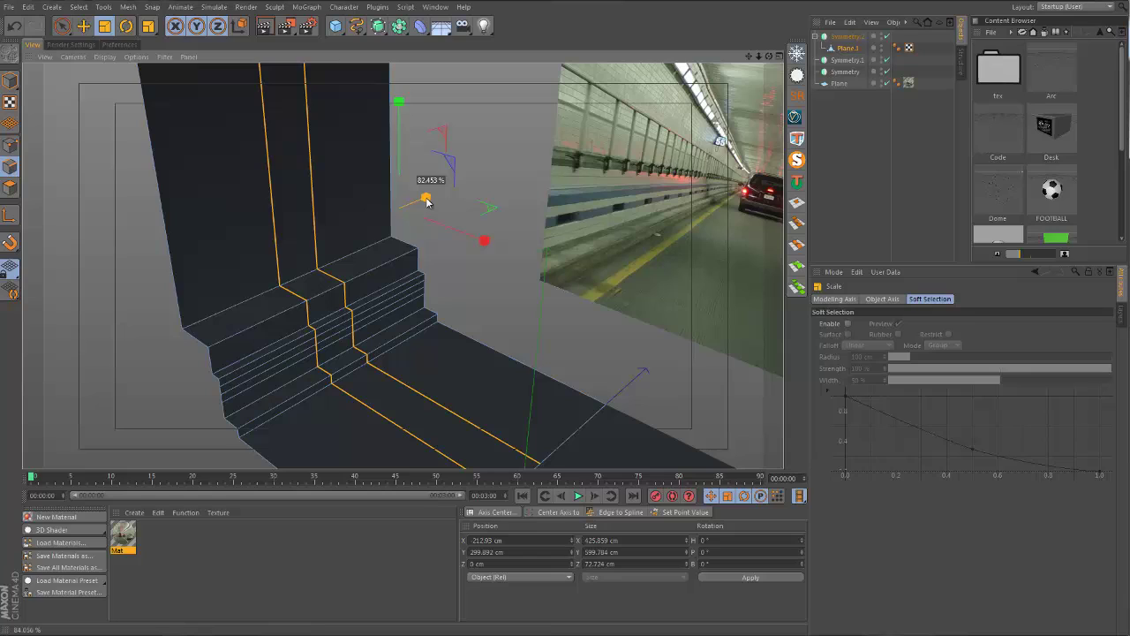
pyautogui.moveTo(426, 201); pyautogui.dragTo(427, 201)
pyautogui.moveTo(426, 201); pyautogui.dragTo(426, 201)
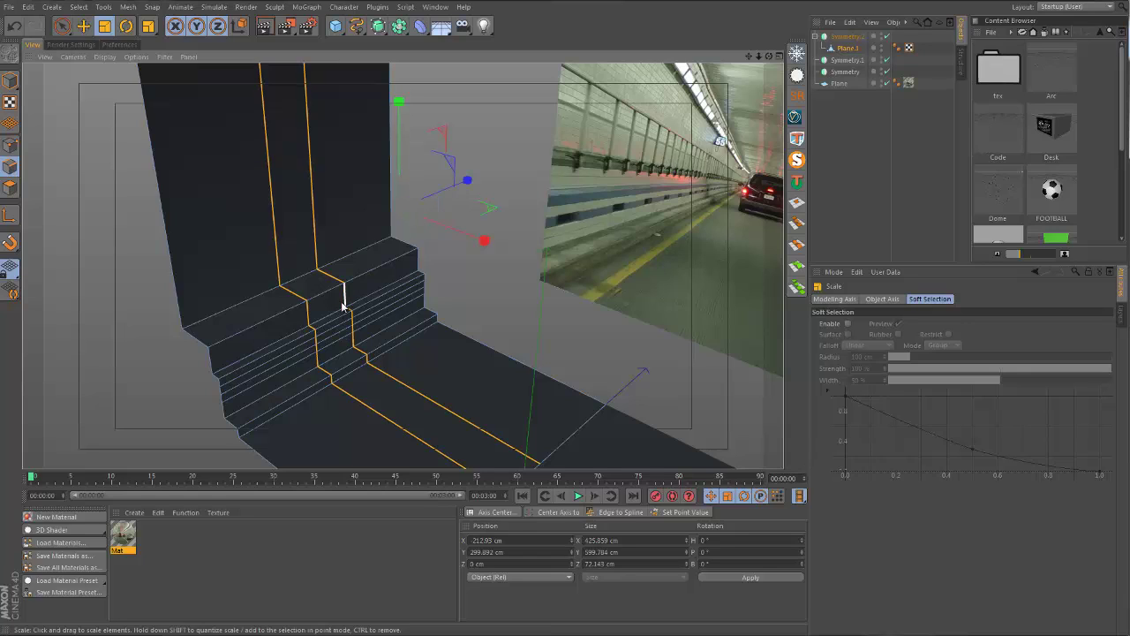
# Switch to polygon editing and select the middle strip's polygon inside the band on the lower ledge's front face.
pyautogui.scroll(3, 411, 276)
pyautogui.keyDown('alt'); pyautogui.moveTo(412, 276); pyautogui.dragTo(397, 272); pyautogui.keyUp('alt')
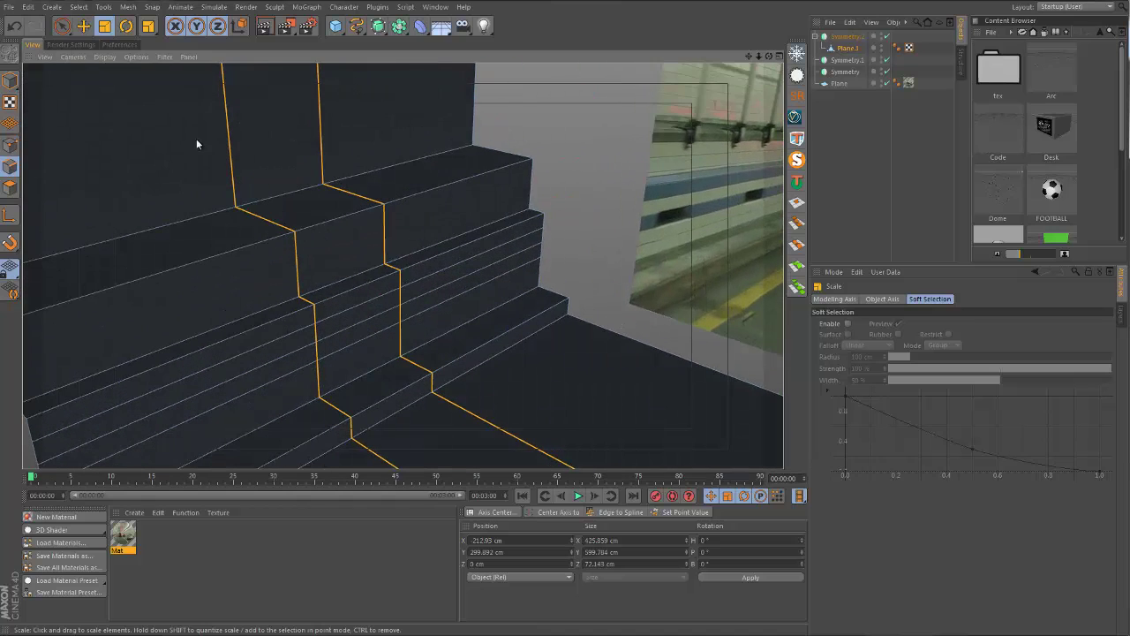
pyautogui.click(10, 188)
pyautogui.click(61, 26)
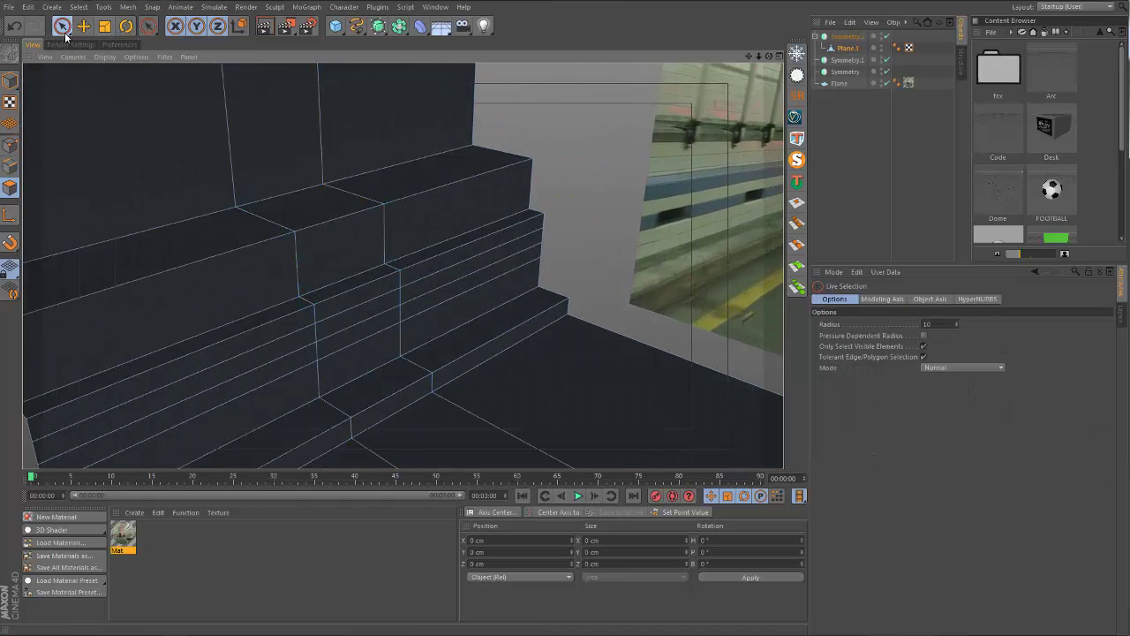
pyautogui.keyDown('alt'); pyautogui.moveTo(351, 325); pyautogui.dragTo(384, 294); pyautogui.keyUp('alt')
pyautogui.click(370, 331)
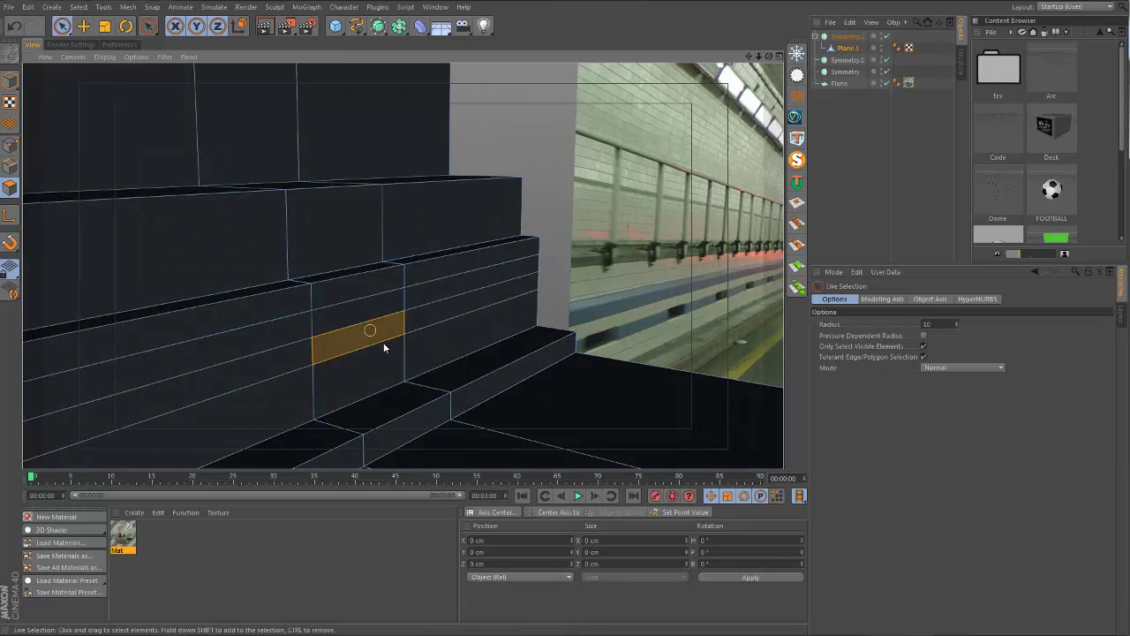
pyautogui.moveTo(322, 339)
pyautogui.keyDown('alt'); pyautogui.mouseDown()
pyautogui.moveTo(277, 348)
pyautogui.moveTo(336, 349)
pyautogui.mouseUp(); pyautogui.keyUp('alt')
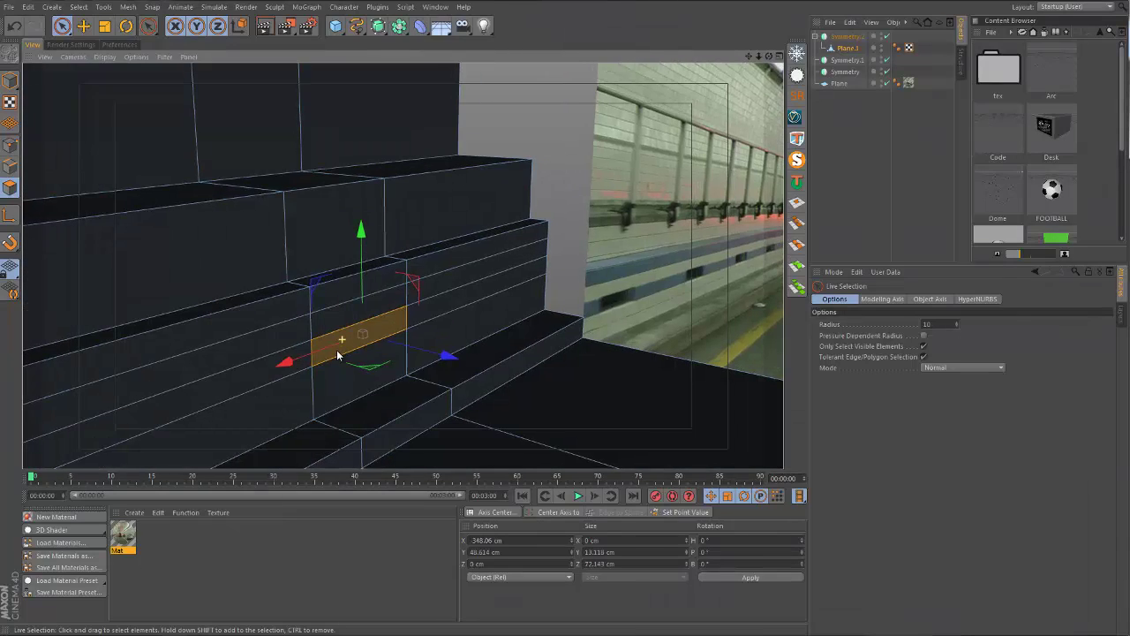
# Extrude the selected polygon into the ledge to X of about -363.26 cm, forming a rectangular recess.
pyautogui.rightClick(397, 348)
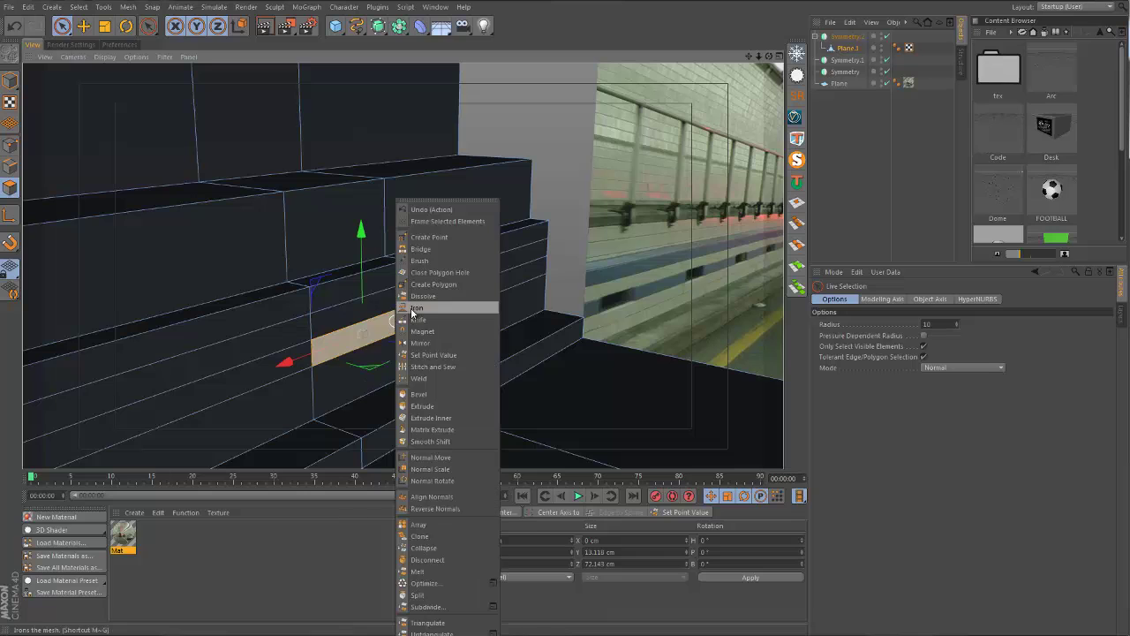
pyautogui.click(422, 406)
pyautogui.hotkey('ctrl', 'z')
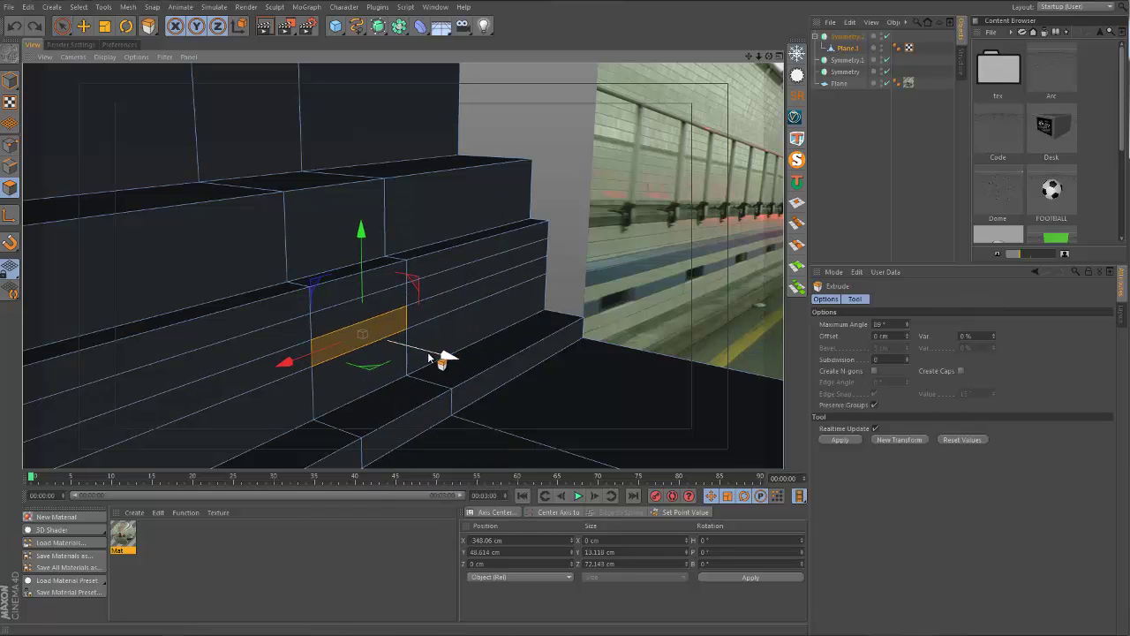
pyautogui.moveTo(431, 351); pyautogui.dragTo(587, 316)
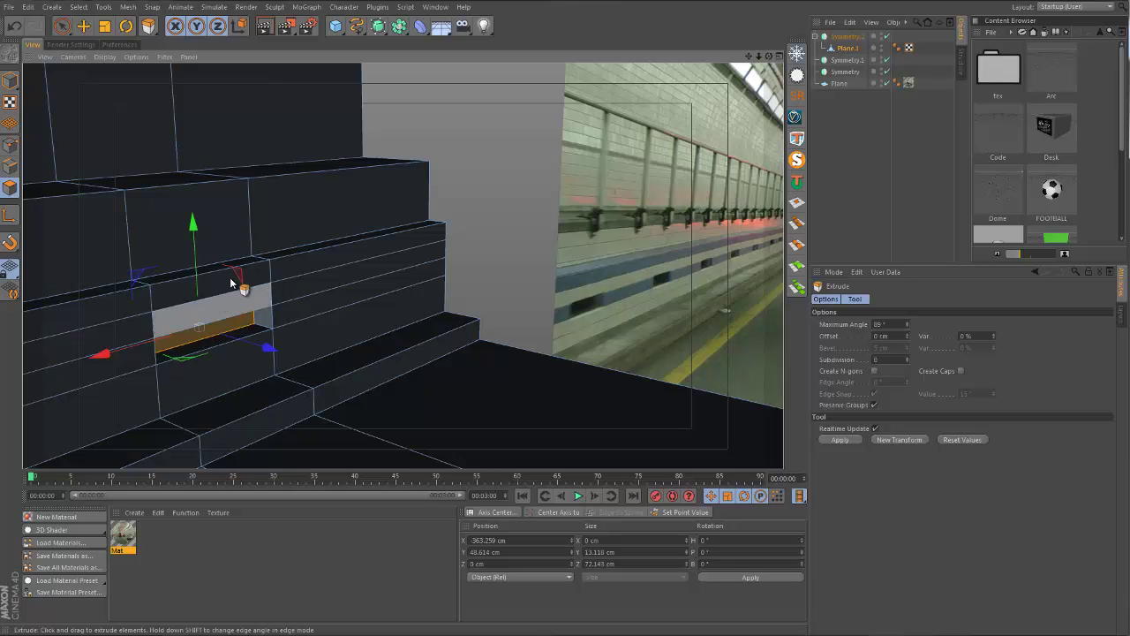
pyautogui.keyDown('alt'); pyautogui.moveTo(269, 298); pyautogui.dragTo(234, 332, button='right'); pyautogui.keyUp('alt')
pyautogui.keyDown('alt'); pyautogui.moveTo(235, 328); pyautogui.dragTo(183, 317); pyautogui.keyUp('alt')
pyautogui.keyDown('alt'); pyautogui.moveTo(194, 311); pyautogui.dragTo(246, 295, button='right'); pyautogui.keyUp('alt')
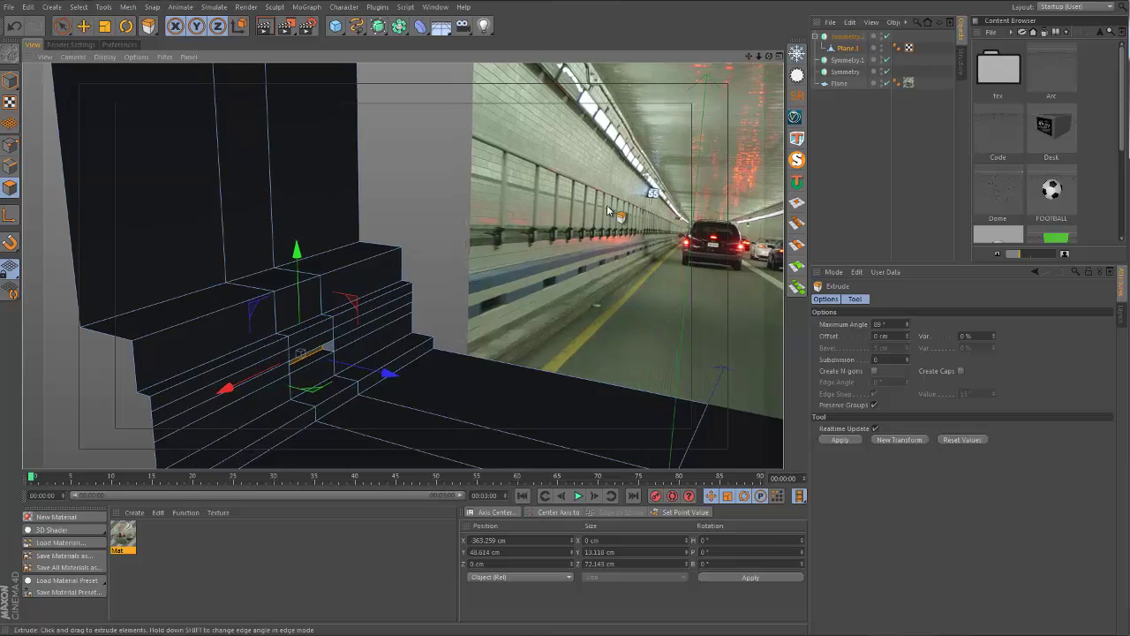
pyautogui.scroll(3, 475, 239)
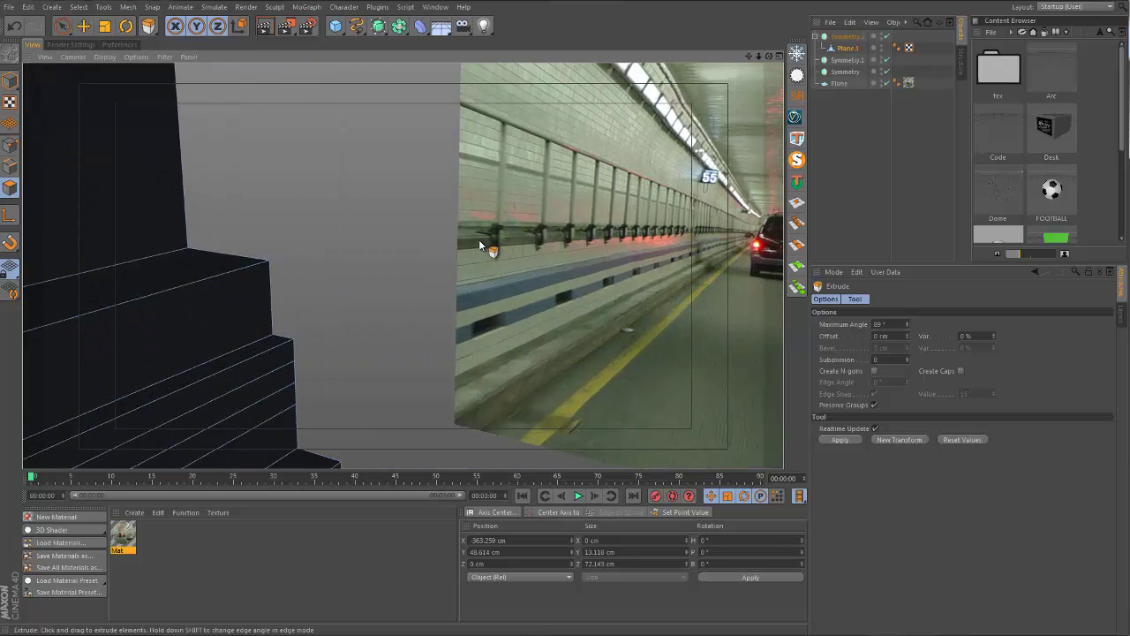
pyautogui.scroll(5, 511, 234)
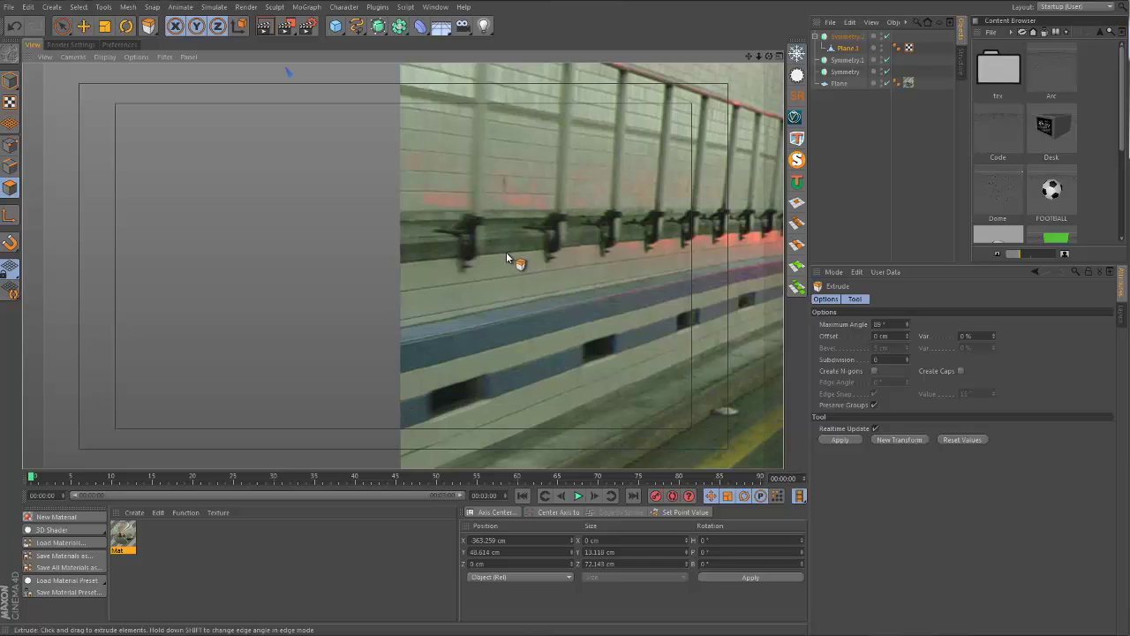
pyautogui.scroll(-6, 477, 266)
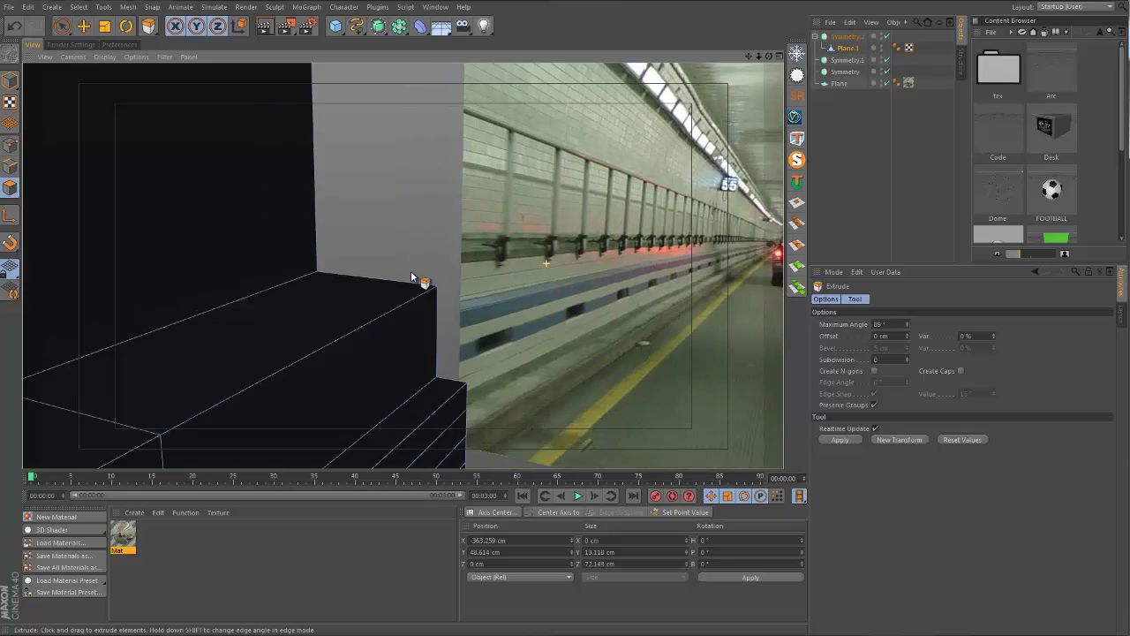
# Cut two closely spaced lengthwise loops around the upper ledge's front face, a short distance below its top edge.
pyautogui.scroll(3, 371, 284)
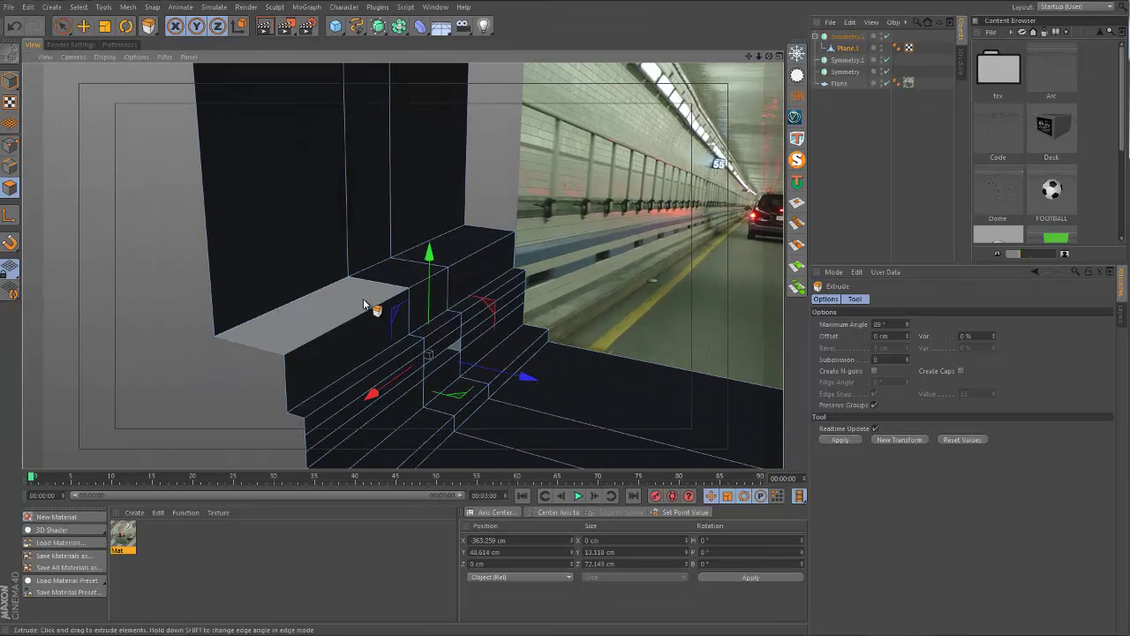
pyautogui.press('k')
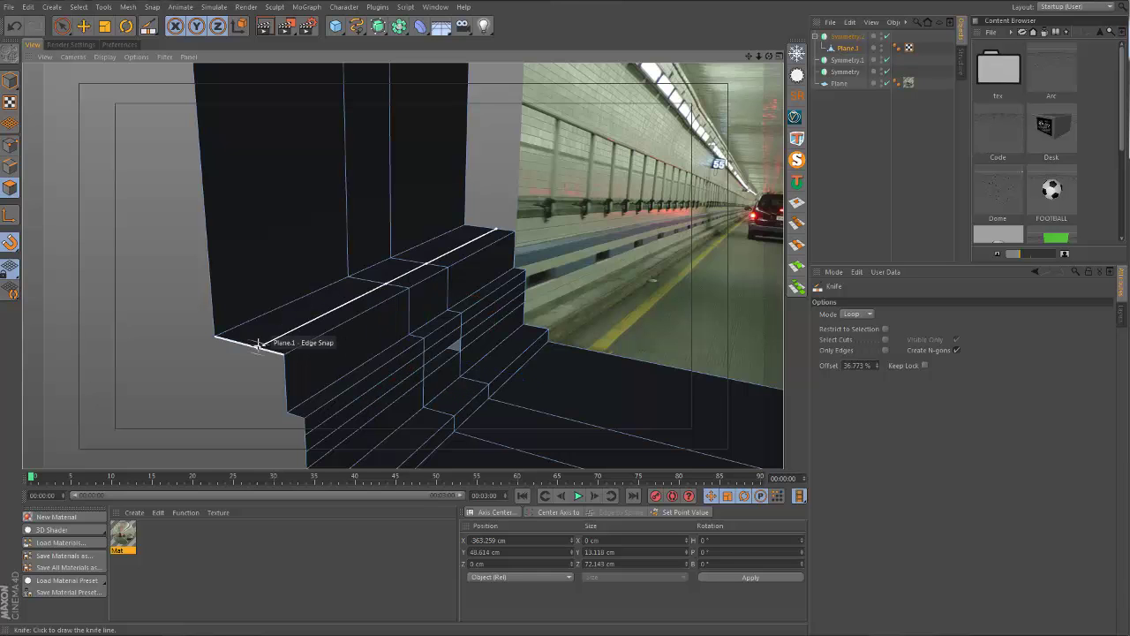
pyautogui.keyDown('alt'); pyautogui.moveTo(257, 345); pyautogui.dragTo(294, 375); pyautogui.keyUp('alt')
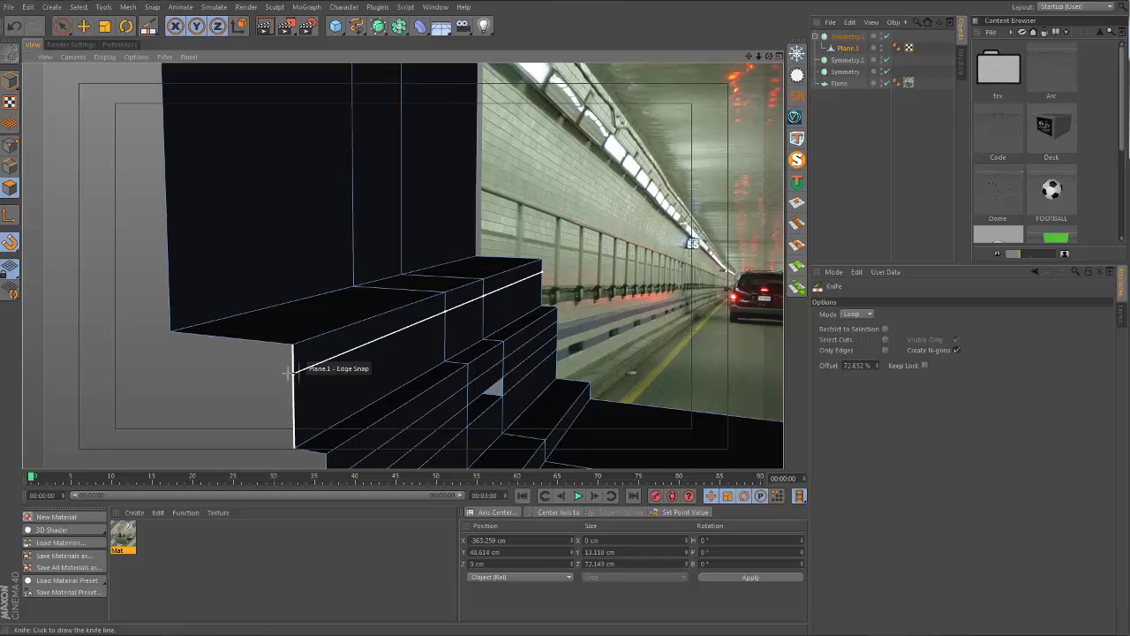
pyautogui.keyDown('alt'); pyautogui.moveTo(376, 381); pyautogui.dragTo(402, 265); pyautogui.keyUp('alt')
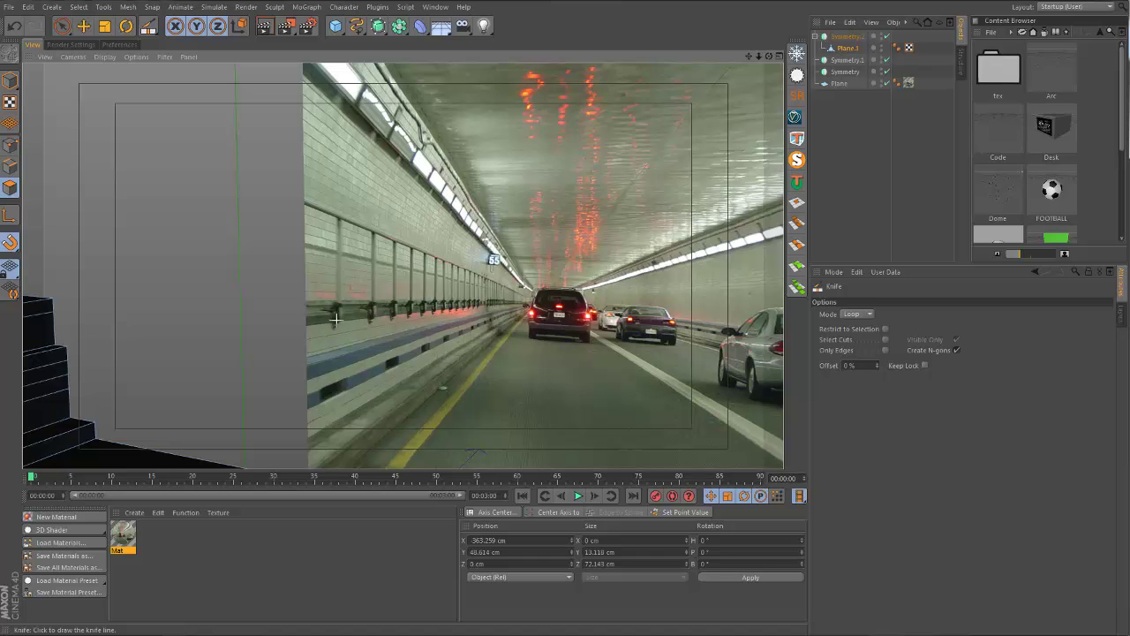
pyautogui.keyDown('alt'); pyautogui.moveTo(338, 356); pyautogui.dragTo(259, 295); pyautogui.keyUp('alt')
pyautogui.keyDown('alt'); pyautogui.moveTo(259, 296); pyautogui.dragTo(206, 313, button='right'); pyautogui.keyUp('alt')
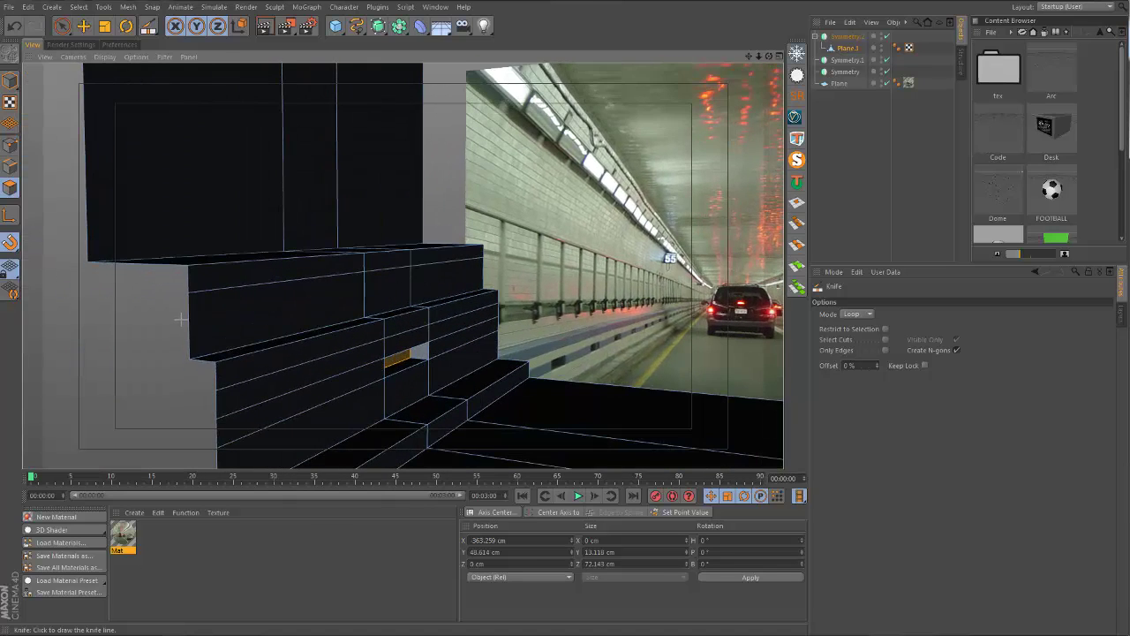
pyautogui.keyDown('alt'); pyautogui.moveTo(202, 318); pyautogui.dragTo(495, 347); pyautogui.keyUp('alt')
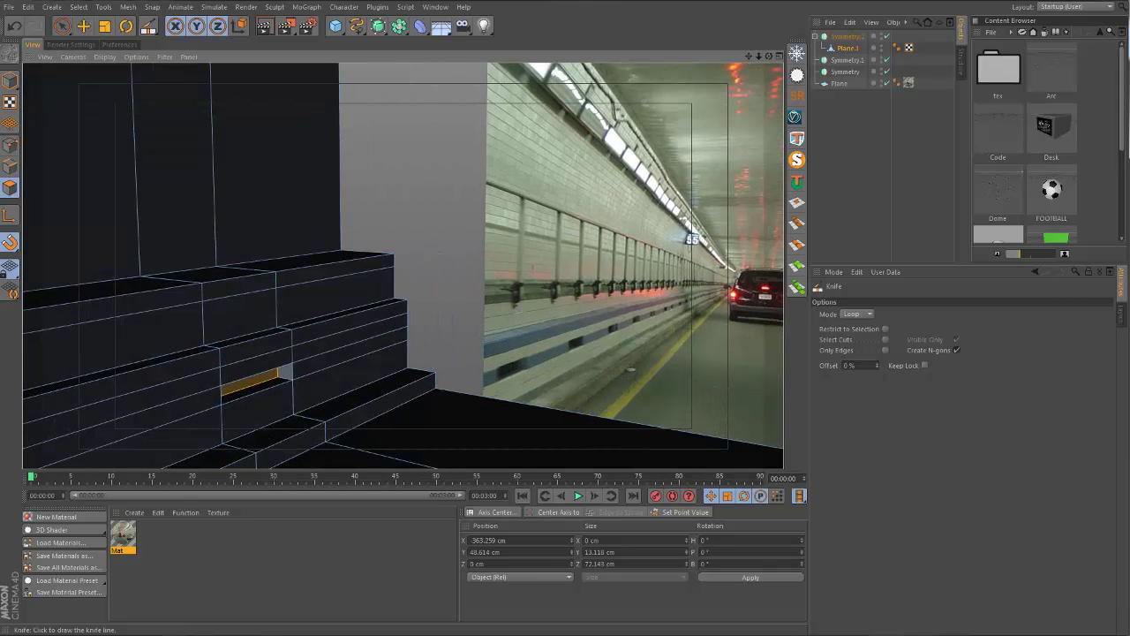
pyautogui.keyDown('alt'); pyautogui.moveTo(250, 285); pyautogui.dragTo(443, 279, button='middle'); pyautogui.keyUp('alt')
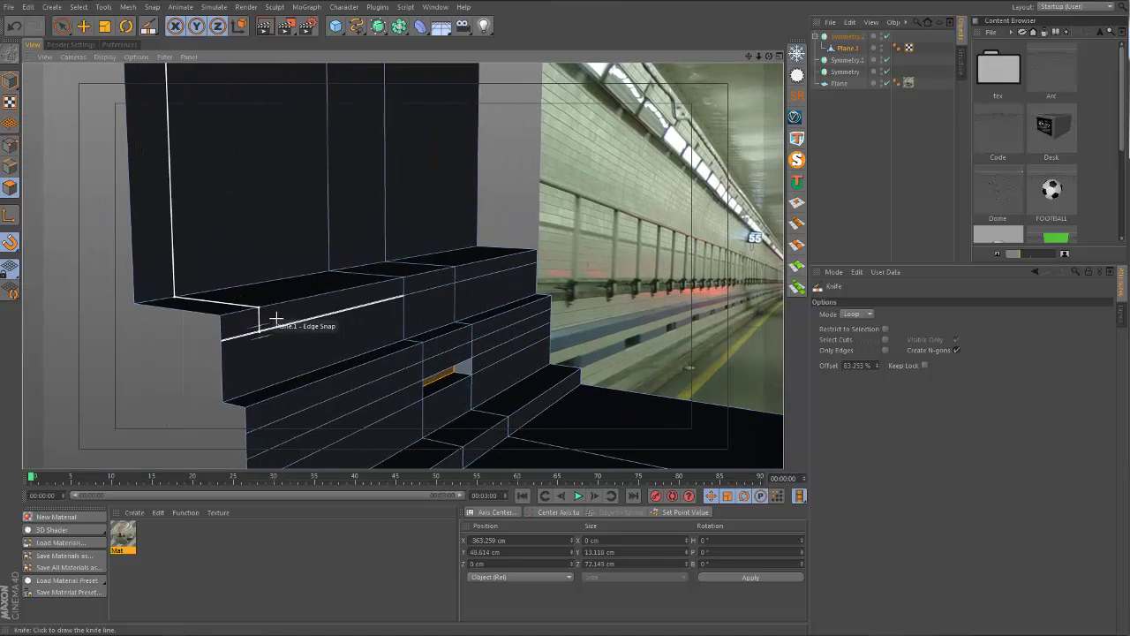
pyautogui.keyDown('alt'); pyautogui.moveTo(276, 318); pyautogui.dragTo(299, 321); pyautogui.keyUp('alt')
pyautogui.keyDown('alt'); pyautogui.moveTo(262, 336); pyautogui.dragTo(354, 293, button='right'); pyautogui.keyUp('alt')
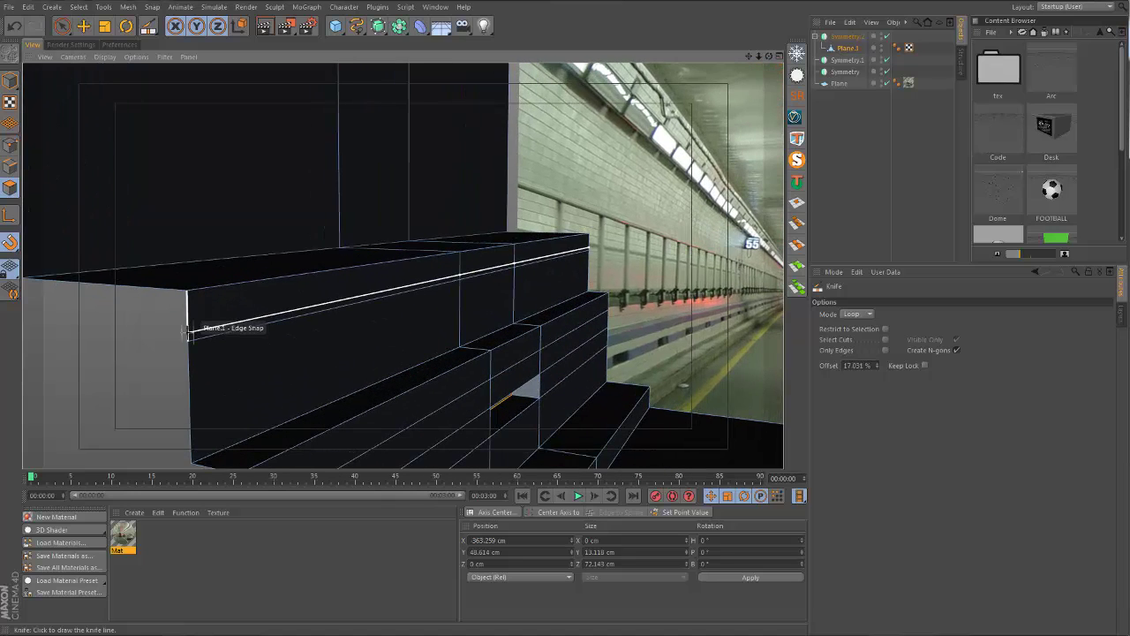
pyautogui.keyDown('alt'); pyautogui.moveTo(184, 327); pyautogui.dragTo(403, 265); pyautogui.keyUp('alt')
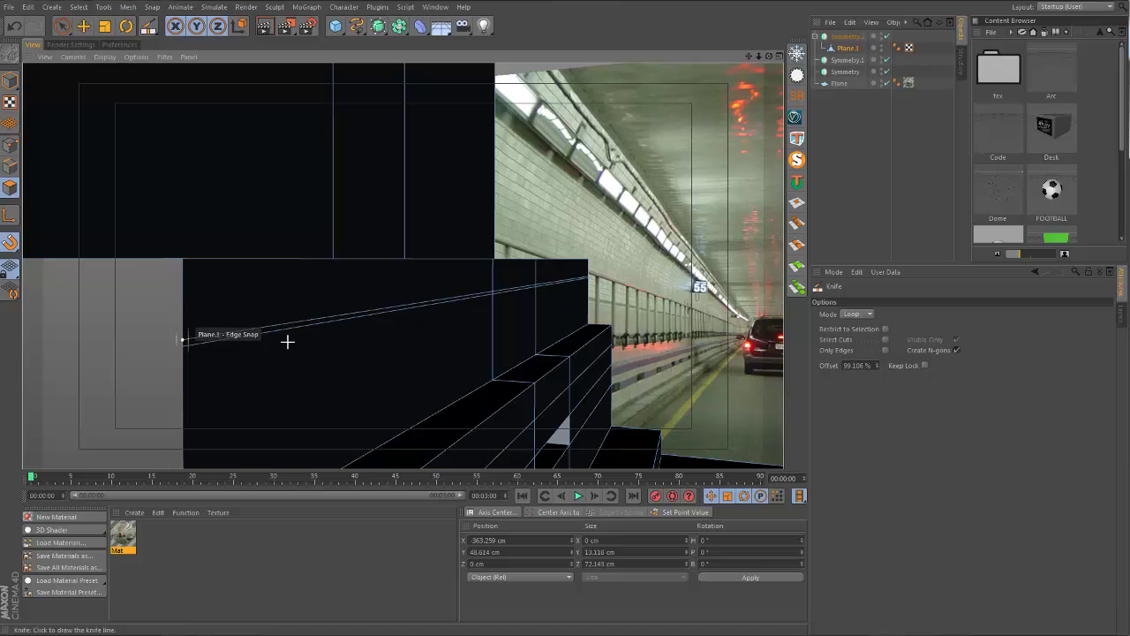
pyautogui.keyDown('alt'); pyautogui.moveTo(588, 247); pyautogui.dragTo(412, 283, button='right'); pyautogui.keyUp('alt')
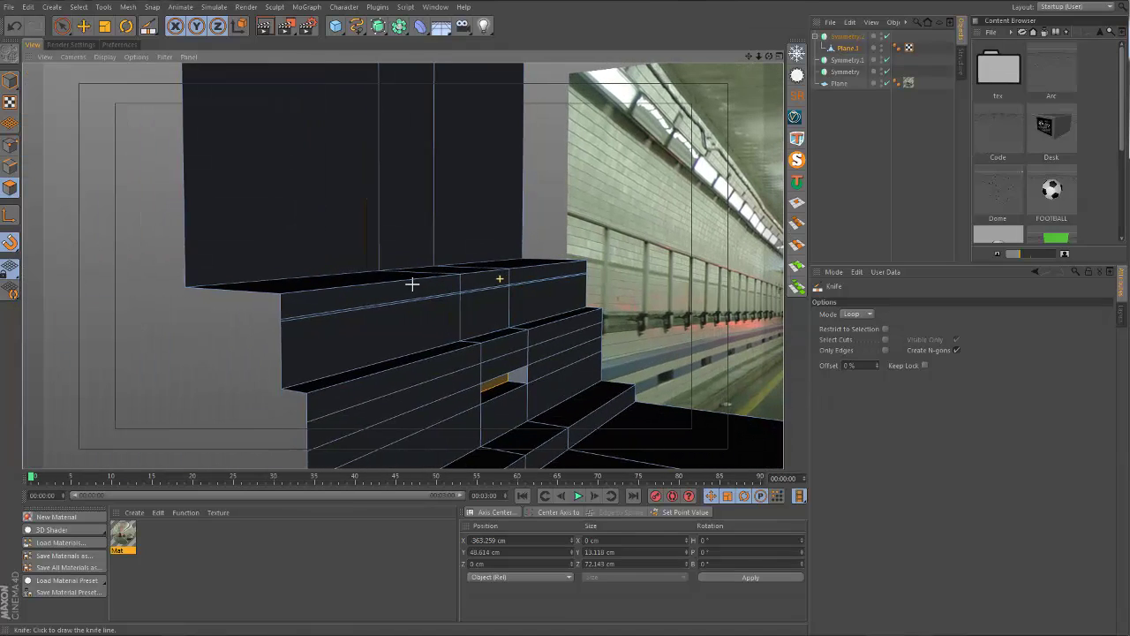
# Select the strip of polygons above the new loops on the upper ledge's front face and move it outward to X of about -361.54 cm.
pyautogui.click(15, 184)
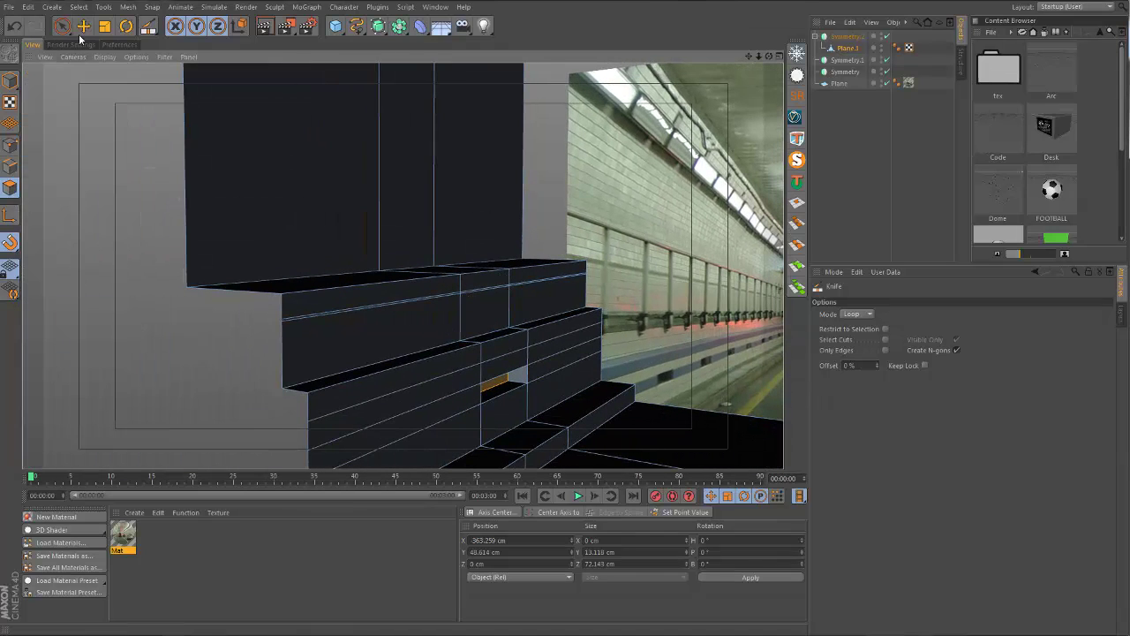
pyautogui.click(62, 25)
pyautogui.click(413, 285)
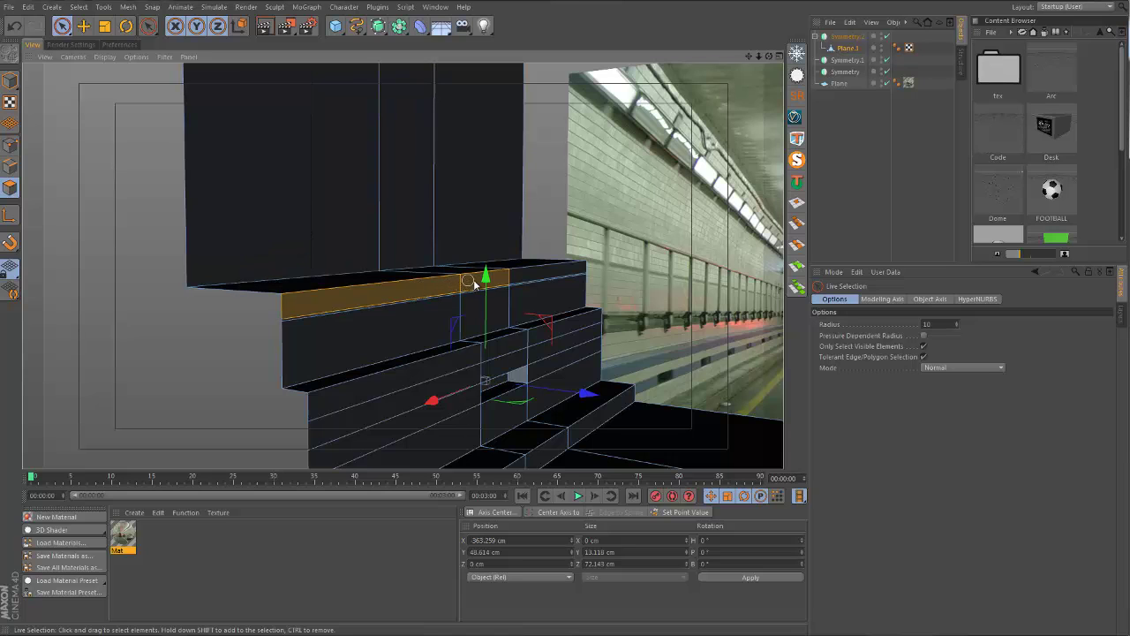
pyautogui.keyDown('shift'); pyautogui.click(506, 276); pyautogui.keyUp('shift')
pyautogui.keyDown('shift'); pyautogui.click(476, 256); pyautogui.keyUp('shift')
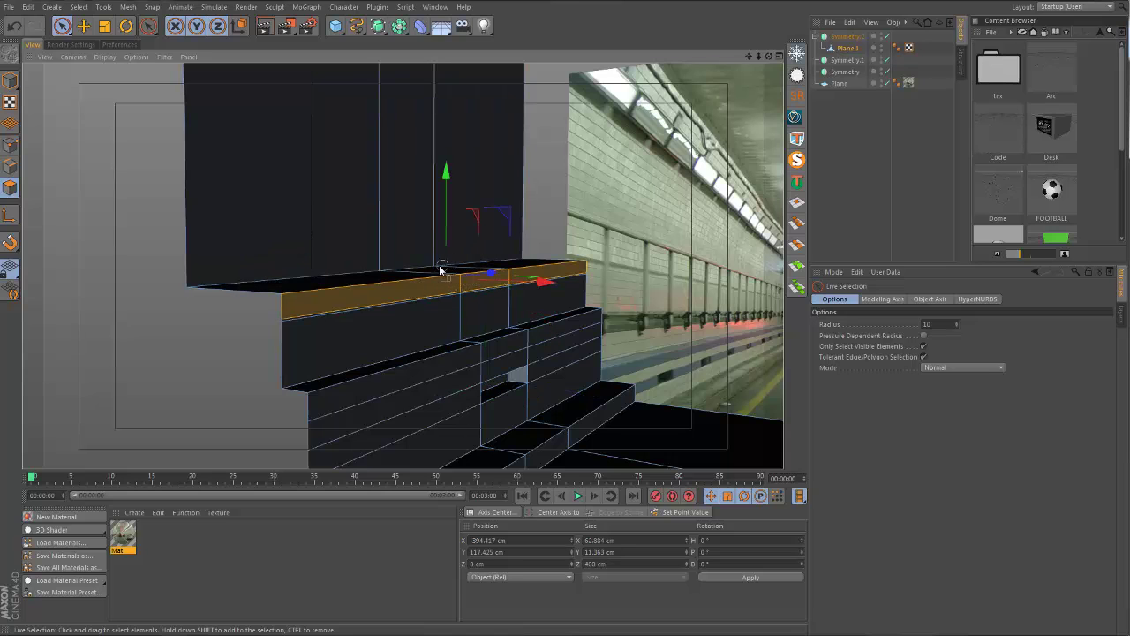
pyautogui.keyDown('alt'); pyautogui.moveTo(439, 270); pyautogui.dragTo(309, 318); pyautogui.keyUp('alt')
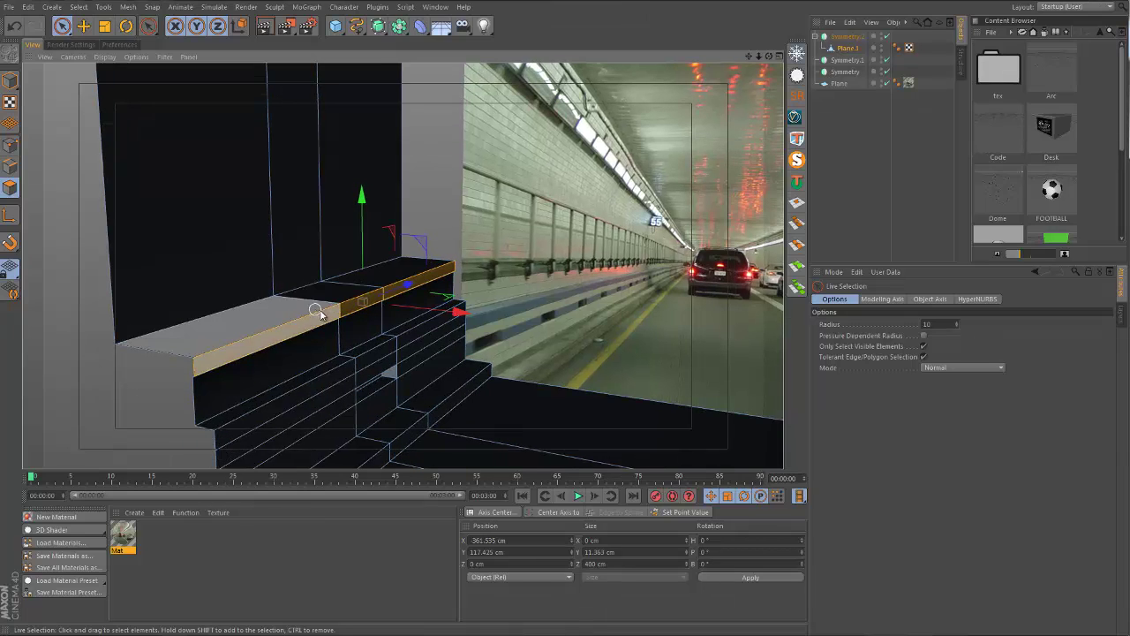
# Select the upper ledge's top front edges along their full length and bevel them with an inner offset of 2.1 cm.
pyautogui.click(9, 166)
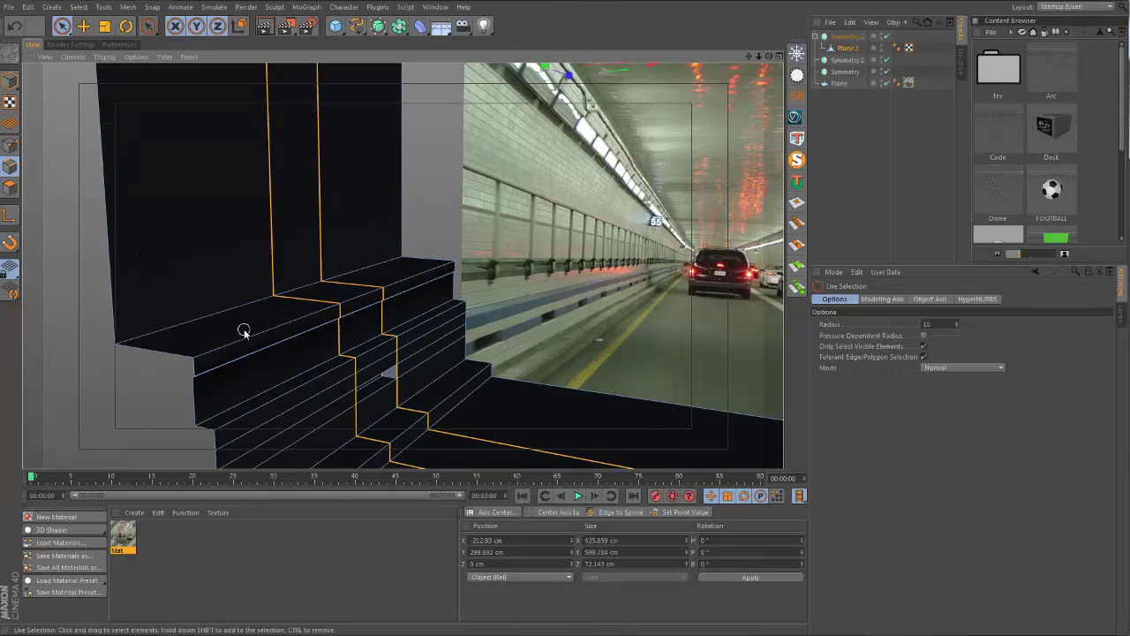
pyautogui.click(244, 331)
pyautogui.keyDown('alt'); pyautogui.moveTo(436, 270); pyautogui.dragTo(329, 329); pyautogui.keyUp('alt')
pyautogui.keyDown('shift'); pyautogui.click(330, 302); pyautogui.keyUp('shift')
pyautogui.keyDown('shift'); pyautogui.click(418, 273); pyautogui.keyUp('shift')
pyautogui.rightClick(344, 300)
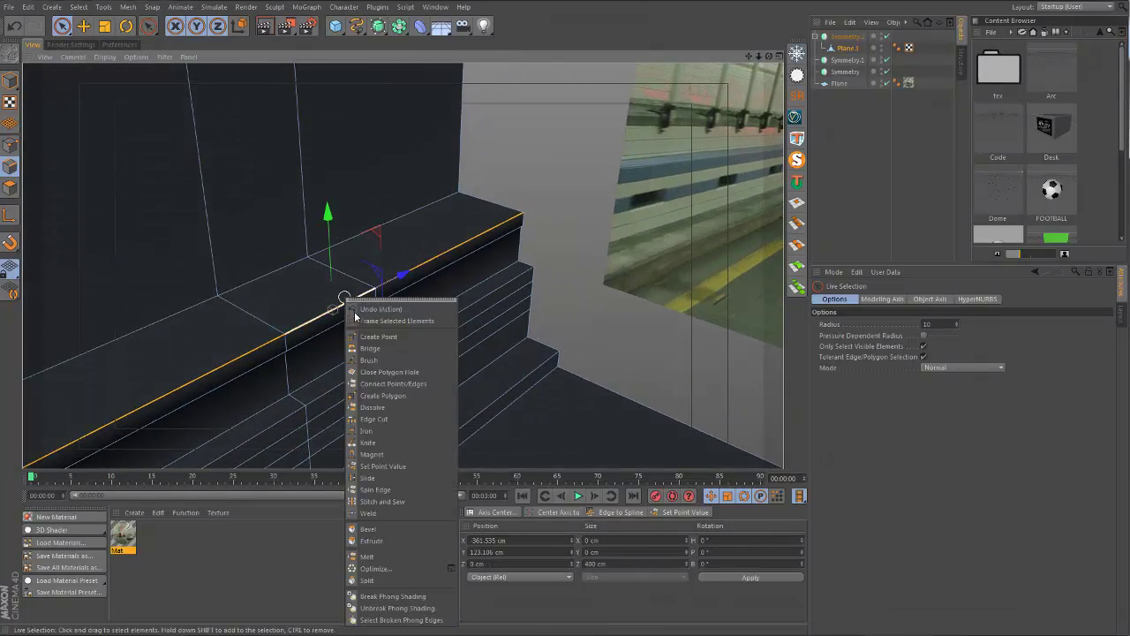
pyautogui.click(379, 533)
pyautogui.moveTo(366, 341); pyautogui.dragTo(320, 338)
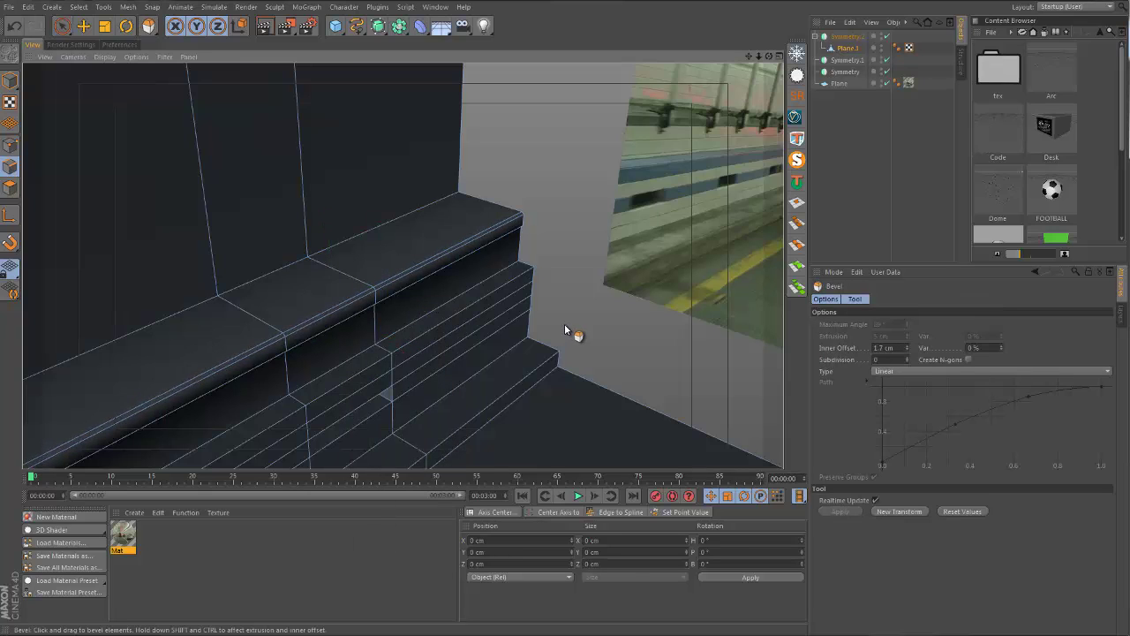
pyautogui.moveTo(566, 325); pyautogui.dragTo(567, 325)
# Select the lengthwise edges at the wall's base and along the curb's top front edge, plus the first part of the lower ledge's top edge.
pyautogui.keyDown('alt'); pyautogui.moveTo(311, 325); pyautogui.dragTo(362, 252); pyautogui.keyUp('alt')
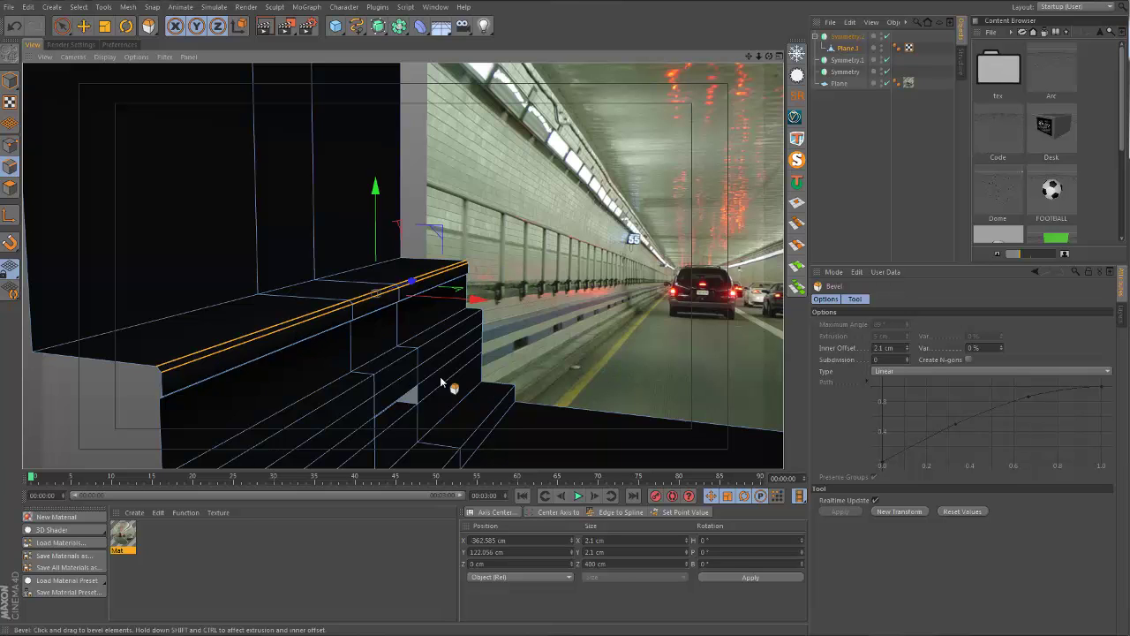
pyautogui.keyDown('alt'); pyautogui.moveTo(428, 407); pyautogui.dragTo(306, 360, button='middle'); pyautogui.keyUp('alt')
pyautogui.keyDown('alt'); pyautogui.moveTo(560, 337); pyautogui.dragTo(697, 263, button='right'); pyautogui.keyUp('alt')
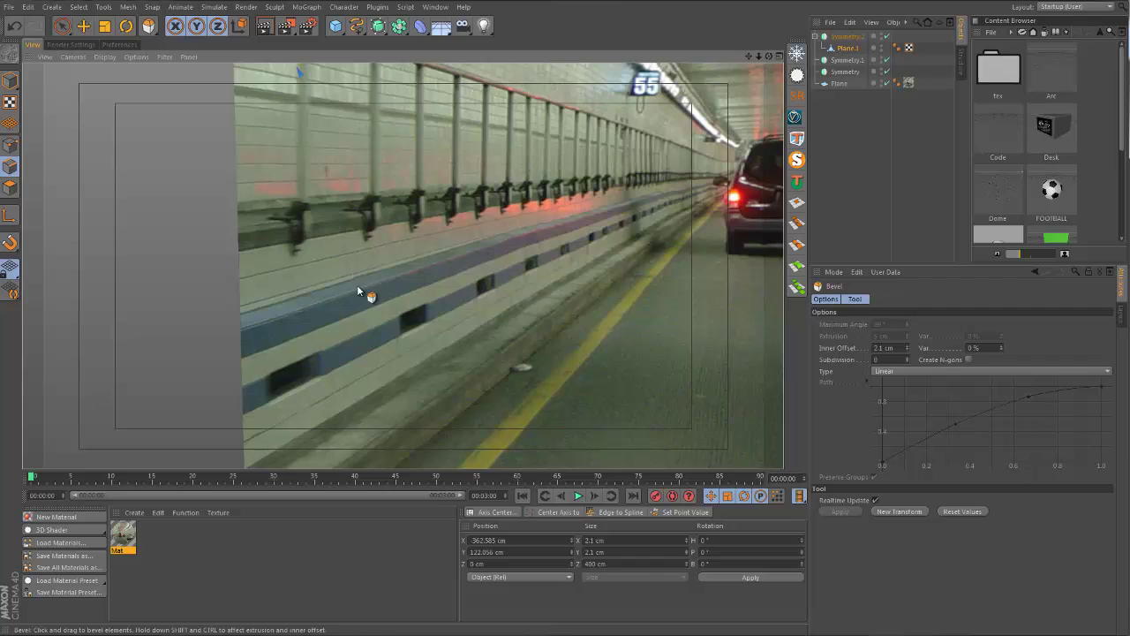
pyautogui.moveTo(362, 288)
pyautogui.keyDown('alt'); pyautogui.mouseDown(button='right')
pyautogui.moveTo(371, 279)
pyautogui.moveTo(216, 249)
pyautogui.moveTo(336, 268)
pyautogui.moveTo(353, 292)
pyautogui.mouseUp(button='right'); pyautogui.keyUp('alt')
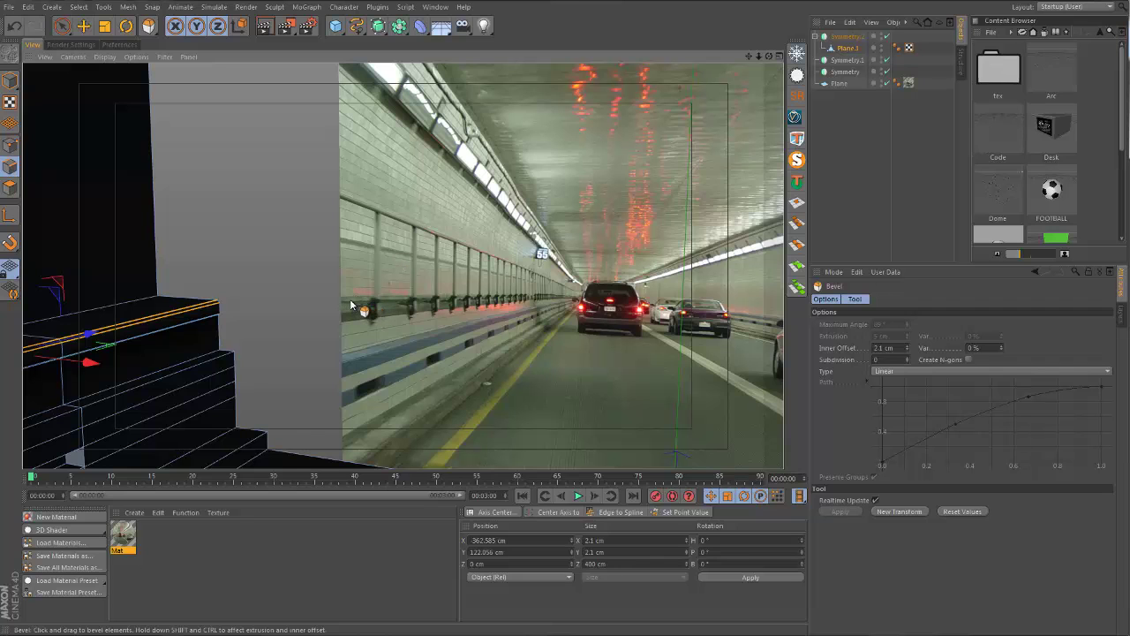
pyautogui.keyDown('alt'); pyautogui.moveTo(354, 300); pyautogui.dragTo(279, 258, button='right'); pyautogui.keyUp('alt')
pyautogui.press('space')
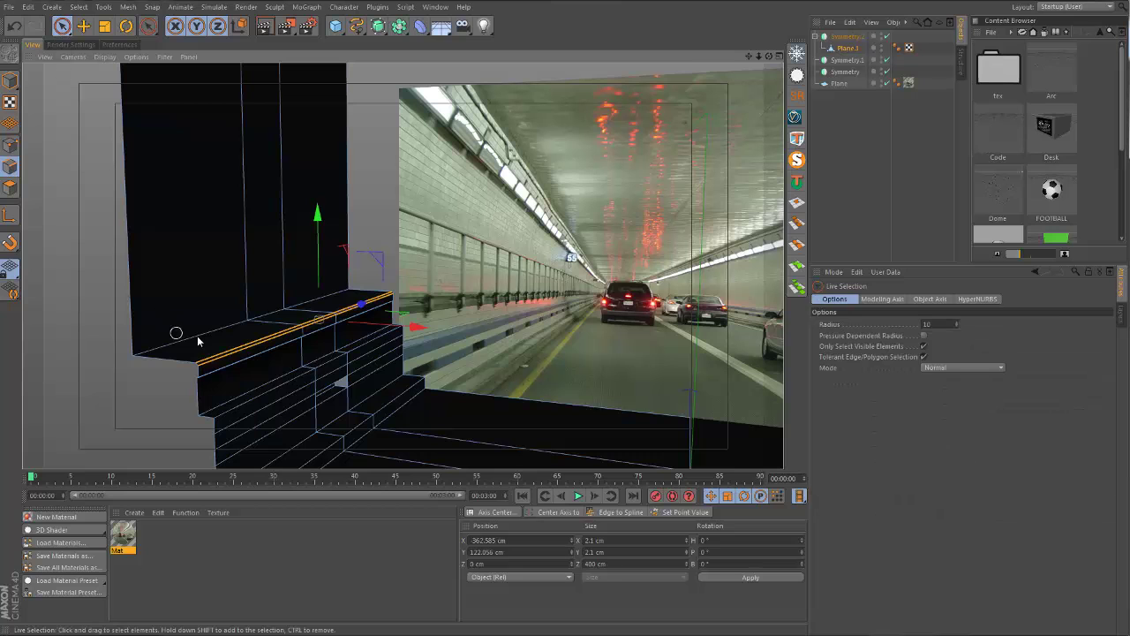
pyautogui.click(196, 335)
pyautogui.keyDown('alt'); pyautogui.moveTo(247, 298); pyautogui.dragTo(288, 237); pyautogui.keyUp('alt')
pyautogui.keyDown('shift'); pyautogui.click(275, 308); pyautogui.keyUp('shift')
pyautogui.keyDown('shift'); pyautogui.click(310, 303); pyautogui.keyUp('shift')
pyautogui.keyDown('shift'); pyautogui.click(286, 360); pyautogui.keyUp('shift')
pyautogui.keyDown('alt'); pyautogui.moveTo(388, 310); pyautogui.dragTo(294, 257, button='right'); pyautogui.keyUp('alt')
pyautogui.keyDown('shift'); pyautogui.click(330, 338); pyautogui.keyUp('shift')
pyautogui.keyDown('shift'); pyautogui.click(432, 296); pyautogui.keyUp('shift')
pyautogui.keyDown('alt'); pyautogui.moveTo(275, 256); pyautogui.dragTo(244, 278); pyautogui.keyUp('alt')
pyautogui.keyDown('alt'); pyautogui.moveTo(262, 259); pyautogui.dragTo(302, 247, button='right'); pyautogui.keyUp('alt')
pyautogui.keyDown('shift'); pyautogui.click(284, 255); pyautogui.keyUp('shift')
pyautogui.keyDown('alt'); pyautogui.moveTo(317, 238); pyautogui.dragTo(292, 264, button='middle'); pyautogui.keyUp('alt')
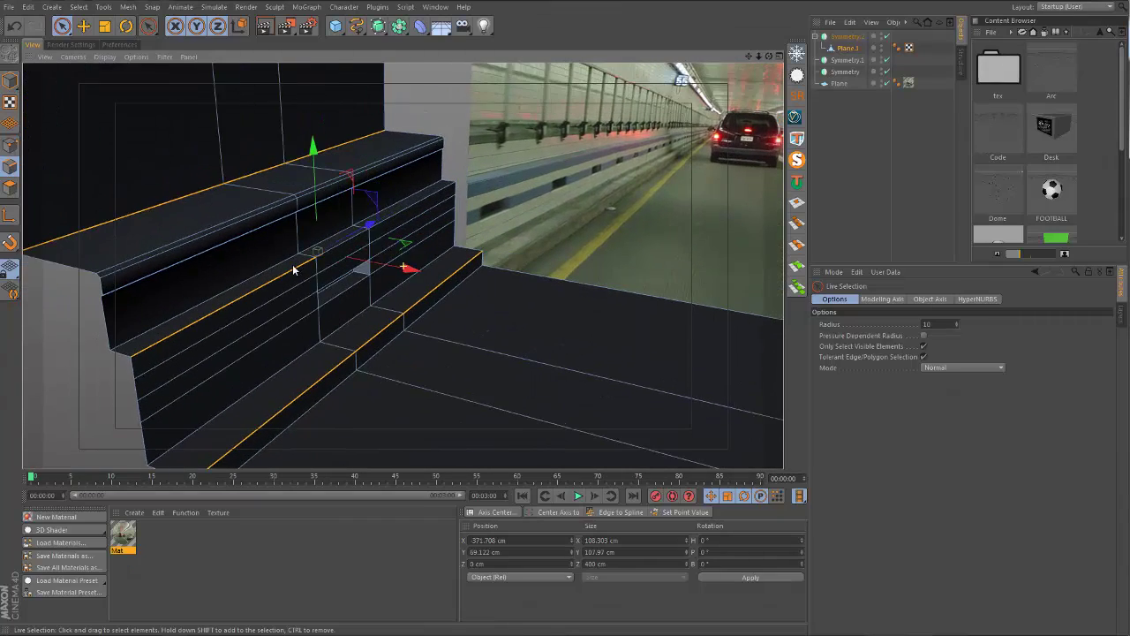
# Add the rest of the lower ledge's top front edges to the selection and bevel all selected edges with an inner offset of 2.1 cm.
pyautogui.keyDown('alt'); pyautogui.moveTo(292, 264); pyautogui.dragTo(383, 228, button='right'); pyautogui.keyUp('alt')
pyautogui.keyDown('shift'); pyautogui.click(353, 245); pyautogui.keyUp('shift')
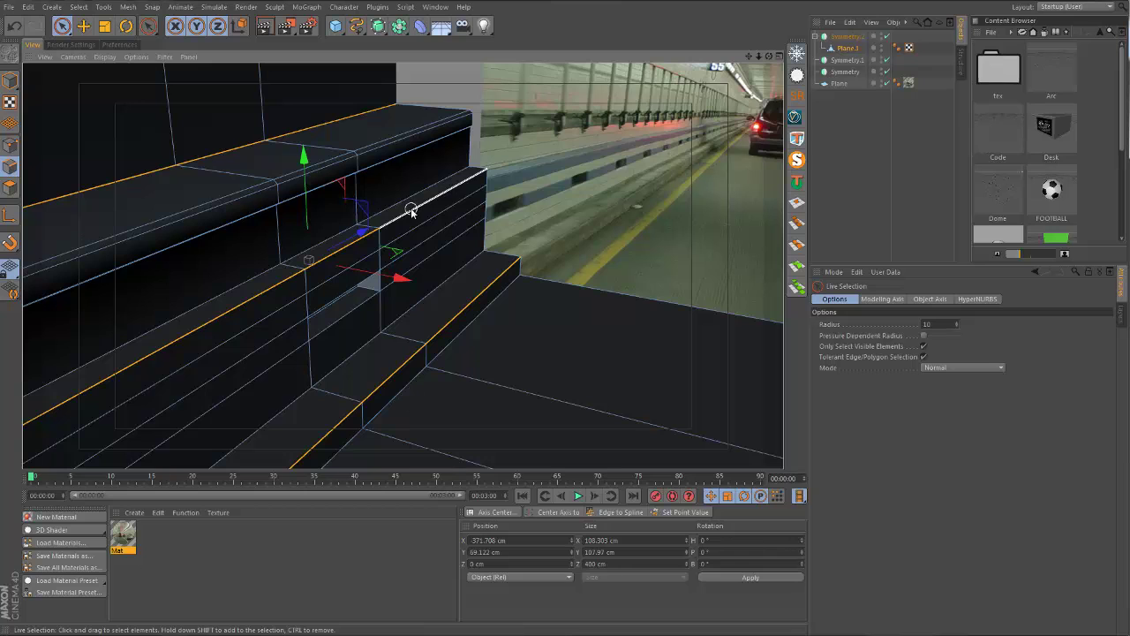
pyautogui.keyDown('shift'); pyautogui.click(411, 210); pyautogui.keyUp('shift')
pyautogui.keyDown('alt'); pyautogui.moveTo(456, 214); pyautogui.dragTo(360, 231, button='right'); pyautogui.keyUp('alt')
pyautogui.keyDown('alt'); pyautogui.moveTo(360, 256); pyautogui.dragTo(352, 331); pyautogui.keyUp('alt')
pyautogui.rightClick(350, 346)
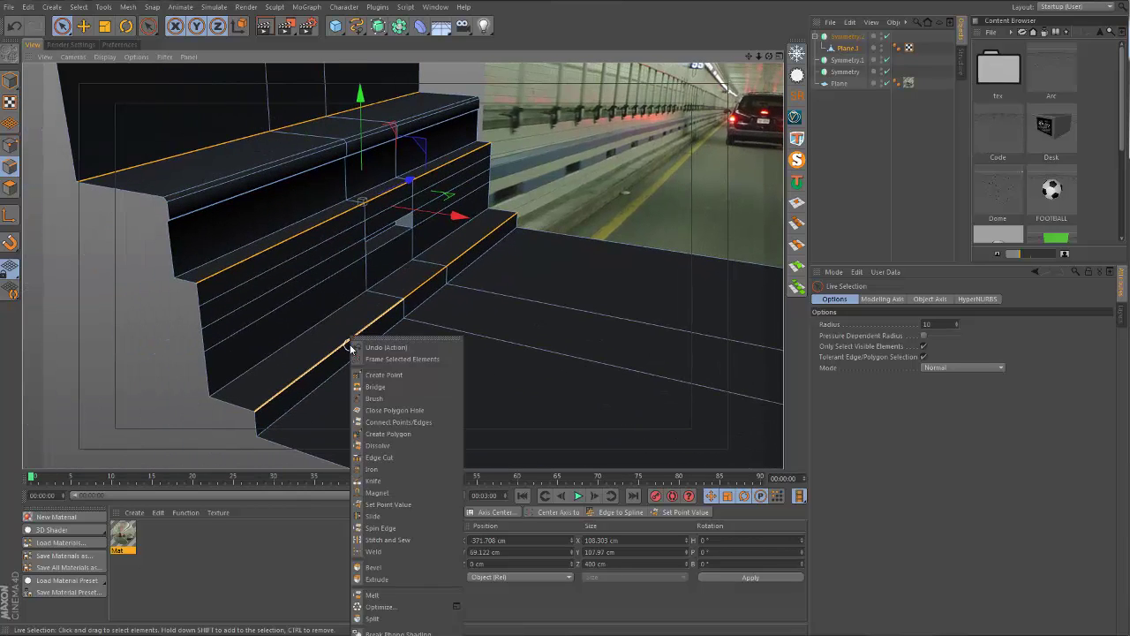
pyautogui.click(381, 568)
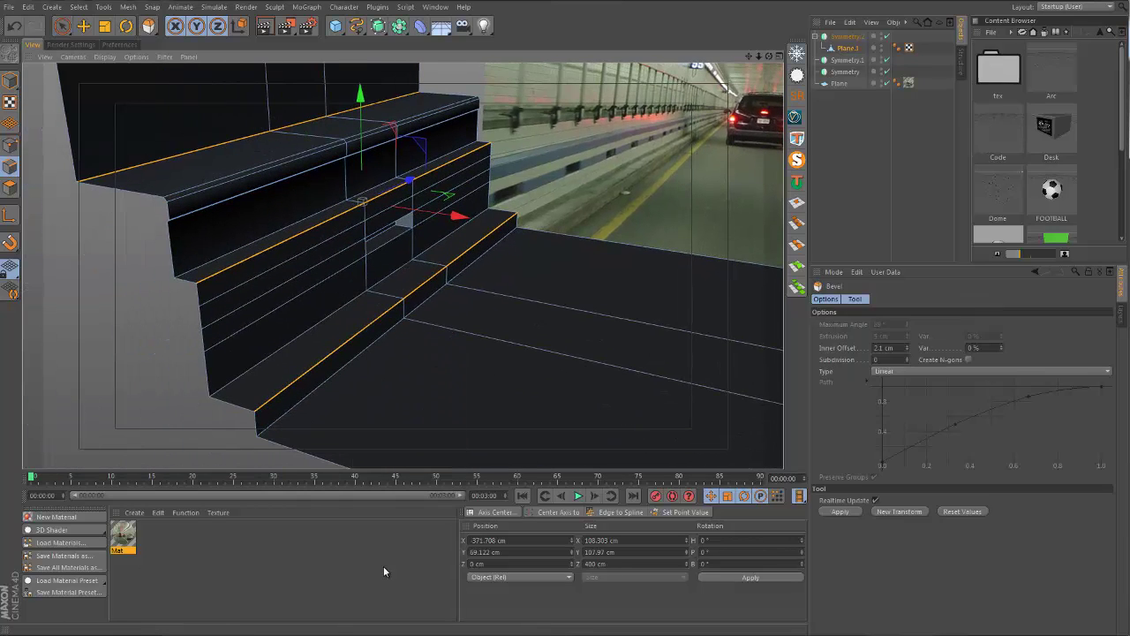
pyautogui.click(837, 510)
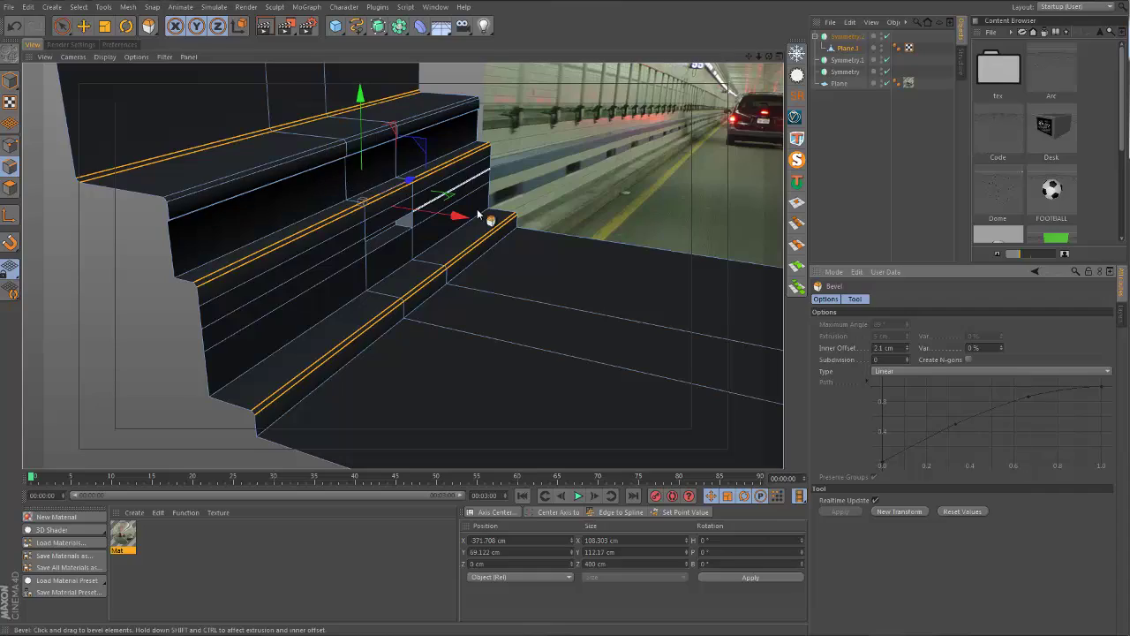
# Compare the beveled ledges with the railing and wall details in the reference photo.
pyautogui.scroll(-3, 415, 214)
pyautogui.keyDown('alt'); pyautogui.moveTo(415, 213); pyautogui.dragTo(464, 348); pyautogui.keyUp('alt')
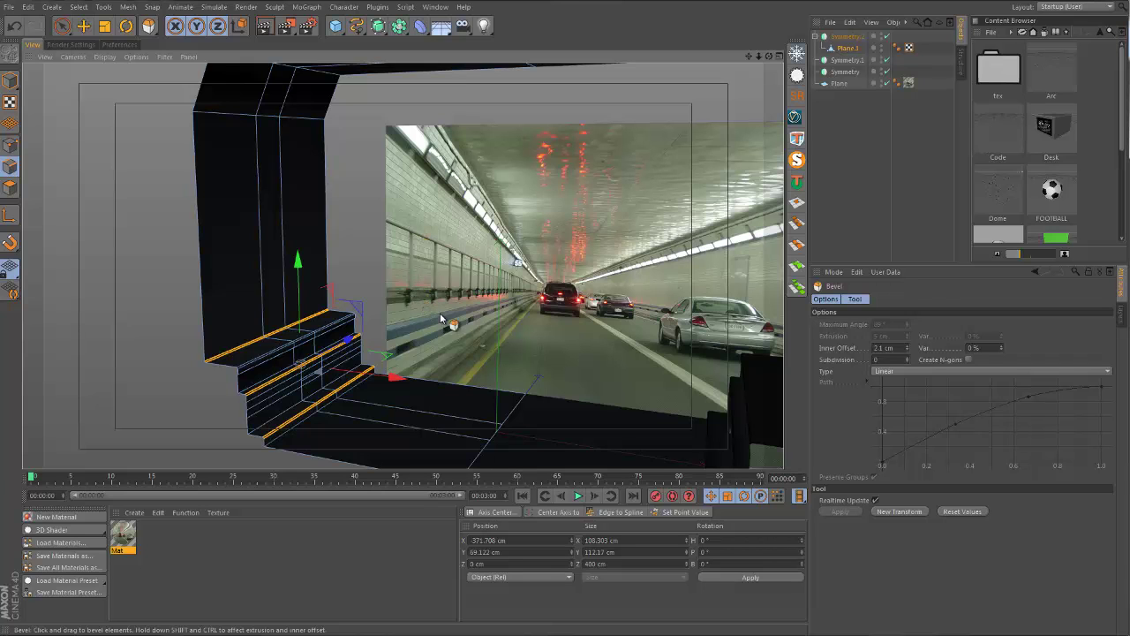
pyautogui.scroll(4, 445, 242)
pyautogui.keyDown('alt'); pyautogui.moveTo(470, 261); pyautogui.dragTo(405, 256, button='middle'); pyautogui.keyUp('alt')
pyautogui.scroll(3, 405, 255)
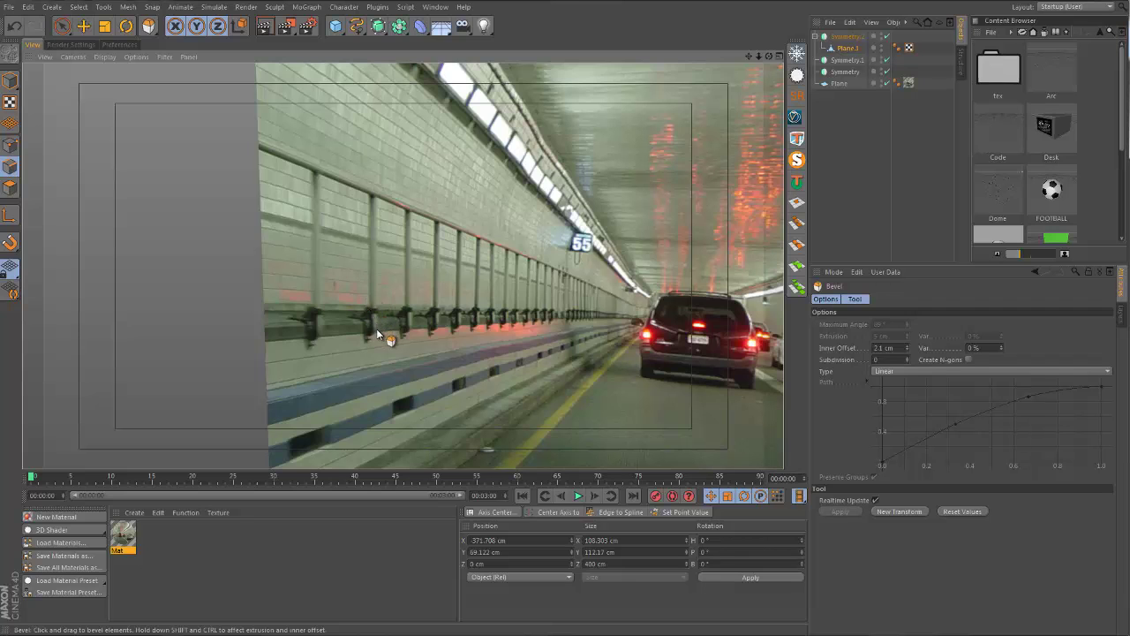
pyautogui.scroll(3, 409, 315)
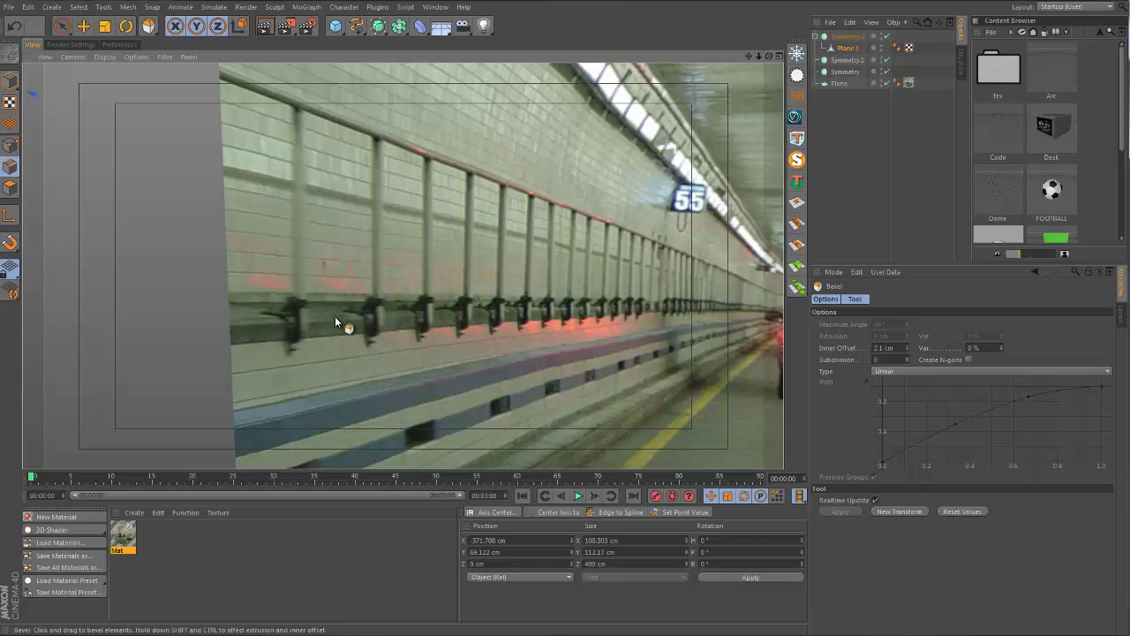
pyautogui.keyDown('alt'); pyautogui.moveTo(334, 316); pyautogui.dragTo(282, 296, button='right'); pyautogui.keyUp('alt')
pyautogui.keyDown('alt'); pyautogui.moveTo(315, 356); pyautogui.dragTo(283, 386); pyautogui.keyUp('alt')
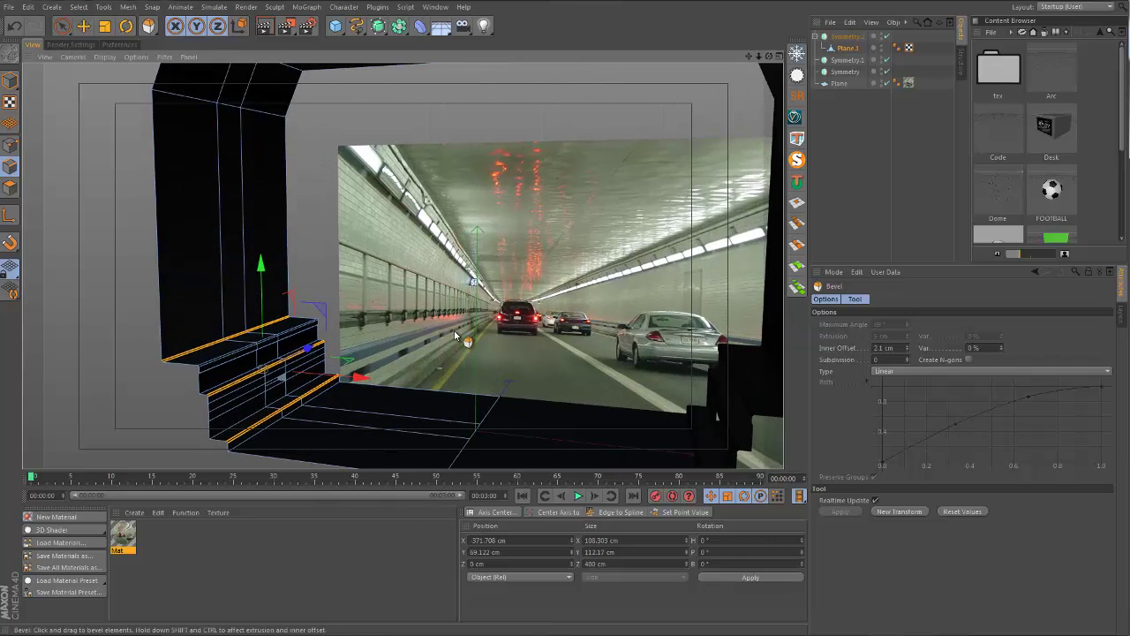
# Switch to the browser to examine the full tunnel reference photo, and return to Cinema 4D to check the ledges against it.
pyautogui.hotkey('alt', 'Tab')
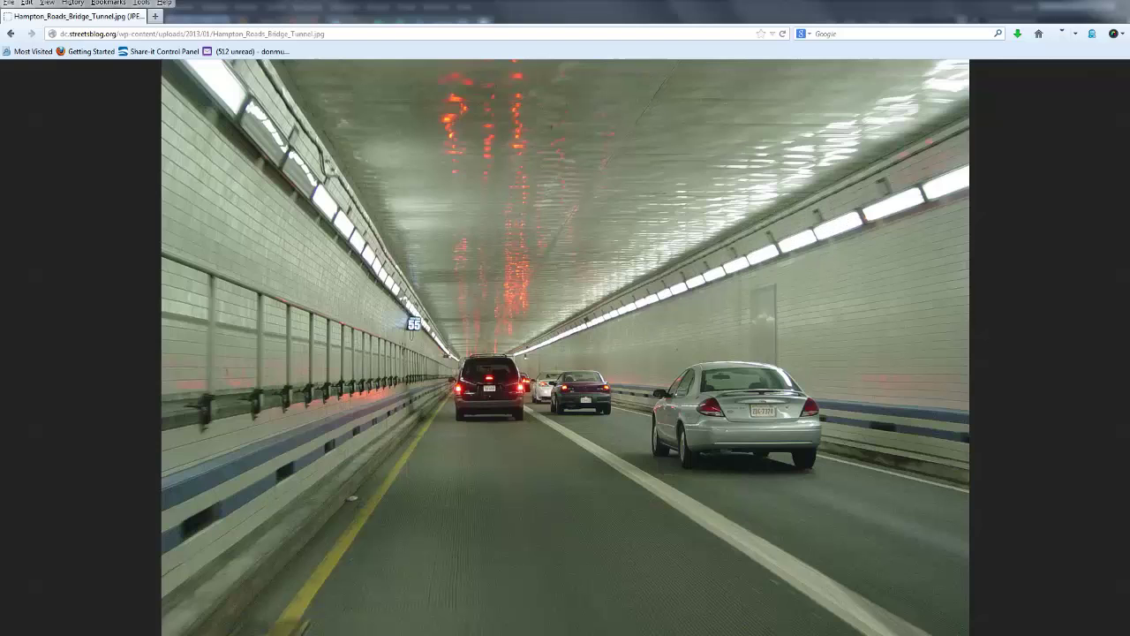
pyautogui.click(147, 402)
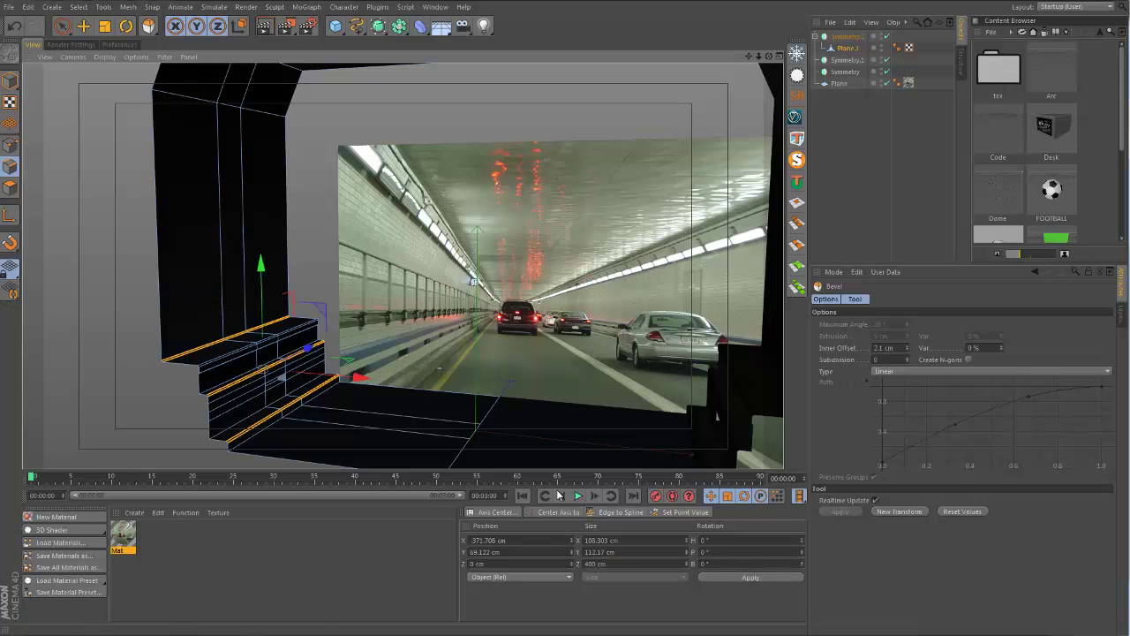
pyautogui.keyDown('alt'); pyautogui.moveTo(512, 388); pyautogui.dragTo(412, 347); pyautogui.keyUp('alt')
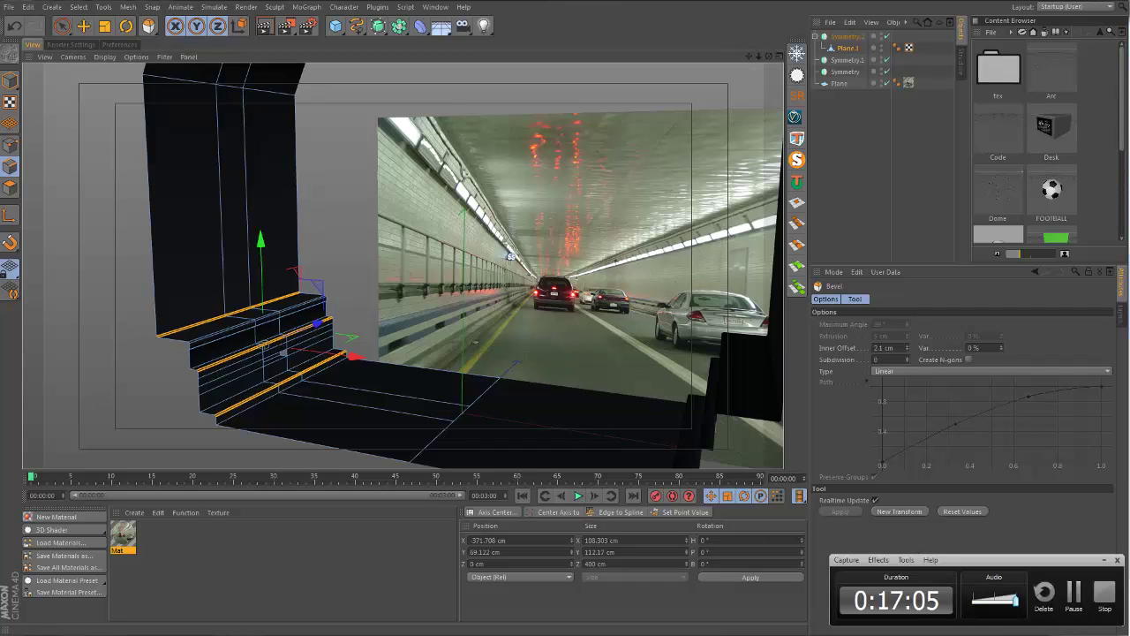
pyautogui.scroll(3, 273, 305)
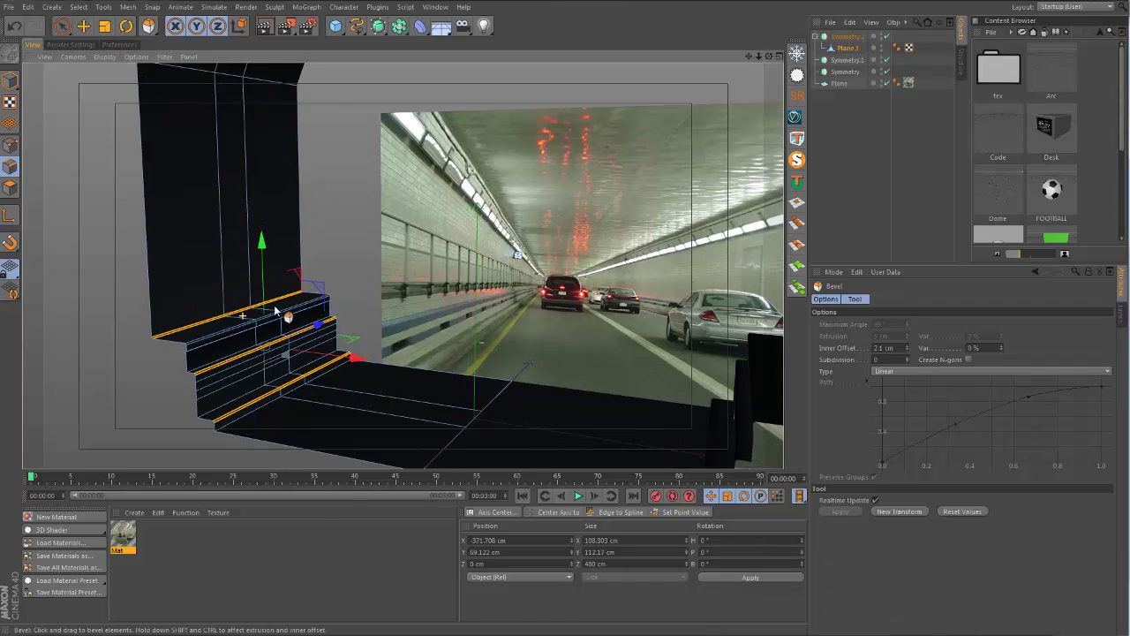
pyautogui.scroll(1, 284, 339)
pyautogui.scroll(1, 251, 362)
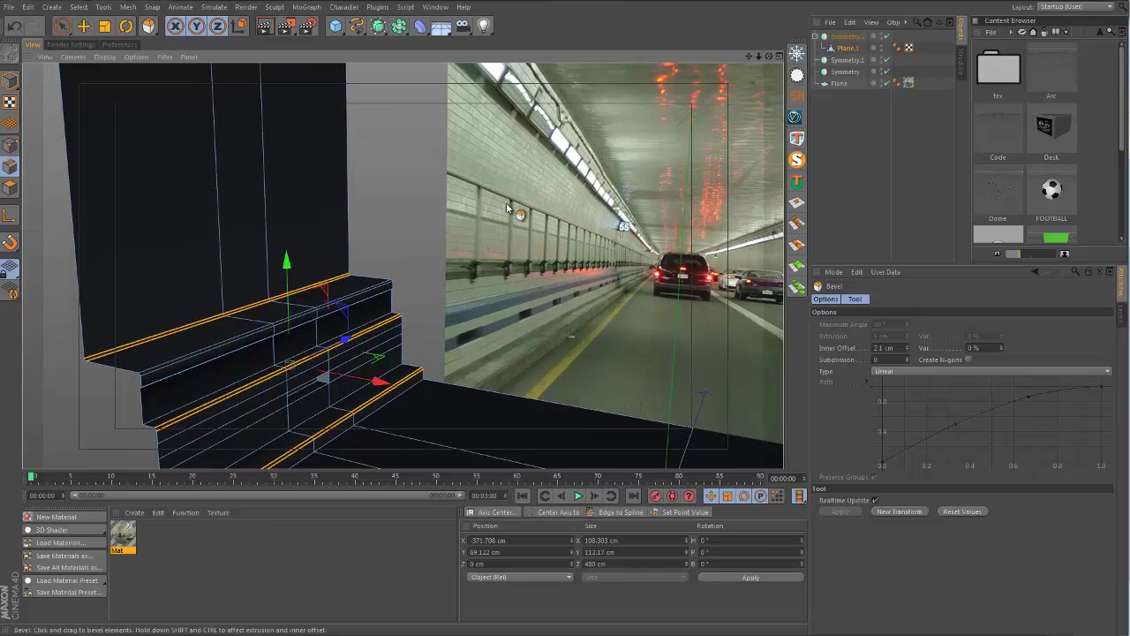
# Leave the Bevel tool for Live Selection and add a cylinder primitive to the scene.
pyautogui.scroll(1, 241, 338)
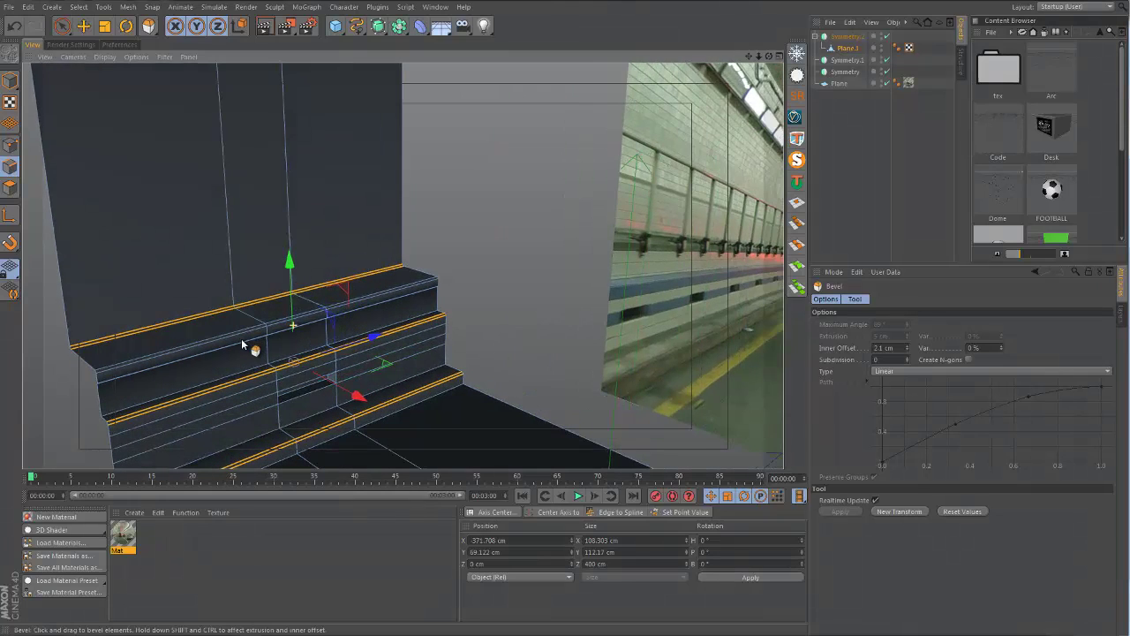
pyautogui.scroll(1, 251, 340)
pyautogui.keyDown('alt'); pyautogui.moveTo(256, 341); pyautogui.dragTo(257, 326); pyautogui.keyUp('alt')
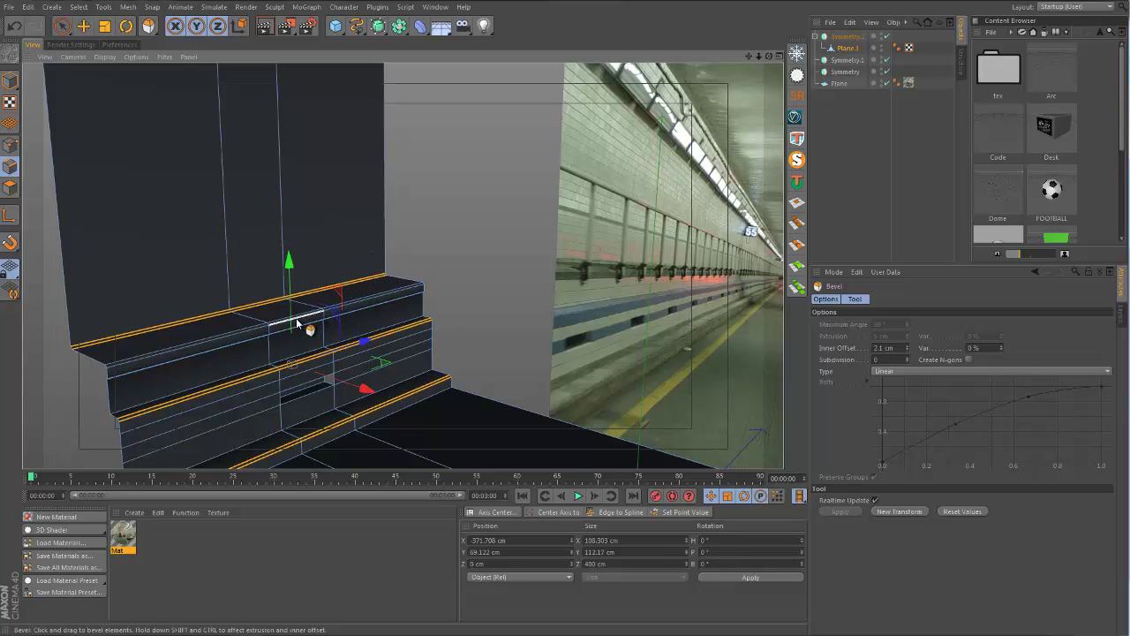
pyautogui.keyDown('alt'); pyautogui.moveTo(386, 313); pyautogui.dragTo(381, 335); pyautogui.keyUp('alt')
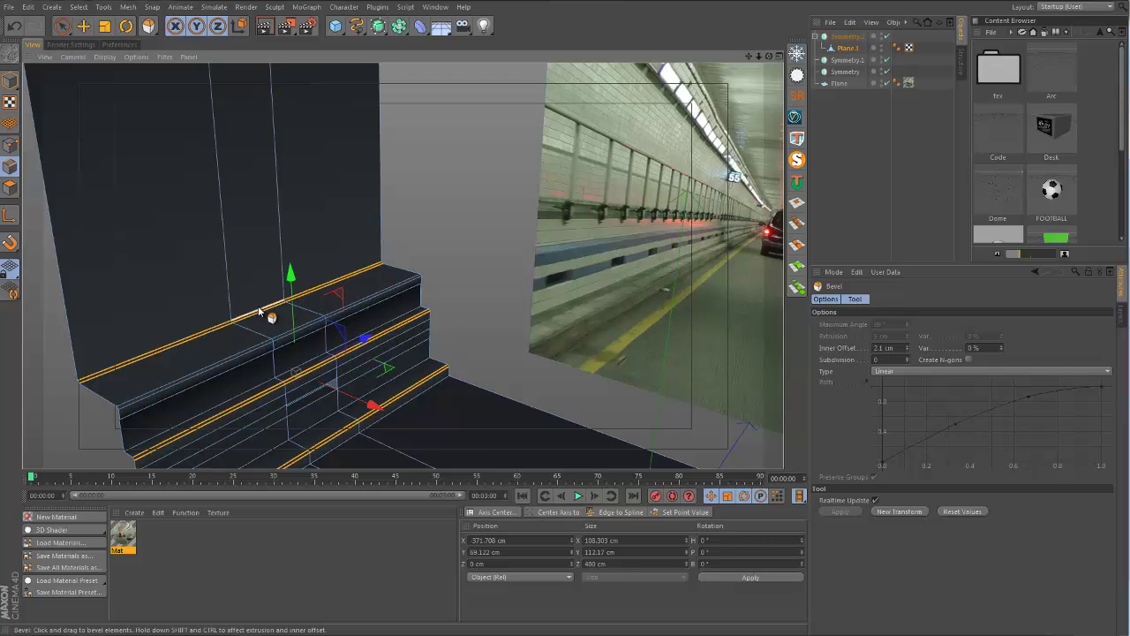
pyautogui.click(62, 26)
pyautogui.keyDown('alt'); pyautogui.moveTo(273, 293); pyautogui.dragTo(349, 313); pyautogui.keyUp('alt')
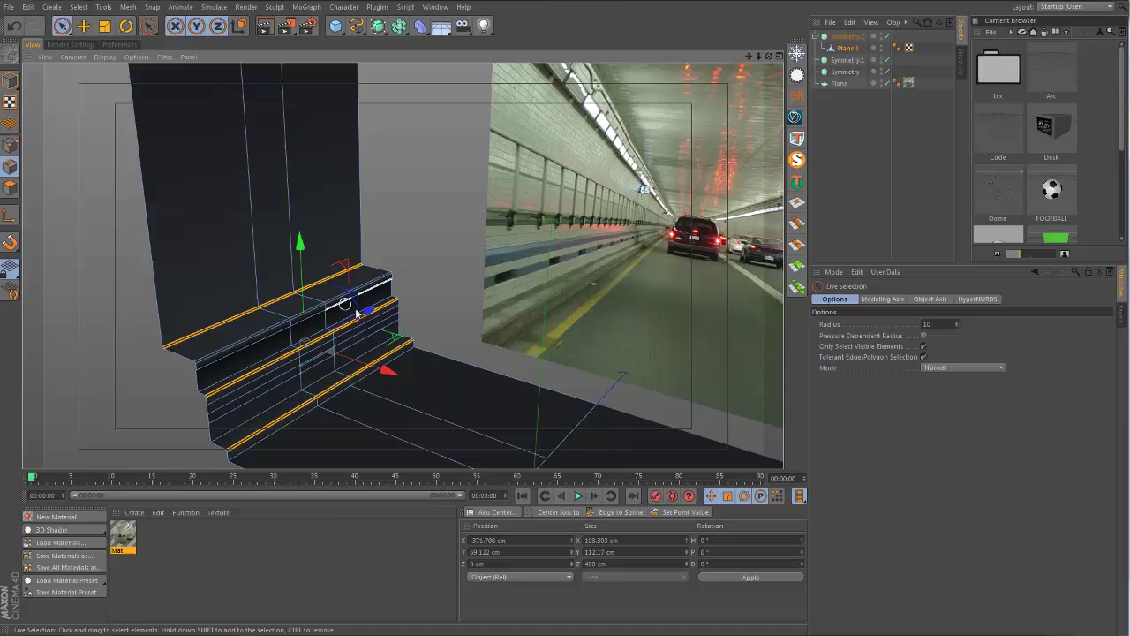
pyautogui.click(335, 25)
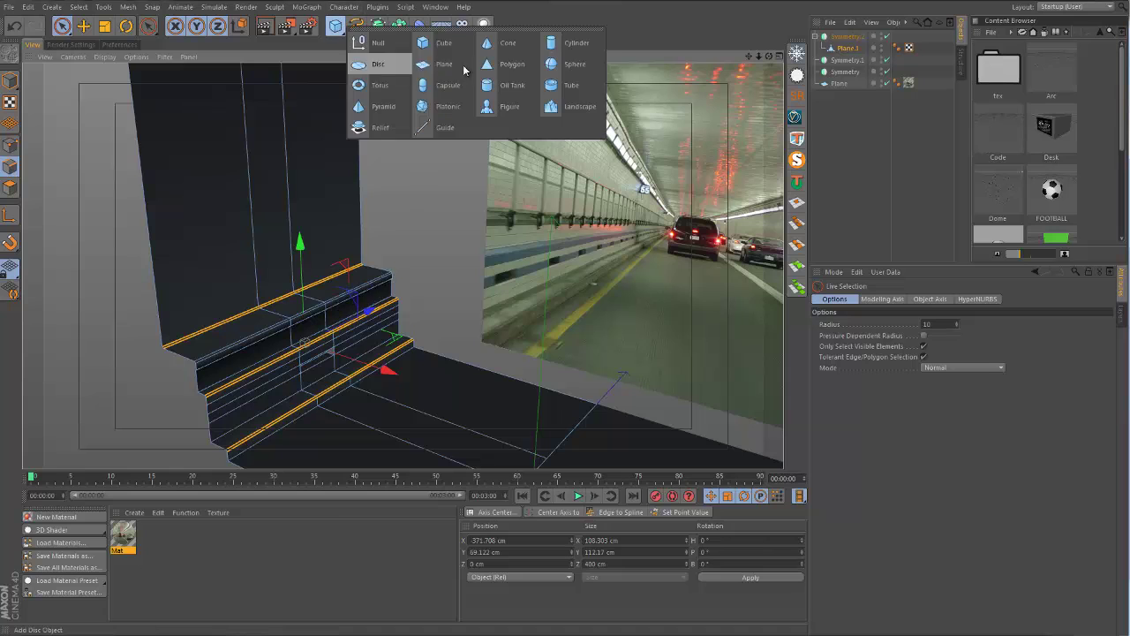
pyautogui.click(578, 44)
pyautogui.keyDown('alt'); pyautogui.moveTo(519, 343); pyautogui.dragTo(396, 336); pyautogui.keyUp('alt')
pyautogui.keyDown('alt'); pyautogui.moveTo(343, 318); pyautogui.dragTo(383, 305, button='right'); pyautogui.keyUp('alt')
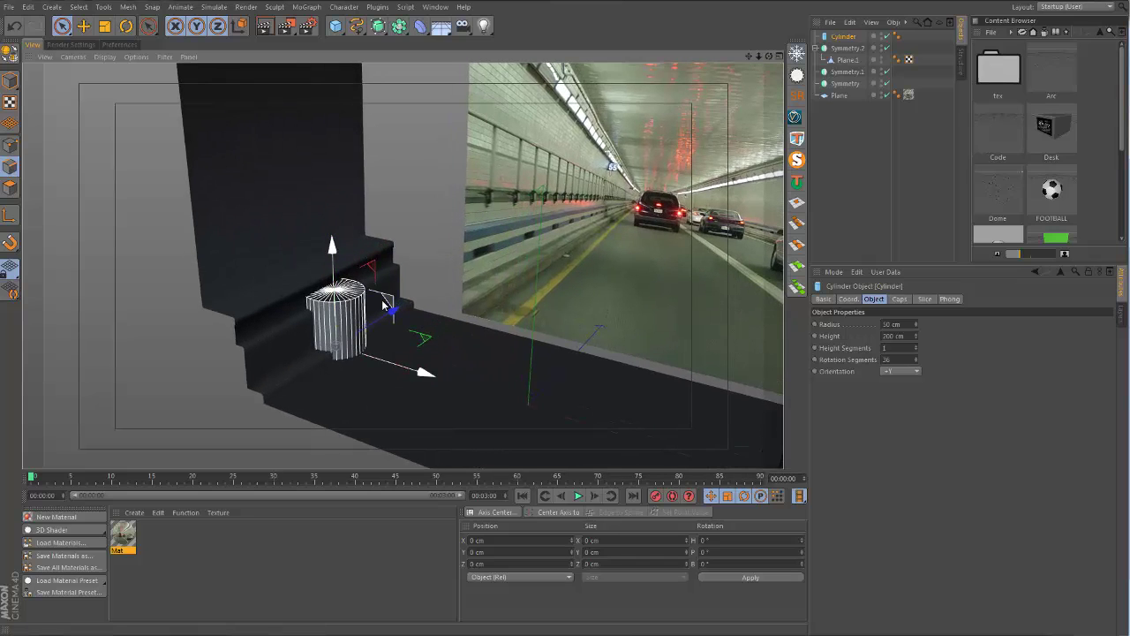
# Set the viewport display to Gouraud shading with lines.
pyautogui.press('n')
pyautogui.press('b')
pyautogui.keyDown('alt'); pyautogui.moveTo(366, 295); pyautogui.dragTo(282, 279); pyautogui.keyUp('alt')
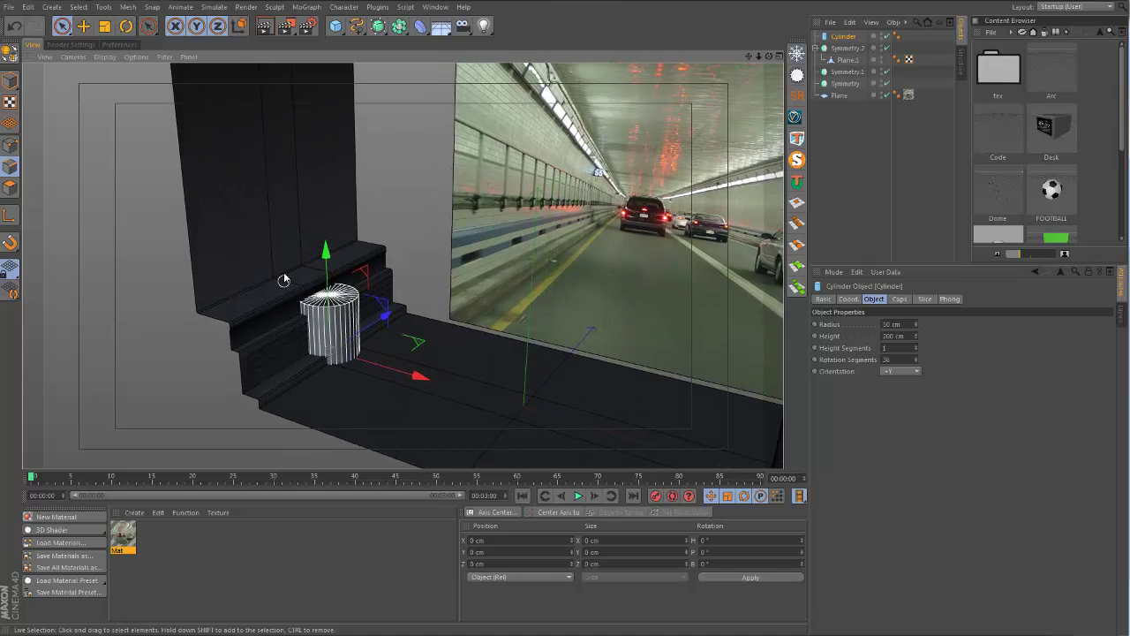
pyautogui.click(113, 57)
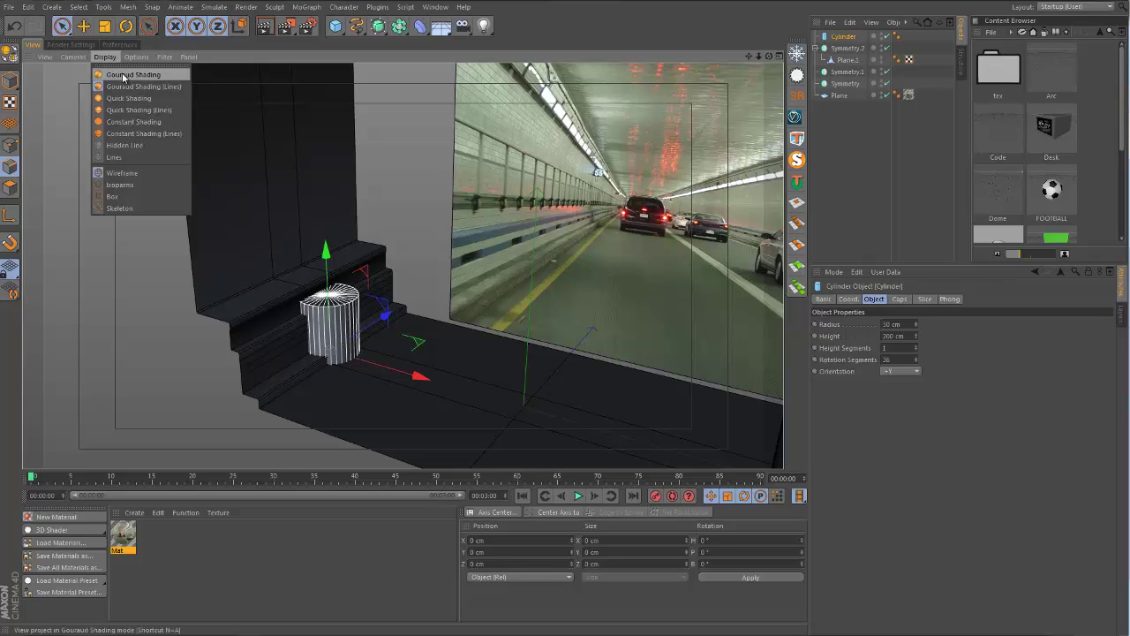
pyautogui.click(262, 162)
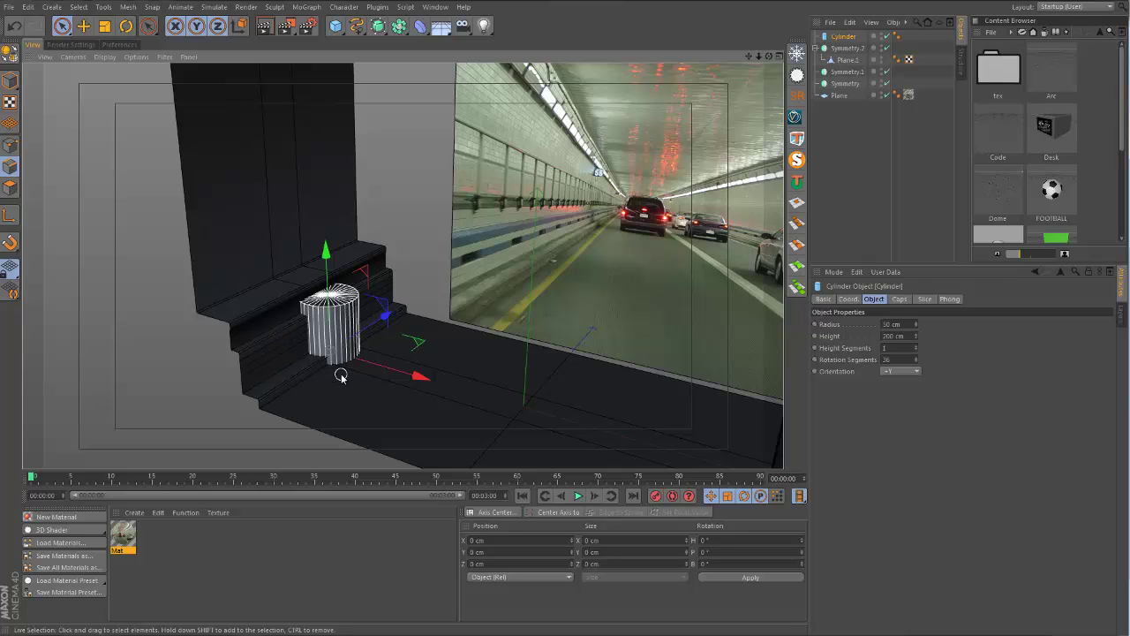
# Change the project's default object color to 80% Gray.
pyautogui.hotkey('ctrl', 'd')
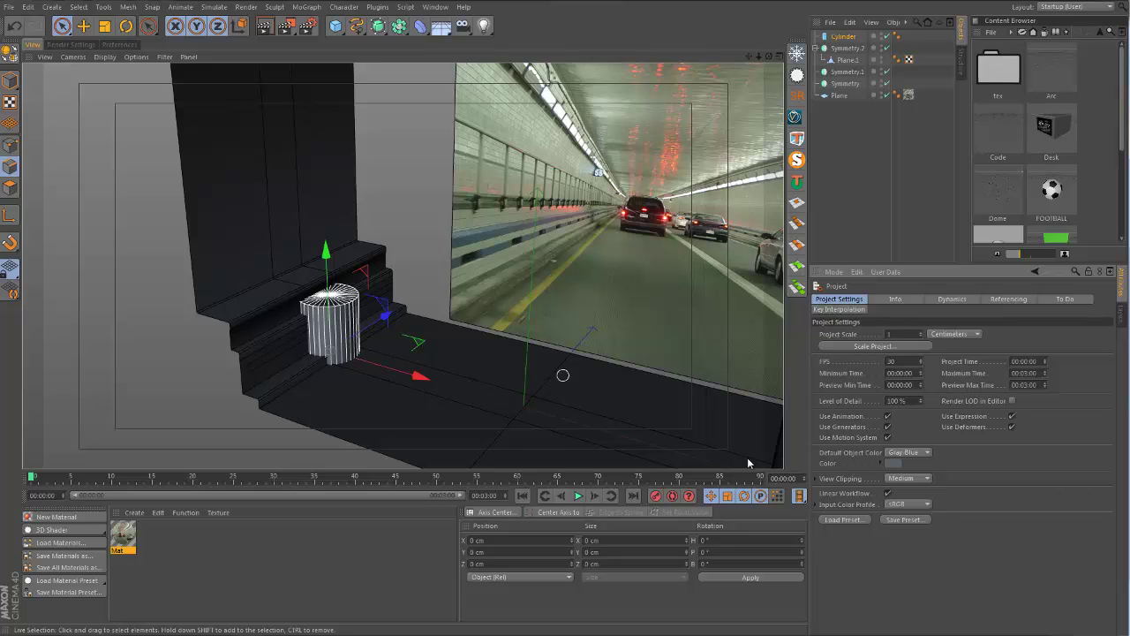
pyautogui.click(905, 455)
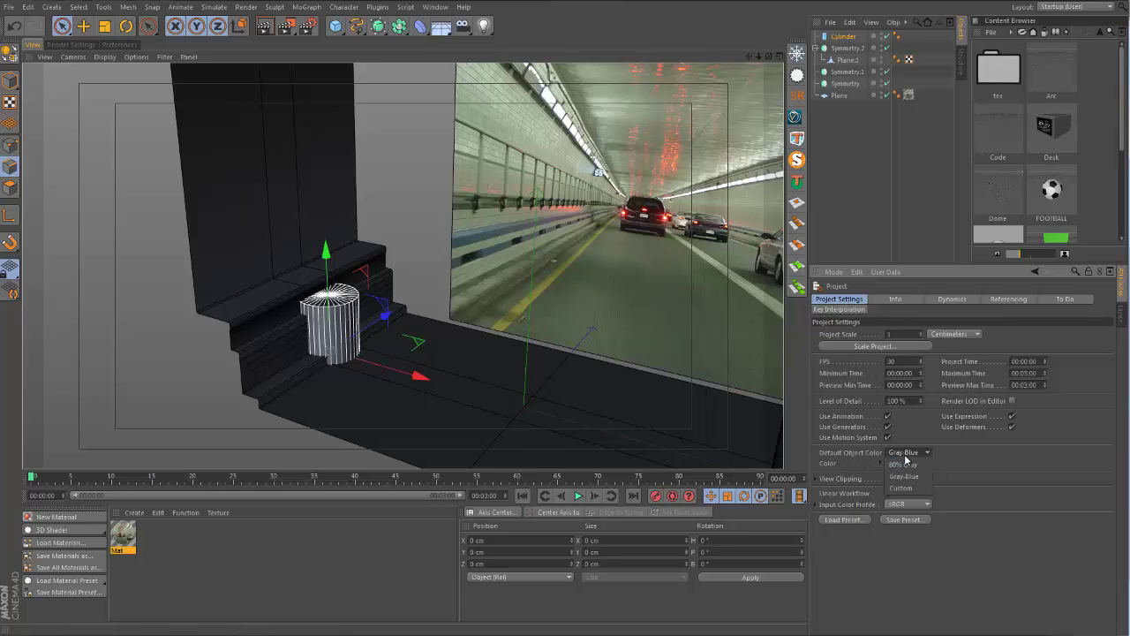
pyautogui.click(902, 464)
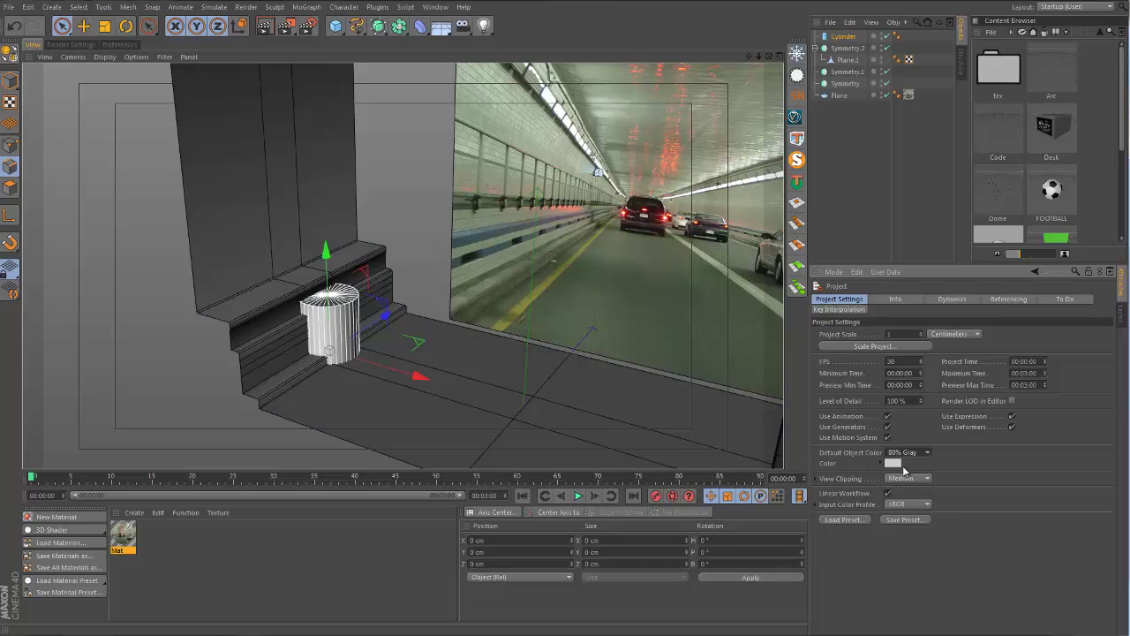
# Set the cylinder's rotation segments to 12.
pyautogui.keyDown('alt'); pyautogui.moveTo(271, 378); pyautogui.dragTo(256, 349); pyautogui.keyUp('alt')
pyautogui.click(325, 378)
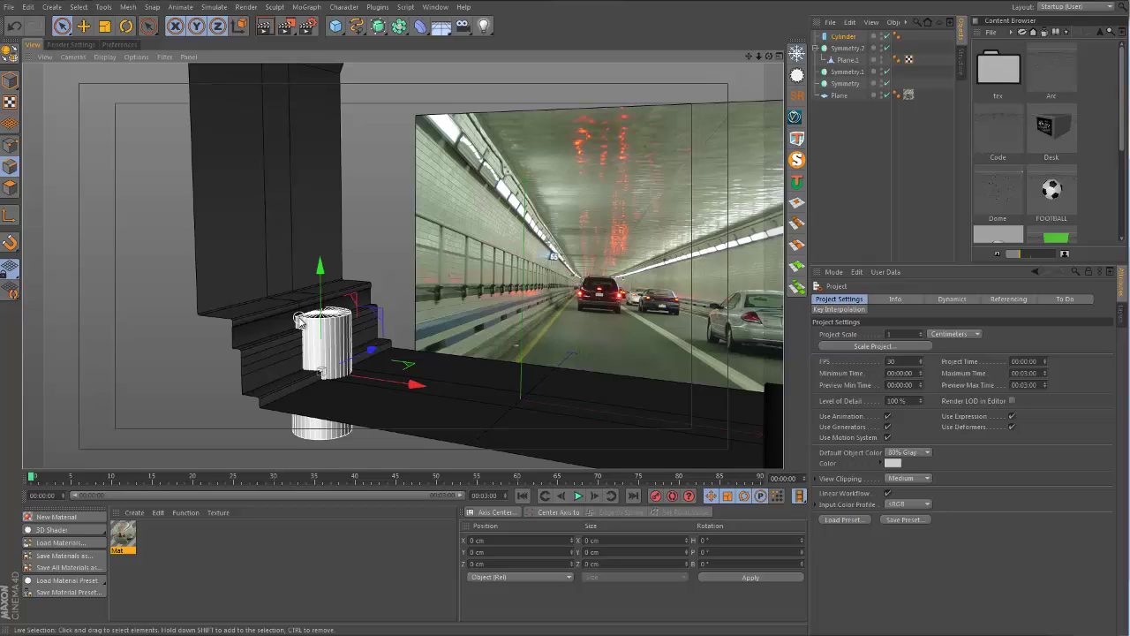
pyautogui.keyDown('alt'); pyautogui.moveTo(392, 366); pyautogui.dragTo(344, 340, button='middle'); pyautogui.keyUp('alt')
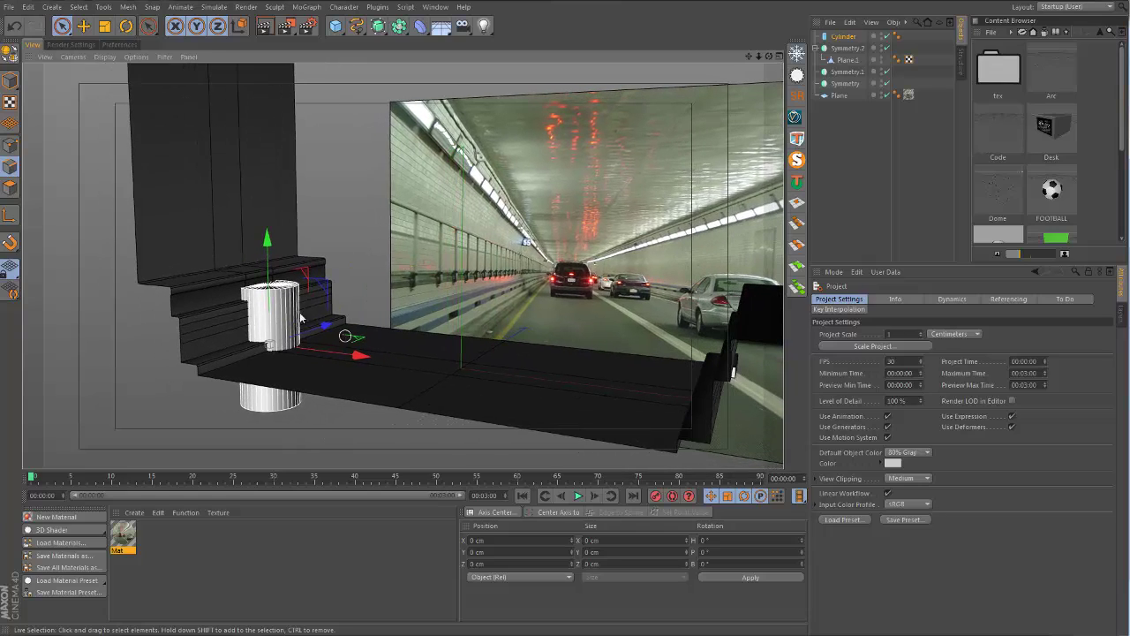
pyautogui.keyDown('alt'); pyautogui.moveTo(300, 318); pyautogui.dragTo(269, 323); pyautogui.keyUp('alt')
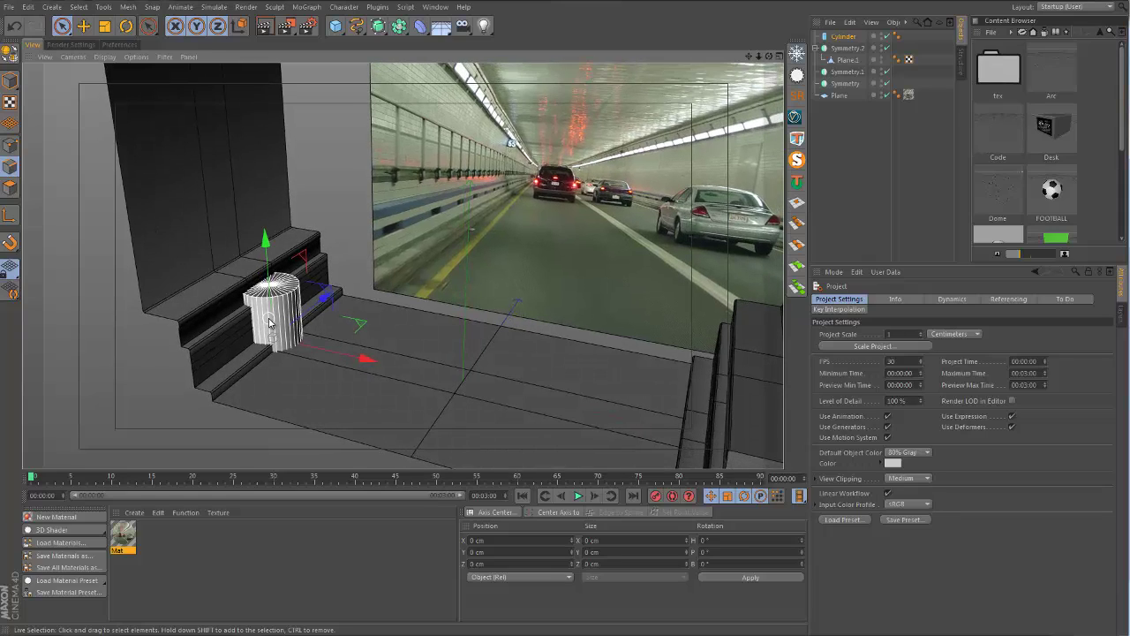
pyautogui.keyDown('alt'); pyautogui.moveTo(159, 277); pyautogui.dragTo(233, 287, button='right'); pyautogui.keyUp('alt')
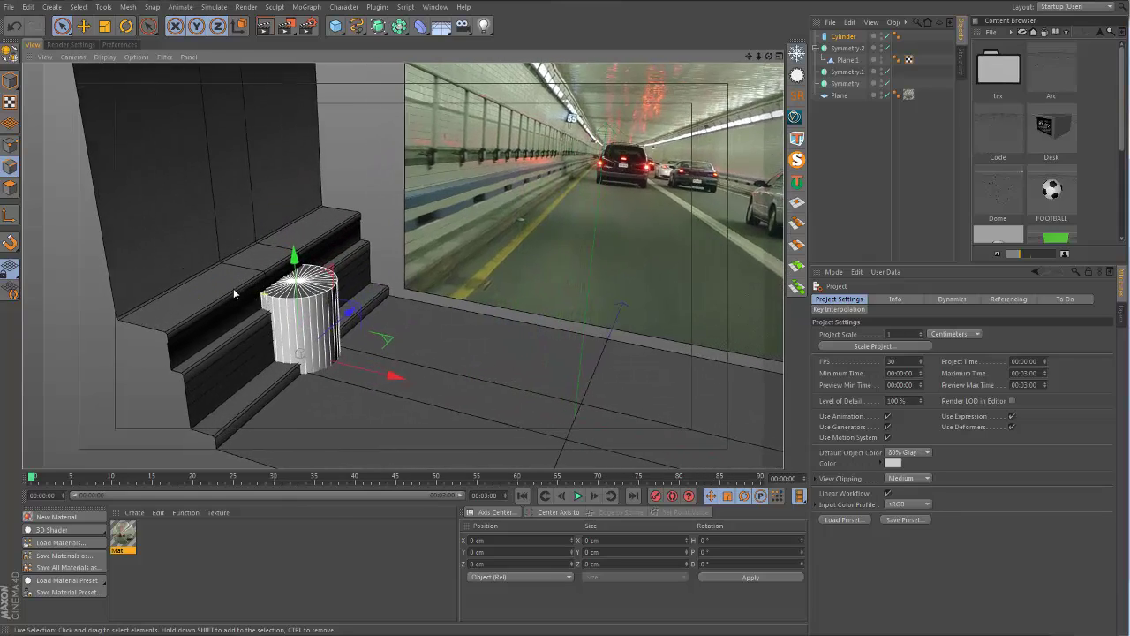
pyautogui.keyDown('alt'); pyautogui.moveTo(233, 288); pyautogui.dragTo(343, 375); pyautogui.keyUp('alt')
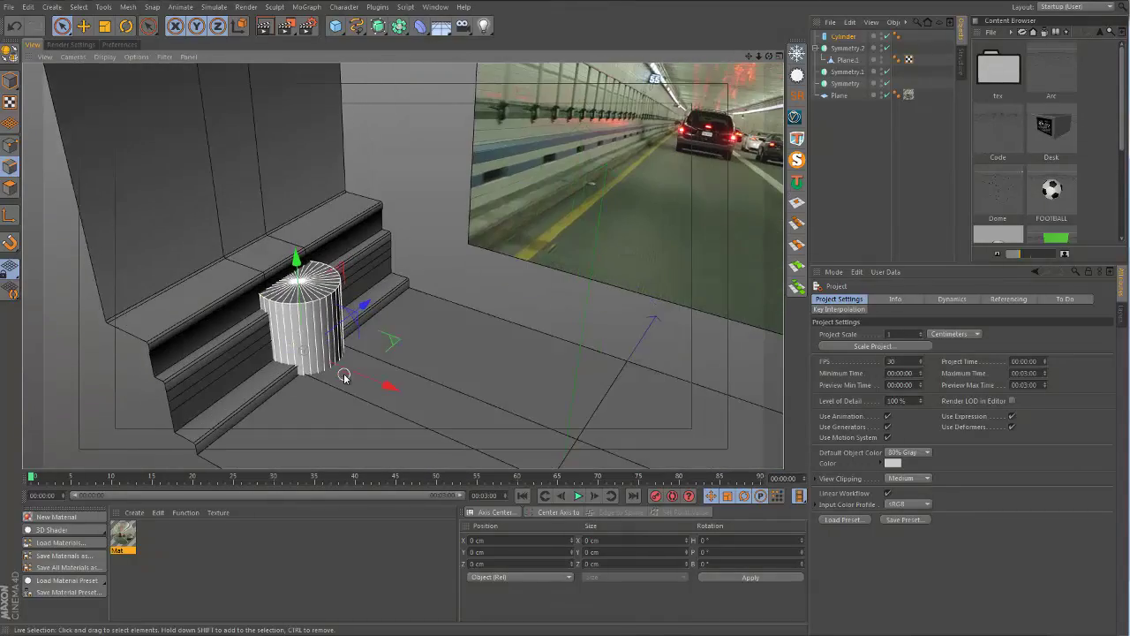
pyautogui.click(843, 38)
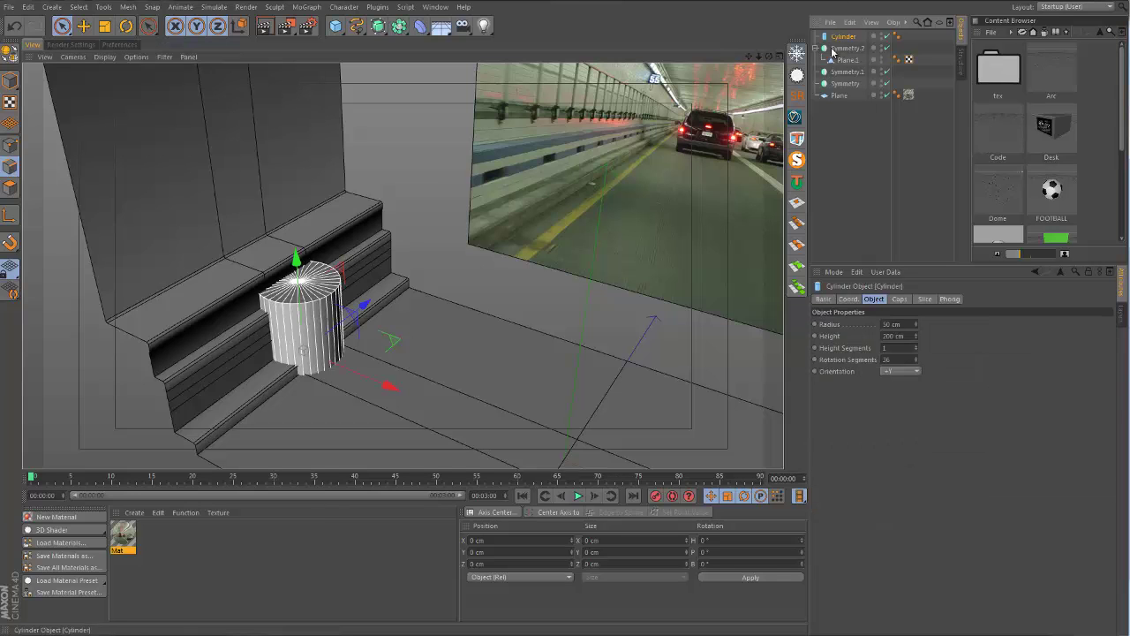
pyautogui.keyDown('alt'); pyautogui.moveTo(494, 220); pyautogui.dragTo(430, 252); pyautogui.keyUp('alt')
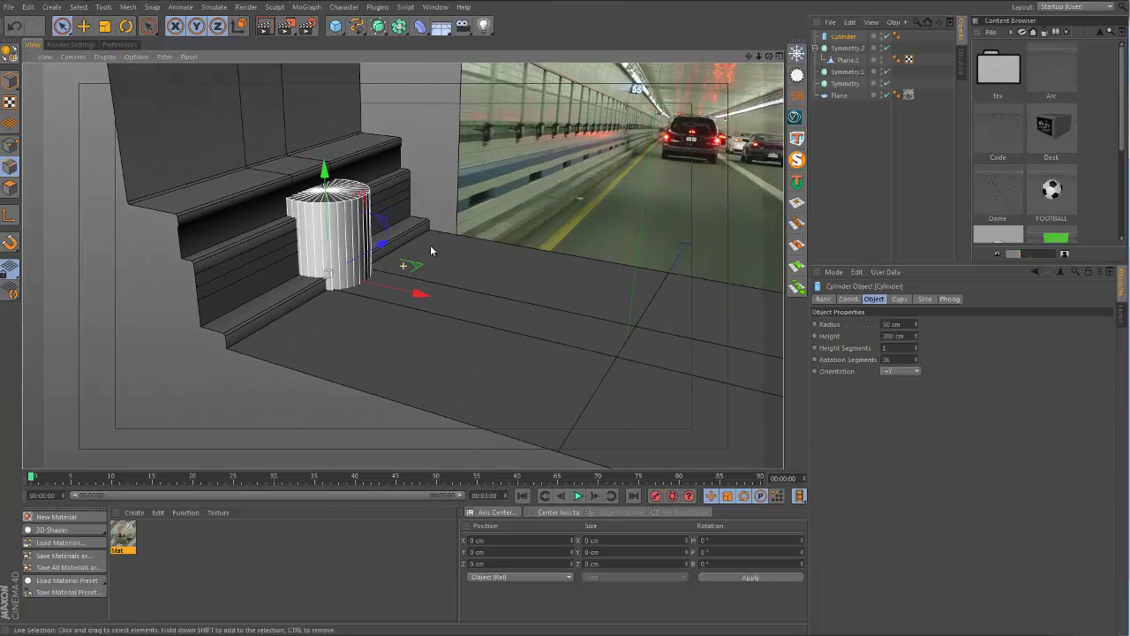
pyautogui.doubleClick(909, 357)
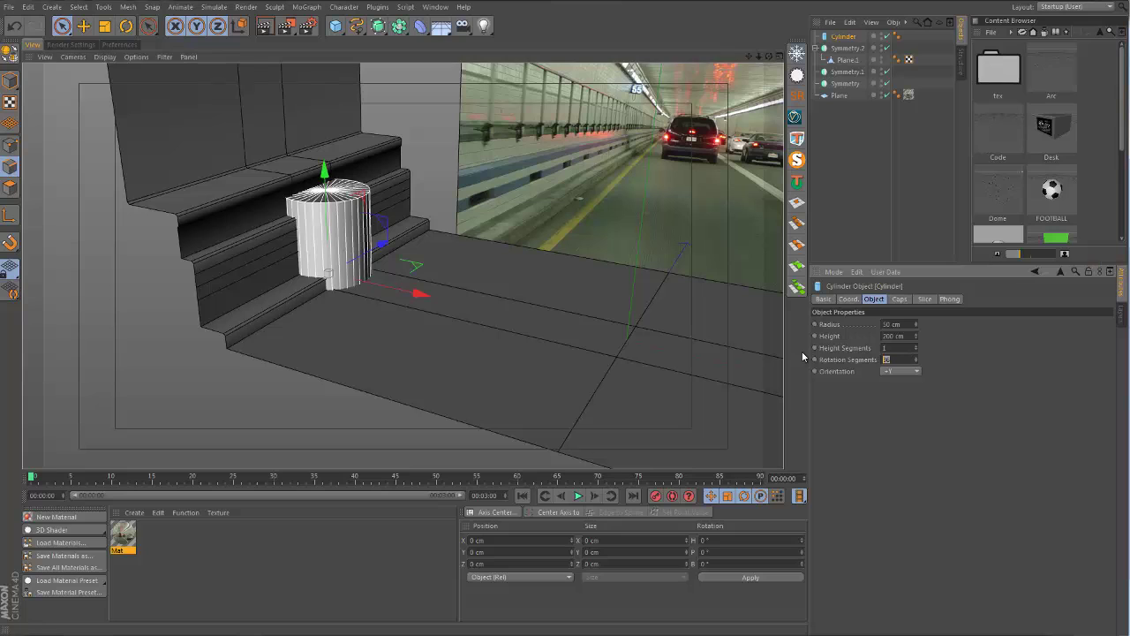
pyautogui.write('12')
pyautogui.press('Return')
# Thin the cylinder by reducing its radius to 5 cm and adjusting it to 7.5 cm.
pyautogui.keyDown('alt'); pyautogui.moveTo(344, 274); pyautogui.dragTo(353, 304); pyautogui.keyUp('alt')
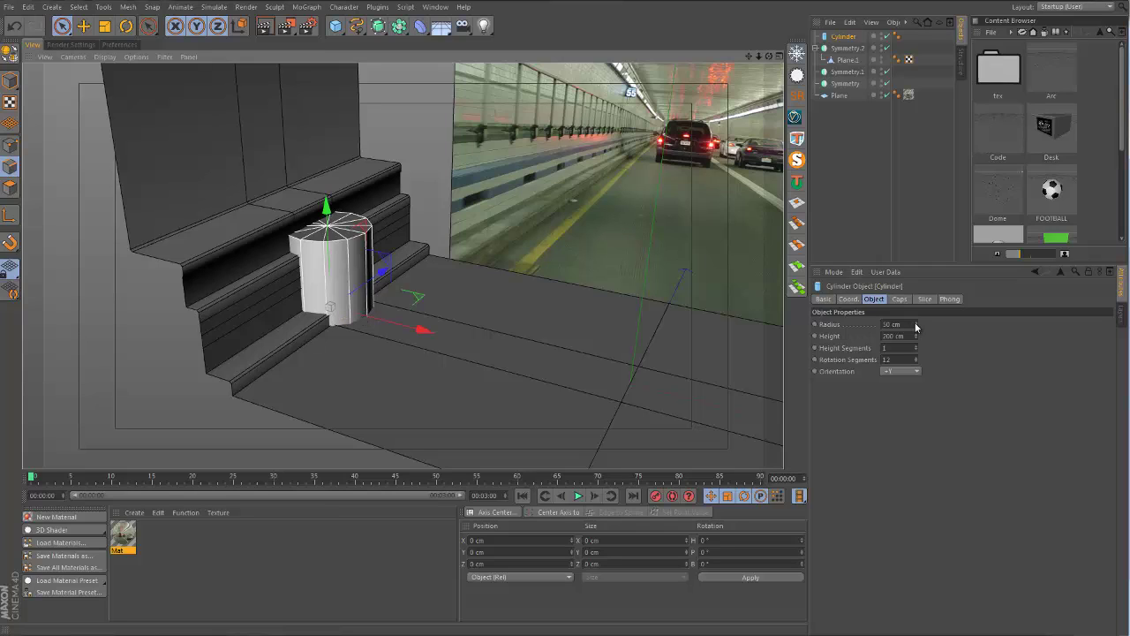
pyautogui.moveTo(914, 322); pyautogui.dragTo(916, 322)
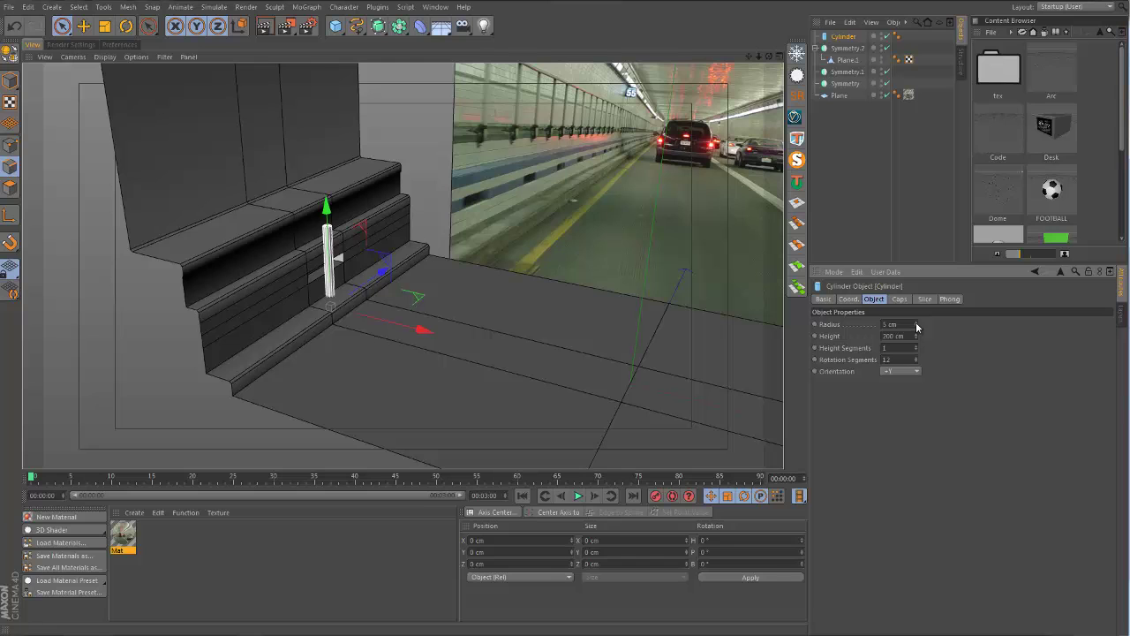
pyautogui.keyDown('alt'); pyautogui.moveTo(369, 268); pyautogui.dragTo(302, 342); pyautogui.keyUp('alt')
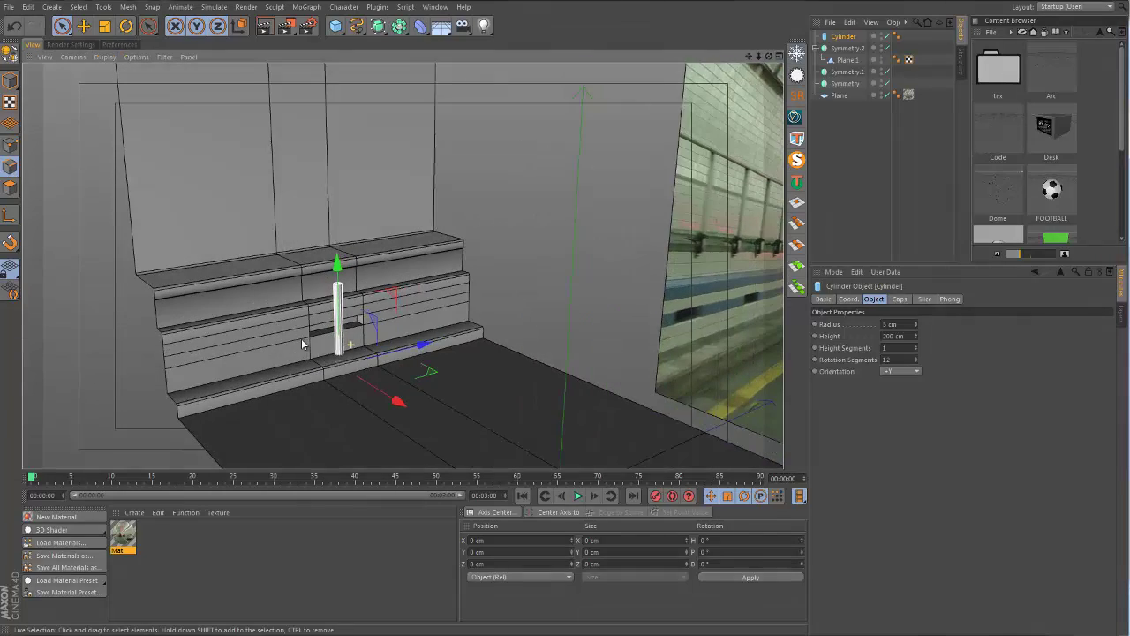
pyautogui.click(915, 324)
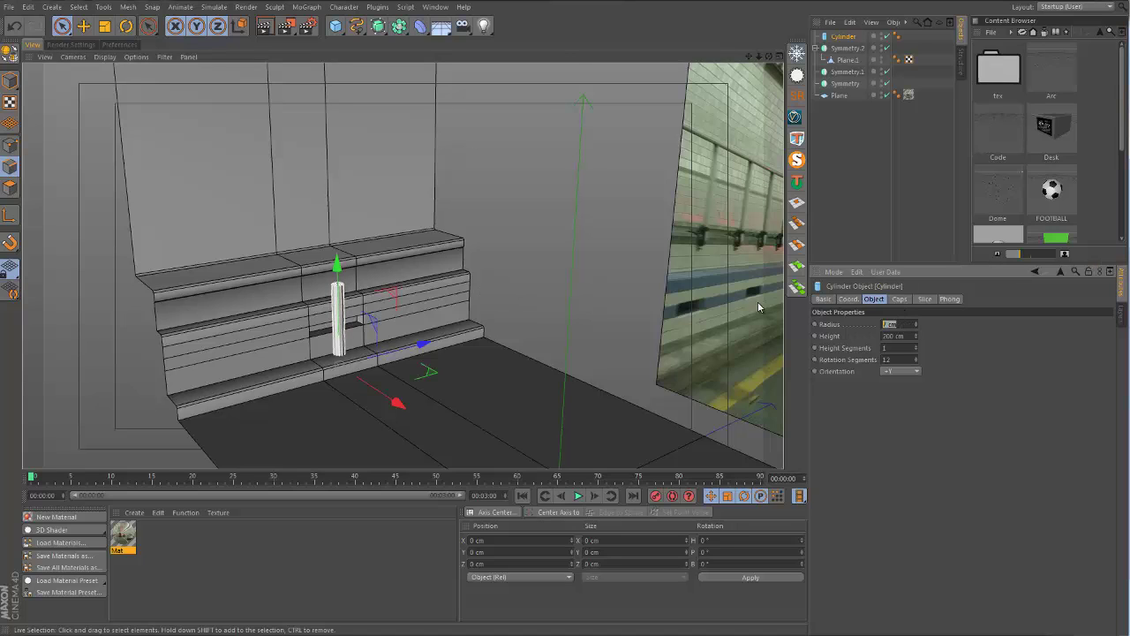
pyautogui.write('4')
pyautogui.press('Return')
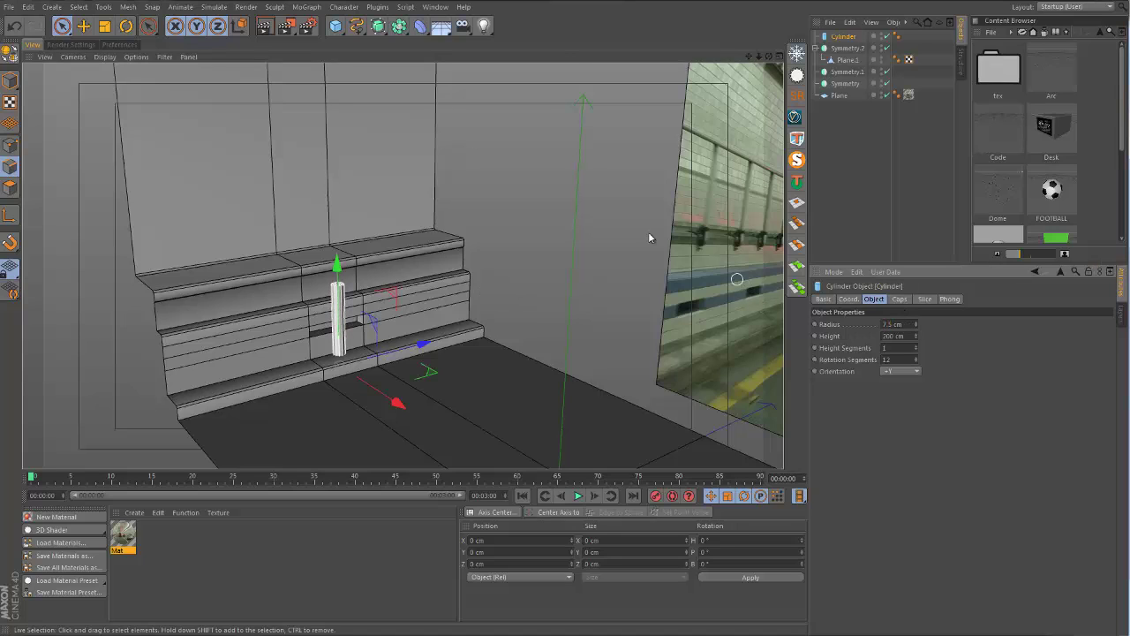
# Raise the cylinder up to the level of the top ledge and set its radius to 6 cm.
pyautogui.moveTo(353, 245); pyautogui.dragTo(515, 230)
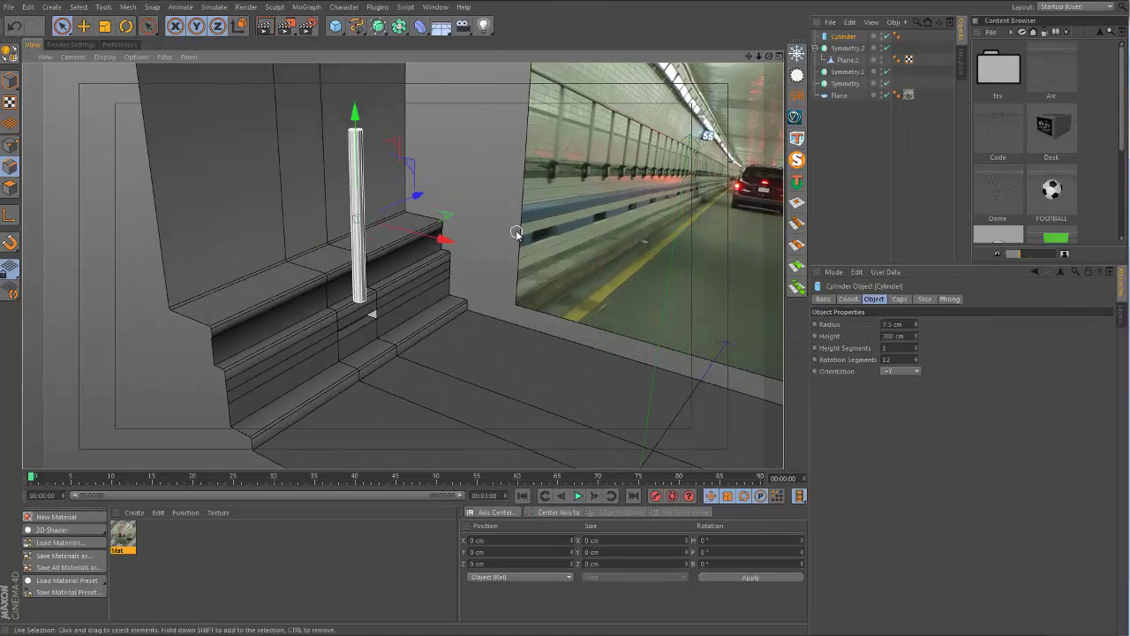
pyautogui.click(893, 324)
pyautogui.write('6')
pyautogui.press('Return')
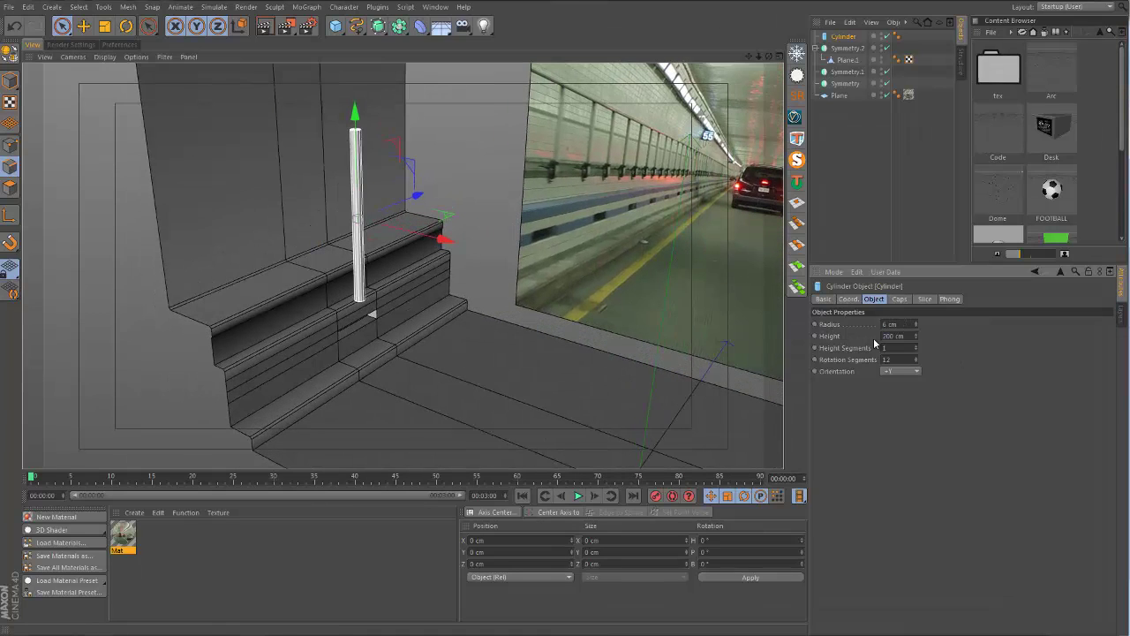
# Fine-tune the cylinder's position so its base stands on the top ledge beside the wall.
pyautogui.moveTo(368, 303)
pyautogui.keyDown('alt'); pyautogui.mouseDown()
pyautogui.moveTo(308, 305)
pyautogui.moveTo(414, 313)
pyautogui.moveTo(300, 295)
pyautogui.moveTo(328, 335)
pyautogui.moveTo(368, 314)
pyautogui.moveTo(317, 292)
pyautogui.moveTo(377, 311)
pyautogui.moveTo(339, 318)
pyautogui.moveTo(315, 346)
pyautogui.moveTo(361, 297)
pyautogui.mouseUp(); pyautogui.keyUp('alt')
pyautogui.keyDown('alt'); pyautogui.moveTo(352, 256); pyautogui.dragTo(343, 333); pyautogui.keyUp('alt')
pyautogui.keyDown('alt'); pyautogui.moveTo(363, 334); pyautogui.dragTo(432, 296, button='right'); pyautogui.keyUp('alt')
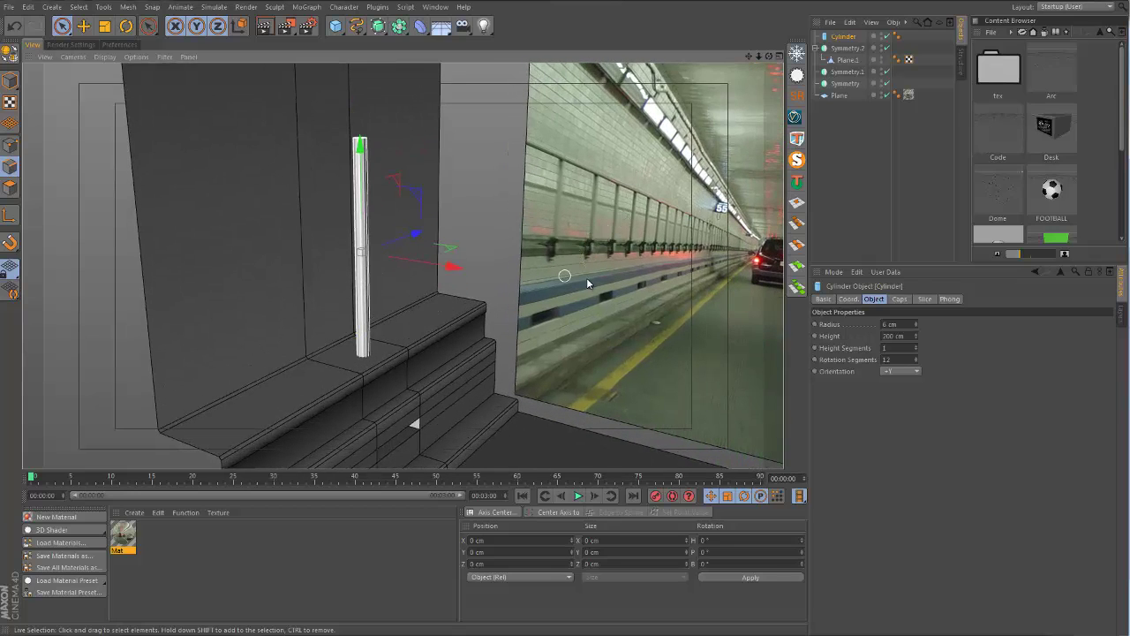
pyautogui.keyDown('alt'); pyautogui.moveTo(378, 340); pyautogui.dragTo(371, 221); pyautogui.keyUp('alt')
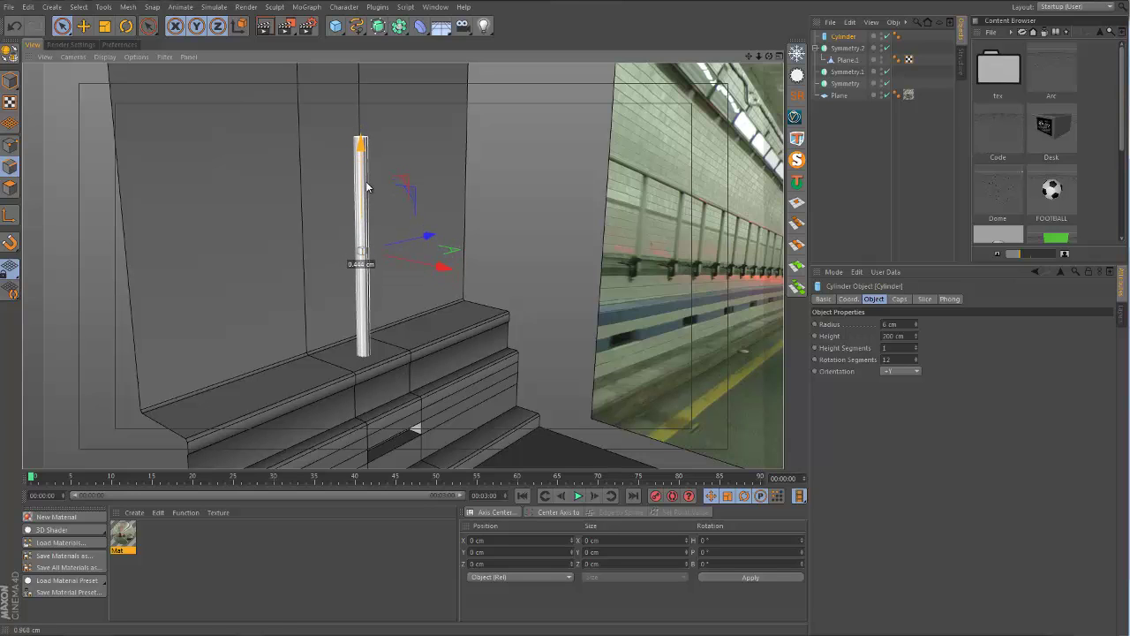
pyautogui.keyDown('alt'); pyautogui.moveTo(368, 187); pyautogui.dragTo(339, 230); pyautogui.keyUp('alt')
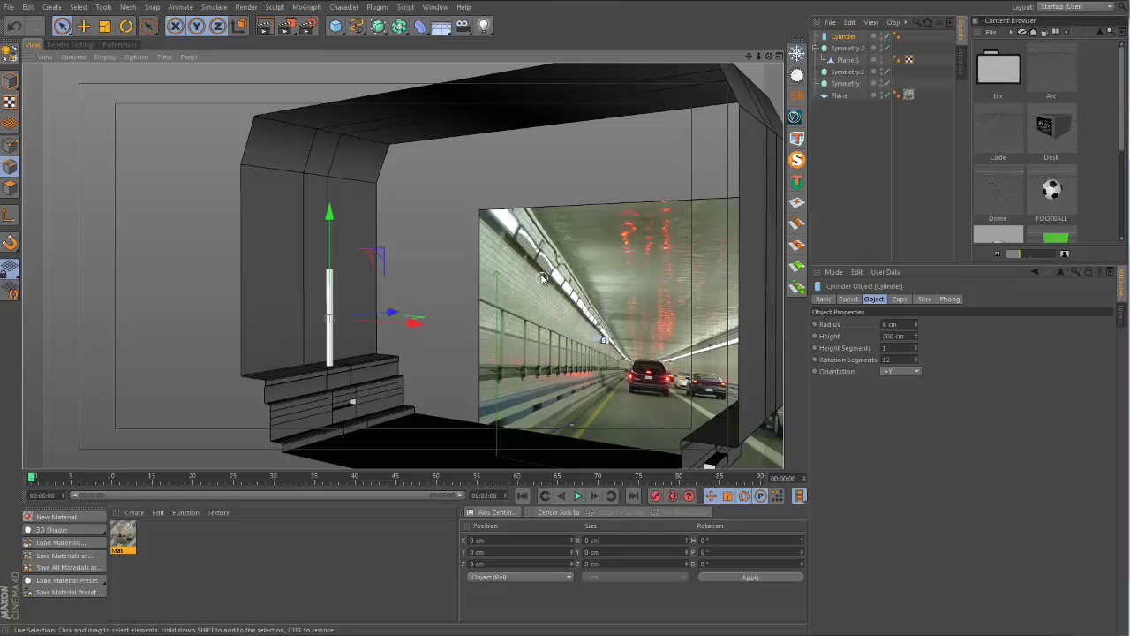
# Shorten the cylinder to a height of 184 cm and lower it so its base sits on the top ledge.
pyautogui.keyDown('alt'); pyautogui.moveTo(334, 277); pyautogui.dragTo(352, 278, button='right'); pyautogui.keyUp('alt')
pyautogui.keyDown('alt'); pyautogui.moveTo(352, 278); pyautogui.dragTo(347, 303); pyautogui.keyUp('alt')
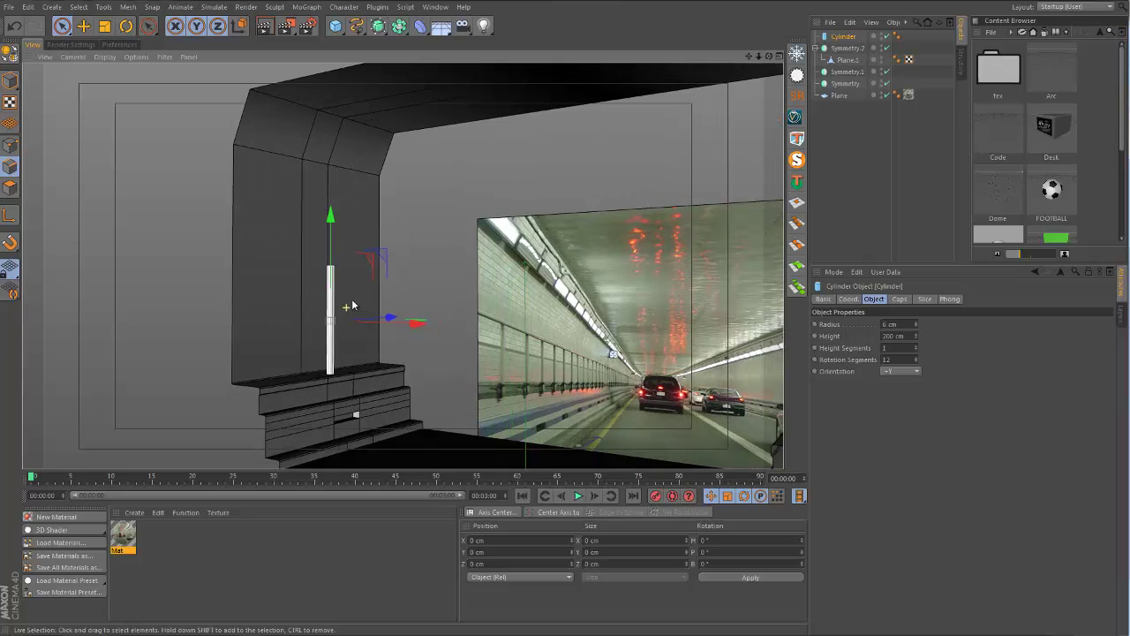
pyautogui.moveTo(916, 338); pyautogui.dragTo(918, 347)
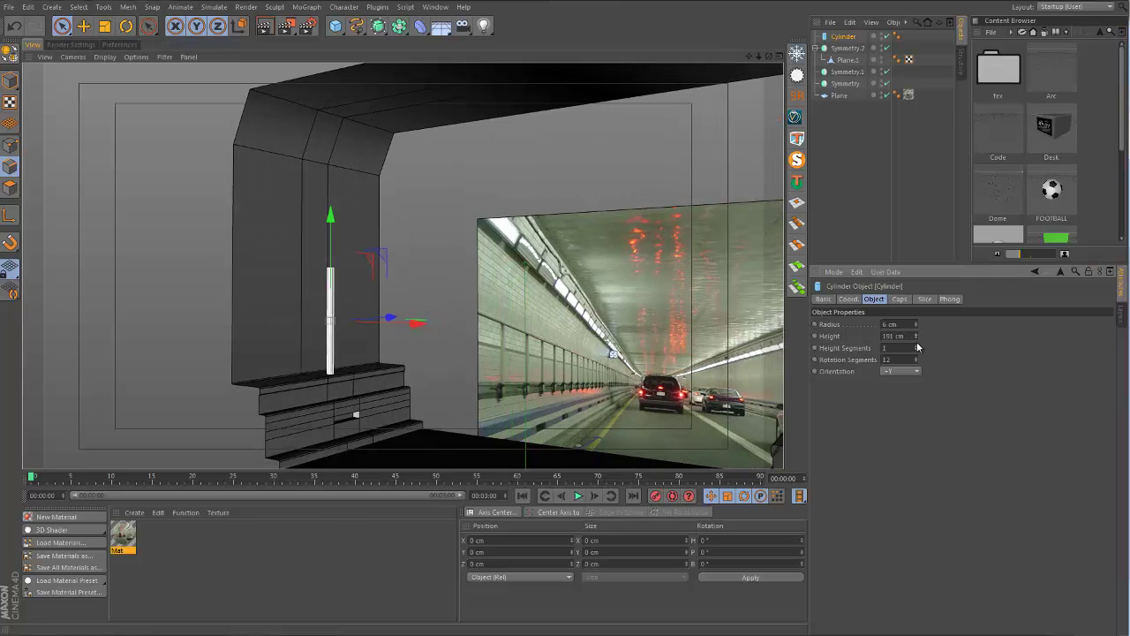
pyautogui.moveTo(331, 221); pyautogui.dragTo(334, 228)
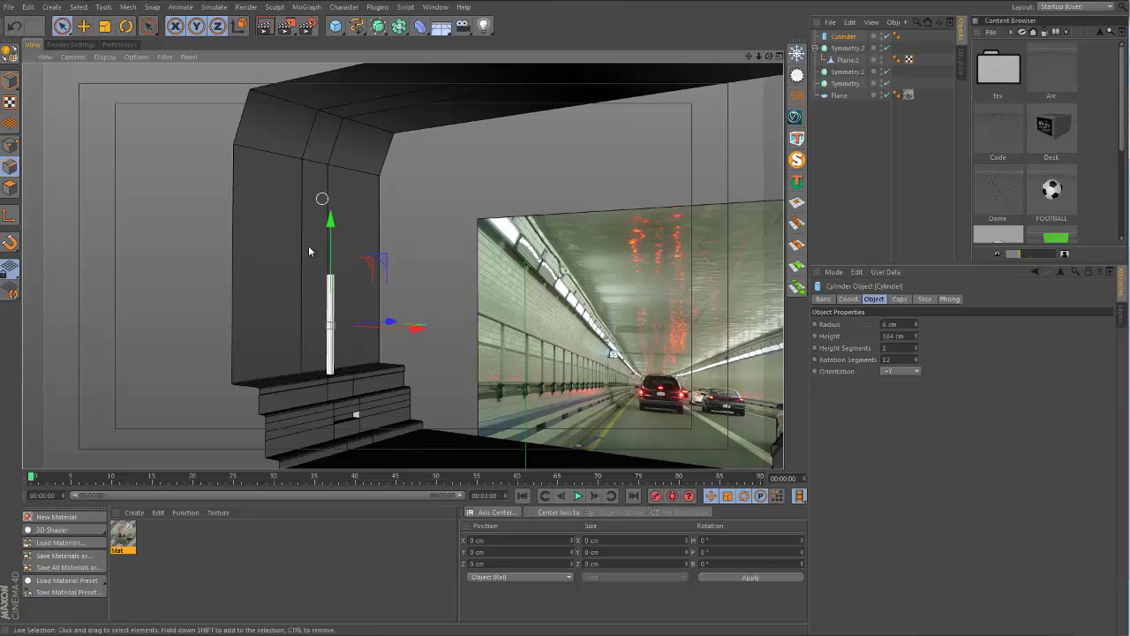
# Check the post against the reference railing and switch to the four-view layout.
pyautogui.scroll(2, 325, 333)
pyautogui.keyDown('alt'); pyautogui.moveTo(335, 340); pyautogui.dragTo(306, 354); pyautogui.keyUp('alt')
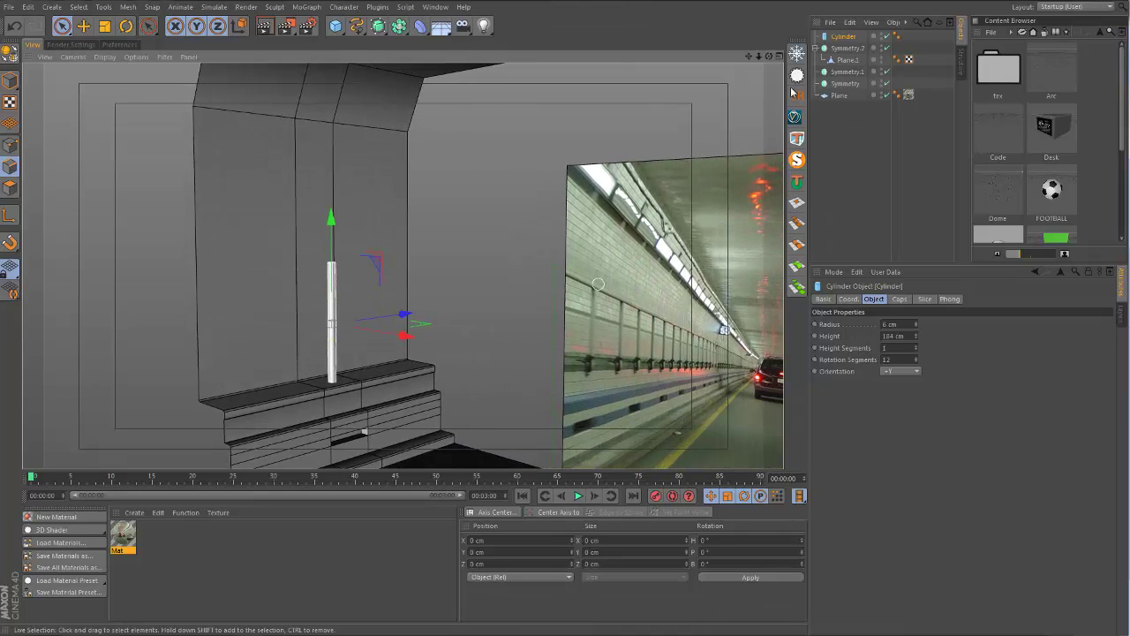
pyautogui.click(781, 56)
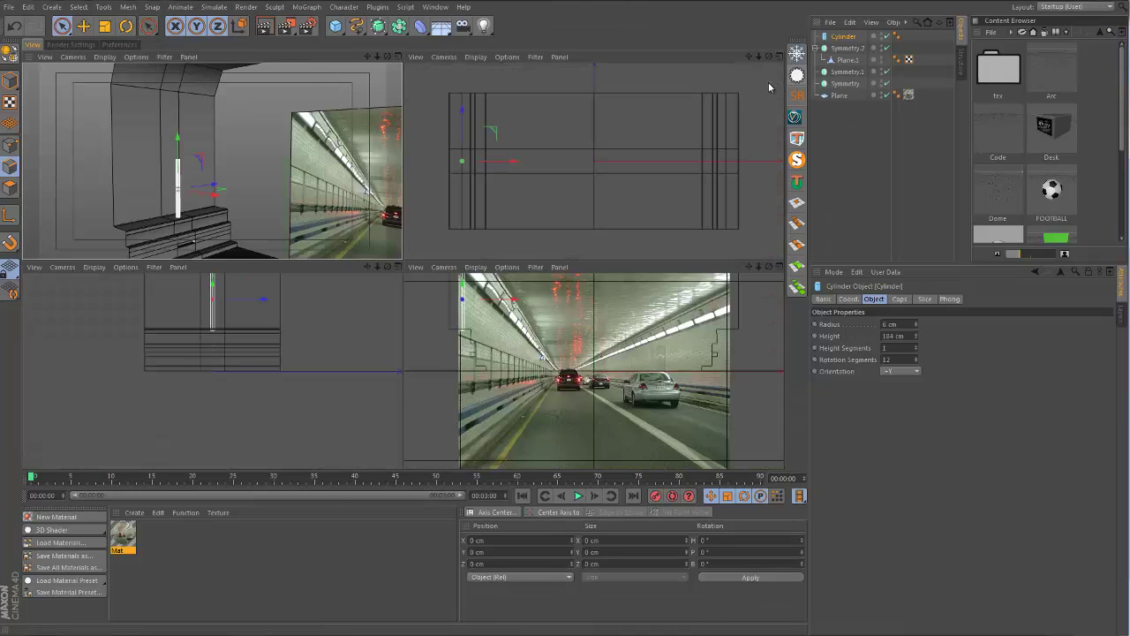
# In the enlarged front view, set the background reference image's transparency to 99%.
pyautogui.click(779, 268)
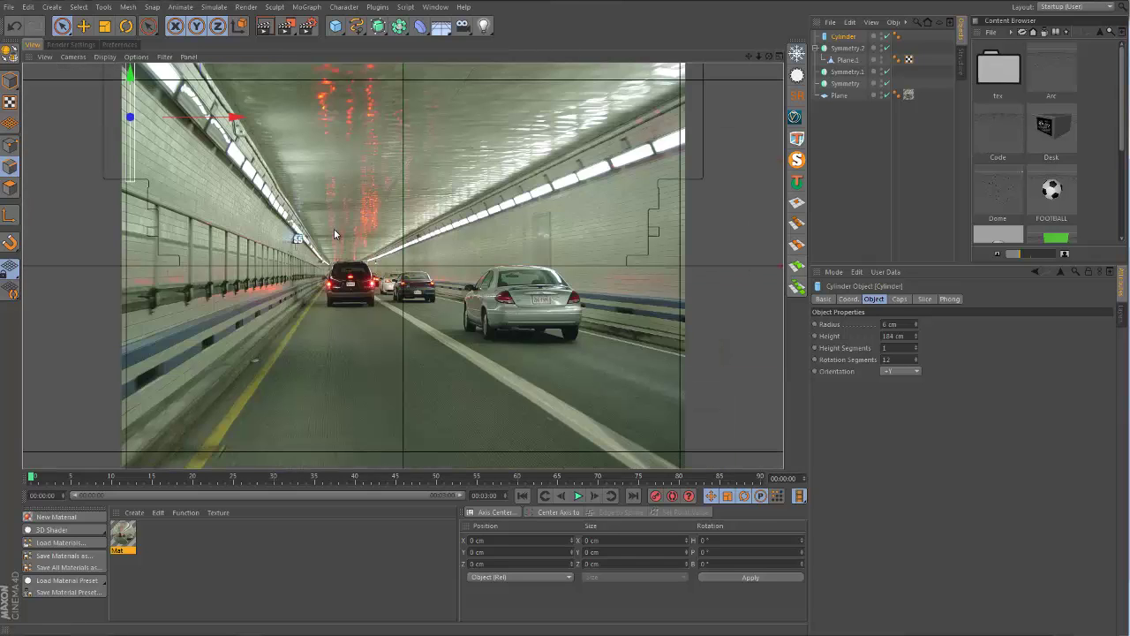
pyautogui.keyDown('alt'); pyautogui.moveTo(333, 229); pyautogui.dragTo(341, 294, button='middle'); pyautogui.keyUp('alt')
pyautogui.scroll(5, 196, 256)
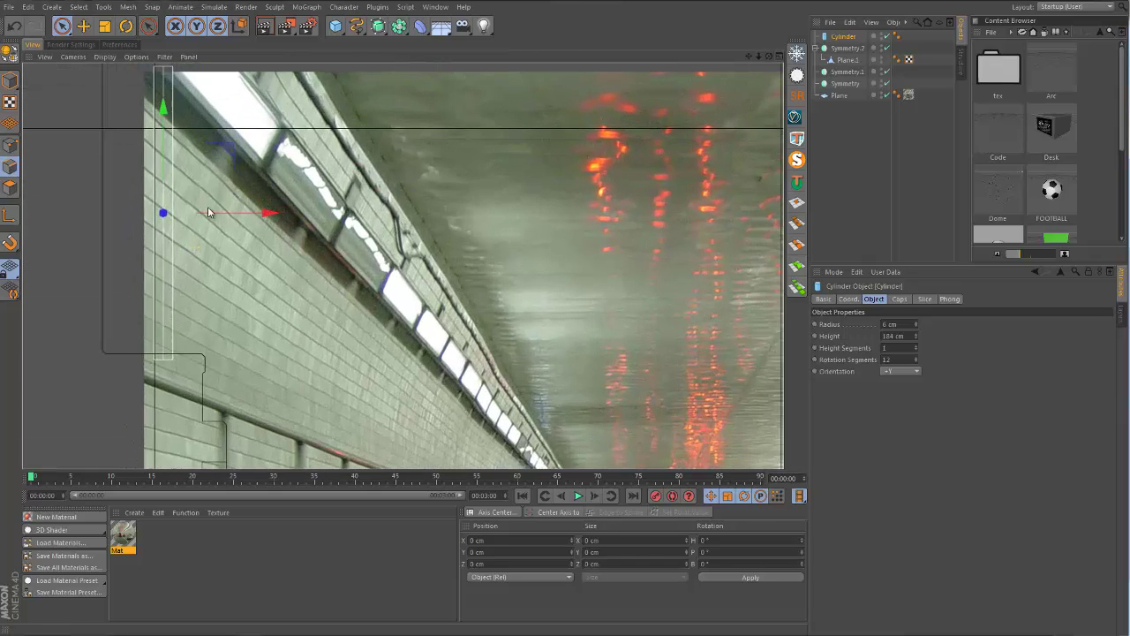
pyautogui.keyDown('alt'); pyautogui.moveTo(207, 209); pyautogui.dragTo(276, 263, button='middle'); pyautogui.keyUp('alt')
pyautogui.scroll(-1, 237, 262)
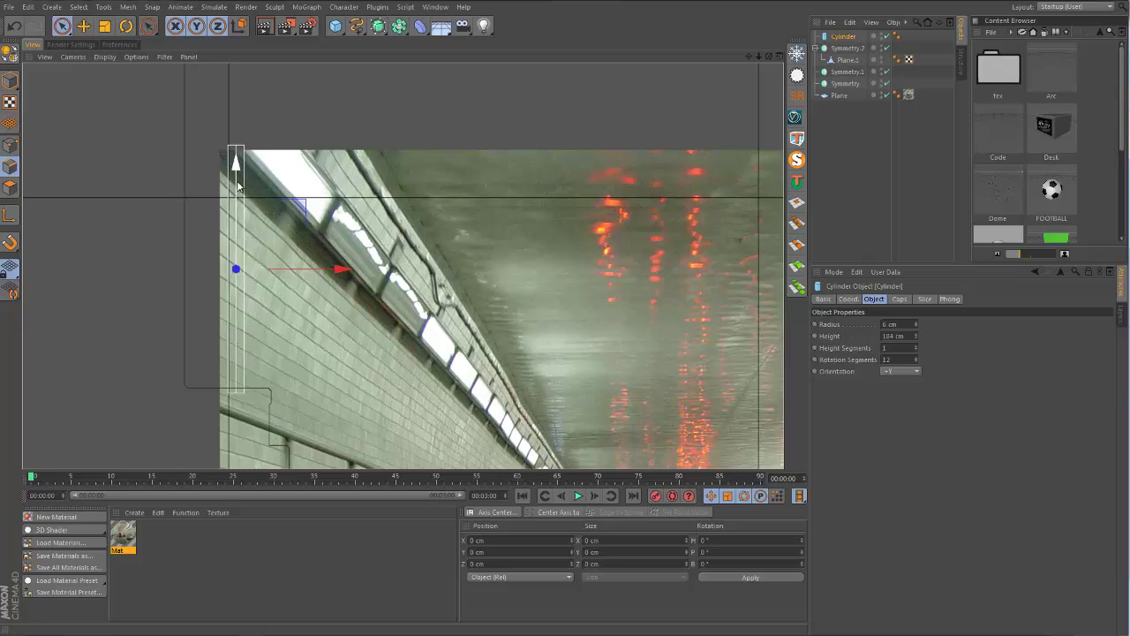
pyautogui.hotkey('shift', 'v')
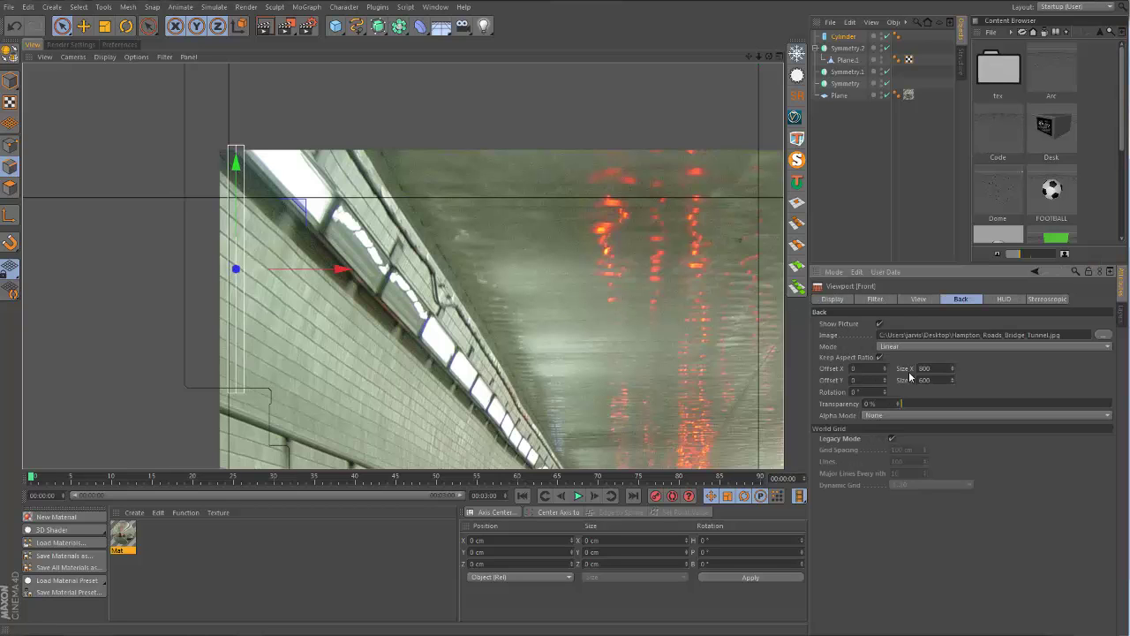
pyautogui.moveTo(909, 404); pyautogui.dragTo(1127, 415)
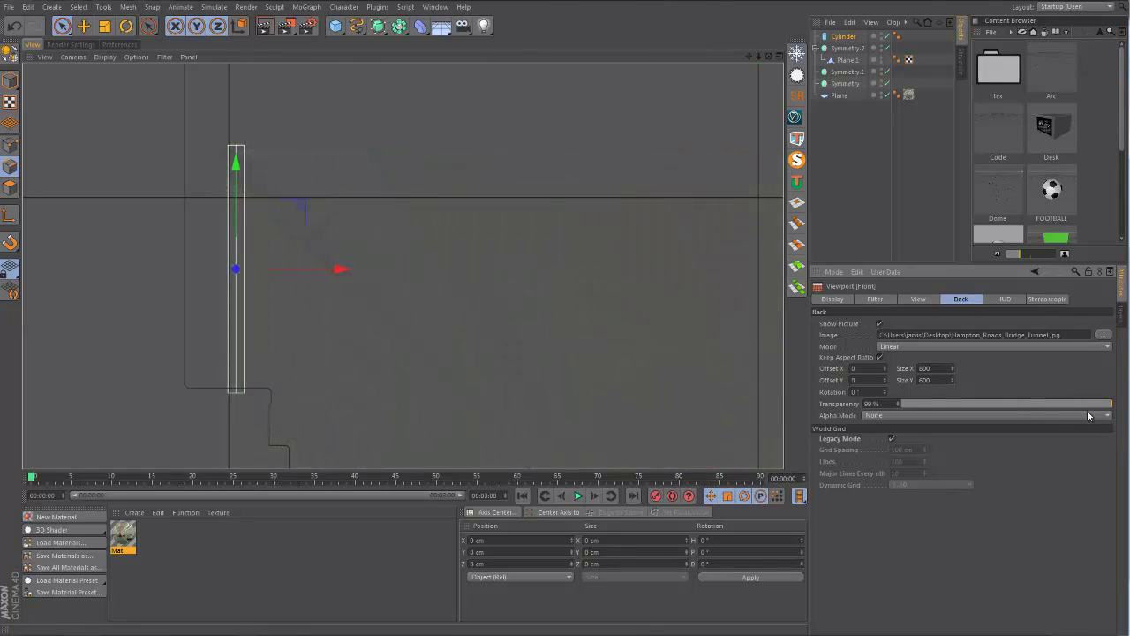
# Move the cylinder sideways away from the wall so it stands clear of the top ledge.
pyautogui.keyDown('alt'); pyautogui.moveTo(346, 360); pyautogui.dragTo(308, 383, button='middle'); pyautogui.keyUp('alt')
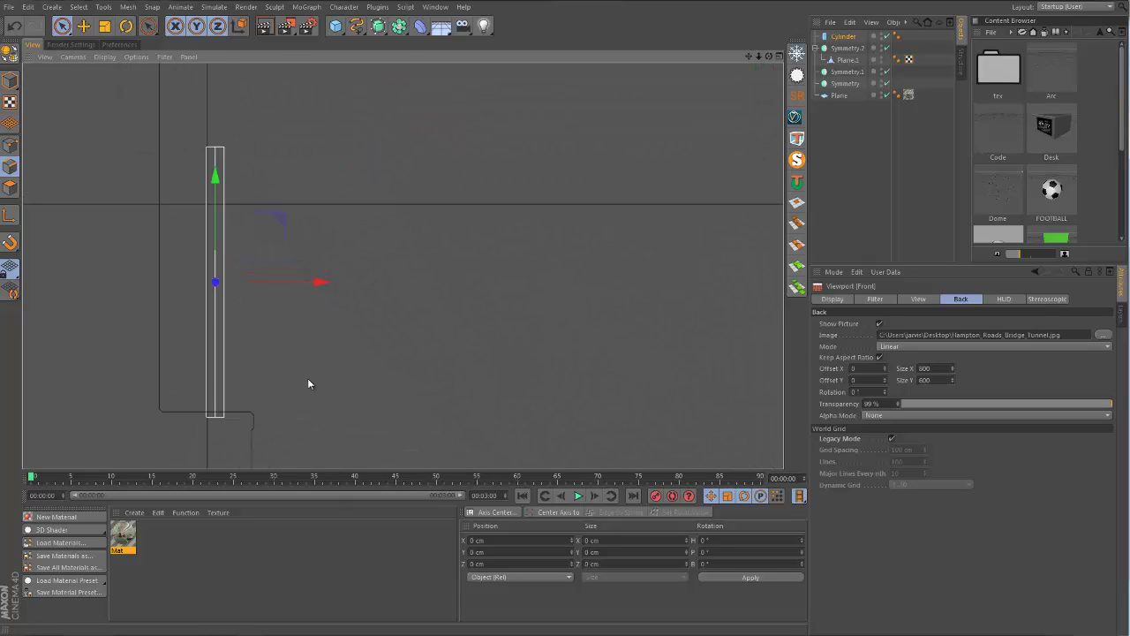
pyautogui.click(356, 26)
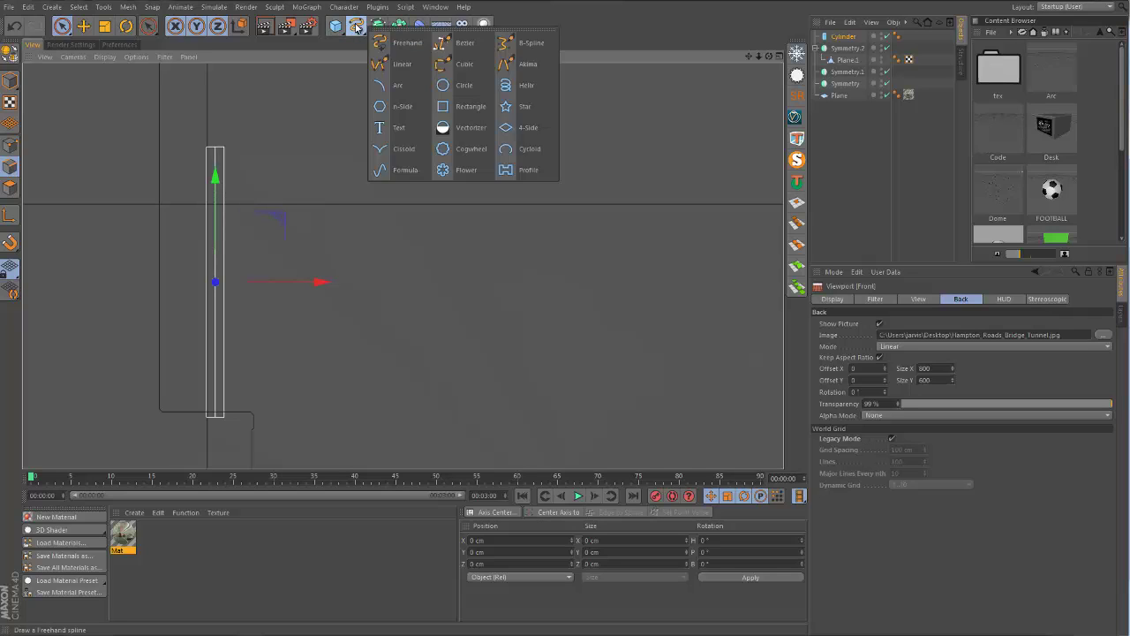
pyautogui.click(446, 44)
pyautogui.keyDown('alt'); pyautogui.moveTo(241, 316); pyautogui.dragTo(303, 226, button='middle'); pyautogui.keyUp('alt')
pyautogui.scroll(2, 329, 289)
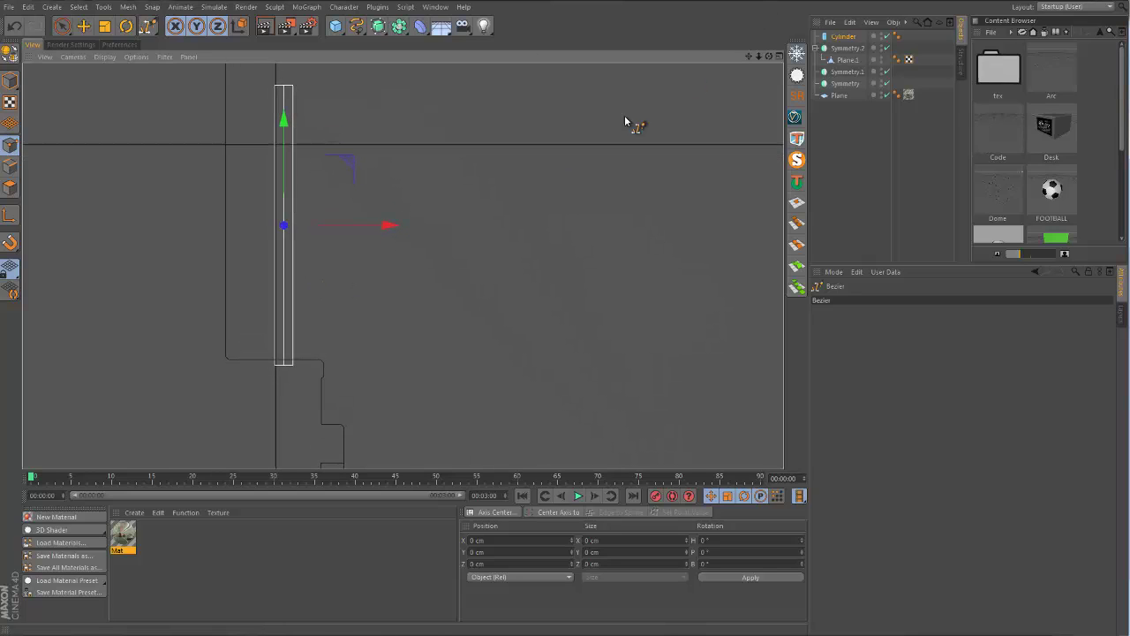
pyautogui.press('space')
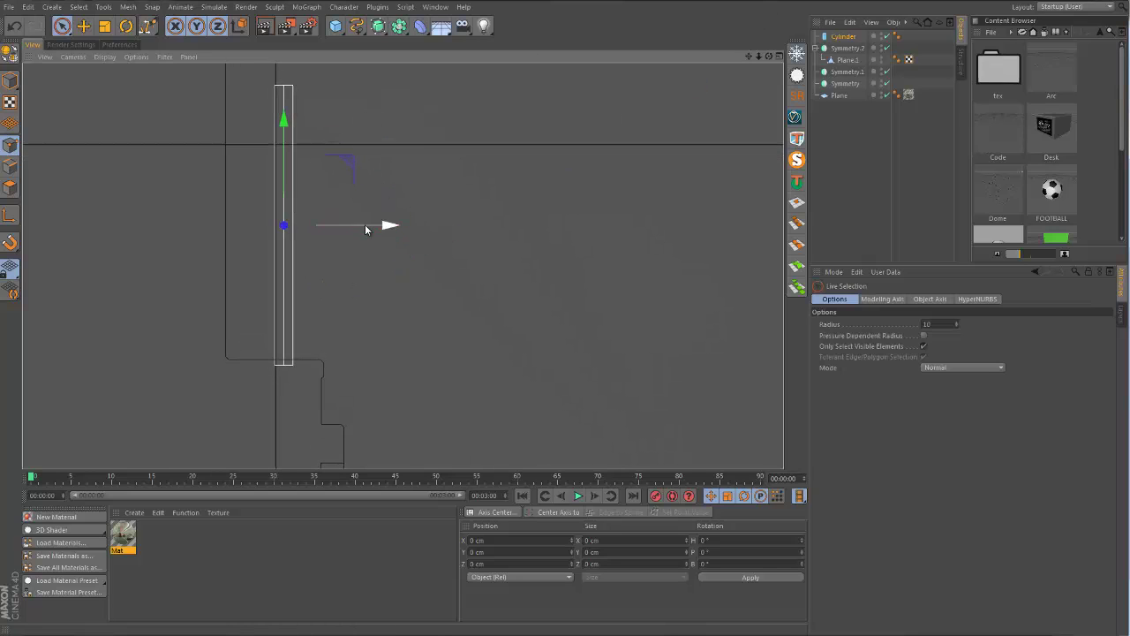
pyautogui.moveTo(372, 226); pyautogui.dragTo(430, 237)
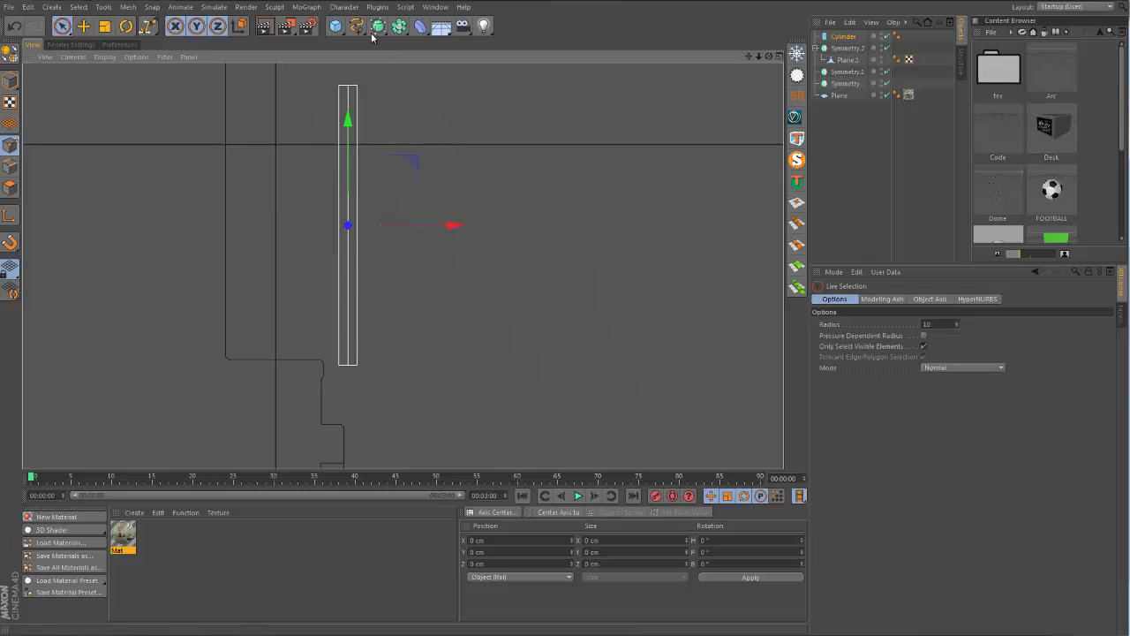
# Start a Bezier spline with its first point just beside the cylinder's top end, on the side away from the wall.
pyautogui.click(356, 26)
pyautogui.click(444, 45)
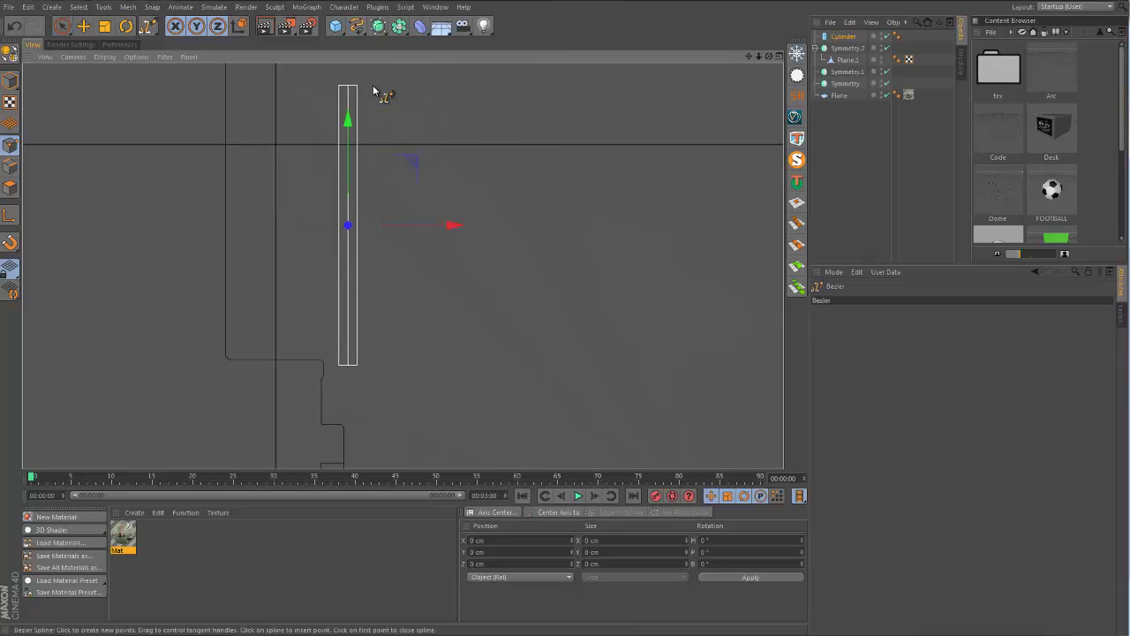
pyautogui.click(368, 86)
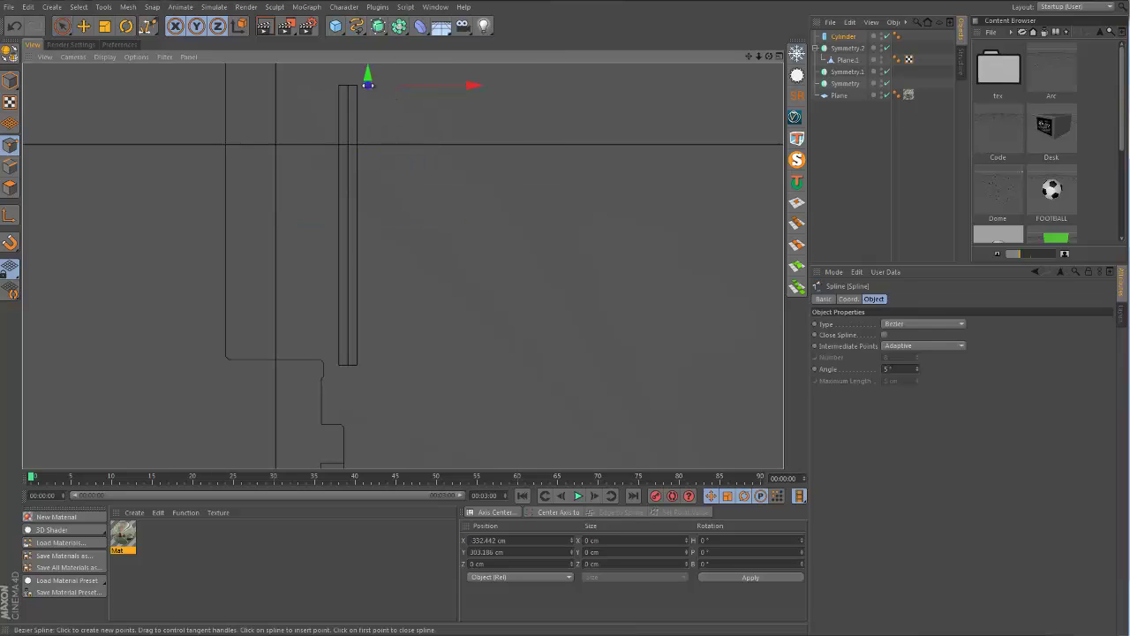
pyautogui.click(370, 364)
pyautogui.hotkey('ctrl', 'z')
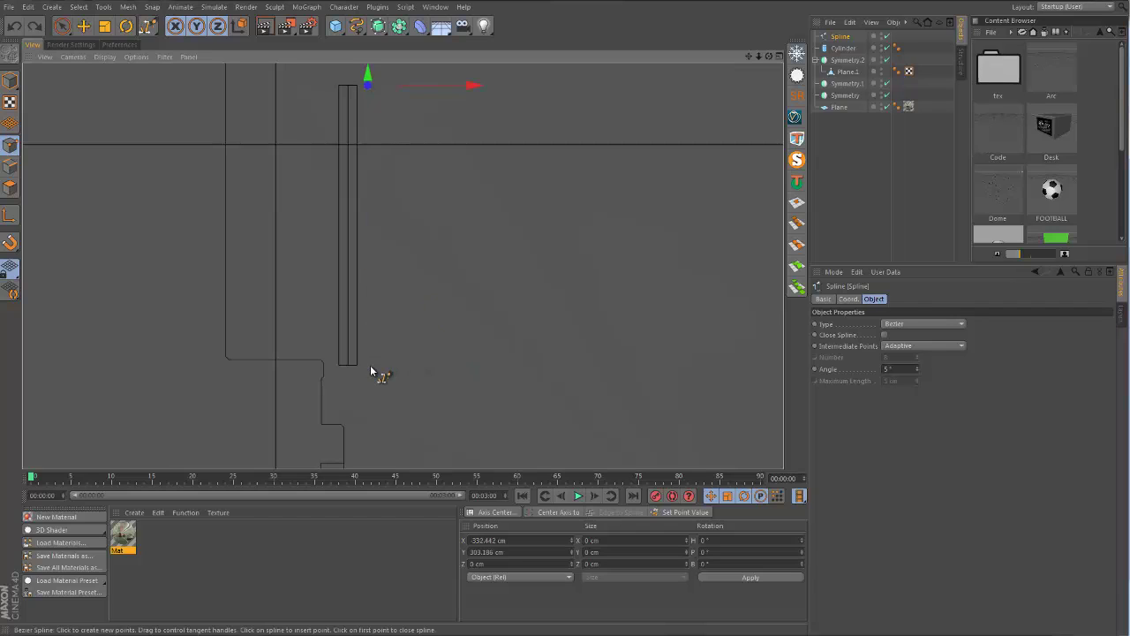
pyautogui.click(370, 364)
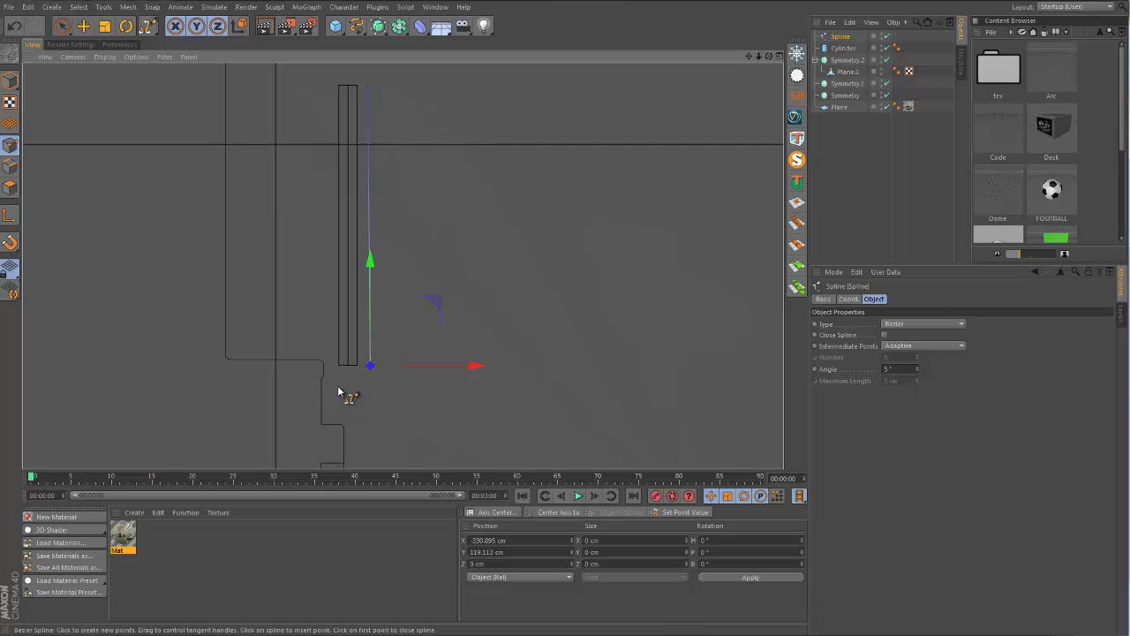
pyautogui.click(346, 386)
pyautogui.hotkey('ctrl', 'z')
pyautogui.hotkey('ctrl', 'z')
pyautogui.hotkey('ctrl', 'z')
pyautogui.hotkey('ctrl', 'z')
pyautogui.hotkey('ctrl', 'y')
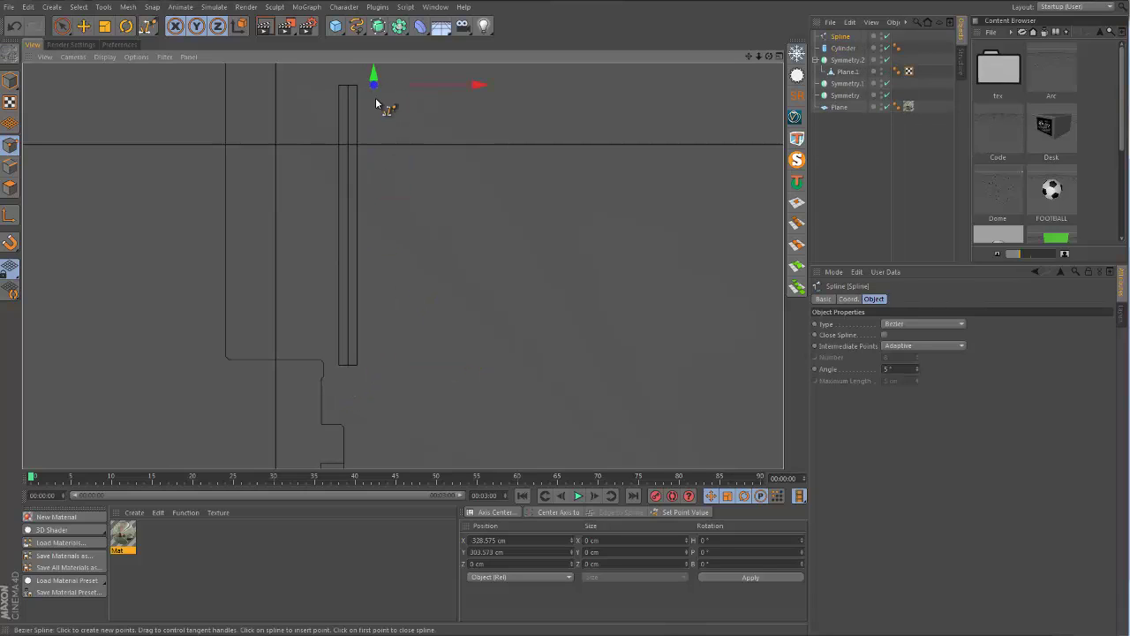
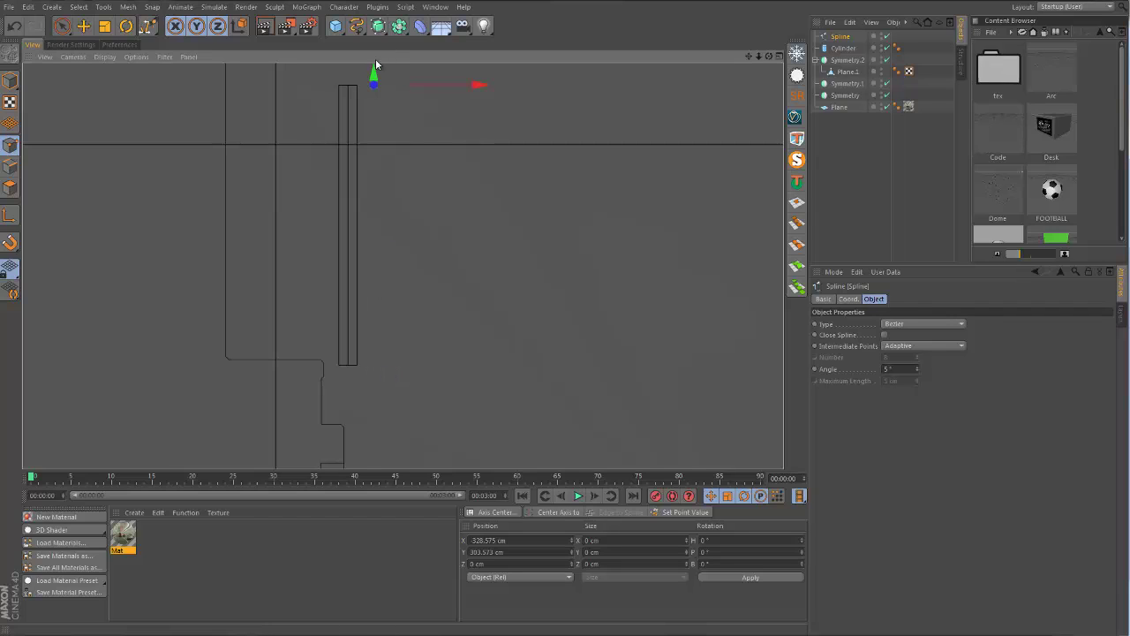
# Continue the spline straight down to the cylinder's base and curve its end point back under the cylinder toward the ledge.
pyautogui.click(369, 369)
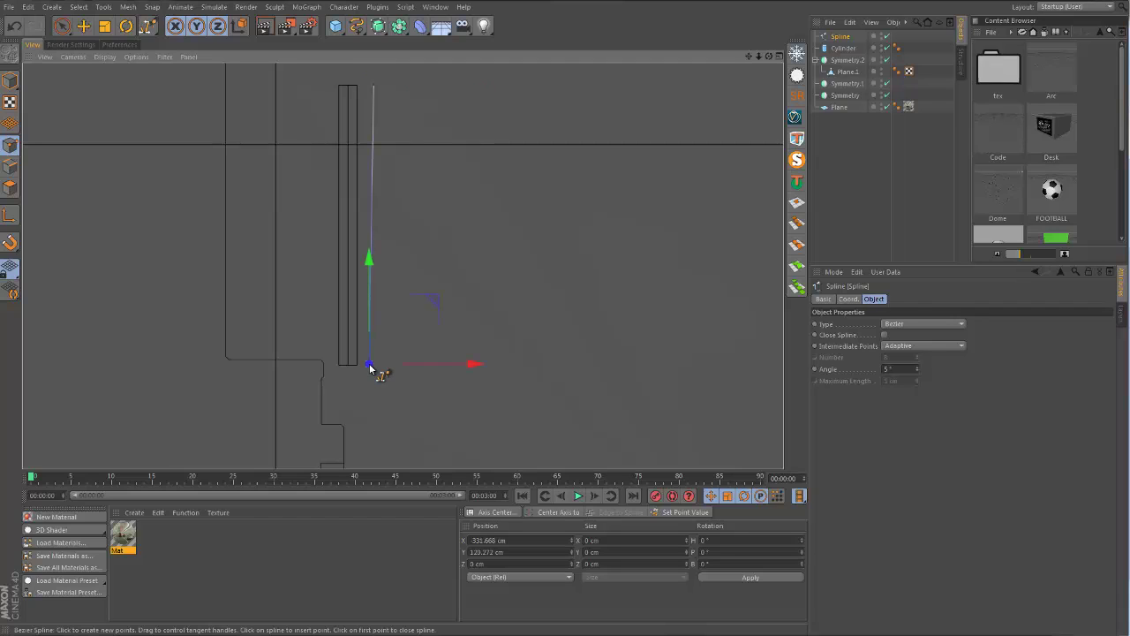
pyautogui.click(354, 386)
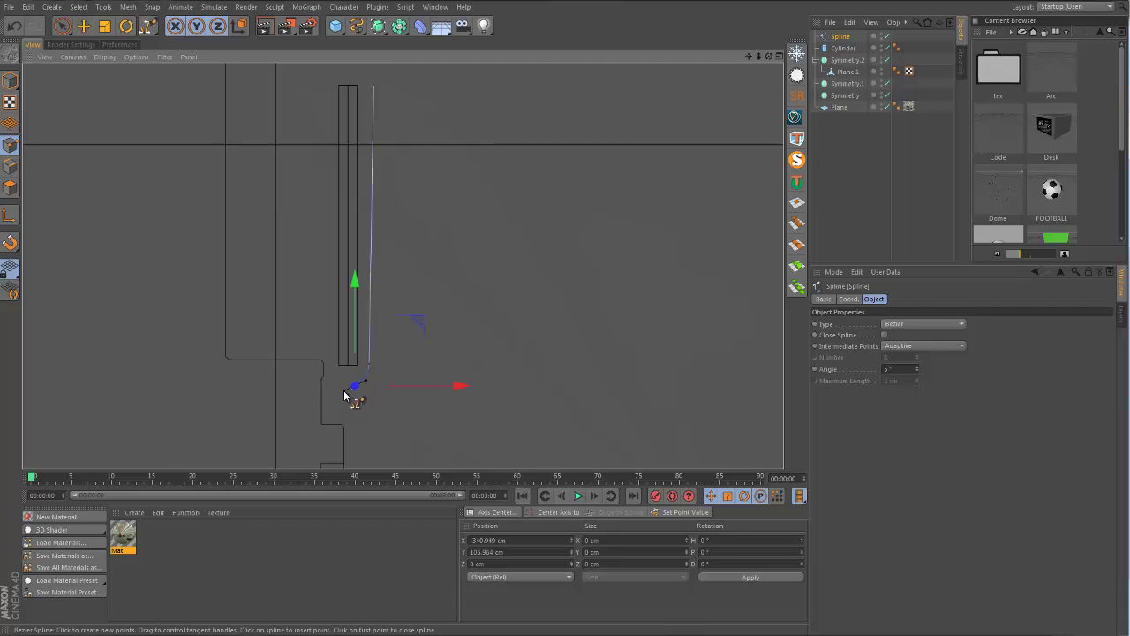
pyautogui.hotkey('ctrl', 'z')
pyautogui.click(345, 391)
pyautogui.moveTo(335, 398); pyautogui.dragTo(326, 396)
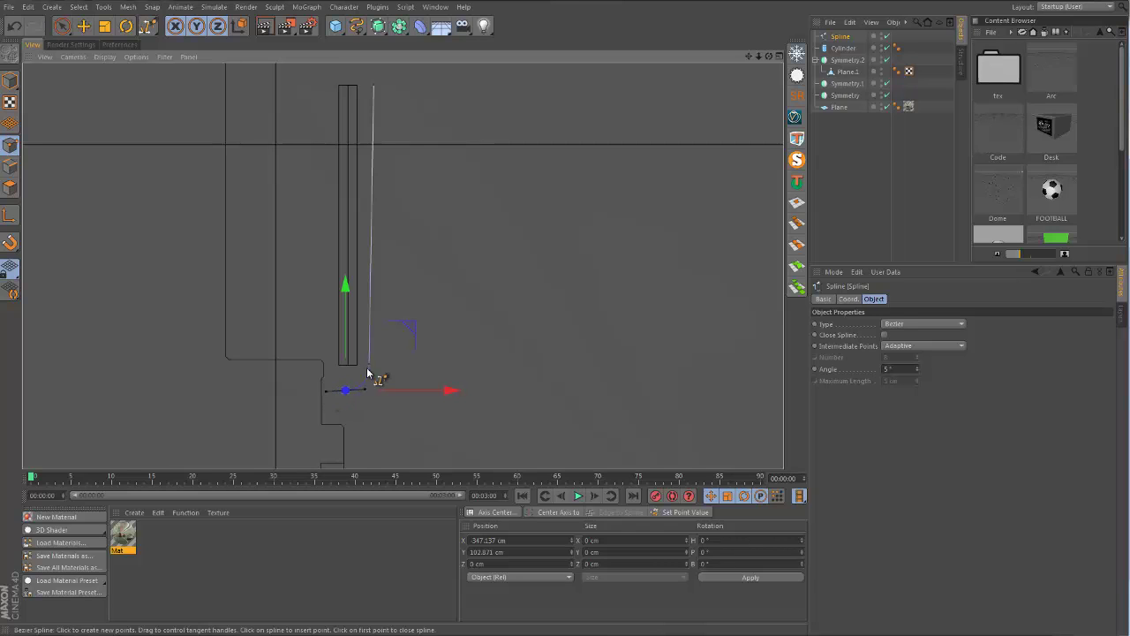
# Align the spline's top point vertically with the point beside the cylinder's base by setting its X position to -331.668 cm.
pyautogui.scroll(-3, 380, 373)
pyautogui.press('space')
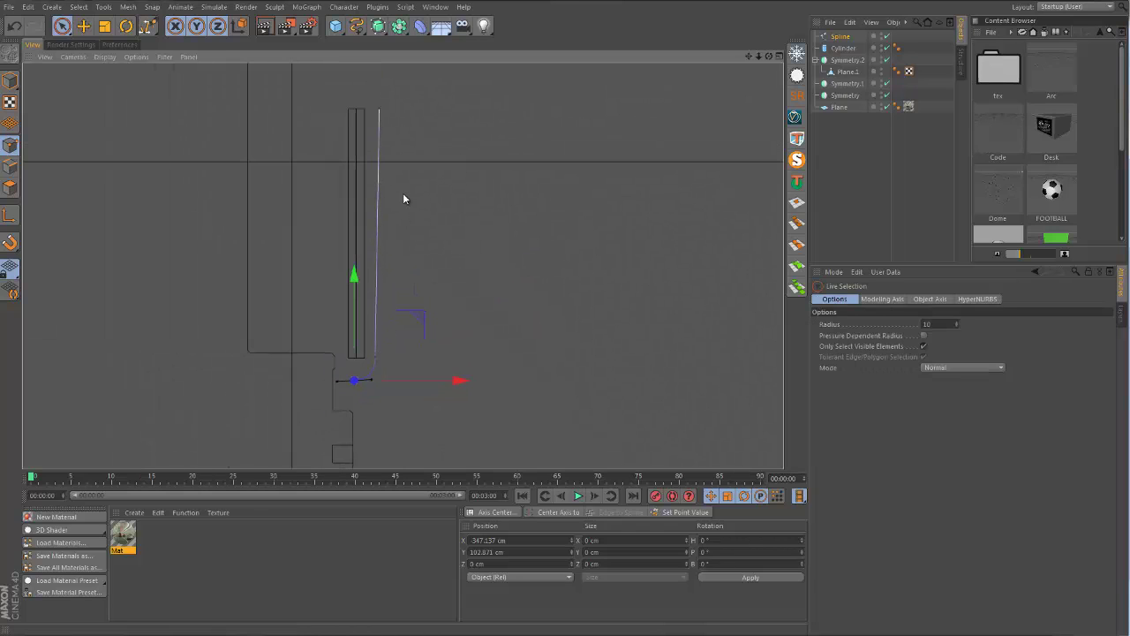
pyautogui.click(398, 113)
pyautogui.click(361, 112)
pyautogui.click(378, 110)
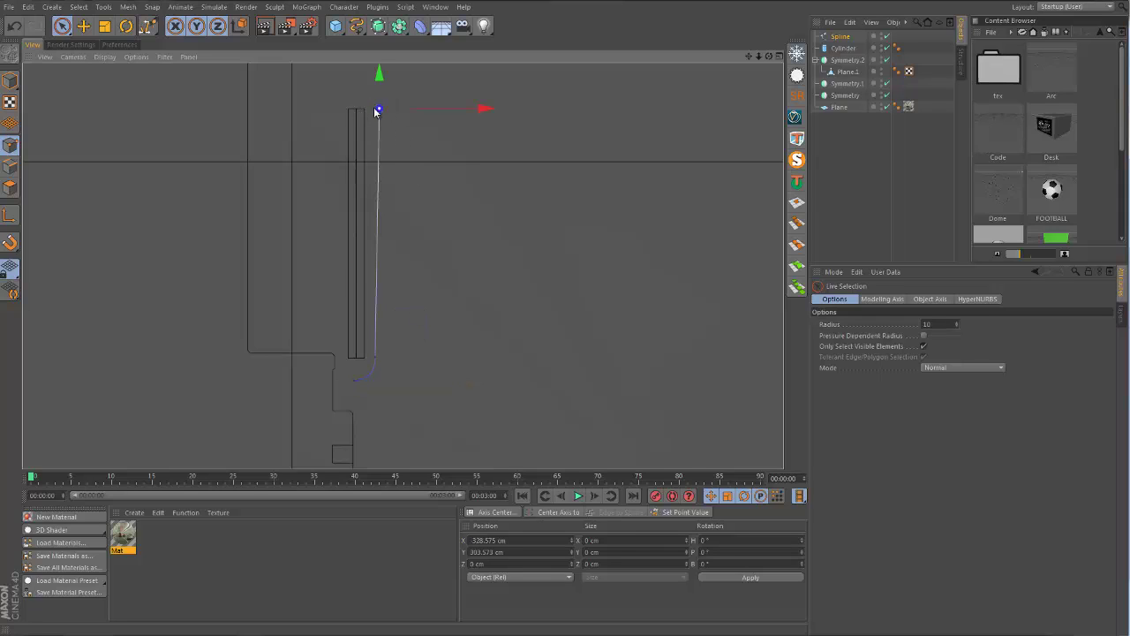
pyautogui.click(374, 356)
pyautogui.click(377, 109)
pyautogui.moveTo(513, 540); pyautogui.dragTo(400, 523)
pyautogui.write('-331.668 cm')
pyautogui.press('Return')
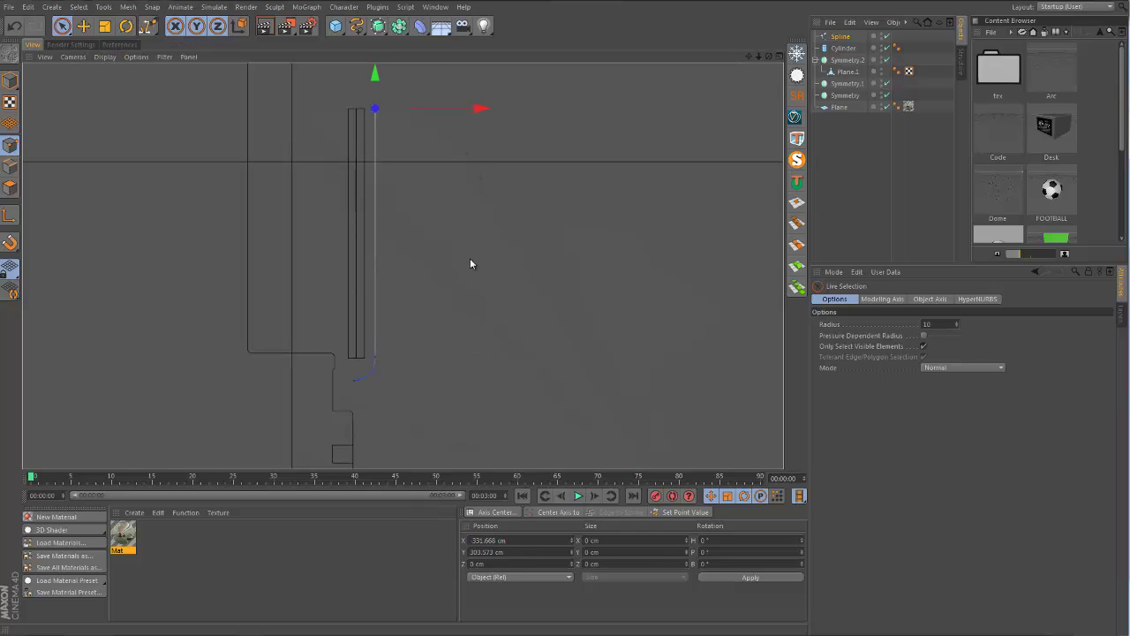
pyautogui.click(470, 258)
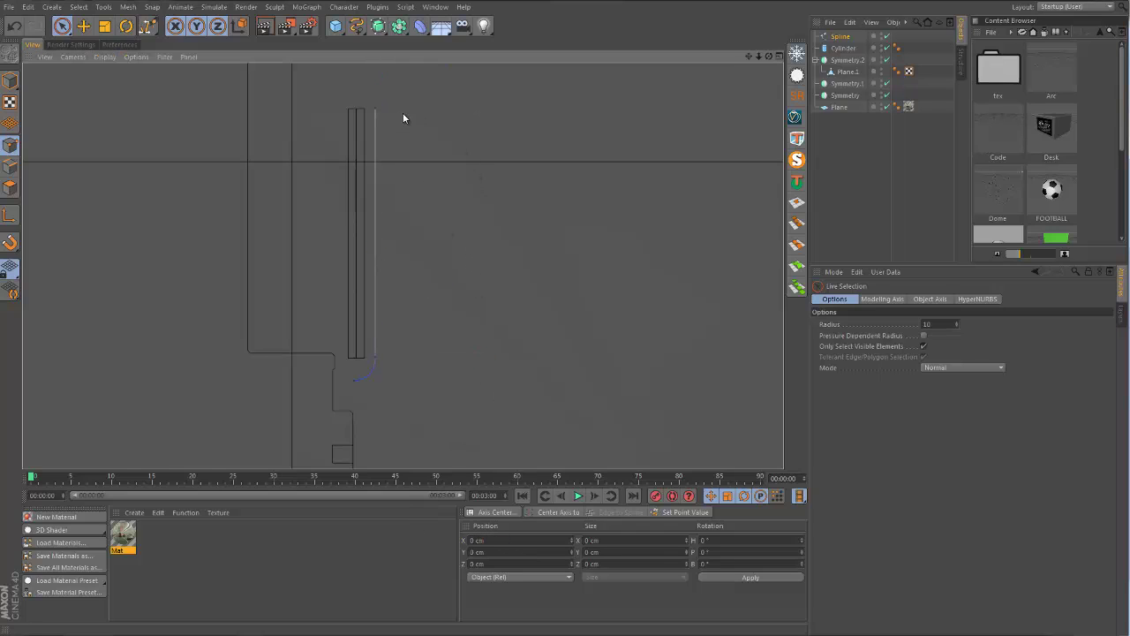
# Nudge the spline's lower end point slightly toward the wall and level its tangent handle for a smooth bend.
pyautogui.click(353, 383)
pyautogui.moveTo(395, 379); pyautogui.dragTo(394, 379)
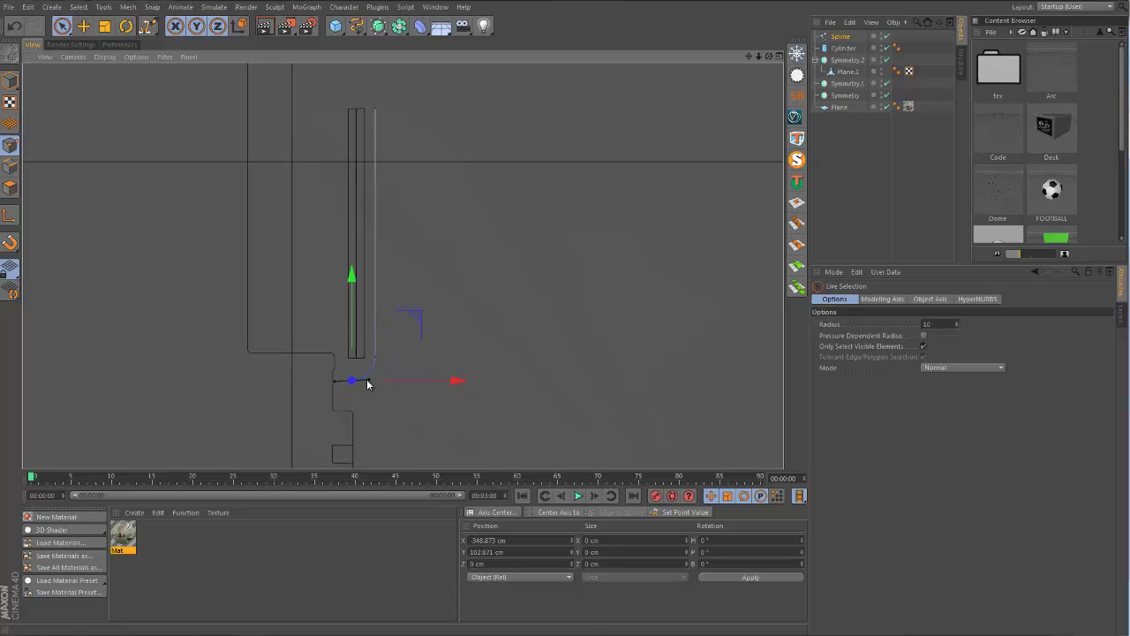
pyautogui.press('e')
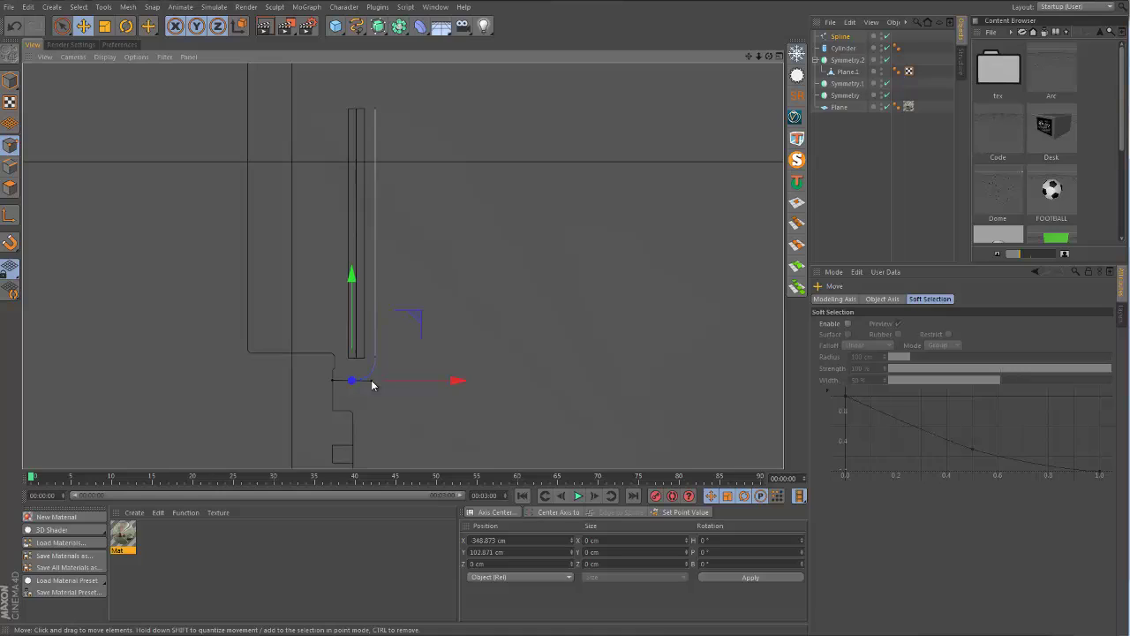
pyautogui.click(391, 379)
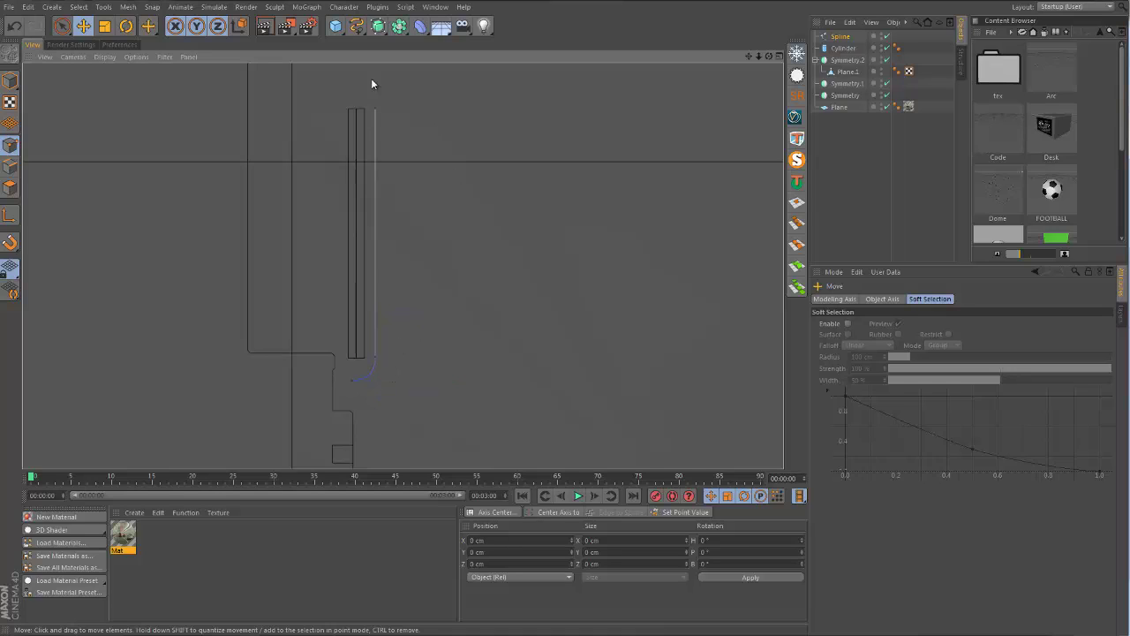
# Add a Sweep NURBS object and a circle spline with a radius of 6 cm.
pyautogui.click(378, 27)
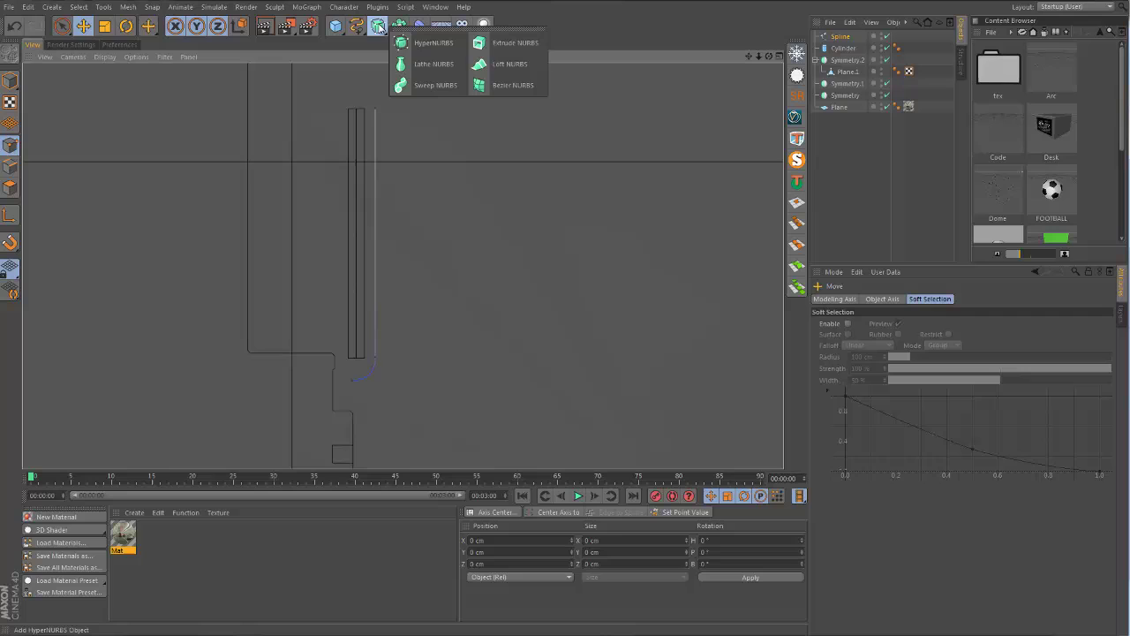
pyautogui.click(429, 85)
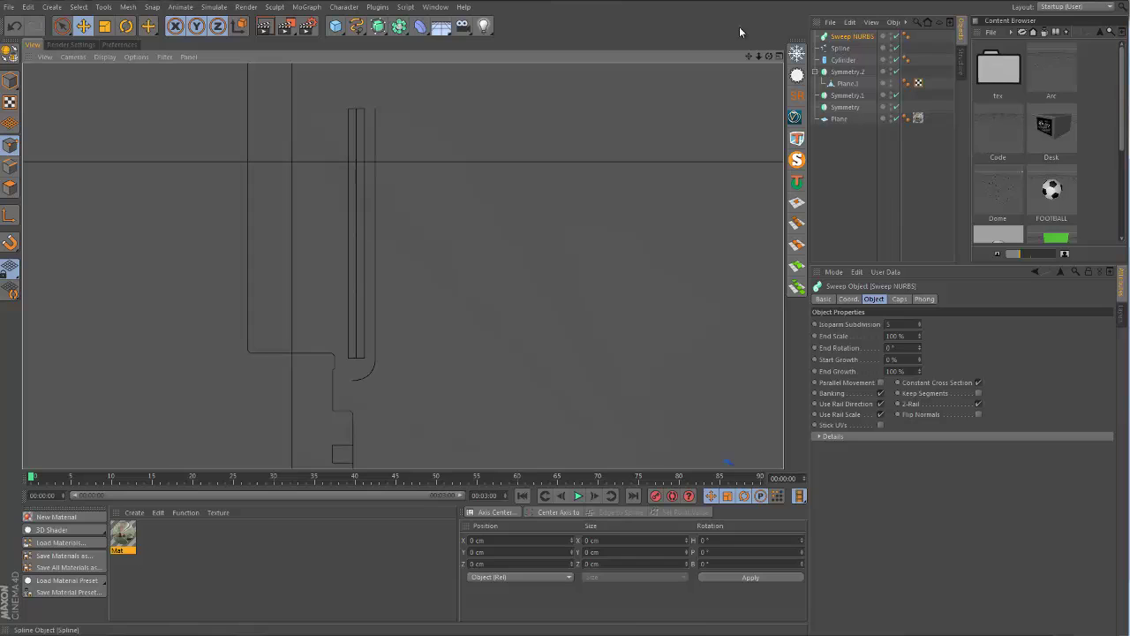
pyautogui.click(357, 26)
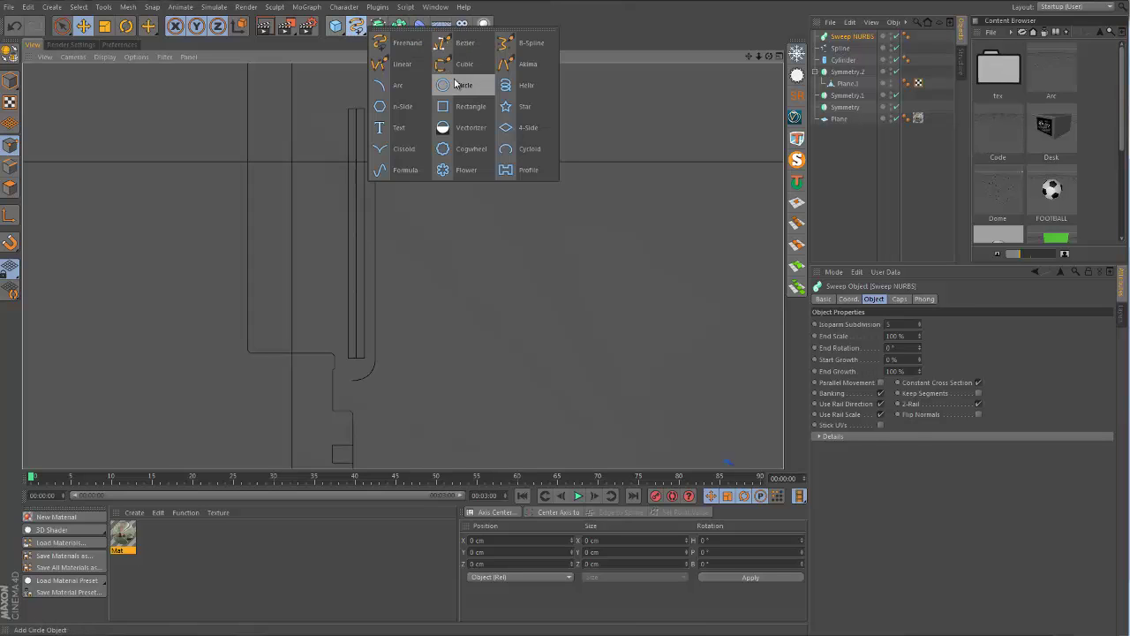
pyautogui.click(458, 84)
pyautogui.press('o')
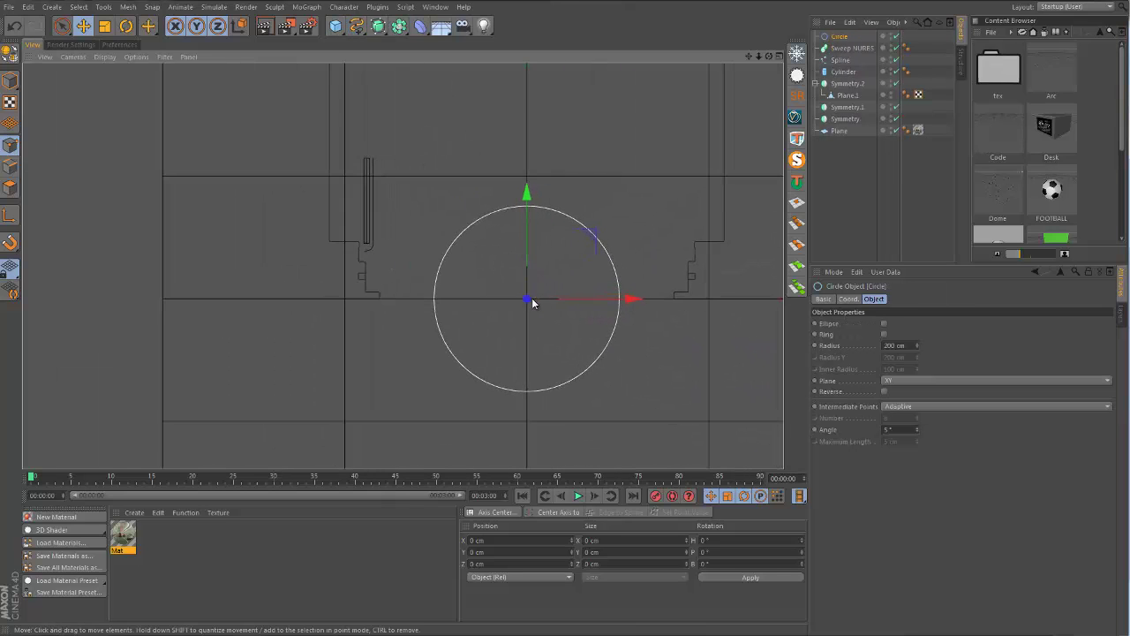
pyautogui.scroll(4, 535, 300)
pyautogui.moveTo(908, 346); pyautogui.dragTo(829, 343)
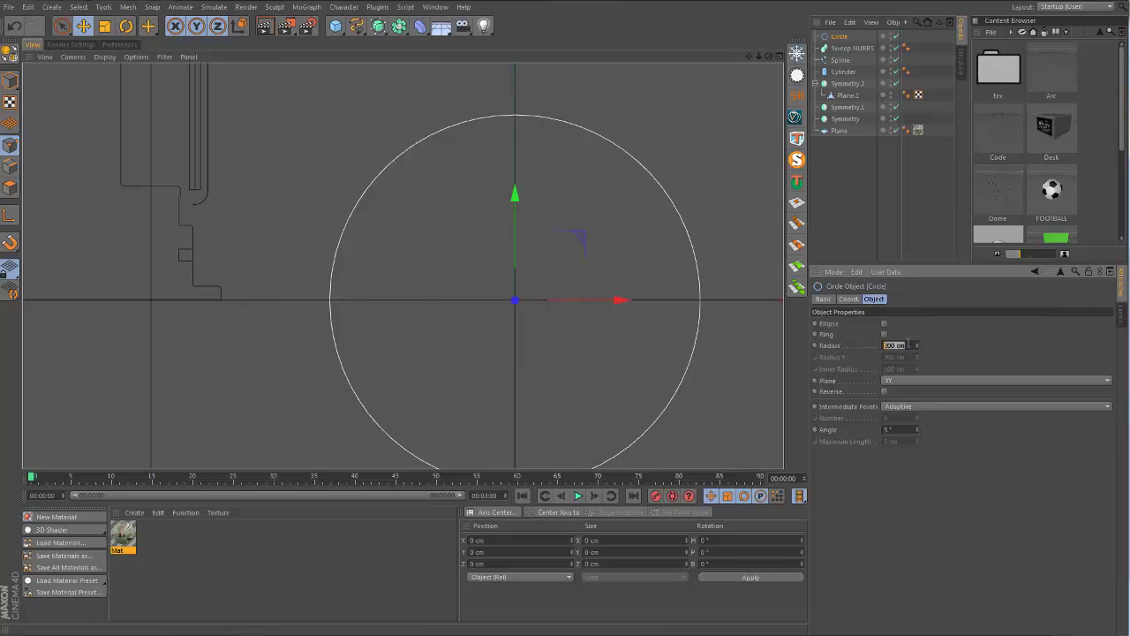
pyautogui.write('6')
pyautogui.press('Return')
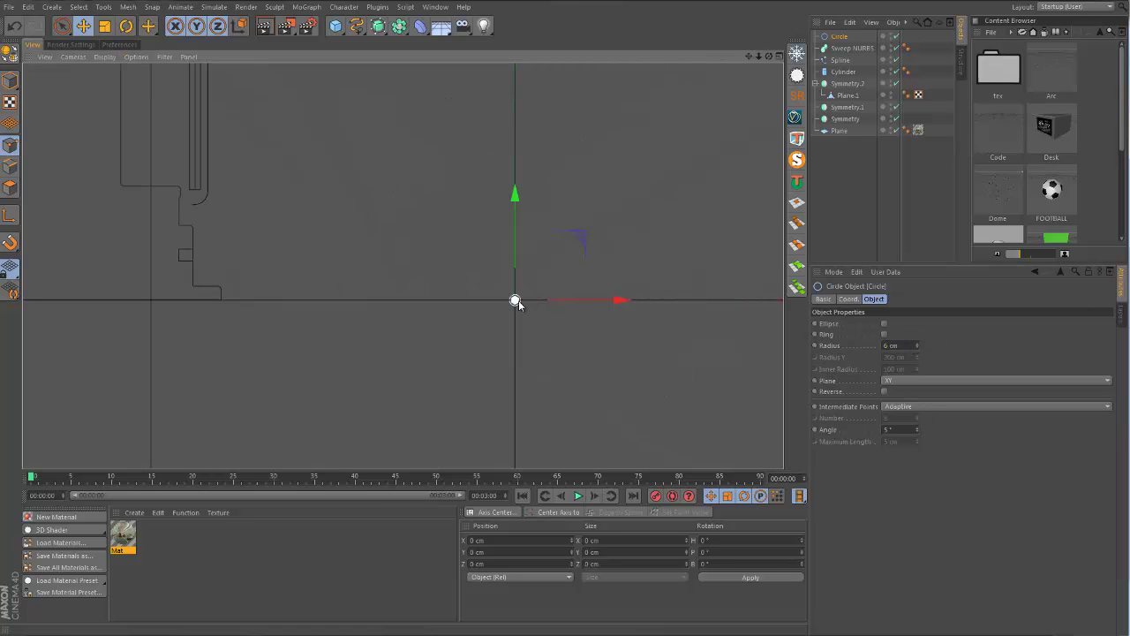
pyautogui.keyDown('alt'); pyautogui.moveTo(516, 301); pyautogui.dragTo(483, 290, button='right'); pyautogui.keyUp('alt')
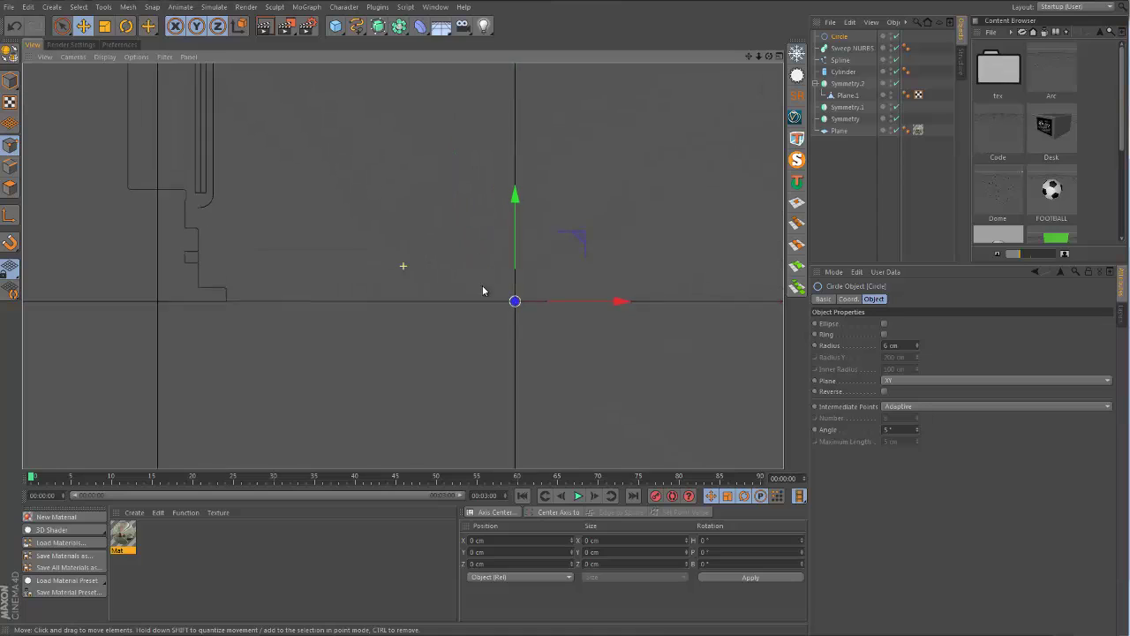
pyautogui.keyDown('alt'); pyautogui.moveTo(482, 286); pyautogui.dragTo(486, 331, button='middle'); pyautogui.keyUp('alt')
# Nest the circle above the Bezier spline inside the Sweep NURBS to generate the bent post.
pyautogui.moveTo(838, 36); pyautogui.dragTo(840, 52)
pyautogui.click(841, 57)
pyautogui.keyDown('ctrl'); pyautogui.click(839, 49); pyautogui.keyUp('ctrl')
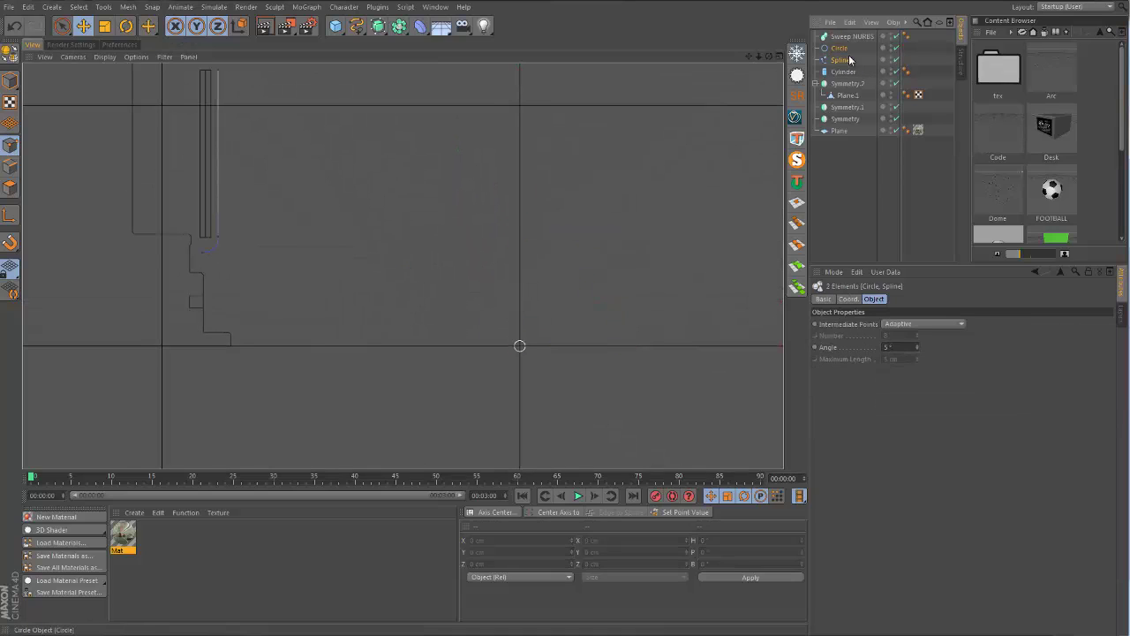
pyautogui.moveTo(838, 53); pyautogui.dragTo(843, 37)
pyautogui.click(849, 37)
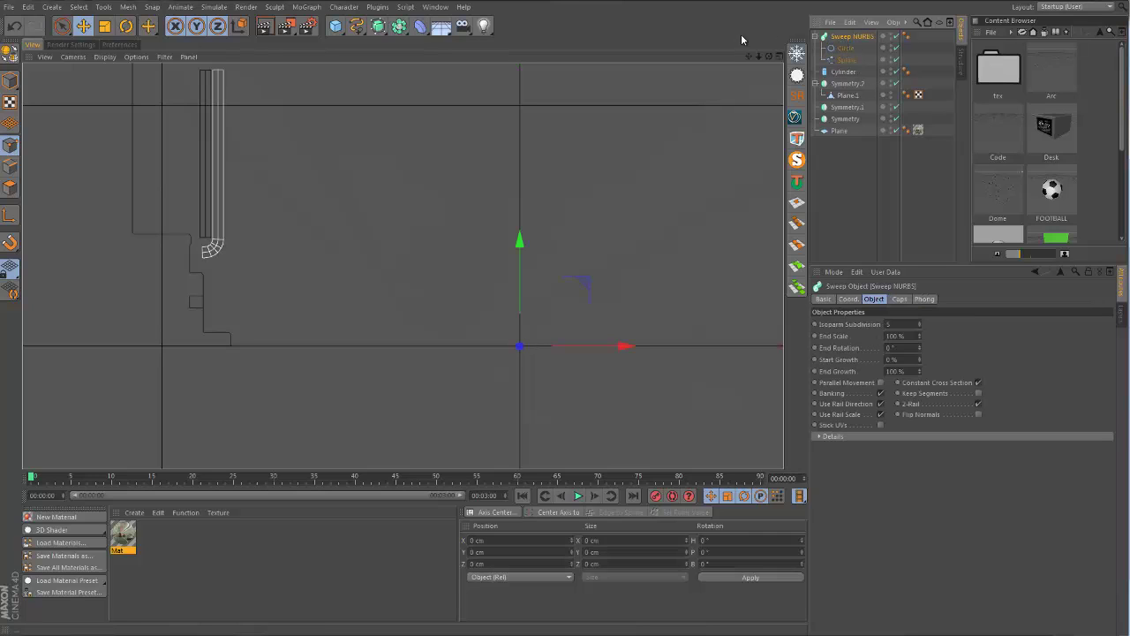
# Delete the cylinder standing beside the bent post on the stepped ledge.
pyautogui.click(777, 56)
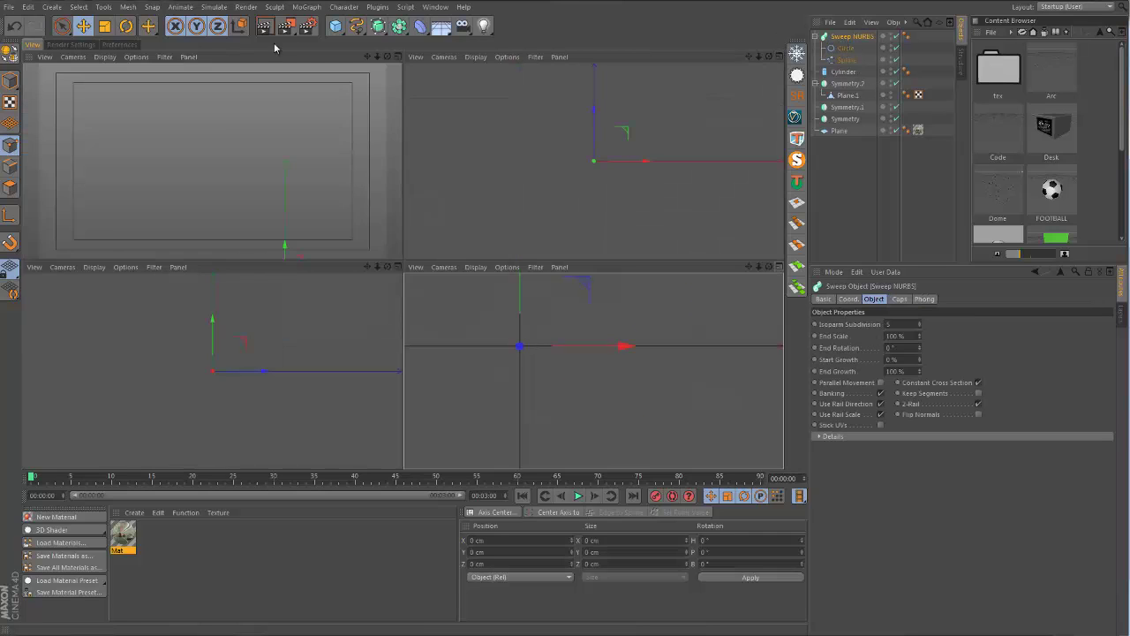
pyautogui.click(386, 58)
pyautogui.scroll(5, 349, 403)
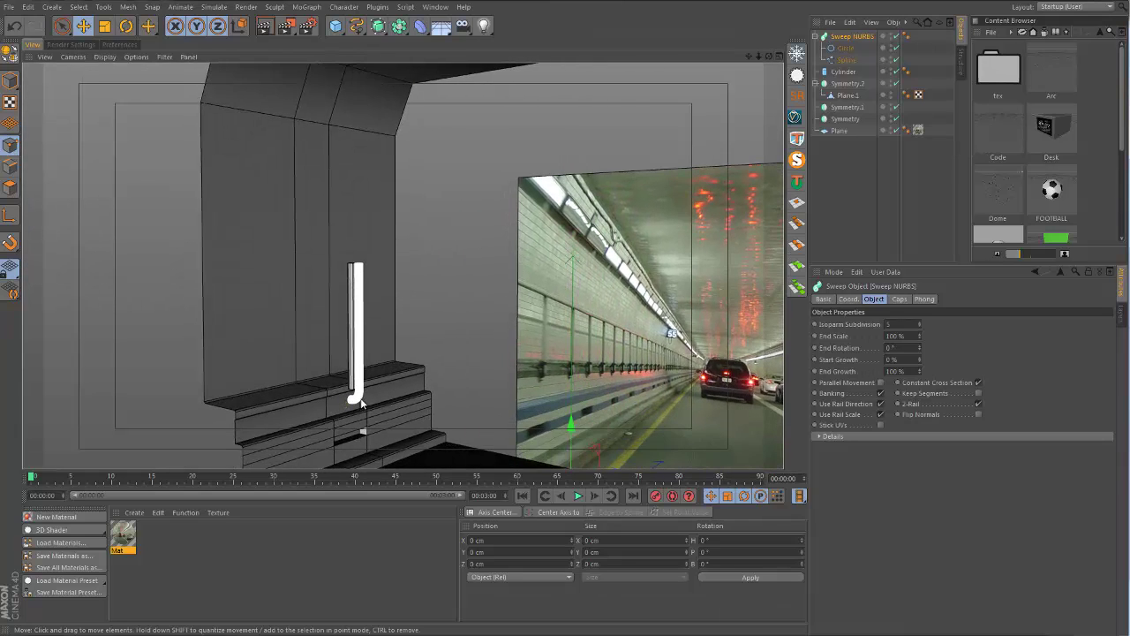
pyautogui.scroll(8, 344, 388)
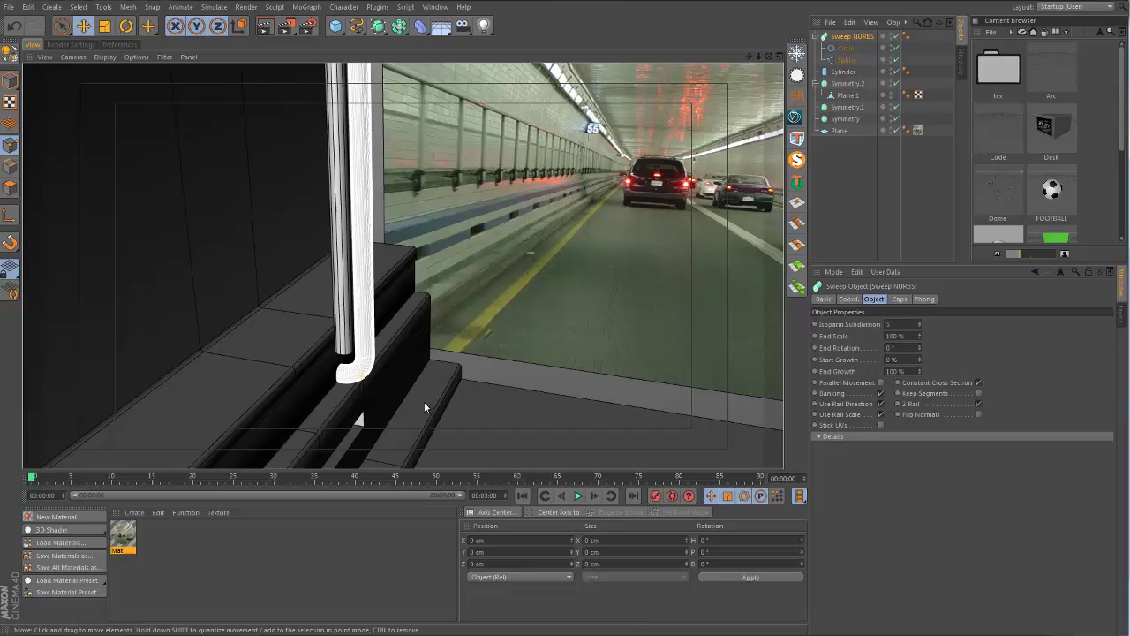
pyautogui.keyDown('alt'); pyautogui.moveTo(423, 407); pyautogui.dragTo(405, 395); pyautogui.keyUp('alt')
pyautogui.scroll(-2, 353, 380)
pyautogui.keyDown('alt'); pyautogui.moveTo(336, 342); pyautogui.dragTo(338, 375, button='middle'); pyautogui.keyUp('alt')
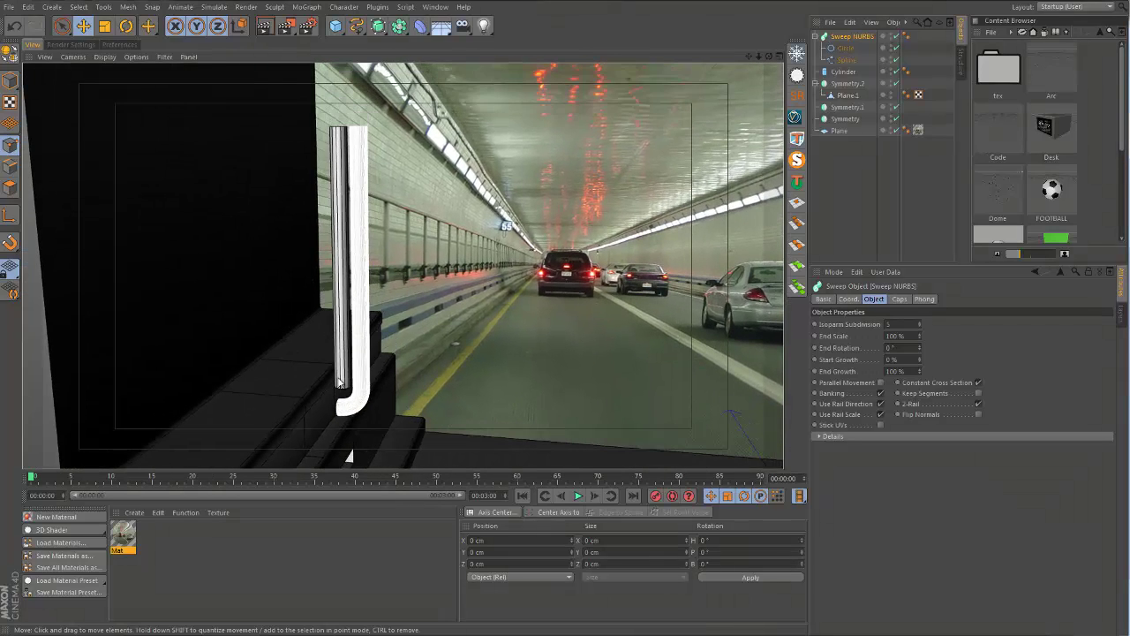
pyautogui.click(834, 72)
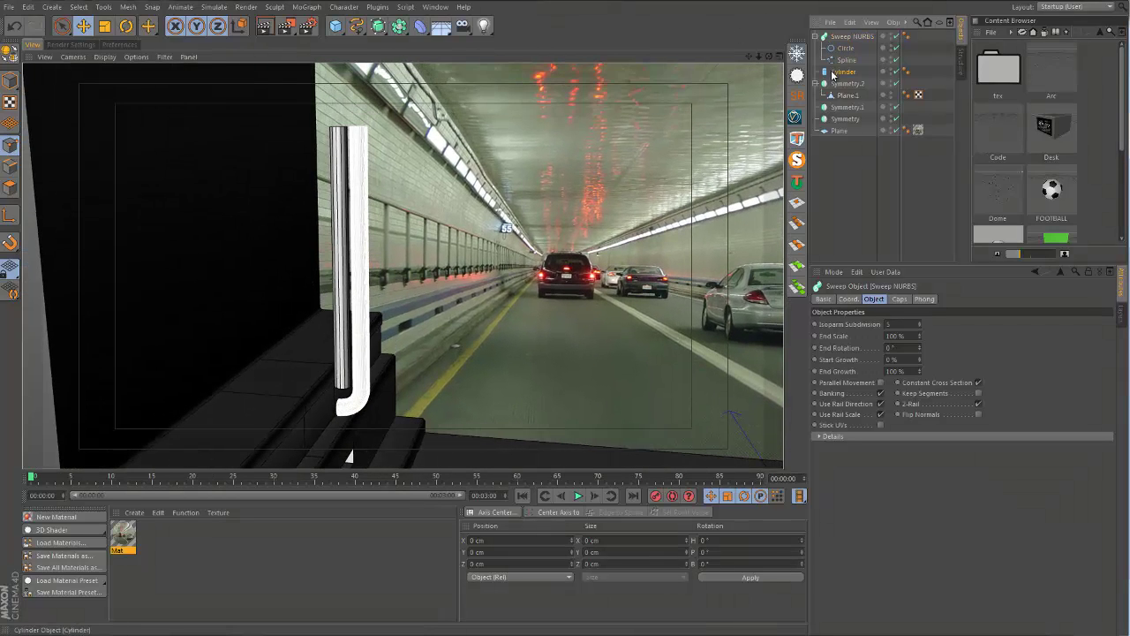
pyautogui.press('Delete')
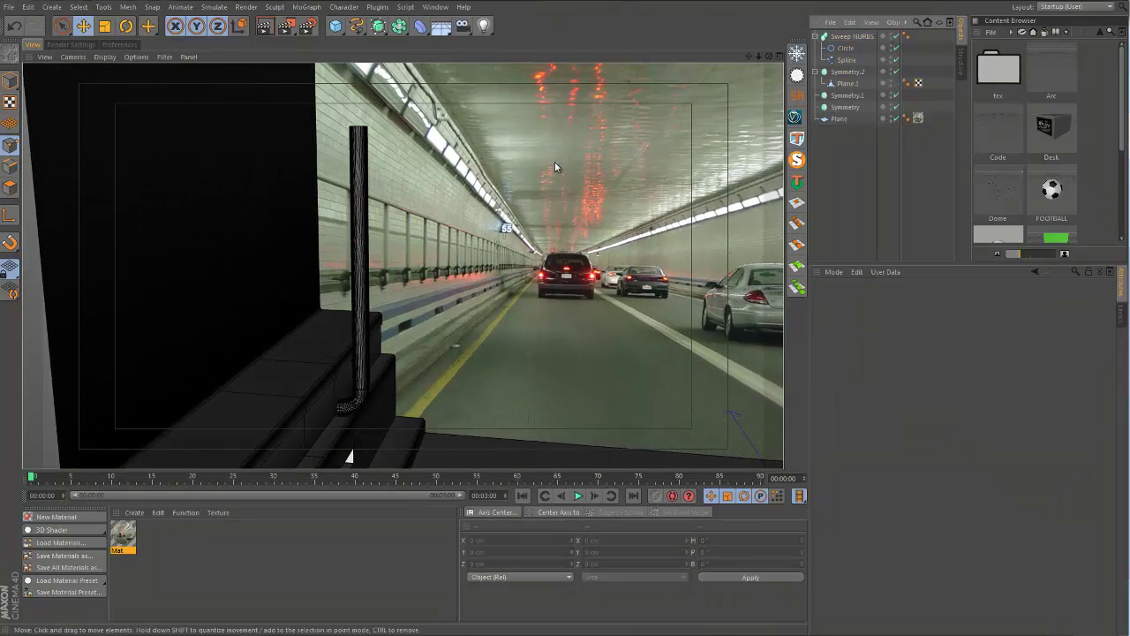
# Set the sweep's circle profile to Uniform intermediate points with a number of 2.
pyautogui.click(845, 50)
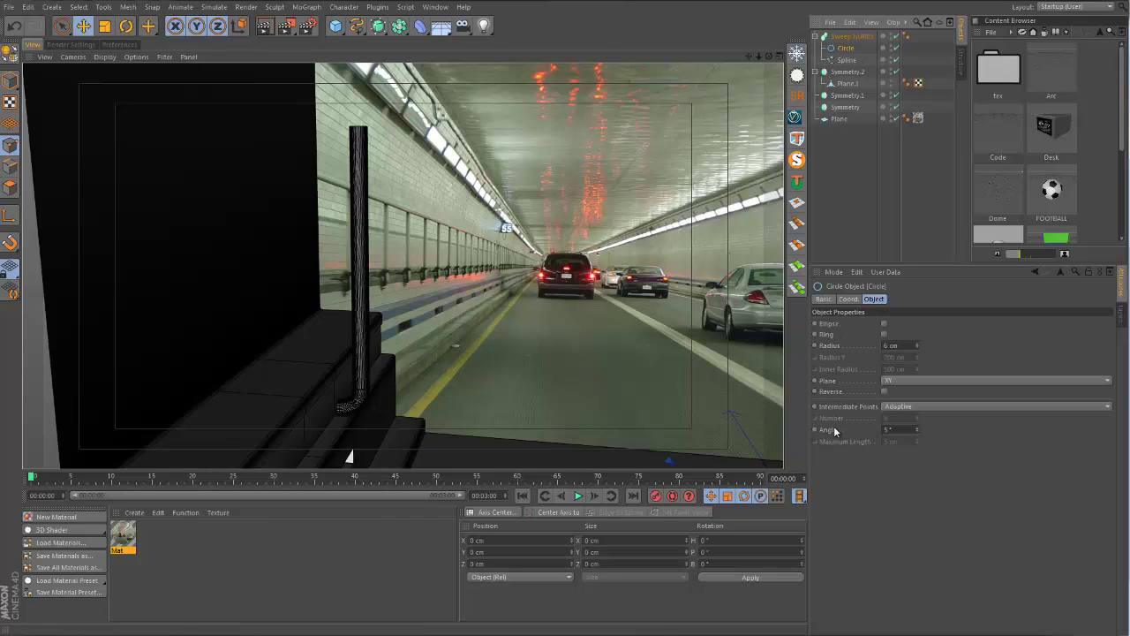
pyautogui.click(911, 405)
pyautogui.click(900, 437)
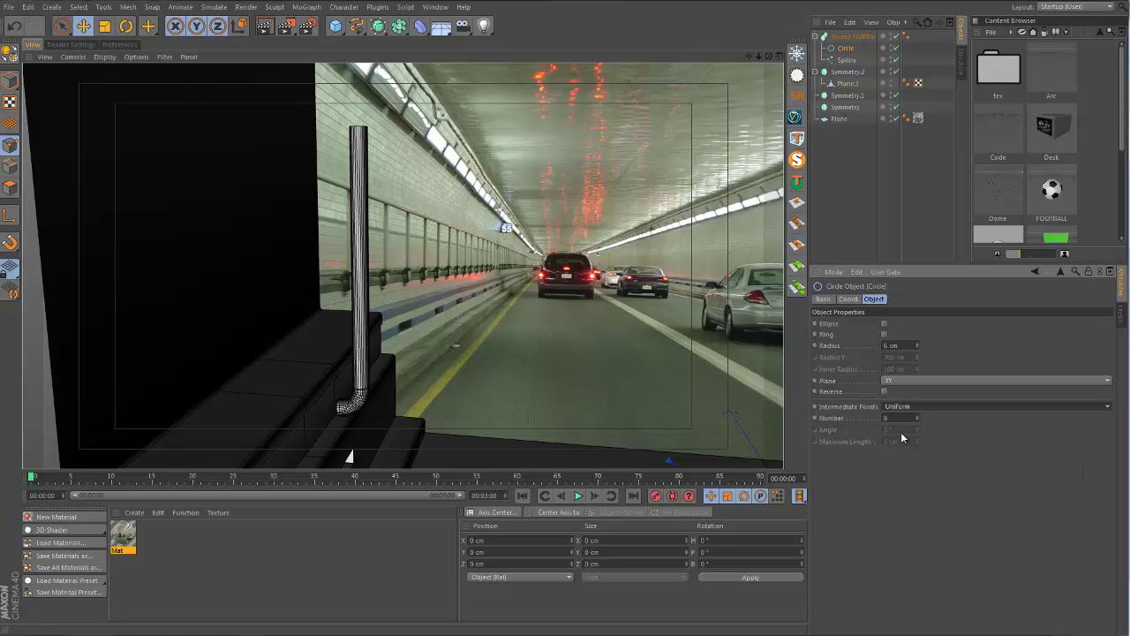
pyautogui.doubleClick(906, 419)
pyautogui.write('2')
pyautogui.press('Return')
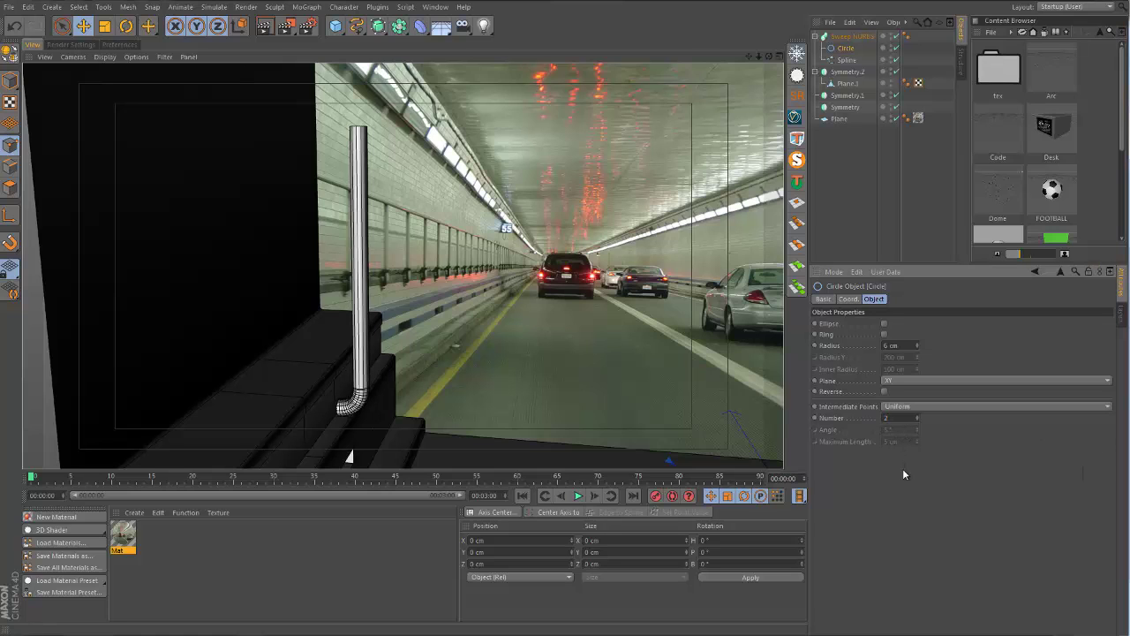
# Move all points of the post's spline toward the wall to an X position of about -354.7 cm.
pyautogui.scroll(3, 400, 361)
pyautogui.keyDown('alt'); pyautogui.moveTo(352, 306); pyautogui.dragTo(353, 289); pyautogui.keyUp('alt')
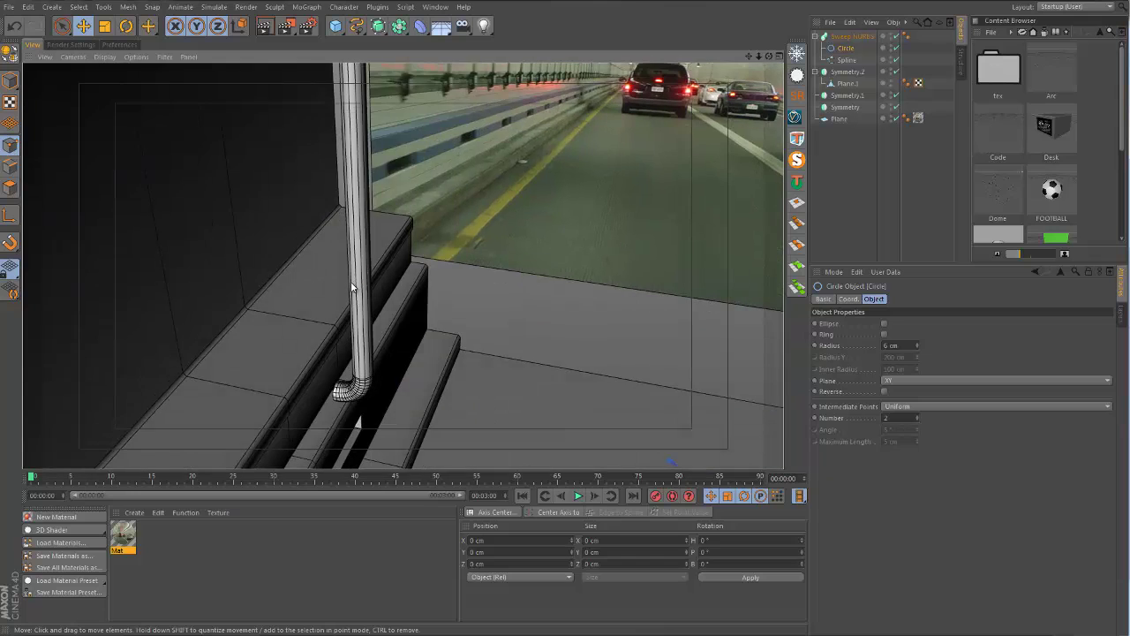
pyautogui.keyDown('alt'); pyautogui.moveTo(353, 289); pyautogui.dragTo(352, 305, button='middle'); pyautogui.keyUp('alt')
pyautogui.keyDown('alt'); pyautogui.moveTo(352, 306); pyautogui.dragTo(343, 193); pyautogui.keyUp('alt')
pyautogui.keyDown('alt'); pyautogui.moveTo(344, 193); pyautogui.dragTo(352, 227, button='middle'); pyautogui.keyUp('alt')
pyautogui.keyDown('alt'); pyautogui.moveTo(352, 232); pyautogui.dragTo(291, 370); pyautogui.keyUp('alt')
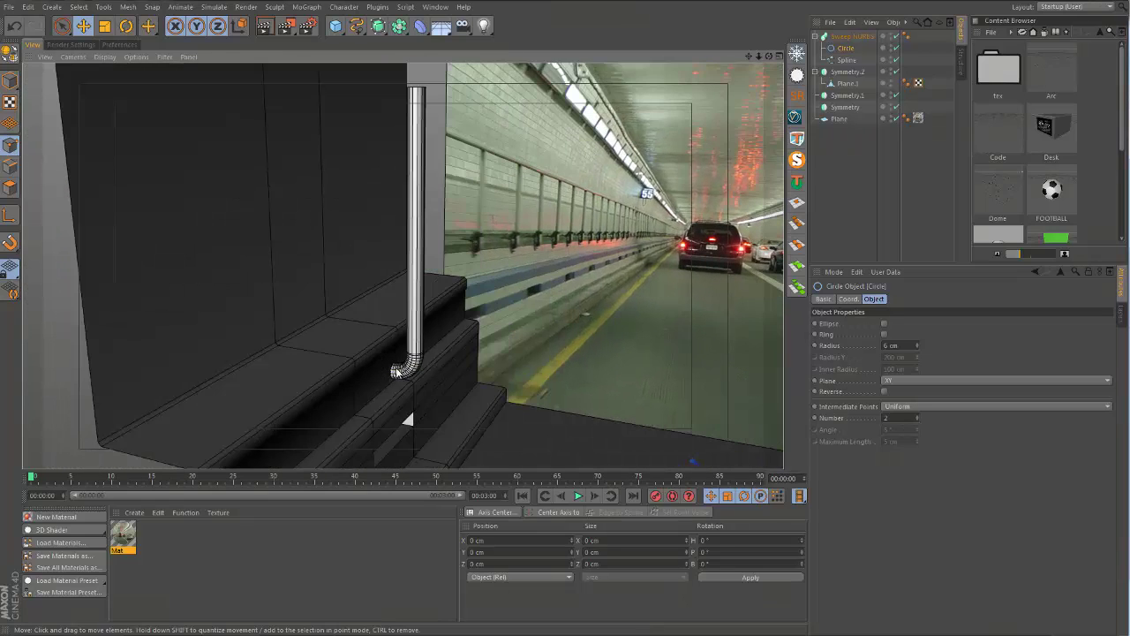
pyautogui.click(844, 60)
pyautogui.keyDown('alt'); pyautogui.moveTo(415, 254); pyautogui.dragTo(508, 185); pyautogui.keyUp('alt')
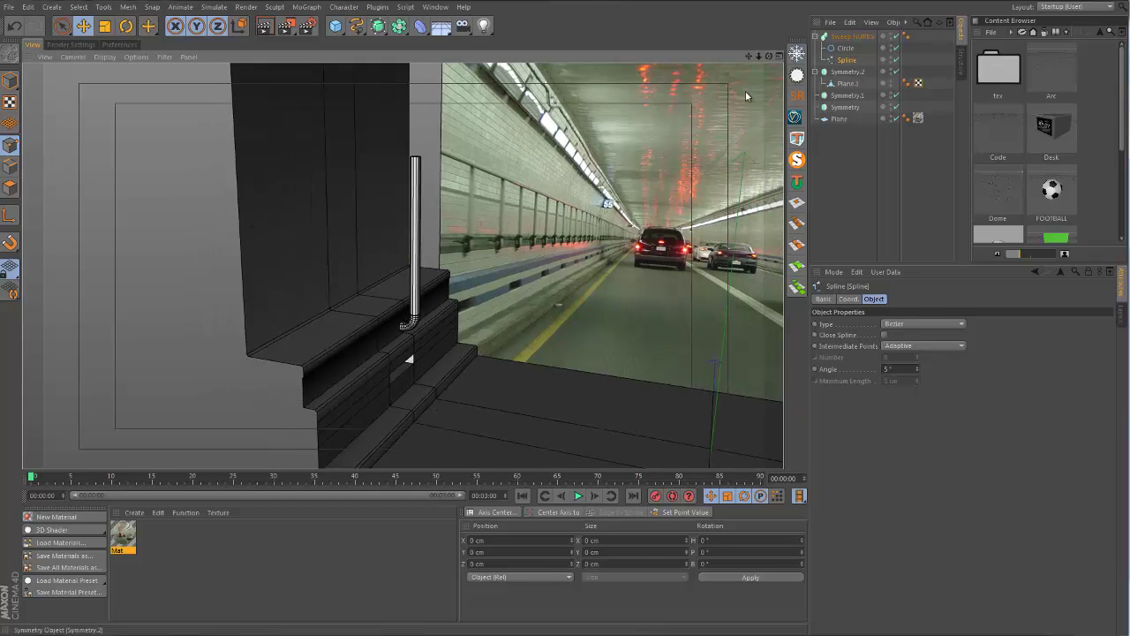
pyautogui.hotkey('ctrl', 'a')
pyautogui.scroll(5, 424, 242)
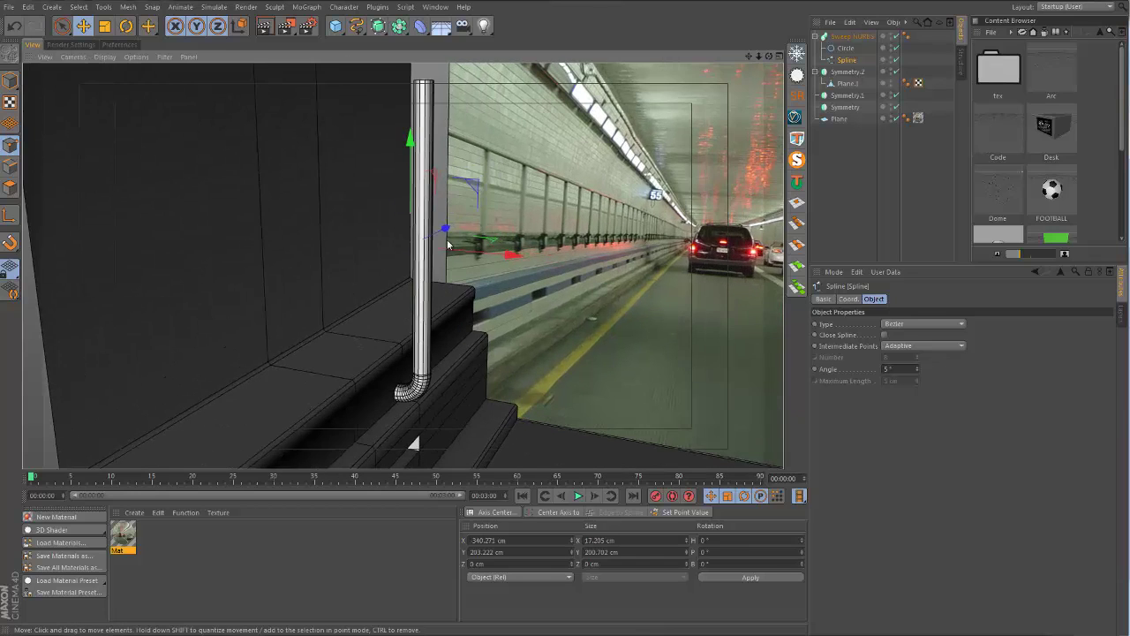
pyautogui.moveTo(425, 243)
pyautogui.keyDown('alt'); pyautogui.mouseDown()
pyautogui.moveTo(470, 249)
pyautogui.moveTo(450, 244)
pyautogui.mouseUp(); pyautogui.keyUp('alt')
pyautogui.keyDown('alt'); pyautogui.moveTo(364, 360); pyautogui.dragTo(370, 310, button='right'); pyautogui.keyUp('alt')
pyautogui.moveTo(370, 315)
pyautogui.keyDown('alt'); pyautogui.mouseDown()
pyautogui.moveTo(355, 372)
pyautogui.moveTo(440, 341)
pyautogui.moveTo(466, 351)
pyautogui.moveTo(491, 340)
pyautogui.mouseUp(); pyautogui.keyUp('alt')
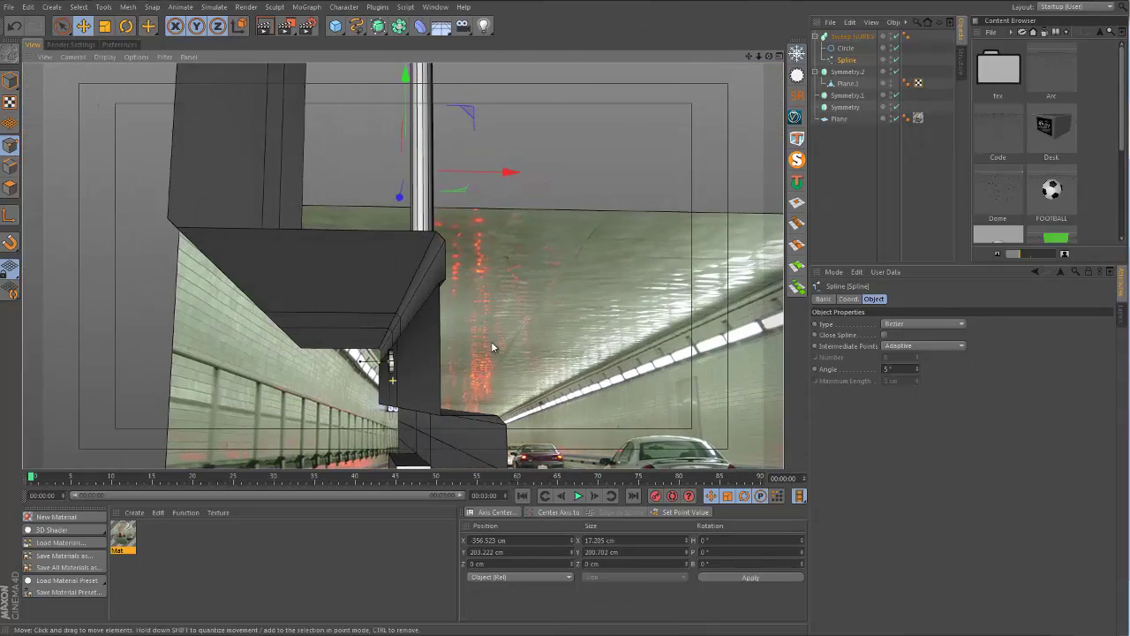
pyautogui.moveTo(479, 180); pyautogui.dragTo(486, 177)
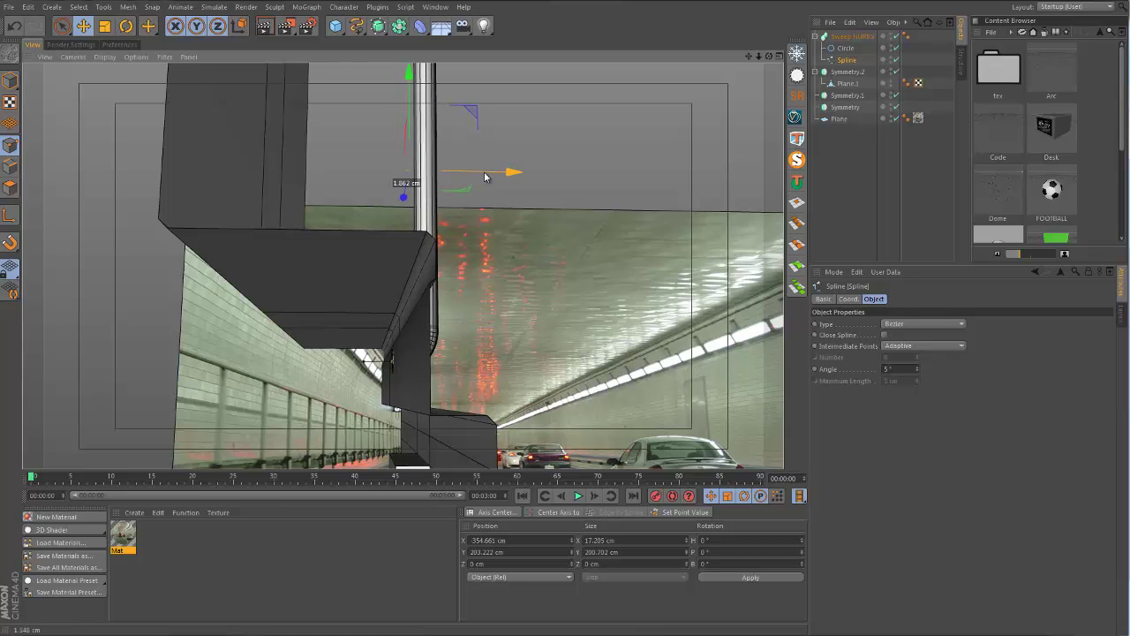
# Examine the railing brackets in the reference photo and compare them with the post's bent lower end at the ledge.
pyautogui.keyDown('alt'); pyautogui.moveTo(481, 354); pyautogui.dragTo(485, 279); pyautogui.keyUp('alt')
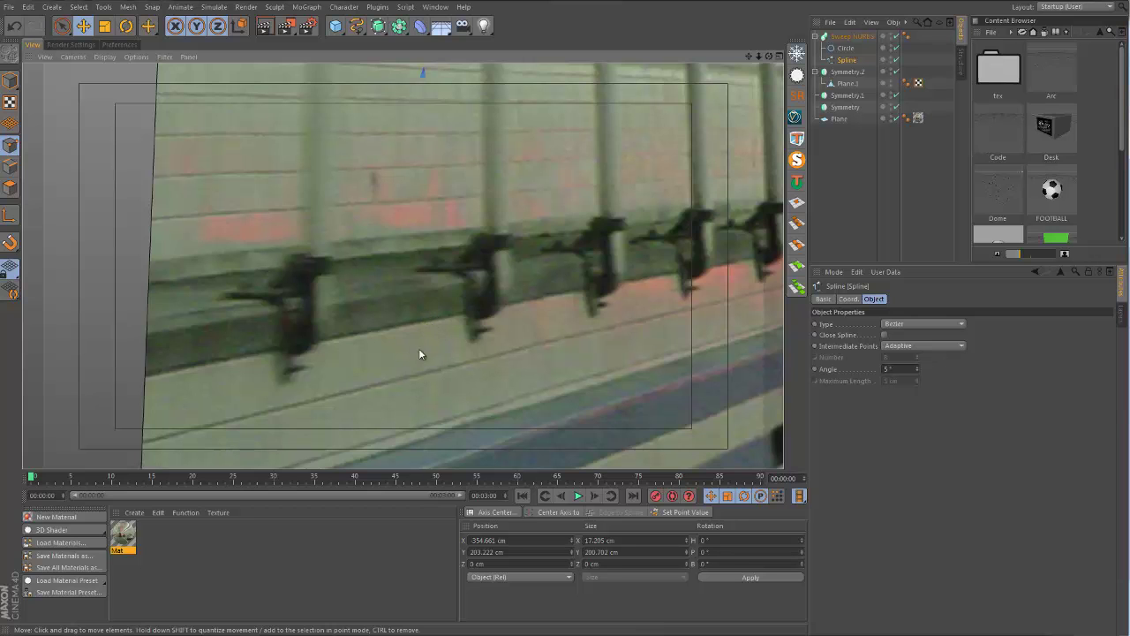
pyautogui.keyDown('alt'); pyautogui.moveTo(421, 315); pyautogui.dragTo(683, 278, button='right'); pyautogui.keyUp('alt')
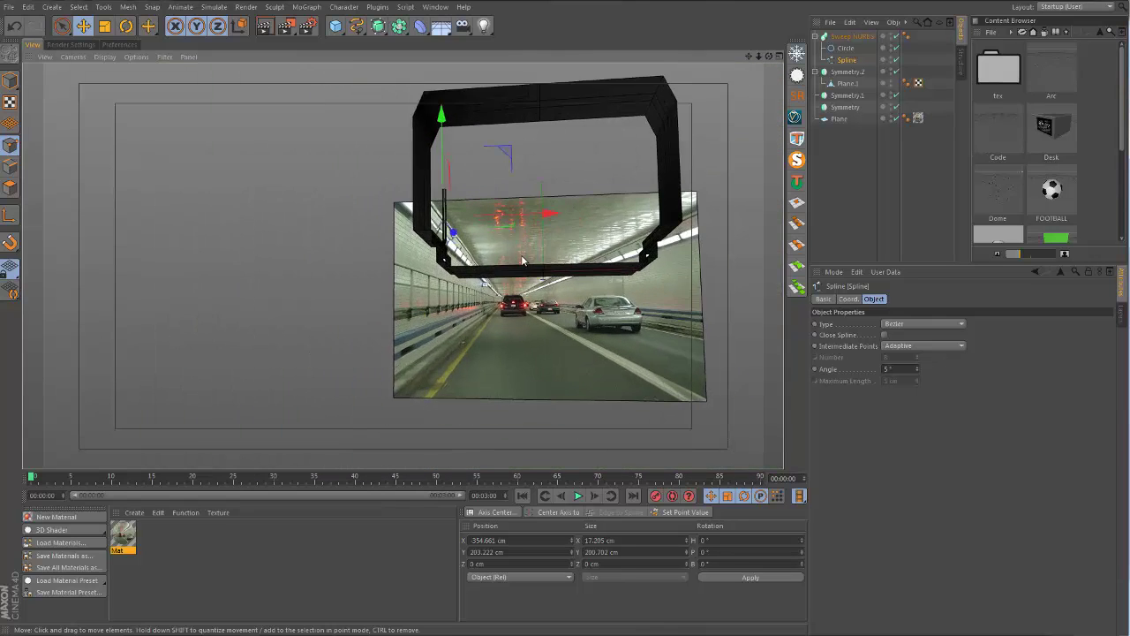
pyautogui.keyDown('alt'); pyautogui.moveTo(522, 255); pyautogui.dragTo(452, 337, button='middle'); pyautogui.keyUp('alt')
pyautogui.keyDown('alt'); pyautogui.moveTo(377, 333); pyautogui.dragTo(689, 248, button='right'); pyautogui.keyUp('alt')
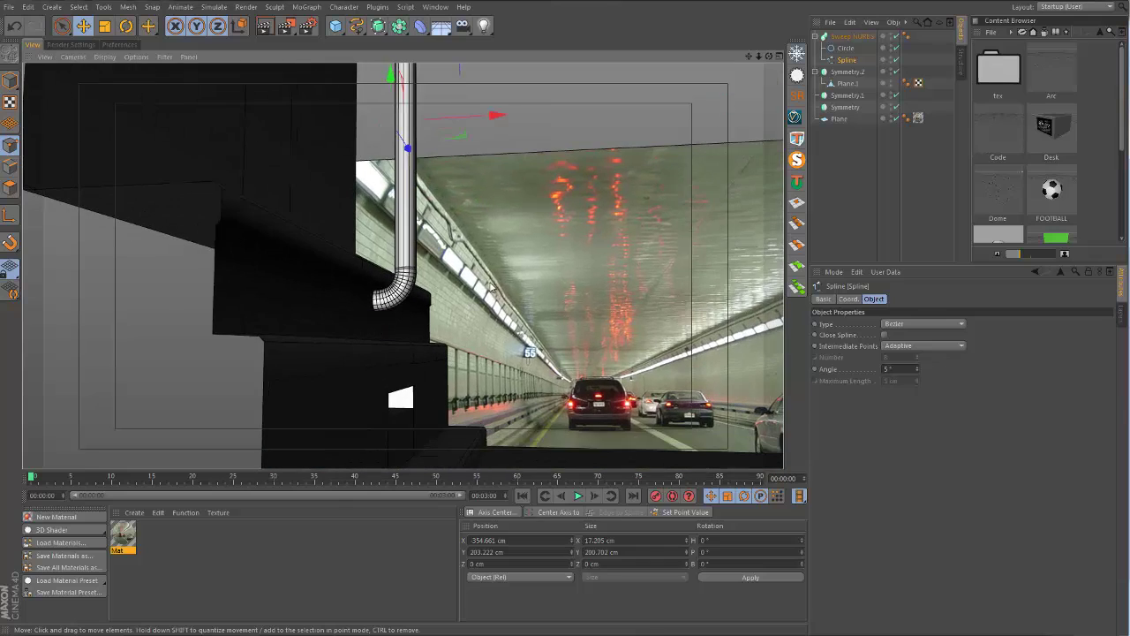
pyautogui.moveTo(385, 309)
pyautogui.keyDown('alt'); pyautogui.mouseDown()
pyautogui.moveTo(348, 316)
pyautogui.moveTo(370, 304)
pyautogui.moveTo(390, 314)
pyautogui.mouseUp(); pyautogui.keyUp('alt')
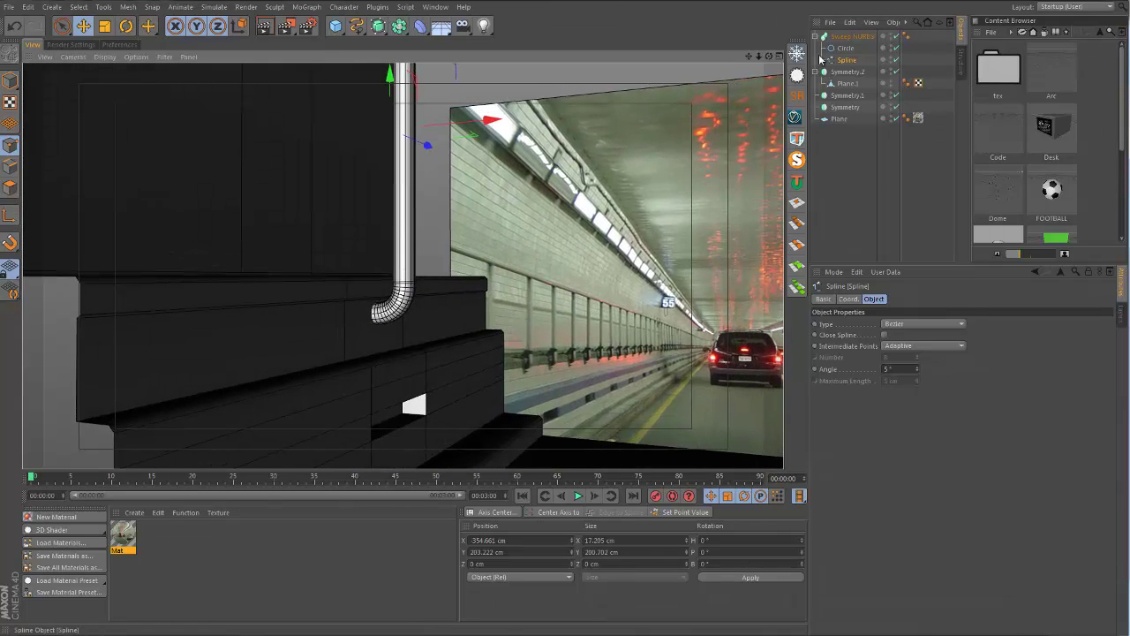
# Raise the pipe's spline slightly to a Y position of about 210 cm.
pyautogui.moveTo(391, 92); pyautogui.dragTo(397, 80)
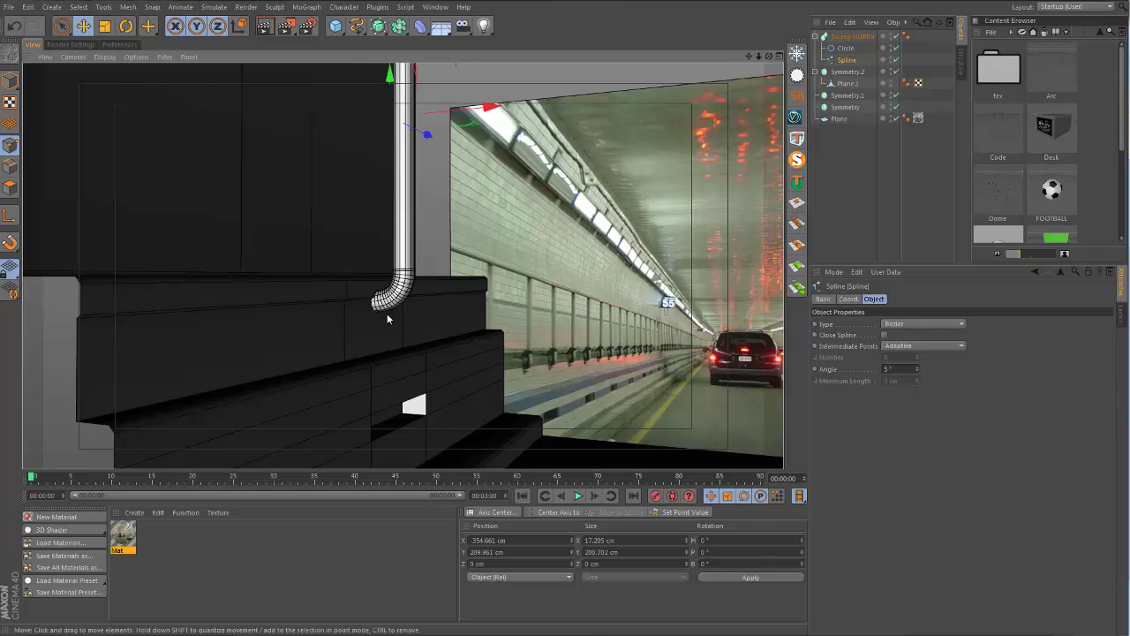
pyautogui.keyDown('alt'); pyautogui.moveTo(387, 313); pyautogui.dragTo(383, 385); pyautogui.keyUp('alt')
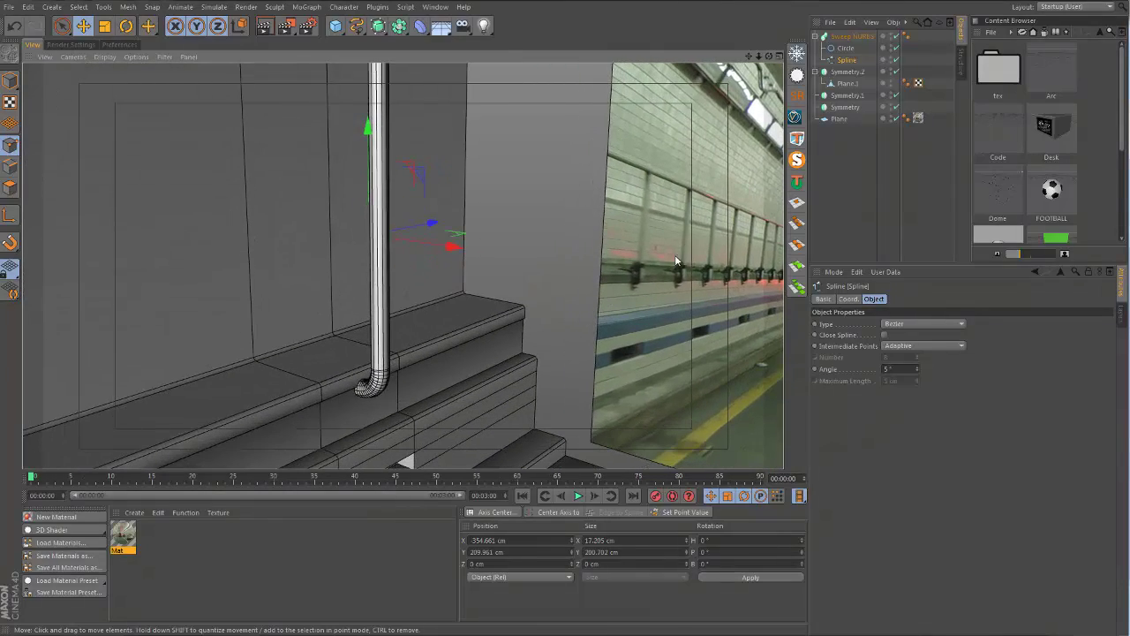
# Examine the railing brackets in the tunnel reference photo and compare them with the modelled pipe's lower bend.
pyautogui.keyDown('alt'); pyautogui.moveTo(676, 256); pyautogui.dragTo(611, 275, button='middle'); pyautogui.keyUp('alt')
pyautogui.scroll(5, 649, 247)
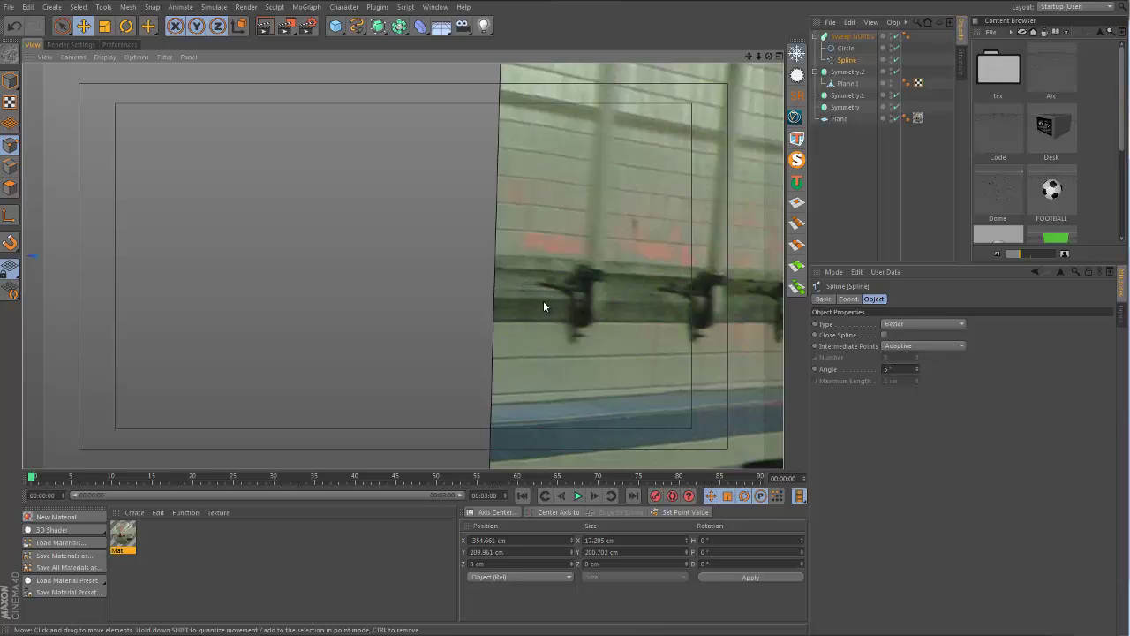
pyautogui.keyDown('alt'); pyautogui.moveTo(581, 314); pyautogui.dragTo(619, 289); pyautogui.keyUp('alt')
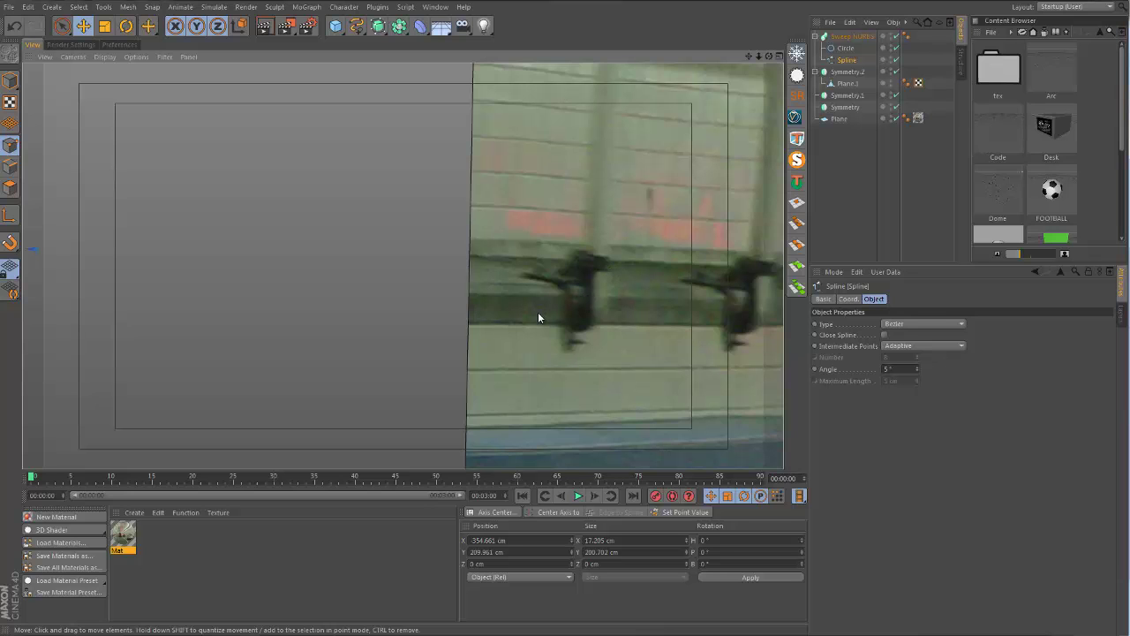
pyautogui.keyDown('alt'); pyautogui.moveTo(563, 321); pyautogui.dragTo(221, 333); pyautogui.keyUp('alt')
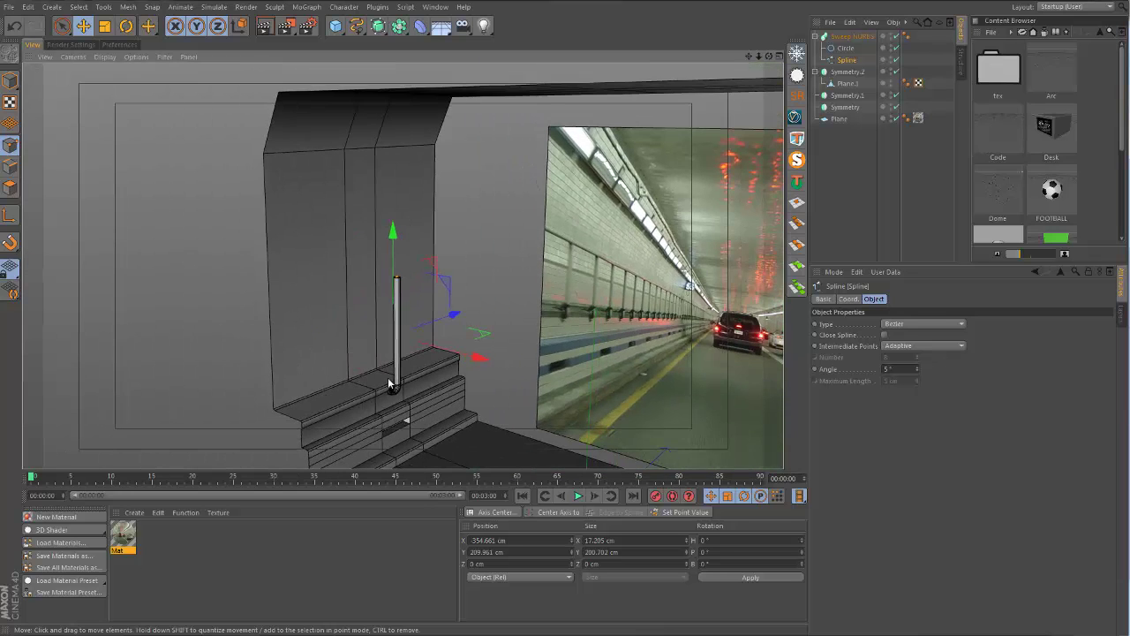
pyautogui.keyDown('alt'); pyautogui.moveTo(388, 380); pyautogui.dragTo(396, 357, button='middle'); pyautogui.keyUp('alt')
pyautogui.keyDown('alt'); pyautogui.moveTo(406, 367); pyautogui.dragTo(491, 337, button='right'); pyautogui.keyUp('alt')
pyautogui.keyDown('alt'); pyautogui.moveTo(402, 358); pyautogui.dragTo(465, 357); pyautogui.keyUp('alt')
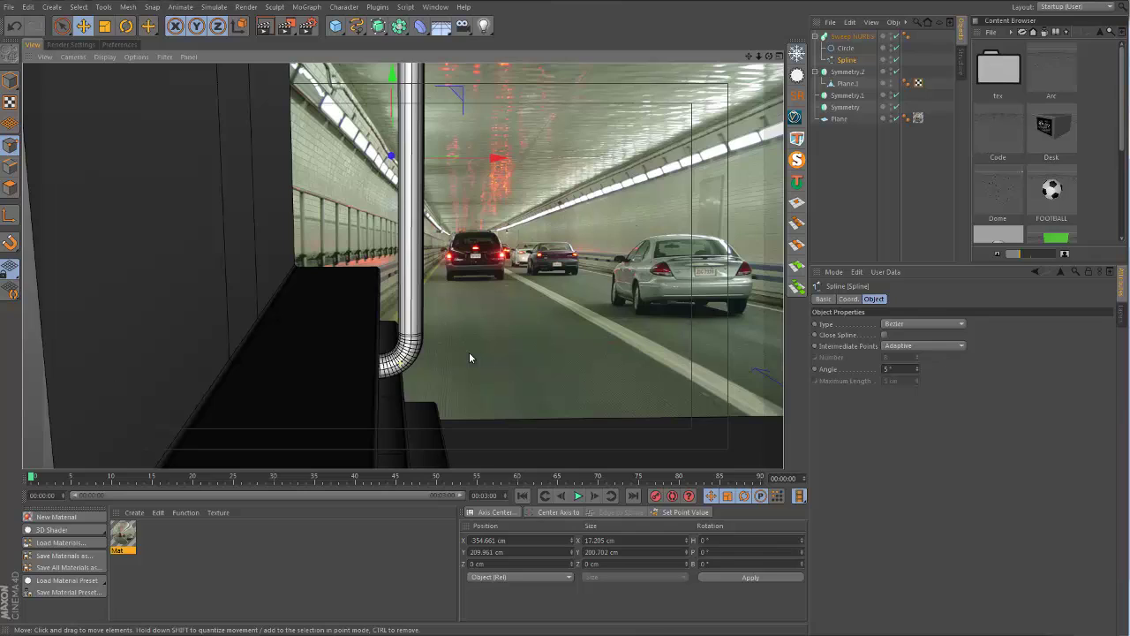
pyautogui.keyDown('alt'); pyautogui.moveTo(468, 358); pyautogui.dragTo(430, 362); pyautogui.keyUp('alt')
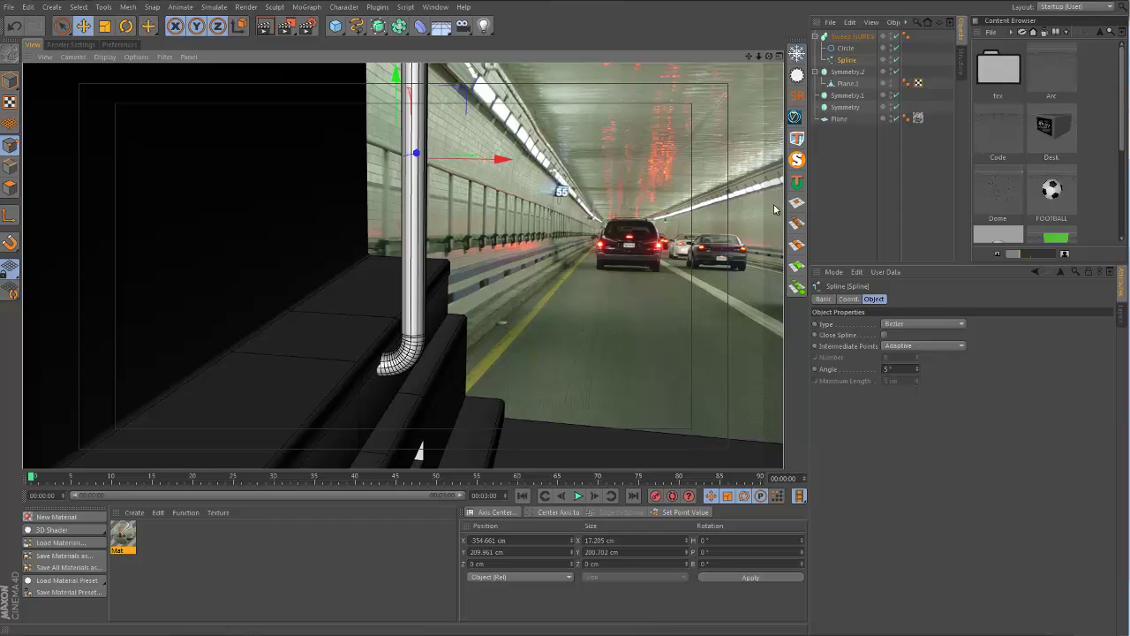
# Make the Sweep NURBS pipe editable and merge it with its two caps into one object, deleting the originals.
pyautogui.click(855, 37)
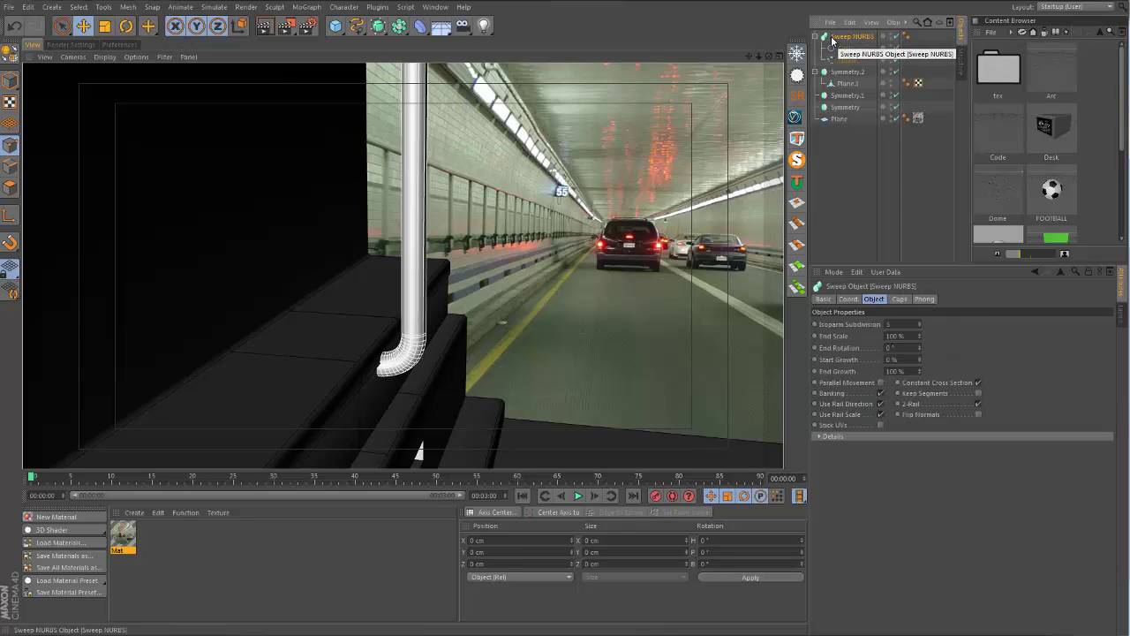
pyautogui.press('c')
pyautogui.click(815, 38)
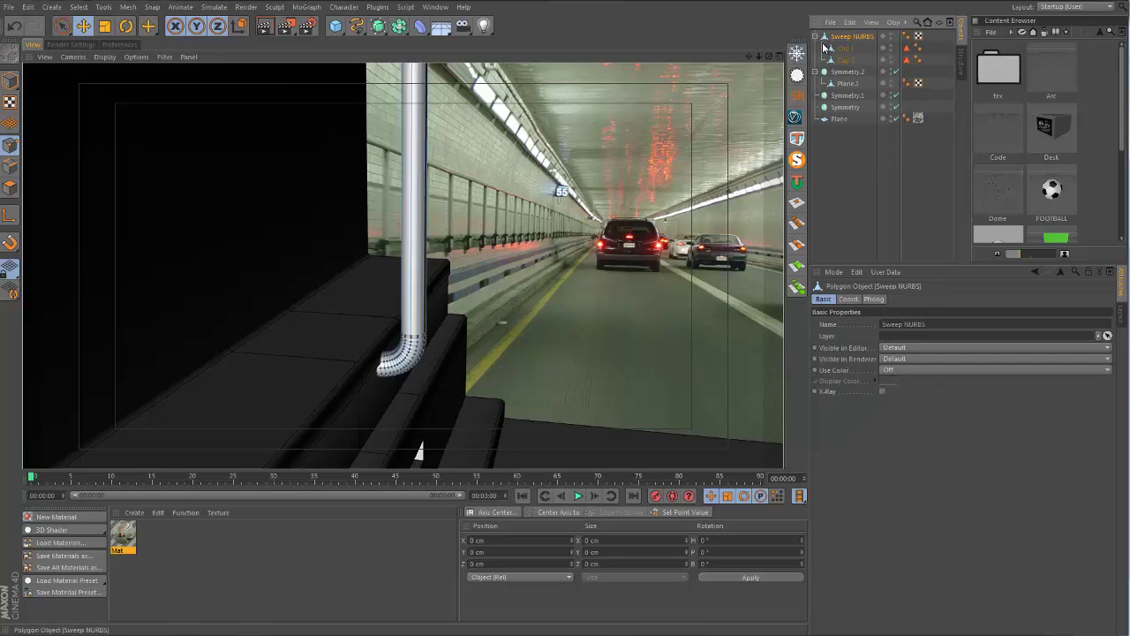
pyautogui.keyDown('shift'); pyautogui.click(850, 57); pyautogui.keyUp('shift')
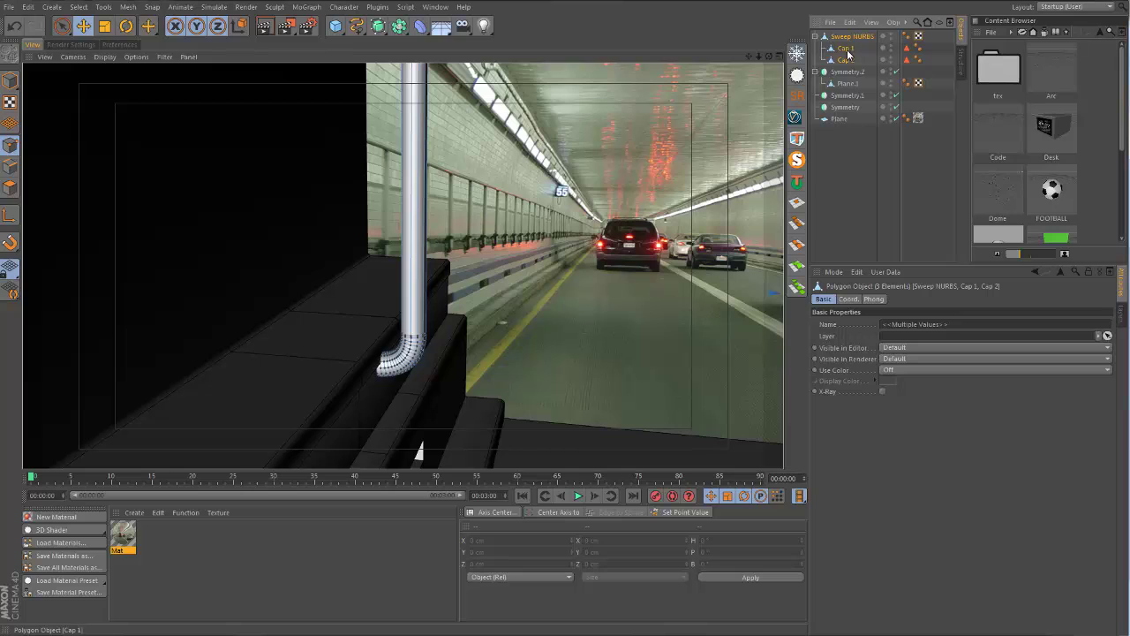
pyautogui.rightClick(852, 60)
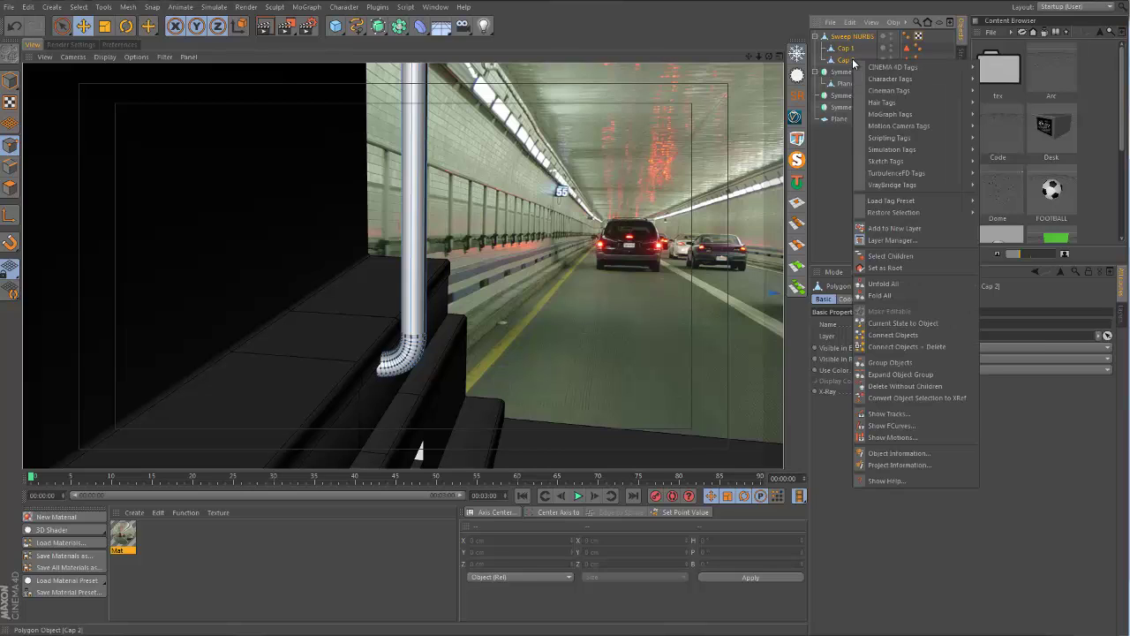
pyautogui.click(923, 345)
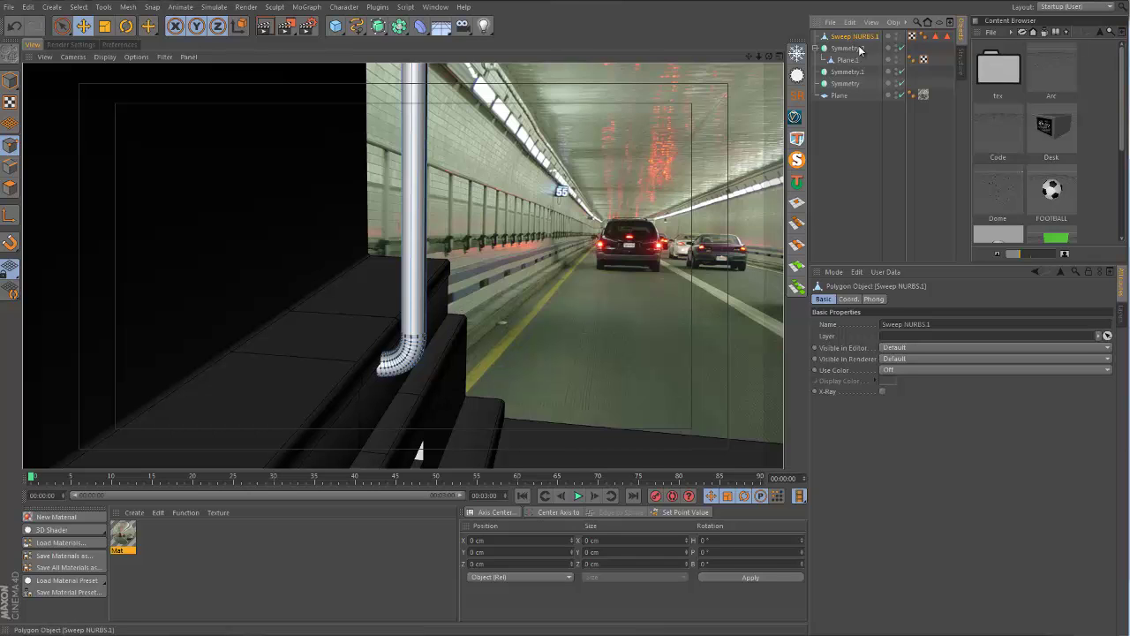
# Cut an edge loop around the pipe just above its lower bend with the Knife in Loop mode.
pyautogui.keyDown('alt'); pyautogui.moveTo(415, 309); pyautogui.dragTo(433, 323); pyautogui.keyUp('alt')
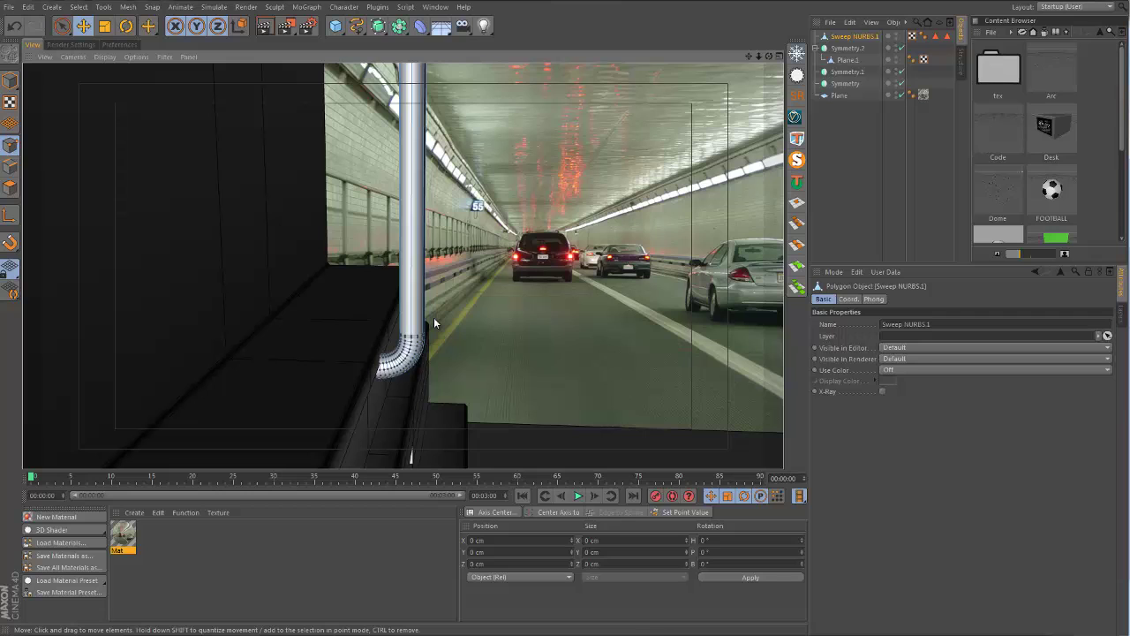
pyautogui.press('m')
pyautogui.press('k')
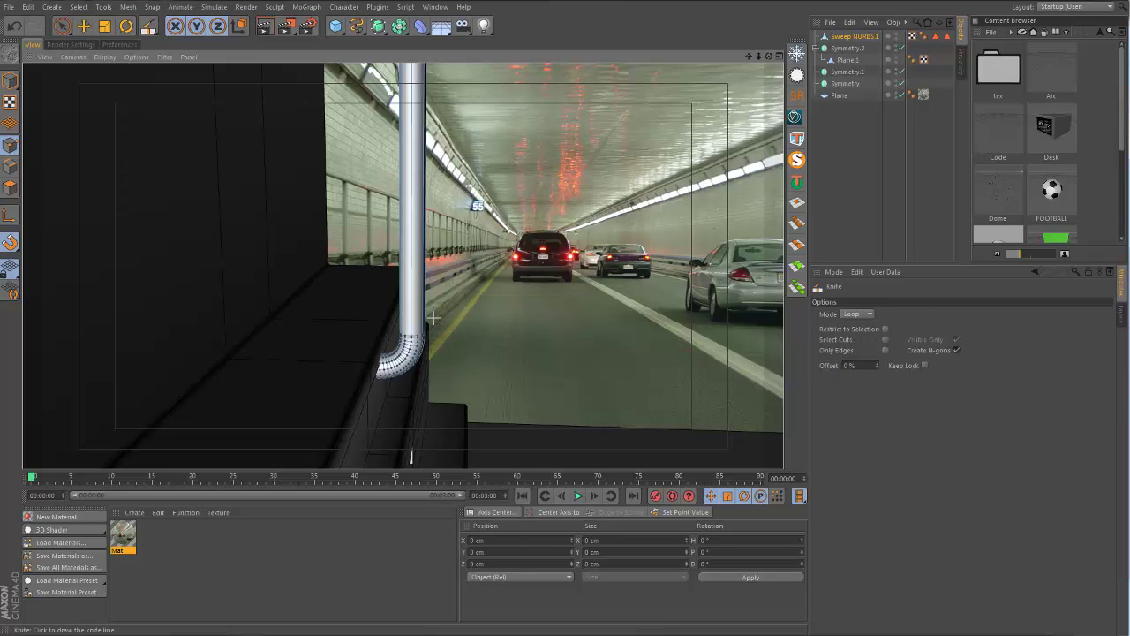
pyautogui.scroll(3, 433, 323)
pyautogui.click(432, 321)
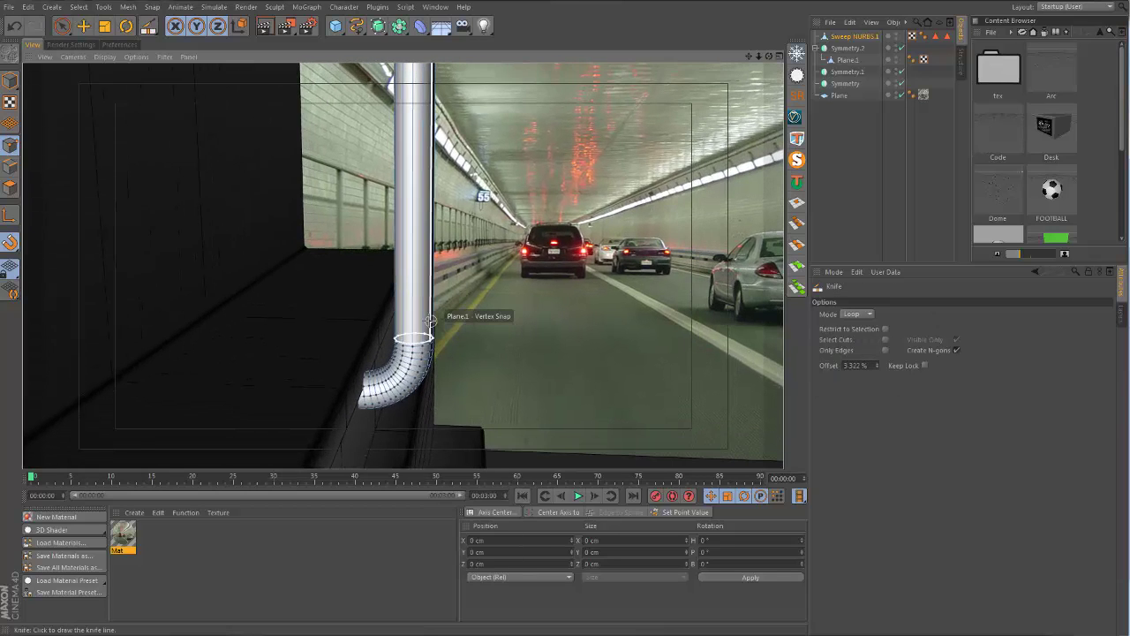
pyautogui.keyDown('alt'); pyautogui.moveTo(431, 320); pyautogui.dragTo(101, 209); pyautogui.keyUp('alt')
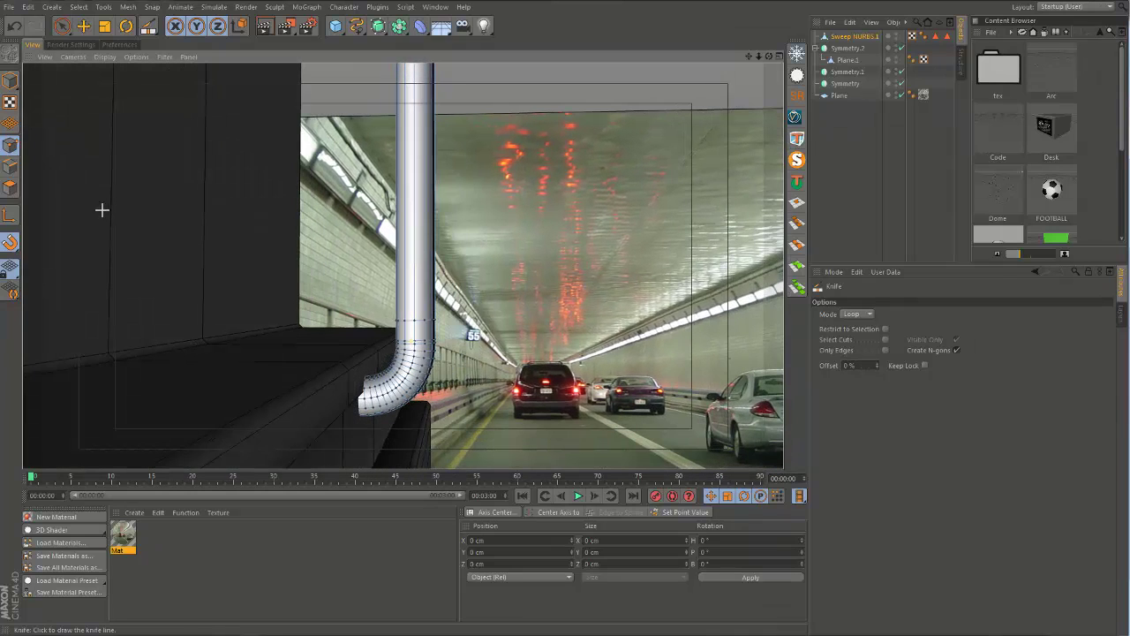
# Select the narrow polygon loop just above the pipe's bend with Loop Selection.
pyautogui.click(17, 190)
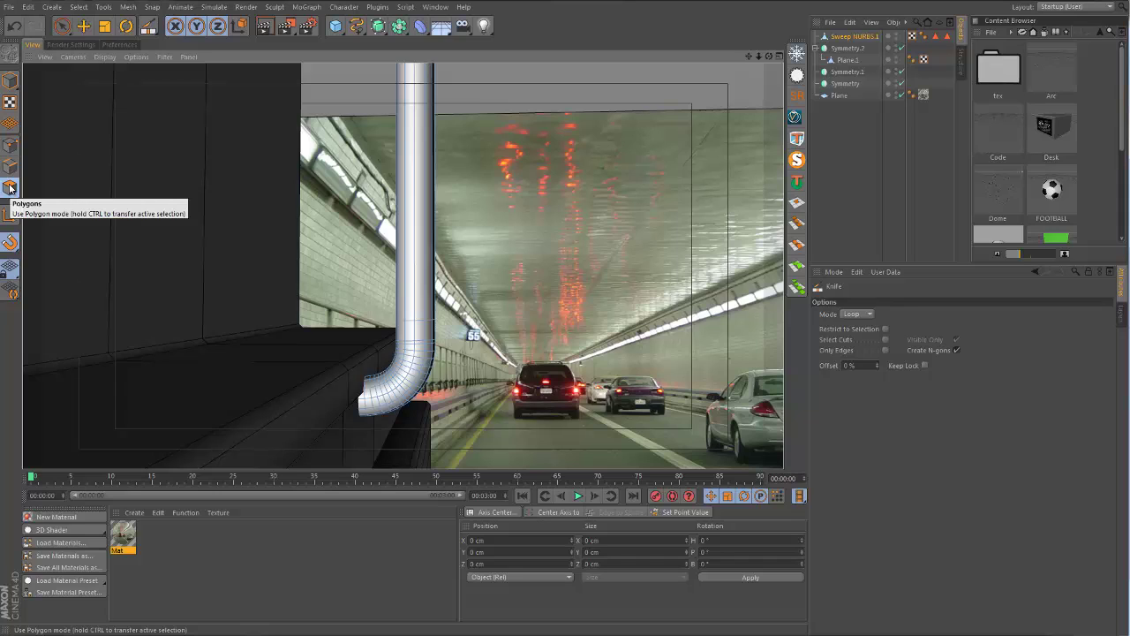
pyautogui.click(63, 26)
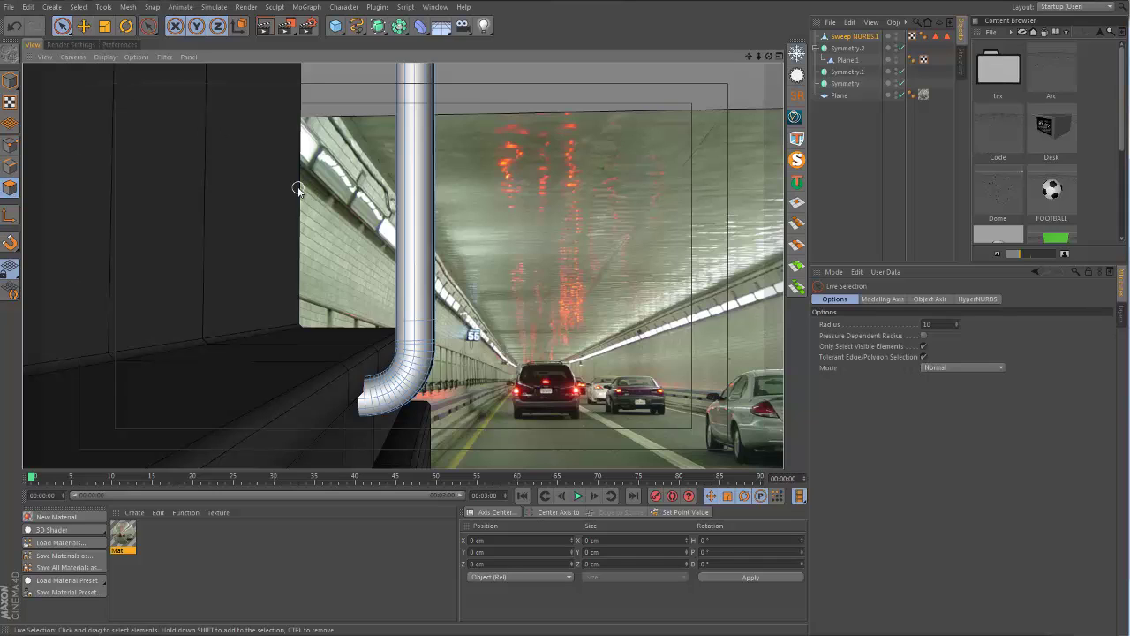
pyautogui.press('u')
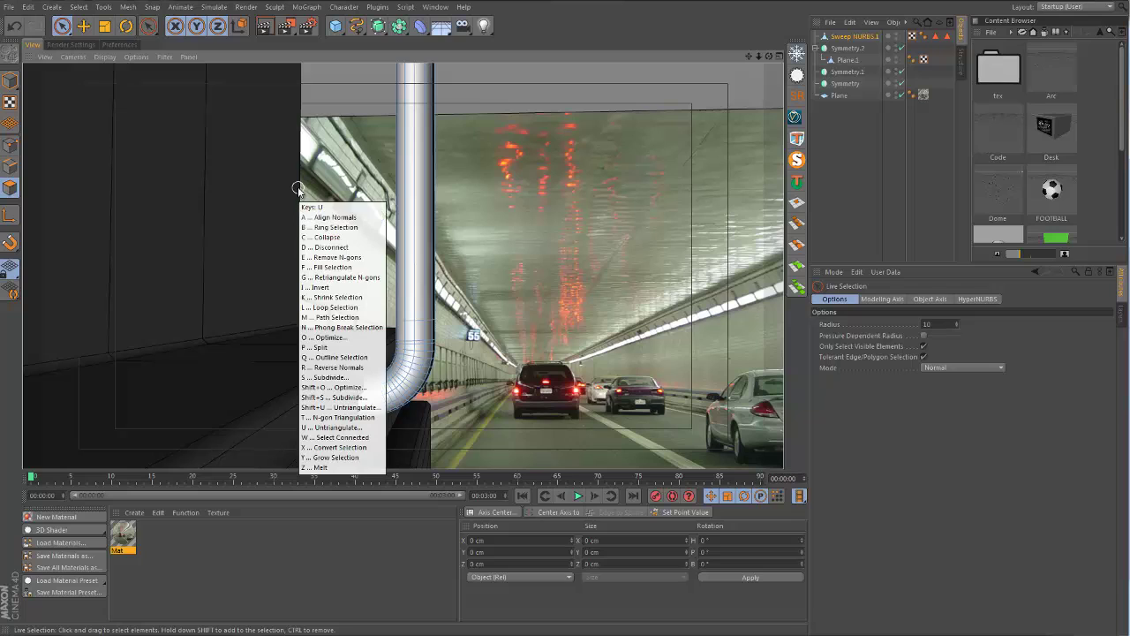
pyautogui.press('l')
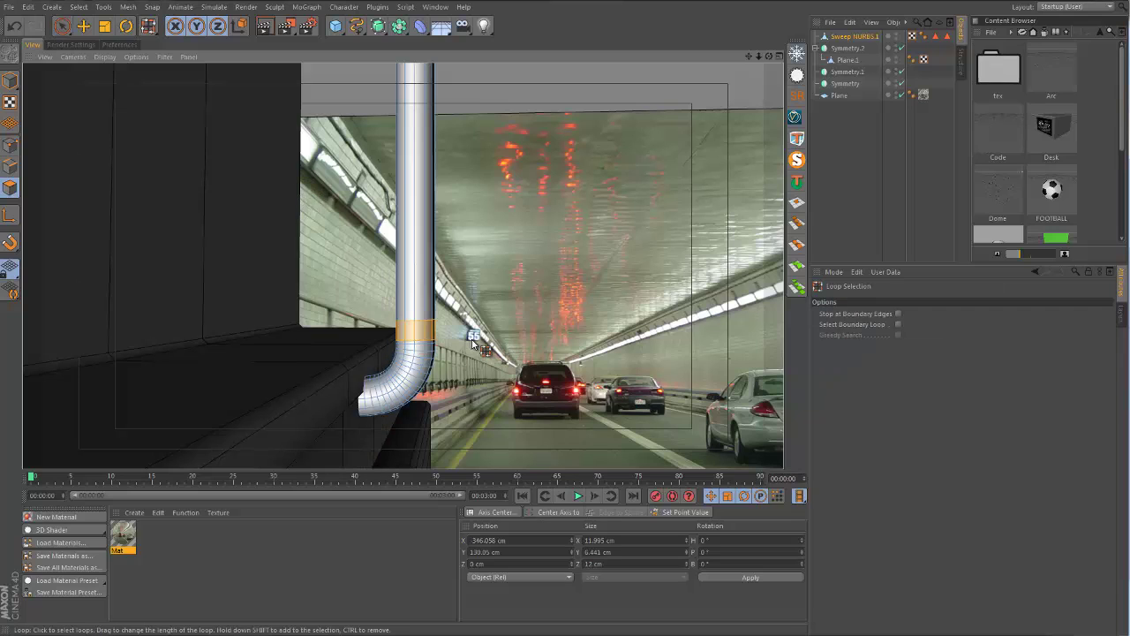
# Extrude the selected band outward 3.8 cm as a collar and grow the selection to its upper and lower faces.
pyautogui.keyDown('alt'); pyautogui.moveTo(429, 330); pyautogui.dragTo(435, 216); pyautogui.keyUp('alt')
pyautogui.rightClick(420, 332)
pyautogui.click(469, 408)
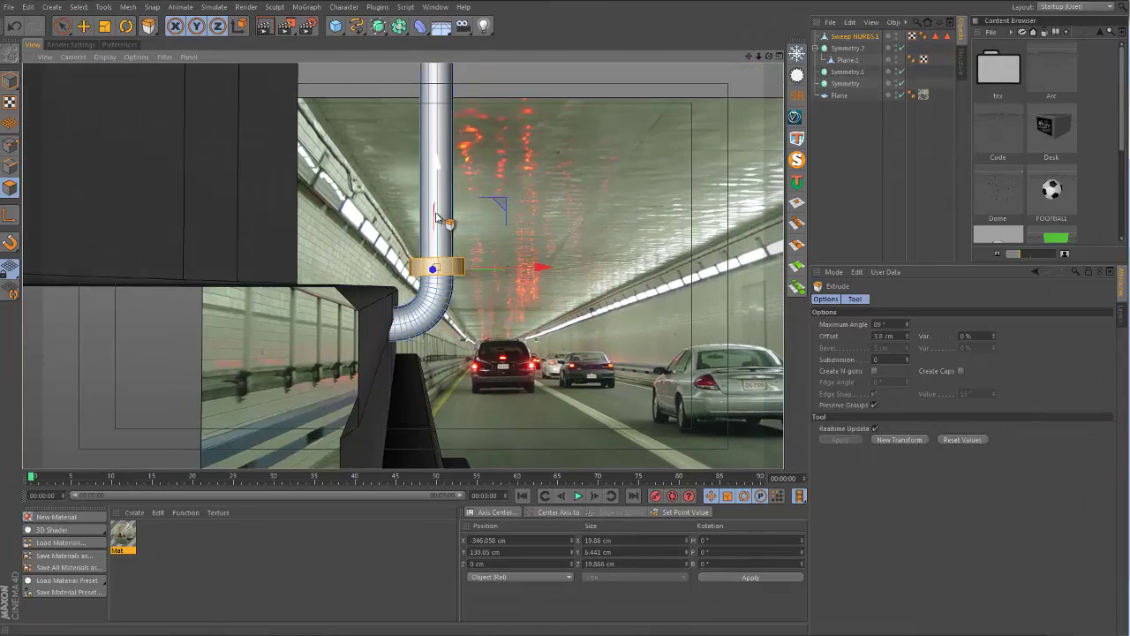
pyautogui.keyDown('alt'); pyautogui.moveTo(448, 266); pyautogui.dragTo(427, 289); pyautogui.keyUp('alt')
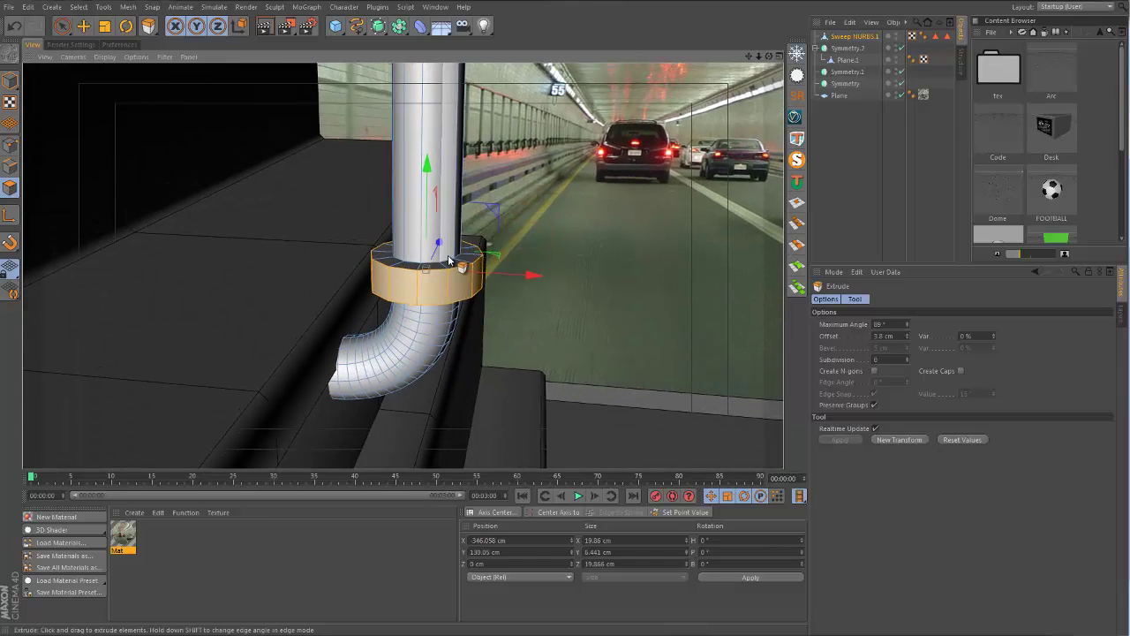
pyautogui.rightClick(580, 220)
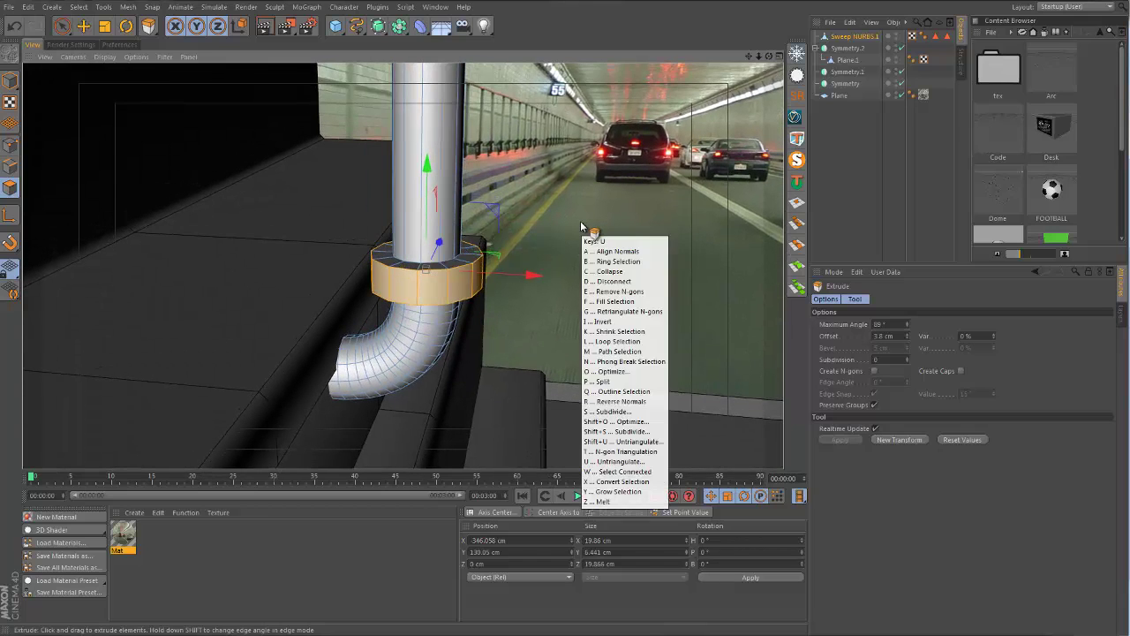
pyautogui.press('Escape')
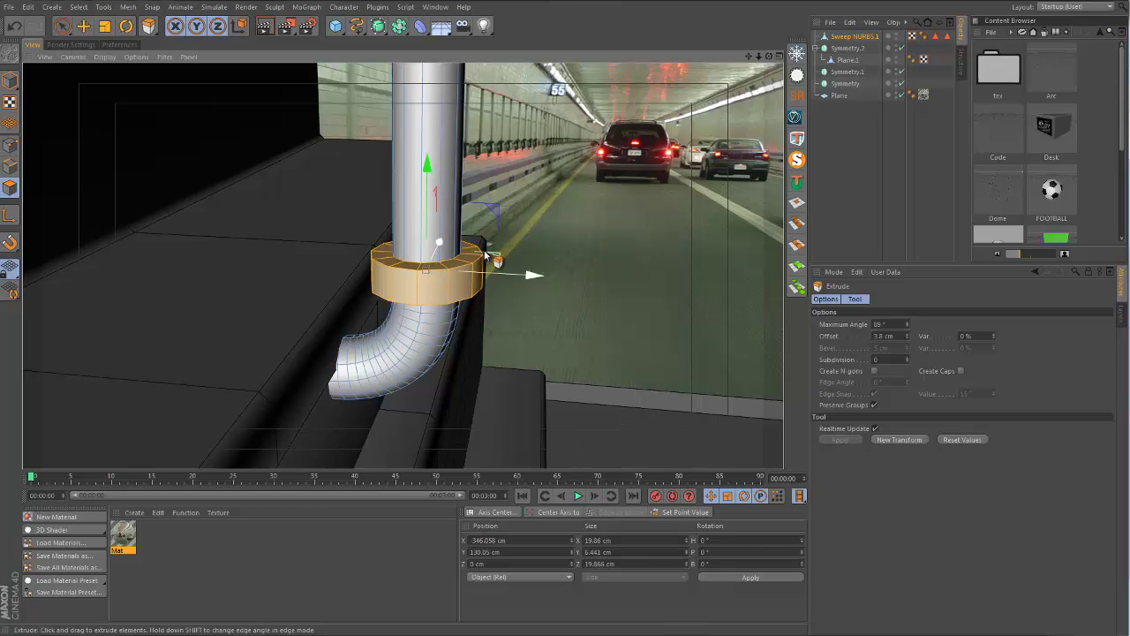
pyautogui.keyDown('alt'); pyautogui.moveTo(449, 303); pyautogui.dragTo(441, 193); pyautogui.keyUp('alt')
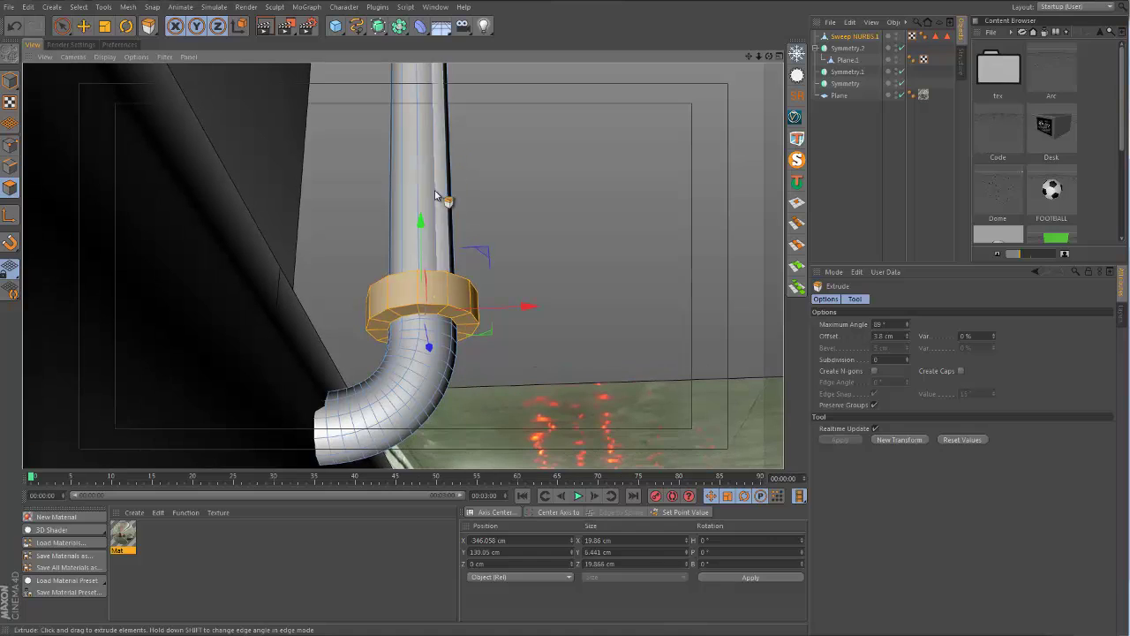
pyautogui.press('u')
pyautogui.press('y')
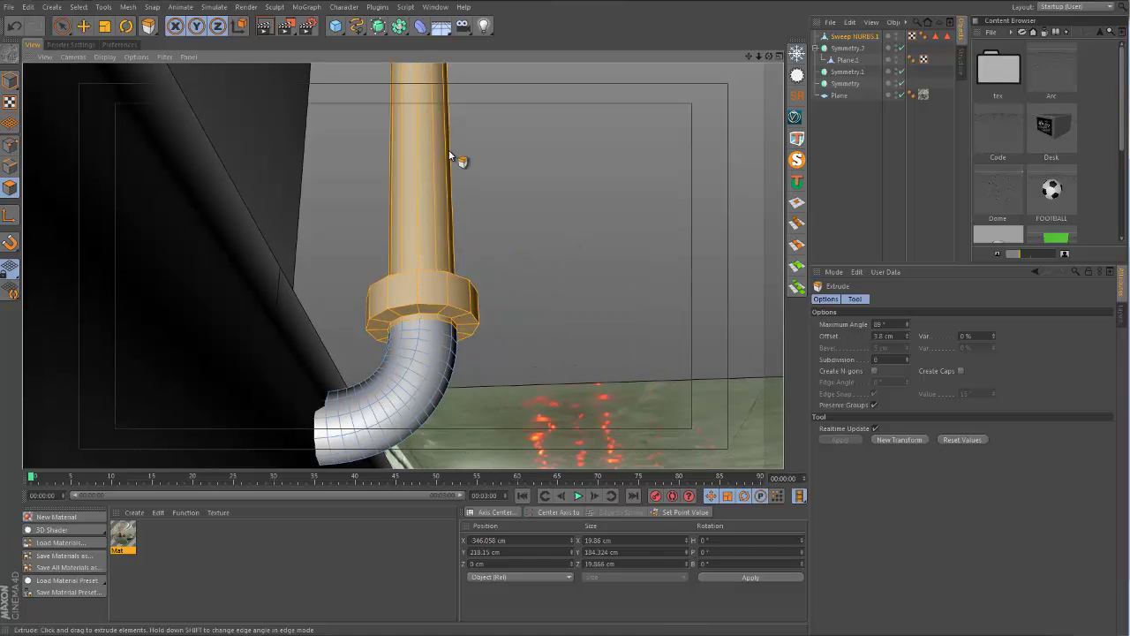
pyautogui.hotkey('ctrl', 'z')
pyautogui.keyDown('alt'); pyautogui.moveTo(444, 162); pyautogui.dragTo(409, 391); pyautogui.keyUp('alt')
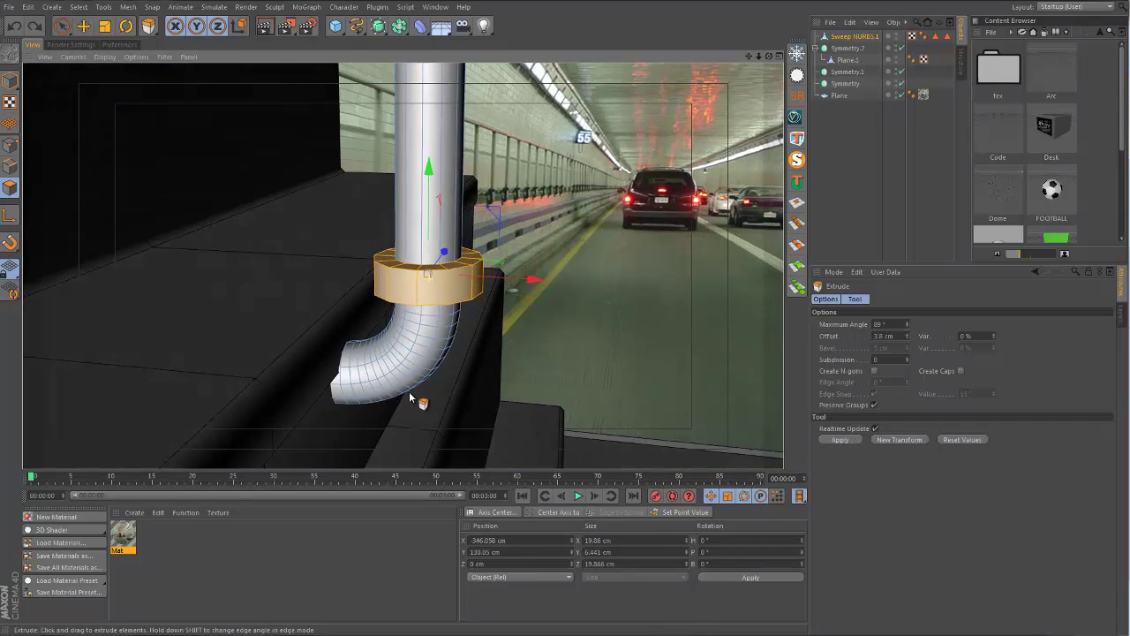
# Move the selected collar up the pipe to a Y position of about 133.75 cm.
pyautogui.press('space')
pyautogui.moveTo(430, 214); pyautogui.dragTo(435, 192)
pyautogui.keyDown('alt'); pyautogui.moveTo(444, 264); pyautogui.dragTo(285, 312); pyautogui.keyUp('alt')
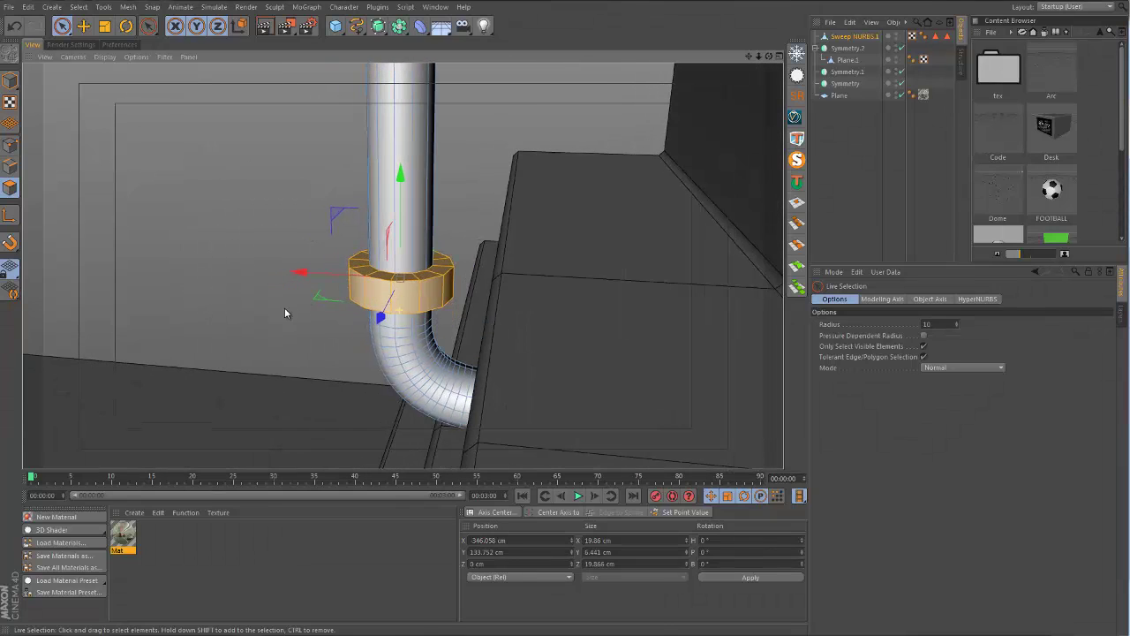
# Select the collar's outer faces on the wall side and pull them along X to about -377 cm, forming a bracket arm.
pyautogui.keyDown('alt'); pyautogui.moveTo(456, 292); pyautogui.dragTo(405, 304); pyautogui.keyUp('alt')
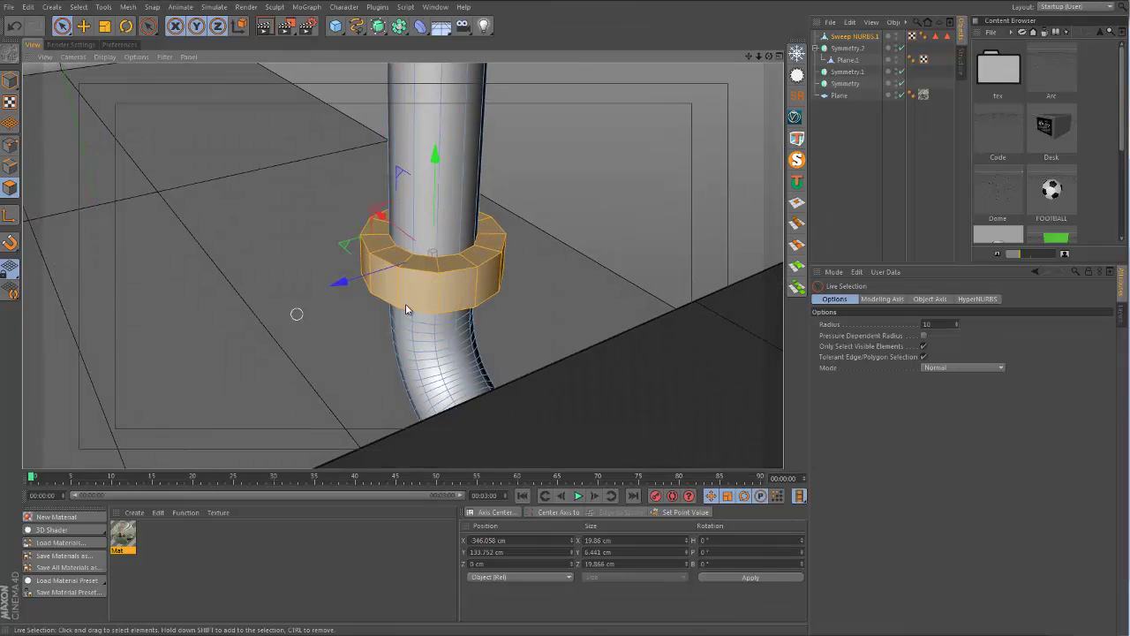
pyautogui.click(444, 295)
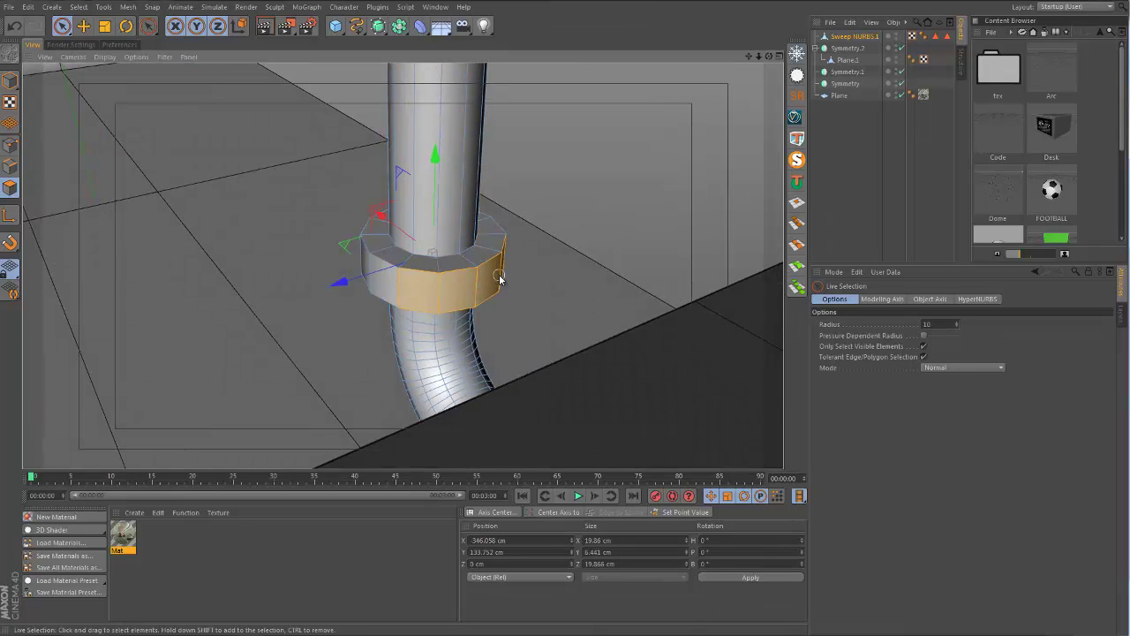
pyautogui.keyDown('alt'); pyautogui.moveTo(500, 279); pyautogui.dragTo(481, 309); pyautogui.keyUp('alt')
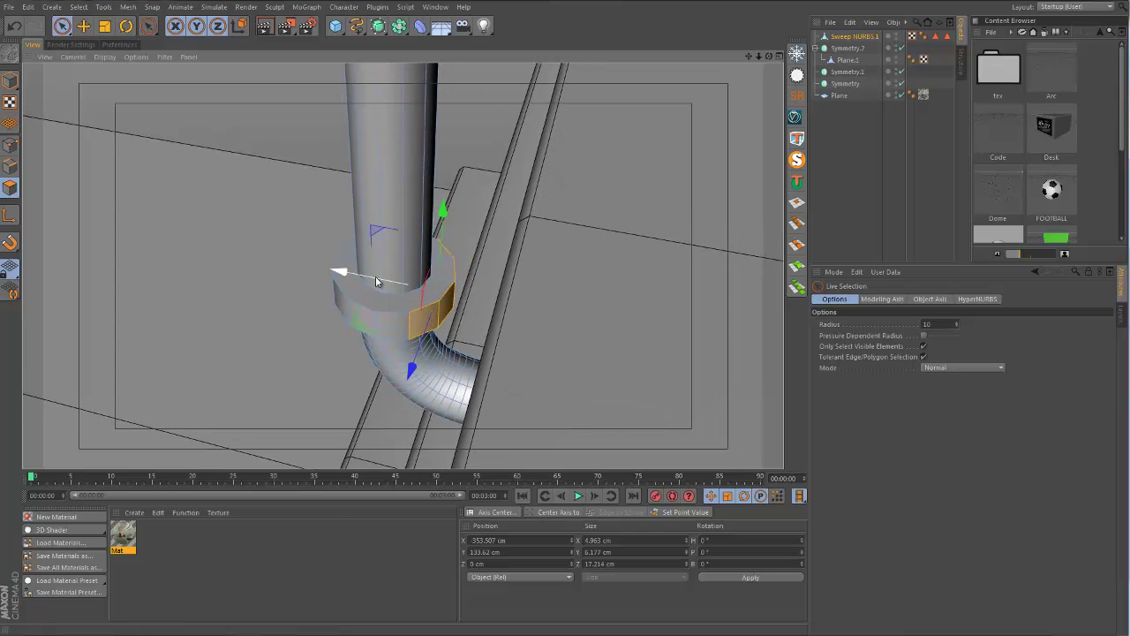
pyautogui.moveTo(376, 281); pyautogui.dragTo(509, 307)
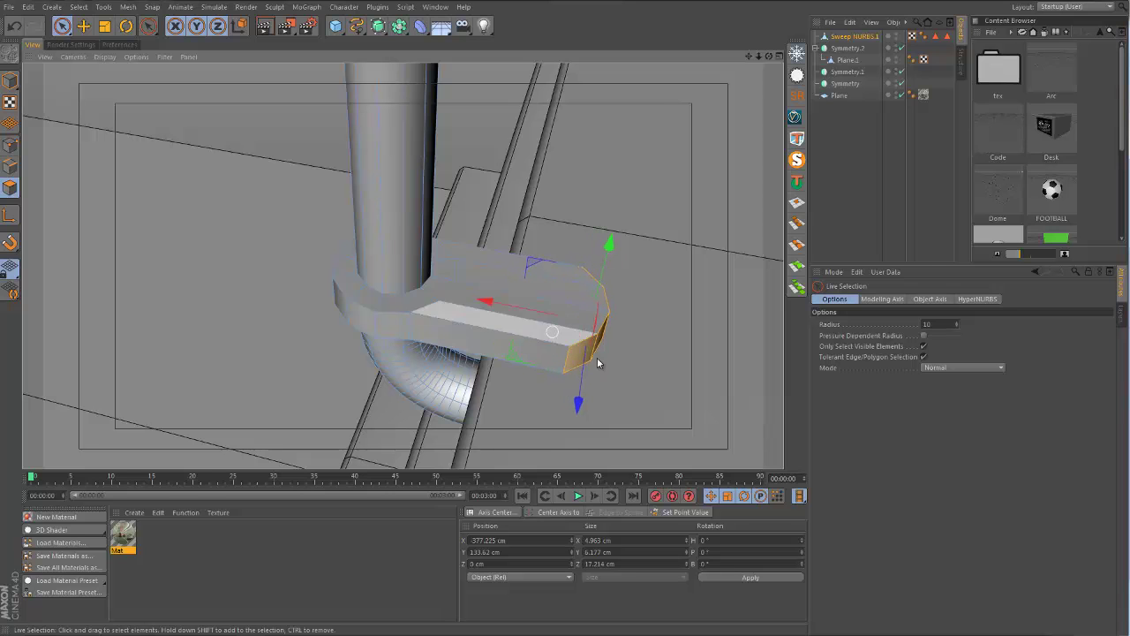
# Cut an edge loop across the middle of the bracket arm with the Knife in Loop mode.
pyautogui.keyDown('alt'); pyautogui.moveTo(597, 358); pyautogui.dragTo(615, 335); pyautogui.keyUp('alt')
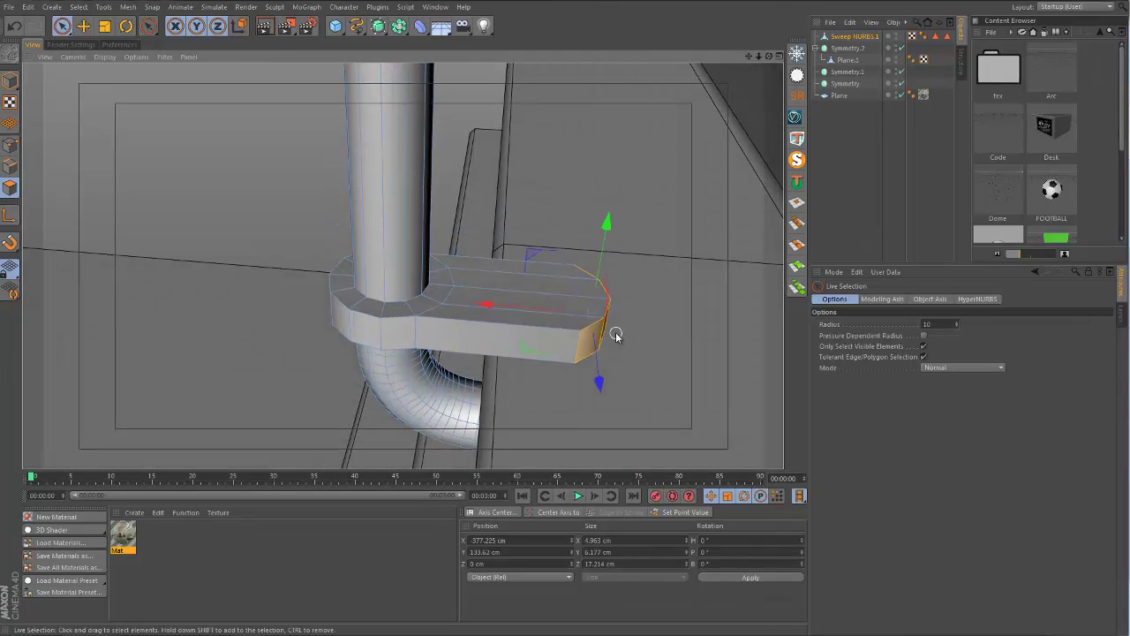
pyautogui.press('k')
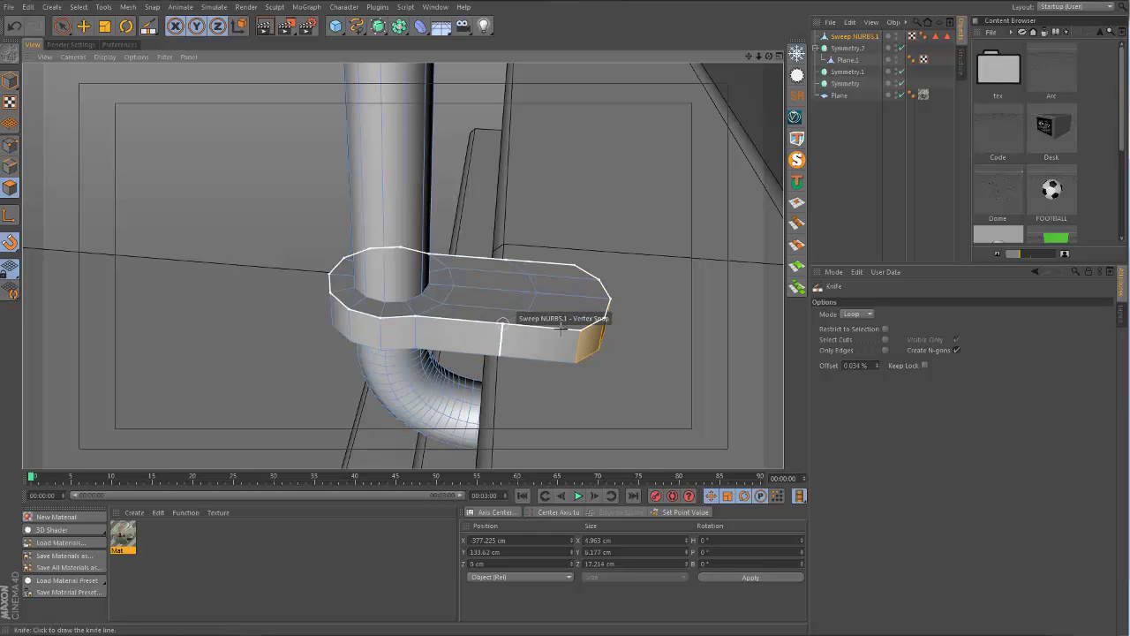
pyautogui.moveTo(542, 324)
pyautogui.keyDown('alt'); pyautogui.mouseDown()
pyautogui.moveTo(539, 340)
pyautogui.moveTo(536, 327)
pyautogui.mouseUp(); pyautogui.keyUp('alt')
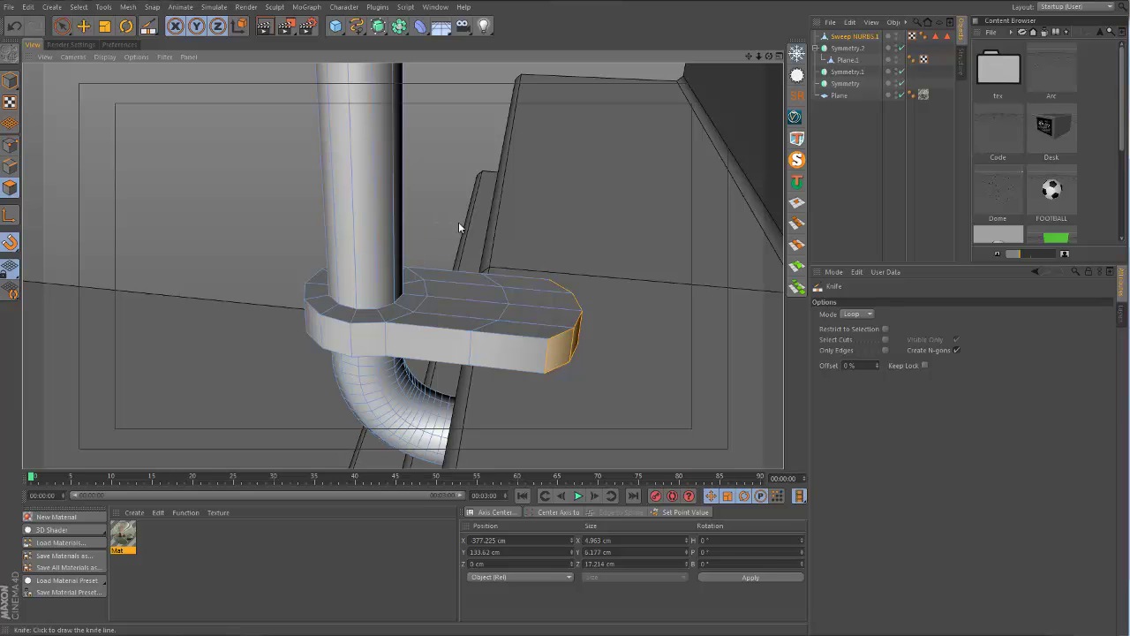
# Lower the outer section of the bracket arm to a Y position of about 126.1 cm and compare it with the tunnel photo.
pyautogui.keyDown('alt'); pyautogui.moveTo(549, 353); pyautogui.dragTo(528, 295); pyautogui.keyUp('alt')
pyautogui.press('space')
pyautogui.click(899, 209)
pyautogui.keyDown('alt'); pyautogui.moveTo(368, 353); pyautogui.dragTo(618, 345); pyautogui.keyUp('alt')
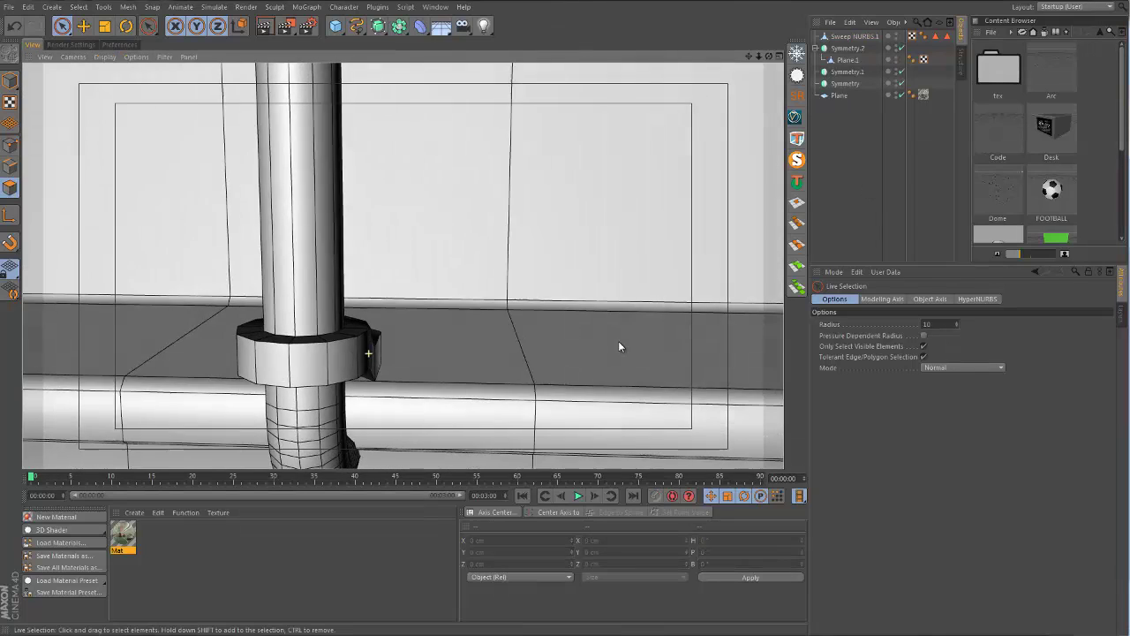
pyautogui.scroll(-4, 406, 345)
pyautogui.keyDown('alt'); pyautogui.moveTo(346, 341); pyautogui.dragTo(416, 345); pyautogui.keyUp('alt')
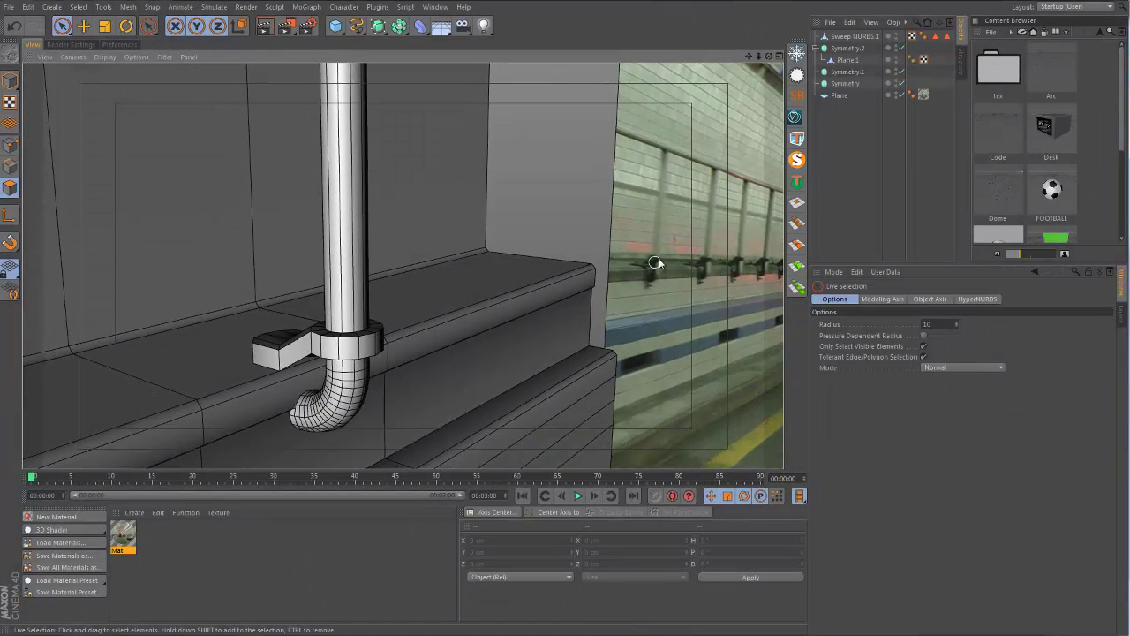
pyautogui.keyDown('alt'); pyautogui.moveTo(294, 384); pyautogui.dragTo(236, 360); pyautogui.keyUp('alt')
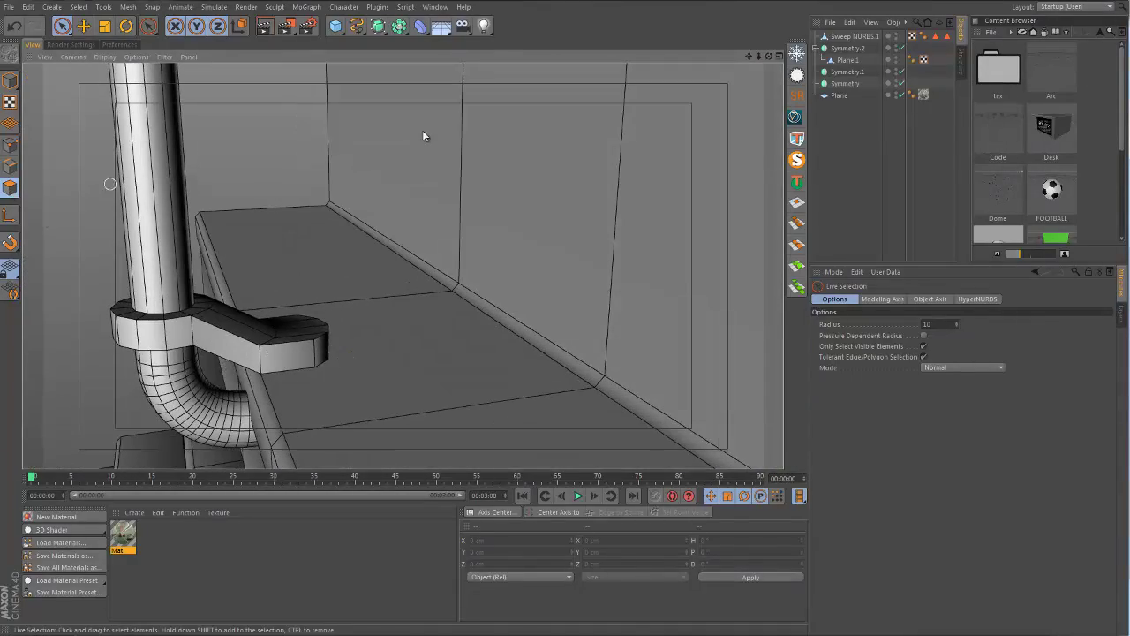
# Extrude the two side faces of the bracket's lowered end outward 7.77 cm and narrow them along X to about 5.3 cm.
pyautogui.click(843, 38)
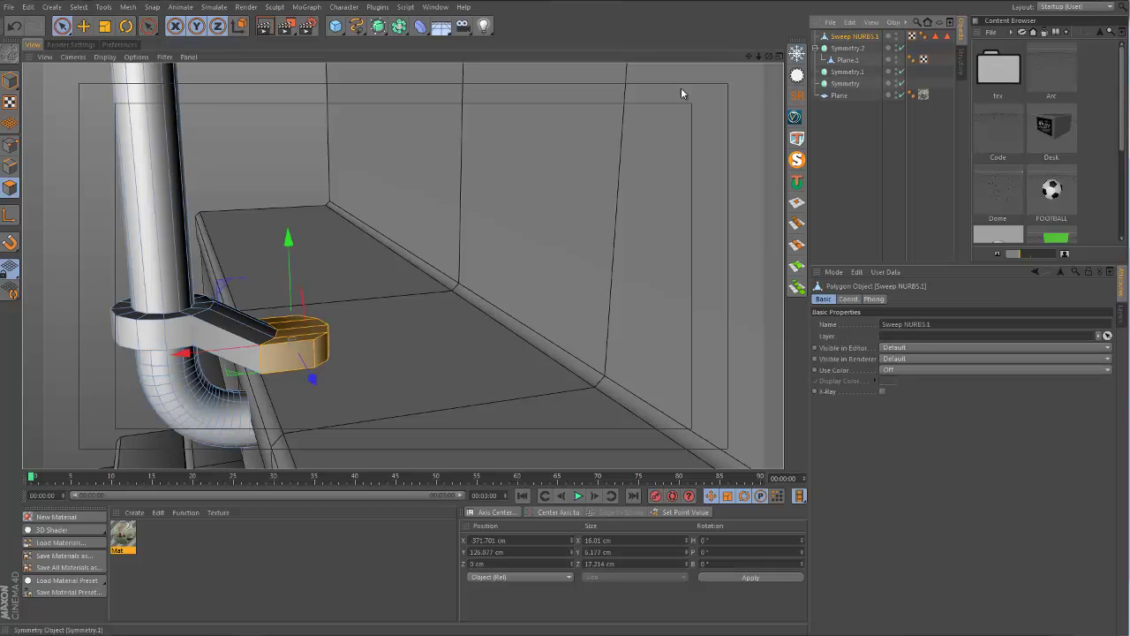
pyautogui.click(267, 363)
pyautogui.moveTo(254, 344)
pyautogui.keyDown('alt'); pyautogui.mouseDown()
pyautogui.moveTo(381, 351)
pyautogui.moveTo(263, 352)
pyautogui.mouseUp(); pyautogui.keyUp('alt')
pyautogui.keyDown('alt'); pyautogui.moveTo(262, 351); pyautogui.dragTo(411, 334, button='middle'); pyautogui.keyUp('alt')
pyautogui.keyDown('shift'); pyautogui.click(263, 360); pyautogui.keyUp('shift')
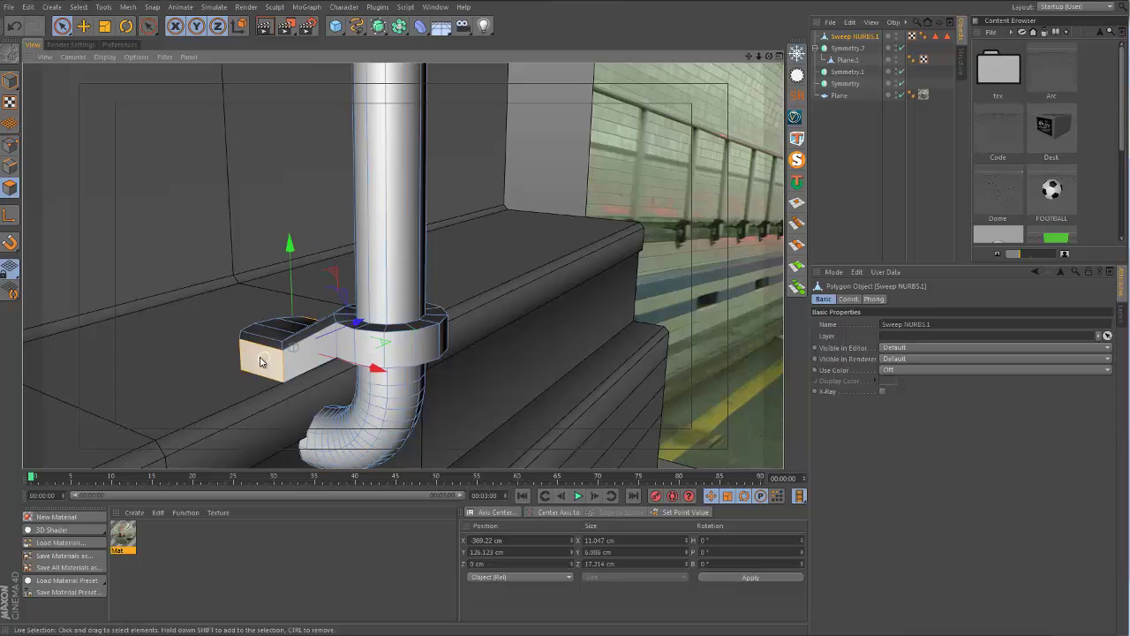
pyautogui.scroll(3, 288, 353)
pyautogui.keyDown('alt'); pyautogui.moveTo(287, 354); pyautogui.dragTo(571, 331); pyautogui.keyUp('alt')
pyautogui.rightClick(270, 372)
pyautogui.click(293, 410)
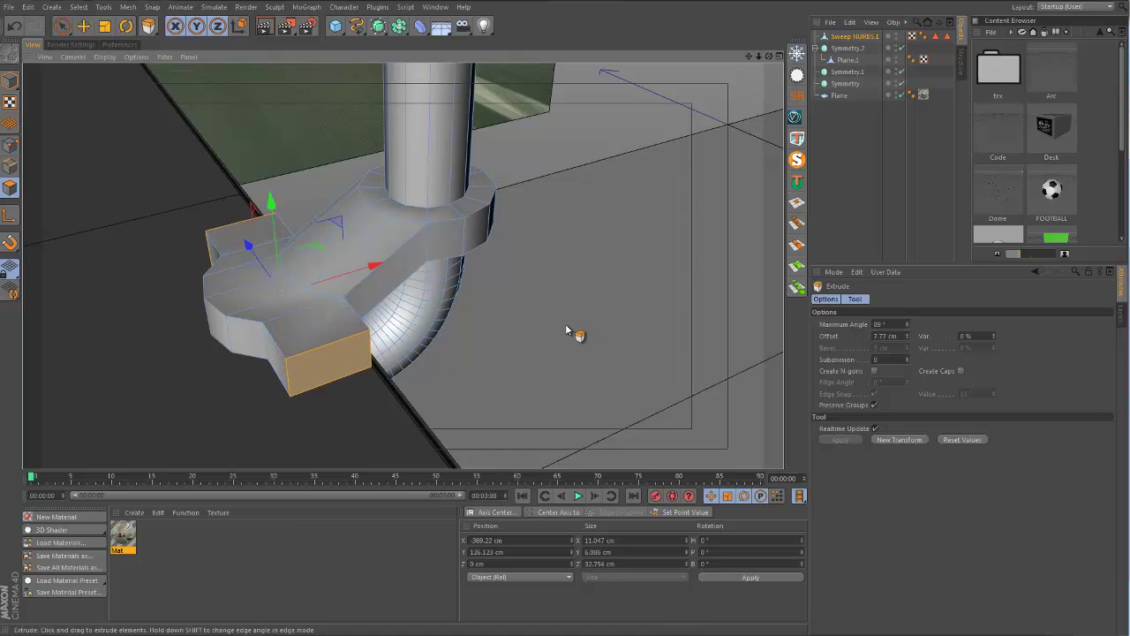
pyautogui.press('t')
pyautogui.moveTo(375, 266); pyautogui.dragTo(316, 280)
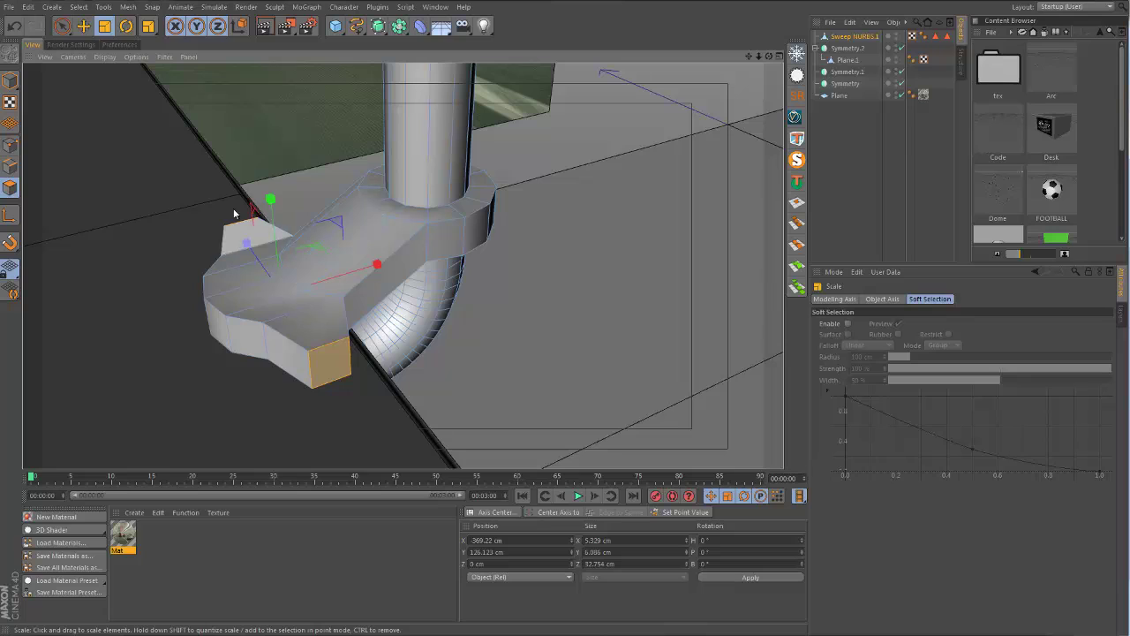
# Select the upper outer edge of both side lugs and lower them to a Y position of about 124.3 cm.
pyautogui.click(10, 166)
pyautogui.click(62, 25)
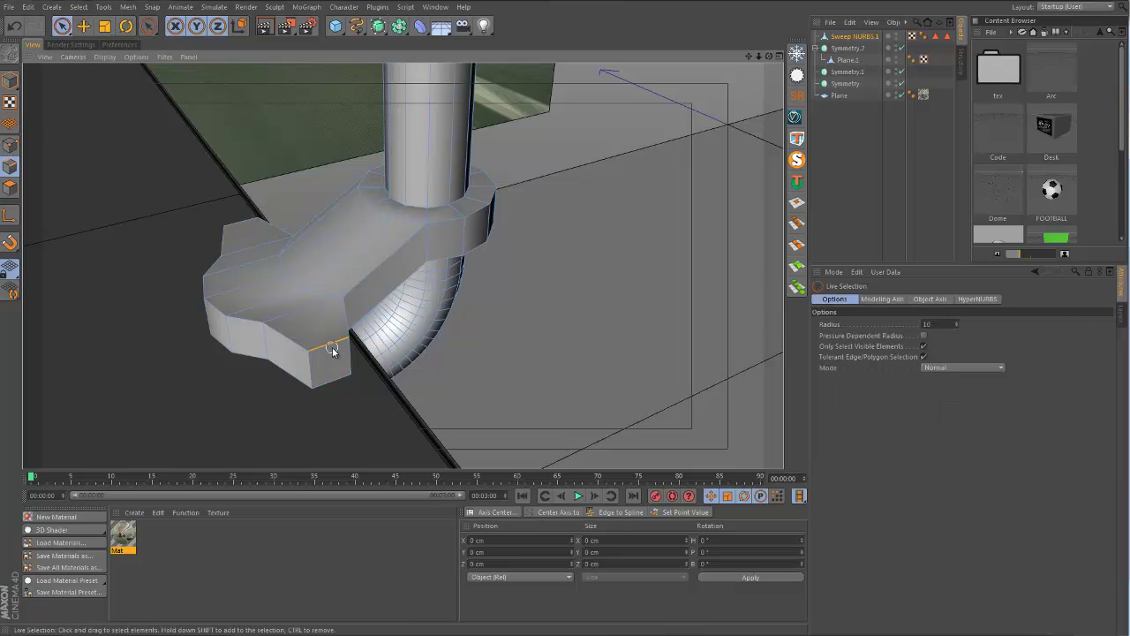
pyautogui.click(332, 347)
pyautogui.keyDown('shift'); pyautogui.click(236, 221); pyautogui.keyUp('shift')
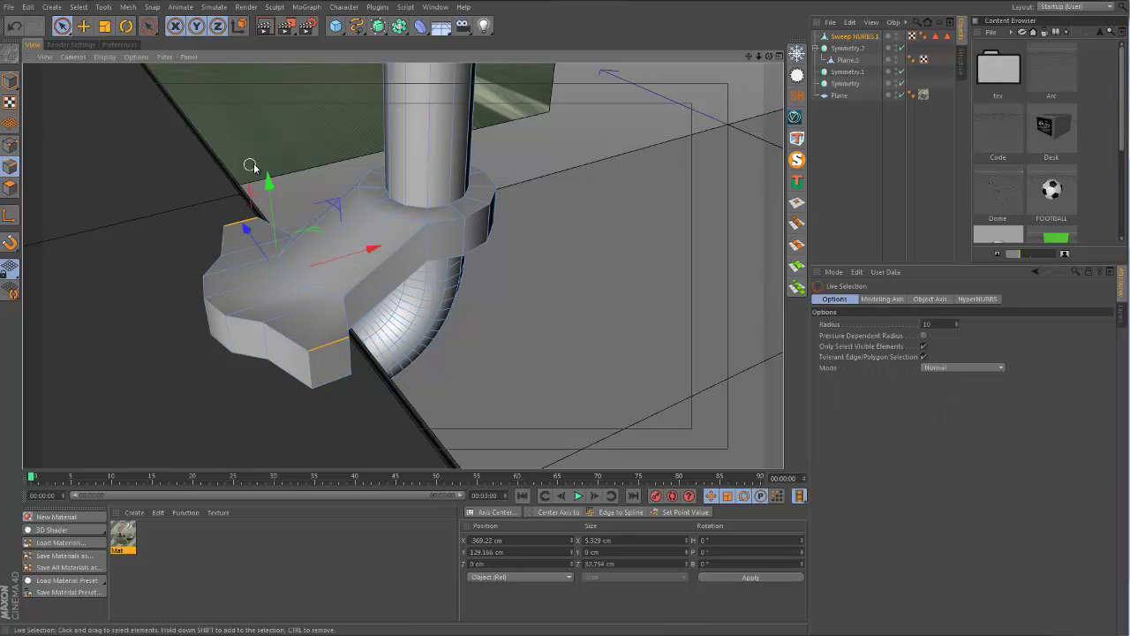
pyautogui.moveTo(269, 186); pyautogui.dragTo(180, 280)
pyautogui.moveTo(368, 224); pyautogui.dragTo(368, 229)
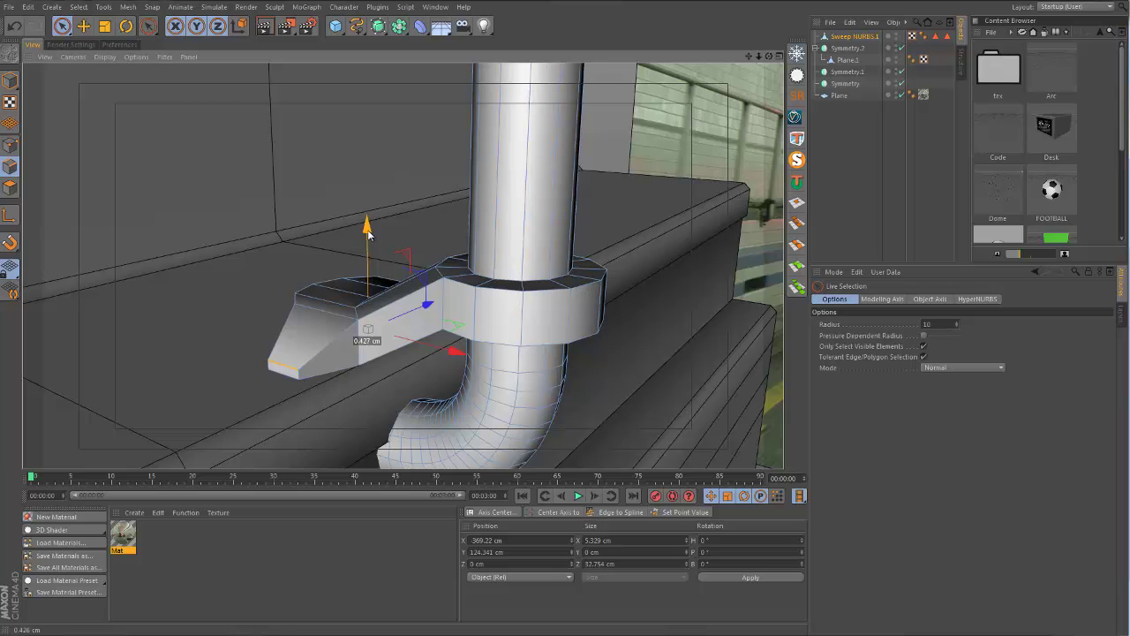
pyautogui.keyDown('alt'); pyautogui.moveTo(368, 341); pyautogui.dragTo(388, 356); pyautogui.keyUp('alt')
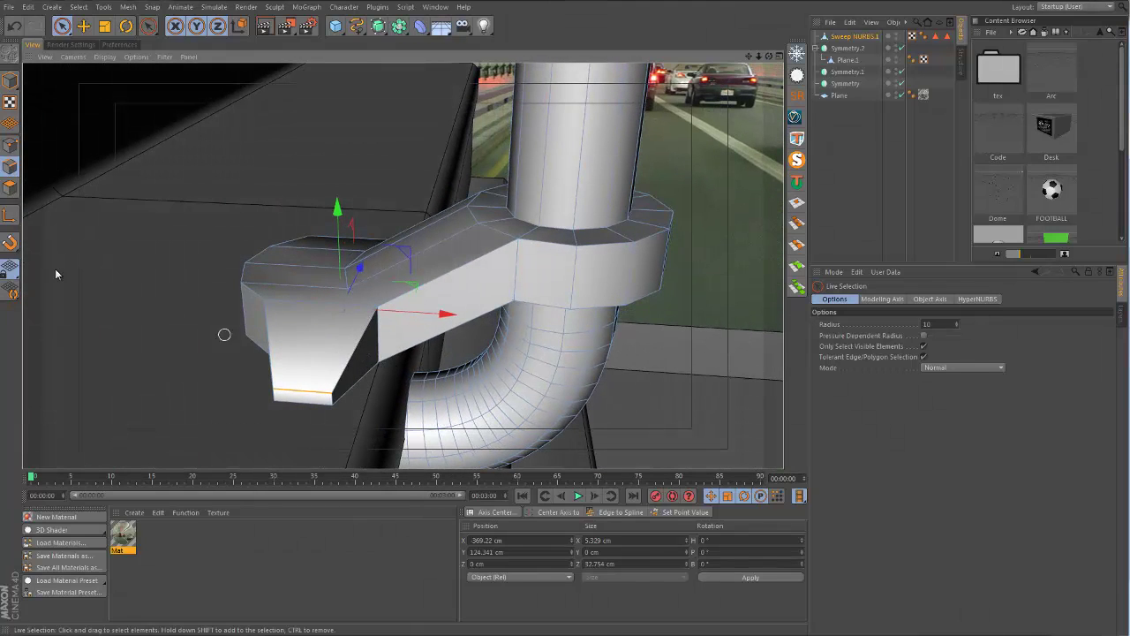
# Inset the sloped top faces of both side lugs by about 2 cm and extrude them inward about 2.1 cm.
pyautogui.click(11, 186)
pyautogui.click(285, 318)
pyautogui.keyDown('alt'); pyautogui.moveTo(280, 228); pyautogui.dragTo(289, 333); pyautogui.keyUp('alt')
pyautogui.keyDown('shift'); pyautogui.click(267, 256); pyautogui.keyUp('shift')
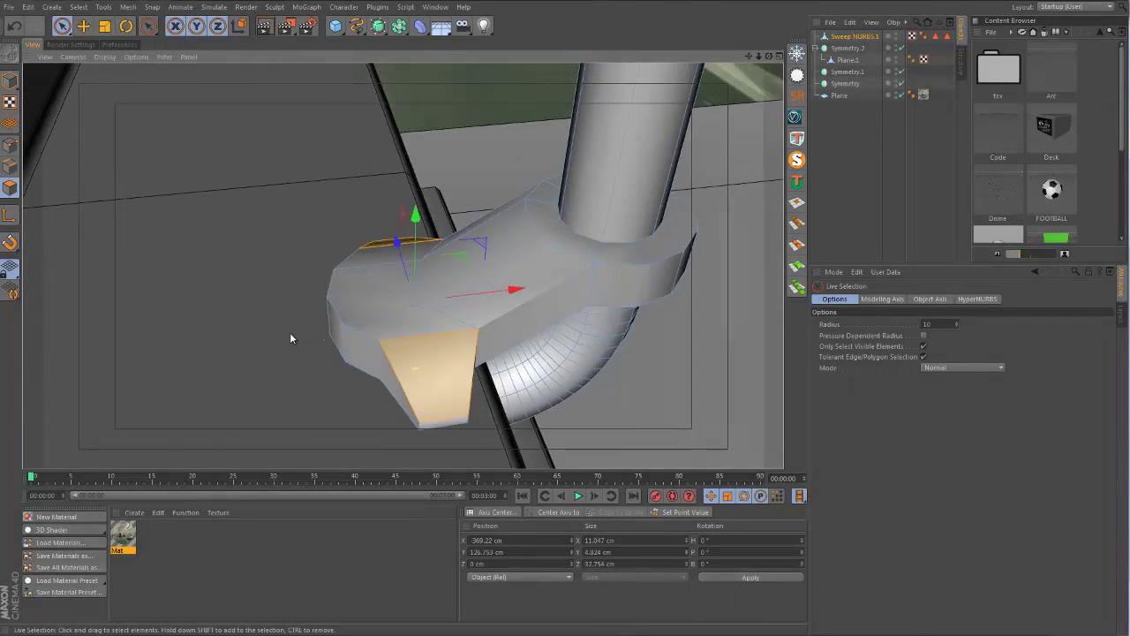
pyautogui.rightClick(457, 386)
pyautogui.click(499, 420)
pyautogui.moveTo(462, 377); pyautogui.dragTo(567, 330)
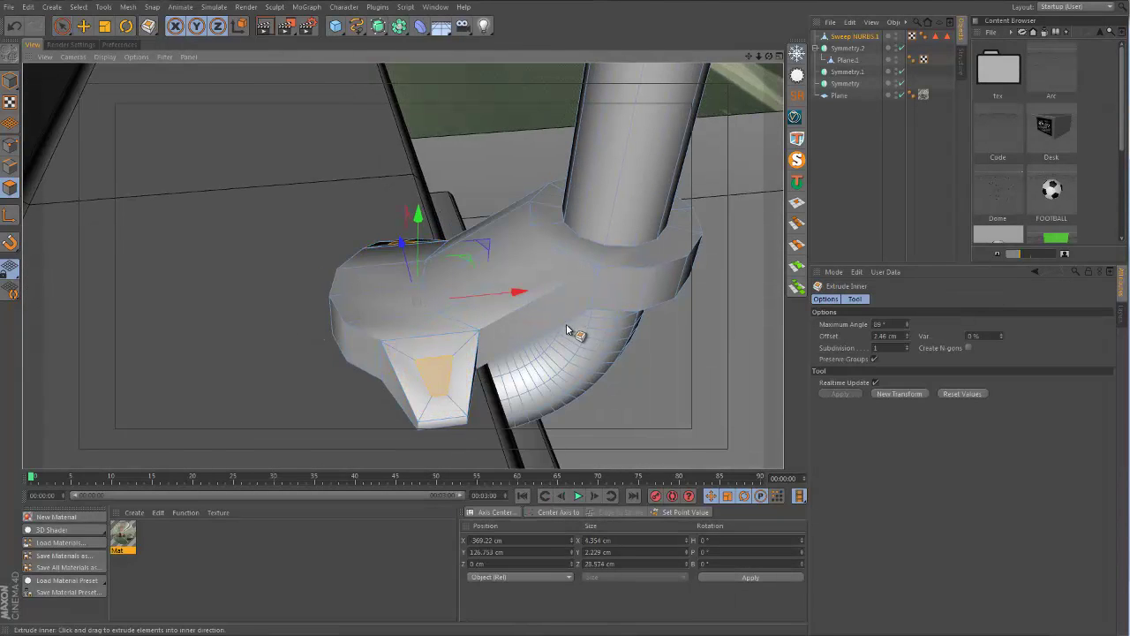
pyautogui.keyDown('alt'); pyautogui.moveTo(449, 383); pyautogui.dragTo(565, 329); pyautogui.keyUp('alt')
pyautogui.rightClick(429, 379)
pyautogui.click(467, 404)
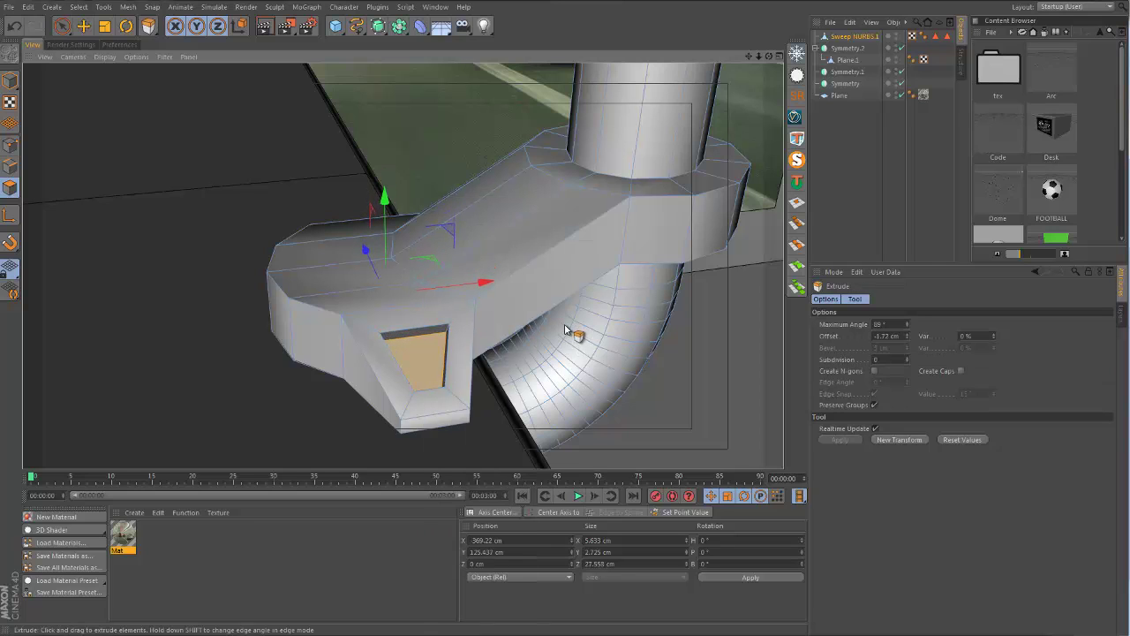
# Inset the recessed faces of both lugs slightly and extrude them outward about 2.9 cm as raised blocks.
pyautogui.rightClick(441, 371)
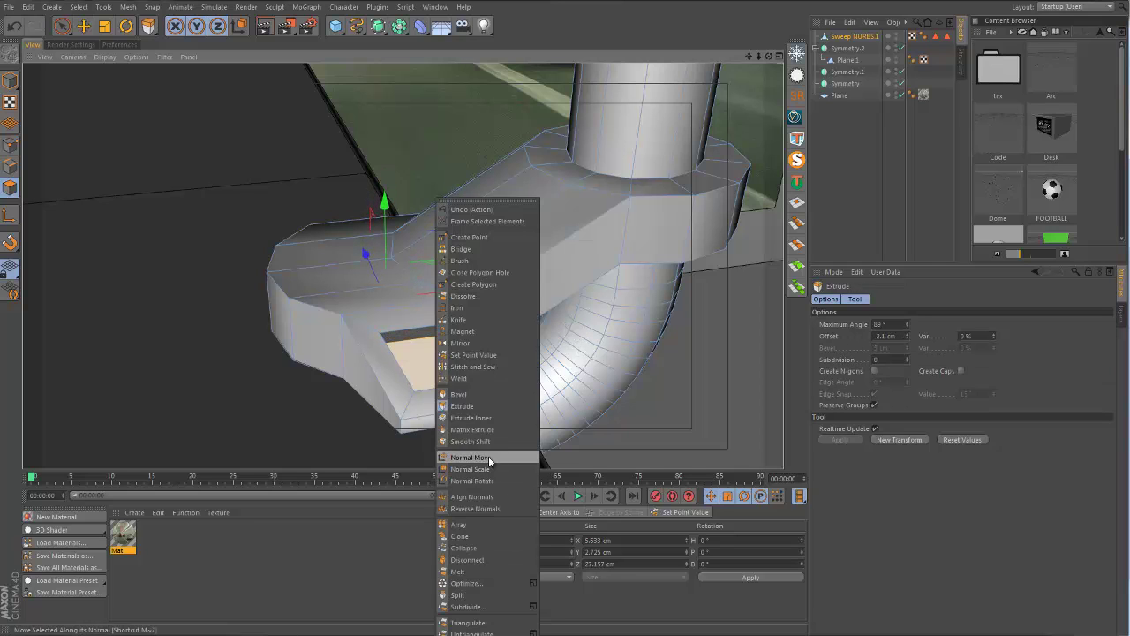
pyautogui.click(472, 429)
pyautogui.click(468, 417)
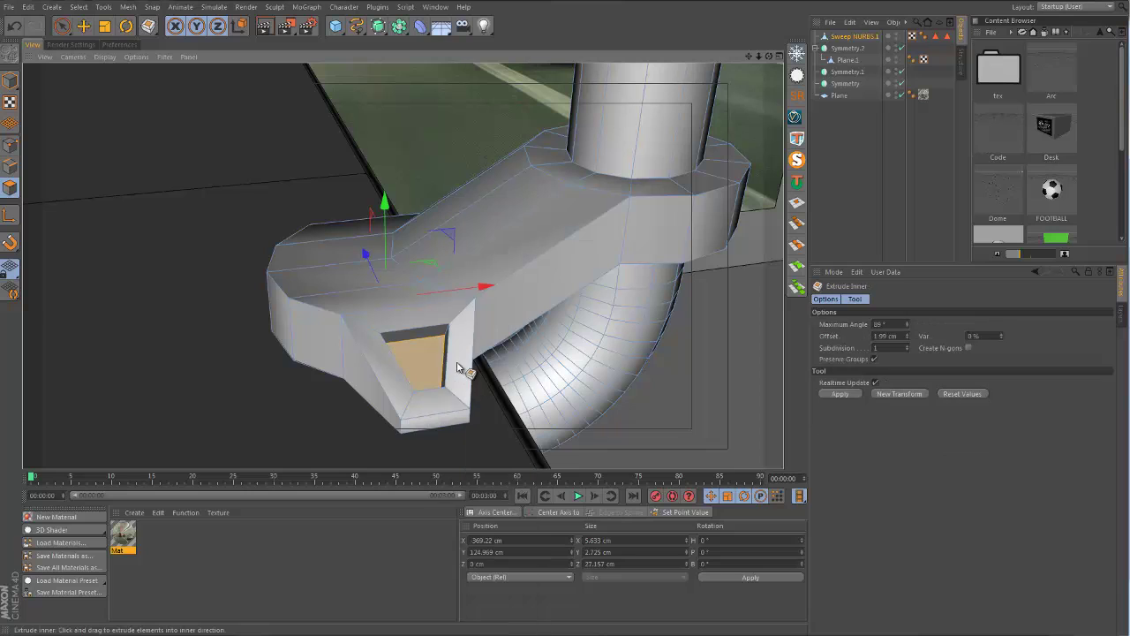
pyautogui.moveTo(461, 368); pyautogui.dragTo(441, 369)
pyautogui.rightClick(429, 371)
pyautogui.click(453, 406)
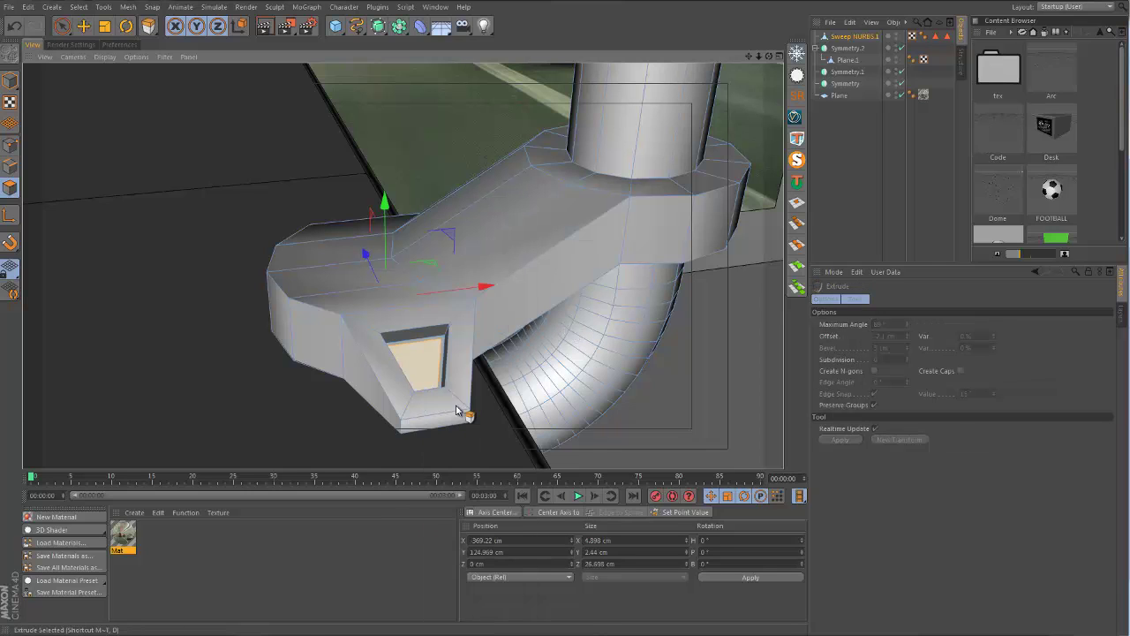
pyautogui.moveTo(459, 411); pyautogui.dragTo(575, 328)
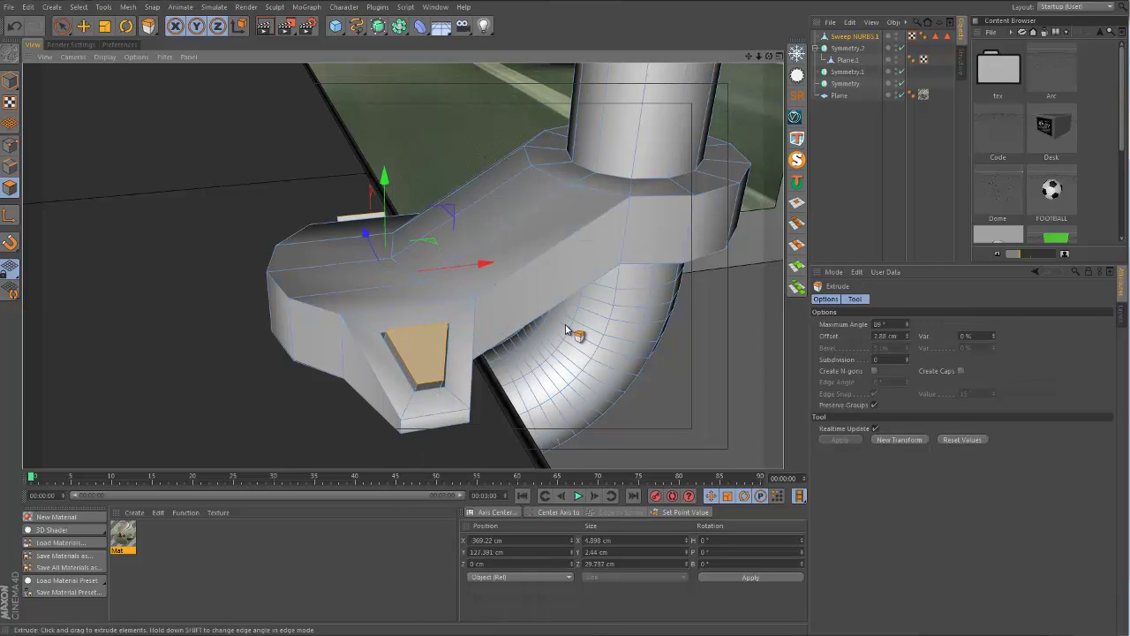
# Switch to Model mode and compare the whole pipe and bracket with the railings in the tunnel photo.
pyautogui.keyDown('alt'); pyautogui.moveTo(441, 328); pyautogui.dragTo(532, 236); pyautogui.keyUp('alt')
pyautogui.keyDown('alt'); pyautogui.moveTo(532, 236); pyautogui.dragTo(242, 273, button='right'); pyautogui.keyUp('alt')
pyautogui.keyDown('alt'); pyautogui.moveTo(242, 273); pyautogui.dragTo(405, 287); pyautogui.keyUp('alt')
pyautogui.click(4, 81)
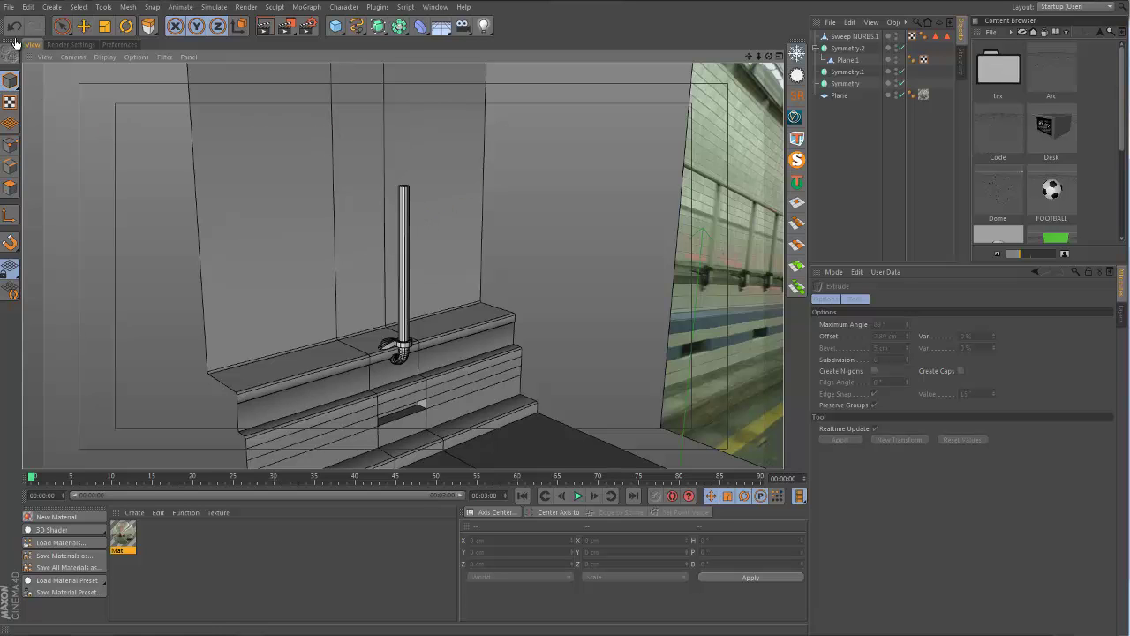
pyautogui.press('space')
pyautogui.keyDown('alt'); pyautogui.moveTo(407, 292); pyautogui.dragTo(443, 283); pyautogui.keyUp('alt')
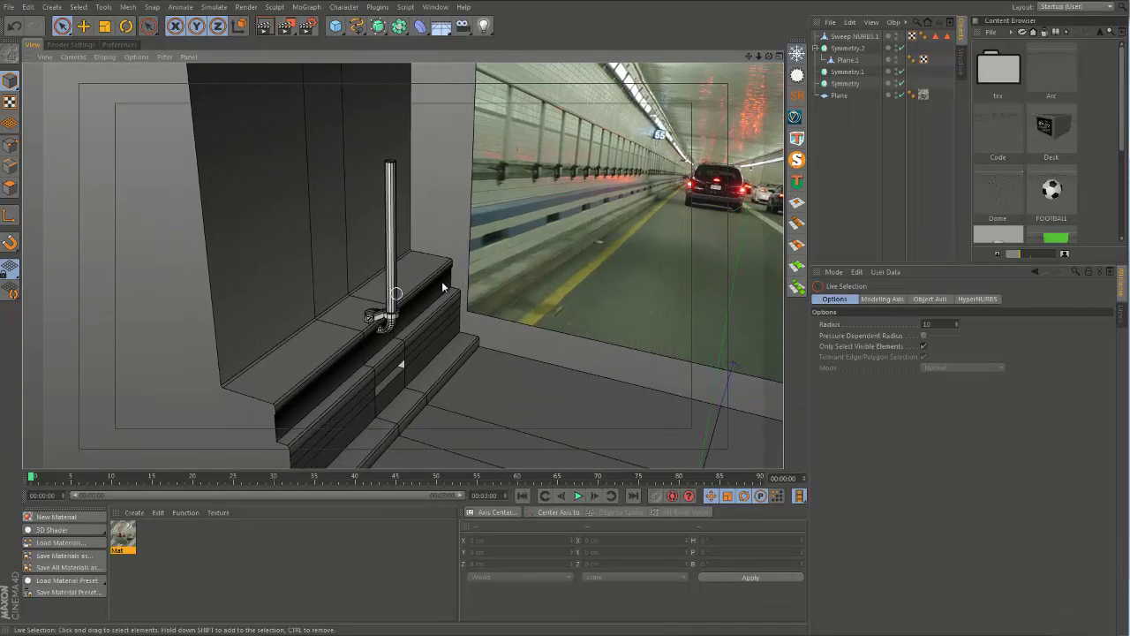
pyautogui.keyDown('alt'); pyautogui.moveTo(372, 300); pyautogui.dragTo(446, 270); pyautogui.keyUp('alt')
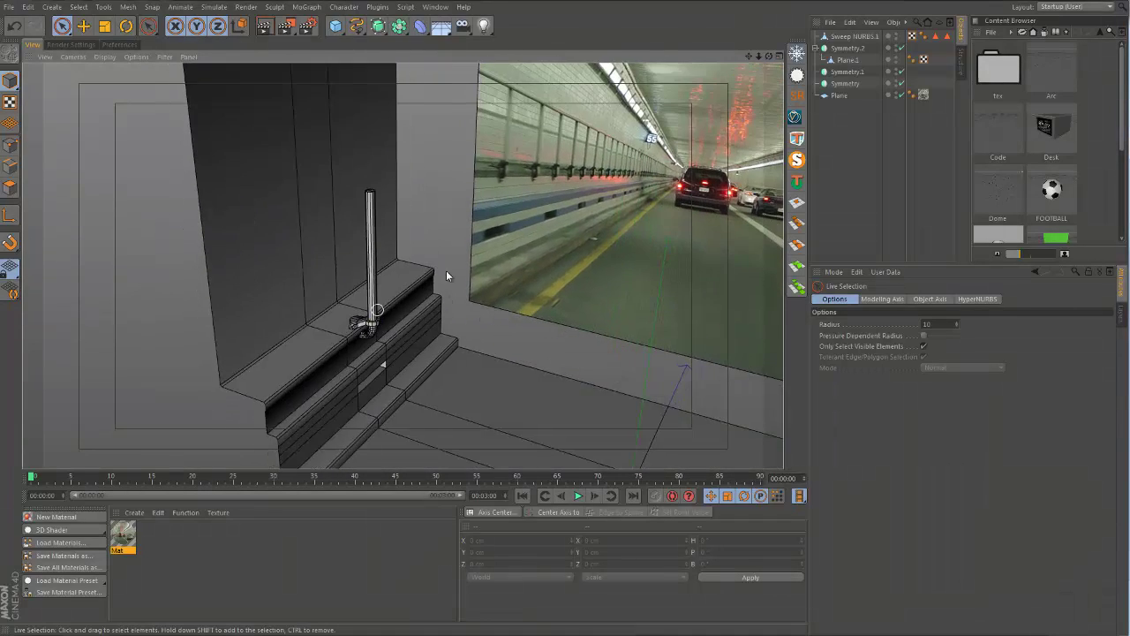
pyautogui.click(854, 37)
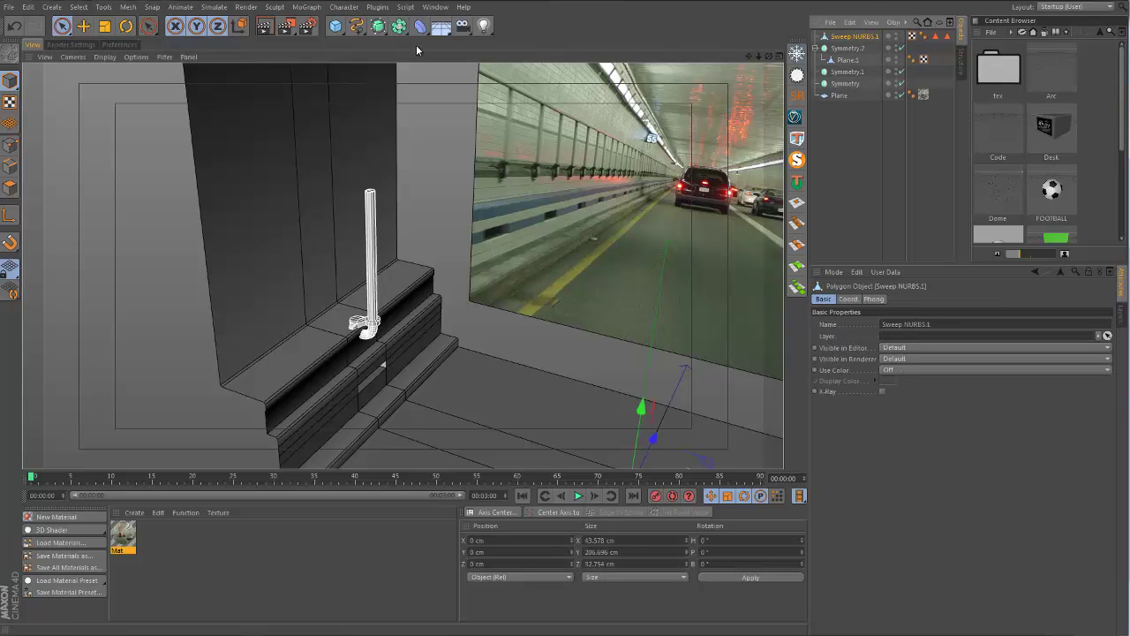
pyautogui.click(308, 7)
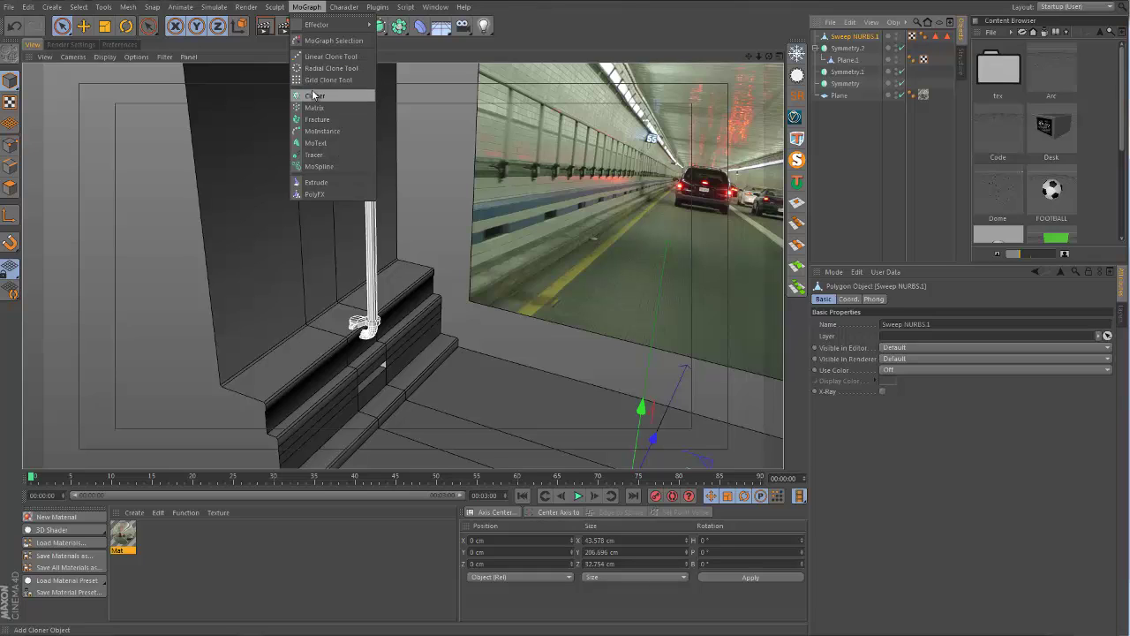
pyautogui.click(835, 120)
# Center the railing pipe's axis on all of its points using Axis Center.
pyautogui.click(848, 36)
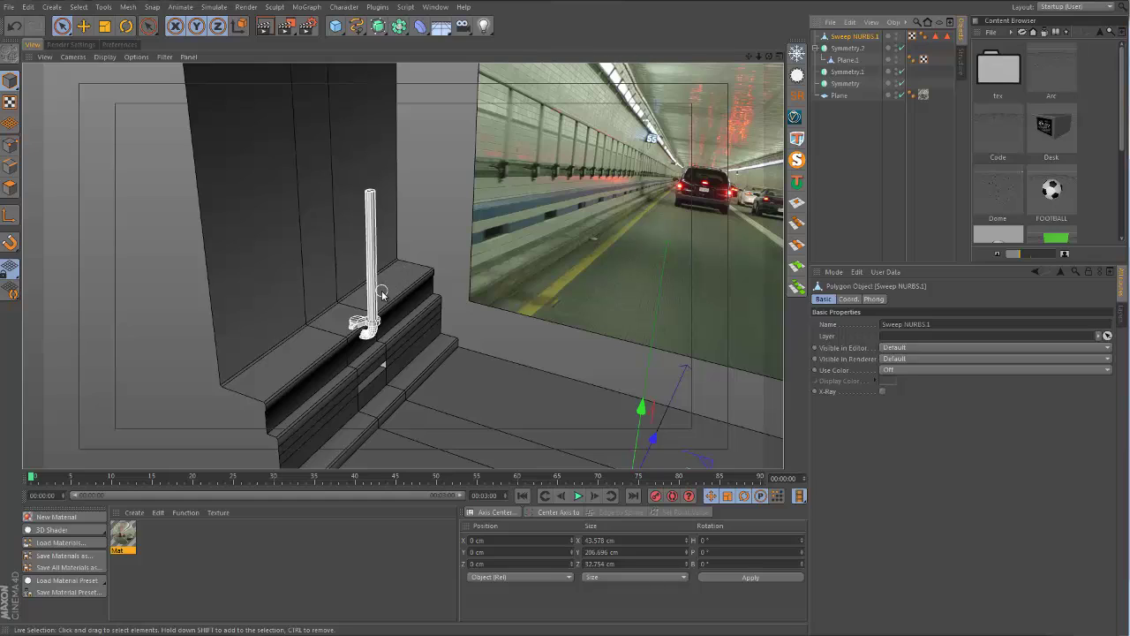
pyautogui.click(136, 7)
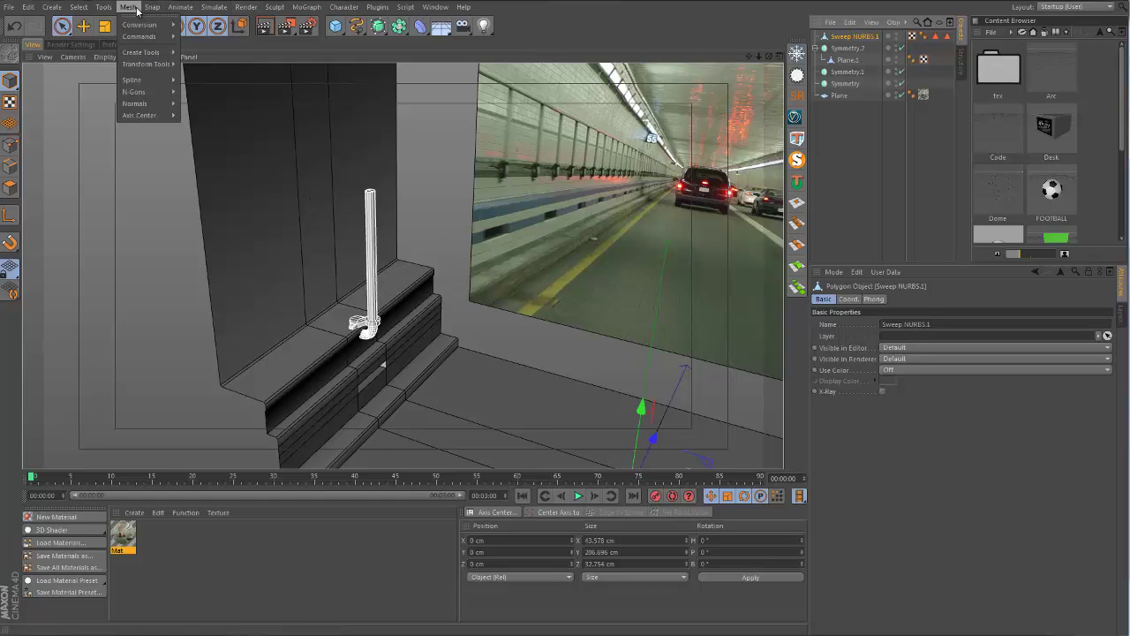
pyautogui.moveTo(150, 35)
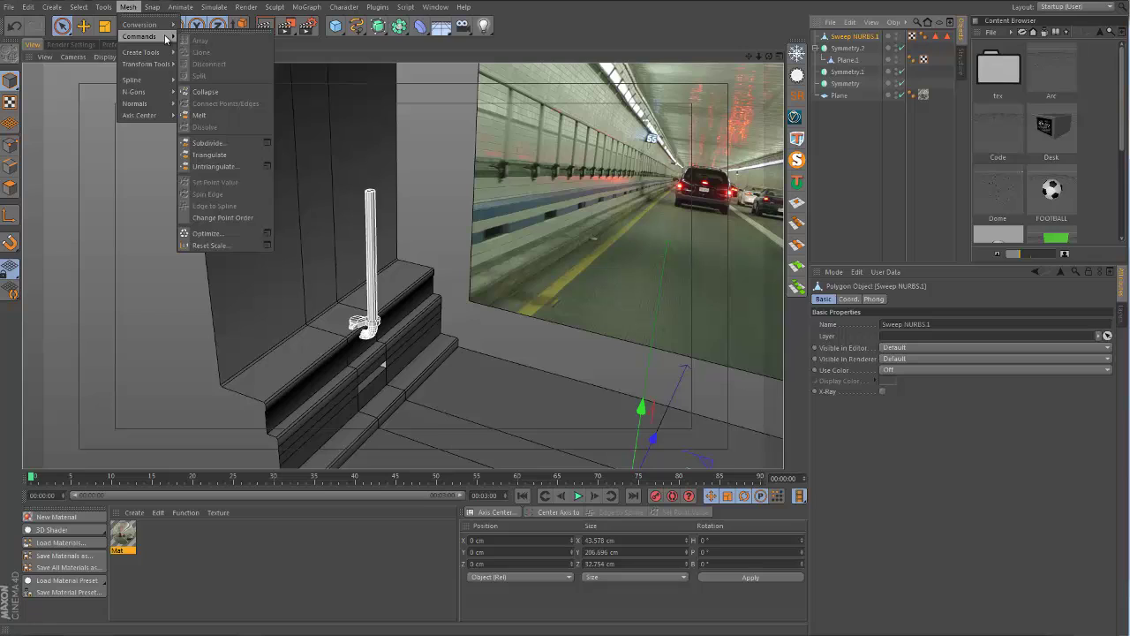
pyautogui.moveTo(128, 121)
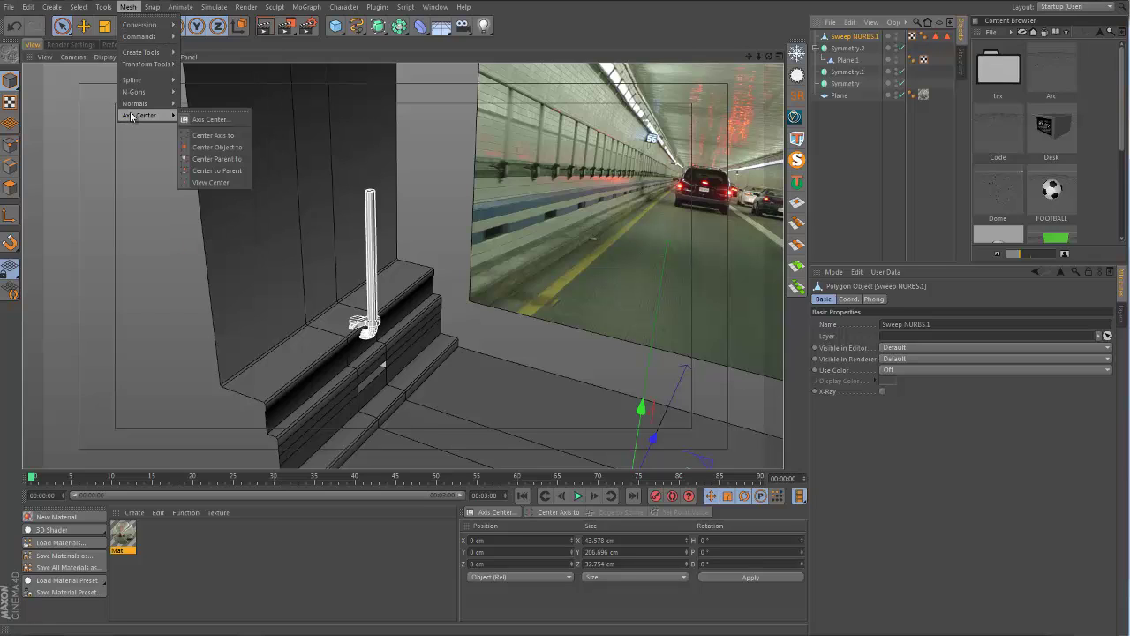
pyautogui.click(189, 120)
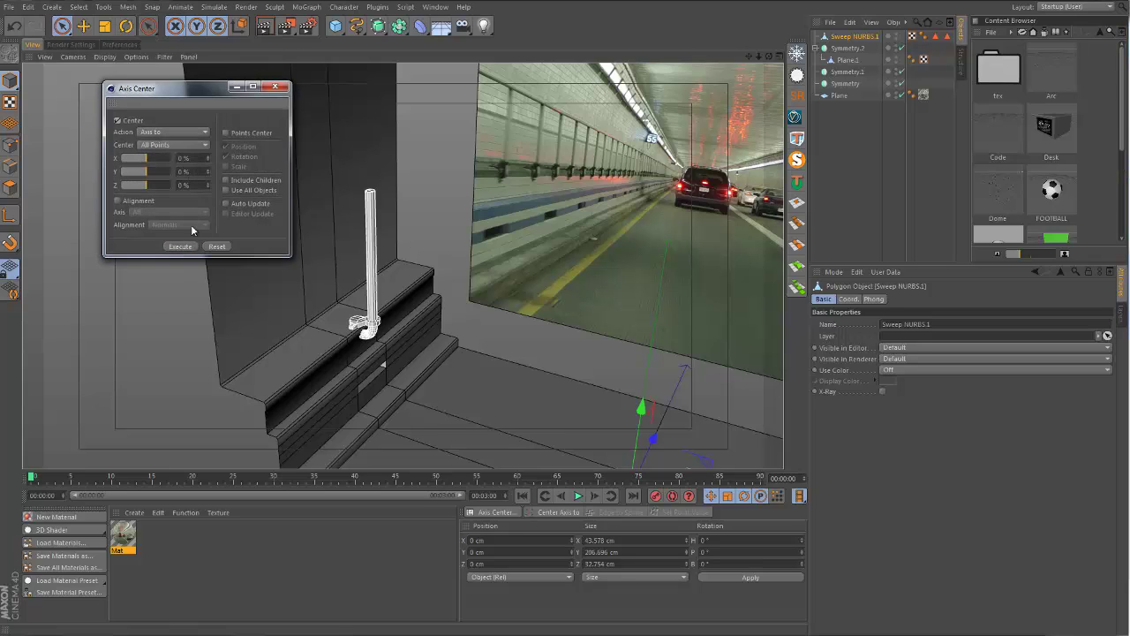
pyautogui.click(180, 246)
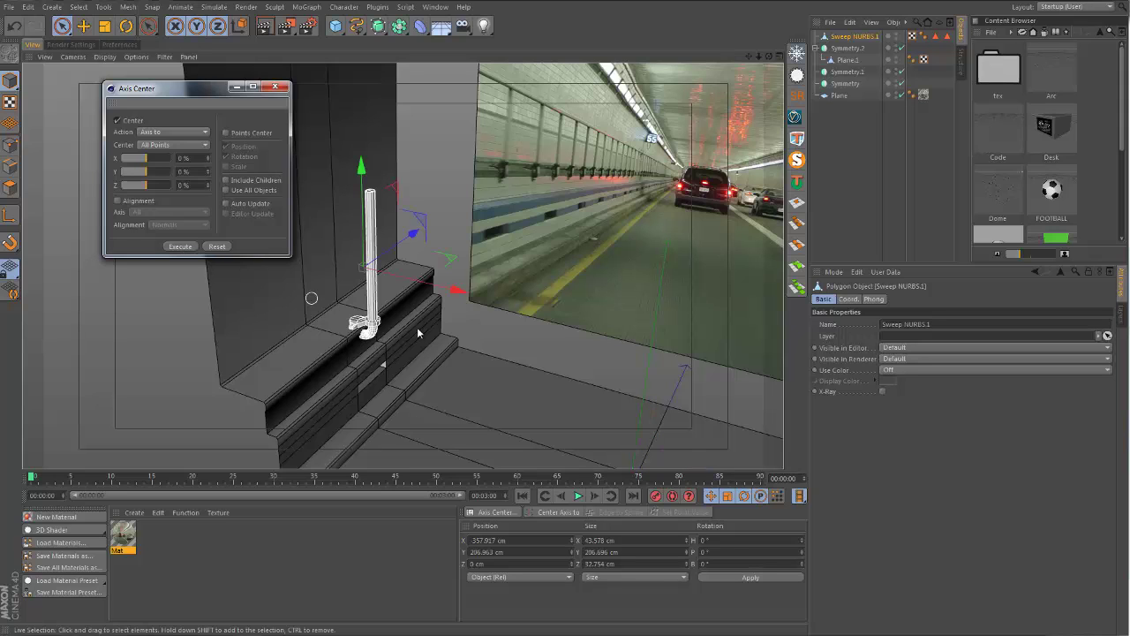
pyautogui.keyDown('alt'); pyautogui.moveTo(612, 460); pyautogui.dragTo(503, 379); pyautogui.keyUp('alt')
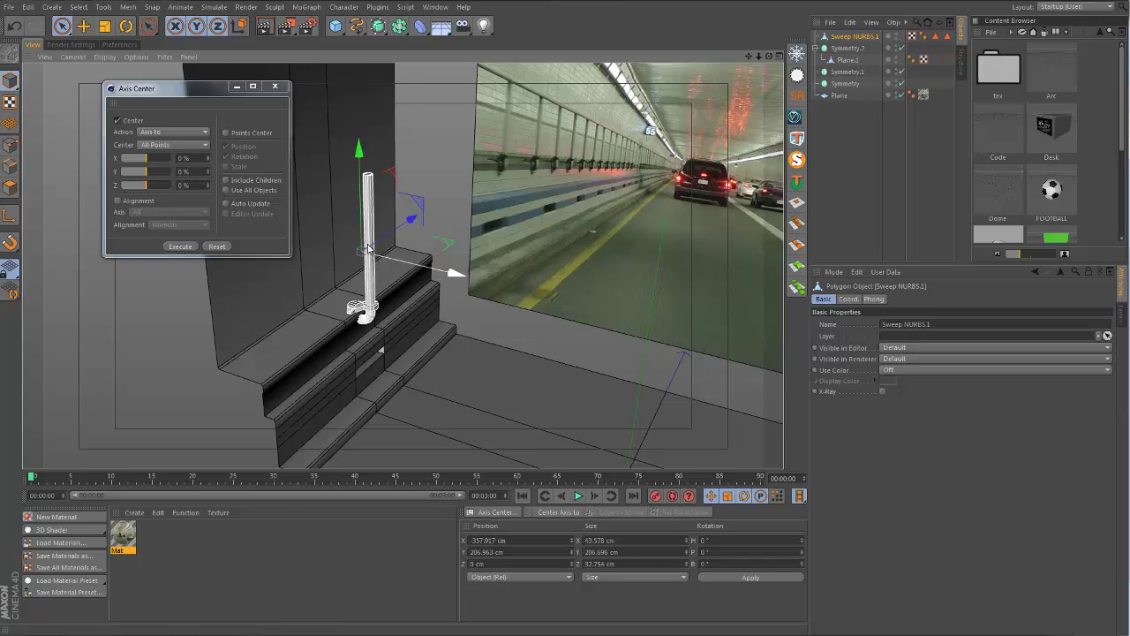
pyautogui.click(276, 85)
# Move the railing pipe along the wall to a Z position of about -125 cm.
pyautogui.keyDown('alt'); pyautogui.moveTo(415, 256); pyautogui.dragTo(314, 253); pyautogui.keyUp('alt')
pyautogui.moveTo(370, 226); pyautogui.dragTo(235, 298)
# Add a MoGraph Cloner with the railing pipe as its child.
pyautogui.click(309, 7)
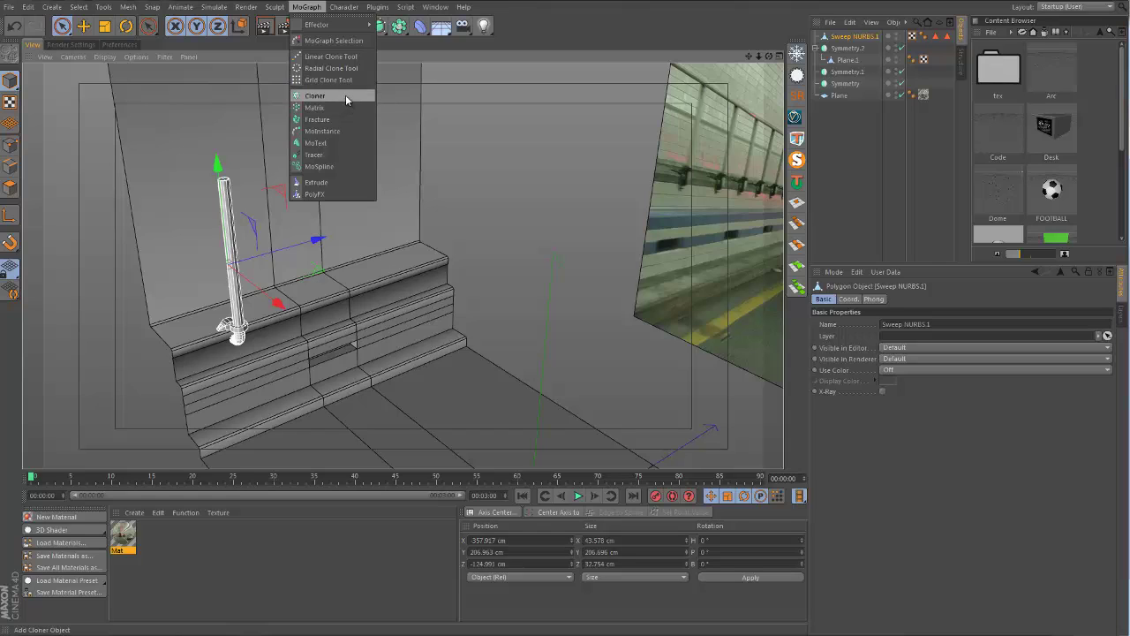
pyautogui.click(719, 82)
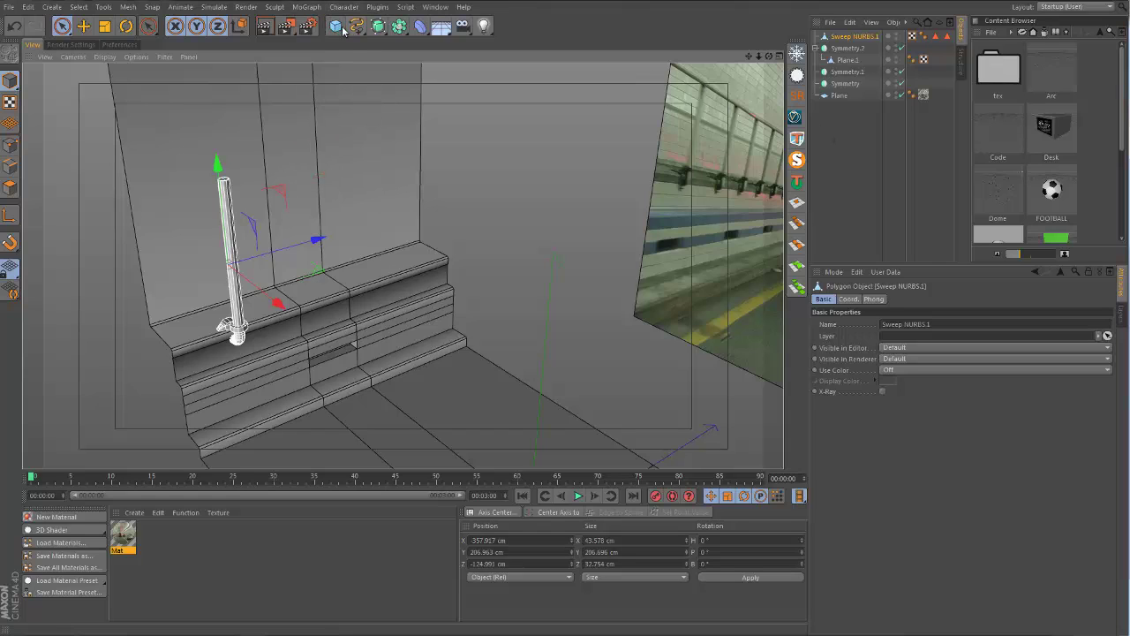
pyautogui.click(306, 8)
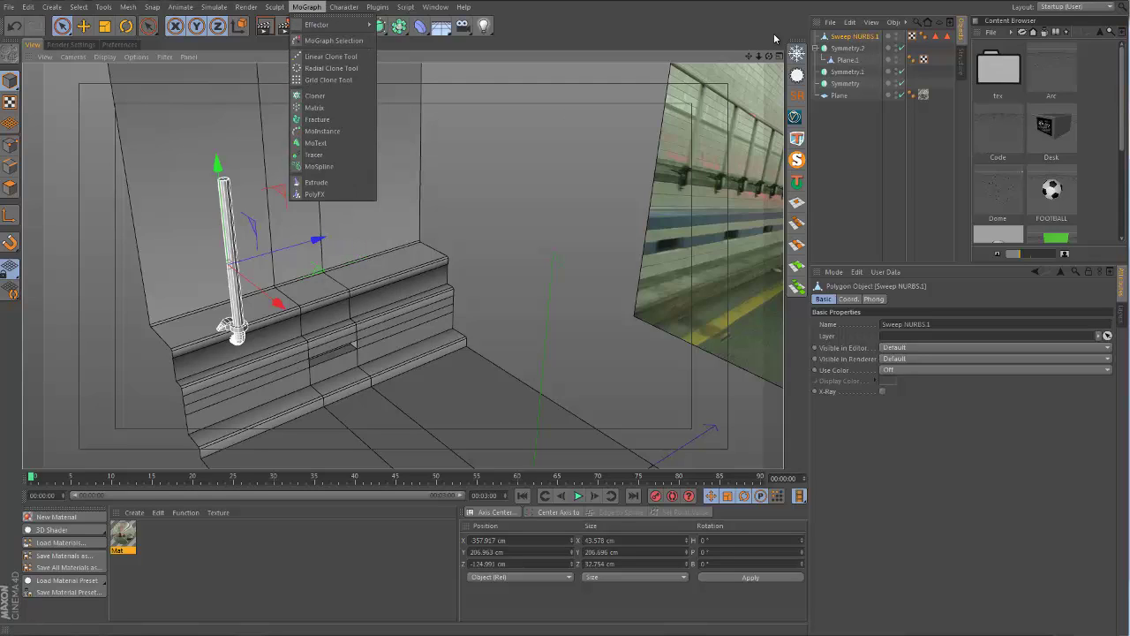
pyautogui.click(328, 95)
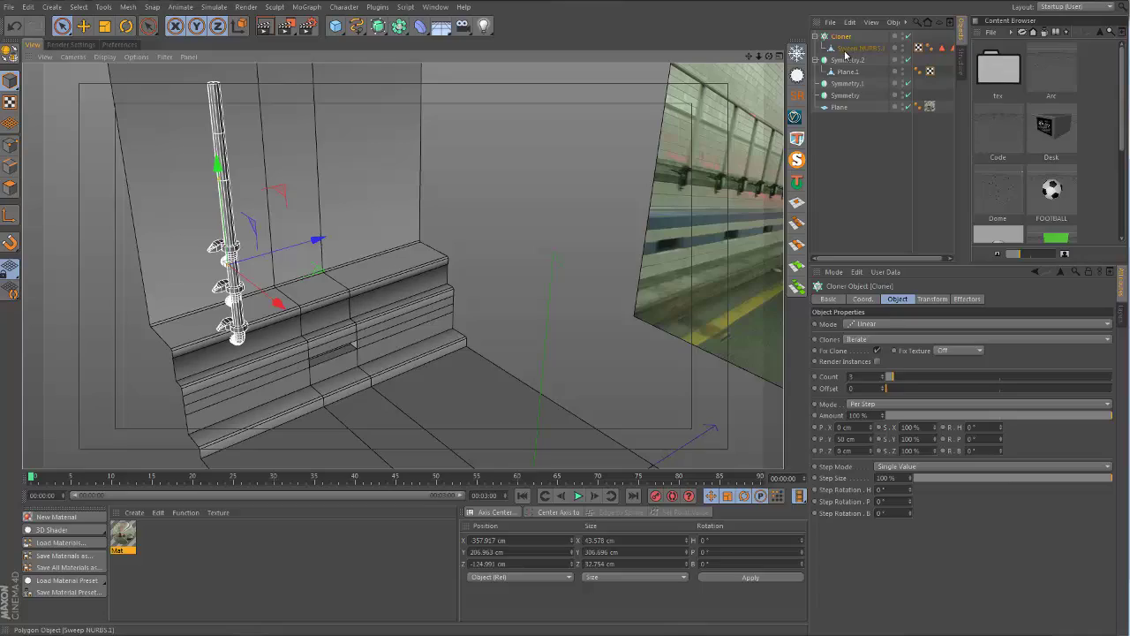
pyautogui.keyDown('alt'); pyautogui.moveTo(218, 231); pyautogui.dragTo(284, 227, button='middle'); pyautogui.keyUp('alt')
pyautogui.moveTo(325, 229)
pyautogui.keyDown('alt'); pyautogui.mouseDown()
pyautogui.moveTo(379, 219)
pyautogui.moveTo(316, 264)
pyautogui.moveTo(336, 231)
pyautogui.mouseUp(); pyautogui.keyUp('alt')
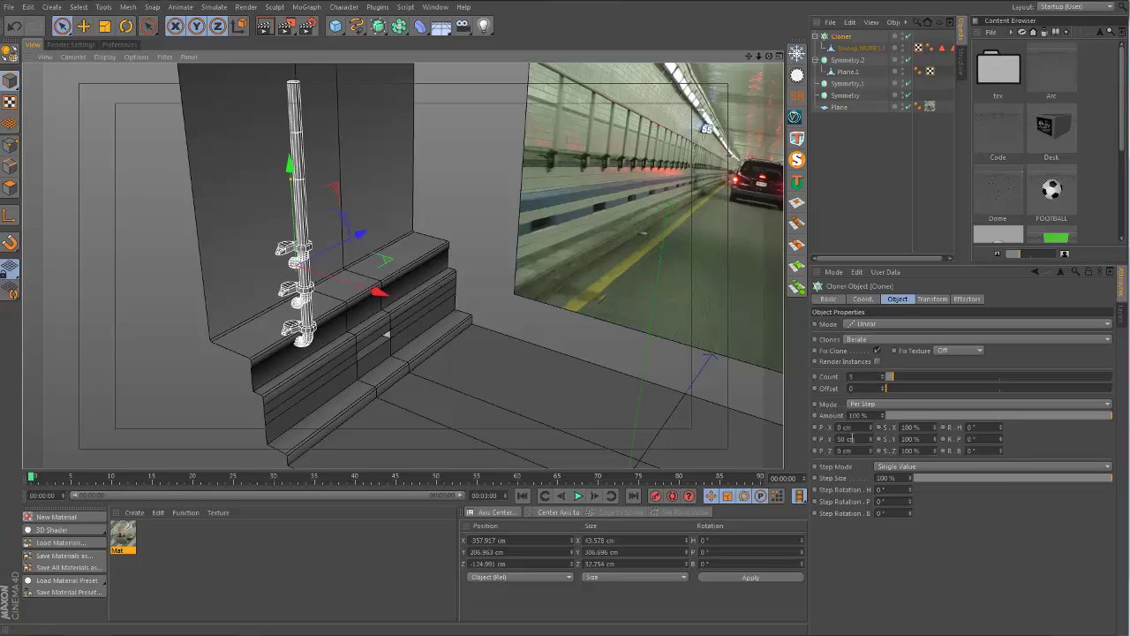
# Set the cloner's per-step offset to 0 cm in Y and 115 cm in Z so the railing pipes line up along the wall.
pyautogui.doubleClick(859, 439)
pyautogui.press('BackSpace')
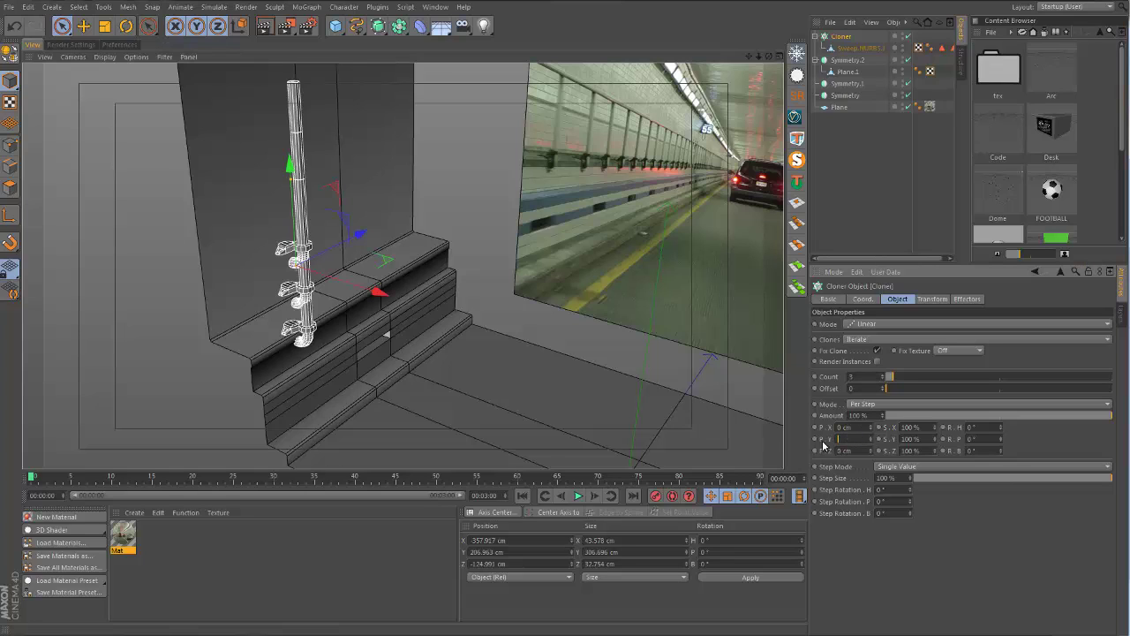
pyautogui.write('0')
pyautogui.press('Return')
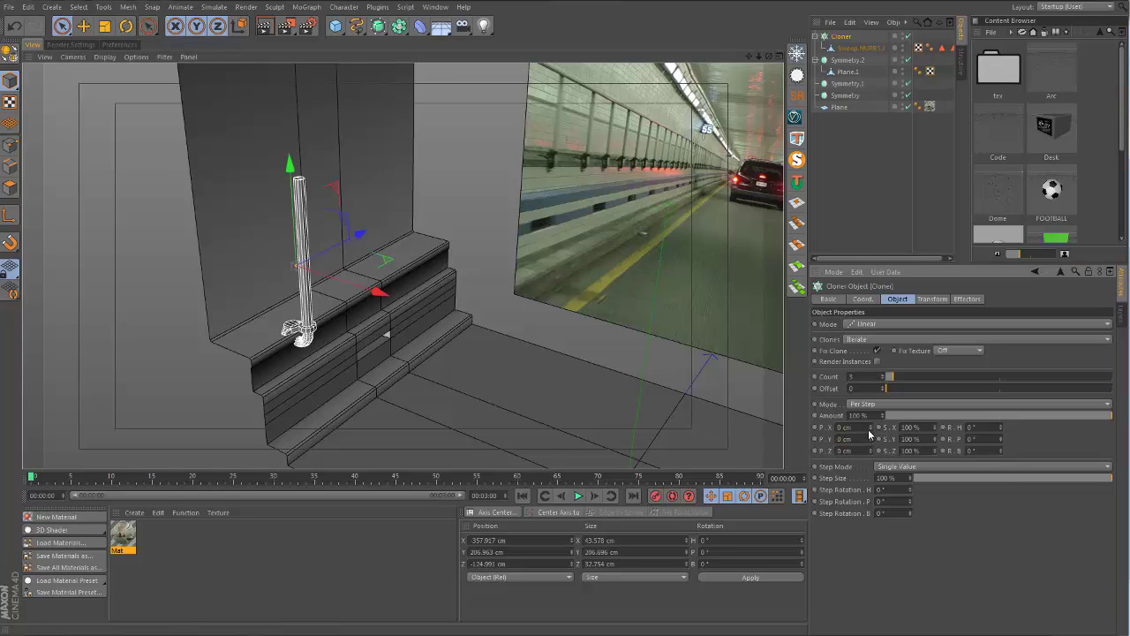
pyautogui.moveTo(870, 432)
pyautogui.mouseDown()
pyautogui.moveTo(873, 422)
pyautogui.moveTo(867, 449)
pyautogui.mouseUp()
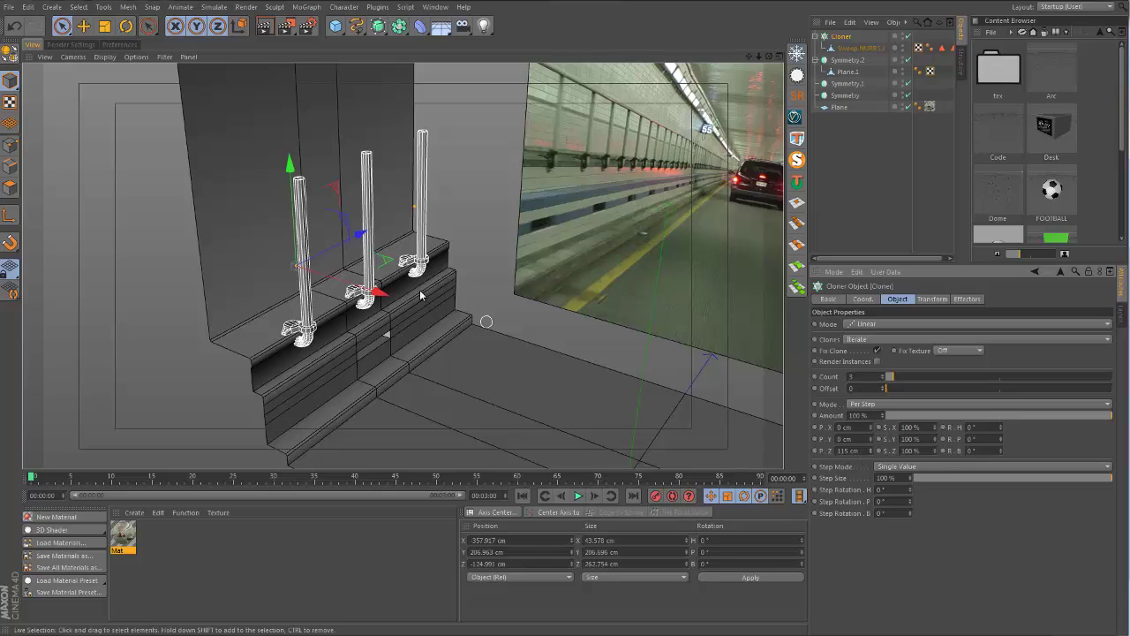
# Increase the clones' Z spacing to 130 cm and move the cloner along the wall to a Z position of about -131 cm.
pyautogui.moveTo(424, 265)
pyautogui.keyDown('alt'); pyautogui.mouseDown()
pyautogui.moveTo(273, 265)
pyautogui.moveTo(391, 313)
pyautogui.mouseUp(); pyautogui.keyUp('alt')
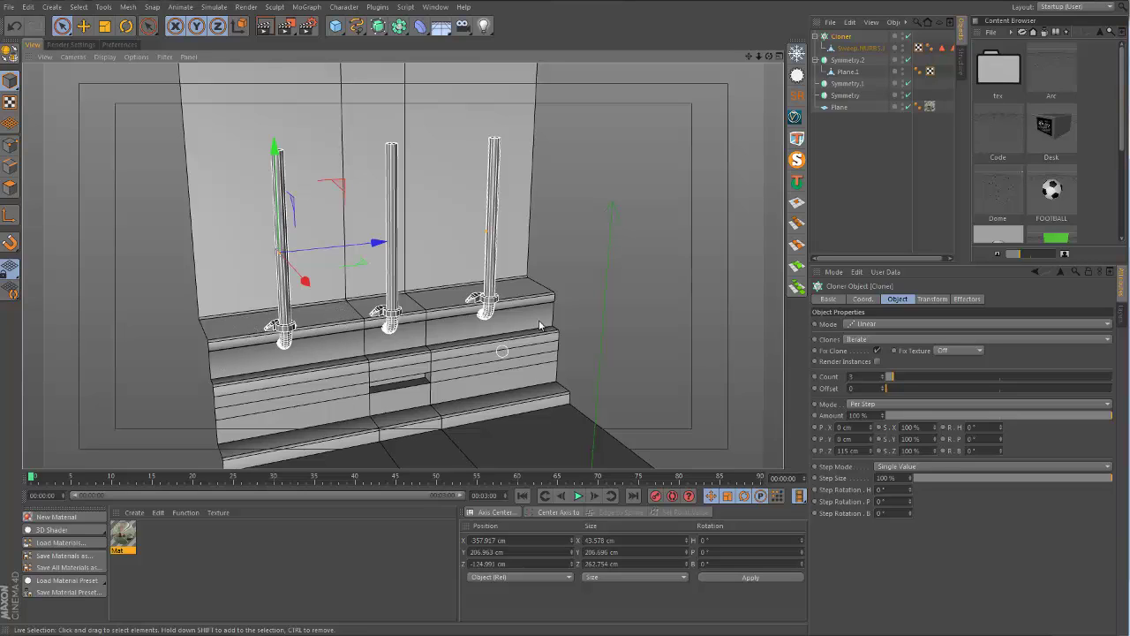
pyautogui.scroll(5, 409, 332)
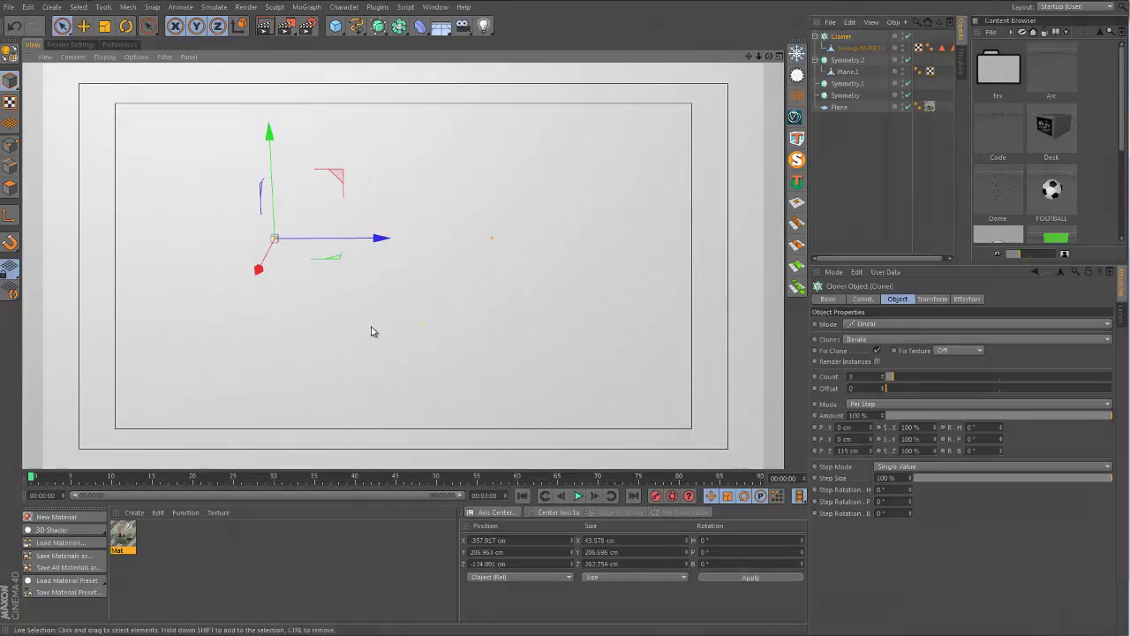
pyautogui.scroll(-5, 373, 327)
pyautogui.keyDown('alt'); pyautogui.moveTo(413, 332); pyautogui.dragTo(363, 301); pyautogui.keyUp('alt')
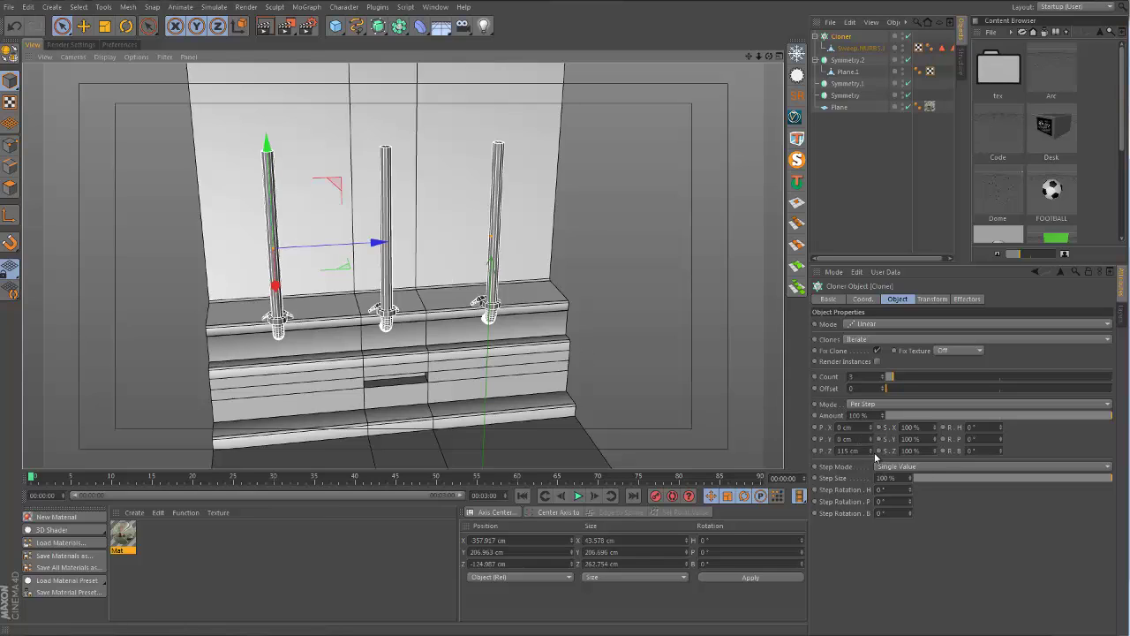
pyautogui.moveTo(875, 457); pyautogui.dragTo(872, 454)
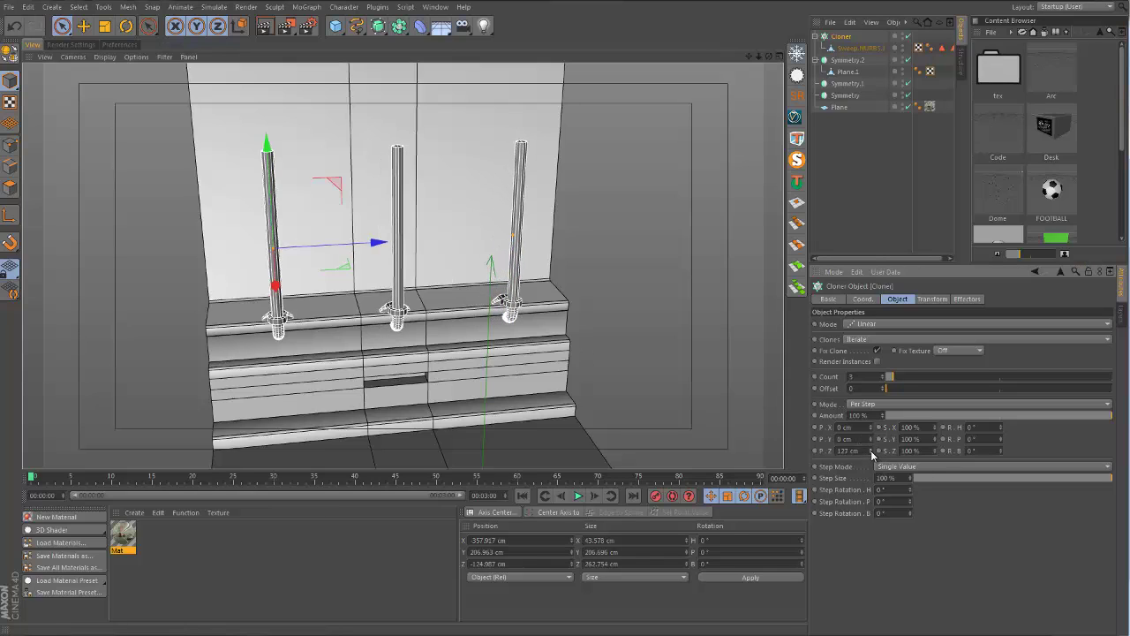
pyautogui.moveTo(402, 306)
pyautogui.keyDown('alt'); pyautogui.mouseDown()
pyautogui.moveTo(361, 293)
pyautogui.moveTo(578, 350)
pyautogui.mouseUp(); pyautogui.keyUp('alt')
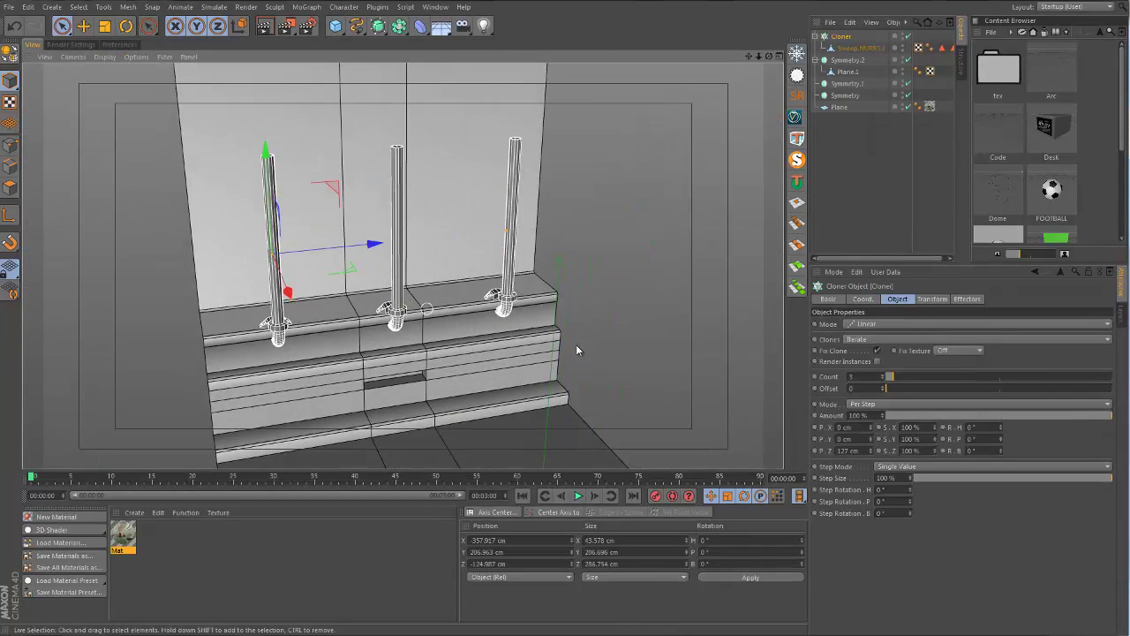
pyautogui.click(869, 450)
pyautogui.click(870, 450)
pyautogui.click(871, 449)
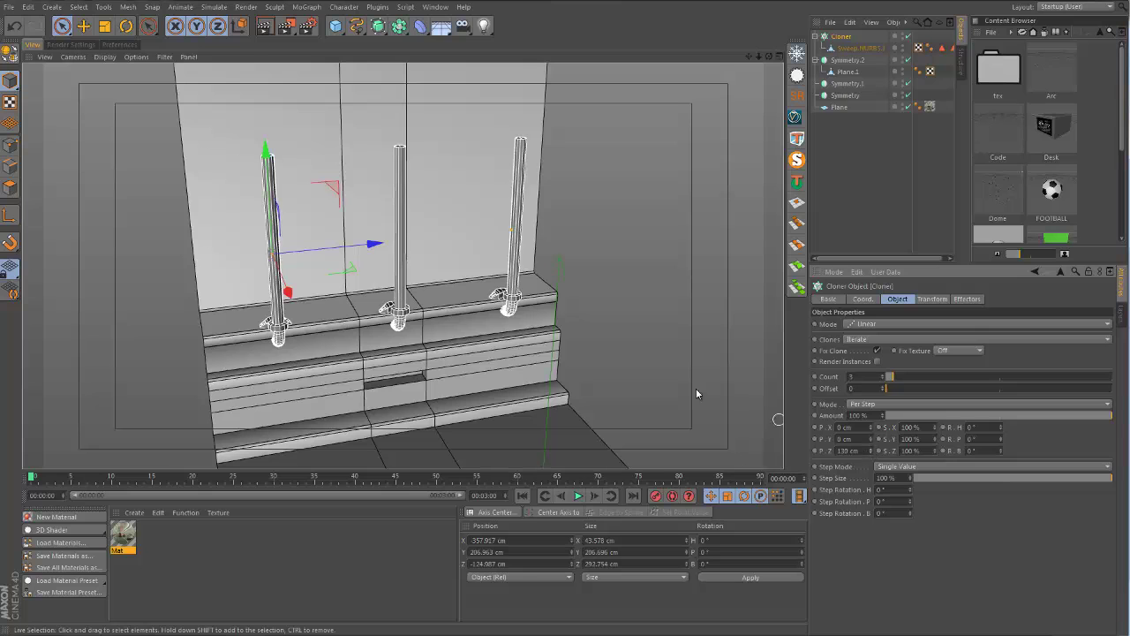
pyautogui.moveTo(373, 245)
pyautogui.mouseDown()
pyautogui.moveTo(372, 305)
pyautogui.moveTo(411, 324)
pyautogui.moveTo(370, 315)
pyautogui.moveTo(426, 298)
pyautogui.moveTo(459, 323)
pyautogui.mouseUp()
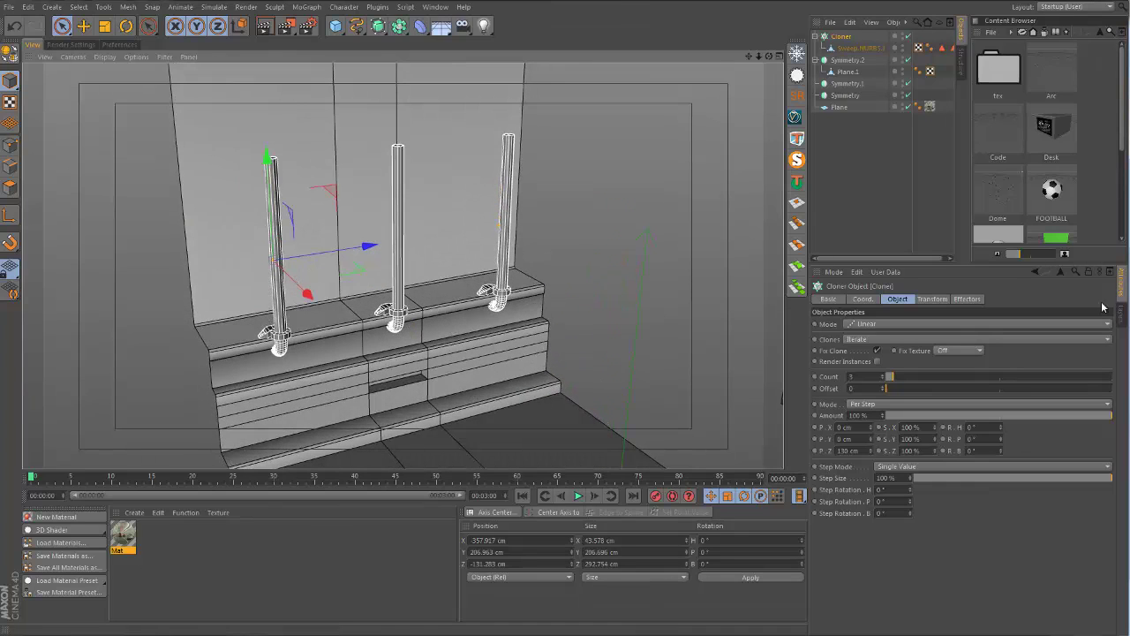
# Isolate the cloner with MagicSolo and place it inside a new Symmetry object.
pyautogui.click(798, 159)
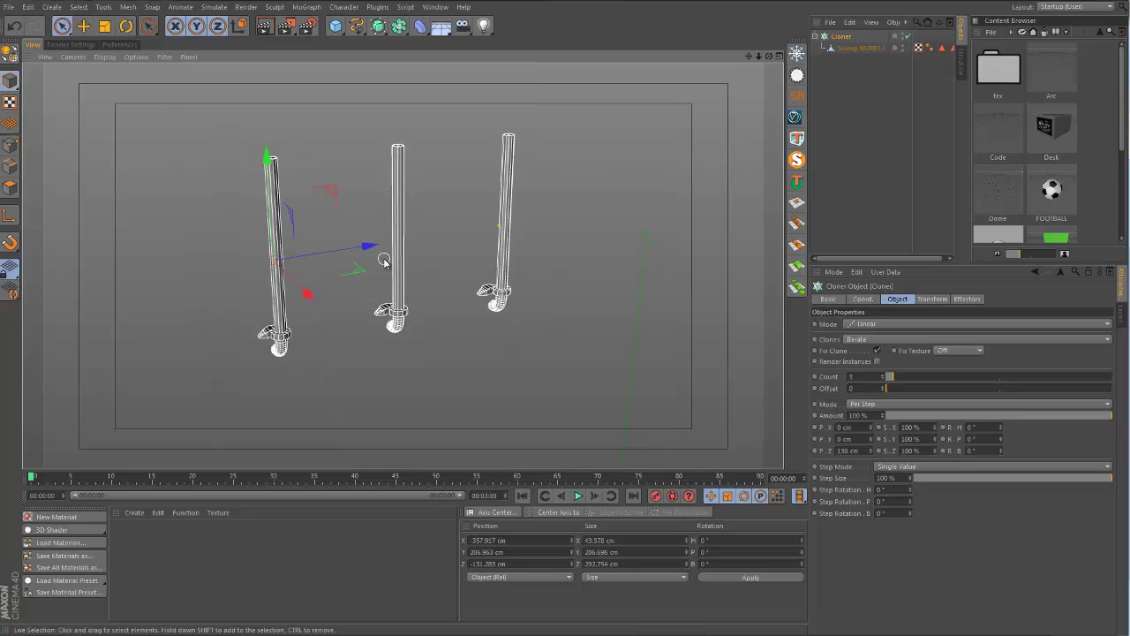
pyautogui.keyDown('alt'); pyautogui.moveTo(384, 260); pyautogui.dragTo(371, 314); pyautogui.keyUp('alt')
pyautogui.click(344, 7)
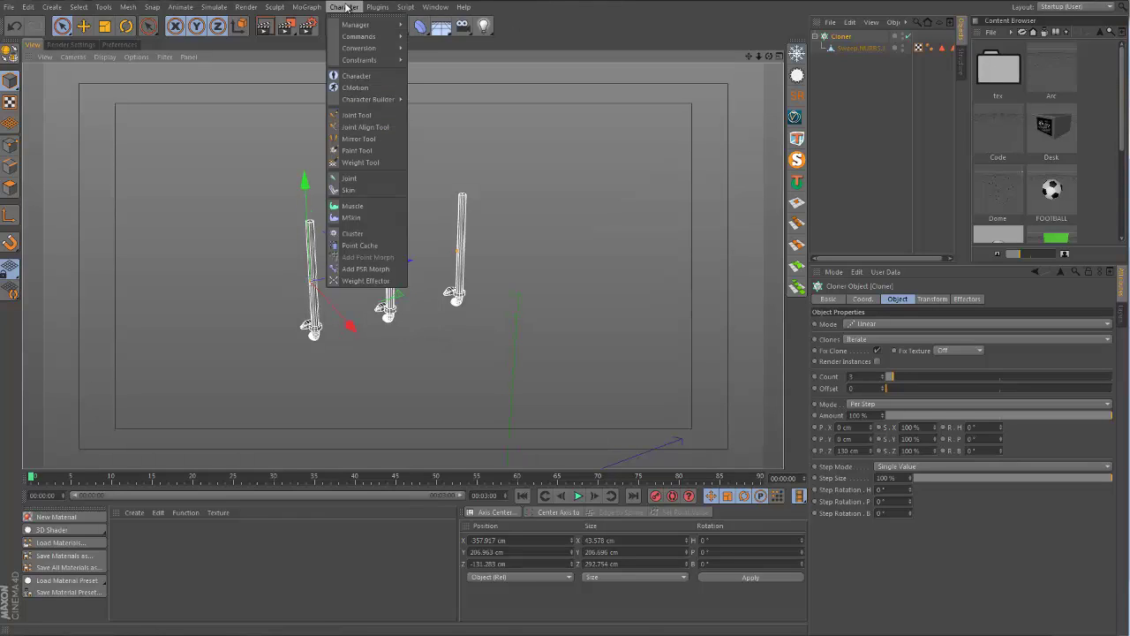
pyautogui.moveTo(399, 26); pyautogui.dragTo(535, 83)
pyautogui.click(877, 83)
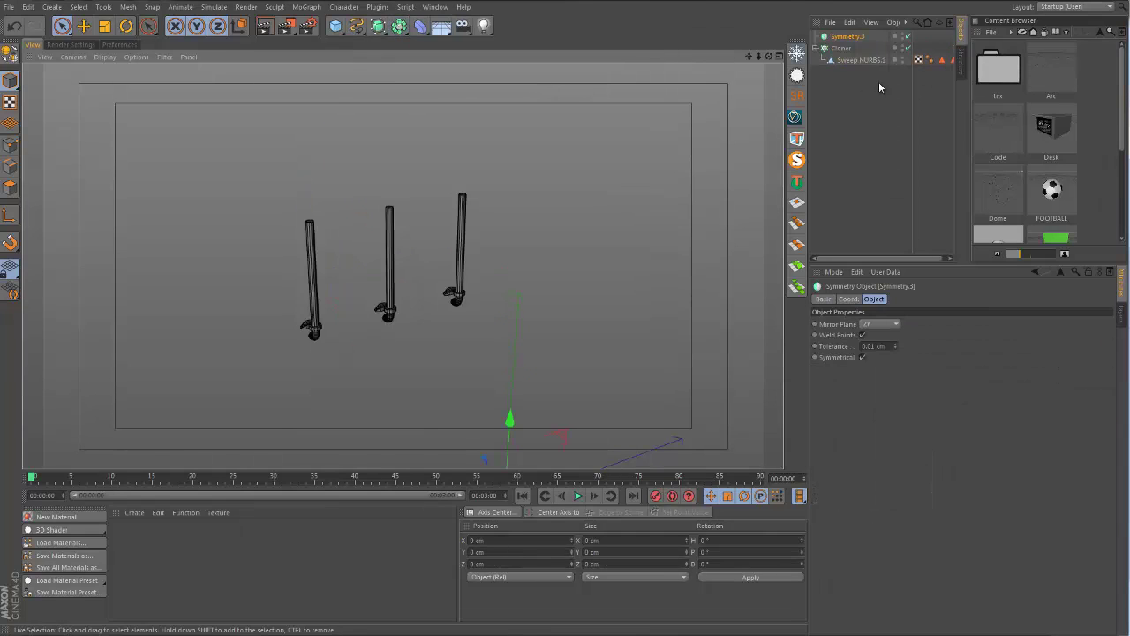
pyautogui.click(840, 48)
pyautogui.click(846, 36)
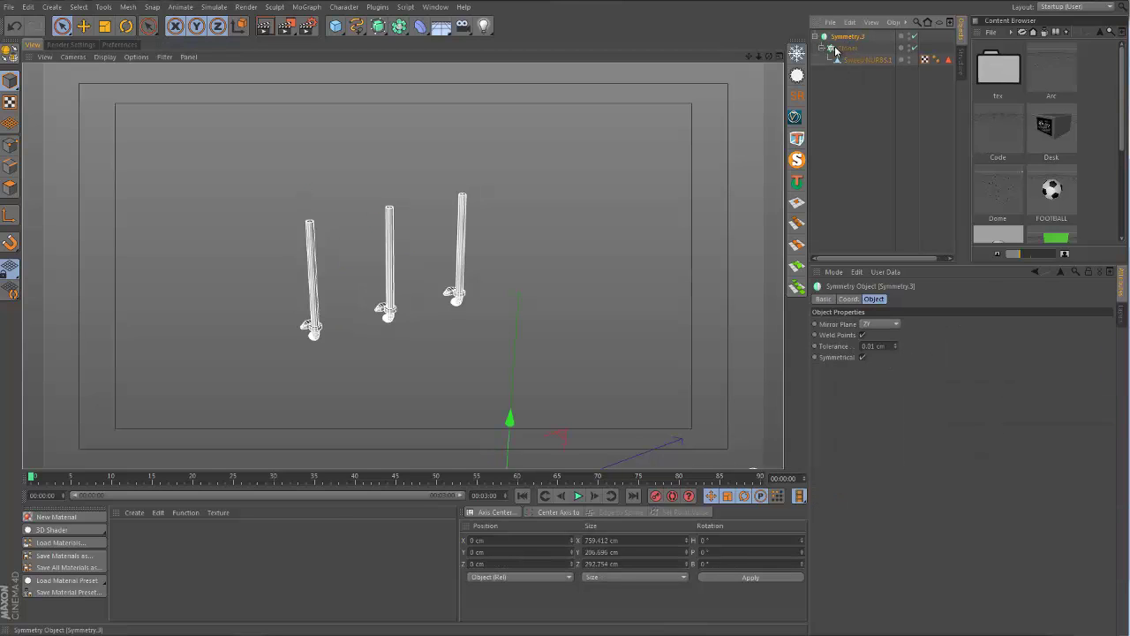
# Try the XY and XZ mirror planes on the Symmetry object holding the railing clones.
pyautogui.click(883, 325)
pyautogui.click(868, 335)
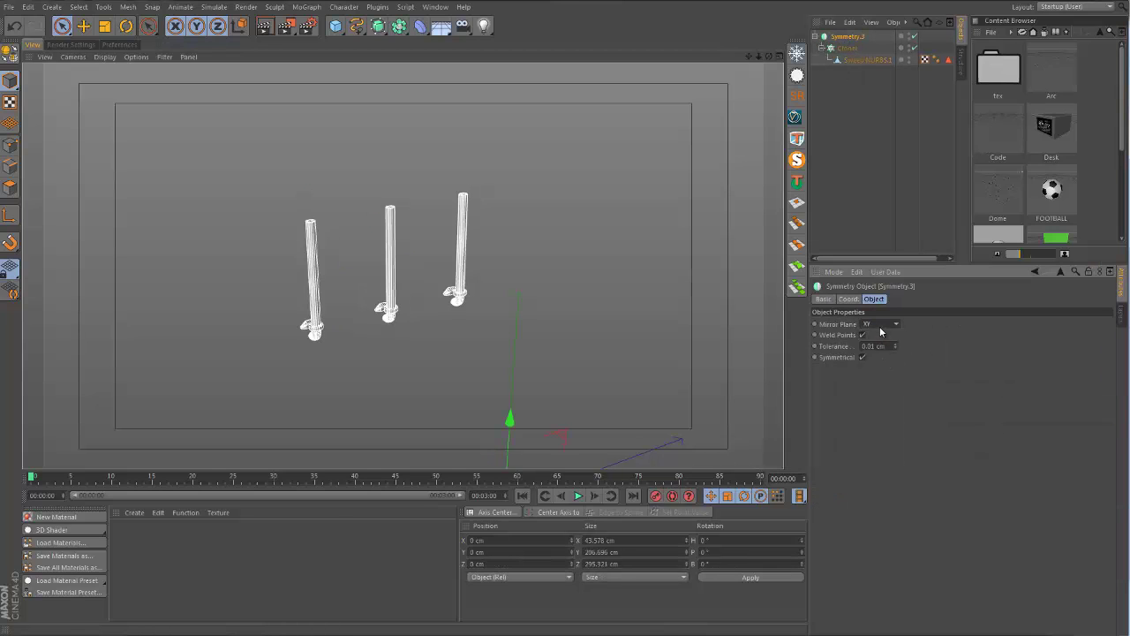
pyautogui.click(881, 324)
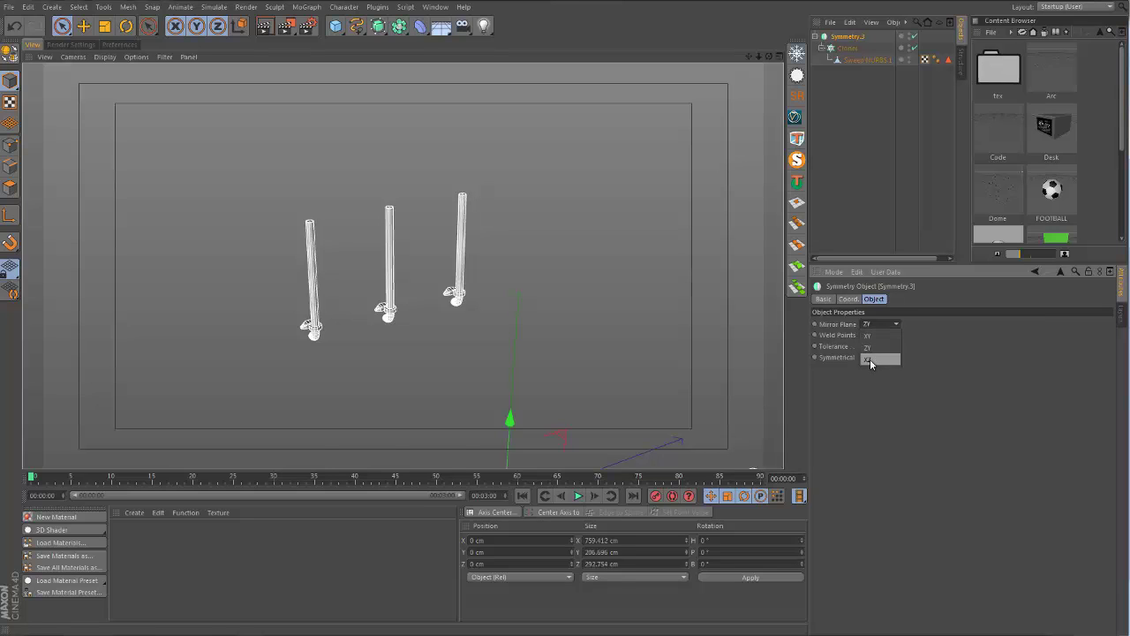
pyautogui.click(869, 359)
pyautogui.keyDown('alt'); pyautogui.moveTo(364, 288); pyautogui.dragTo(338, 289); pyautogui.keyUp('alt')
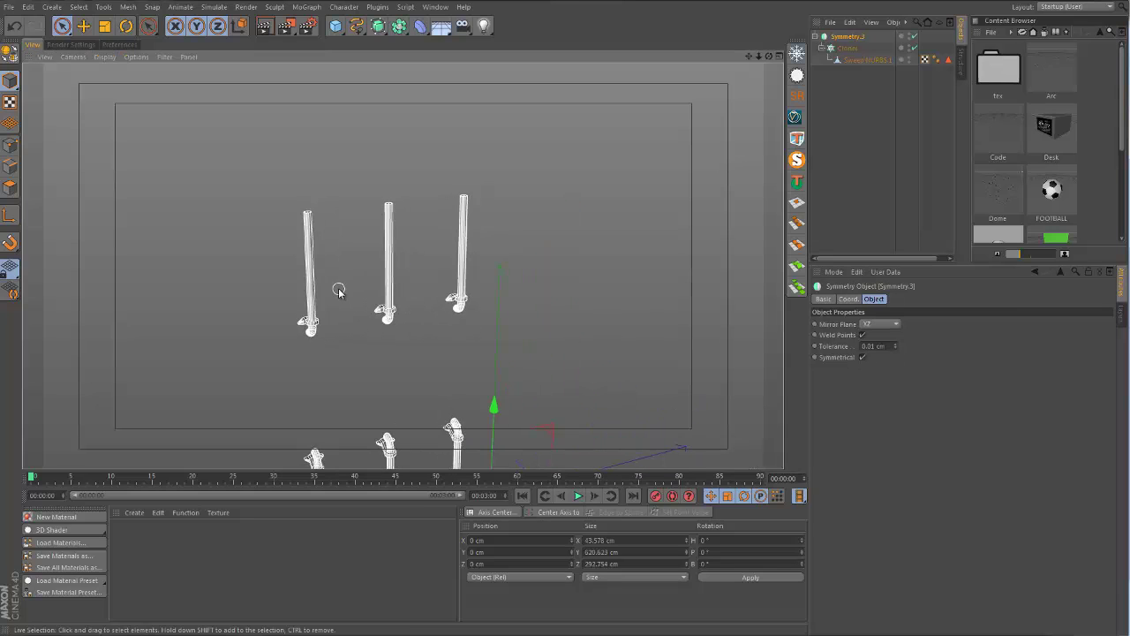
# Undo the Symmetry around the cloner and end the isolation so the whole tunnel scene is shown.
pyautogui.hotkey('ctrl', 'z')
pyautogui.hotkey('ctrl', 'z')
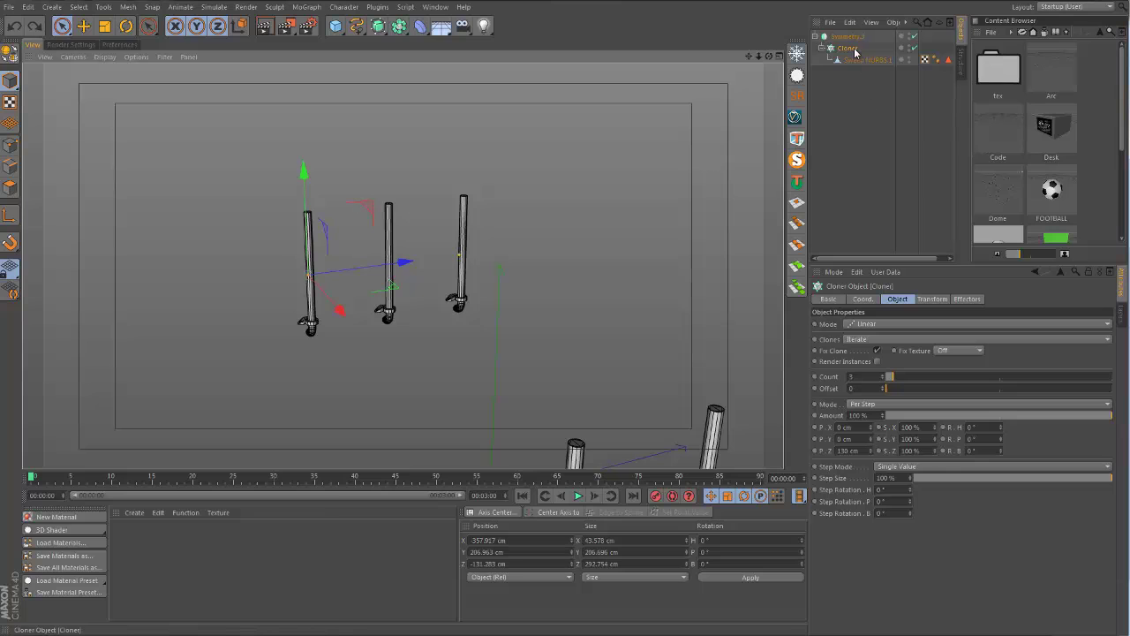
pyautogui.click(794, 161)
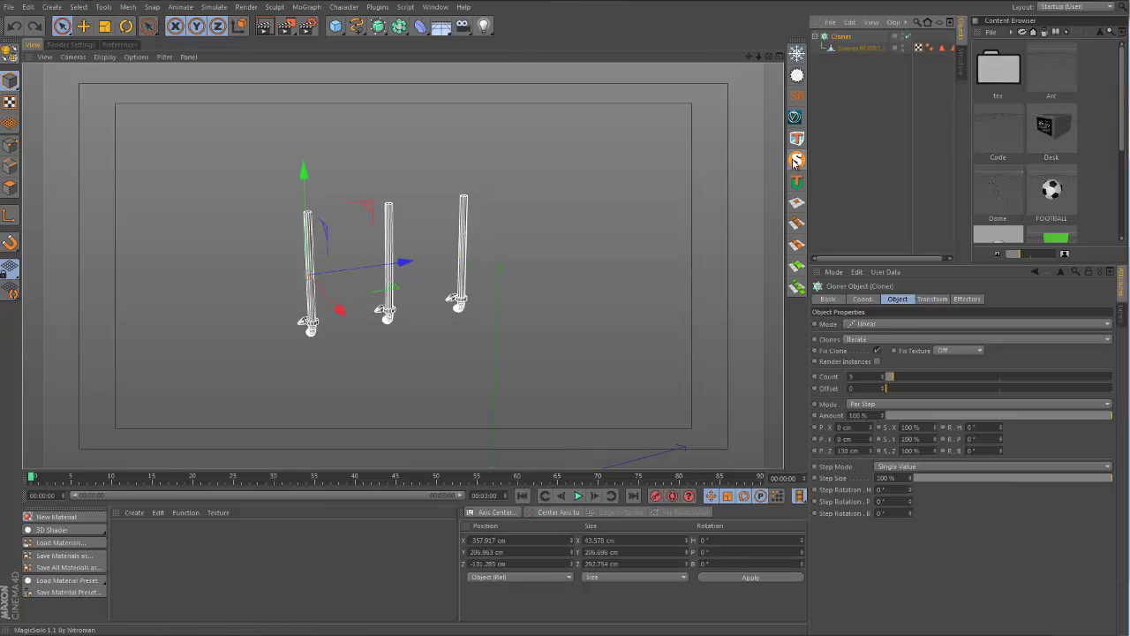
pyautogui.click(794, 162)
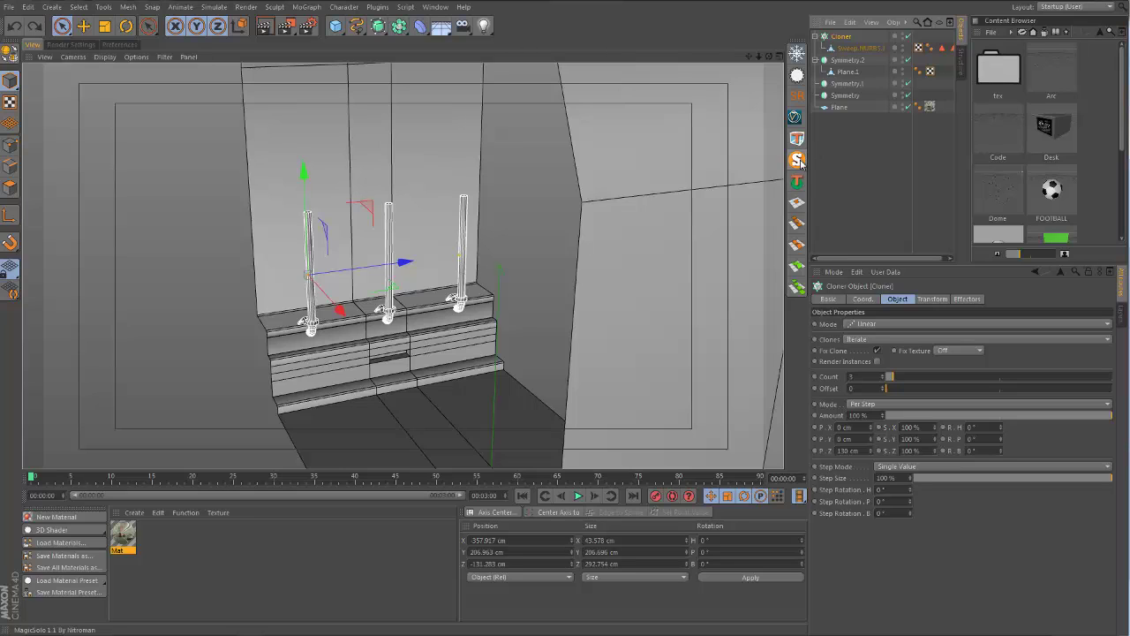
# Isolate the tunnel wall section Plane.1, examine its profile, and bring the rest of the scene back.
pyautogui.click(847, 144)
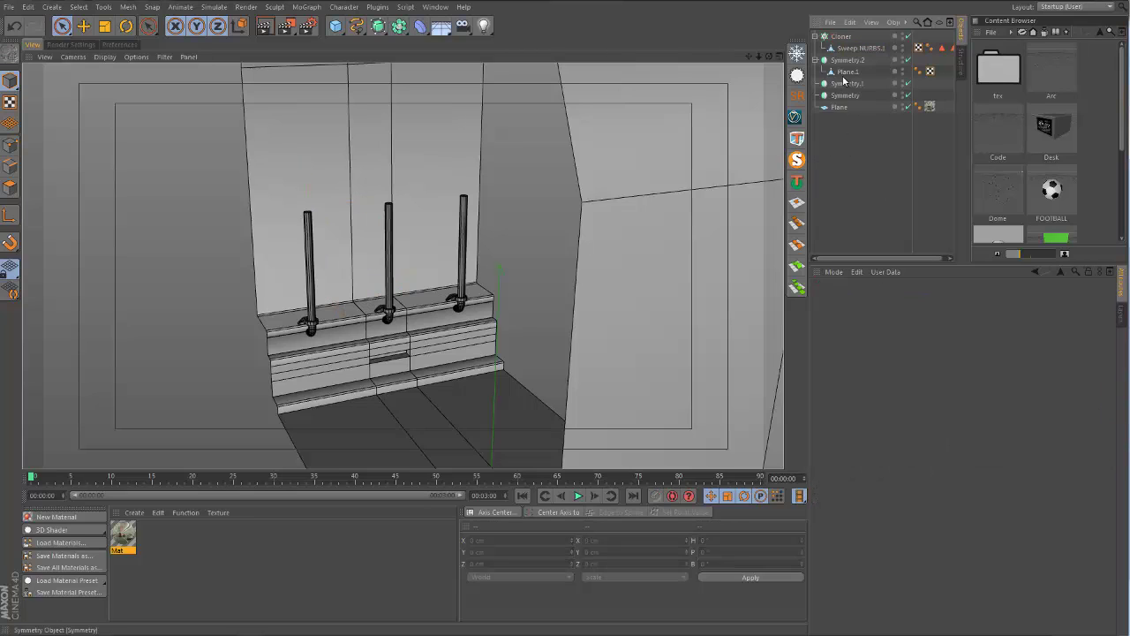
pyautogui.click(847, 72)
pyautogui.click(797, 160)
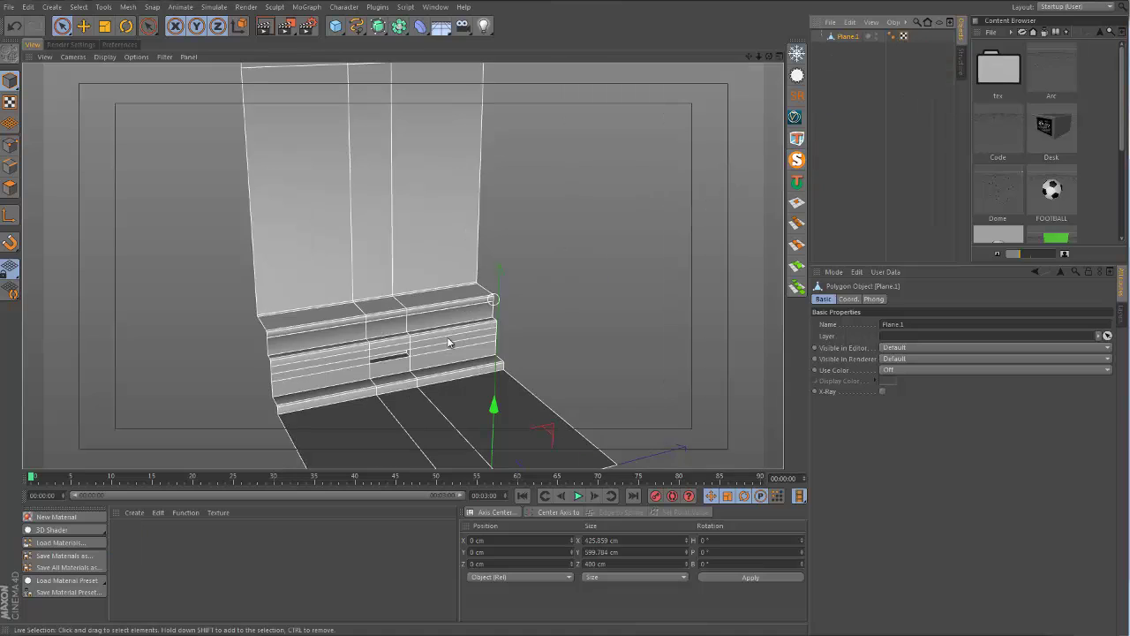
pyautogui.keyDown('alt'); pyautogui.moveTo(565, 397); pyautogui.dragTo(322, 266); pyautogui.keyUp('alt')
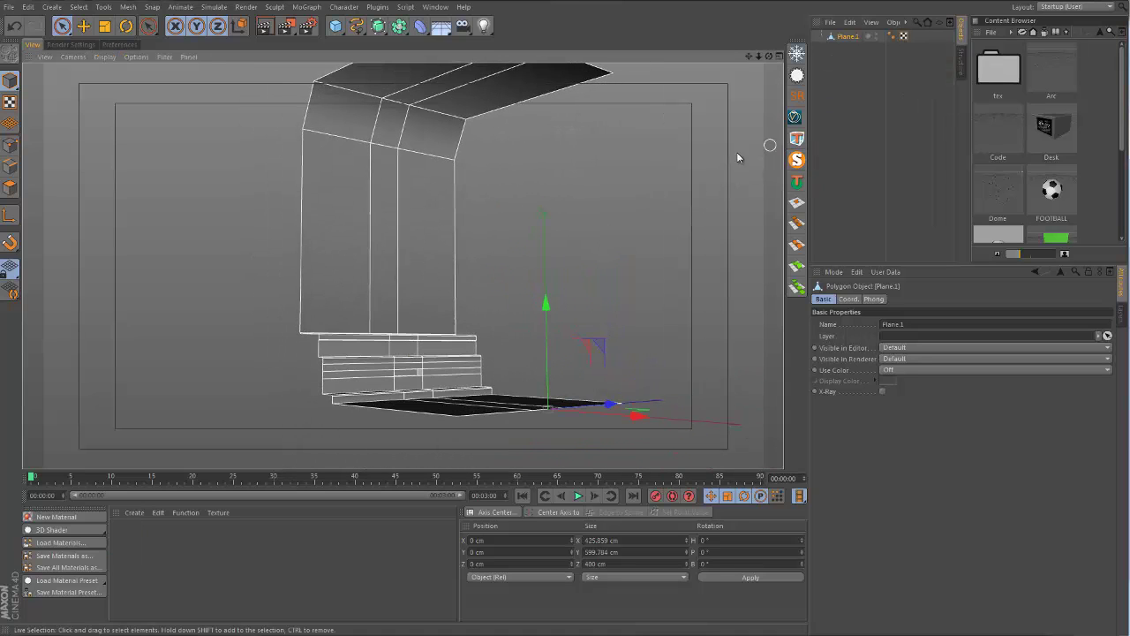
pyautogui.click(797, 160)
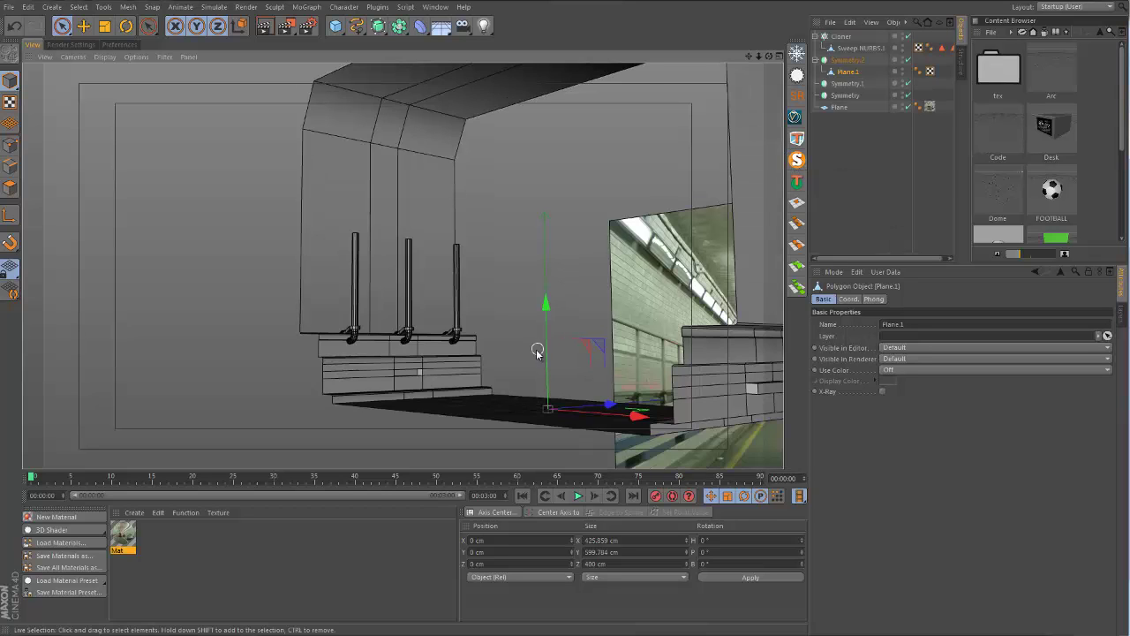
# Set the cloner's per-step Z spacing to 131 cm to adjust the pipes along the wall section.
pyautogui.keyDown('alt'); pyautogui.moveTo(539, 353); pyautogui.dragTo(536, 404); pyautogui.keyUp('alt')
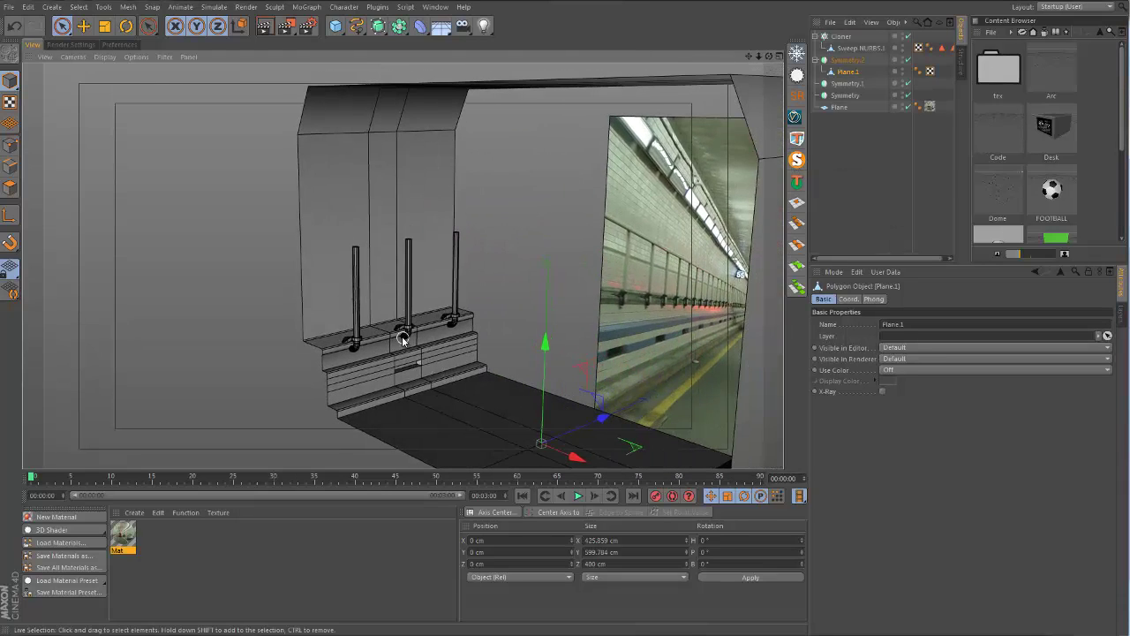
pyautogui.keyDown('alt'); pyautogui.moveTo(404, 337); pyautogui.dragTo(501, 290, button='right'); pyautogui.keyUp('alt')
pyautogui.keyDown('alt'); pyautogui.moveTo(501, 290); pyautogui.dragTo(412, 331); pyautogui.keyUp('alt')
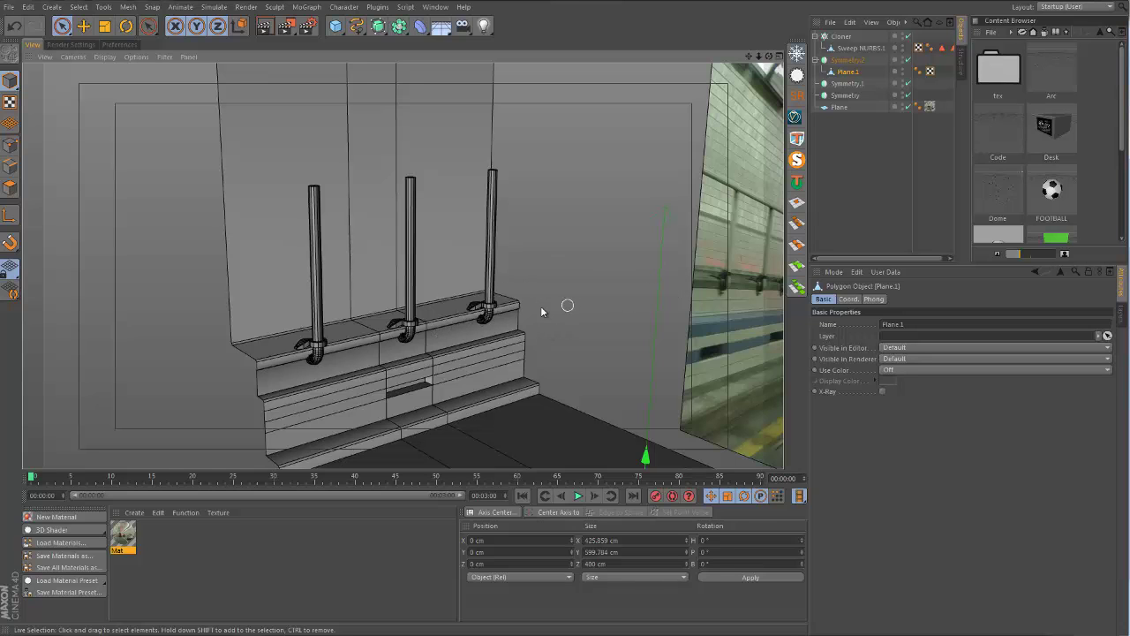
pyautogui.keyDown('alt'); pyautogui.moveTo(446, 351); pyautogui.dragTo(394, 362); pyautogui.keyUp('alt')
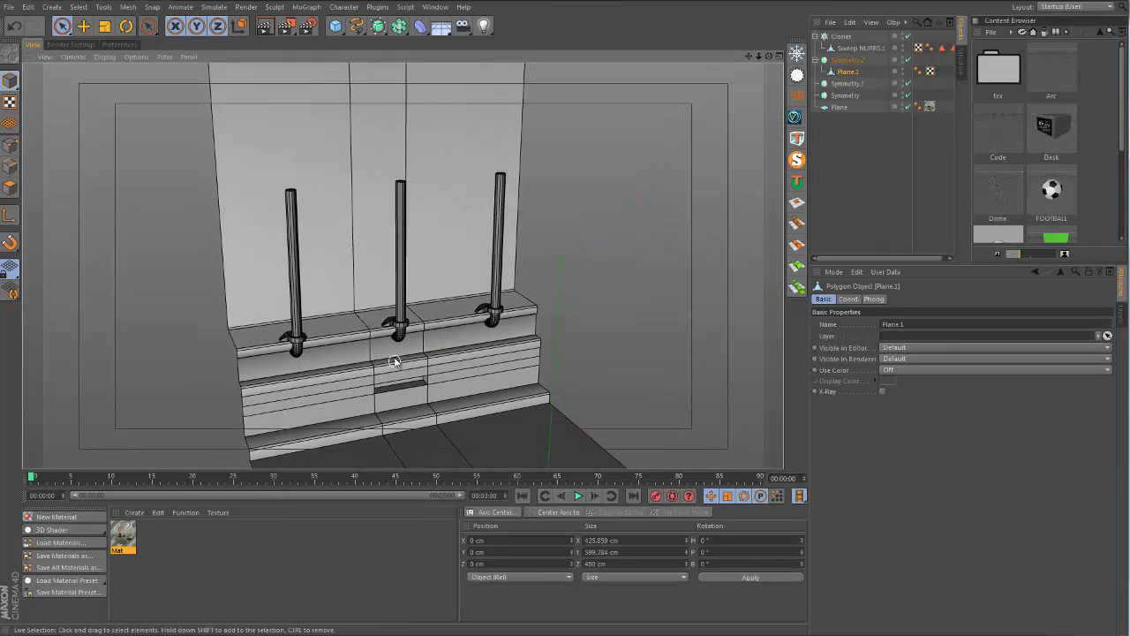
pyautogui.keyDown('alt'); pyautogui.moveTo(441, 322); pyautogui.dragTo(375, 277); pyautogui.keyUp('alt')
pyautogui.click(842, 36)
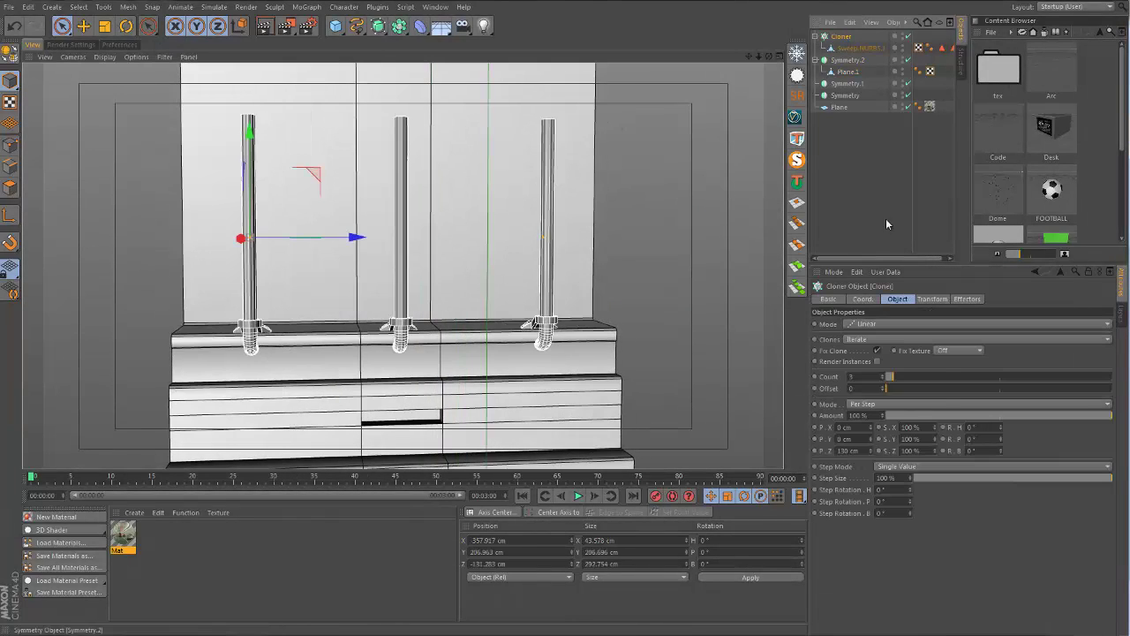
pyautogui.click(872, 450)
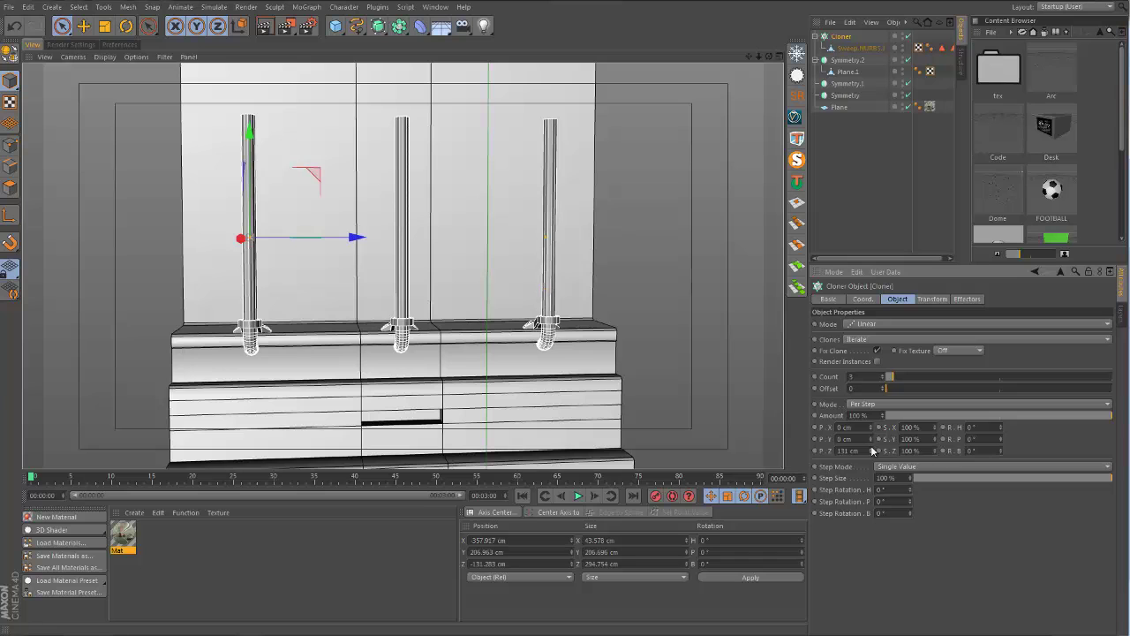
# Add a cylinder primitive for the next railing part with a 6 cm radius and 12 rotation segments.
pyautogui.keyDown('alt'); pyautogui.moveTo(542, 265); pyautogui.dragTo(439, 407); pyautogui.keyUp('alt')
pyautogui.keyDown('alt'); pyautogui.moveTo(375, 329); pyautogui.dragTo(414, 353); pyautogui.keyUp('alt')
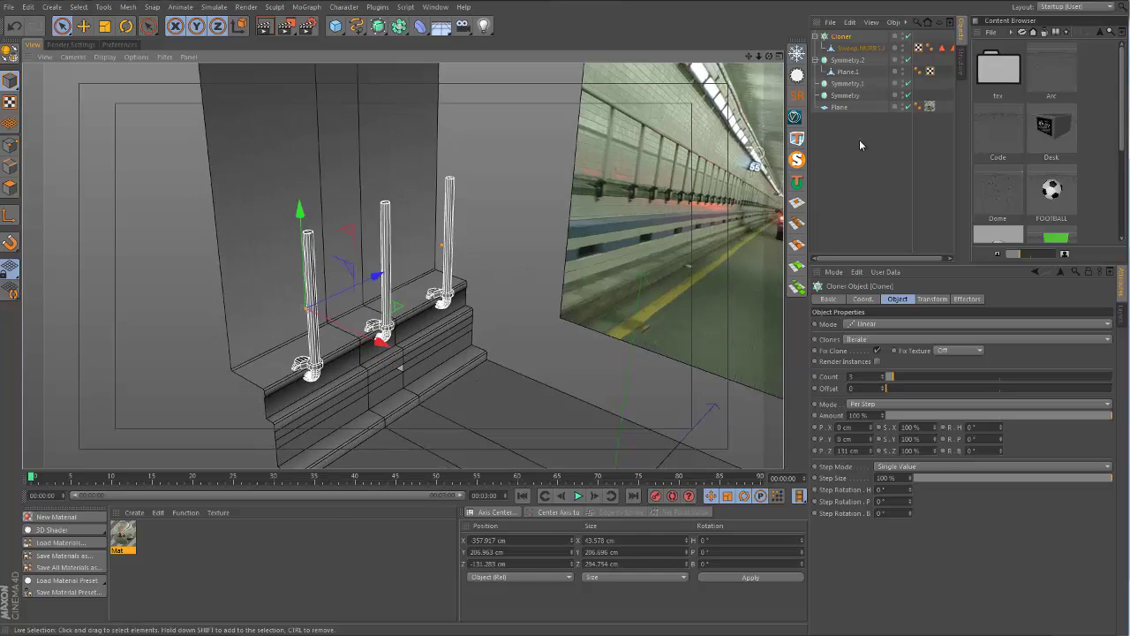
pyautogui.click(857, 141)
pyautogui.keyDown('alt'); pyautogui.moveTo(393, 300); pyautogui.dragTo(398, 244); pyautogui.keyUp('alt')
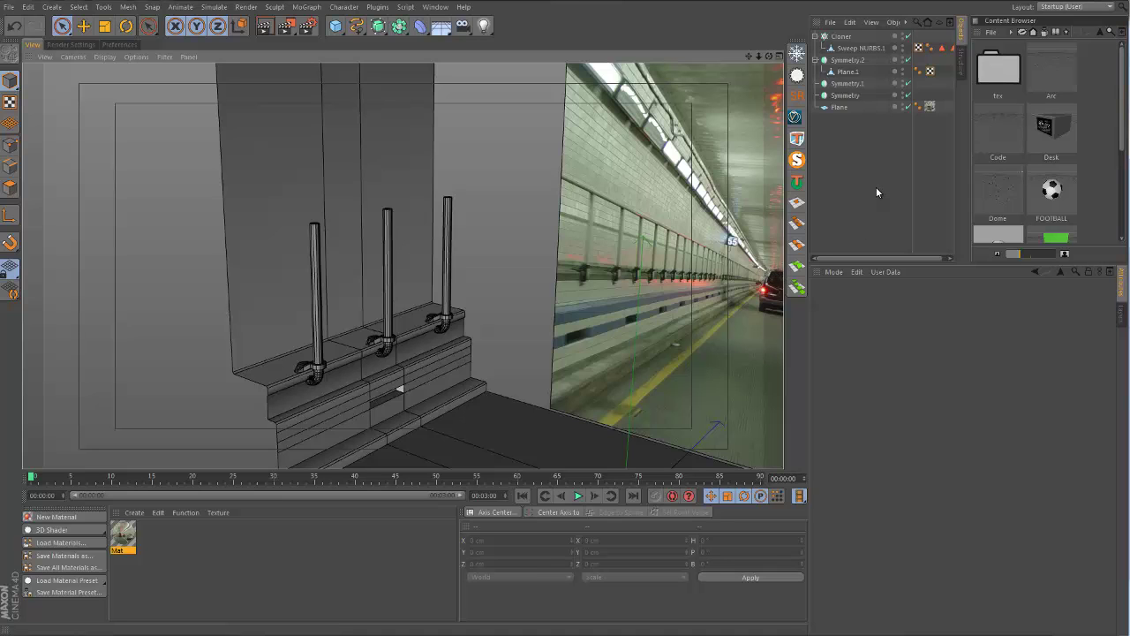
pyautogui.click(335, 26)
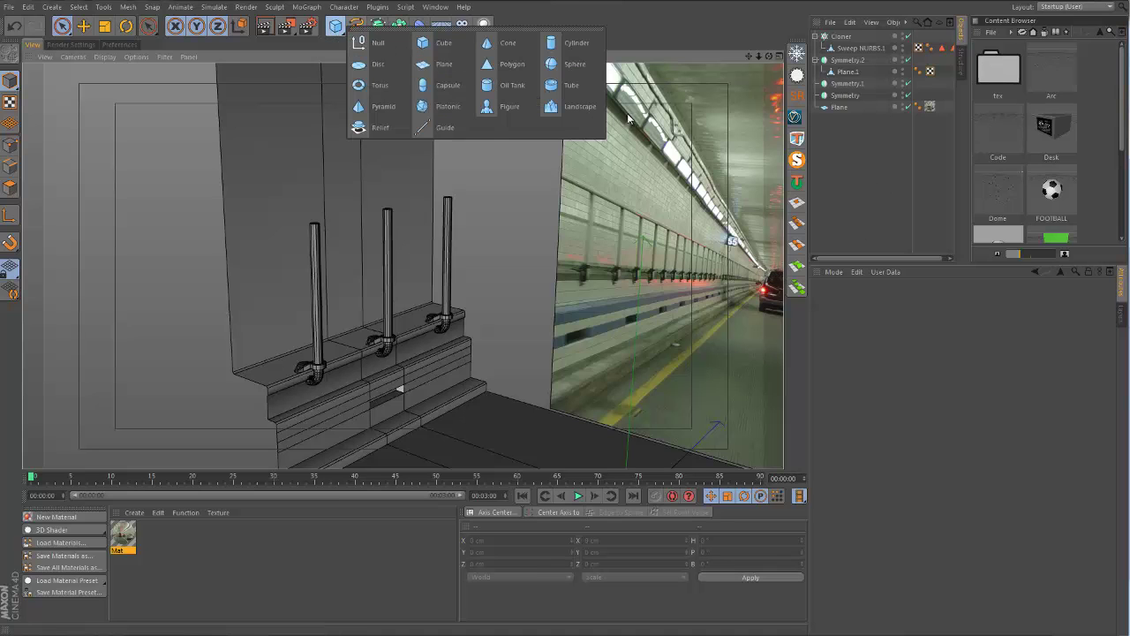
pyautogui.click(574, 48)
pyautogui.scroll(-5, 536, 331)
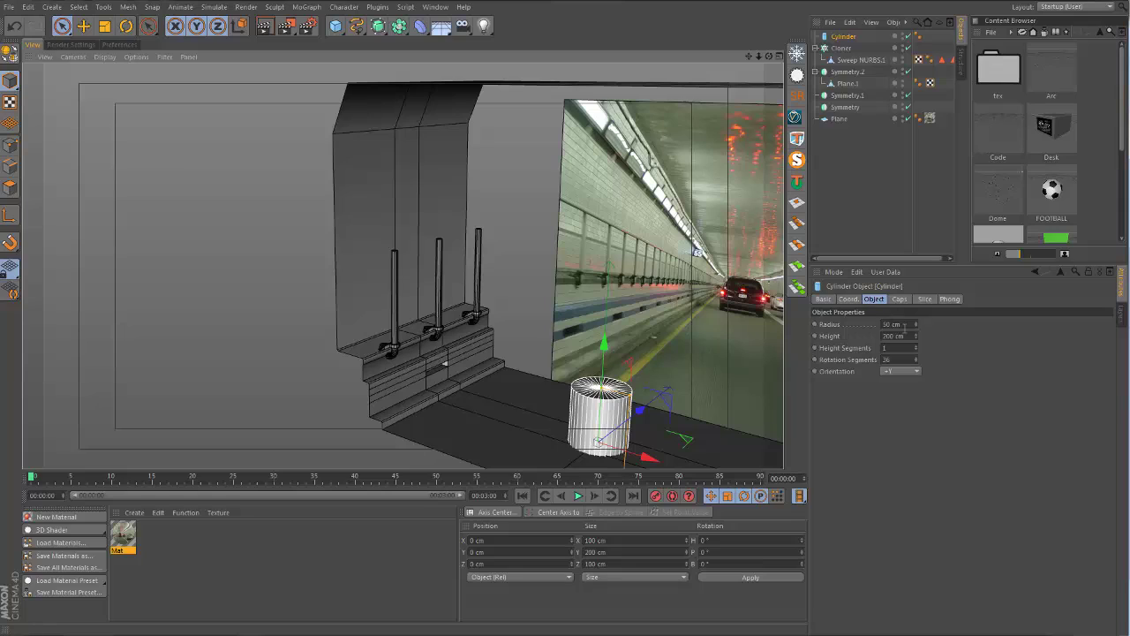
pyautogui.doubleClick(901, 324)
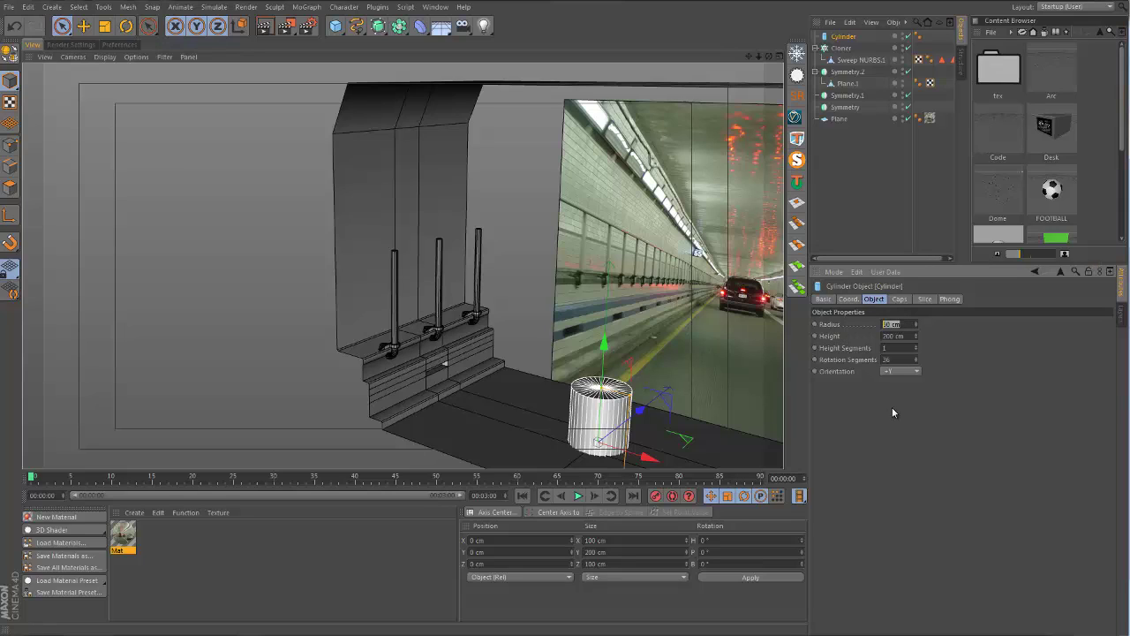
pyautogui.write('6')
pyautogui.press('Return')
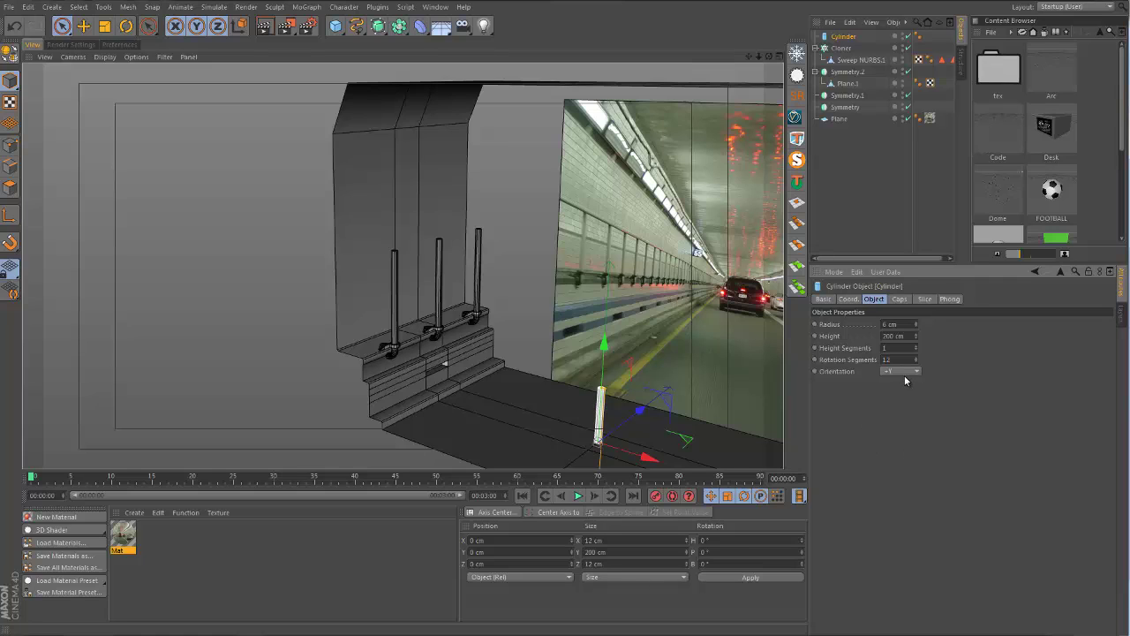
# Orient the cylinder along the Z axis and move it onto the pipe tops at about X -347.5 cm, Y 311.5 cm.
pyautogui.click(904, 371)
pyautogui.click(894, 432)
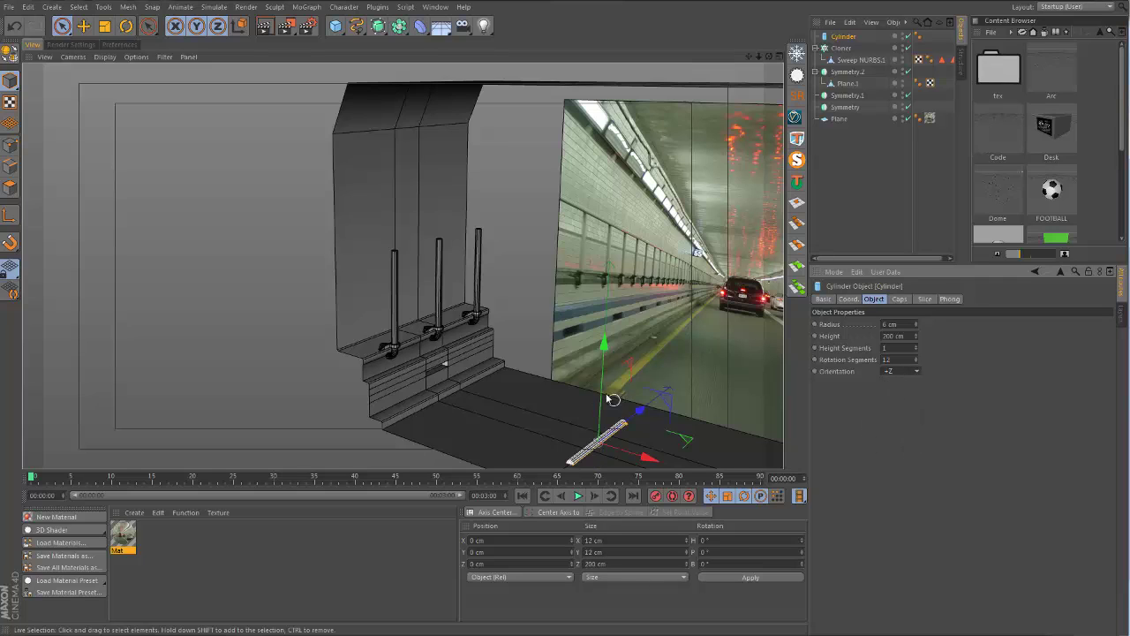
pyautogui.moveTo(612, 399); pyautogui.dragTo(508, 280)
pyautogui.scroll(3, 572, 256)
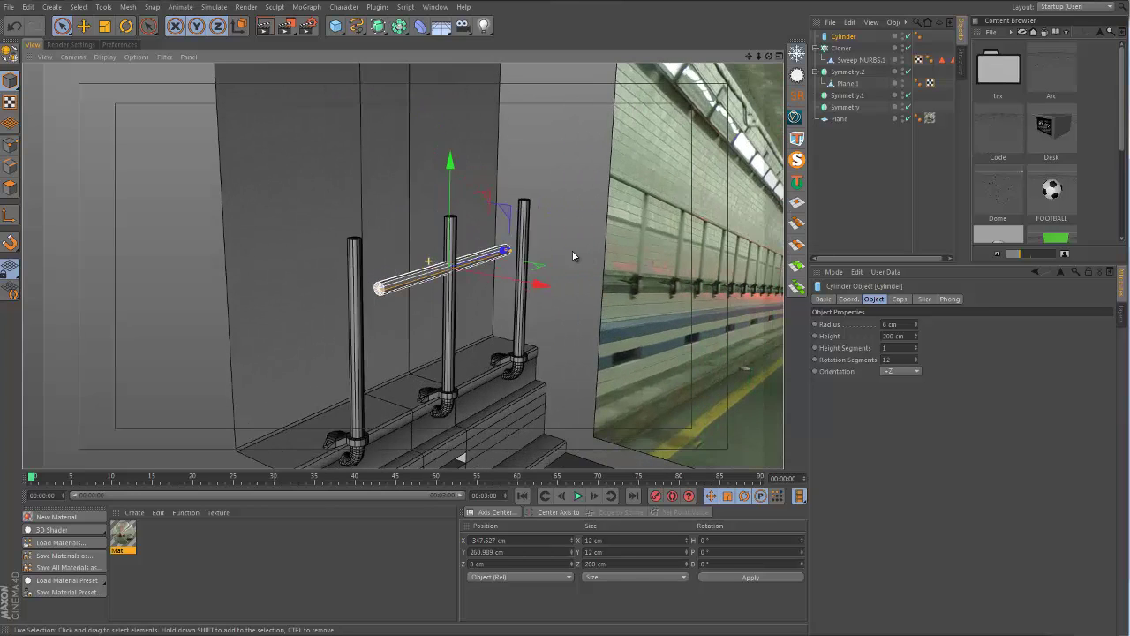
pyautogui.scroll(1, 458, 266)
pyautogui.moveTo(446, 180); pyautogui.dragTo(451, 123)
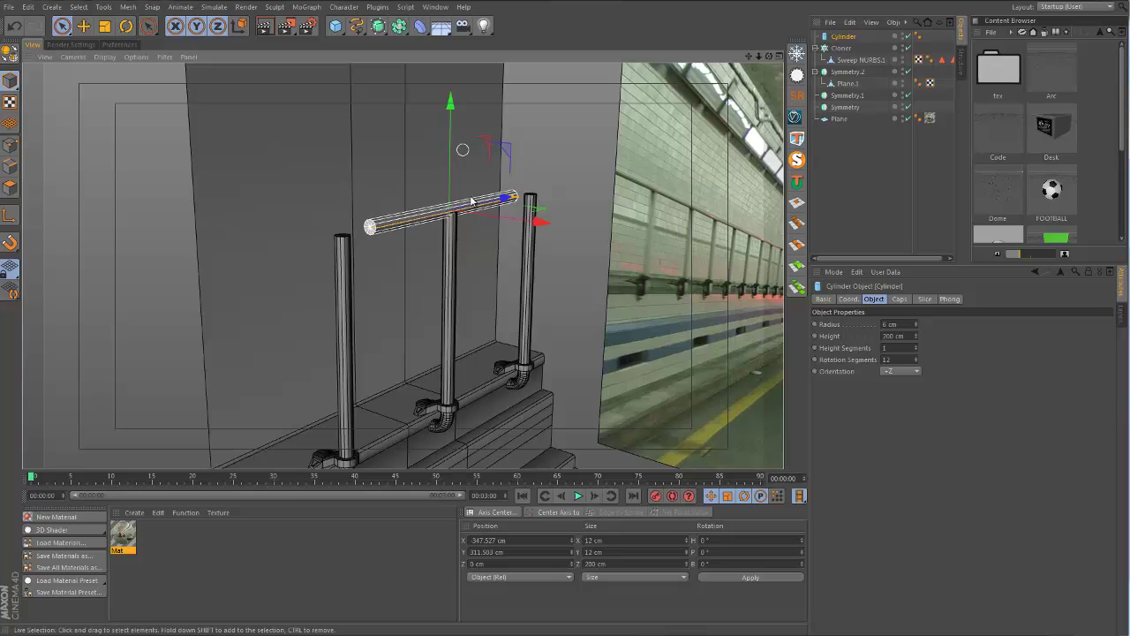
# Set the rail cylinder's radius to 7 cm and align it over the posts at about X -346.7 cm, Y 309.7 cm.
pyautogui.click(914, 323)
pyautogui.keyDown('alt'); pyautogui.moveTo(413, 219); pyautogui.dragTo(505, 154); pyautogui.keyUp('alt')
pyautogui.scroll(3, 625, 194)
pyautogui.keyDown('alt'); pyautogui.moveTo(625, 194); pyautogui.dragTo(620, 268); pyautogui.keyUp('alt')
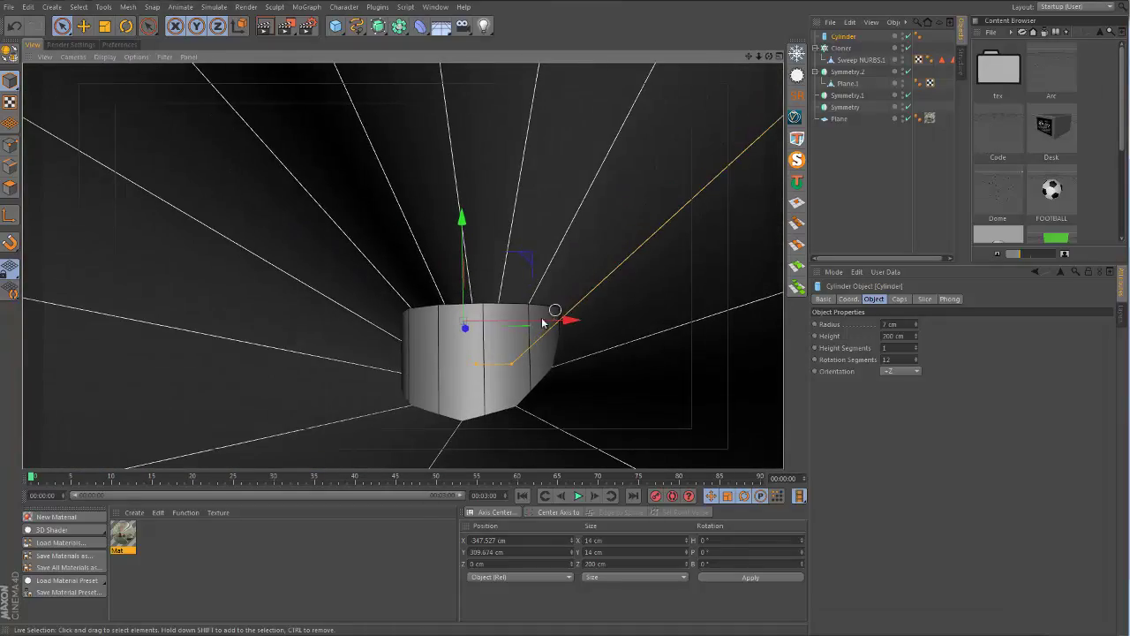
pyautogui.moveTo(542, 320); pyautogui.dragTo(556, 294)
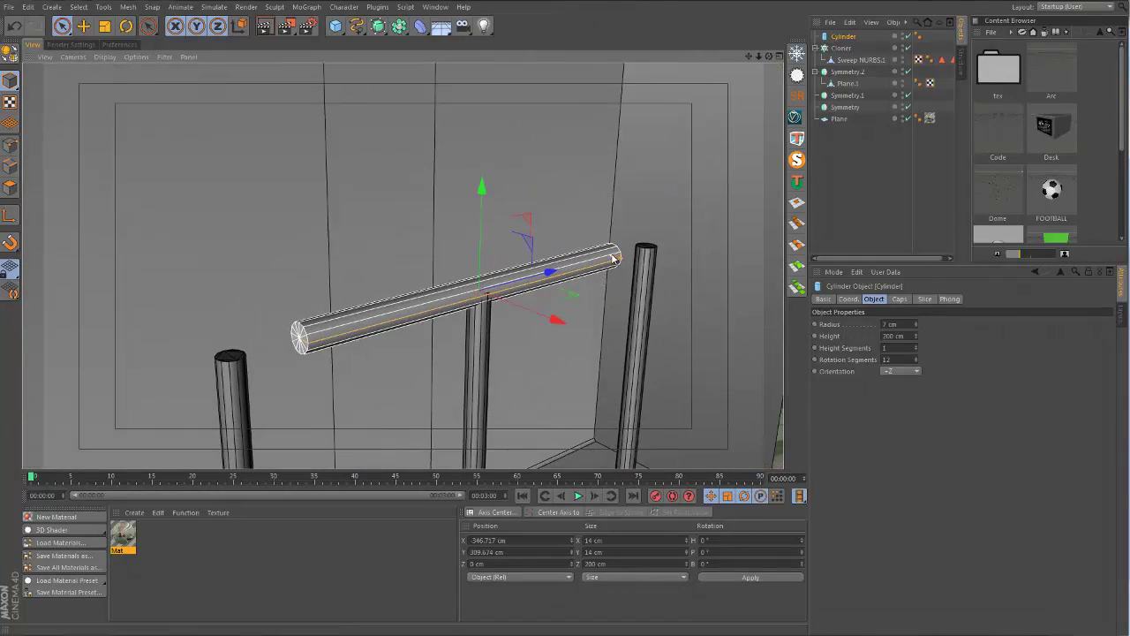
# Lengthen the rail cylinder to a height of 400 cm so it spans all three posts.
pyautogui.moveTo(613, 257); pyautogui.dragTo(681, 237)
pyautogui.click(887, 336)
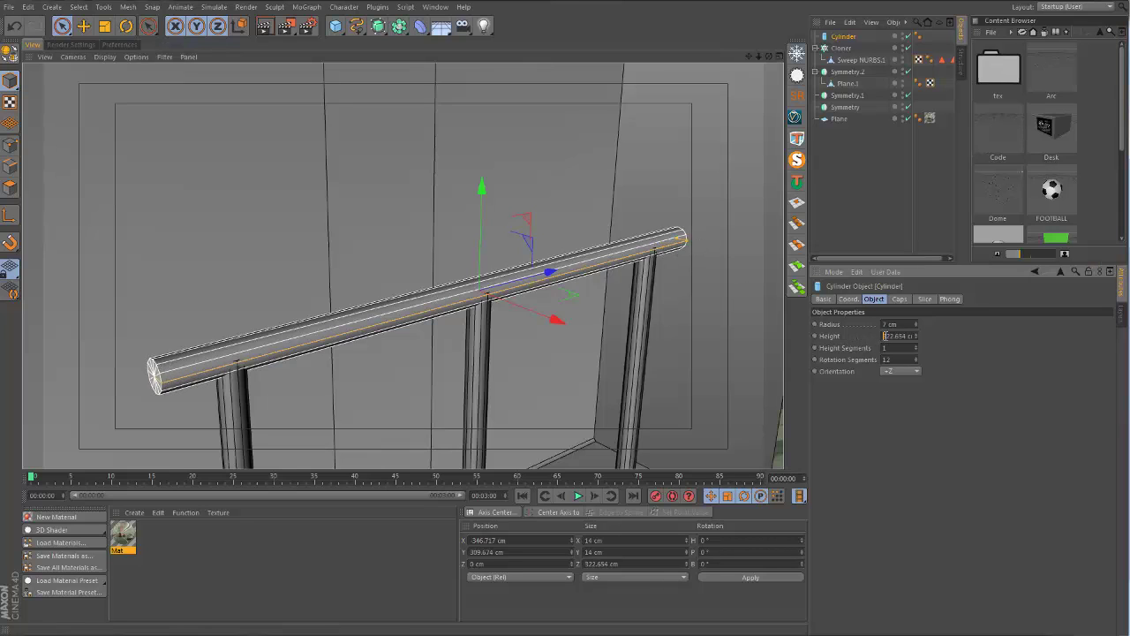
pyautogui.write('400')
pyautogui.press('Return')
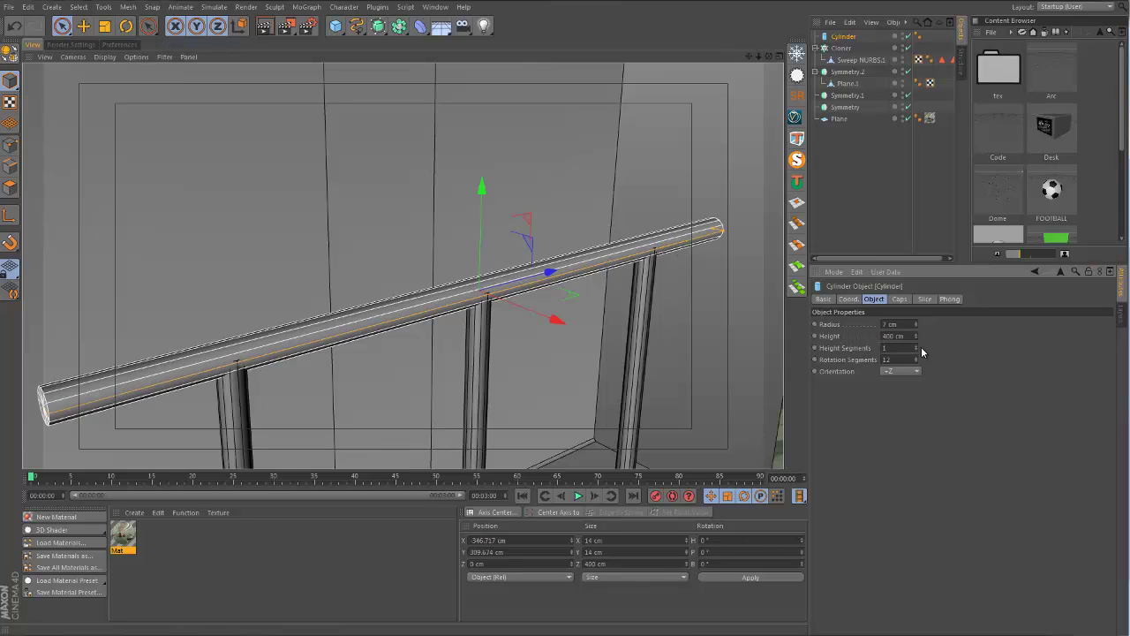
pyautogui.keyDown('alt'); pyautogui.moveTo(517, 245); pyautogui.dragTo(315, 231); pyautogui.keyUp('alt')
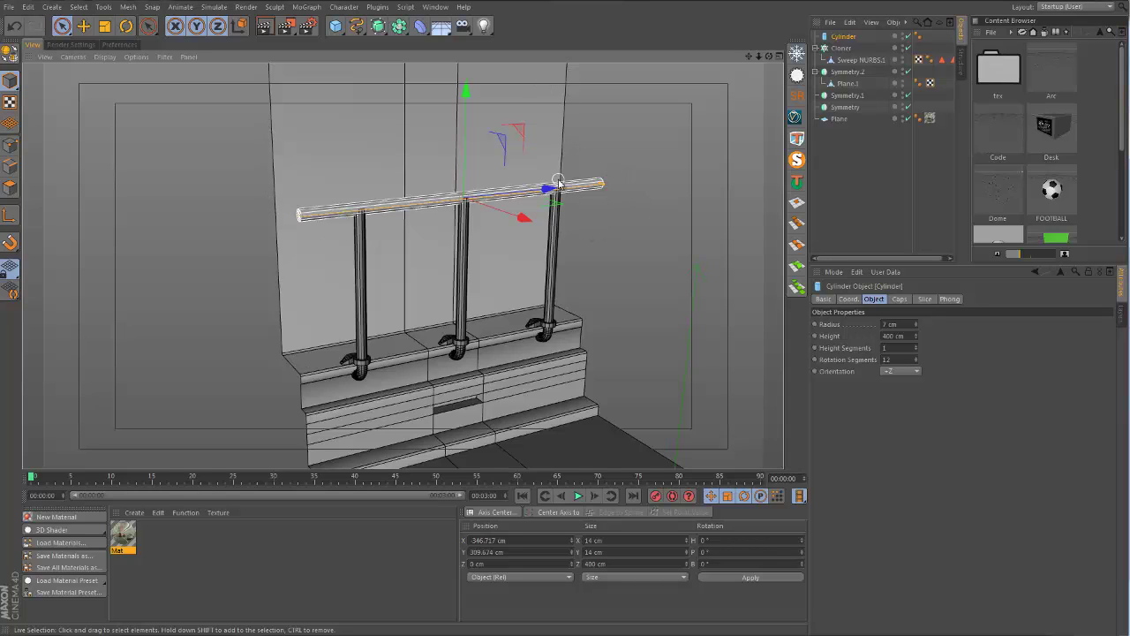
# Check the rail's ends against the wall section in the top view, and compare the railing and upper wall with the reference photo.
pyautogui.click(779, 58)
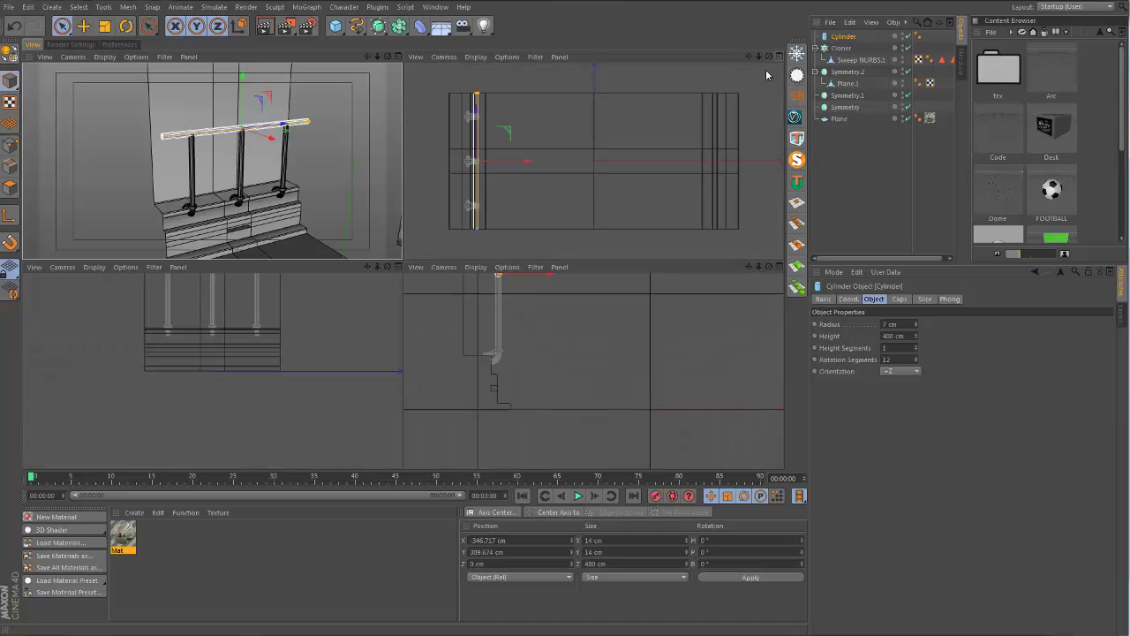
pyautogui.scroll(6, 502, 131)
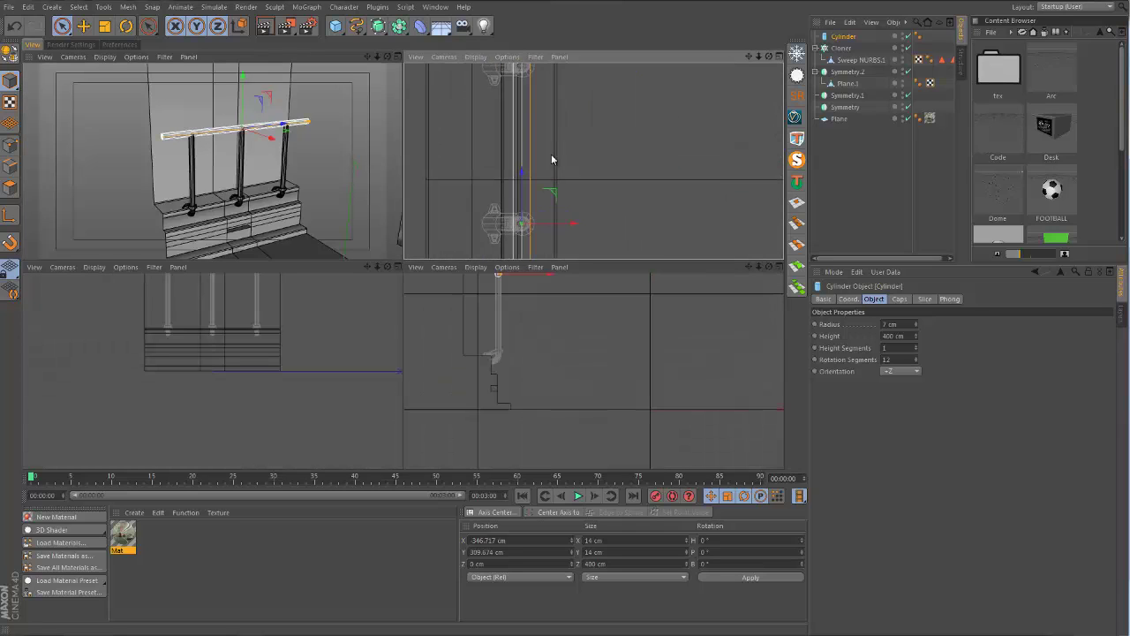
pyautogui.keyDown('alt'); pyautogui.moveTo(514, 103); pyautogui.dragTo(511, 138, button='middle'); pyautogui.keyUp('alt')
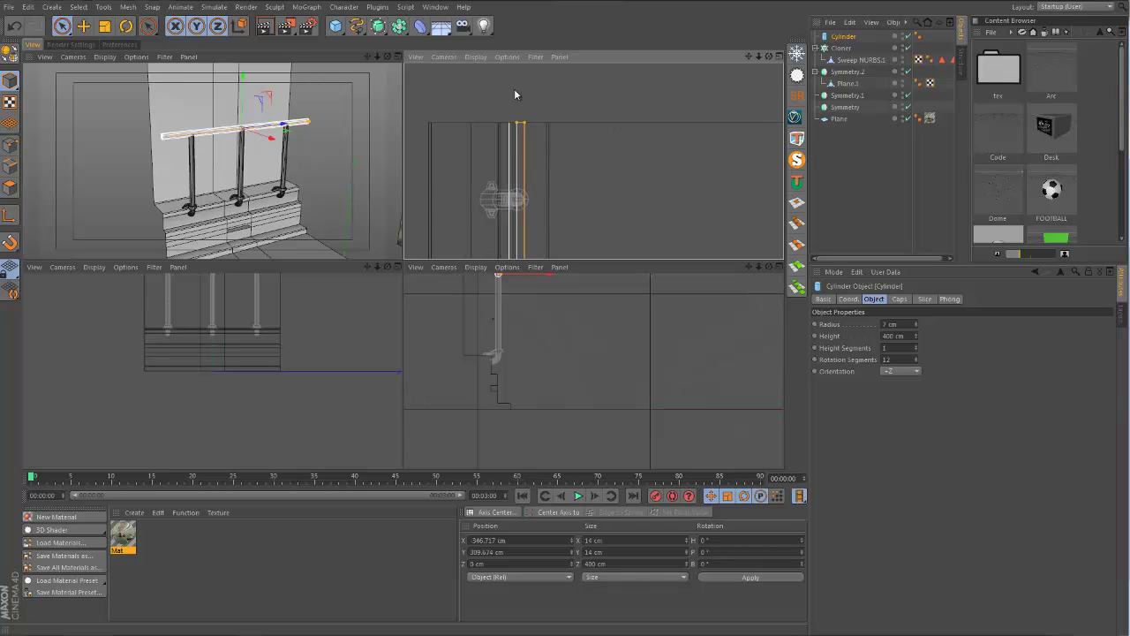
pyautogui.scroll(-5, 515, 101)
pyautogui.keyDown('alt'); pyautogui.moveTo(520, 126); pyautogui.dragTo(517, 97, button='middle'); pyautogui.keyUp('alt')
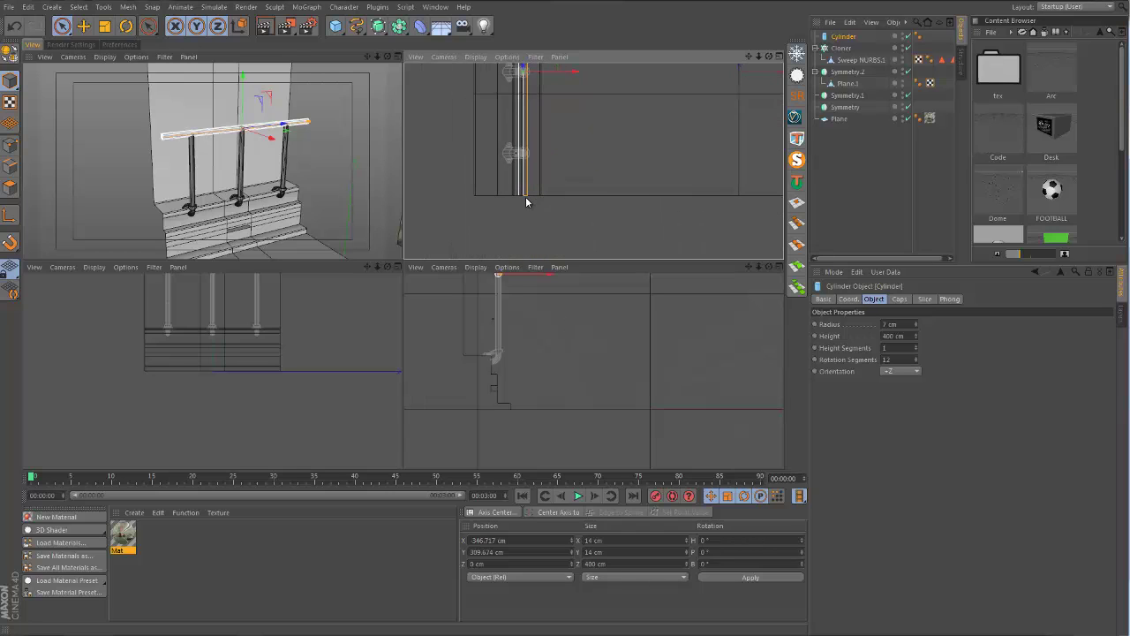
pyautogui.click(396, 56)
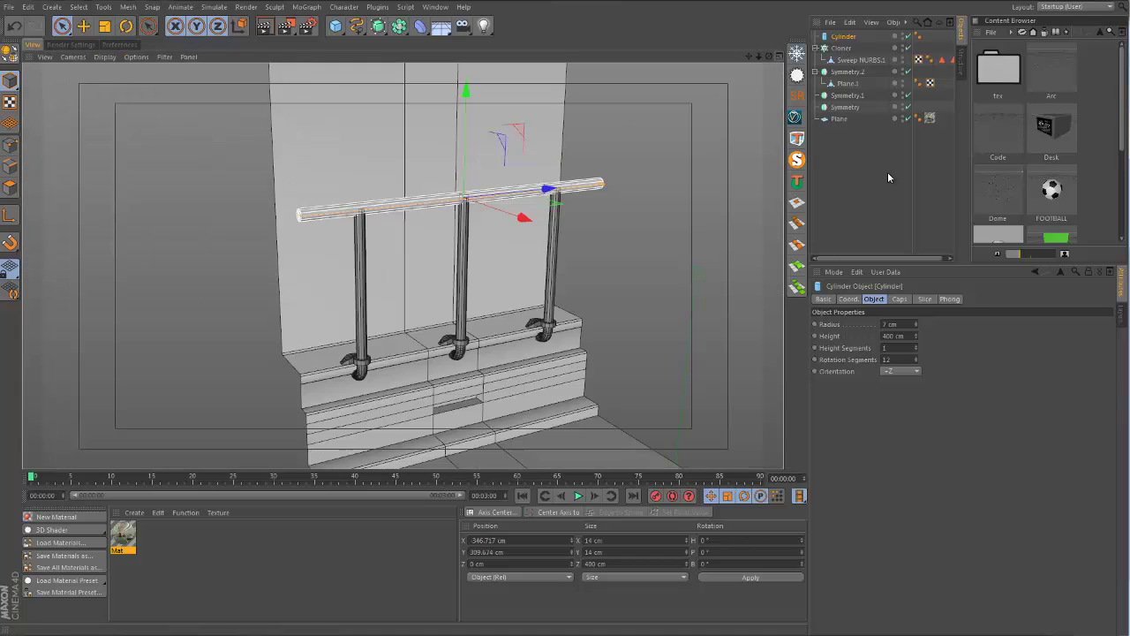
pyautogui.click(887, 176)
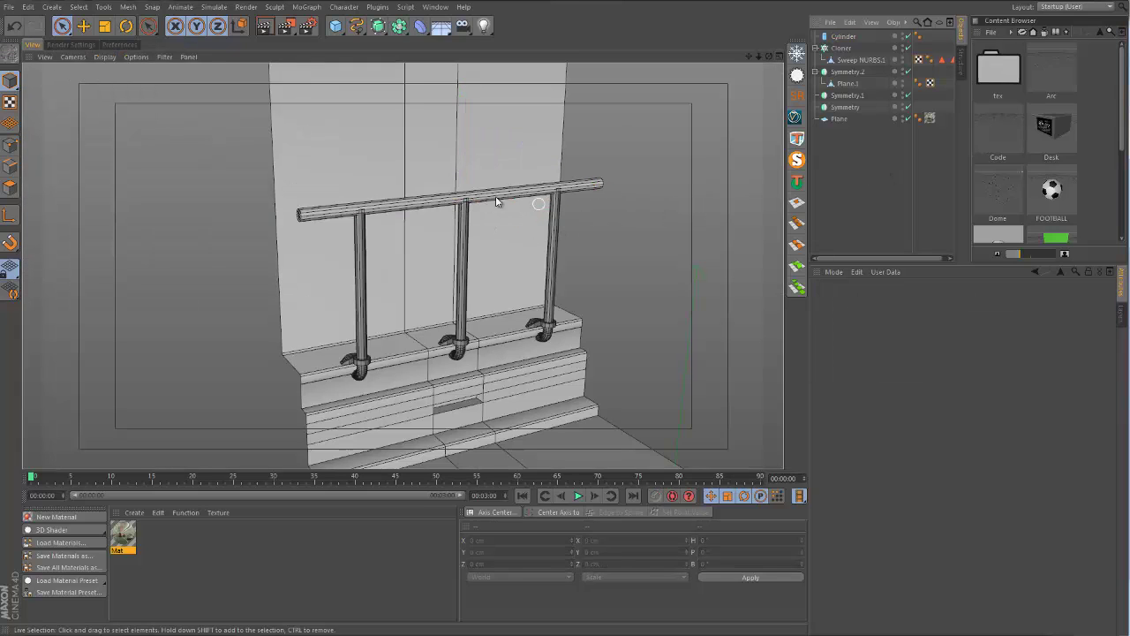
pyautogui.scroll(-3, 512, 190)
pyautogui.keyDown('alt'); pyautogui.moveTo(515, 184); pyautogui.dragTo(326, 416); pyautogui.keyUp('alt')
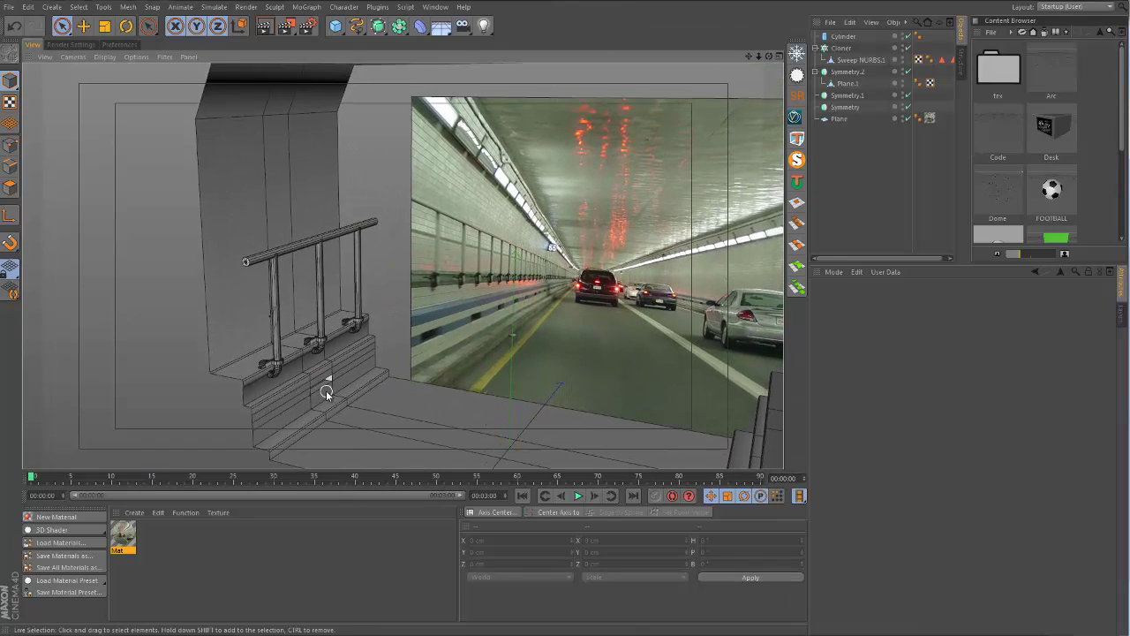
pyautogui.keyDown('alt'); pyautogui.moveTo(284, 262); pyautogui.dragTo(295, 300); pyautogui.keyUp('alt')
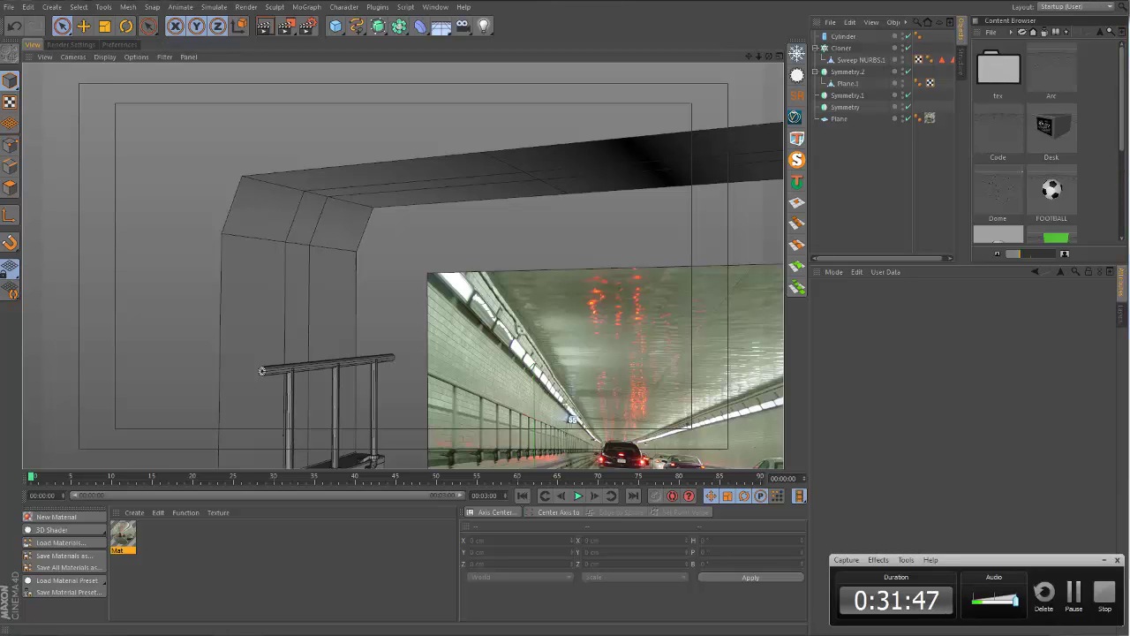
pyautogui.keyDown('alt'); pyautogui.moveTo(331, 311); pyautogui.dragTo(300, 256); pyautogui.keyUp('alt')
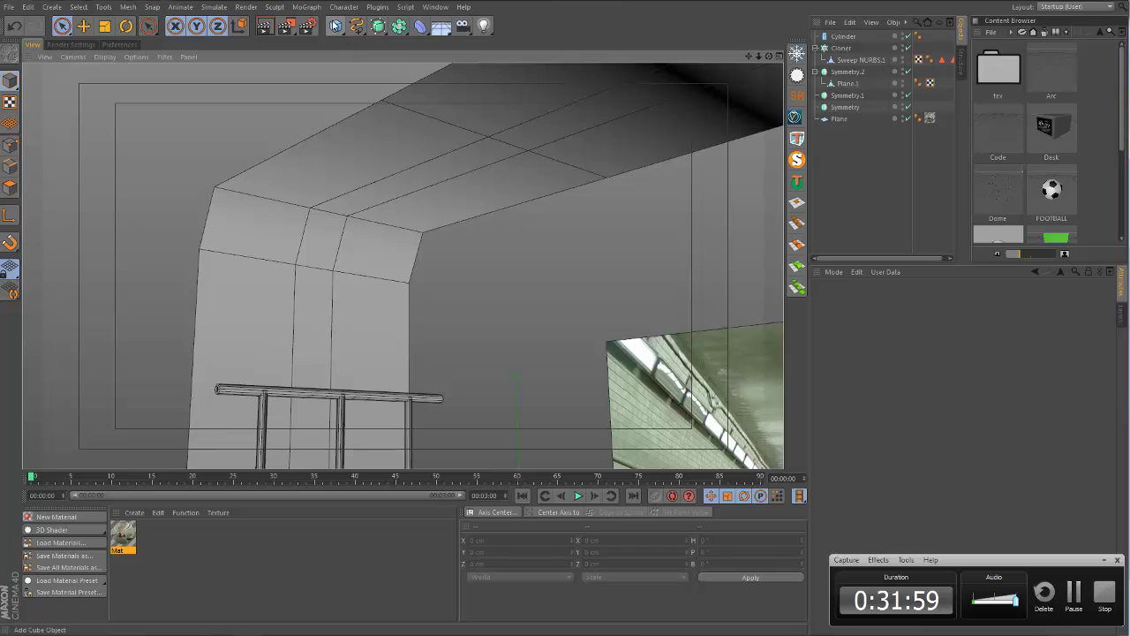
# Add a cube, flatten it into a panel about 7.3 cm thick and 80 cm high, and move it to the railing.
pyautogui.click(337, 27)
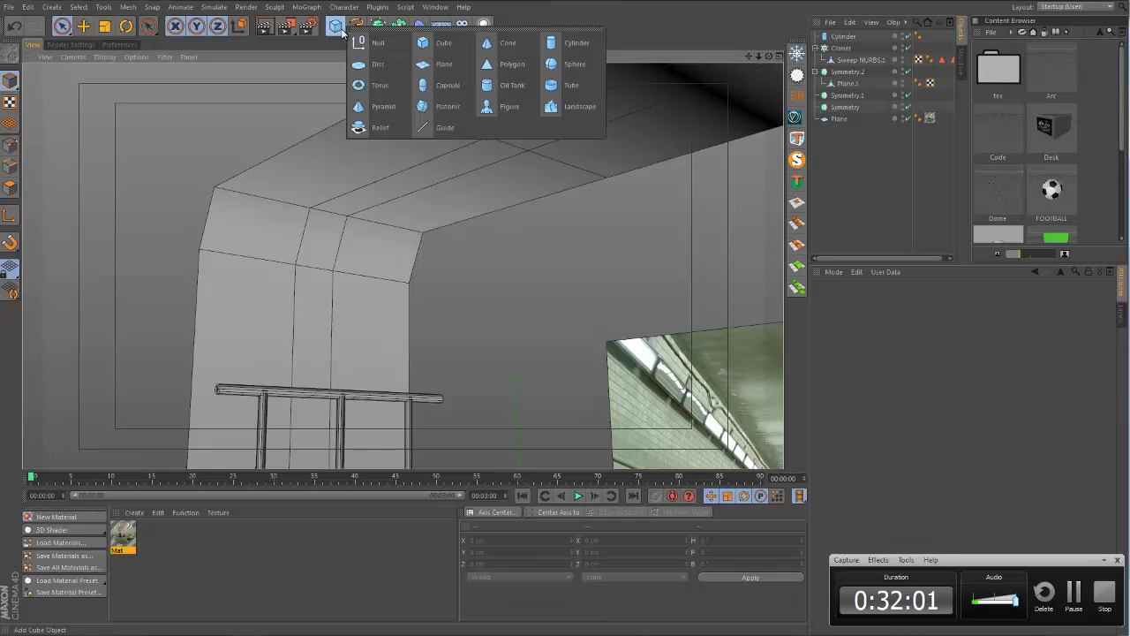
pyautogui.click(422, 43)
pyautogui.keyDown('alt'); pyautogui.moveTo(338, 273); pyautogui.dragTo(535, 376); pyautogui.keyUp('alt')
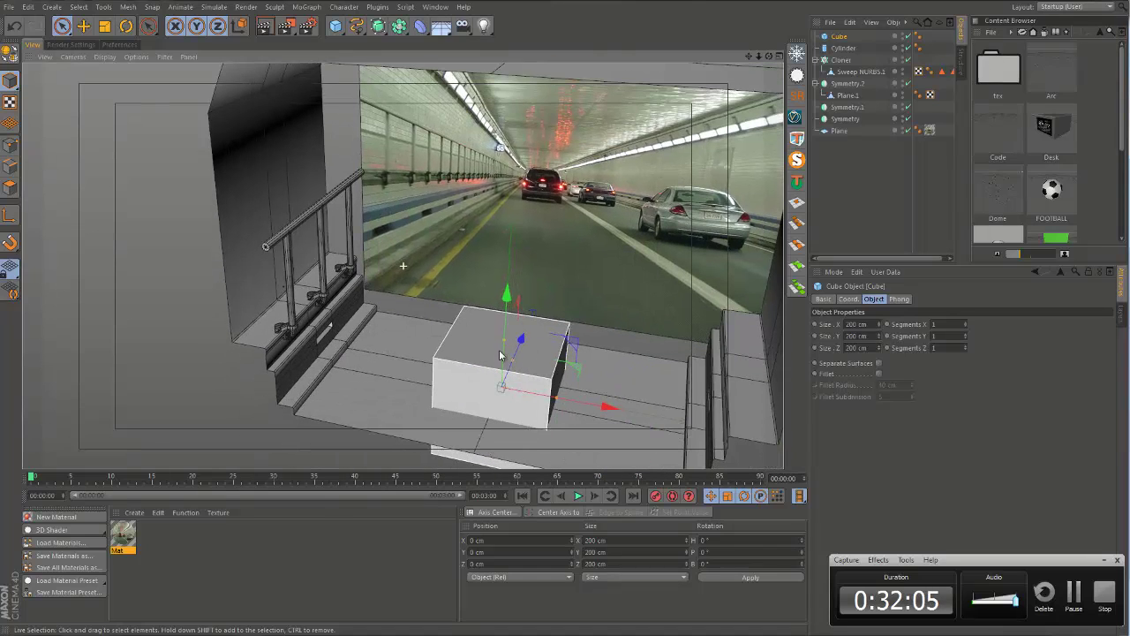
pyautogui.moveTo(606, 404); pyautogui.dragTo(505, 391)
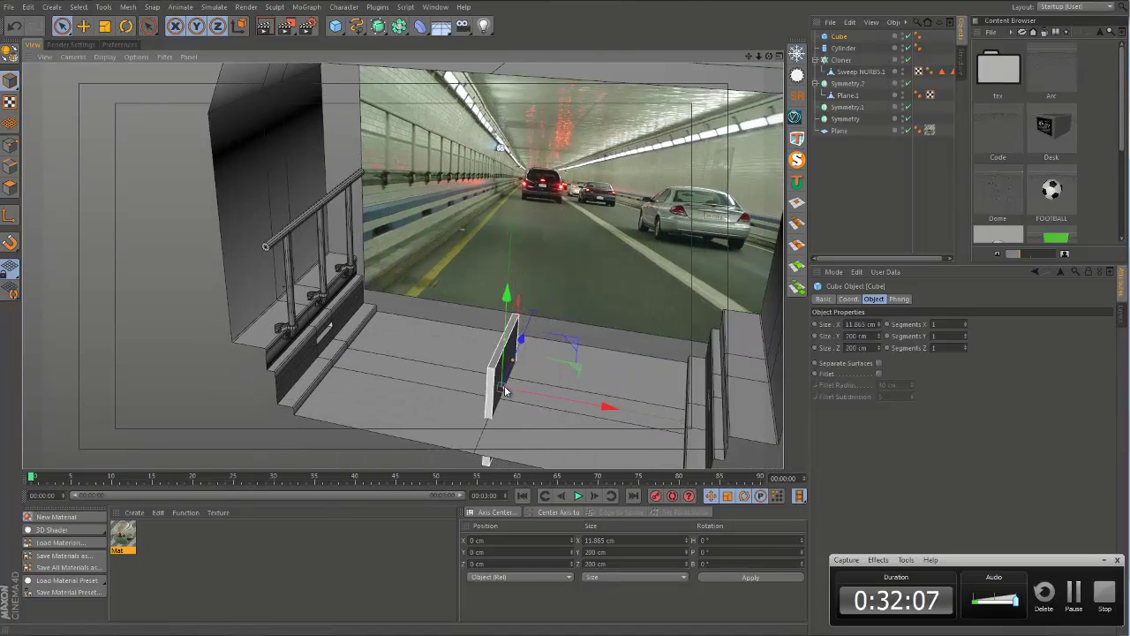
pyautogui.moveTo(503, 344); pyautogui.dragTo(402, 280)
# Raise the panel above the railing to the upper wall bend, at about Y 512 cm.
pyautogui.keyDown('alt'); pyautogui.moveTo(341, 208); pyautogui.dragTo(350, 277, button='middle'); pyautogui.keyUp('alt')
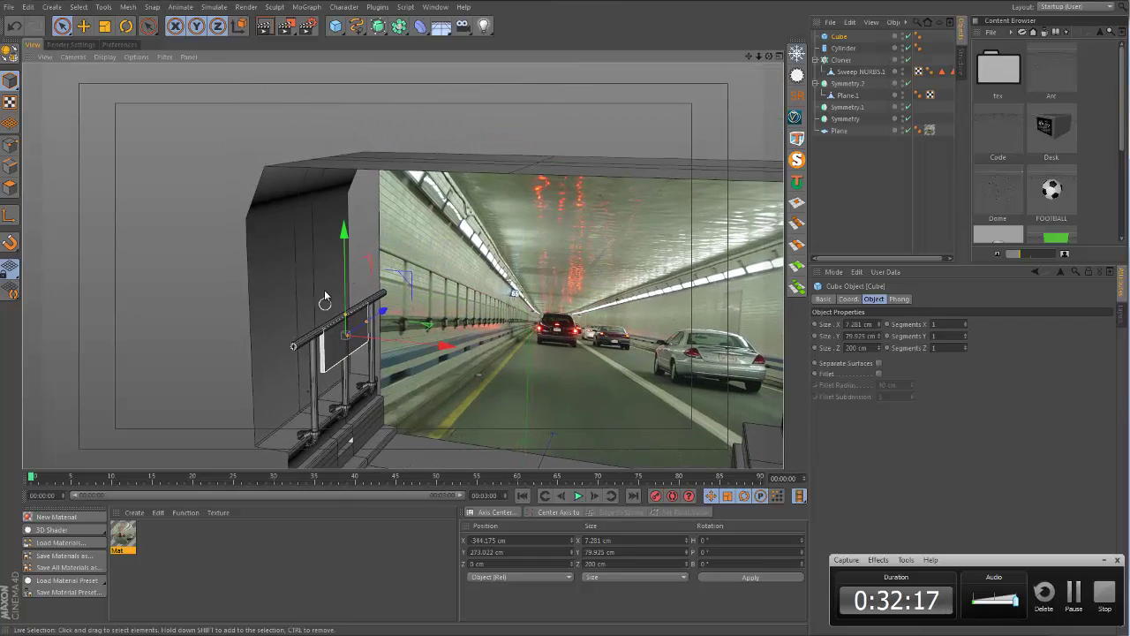
pyautogui.keyDown('alt'); pyautogui.moveTo(324, 293); pyautogui.dragTo(312, 227); pyautogui.keyUp('alt')
pyautogui.moveTo(340, 276); pyautogui.dragTo(332, 178)
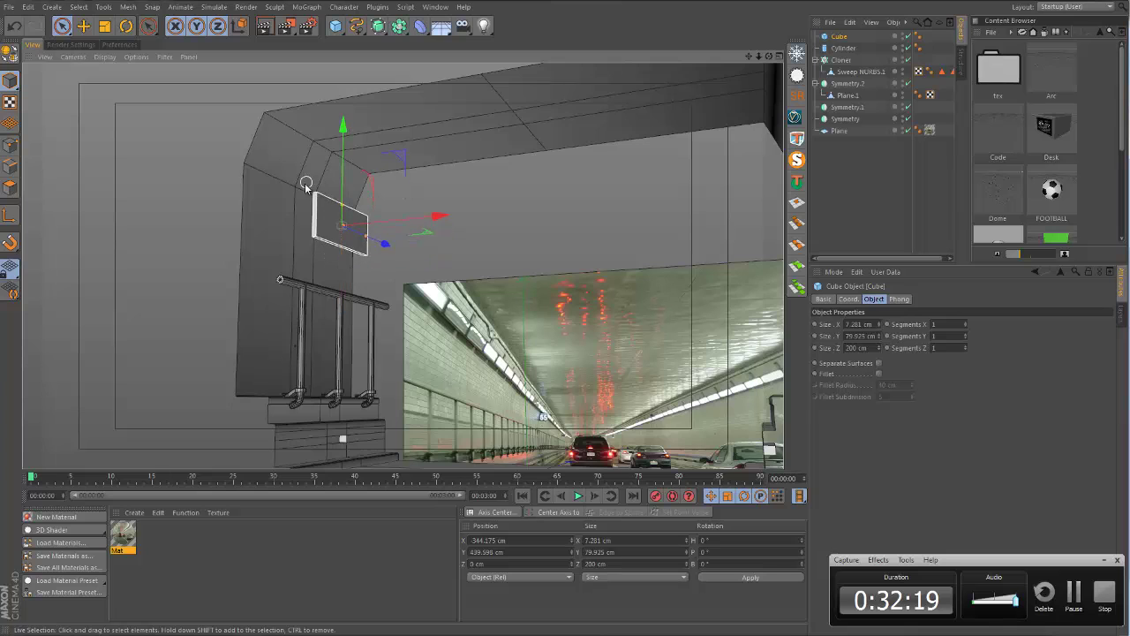
pyautogui.scroll(2, 332, 180)
pyautogui.keyDown('alt'); pyautogui.moveTo(331, 180); pyautogui.dragTo(333, 241, button='middle'); pyautogui.keyUp('alt')
pyautogui.moveTo(334, 241); pyautogui.dragTo(332, 189)
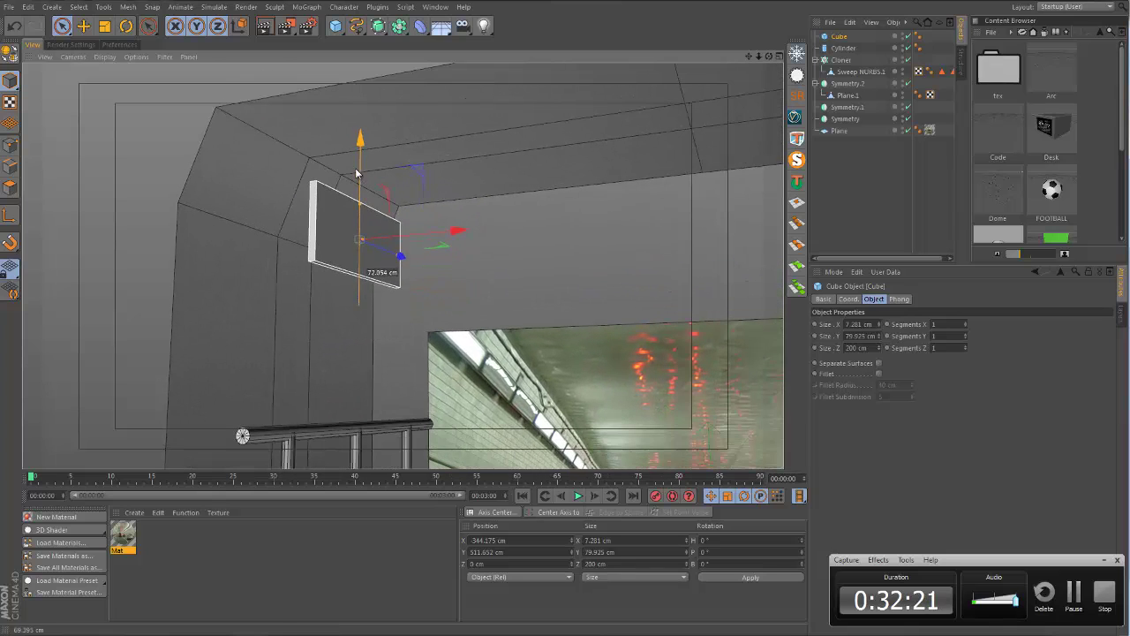
# Shift the panel back into the wall below the ceiling slope, at about X -418 cm.
pyautogui.keyDown('alt'); pyautogui.moveTo(332, 189); pyautogui.dragTo(333, 266, button='middle'); pyautogui.keyUp('alt')
pyautogui.keyDown('alt'); pyautogui.moveTo(333, 267); pyautogui.dragTo(412, 270); pyautogui.keyUp('alt')
pyautogui.moveTo(440, 312); pyautogui.dragTo(411, 373)
pyautogui.keyDown('alt'); pyautogui.moveTo(340, 349); pyautogui.dragTo(302, 316); pyautogui.keyUp('alt')
pyautogui.keyDown('alt'); pyautogui.moveTo(101, 296); pyautogui.dragTo(367, 280, button='middle'); pyautogui.keyUp('alt')
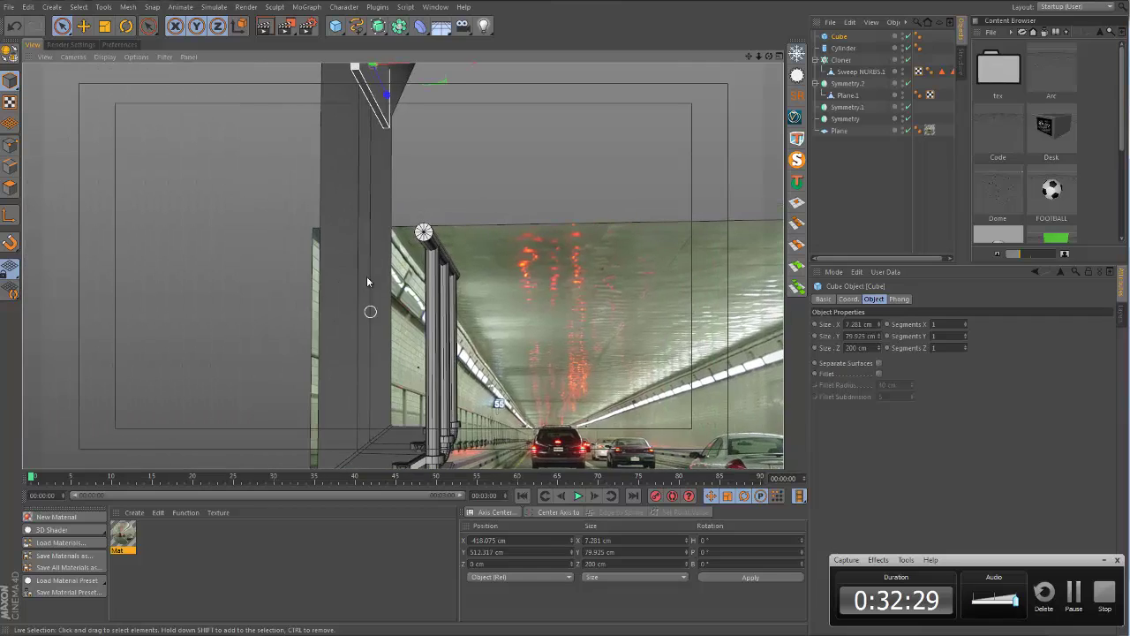
pyautogui.keyDown('alt'); pyautogui.moveTo(351, 232); pyautogui.dragTo(368, 309, button='middle'); pyautogui.keyUp('alt')
pyautogui.keyDown('alt'); pyautogui.moveTo(368, 310); pyautogui.dragTo(361, 250); pyautogui.keyUp('alt')
pyautogui.keyDown('alt'); pyautogui.moveTo(361, 250); pyautogui.dragTo(306, 288, button='middle'); pyautogui.keyUp('alt')
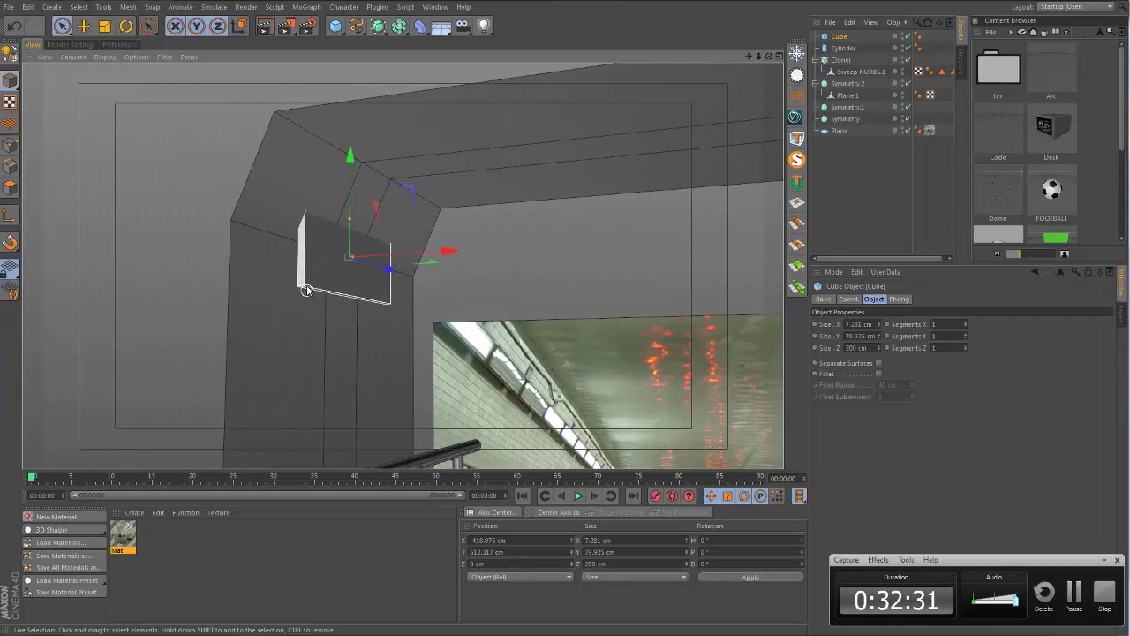
# Tilt the panel about 21.7° to match the sloped wall and position it at about X -407 cm, Y 541 cm.
pyautogui.keyDown('alt'); pyautogui.moveTo(383, 214); pyautogui.dragTo(370, 239, button='right'); pyautogui.keyUp('alt')
pyautogui.press('r')
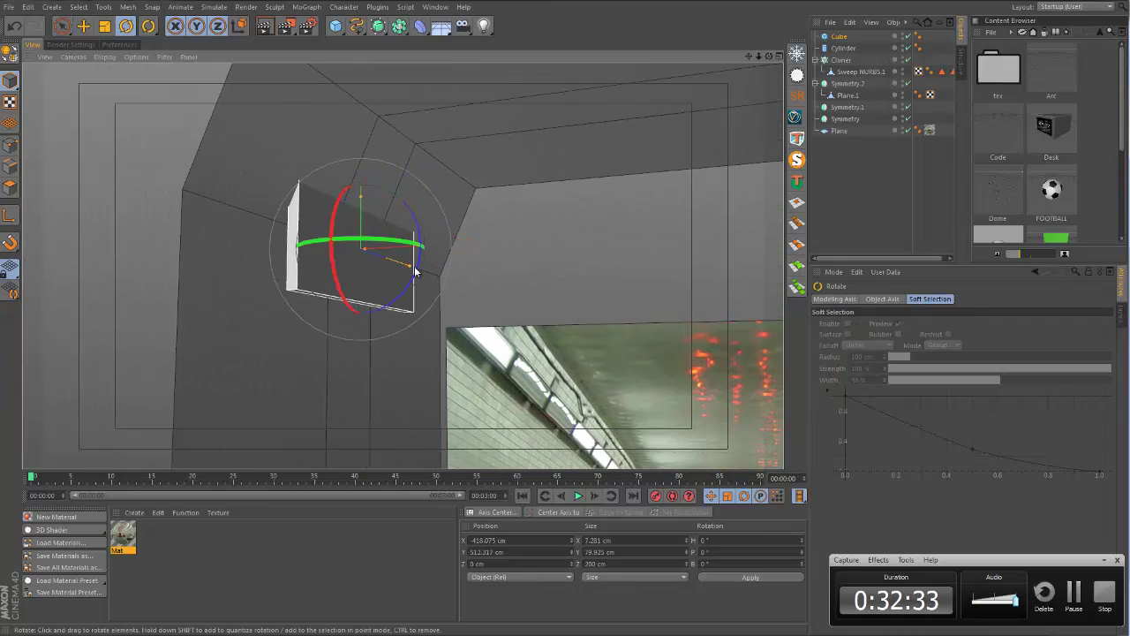
pyautogui.moveTo(415, 277); pyautogui.dragTo(380, 309)
pyautogui.press('space')
pyautogui.moveTo(367, 242); pyautogui.dragTo(368, 206)
pyautogui.keyDown('alt'); pyautogui.moveTo(344, 309); pyautogui.dragTo(301, 262); pyautogui.keyUp('alt')
# Set the panel's X size to 5 cm and its Y size to 50 cm.
pyautogui.click(831, 39)
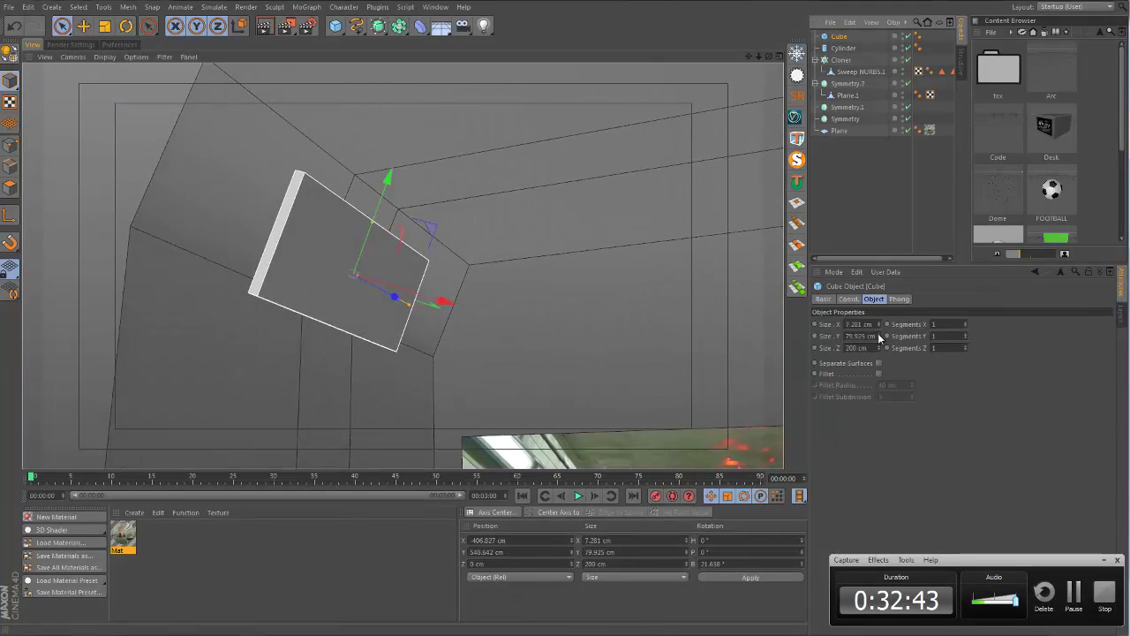
pyautogui.click(877, 327)
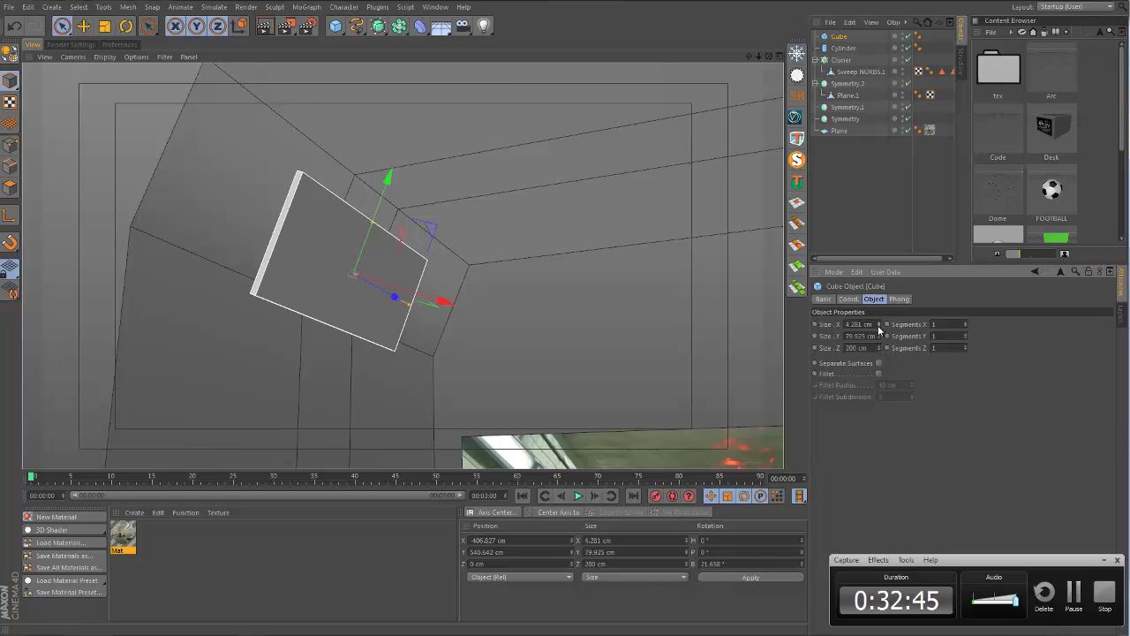
pyautogui.write('5')
pyautogui.press('Return')
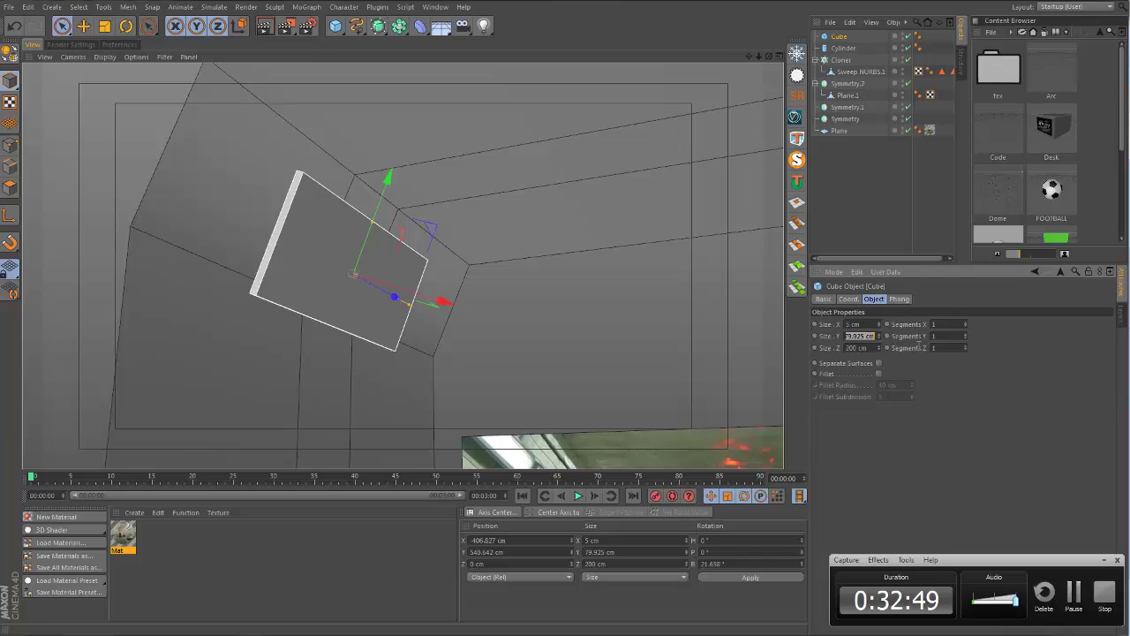
pyautogui.write('50')
pyautogui.press('Return')
# Set the panel's Y size to 45 cm and its Z size to 400 cm so it runs the length of the wall section.
pyautogui.keyDown('alt'); pyautogui.moveTo(321, 278); pyautogui.dragTo(329, 248); pyautogui.keyUp('alt')
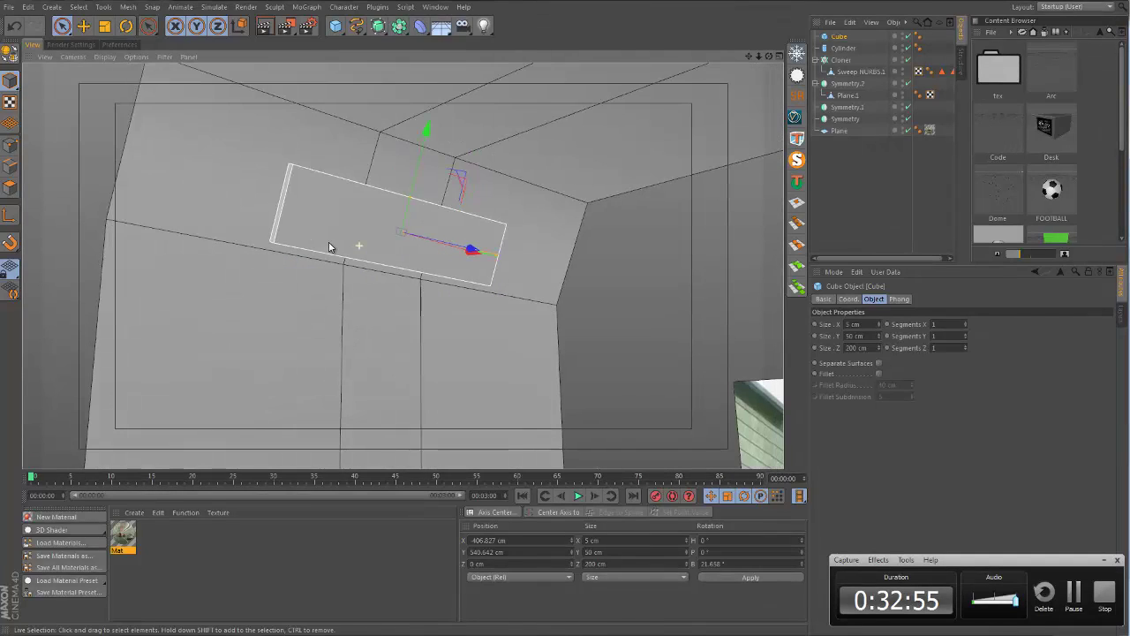
pyautogui.click(879, 340)
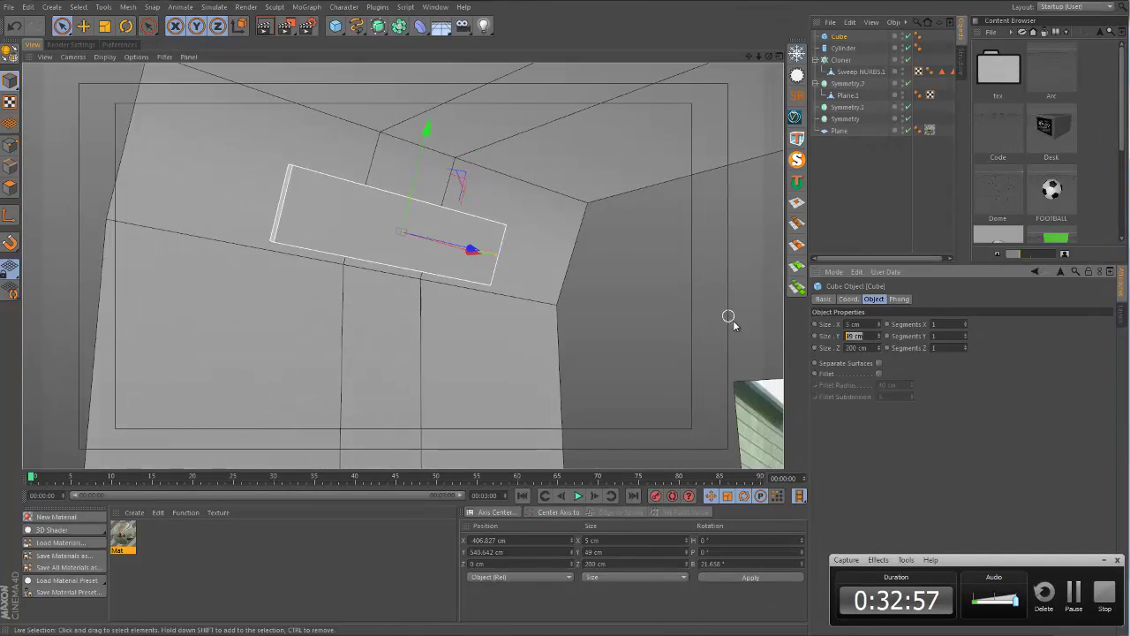
pyautogui.write('45')
pyautogui.press('Return')
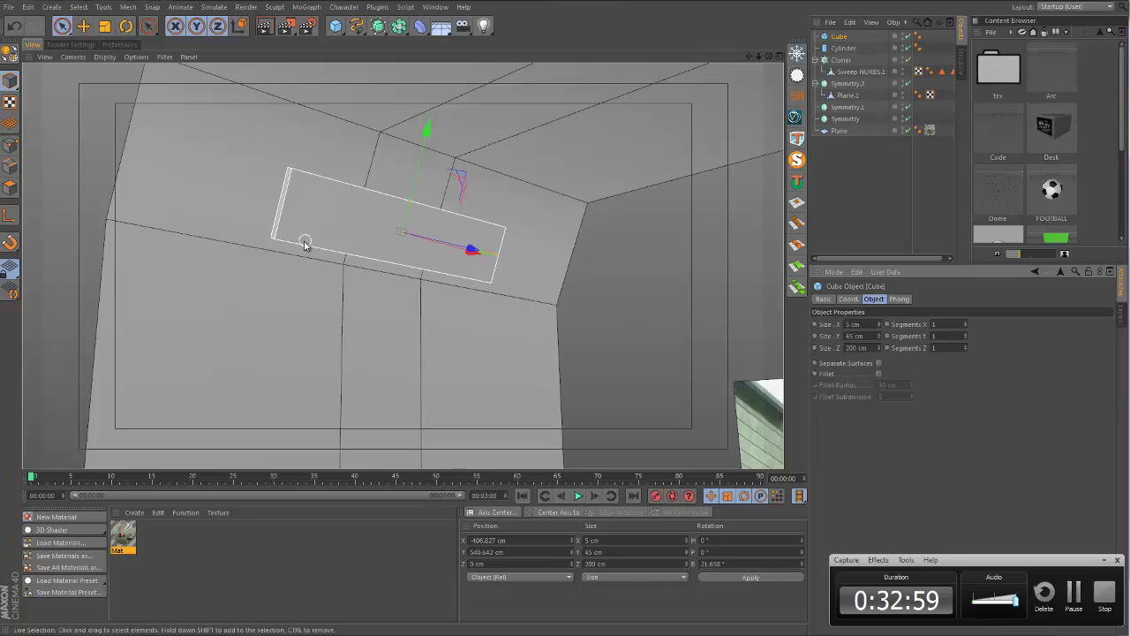
pyautogui.keyDown('alt'); pyautogui.moveTo(305, 244); pyautogui.dragTo(261, 249); pyautogui.keyUp('alt')
pyautogui.doubleClick(874, 347)
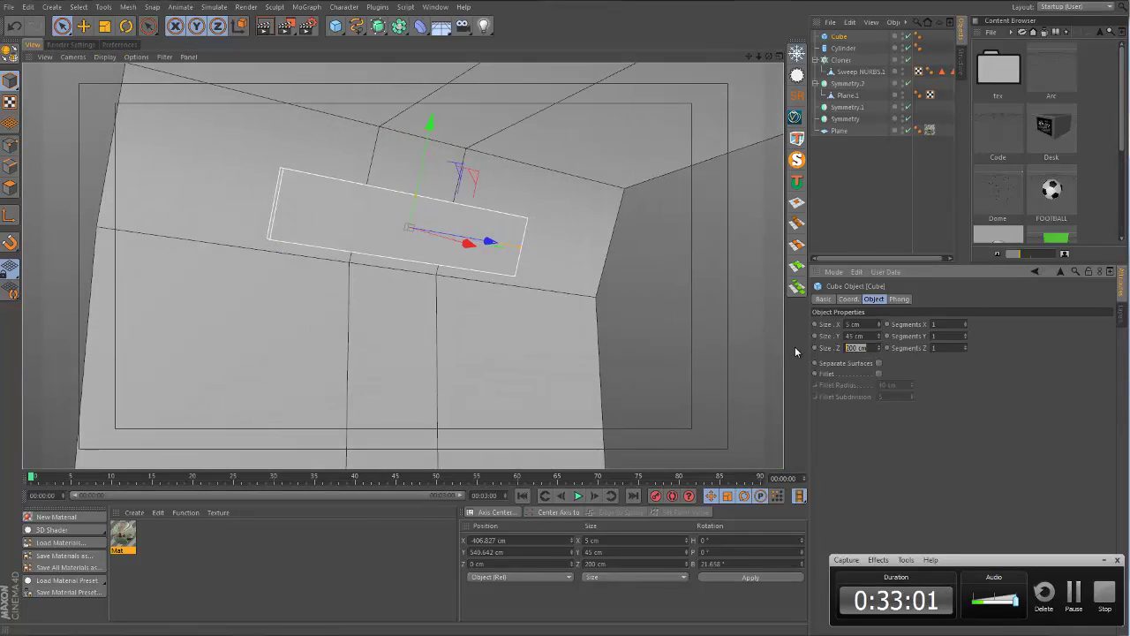
pyautogui.write('400')
pyautogui.press('Return')
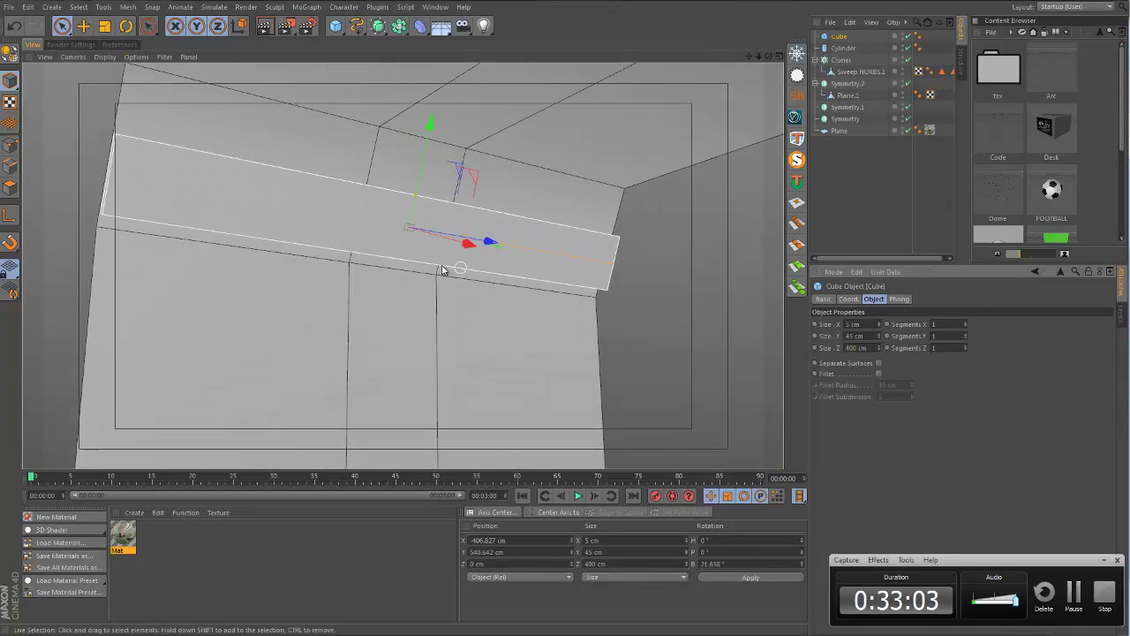
pyautogui.keyDown('alt'); pyautogui.moveTo(446, 265); pyautogui.dragTo(740, 424); pyautogui.keyUp('alt')
pyautogui.keyDown('alt'); pyautogui.moveTo(739, 424); pyautogui.dragTo(606, 257, button='middle'); pyautogui.keyUp('alt')
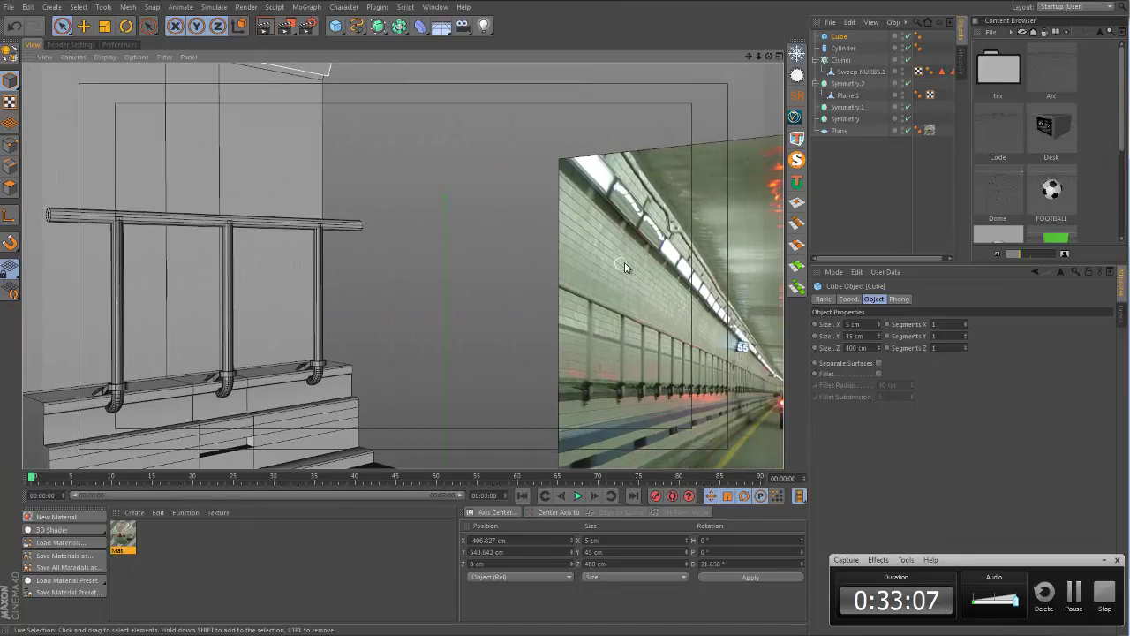
# Tilt the panel to about 25.1° so it lies parallel to the sloped upper wall.
pyautogui.keyDown('alt'); pyautogui.moveTo(624, 266); pyautogui.dragTo(654, 279); pyautogui.keyUp('alt')
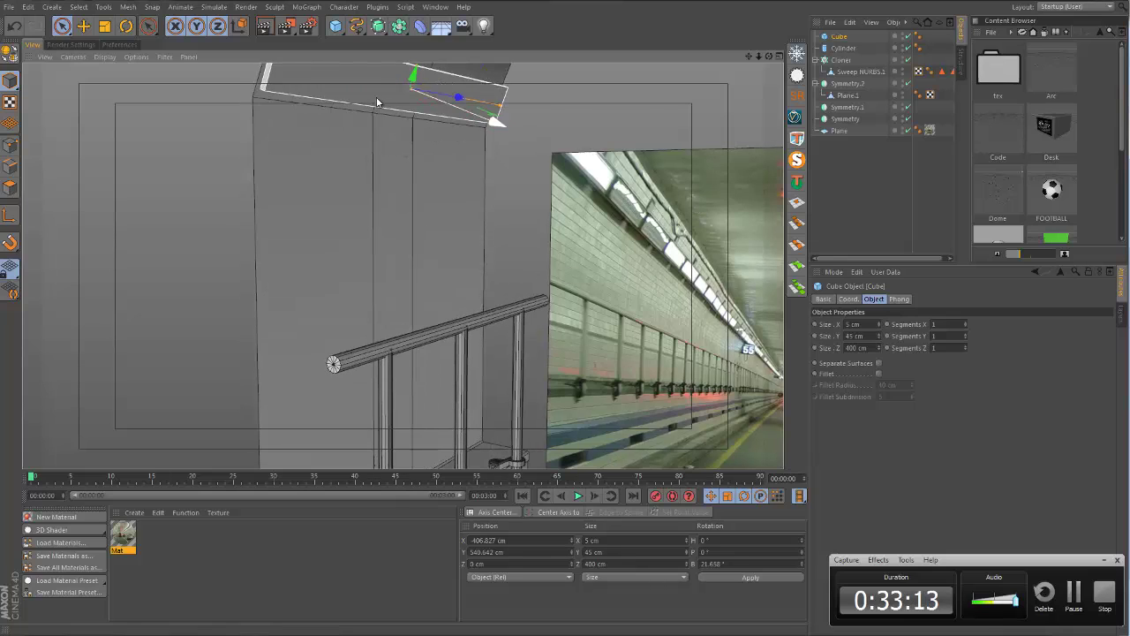
pyautogui.keyDown('alt'); pyautogui.moveTo(423, 99); pyautogui.dragTo(439, 241, button='middle'); pyautogui.keyUp('alt')
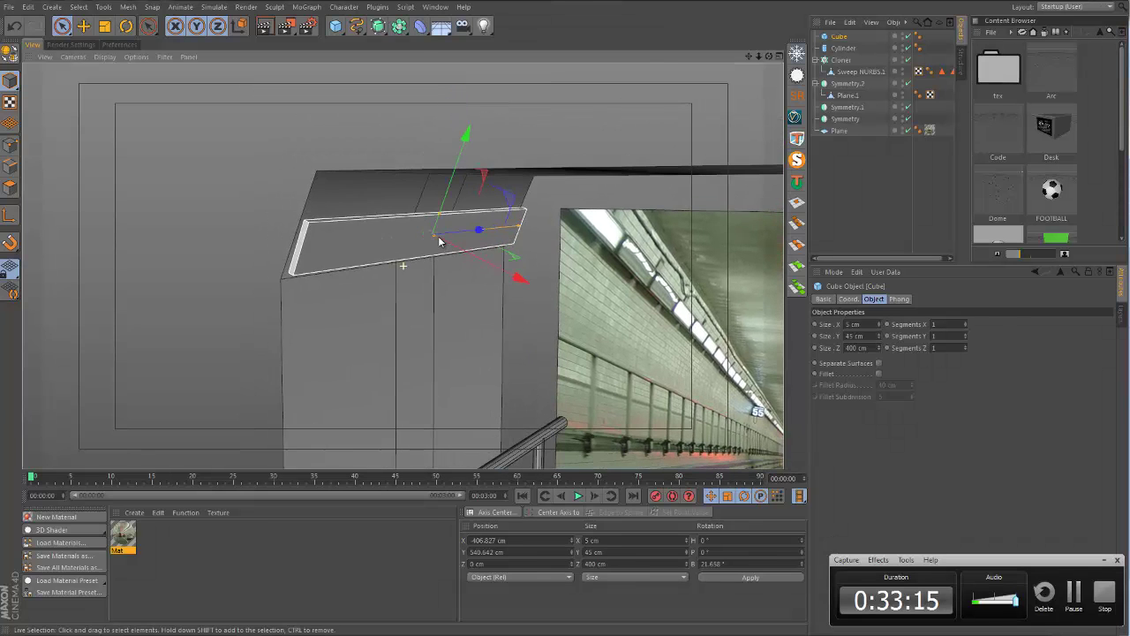
pyautogui.keyDown('alt'); pyautogui.moveTo(480, 215); pyautogui.dragTo(527, 223); pyautogui.keyUp('alt')
pyautogui.scroll(4, 527, 220)
pyautogui.keyDown('alt'); pyautogui.moveTo(409, 235); pyautogui.dragTo(354, 236); pyautogui.keyUp('alt')
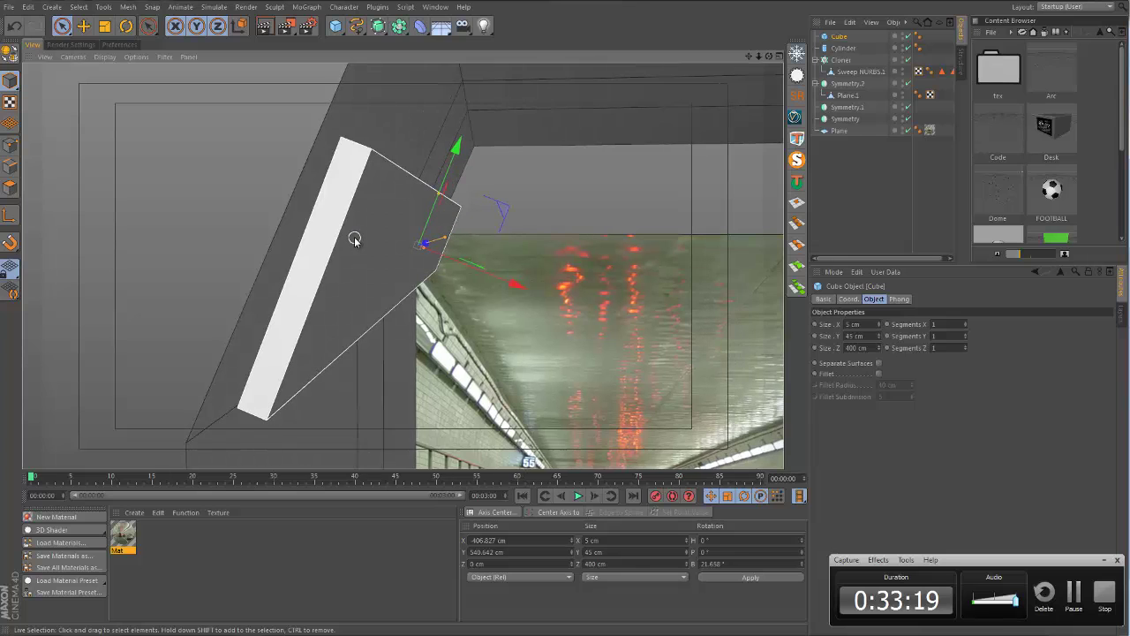
pyautogui.press('r')
pyautogui.moveTo(481, 231); pyautogui.dragTo(449, 280)
pyautogui.press('space')
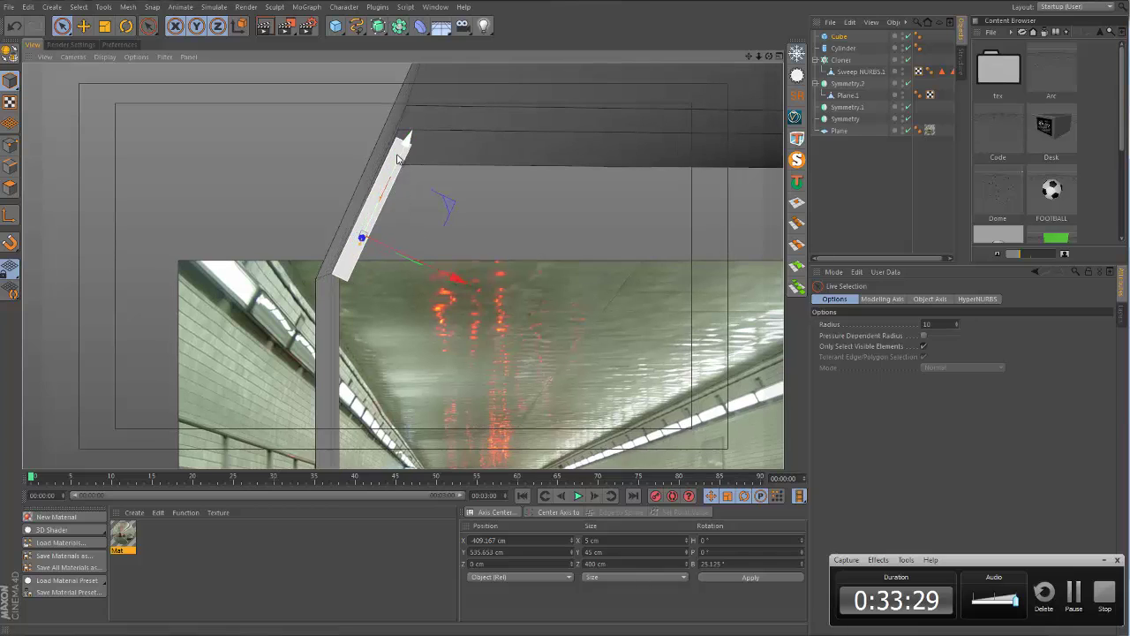
# Nudge the tilted panel along the slope to about X -409.4 cm, Y 535.2 cm.
pyautogui.moveTo(399, 159); pyautogui.dragTo(399, 157)
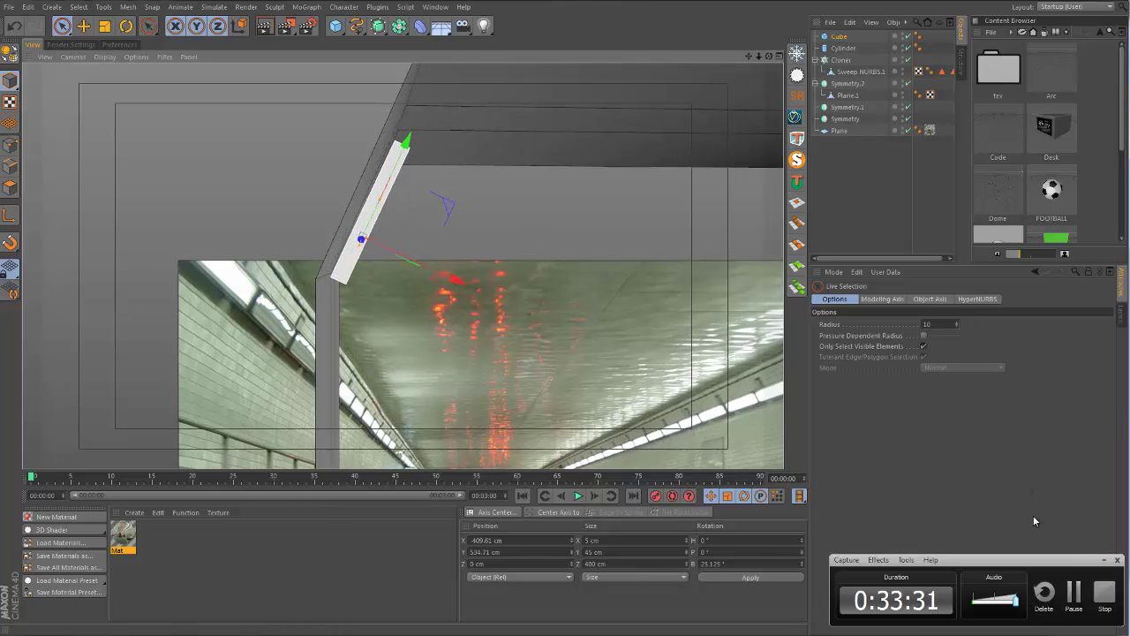
pyautogui.click(1101, 561)
pyautogui.keyDown('alt'); pyautogui.moveTo(414, 245); pyautogui.dragTo(473, 243); pyautogui.keyUp('alt')
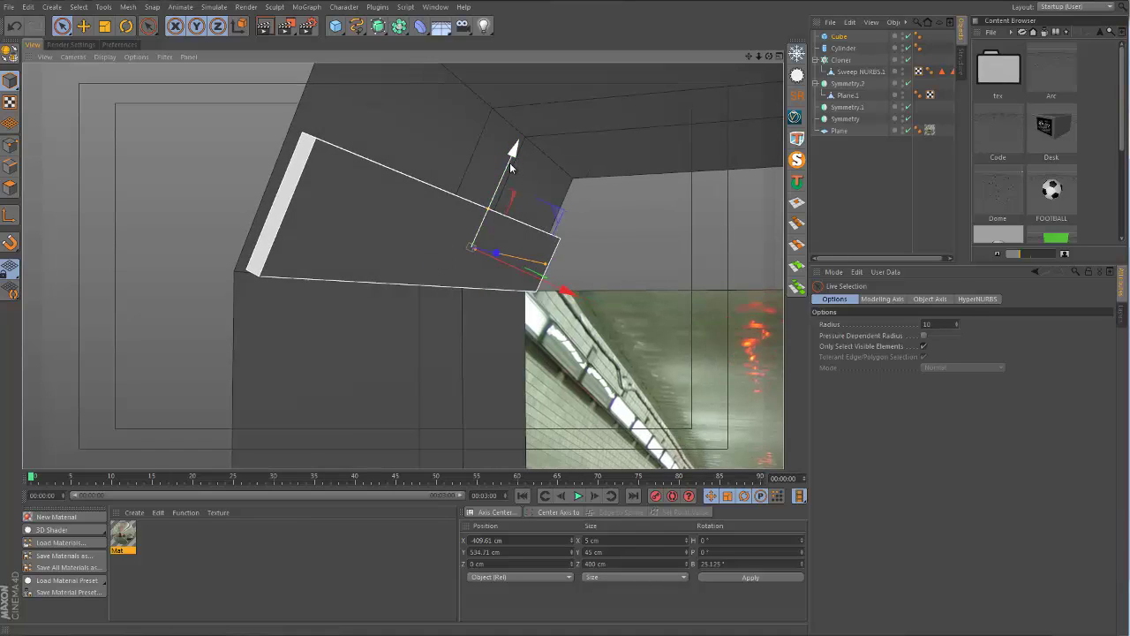
pyautogui.moveTo(509, 162); pyautogui.dragTo(509, 159)
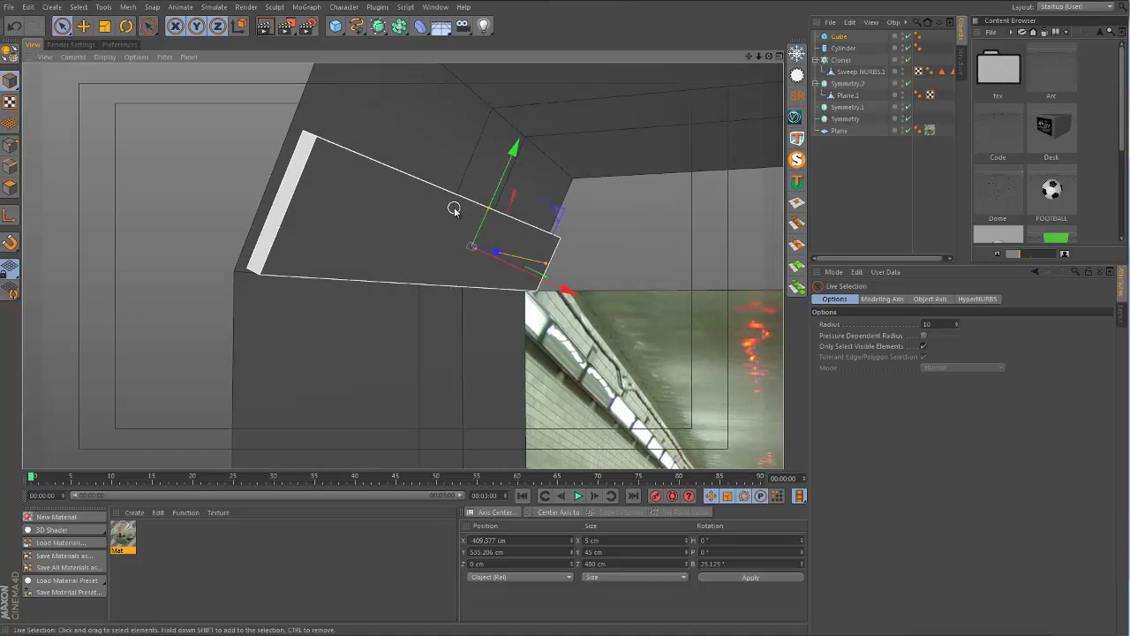
# Check the light fixtures in the reference photo and convert the panel cube into an editable polygon object.
pyautogui.keyDown('alt'); pyautogui.moveTo(628, 426); pyautogui.dragTo(560, 292); pyautogui.keyUp('alt')
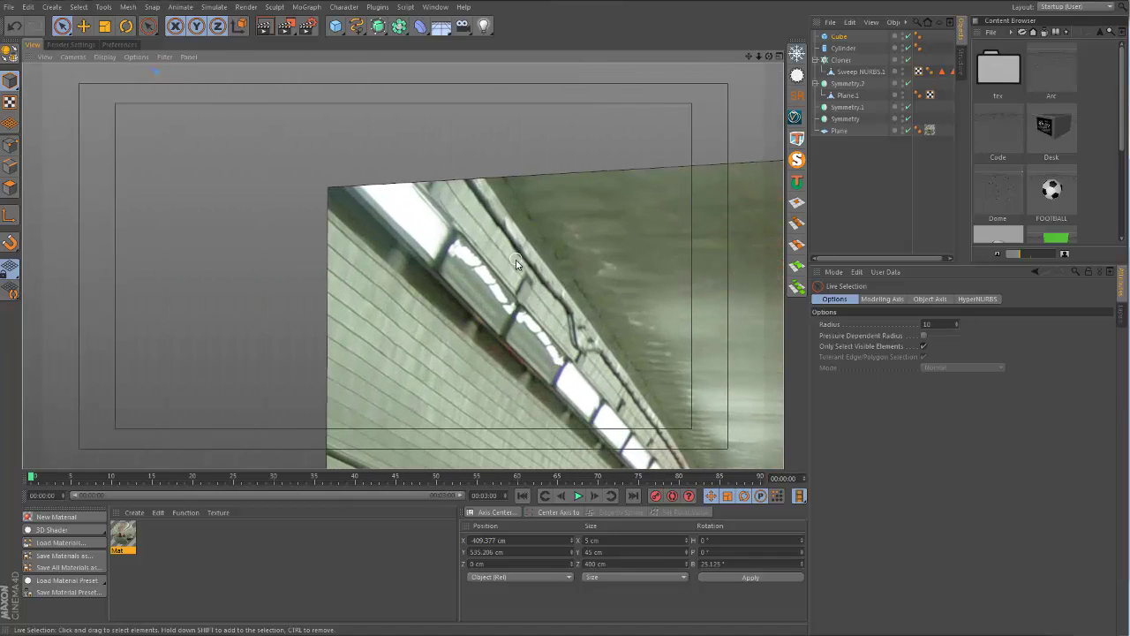
pyautogui.keyDown('alt'); pyautogui.moveTo(517, 263); pyautogui.dragTo(444, 316); pyautogui.keyUp('alt')
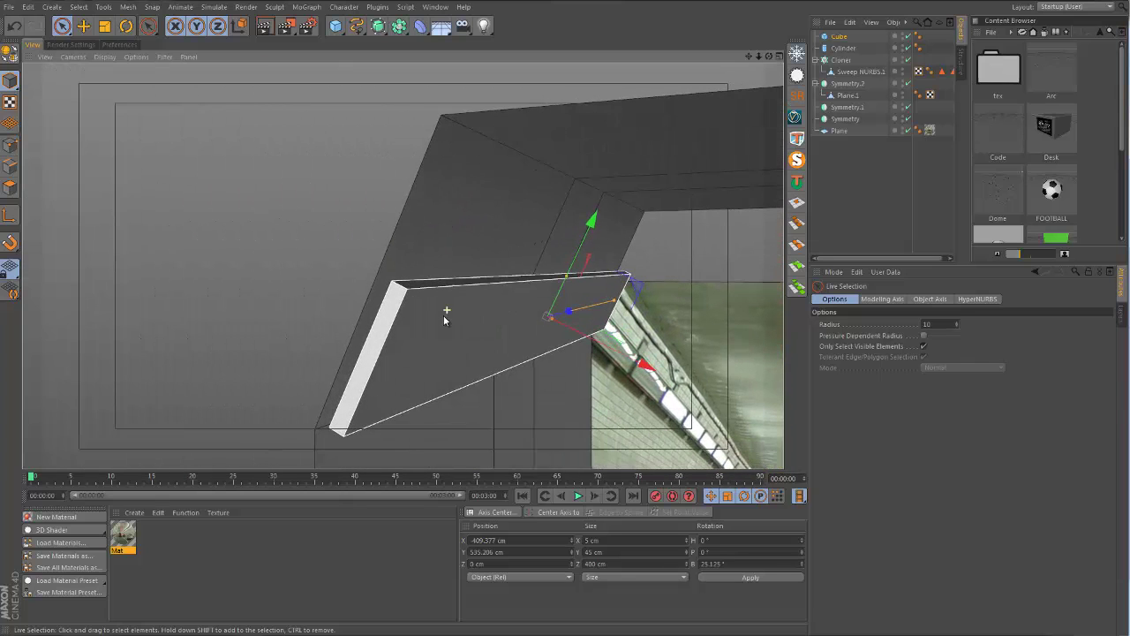
pyautogui.click(839, 37)
pyautogui.press('c')
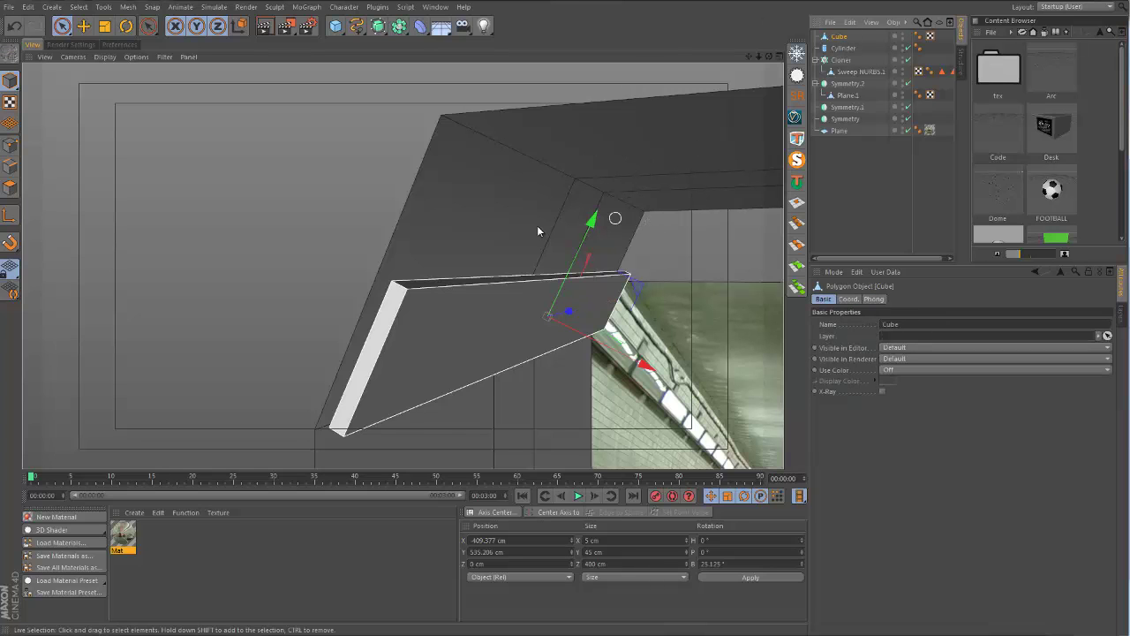
# Cut a vertical edge loop across the middle of the panel's length with the Knife tool in Loop mode.
pyautogui.moveTo(374, 376)
pyautogui.keyDown('alt'); pyautogui.mouseDown()
pyautogui.moveTo(360, 360)
pyautogui.moveTo(370, 355)
pyautogui.mouseUp(); pyautogui.keyUp('alt')
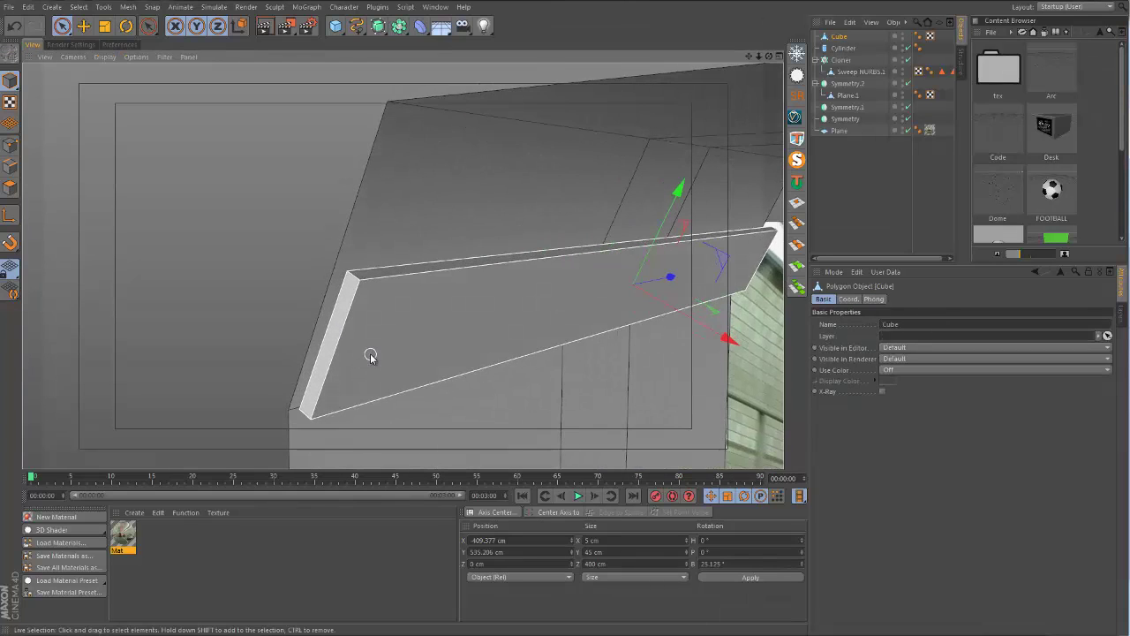
pyautogui.press('m')
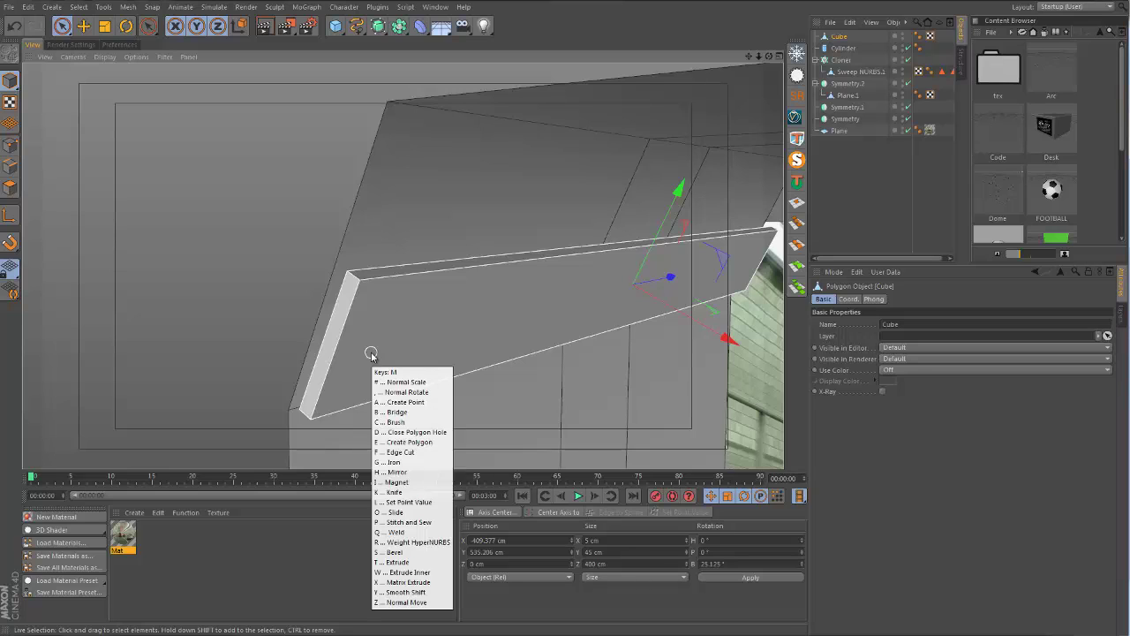
pyautogui.press('k')
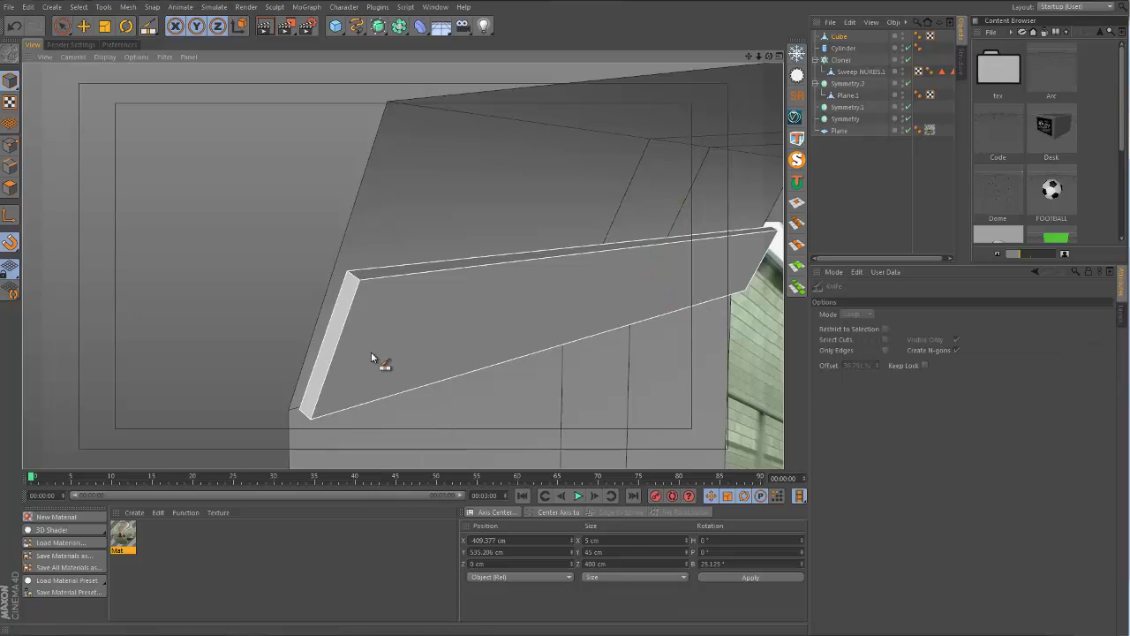
pyautogui.click(12, 185)
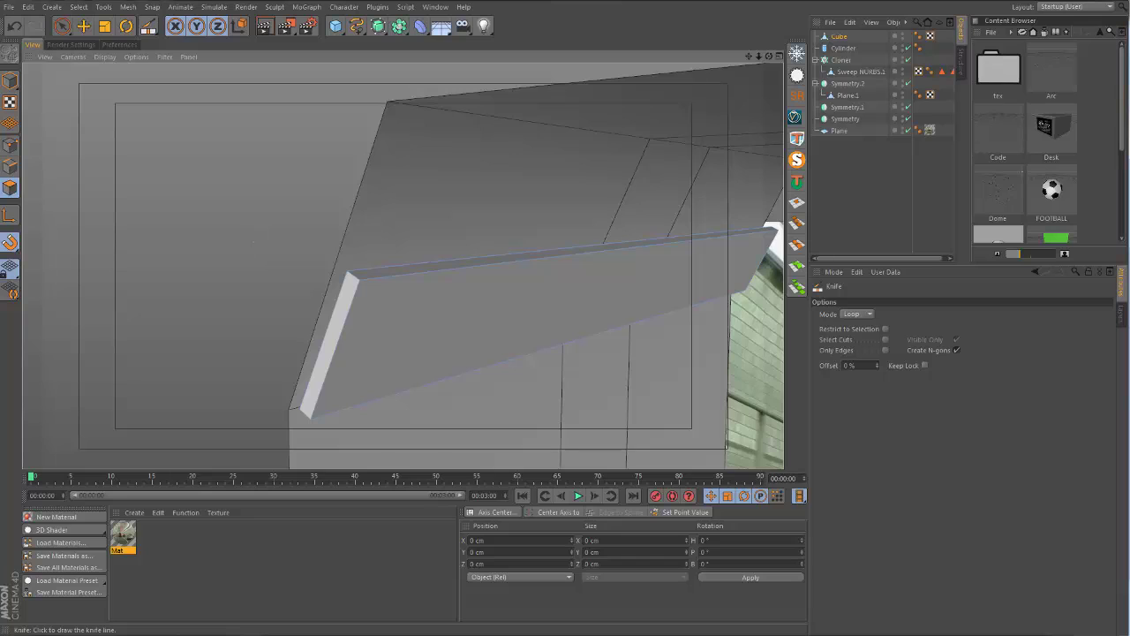
pyautogui.keyDown('alt'); pyautogui.moveTo(441, 315); pyautogui.dragTo(416, 325); pyautogui.keyUp('alt')
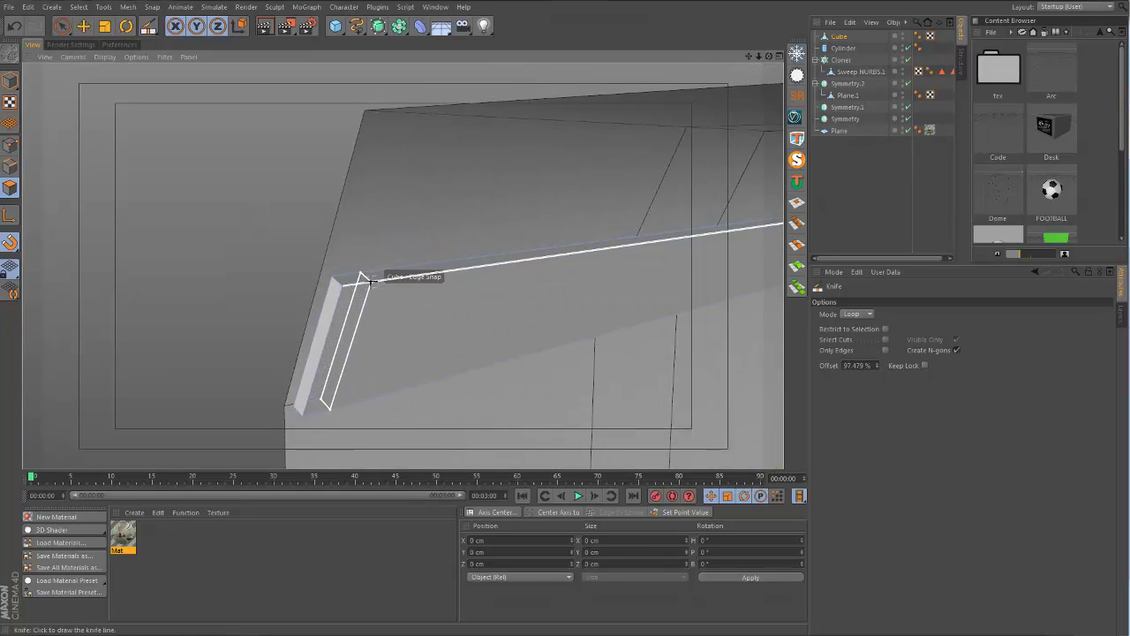
pyautogui.keyDown('alt'); pyautogui.moveTo(398, 262); pyautogui.dragTo(521, 287); pyautogui.keyUp('alt')
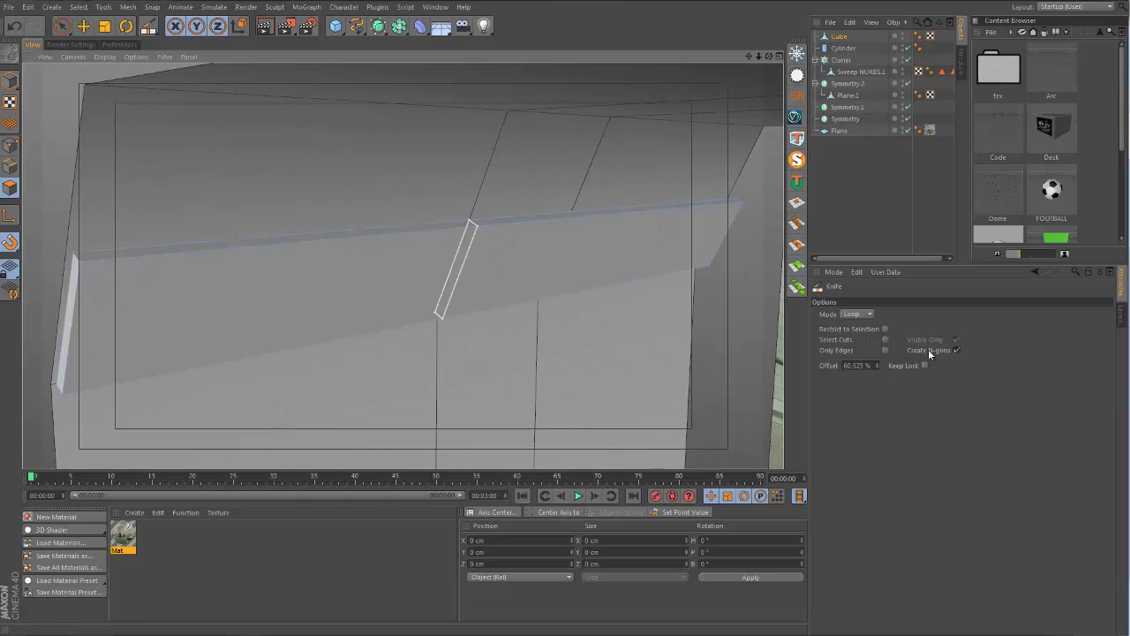
pyautogui.click(858, 365)
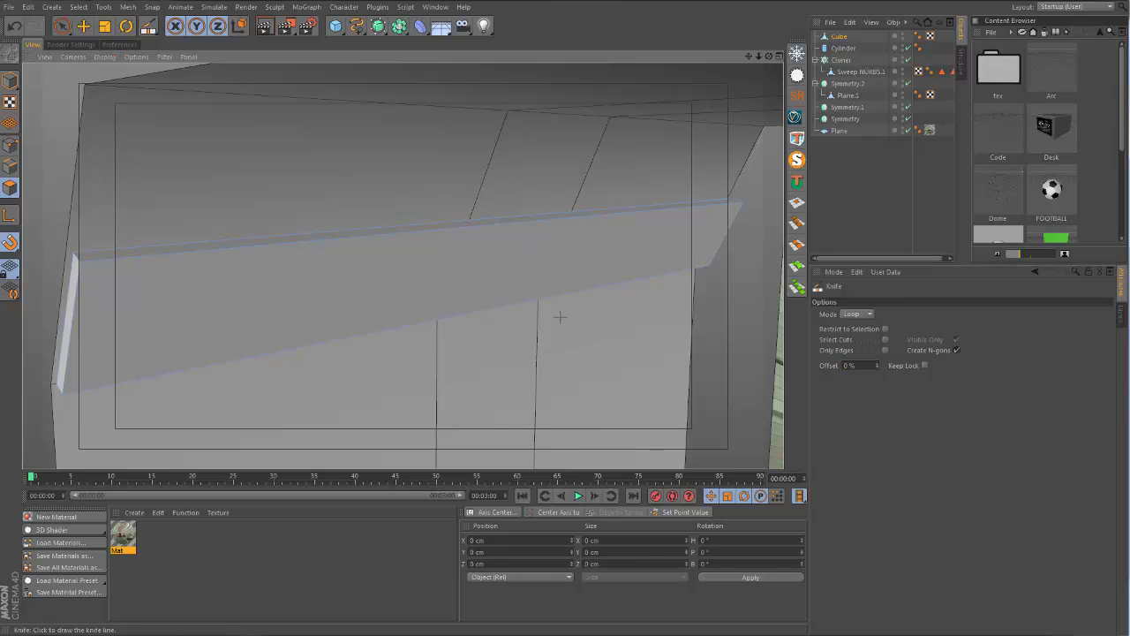
pyautogui.keyDown('alt'); pyautogui.moveTo(559, 316); pyautogui.dragTo(412, 302); pyautogui.keyUp('alt')
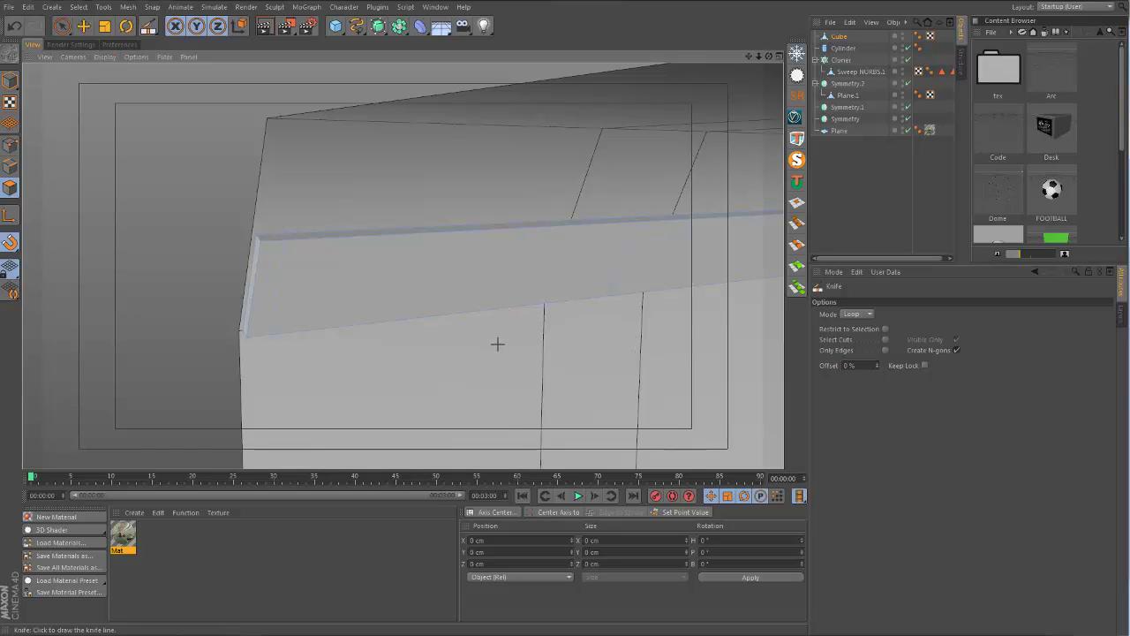
pyautogui.moveTo(688, 238)
pyautogui.keyDown('alt'); pyautogui.mouseDown()
pyautogui.moveTo(520, 242)
pyautogui.moveTo(542, 252)
pyautogui.moveTo(505, 259)
pyautogui.mouseUp(); pyautogui.keyUp('alt')
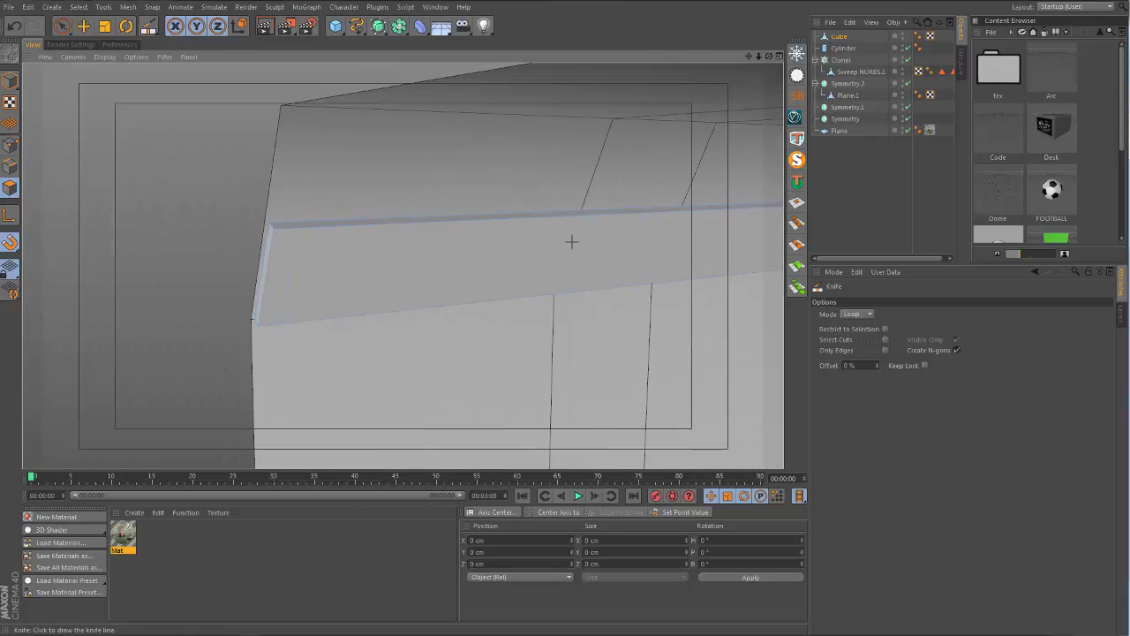
# Cut a vertical edge loop near each end of the panel, leaving end strips 10 cm wide.
pyautogui.moveTo(571, 241)
pyautogui.keyDown('alt'); pyautogui.mouseDown()
pyautogui.moveTo(626, 239)
pyautogui.moveTo(582, 224)
pyautogui.moveTo(560, 250)
pyautogui.mouseUp(); pyautogui.keyUp('alt')
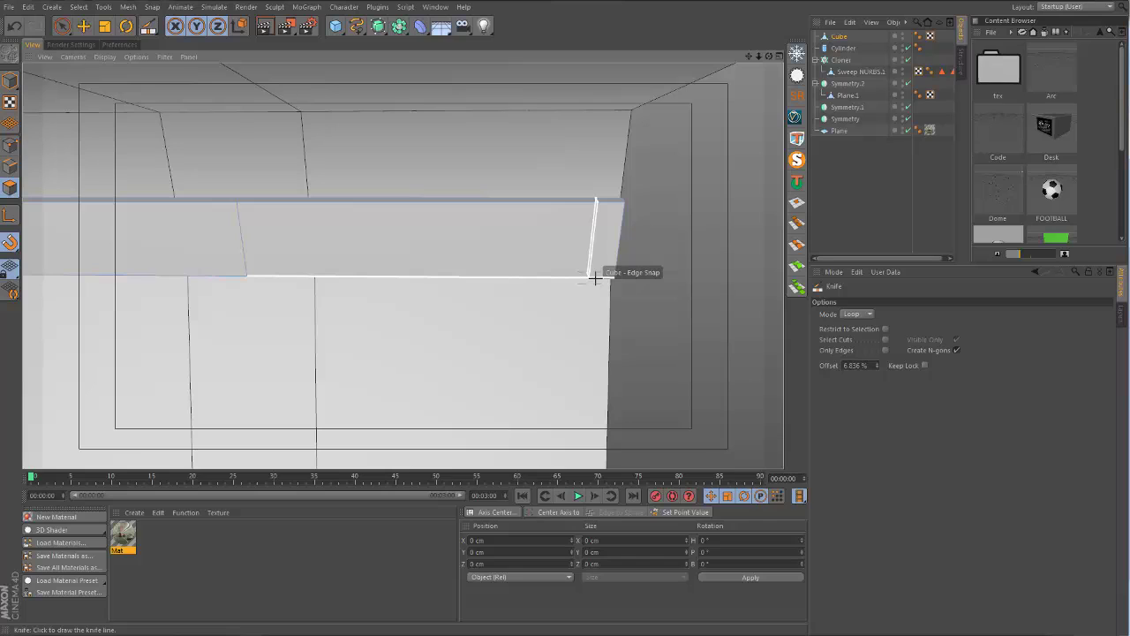
pyautogui.click(873, 366)
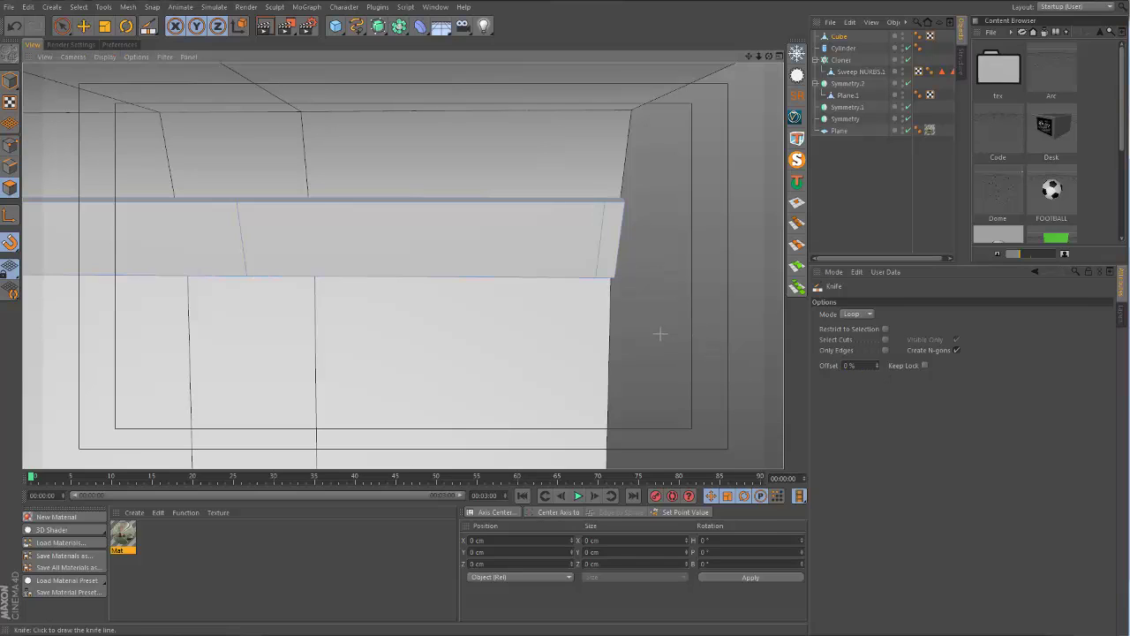
pyautogui.click(612, 211)
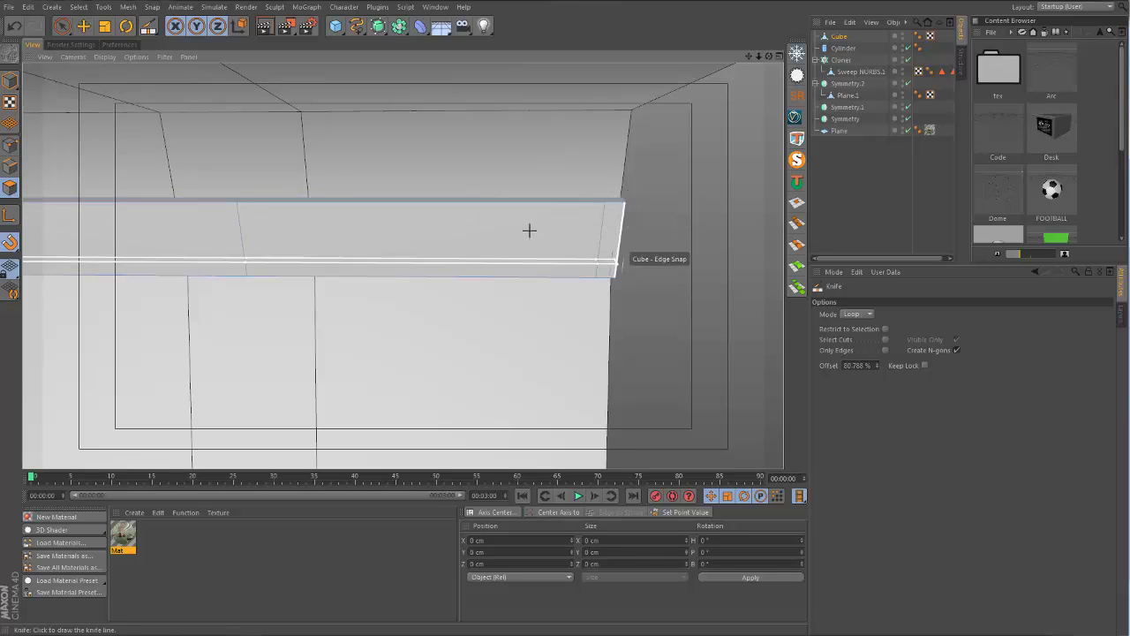
pyautogui.keyDown('alt'); pyautogui.moveTo(260, 258); pyautogui.dragTo(668, 245, button='middle'); pyautogui.keyUp('alt')
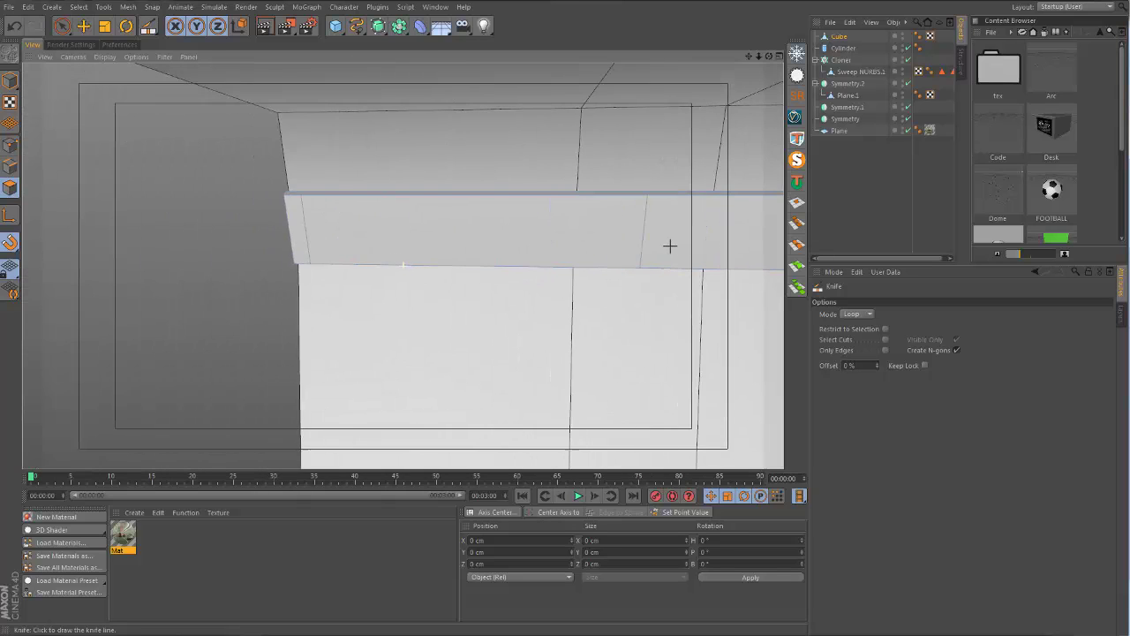
pyautogui.keyDown('alt'); pyautogui.moveTo(306, 213); pyautogui.dragTo(344, 269); pyautogui.keyUp('alt')
# Isolate the panel and extrude the top and bottom faces of both end strips outward by about 11 cm.
pyautogui.click(65, 27)
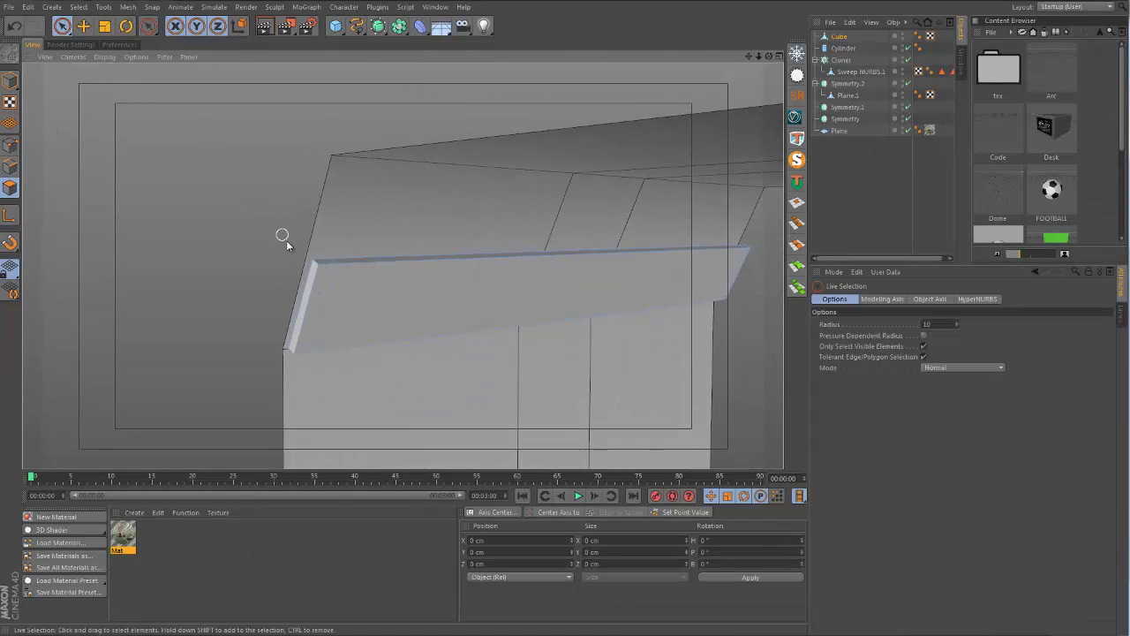
pyautogui.keyDown('alt'); pyautogui.moveTo(285, 239); pyautogui.dragTo(473, 406); pyautogui.keyUp('alt')
pyautogui.click(314, 270)
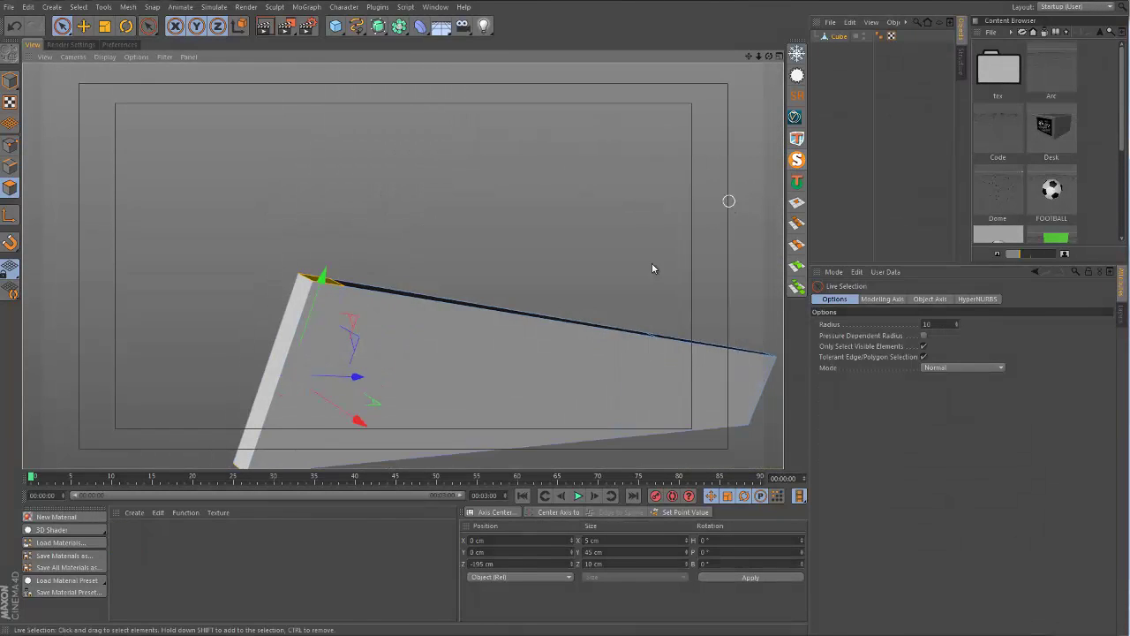
pyautogui.keyDown('alt'); pyautogui.moveTo(654, 267); pyautogui.dragTo(237, 325); pyautogui.keyUp('alt')
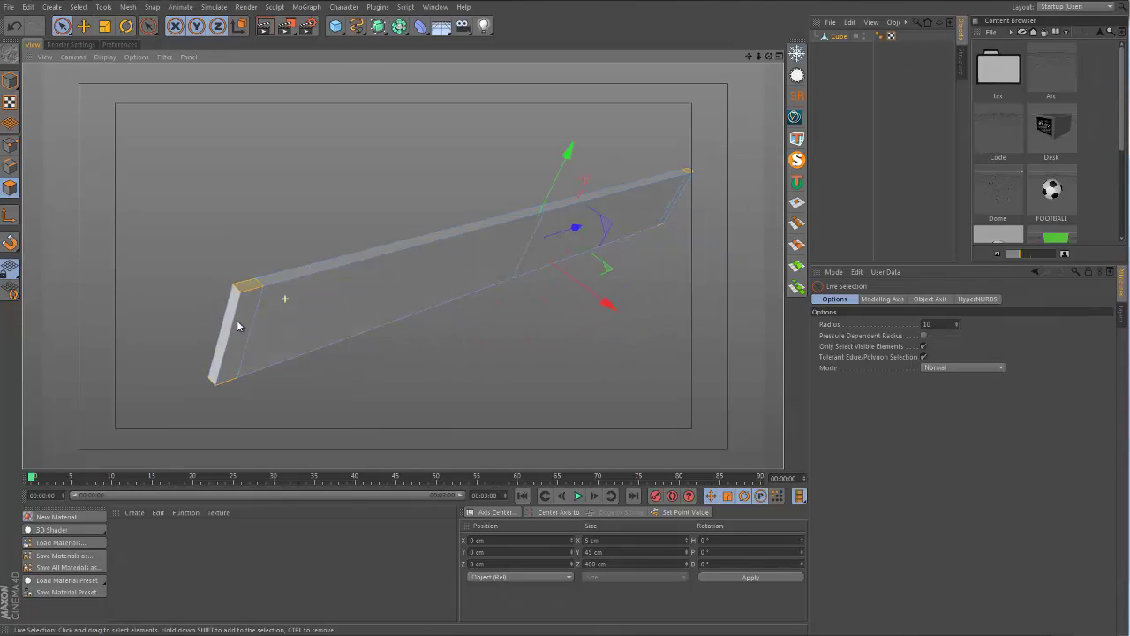
pyautogui.rightClick(246, 326)
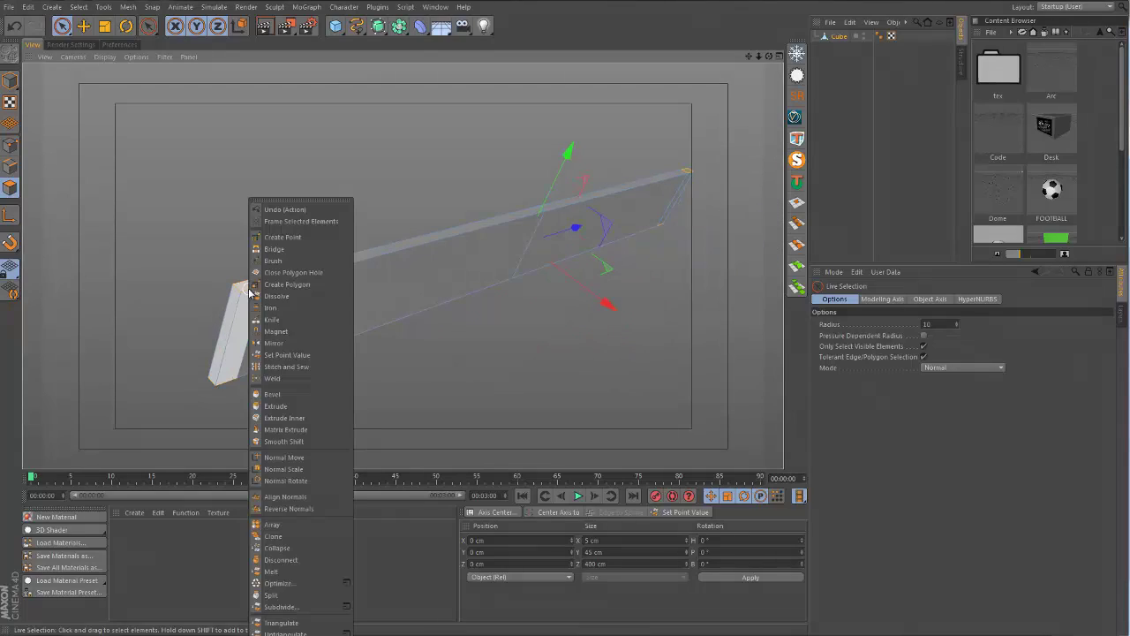
pyautogui.click(299, 412)
pyautogui.moveTo(566, 323); pyautogui.dragTo(567, 329)
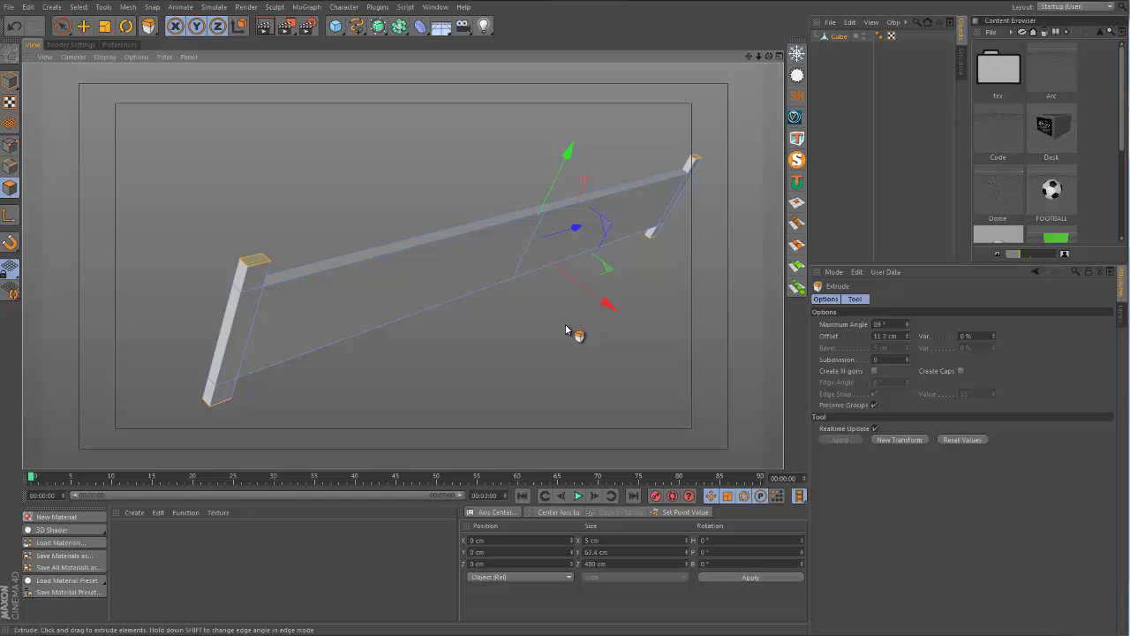
# Scale the extruded end faces along Y until they span about 71.8 cm.
pyautogui.keyDown('alt'); pyautogui.moveTo(234, 349); pyautogui.dragTo(309, 230); pyautogui.keyUp('alt')
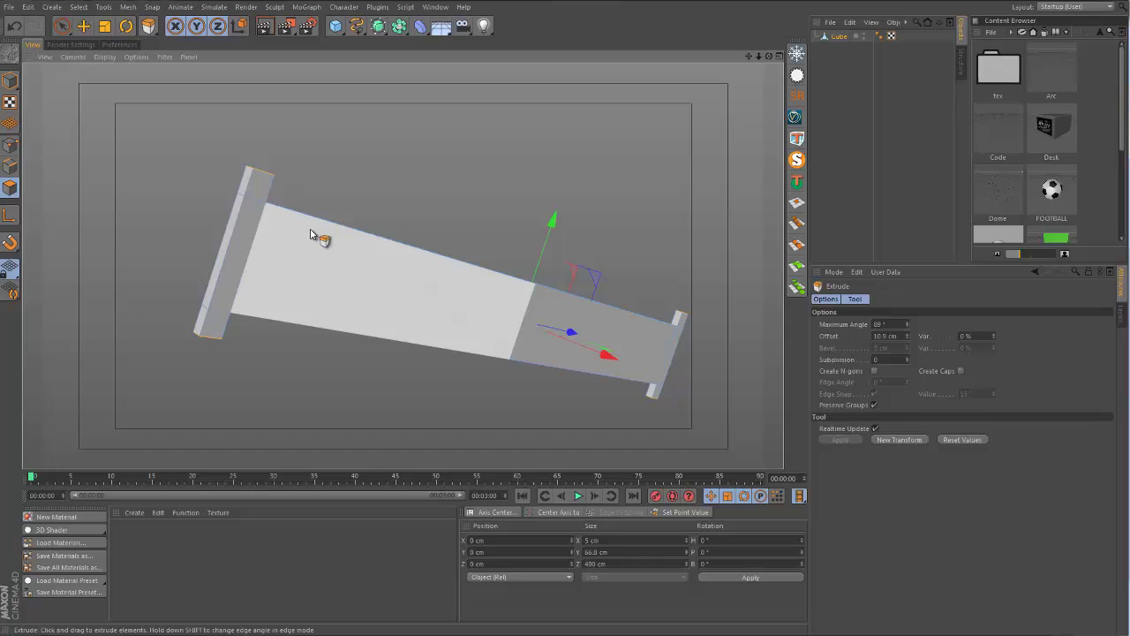
pyautogui.press('t')
pyautogui.moveTo(550, 217); pyautogui.dragTo(553, 233)
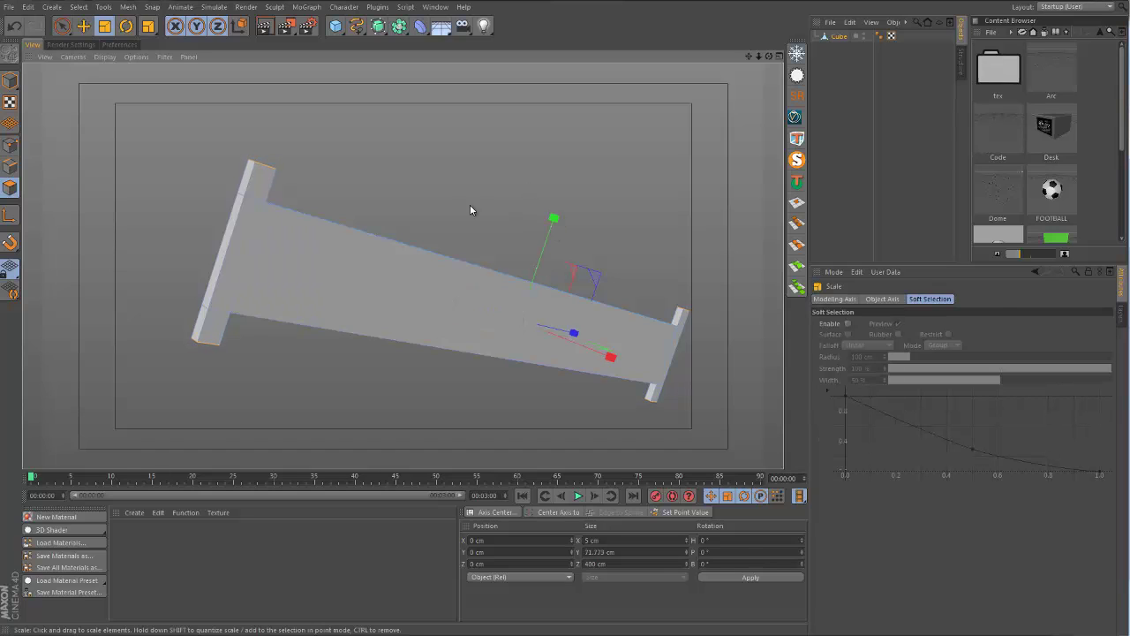
# Select only the top faces of both end strips and raise them to about Y 54 cm.
pyautogui.press('9')
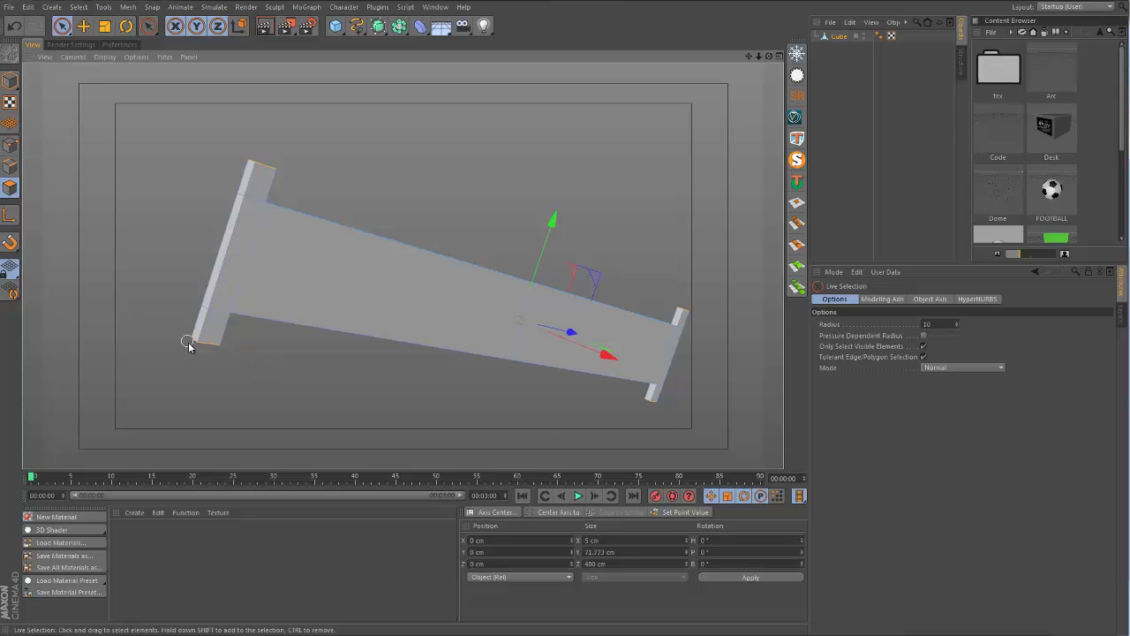
pyautogui.keyDown('alt'); pyautogui.moveTo(188, 345); pyautogui.dragTo(487, 364); pyautogui.keyUp('alt')
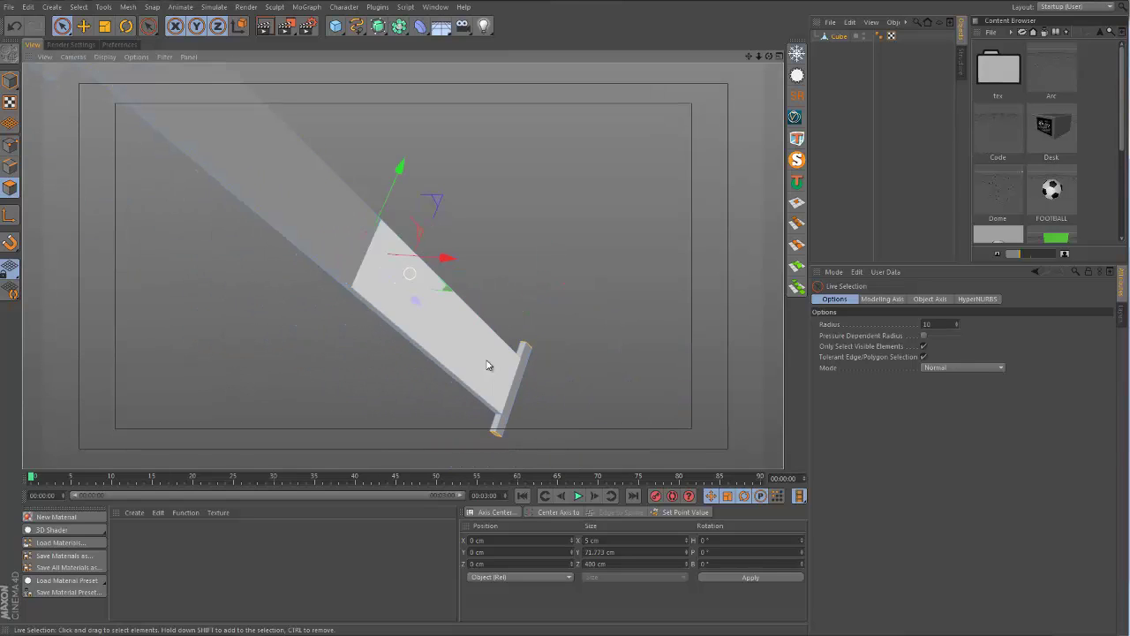
pyautogui.click(488, 438)
pyautogui.keyDown('alt'); pyautogui.moveTo(315, 280); pyautogui.dragTo(459, 238); pyautogui.keyUp('alt')
pyautogui.keyDown('alt'); pyautogui.moveTo(365, 368); pyautogui.dragTo(252, 327); pyautogui.keyUp('alt')
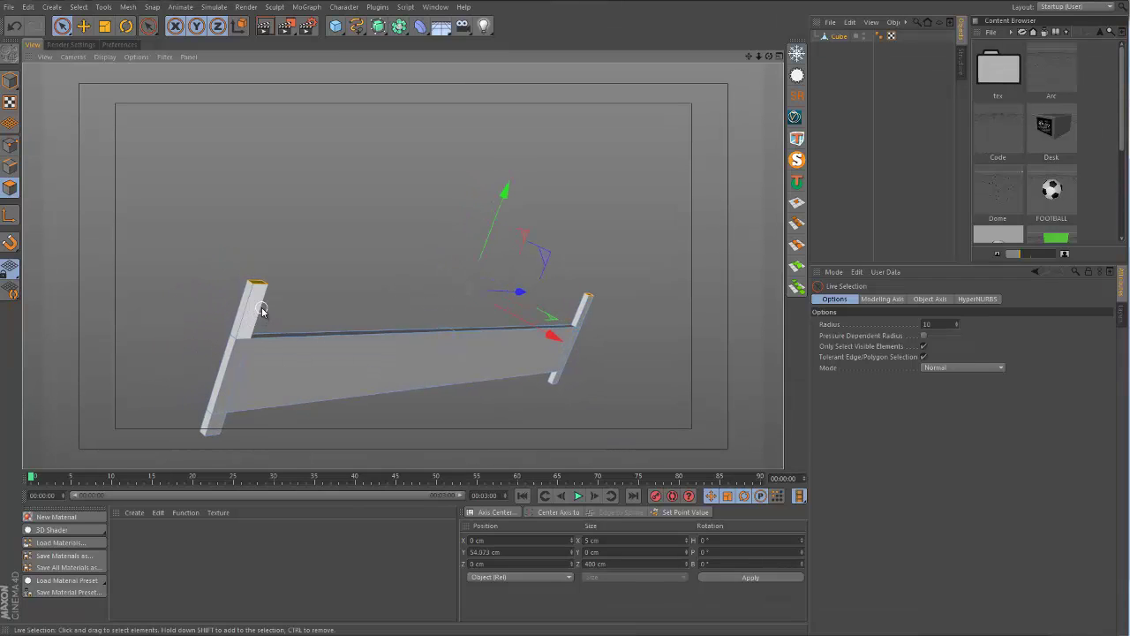
# Extrude the top faces of both end strips upward by about 5.6 cm.
pyautogui.press('m')
pyautogui.press('m')
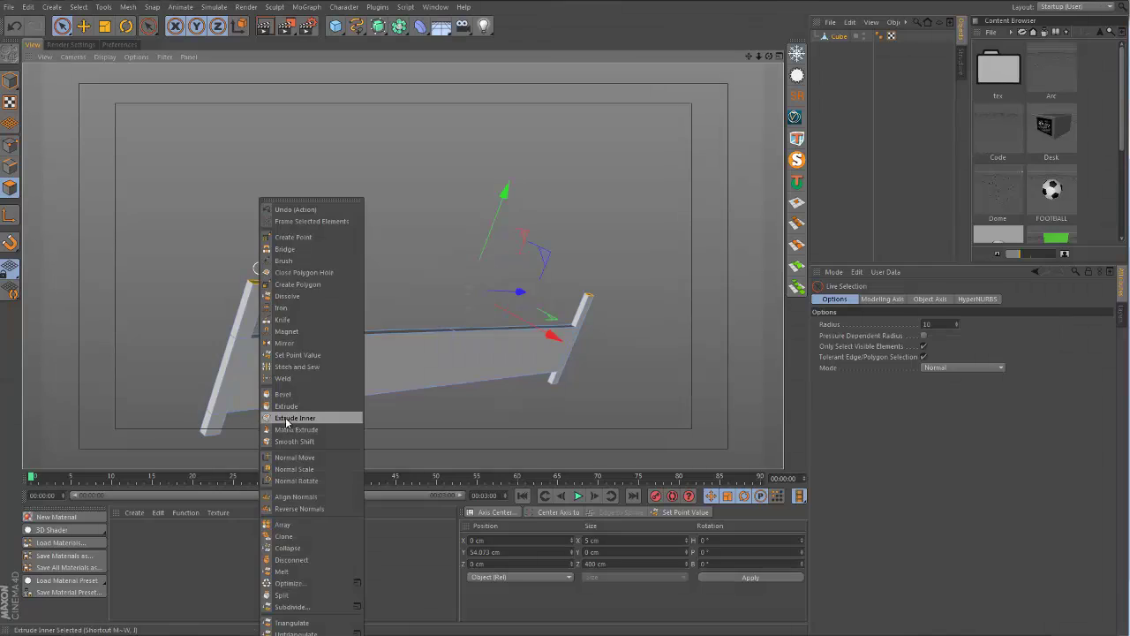
pyautogui.click(289, 418)
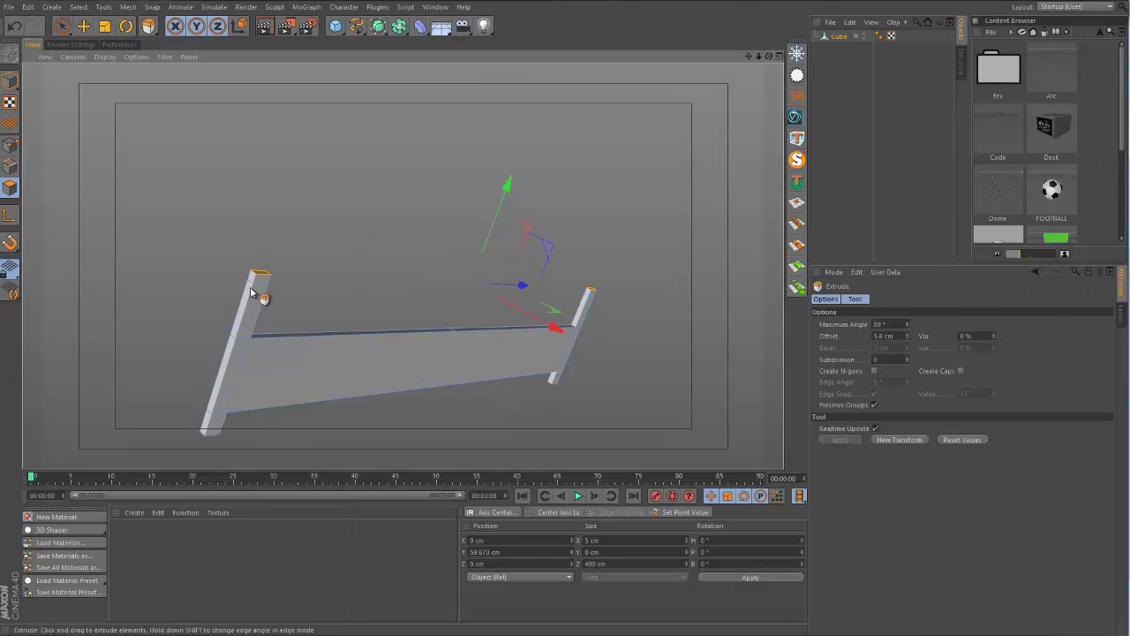
# Lower the top faces of both end strips slightly to about Y 59.3 cm.
pyautogui.keyDown('alt'); pyautogui.moveTo(249, 287); pyautogui.dragTo(375, 265, button='right'); pyautogui.keyUp('alt')
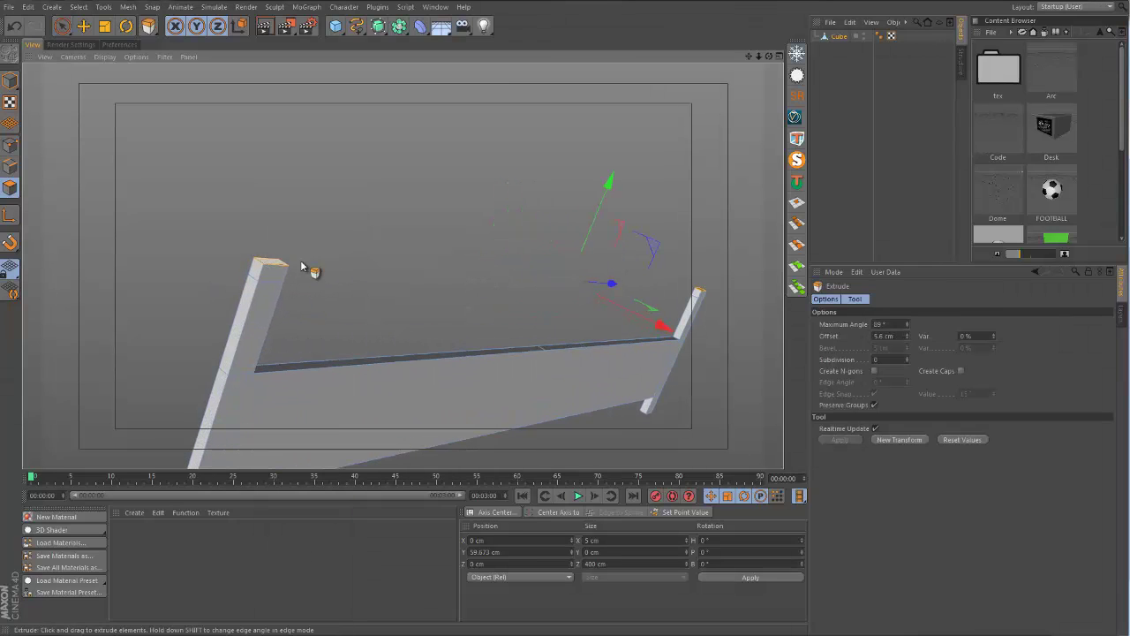
pyautogui.press('space')
pyautogui.moveTo(605, 198); pyautogui.dragTo(602, 203)
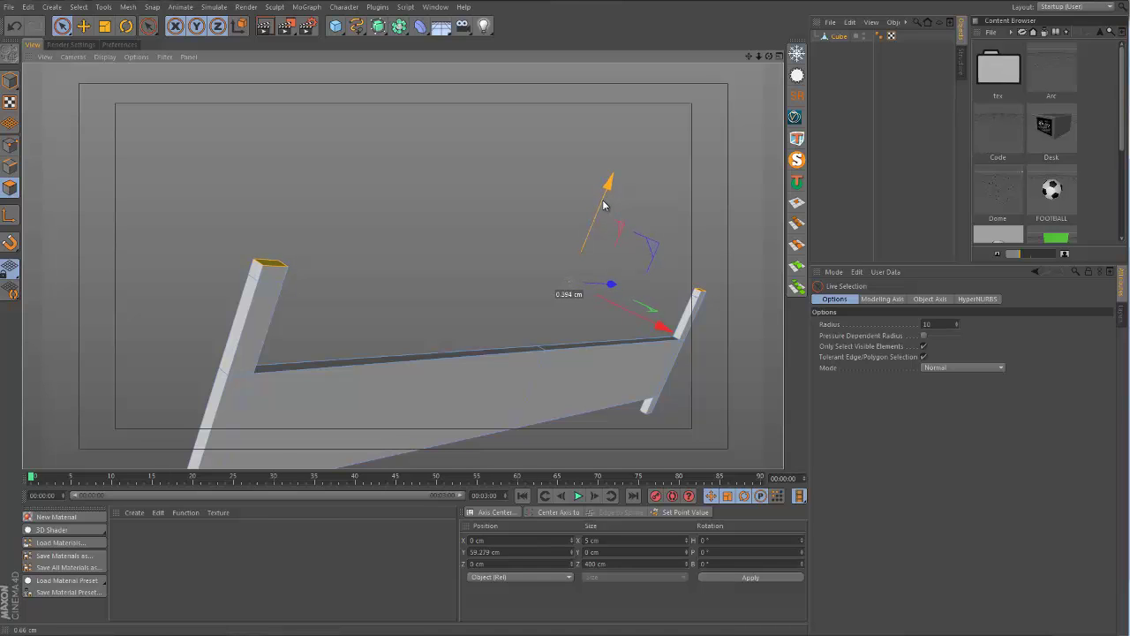
# Select the wall-facing faces at the upper ends of both strips and extrude them toward the wall to about X -8.2 cm.
pyautogui.keyDown('alt'); pyautogui.moveTo(254, 302); pyautogui.dragTo(564, 311); pyautogui.keyUp('alt')
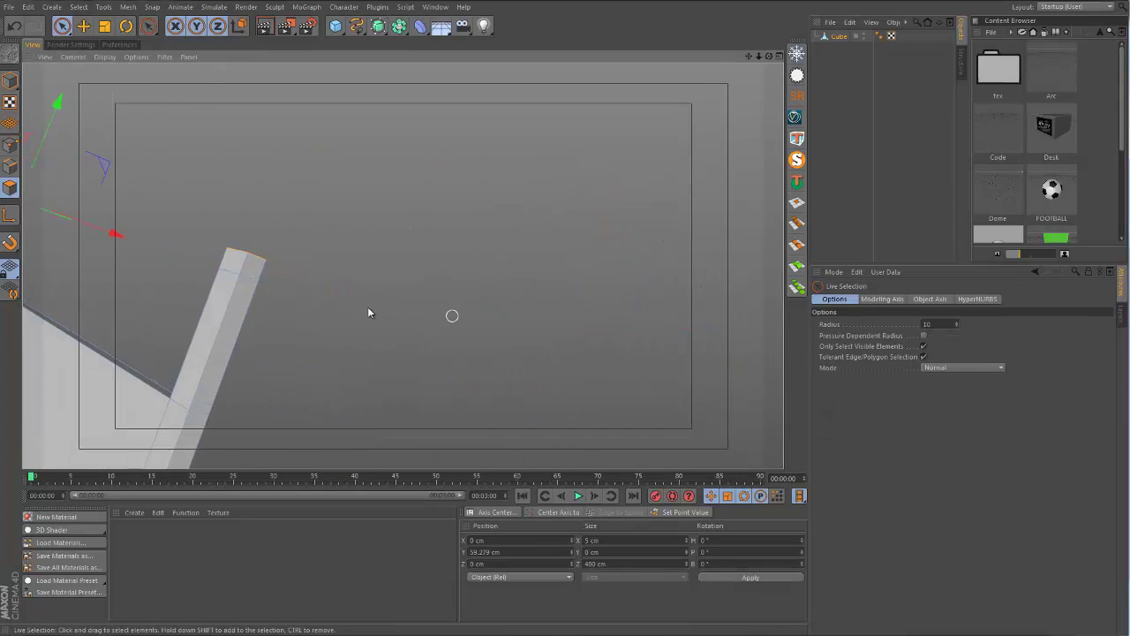
pyautogui.keyDown('alt'); pyautogui.moveTo(369, 312); pyautogui.dragTo(48, 92); pyautogui.keyUp('alt')
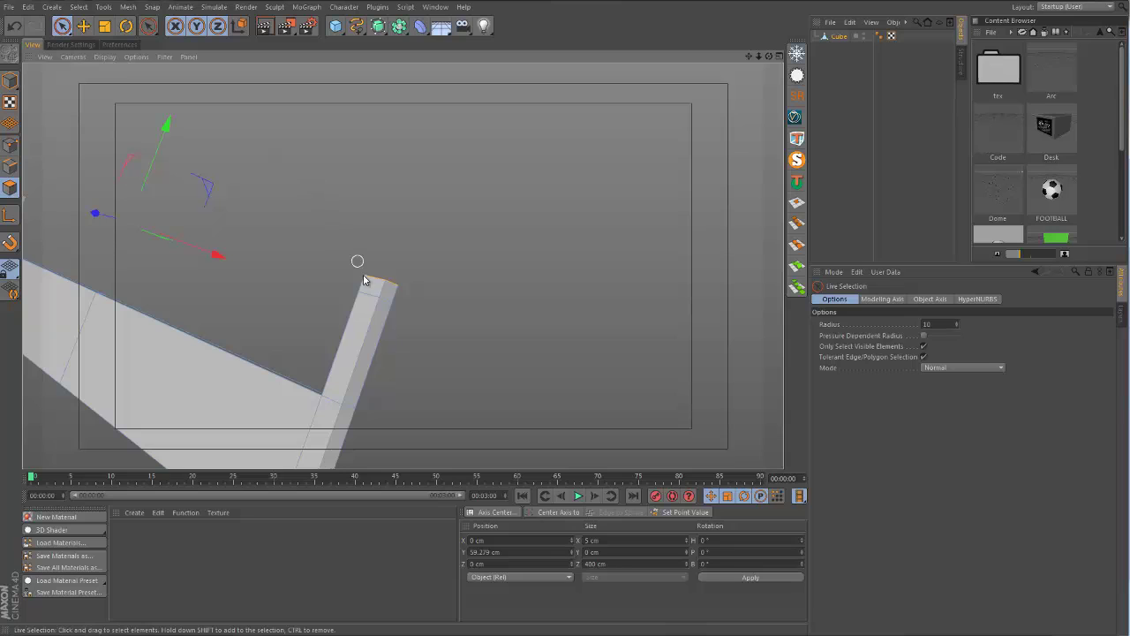
pyautogui.keyDown('alt'); pyautogui.moveTo(137, 285); pyautogui.dragTo(506, 306, button='middle'); pyautogui.keyUp('alt')
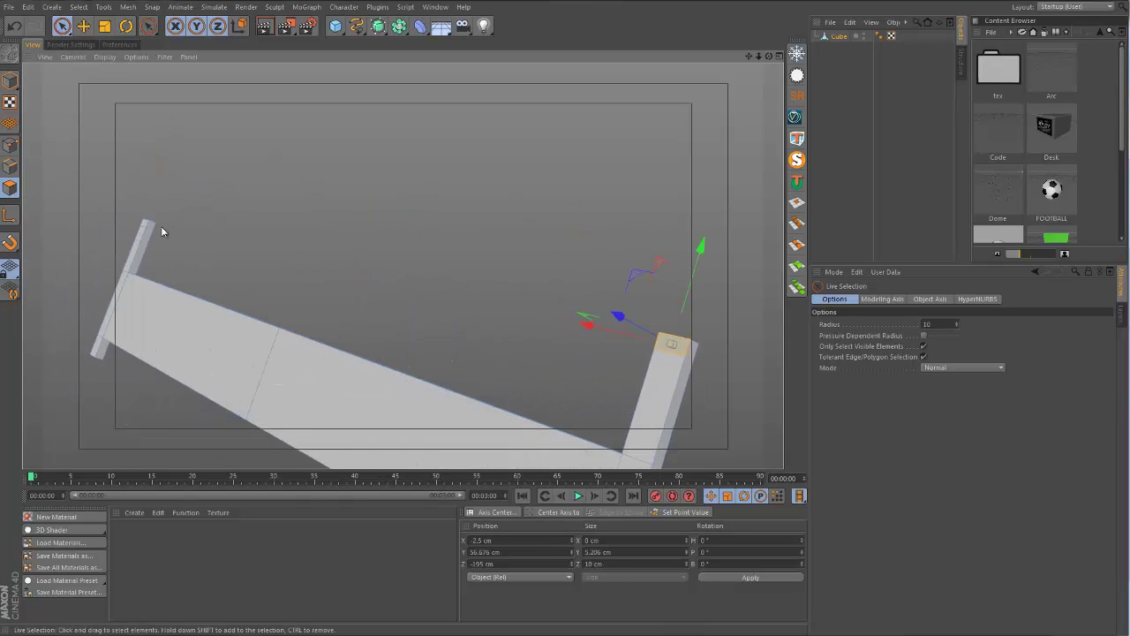
pyautogui.keyDown('alt'); pyautogui.moveTo(161, 231); pyautogui.dragTo(188, 199); pyautogui.keyUp('alt')
pyautogui.keyDown('alt'); pyautogui.moveTo(250, 233); pyautogui.dragTo(279, 319); pyautogui.keyUp('alt')
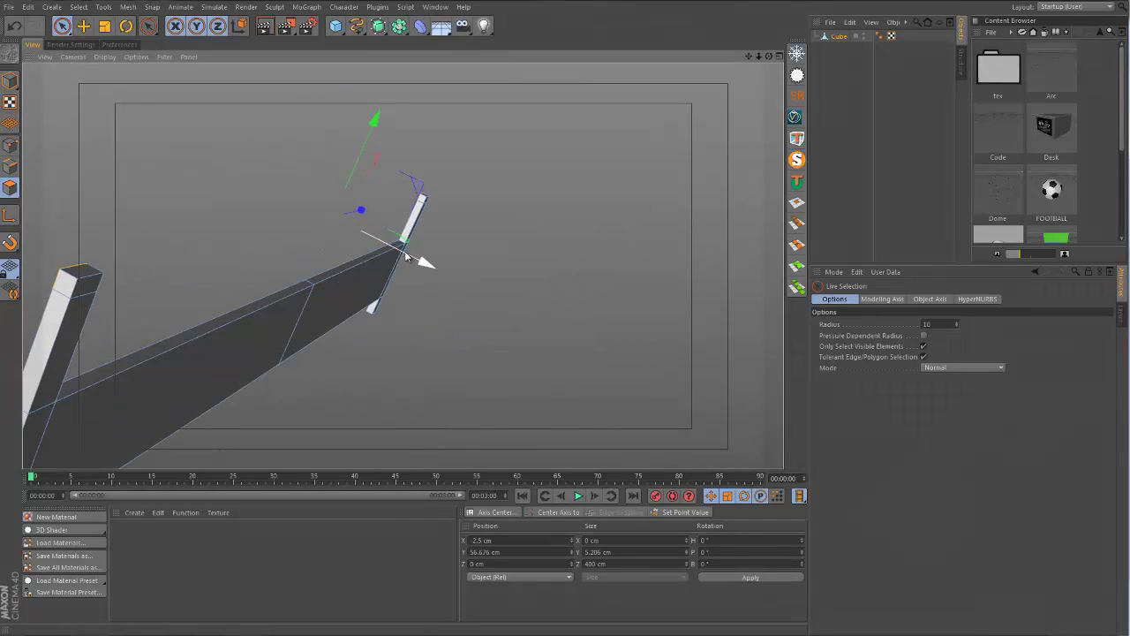
pyautogui.moveTo(405, 257); pyautogui.dragTo(383, 253)
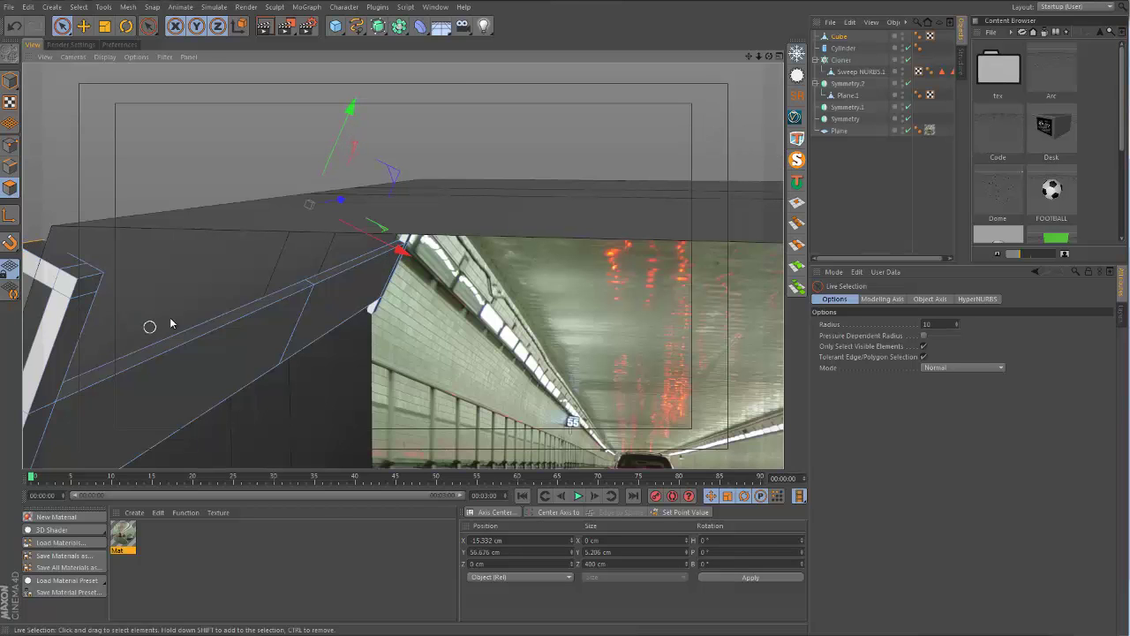
pyautogui.moveTo(477, 215); pyautogui.dragTo(496, 232)
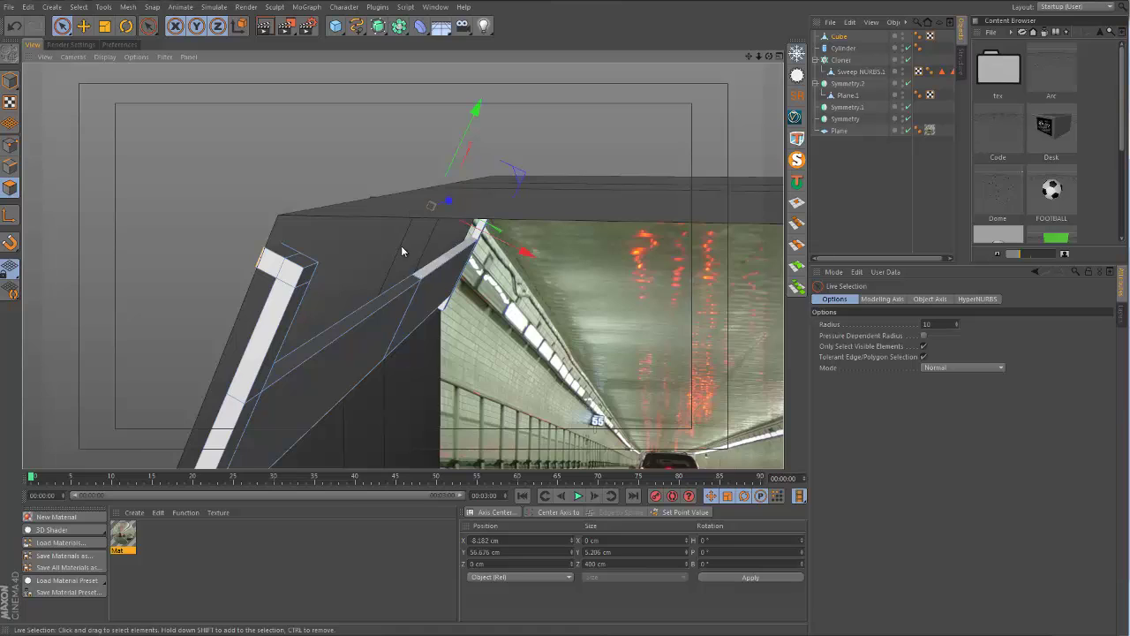
# Select the top room-side edges of both end strips and move them to about X 0.7 cm, Y 58.2 cm to slope the corners.
pyautogui.keyDown('alt'); pyautogui.moveTo(401, 247); pyautogui.dragTo(374, 235); pyautogui.keyUp('alt')
pyautogui.keyDown('alt'); pyautogui.moveTo(374, 234); pyautogui.dragTo(364, 253, button='right'); pyautogui.keyUp('alt')
pyautogui.keyDown('alt'); pyautogui.moveTo(363, 254); pyautogui.dragTo(58, 146); pyautogui.keyUp('alt')
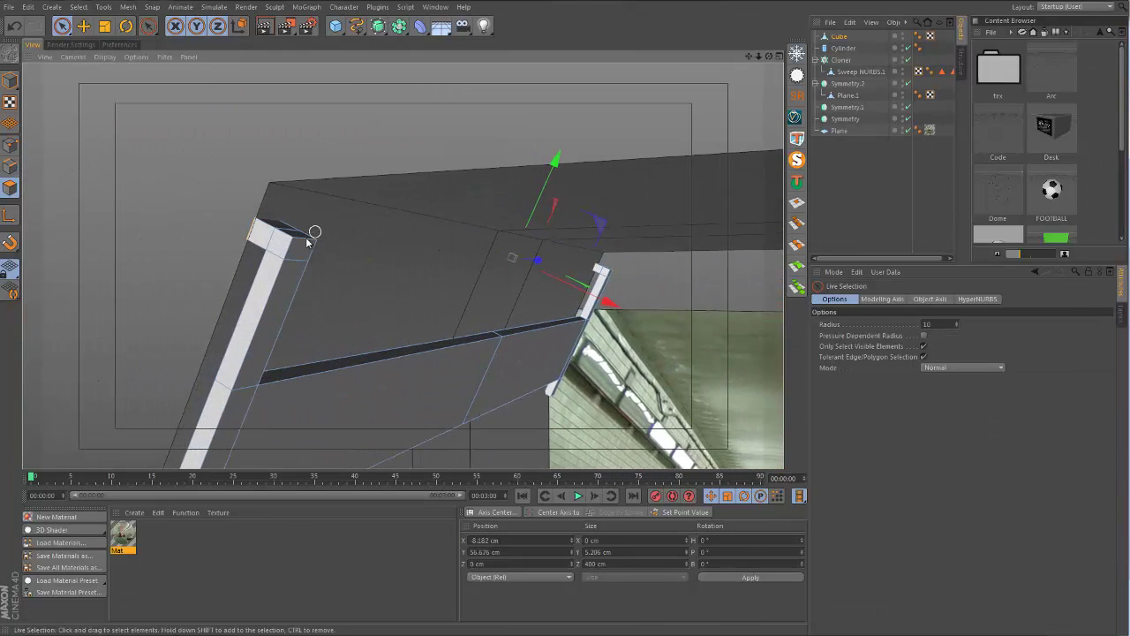
pyautogui.click(10, 166)
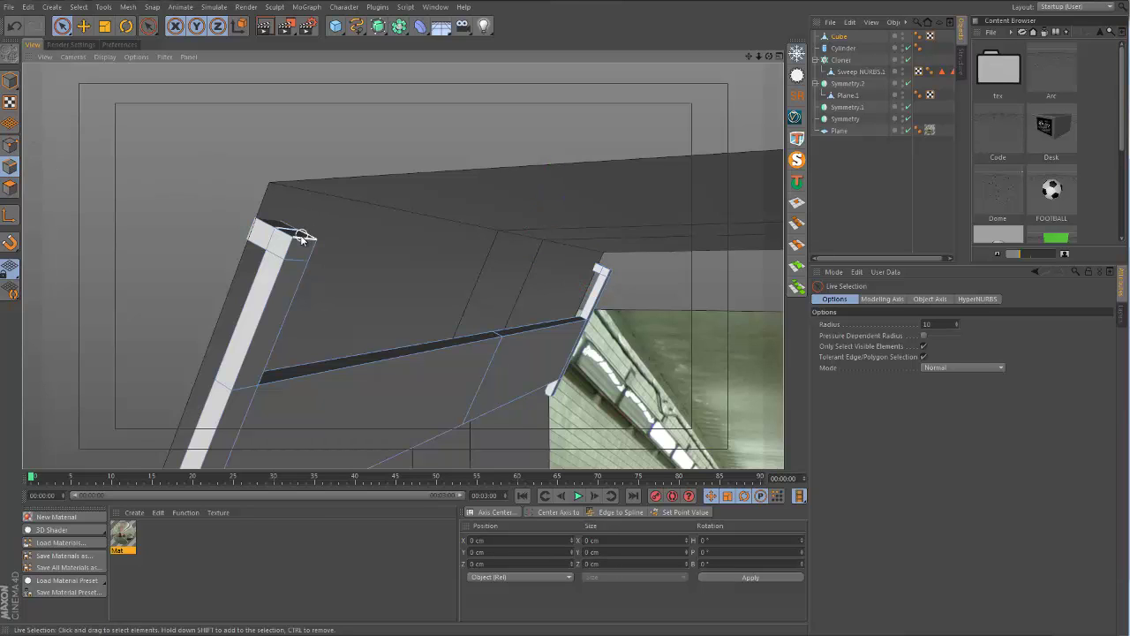
pyautogui.click(305, 235)
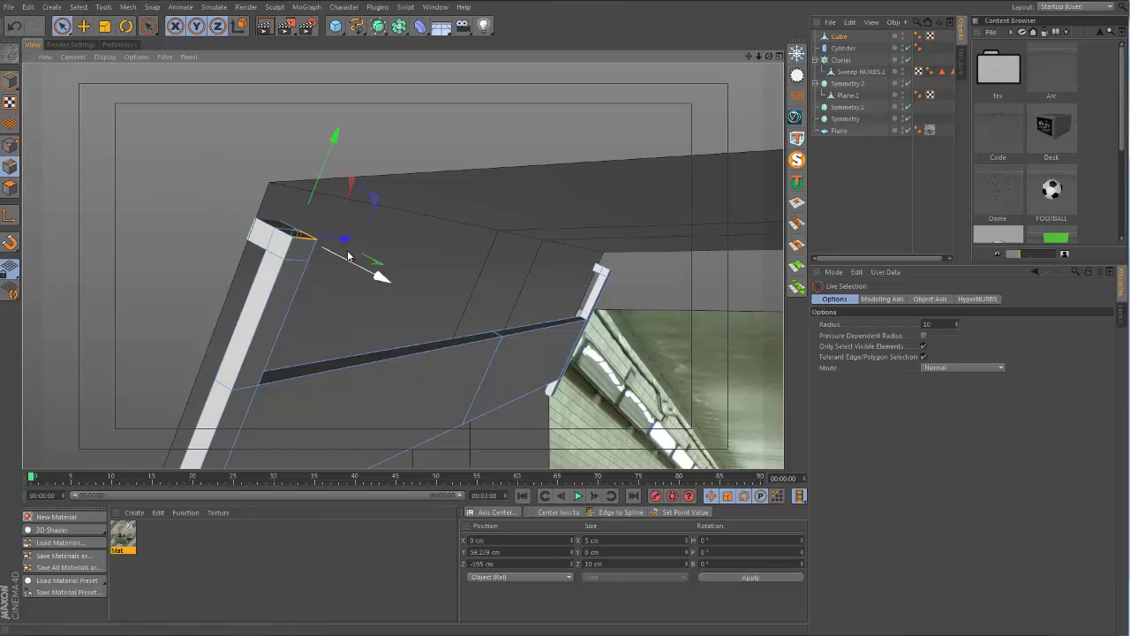
pyautogui.click(296, 230)
pyautogui.keyDown('alt'); pyautogui.moveTo(605, 263); pyautogui.dragTo(462, 251, button='middle'); pyautogui.keyUp('alt')
pyautogui.keyDown('alt'); pyautogui.moveTo(479, 253); pyautogui.dragTo(688, 188, button='right'); pyautogui.keyUp('alt')
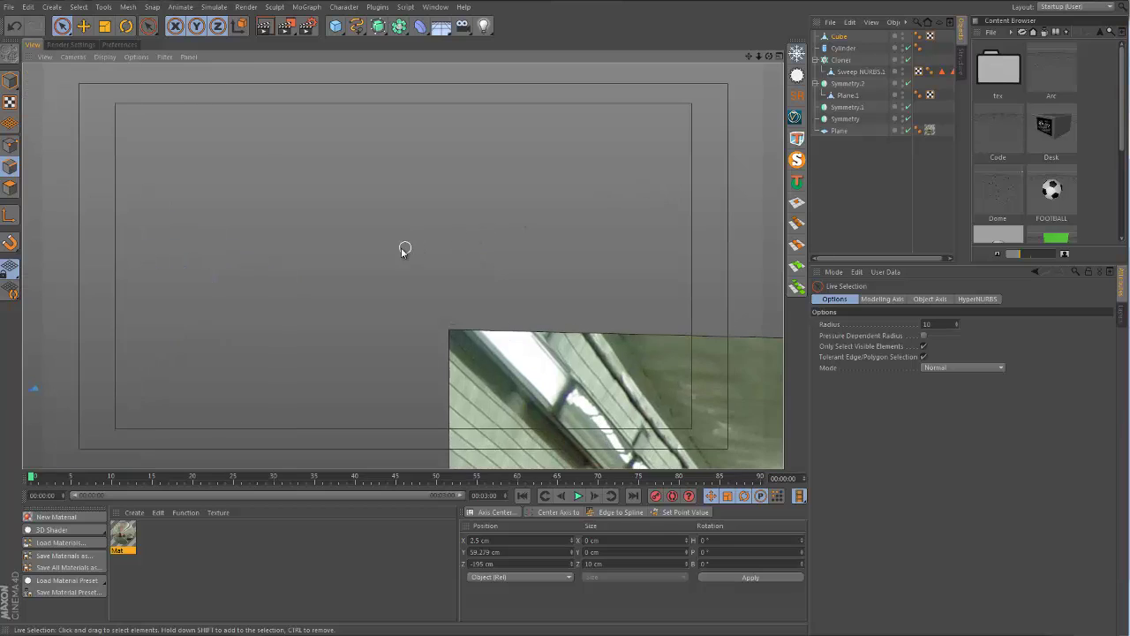
pyautogui.keyDown('alt'); pyautogui.moveTo(404, 249); pyautogui.dragTo(302, 250, button='right'); pyautogui.keyUp('alt')
pyautogui.keyDown('shift'); pyautogui.click(289, 255); pyautogui.keyUp('shift')
pyautogui.keyDown('alt'); pyautogui.moveTo(290, 255); pyautogui.dragTo(132, 248); pyautogui.keyUp('alt')
pyautogui.keyDown('alt'); pyautogui.moveTo(215, 250); pyautogui.dragTo(395, 269); pyautogui.keyUp('alt')
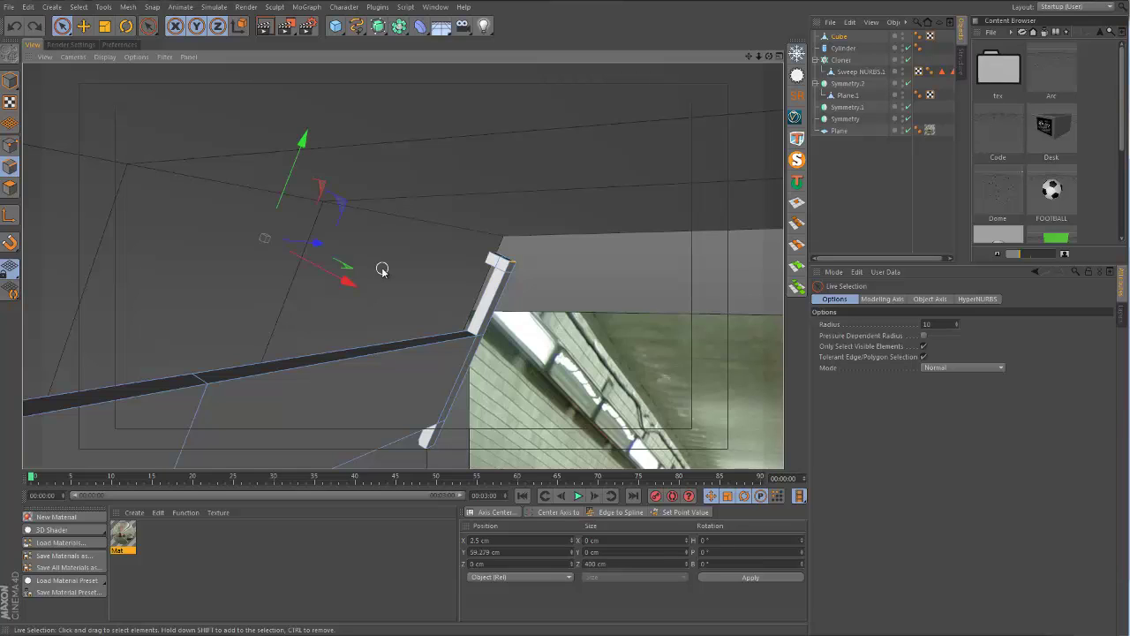
pyautogui.moveTo(347, 283); pyautogui.dragTo(343, 281)
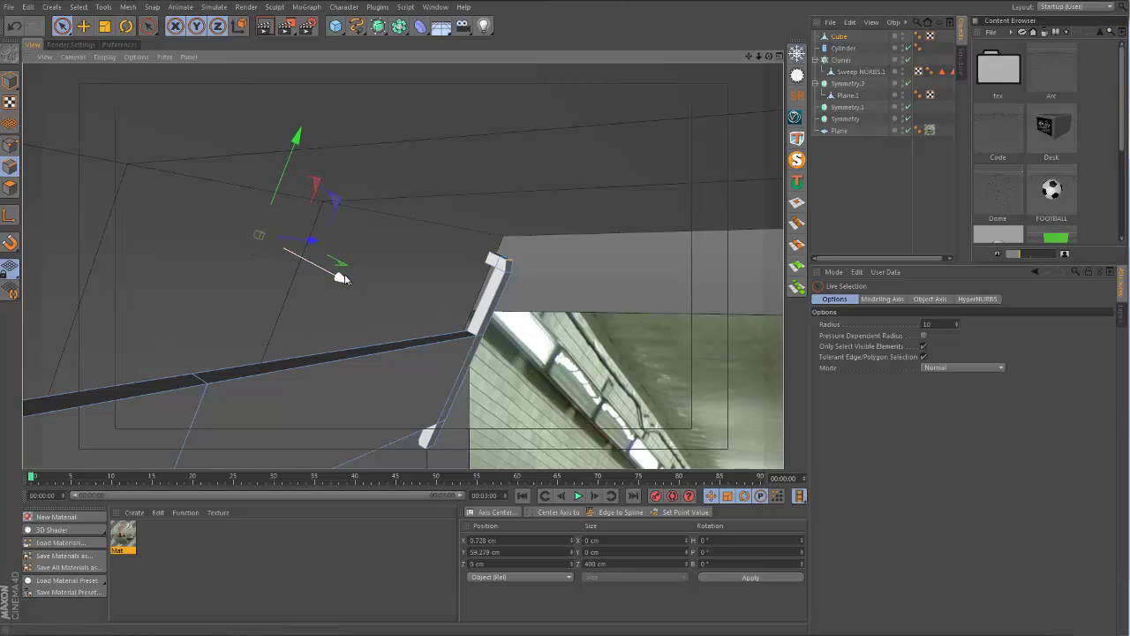
pyautogui.moveTo(298, 147); pyautogui.dragTo(424, 190)
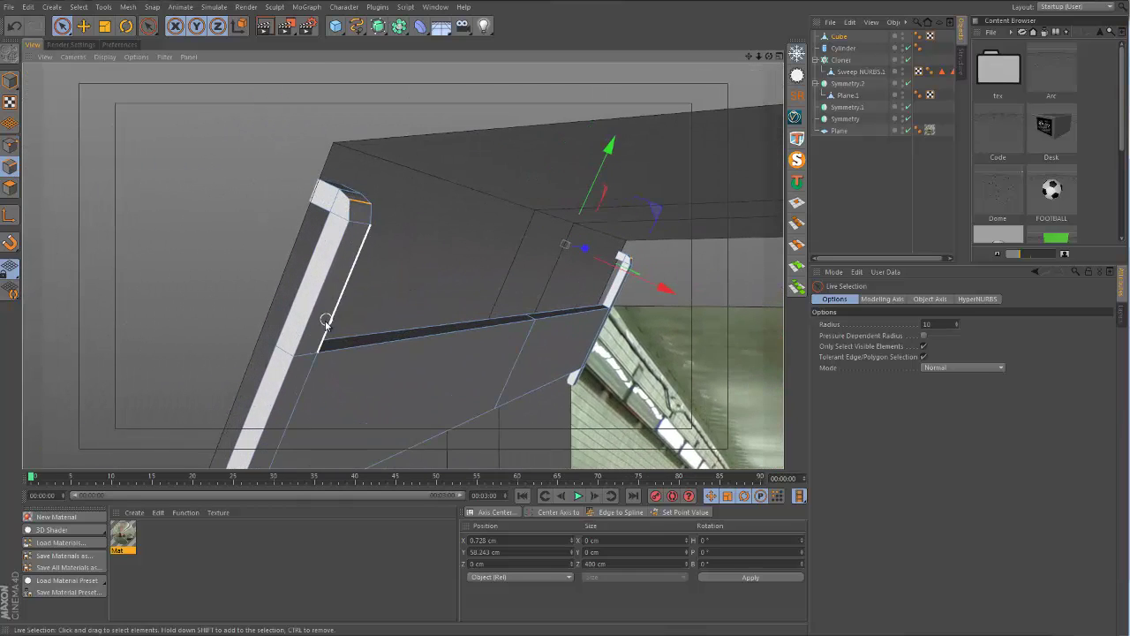
# Select all points of both upper bracket hooks and lower them together to about Y 47.1 cm.
pyautogui.keyDown('alt'); pyautogui.moveTo(325, 322); pyautogui.dragTo(303, 205); pyautogui.keyUp('alt')
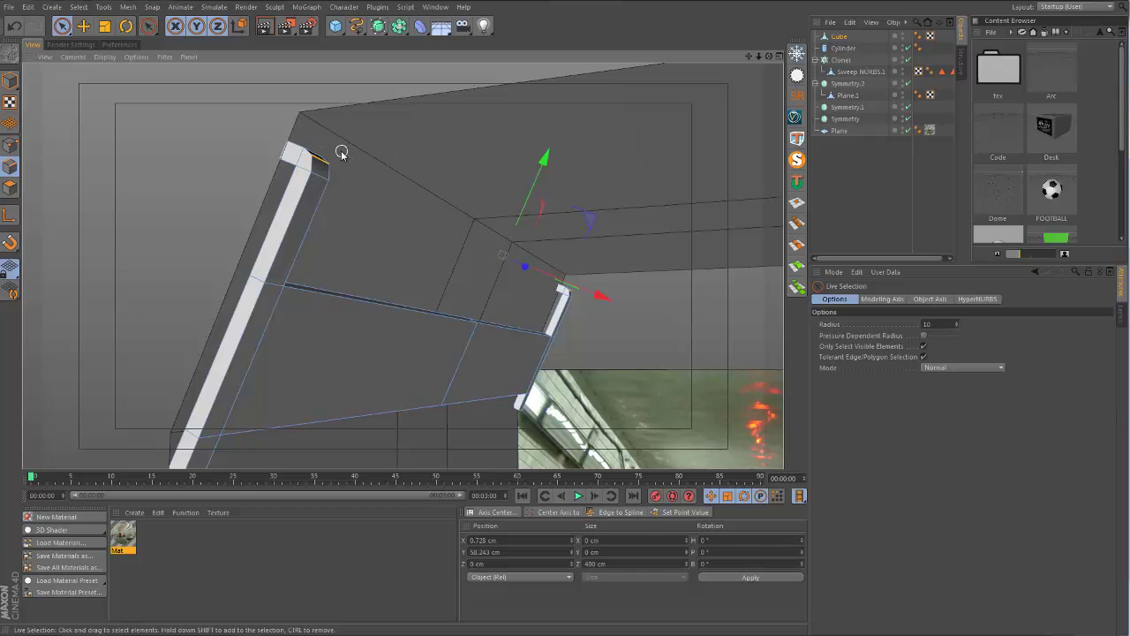
pyautogui.keyDown('alt'); pyautogui.moveTo(329, 148); pyautogui.dragTo(336, 197); pyautogui.keyUp('alt')
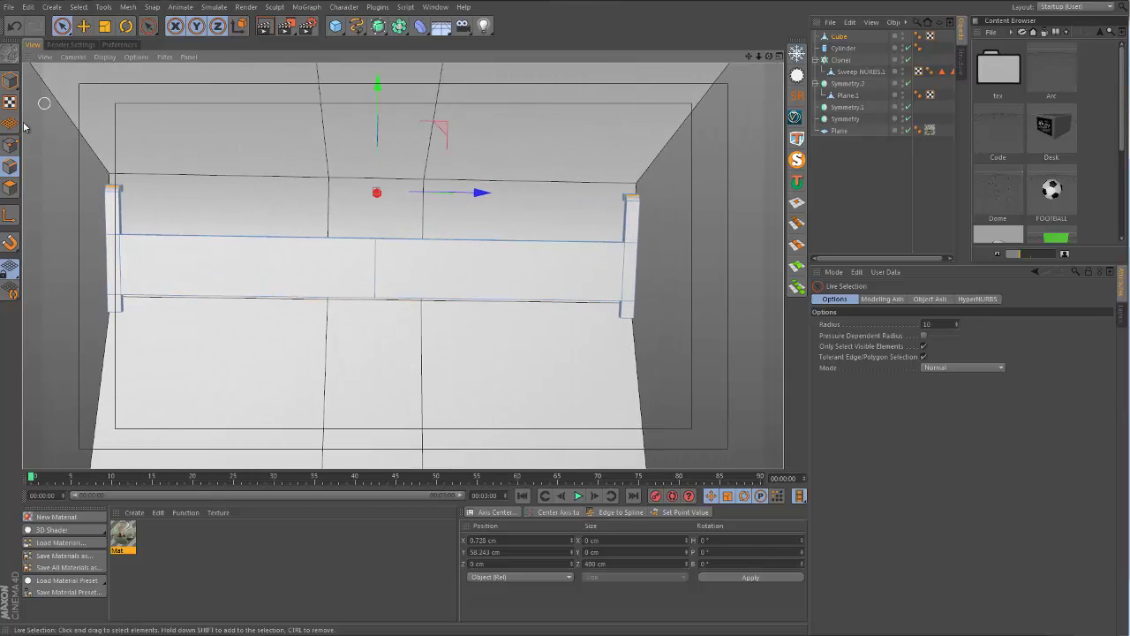
pyautogui.click(62, 26)
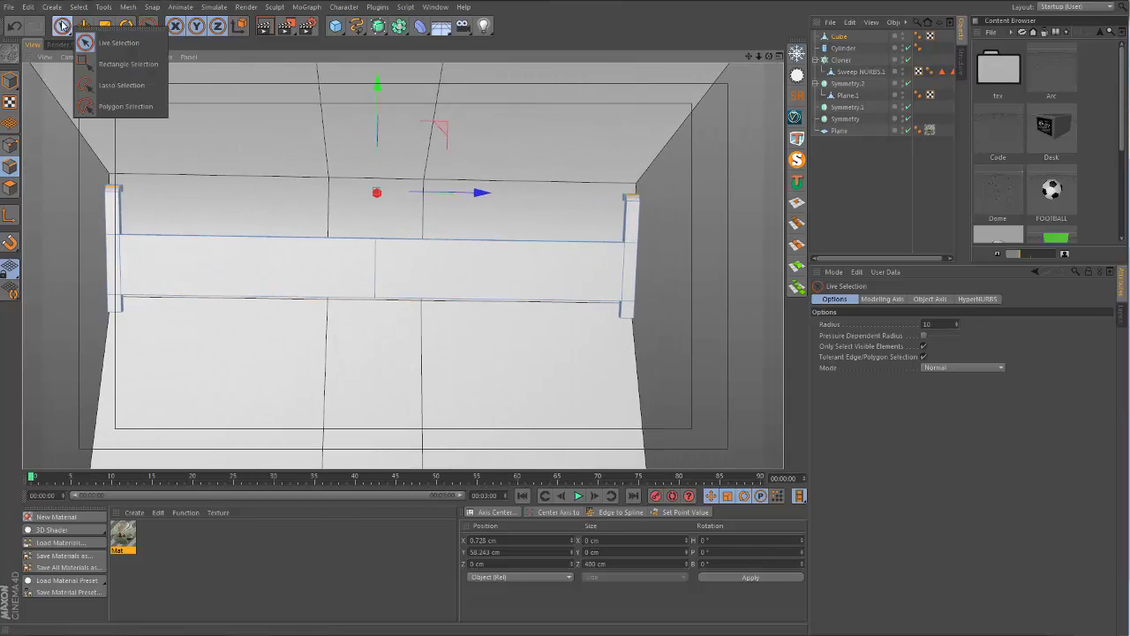
pyautogui.click(120, 67)
pyautogui.click(10, 145)
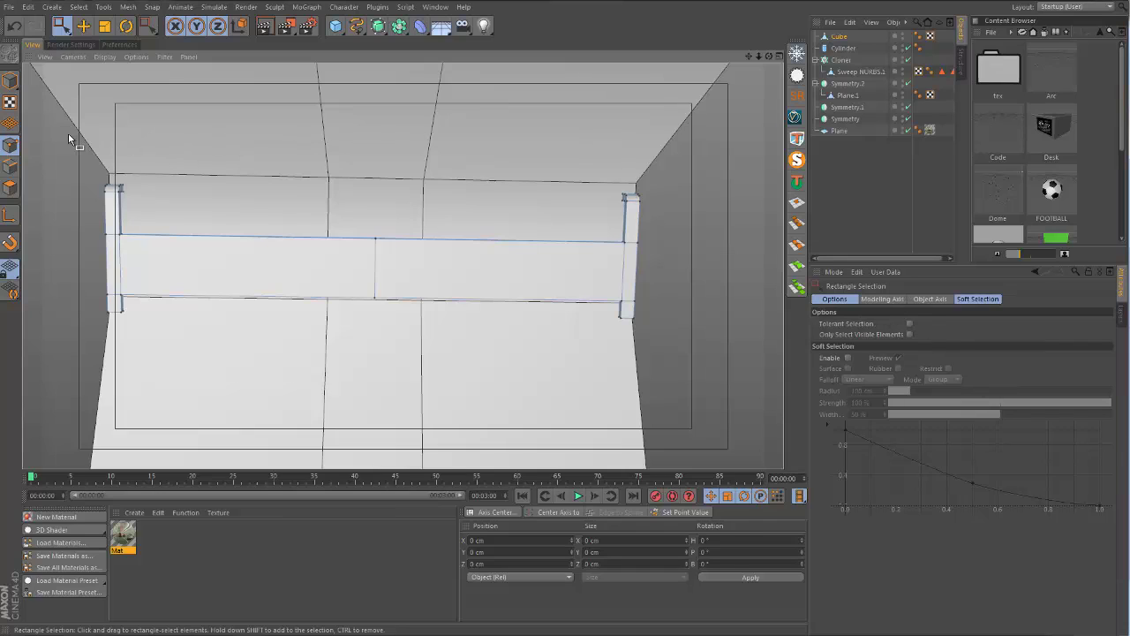
pyautogui.moveTo(70, 135); pyautogui.dragTo(686, 223)
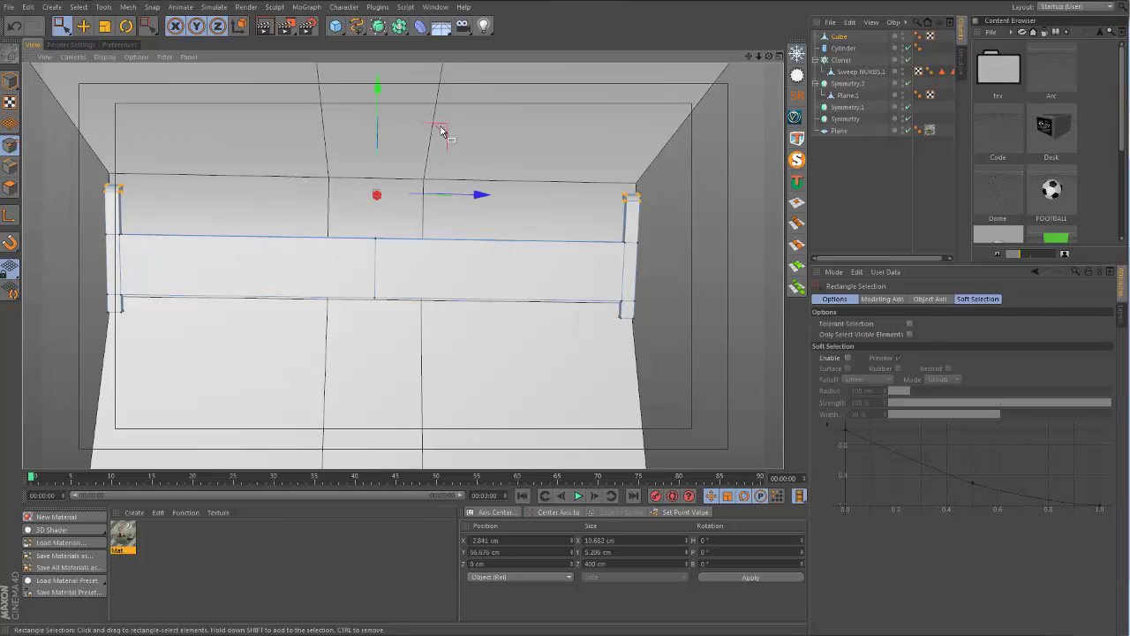
pyautogui.press('d')
pyautogui.moveTo(378, 104); pyautogui.dragTo(314, 116)
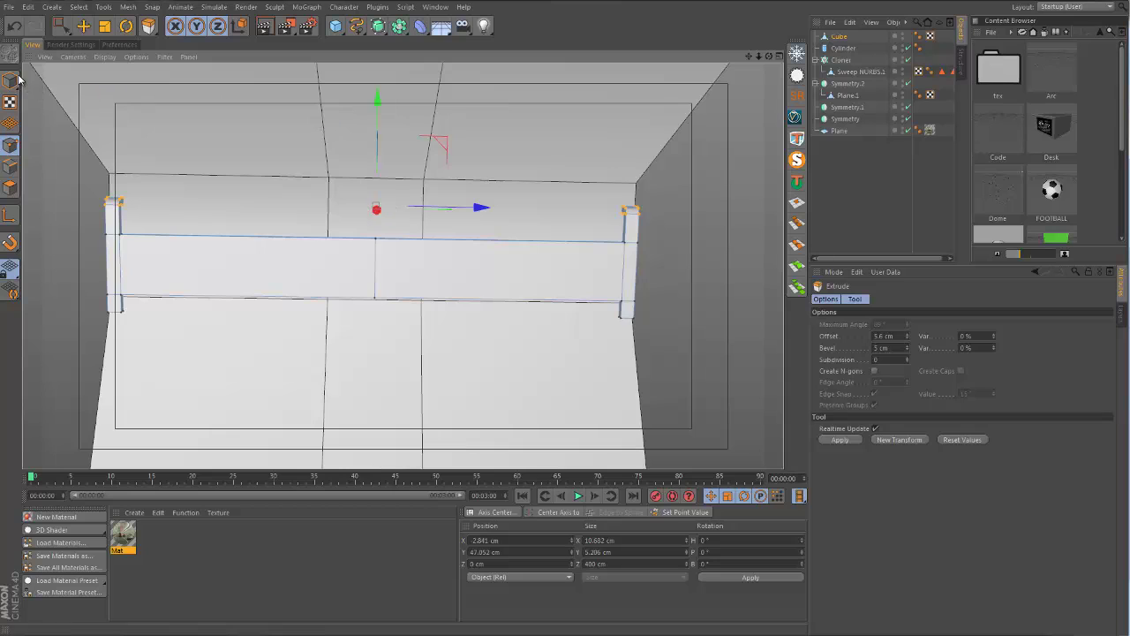
pyautogui.press('Return')
pyautogui.moveTo(376, 168); pyautogui.dragTo(6, 193)
# Select the bottom faces of both end strips and raise them to about Y -29.4 cm.
pyautogui.click(7, 190)
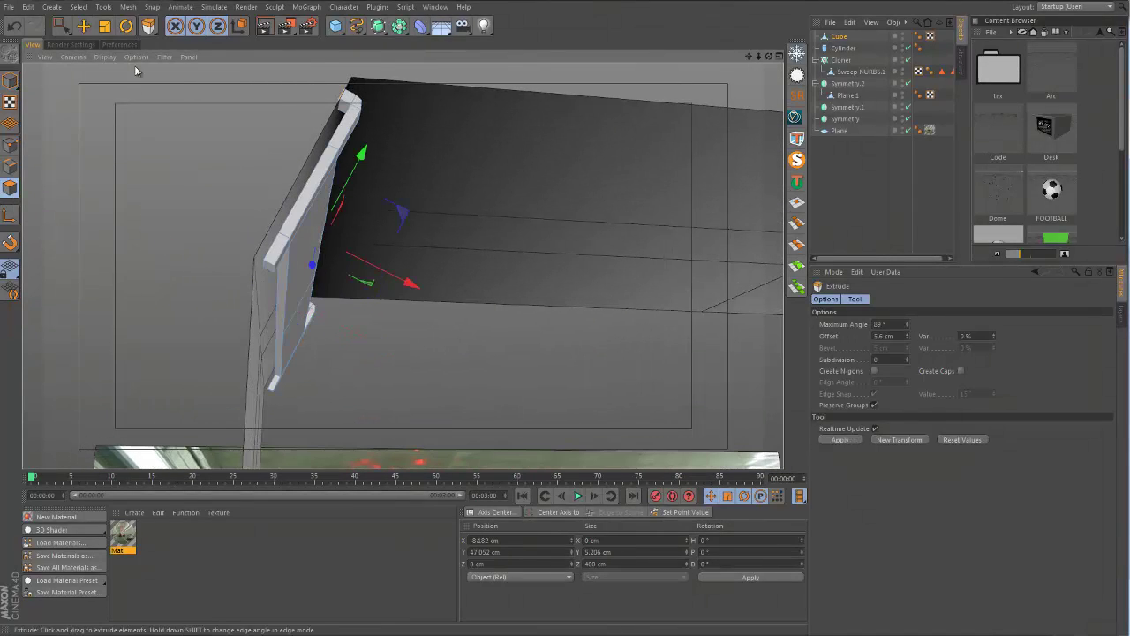
pyautogui.click(62, 30)
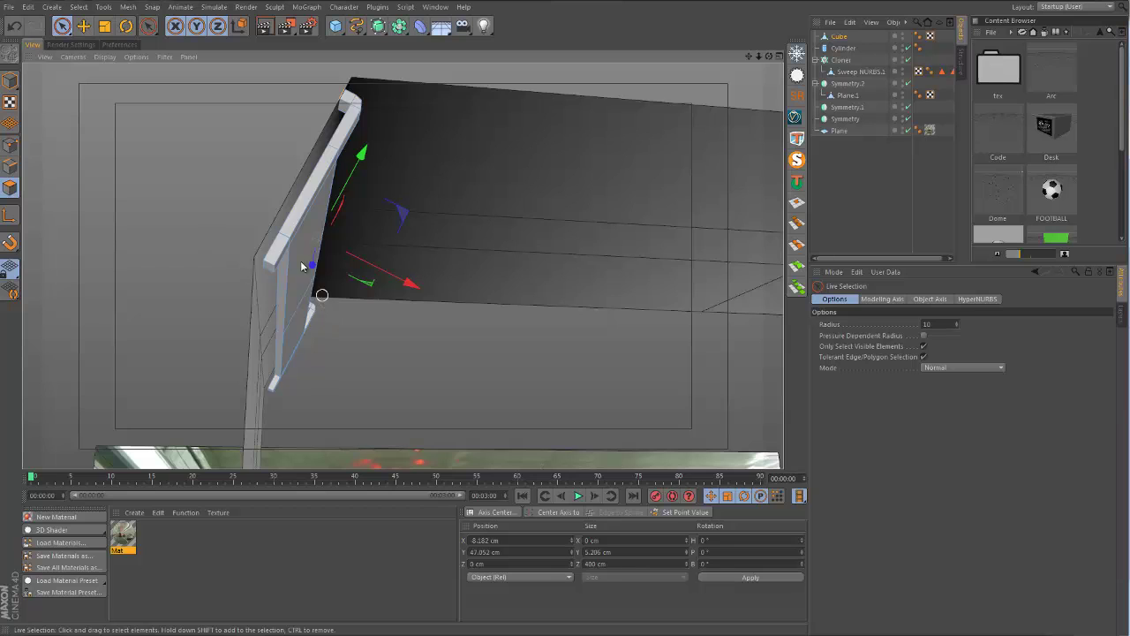
pyautogui.keyDown('alt'); pyautogui.moveTo(303, 268); pyautogui.dragTo(380, 238); pyautogui.keyUp('alt')
pyautogui.click(247, 272)
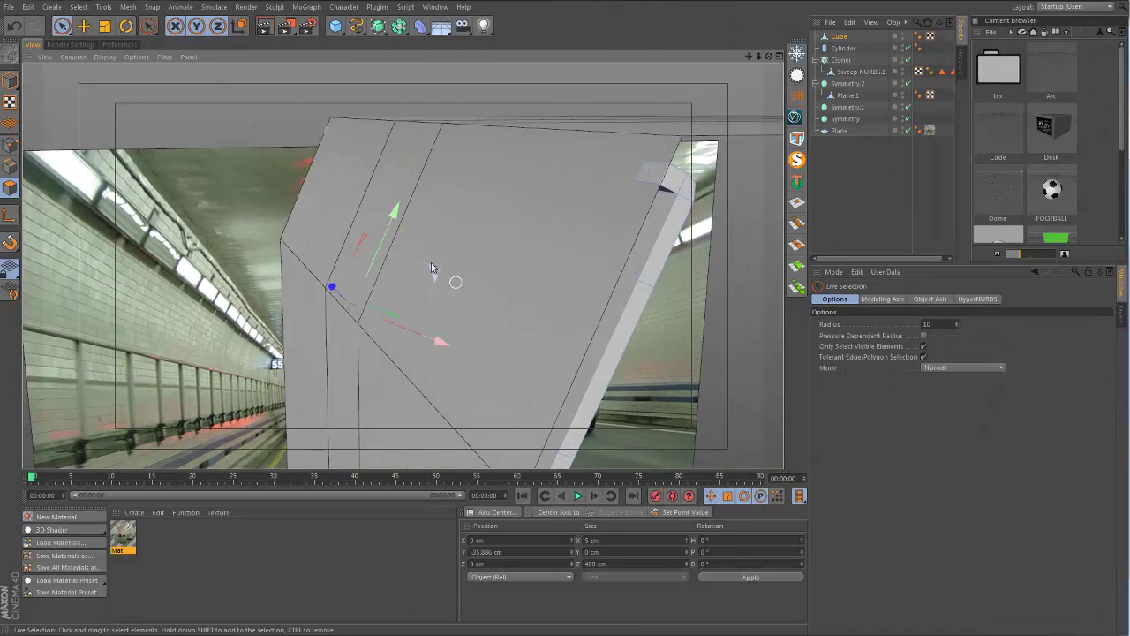
pyautogui.keyDown('alt'); pyautogui.moveTo(431, 265); pyautogui.dragTo(485, 212); pyautogui.keyUp('alt')
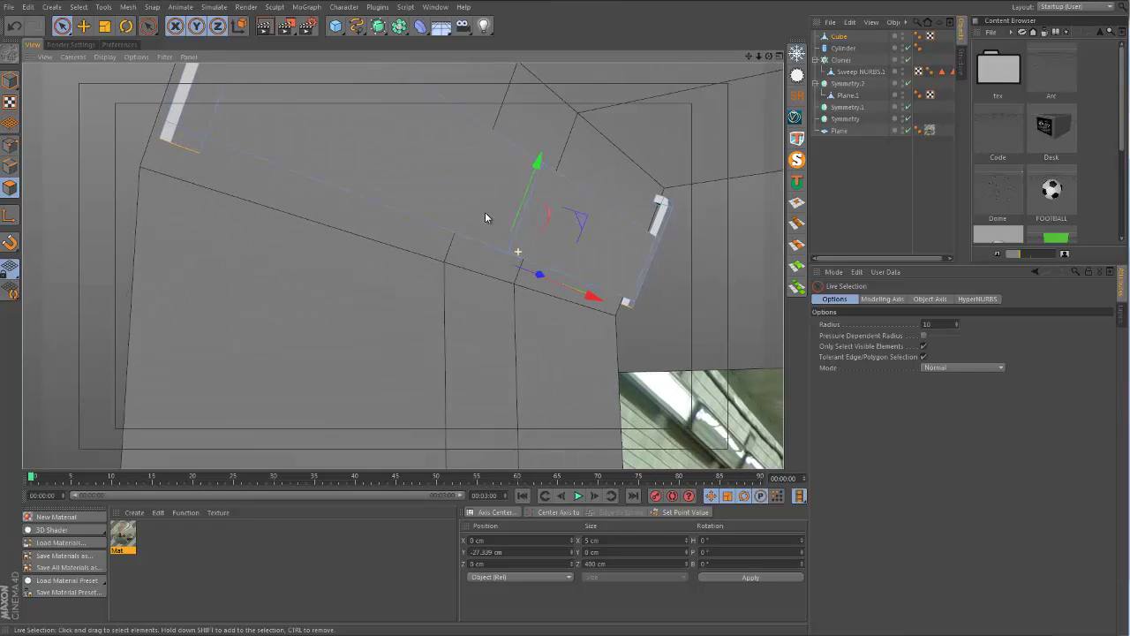
pyautogui.moveTo(532, 183); pyautogui.dragTo(504, 279)
pyautogui.keyDown('alt'); pyautogui.moveTo(236, 234); pyautogui.dragTo(276, 221); pyautogui.keyUp('alt')
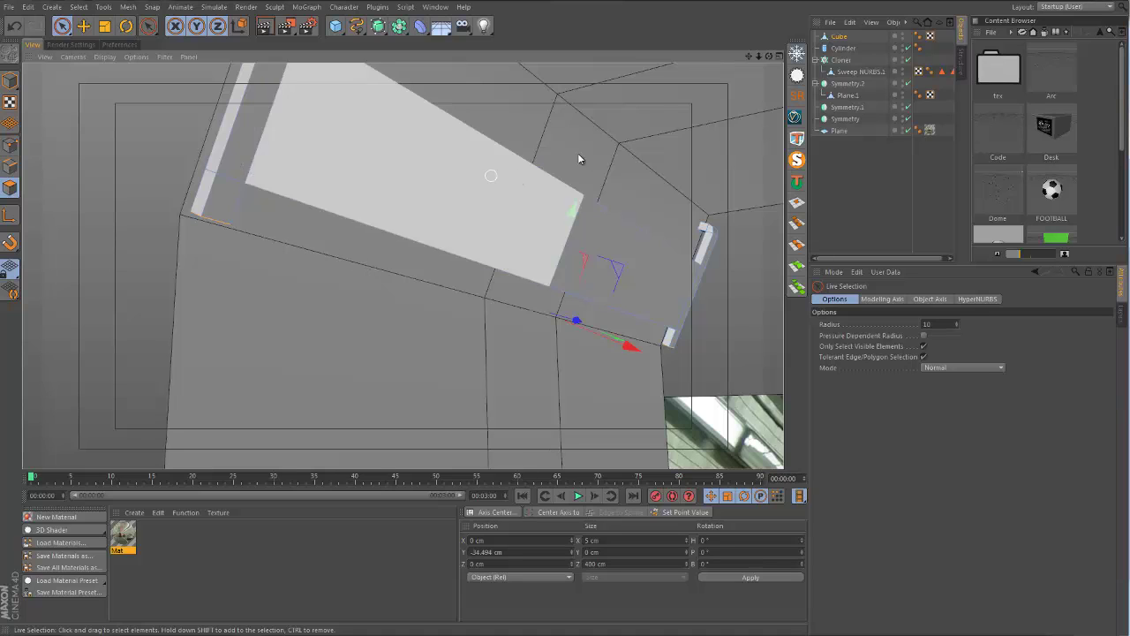
pyautogui.moveTo(570, 210); pyautogui.dragTo(575, 205)
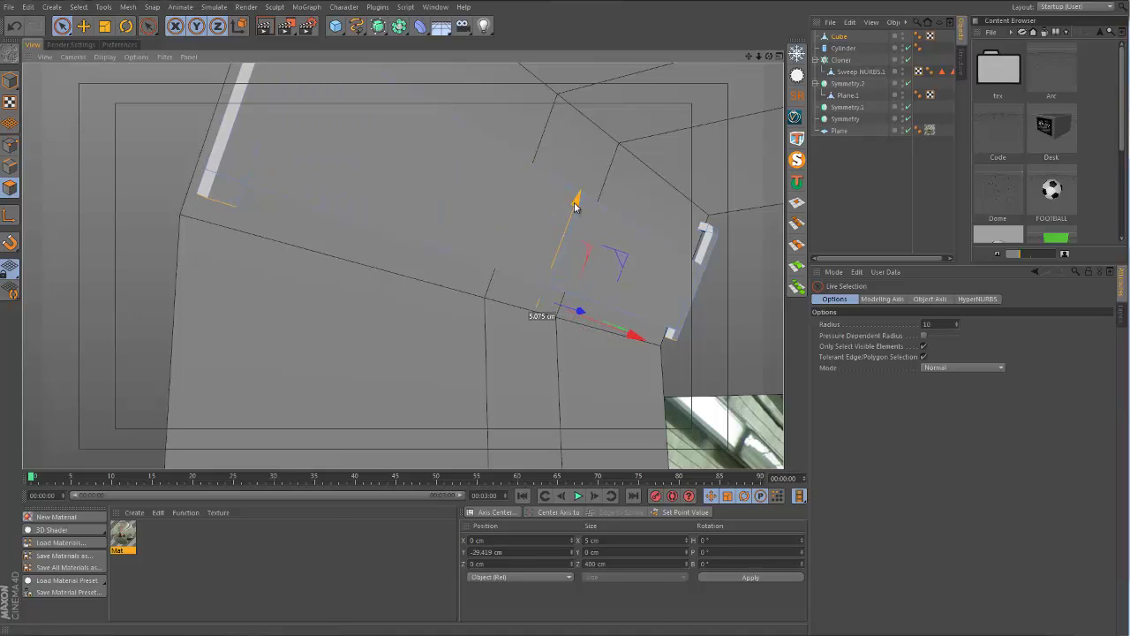
pyautogui.rightClick(574, 206)
pyautogui.click(608, 411)
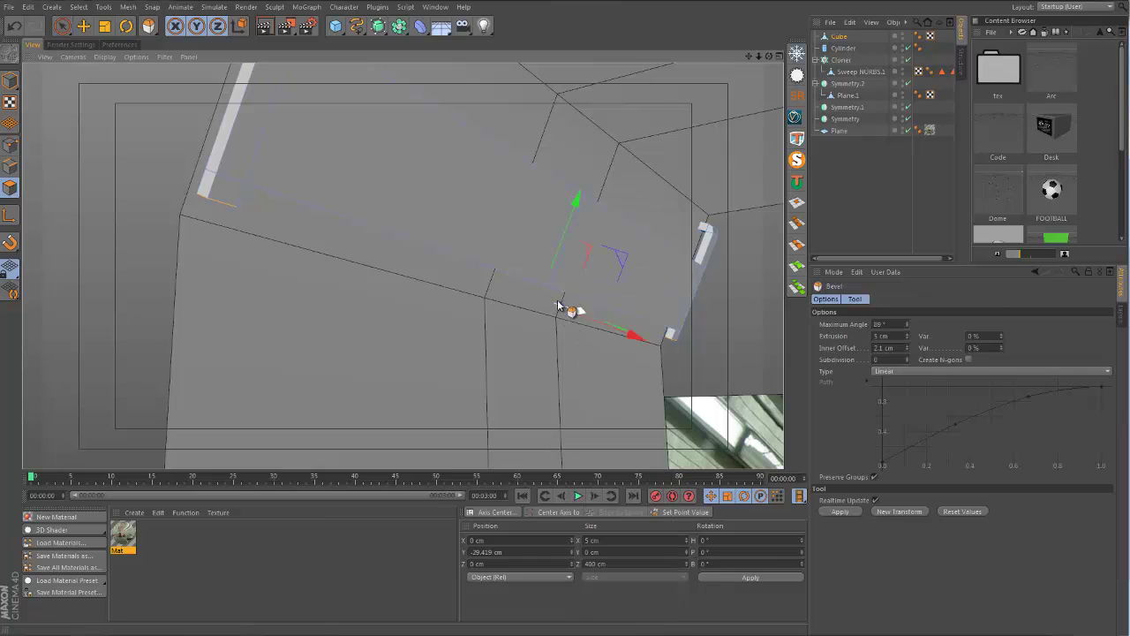
pyautogui.moveTo(565, 323); pyautogui.dragTo(531, 280)
# Extrude the bottom faces of both end strips downward by about 4.6 cm.
pyautogui.rightClick(530, 280)
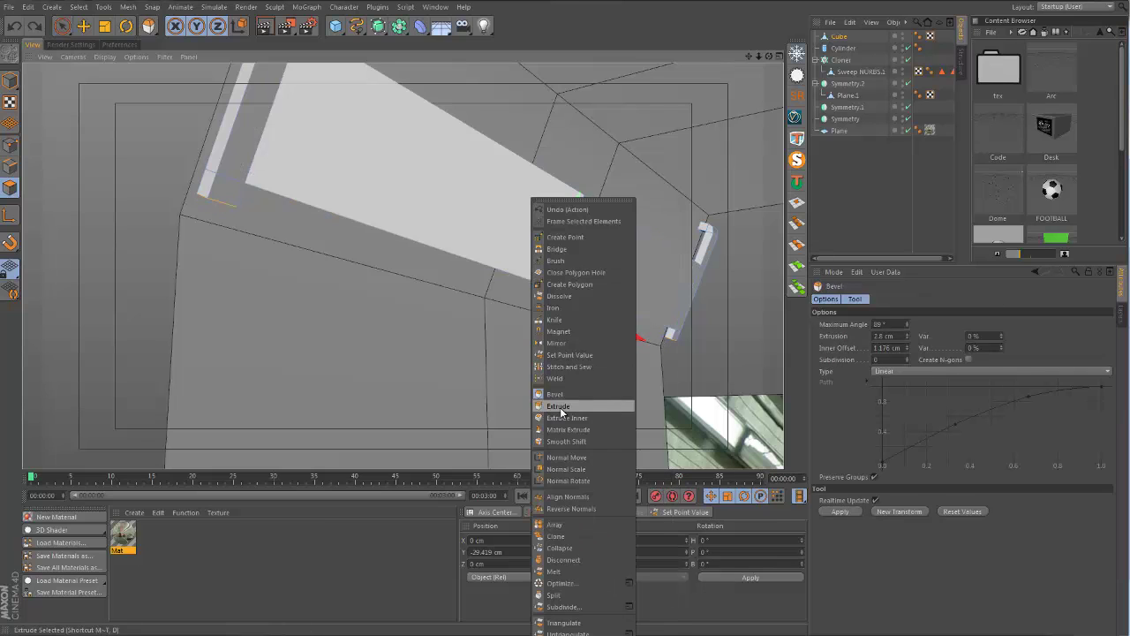
pyautogui.click(565, 404)
pyautogui.moveTo(566, 329); pyautogui.dragTo(311, 254)
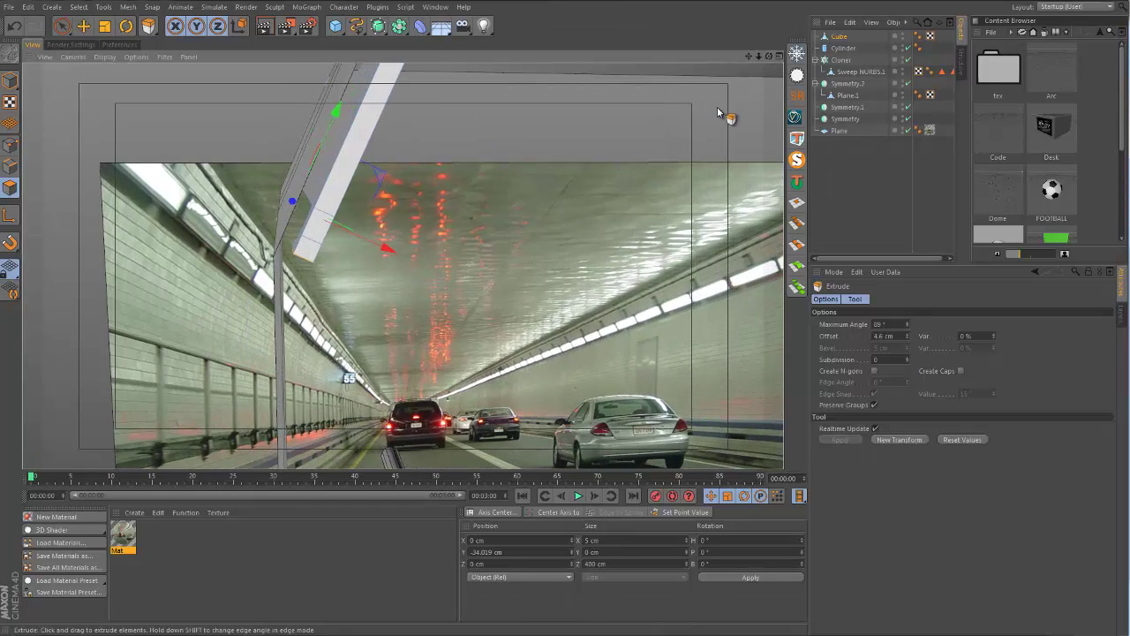
# Isolate the panel to select the wall-facing faces at both strips' lower ends and extrude them 4 cm toward the wall.
pyautogui.click(796, 159)
pyautogui.moveTo(298, 214)
pyautogui.keyDown('alt'); pyautogui.mouseDown()
pyautogui.moveTo(397, 249)
pyautogui.moveTo(444, 302)
pyautogui.moveTo(341, 257)
pyautogui.moveTo(601, 358)
pyautogui.moveTo(235, 270)
pyautogui.moveTo(375, 244)
pyautogui.moveTo(273, 274)
pyautogui.moveTo(237, 270)
pyautogui.moveTo(299, 199)
pyautogui.mouseUp(); pyautogui.keyUp('alt')
pyautogui.press('space')
pyautogui.click(444, 303)
pyautogui.rightClick(299, 198)
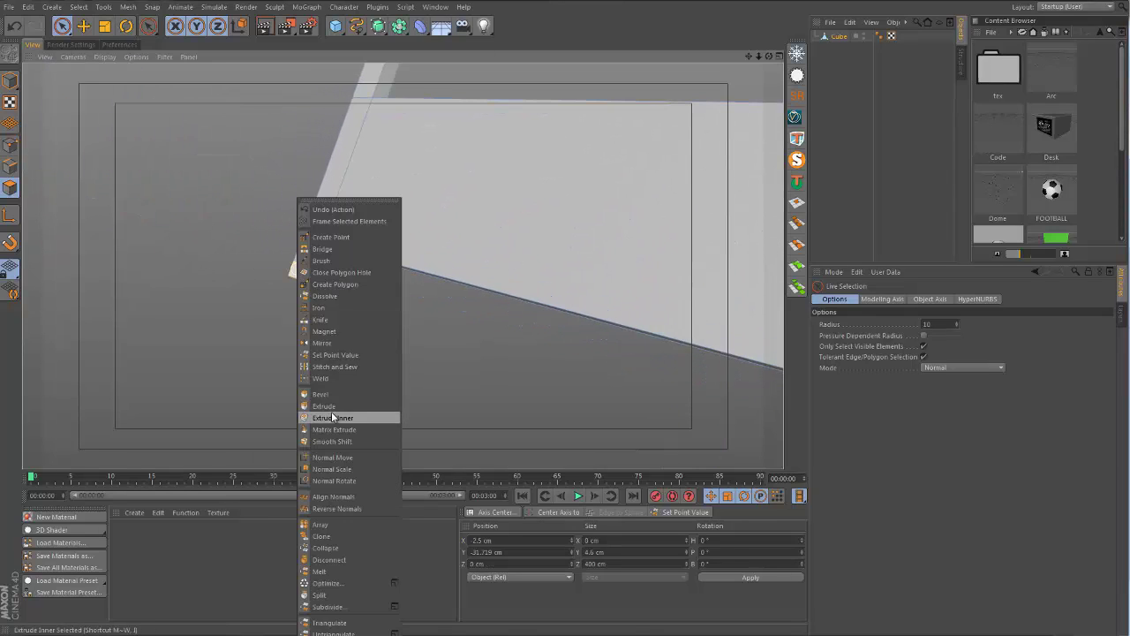
pyautogui.click(332, 407)
pyautogui.keyDown('alt'); pyautogui.moveTo(332, 407); pyautogui.dragTo(721, 59); pyautogui.keyUp('alt')
pyautogui.click(797, 160)
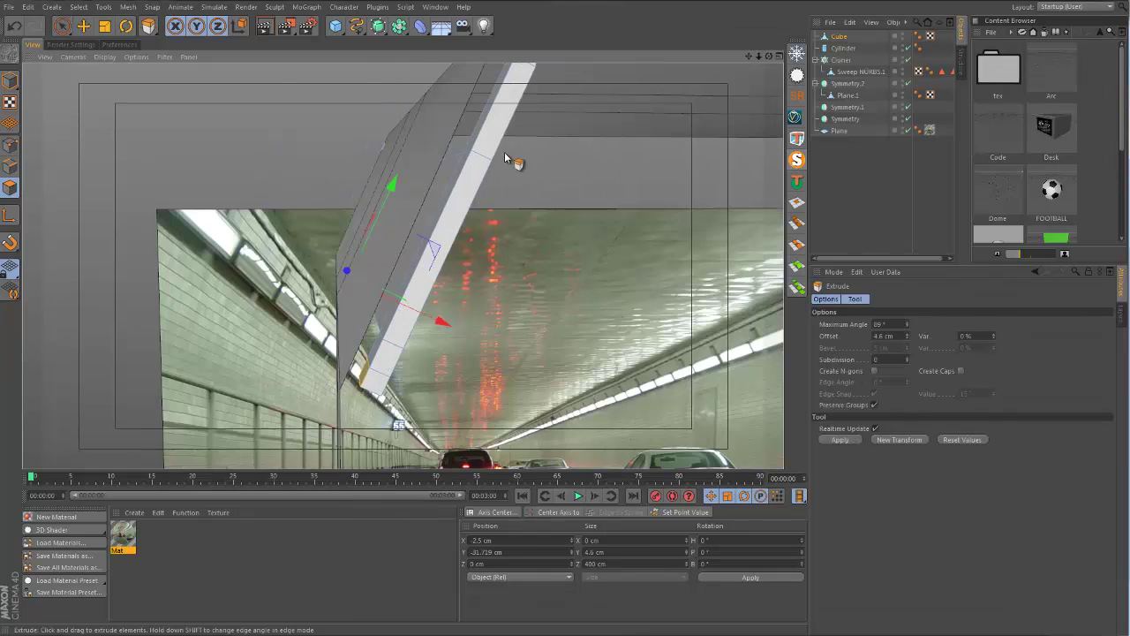
pyautogui.moveTo(377, 369); pyautogui.dragTo(361, 271)
# Select the bottom front edges of both end strips, raise them to about Y -32.3 cm, and return to polygon editing.
pyautogui.click(63, 29)
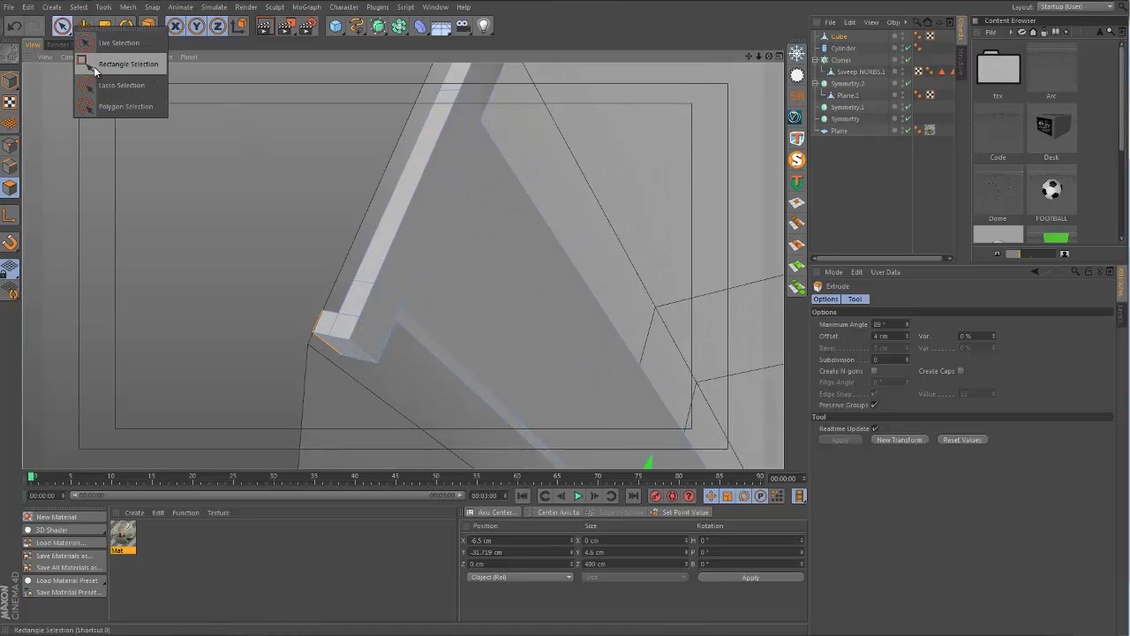
pyautogui.click(92, 42)
pyautogui.click(18, 177)
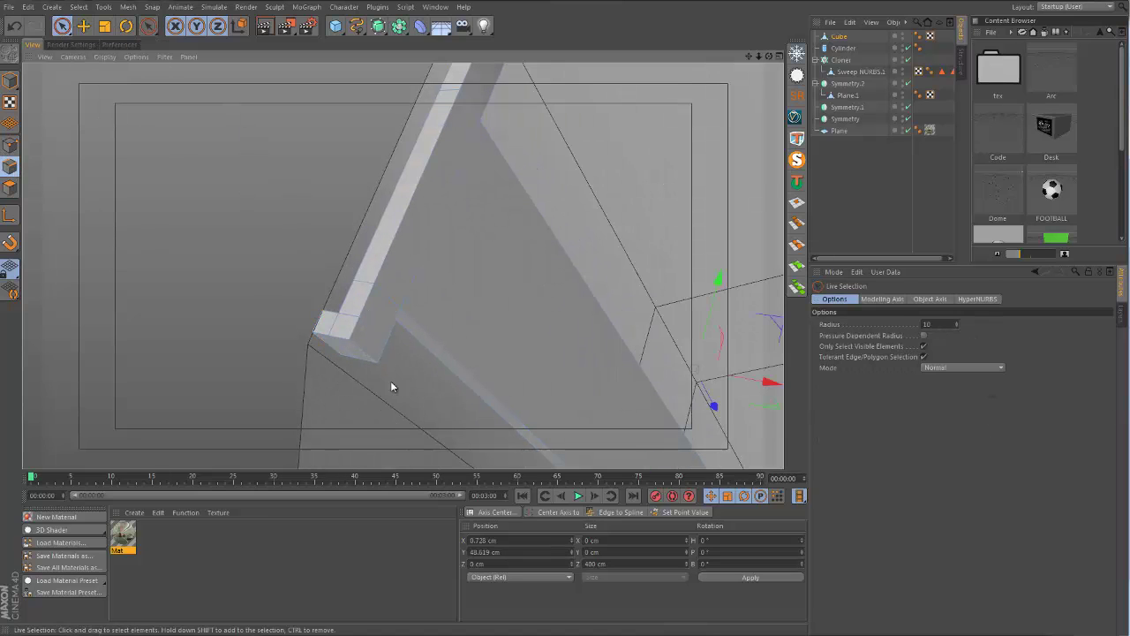
pyautogui.keyDown('alt'); pyautogui.moveTo(356, 313); pyautogui.dragTo(452, 397); pyautogui.keyUp('alt')
pyautogui.keyDown('alt'); pyautogui.moveTo(348, 331); pyautogui.dragTo(498, 350); pyautogui.keyUp('alt')
pyautogui.keyDown('alt'); pyautogui.moveTo(617, 393); pyautogui.dragTo(608, 349); pyautogui.keyUp('alt')
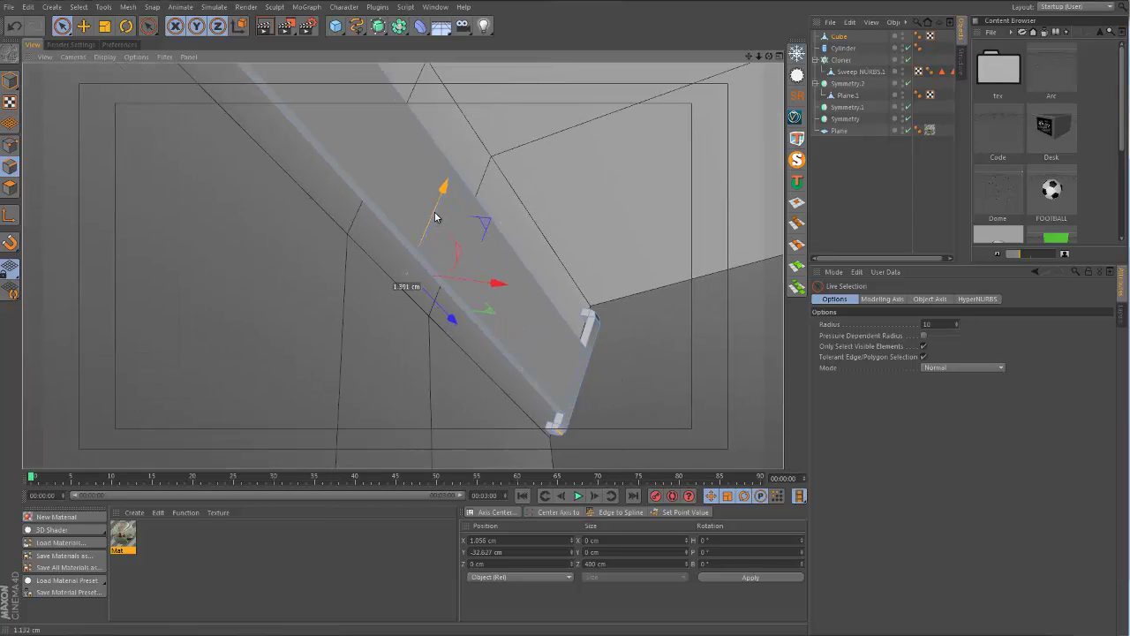
pyautogui.moveTo(435, 216); pyautogui.dragTo(413, 226)
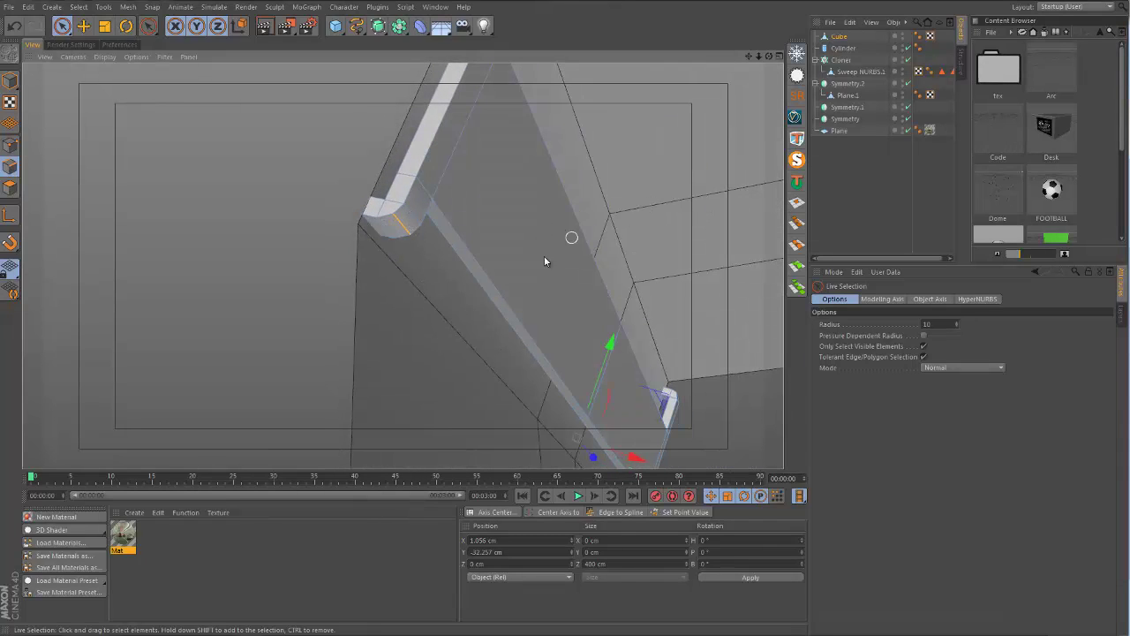
pyautogui.keyDown('alt'); pyautogui.moveTo(544, 257); pyautogui.dragTo(459, 306); pyautogui.keyUp('alt')
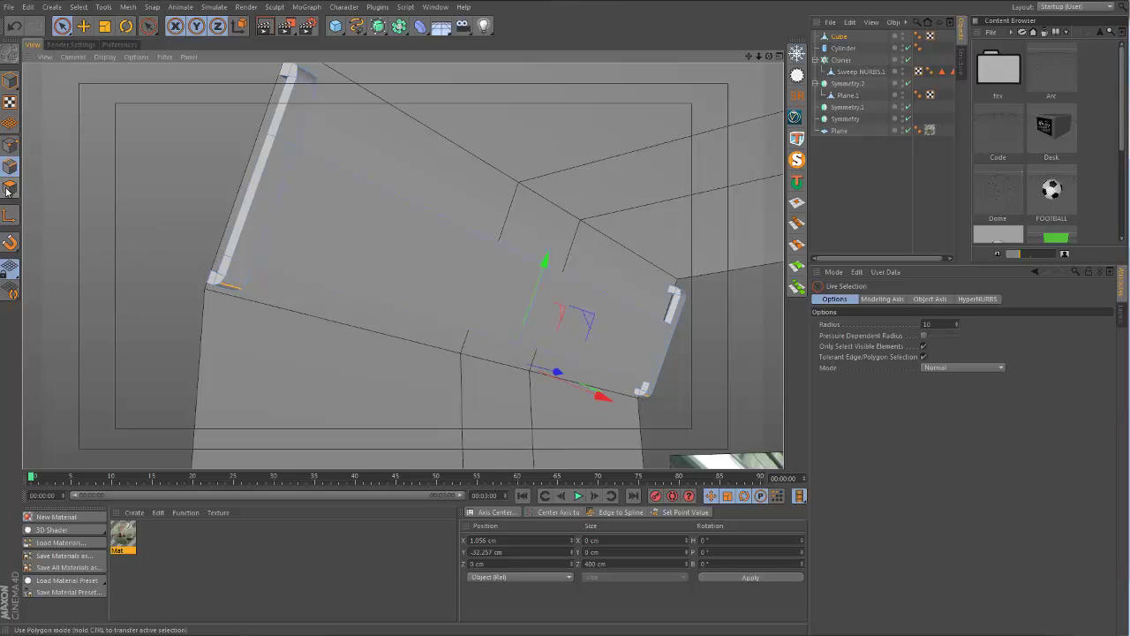
pyautogui.click(9, 188)
pyautogui.click(444, 270)
pyautogui.click(555, 308)
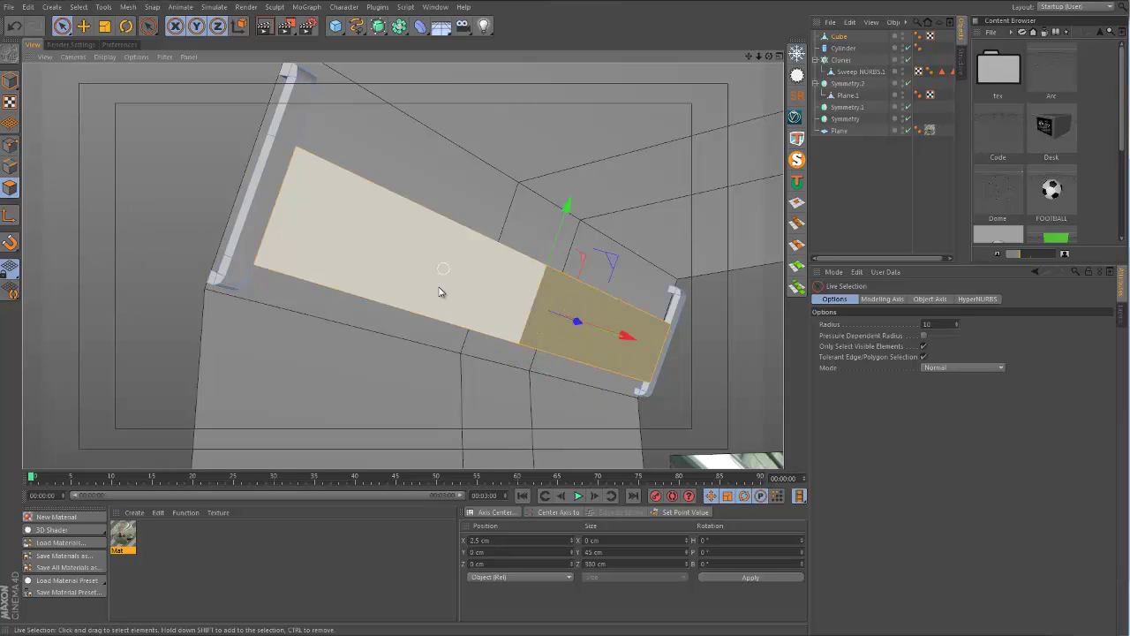
pyautogui.keyDown('shift'); pyautogui.click(441, 291); pyautogui.keyUp('shift')
pyautogui.keyDown('alt'); pyautogui.moveTo(441, 291); pyautogui.dragTo(465, 289); pyautogui.keyUp('alt')
pyautogui.rightClick(463, 283)
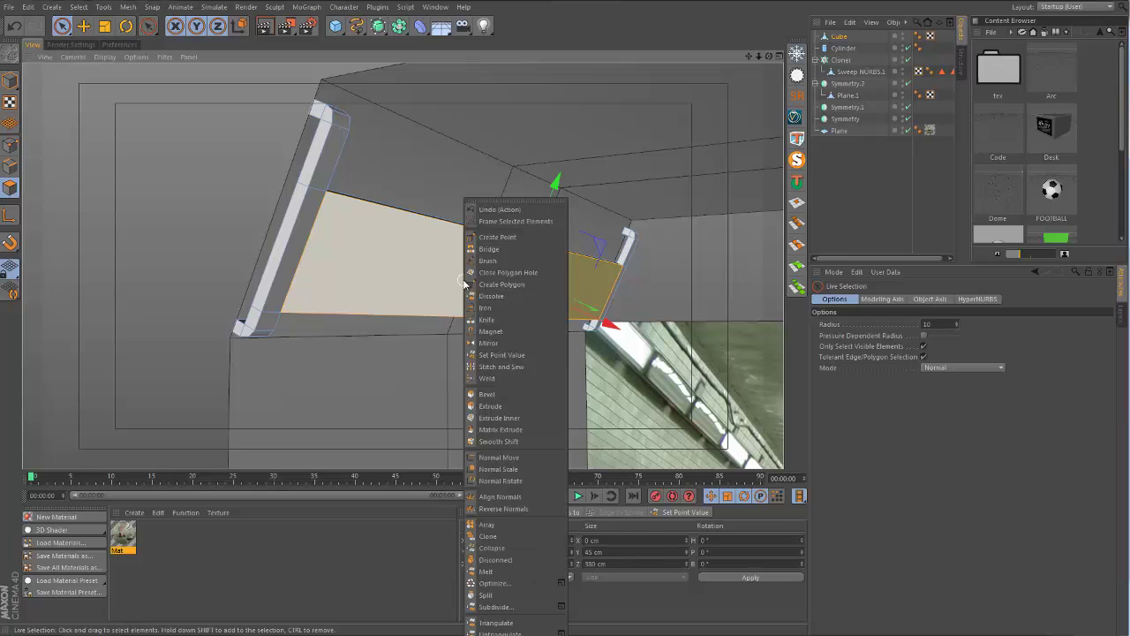
pyautogui.click(514, 397)
pyautogui.keyDown('alt'); pyautogui.moveTo(373, 257); pyautogui.dragTo(325, 297); pyautogui.keyUp('alt')
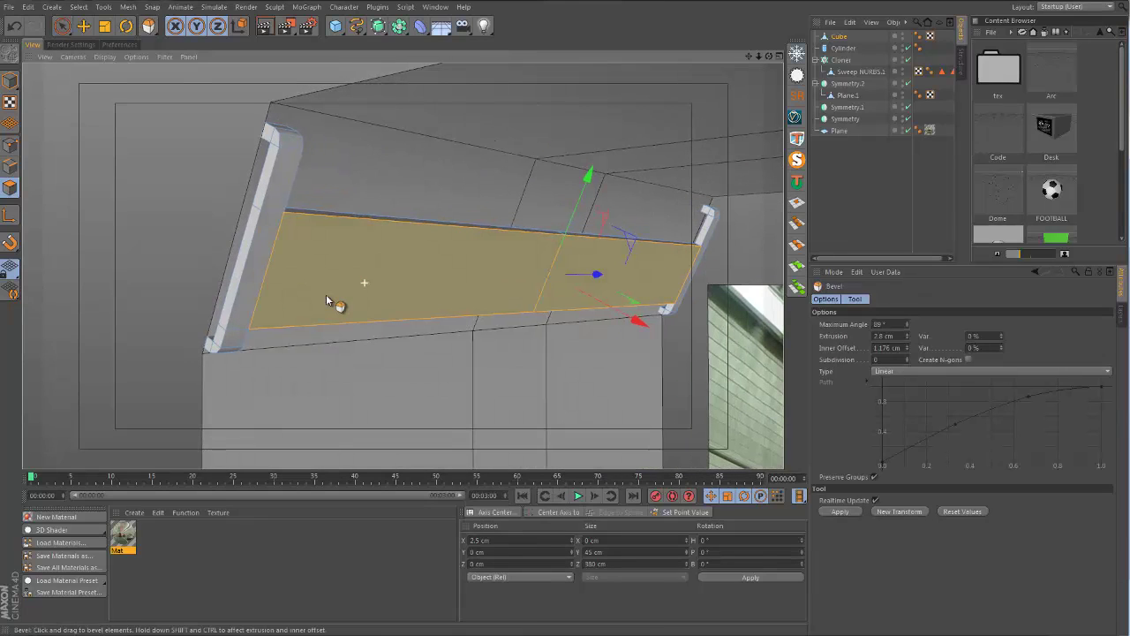
# Select the panel's full front, including the narrow end faces, and bevel it with 3 cm extrusion and 2 cm inner offset.
pyautogui.click(64, 25)
pyautogui.keyDown('ctrl'); pyautogui.click(274, 261); pyautogui.keyUp('ctrl')
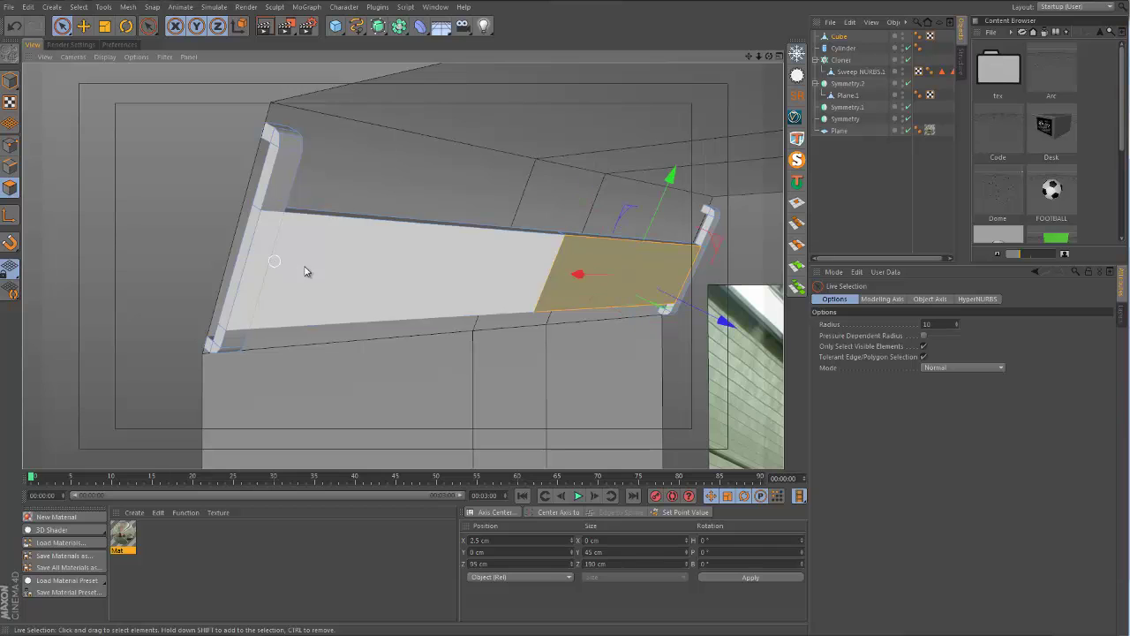
pyautogui.moveTo(305, 268)
pyautogui.keyDown('shift'); pyautogui.mouseDown()
pyautogui.moveTo(262, 266)
pyautogui.moveTo(304, 249)
pyautogui.moveTo(539, 284)
pyautogui.moveTo(522, 273)
pyautogui.moveTo(443, 324)
pyautogui.moveTo(431, 180)
pyautogui.moveTo(510, 174)
pyautogui.moveTo(504, 248)
pyautogui.moveTo(393, 244)
pyautogui.moveTo(565, 324)
pyautogui.moveTo(327, 234)
pyautogui.moveTo(258, 264)
pyautogui.moveTo(308, 294)
pyautogui.moveTo(347, 273)
pyautogui.moveTo(342, 197)
pyautogui.moveTo(391, 234)
pyautogui.mouseUp(); pyautogui.keyUp('shift')
pyautogui.keyDown('shift'); pyautogui.click(556, 273); pyautogui.keyUp('shift')
pyautogui.rightClick(393, 243)
pyautogui.click(459, 403)
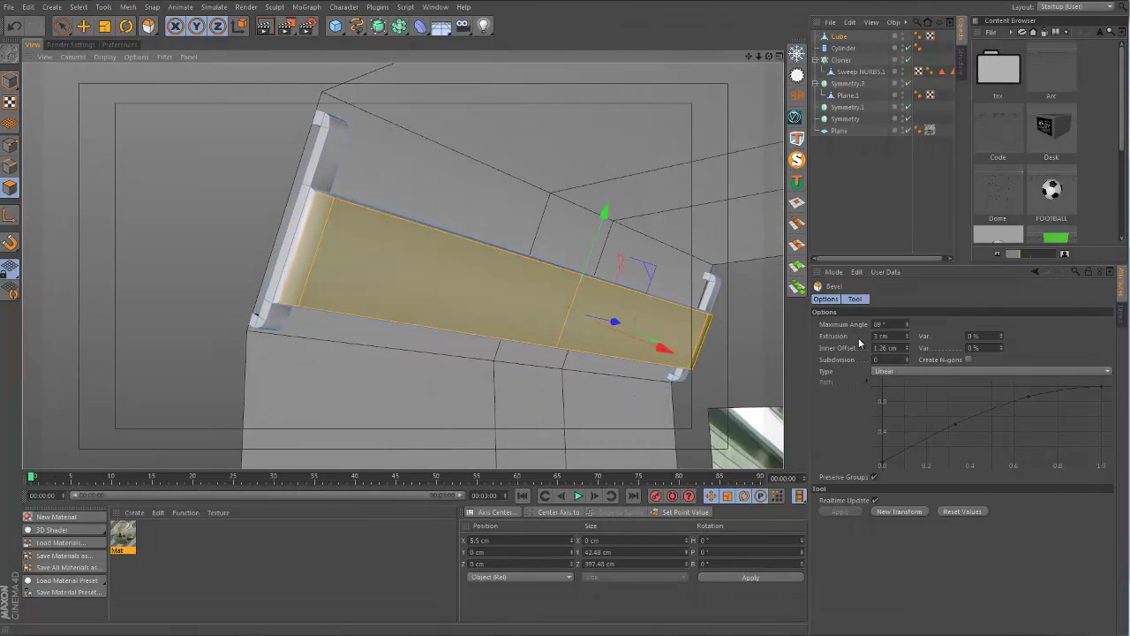
pyautogui.click(890, 347)
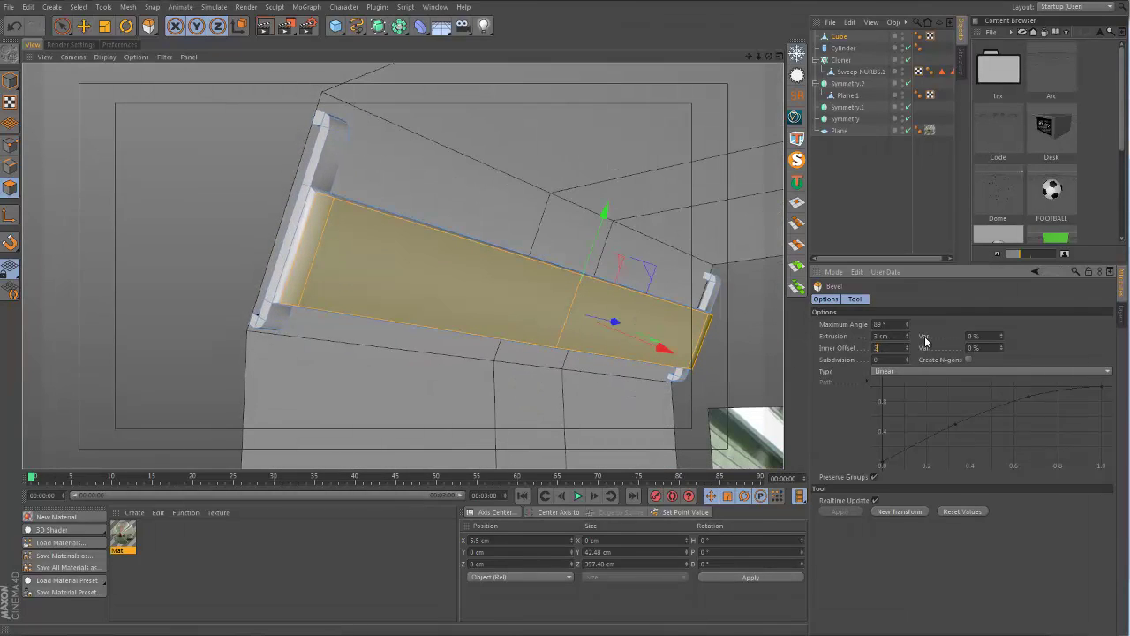
pyautogui.write('2')
pyautogui.press('Return')
# Inset the panel's selected front faces by about 2.1 cm with Extrude Inner.
pyautogui.keyDown('alt'); pyautogui.moveTo(341, 262); pyautogui.dragTo(346, 232); pyautogui.keyUp('alt')
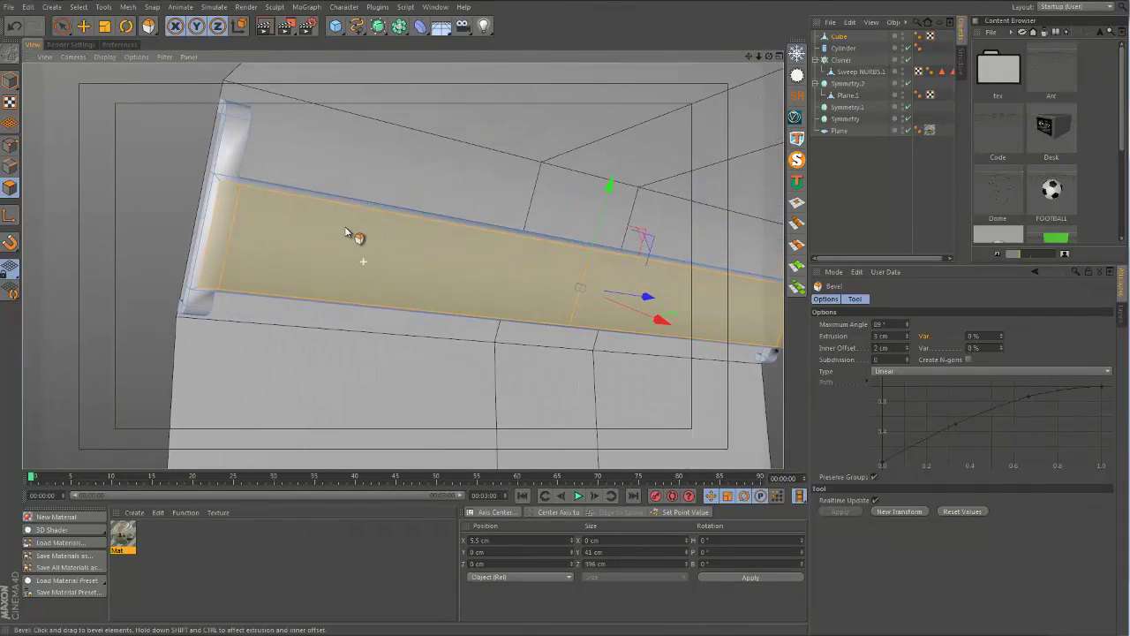
pyautogui.rightClick(346, 232)
pyautogui.click(406, 417)
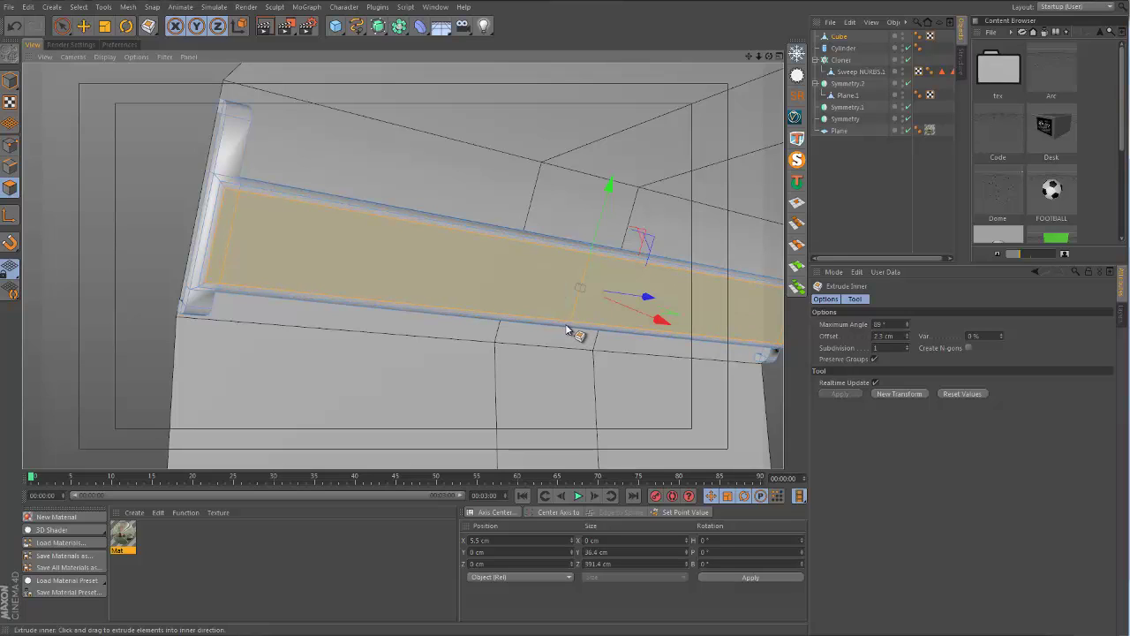
pyautogui.moveTo(566, 330); pyautogui.dragTo(285, 242)
# Bevel the inset front faces inward with -3 cm extrusion and 2 cm inner offset.
pyautogui.rightClick(285, 242)
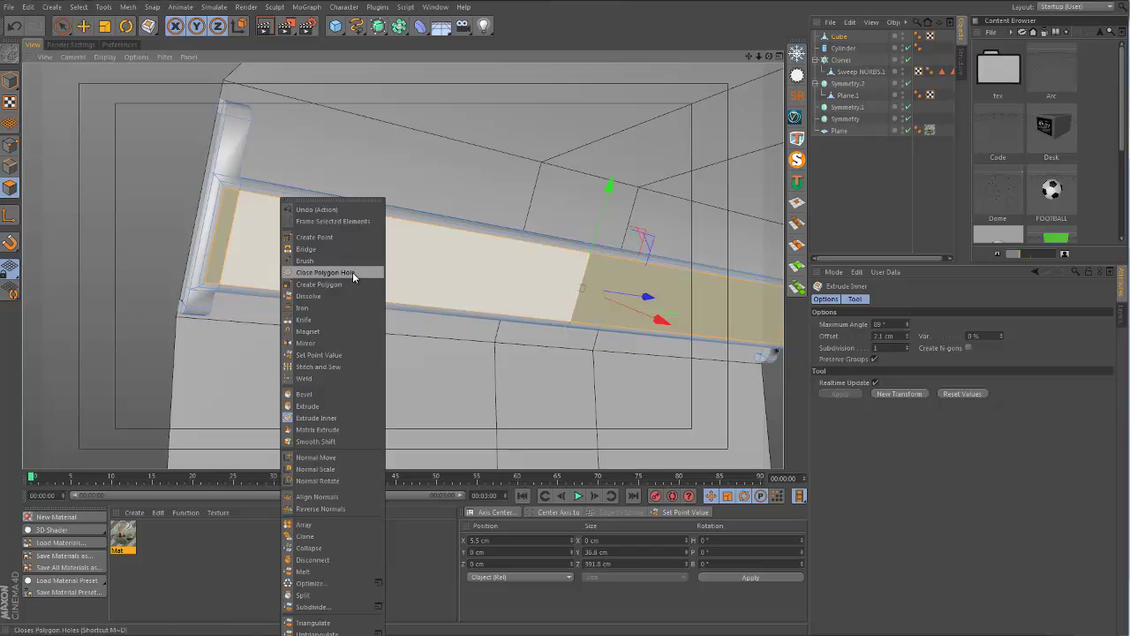
pyautogui.click(322, 394)
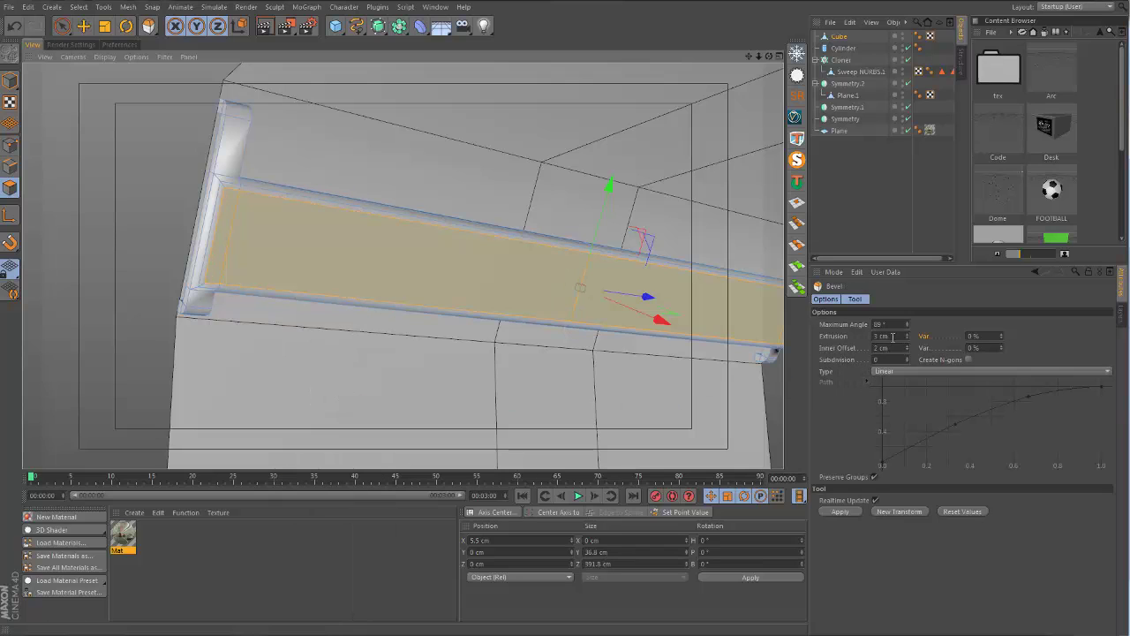
pyautogui.doubleClick(882, 348)
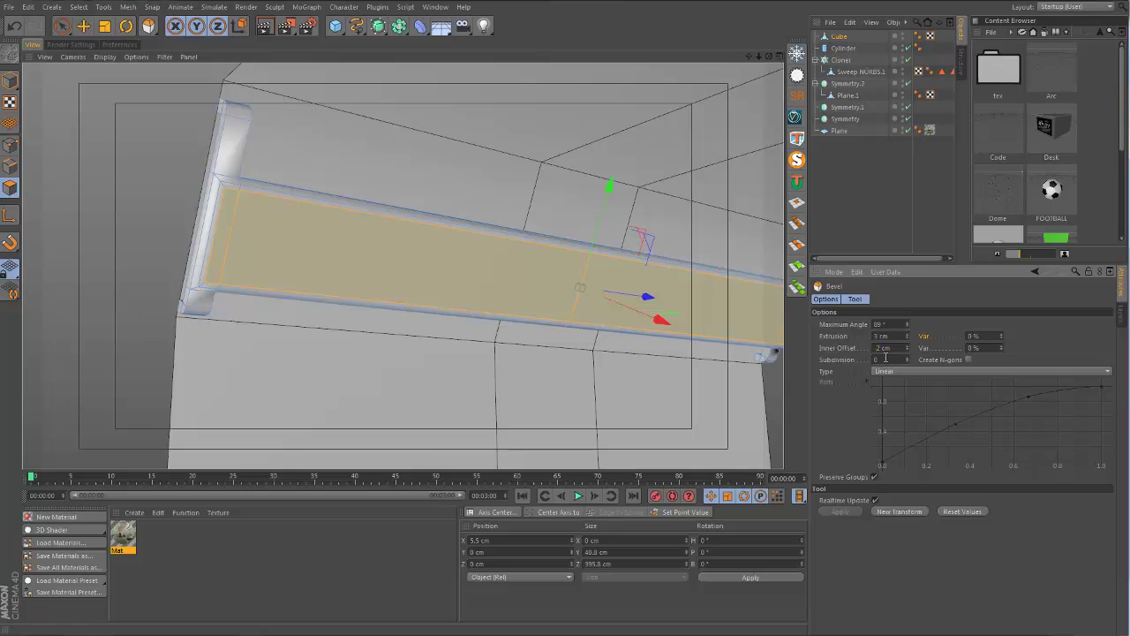
pyautogui.press('Return')
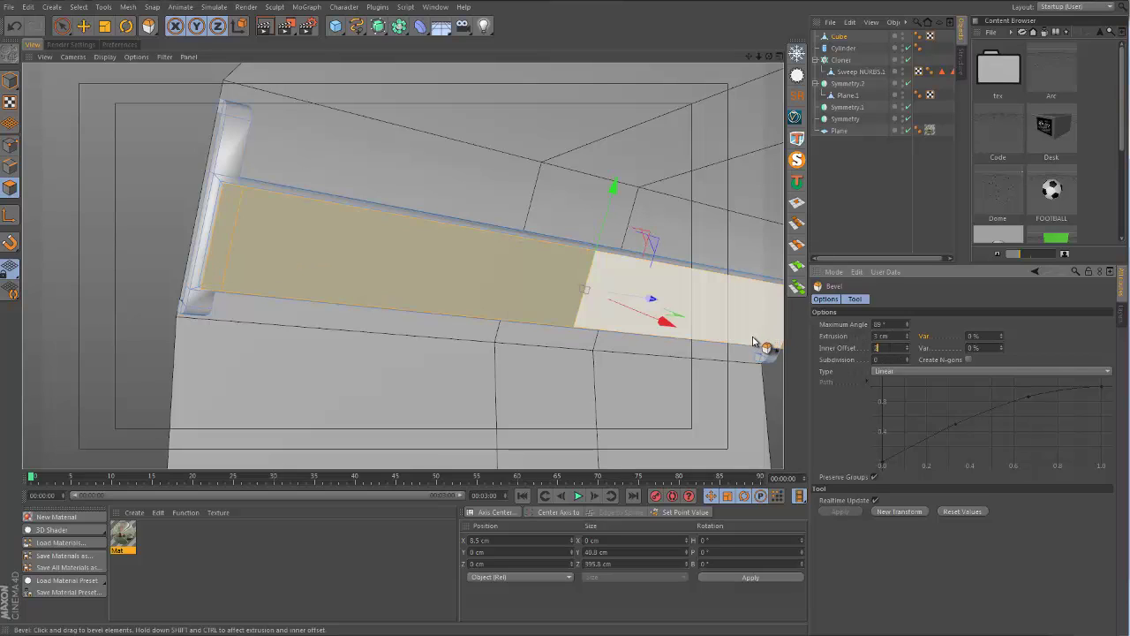
pyautogui.hotkey('ctrl', 'z')
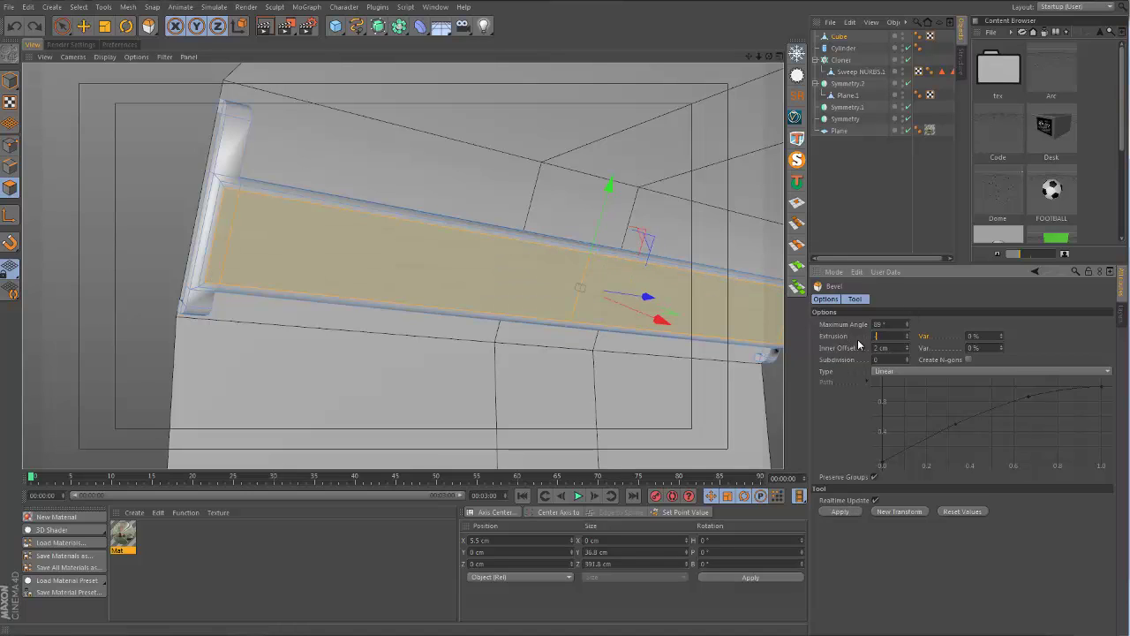
pyautogui.press('Return')
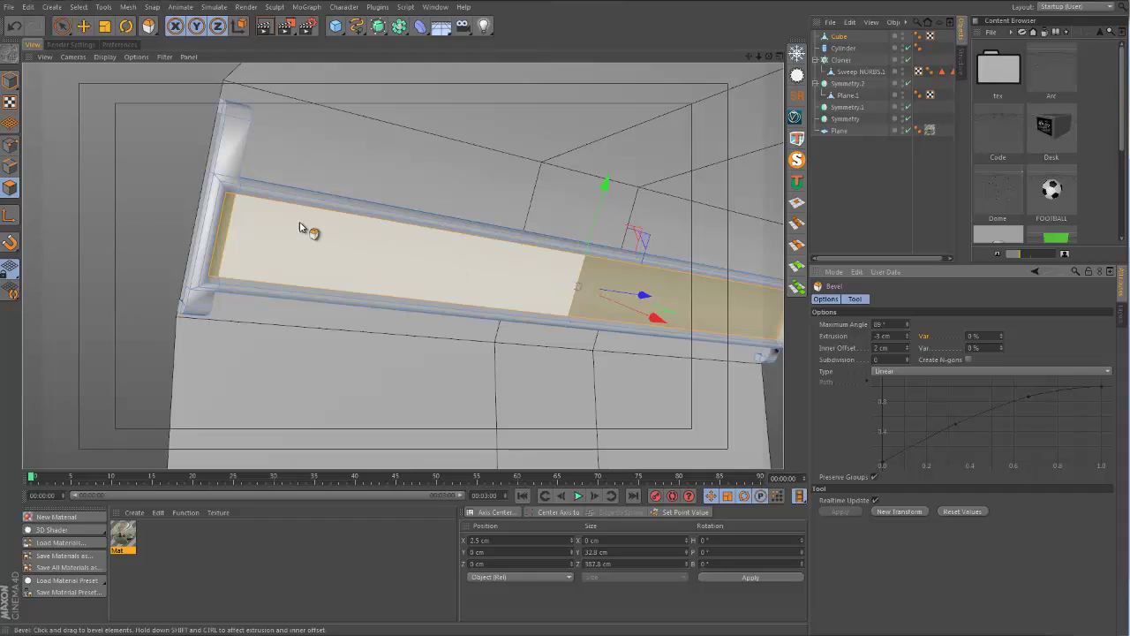
# Bevel the recessed faces again, outward with 5 cm extrusion and 2 cm inner offset.
pyautogui.keyDown('alt'); pyautogui.moveTo(246, 219); pyautogui.dragTo(301, 251); pyautogui.keyUp('alt')
pyautogui.rightClick(283, 263)
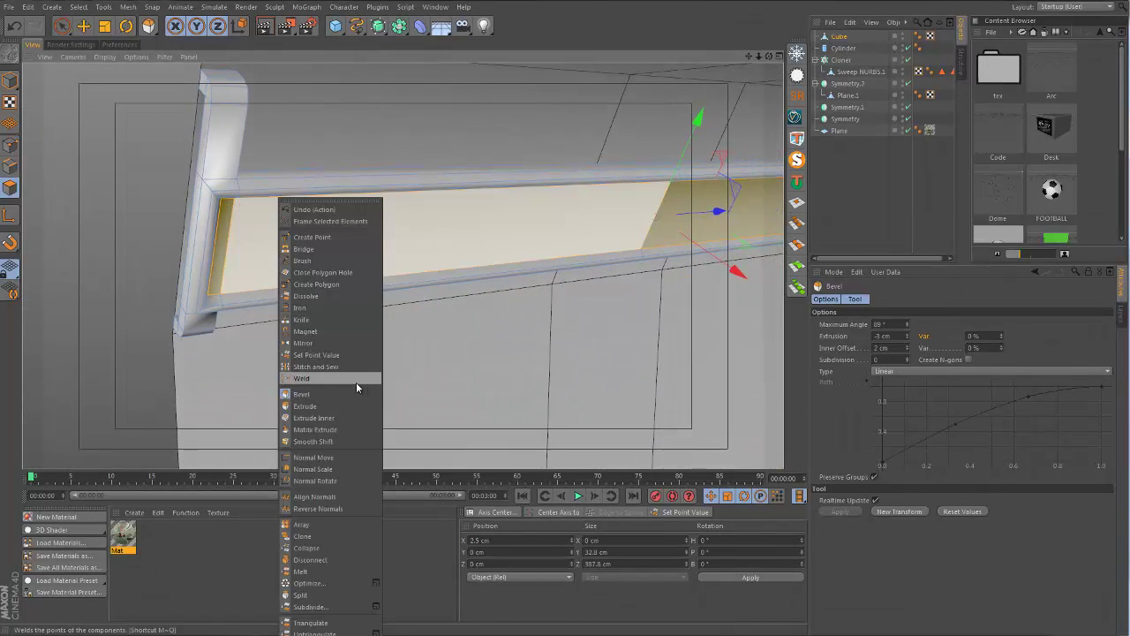
pyautogui.click(332, 394)
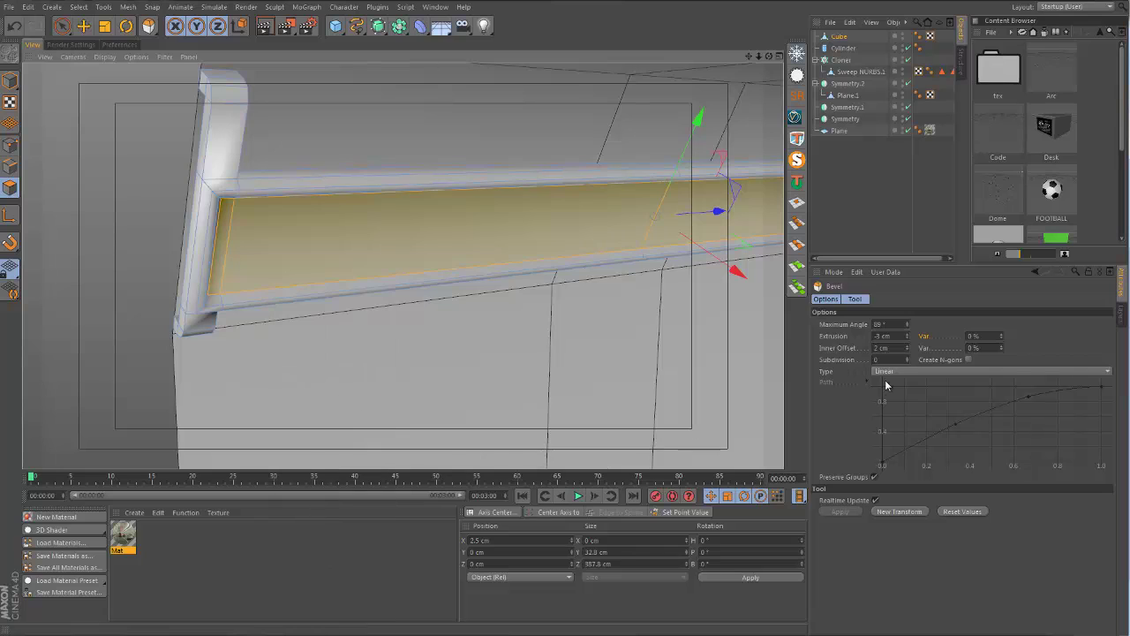
pyautogui.click(901, 510)
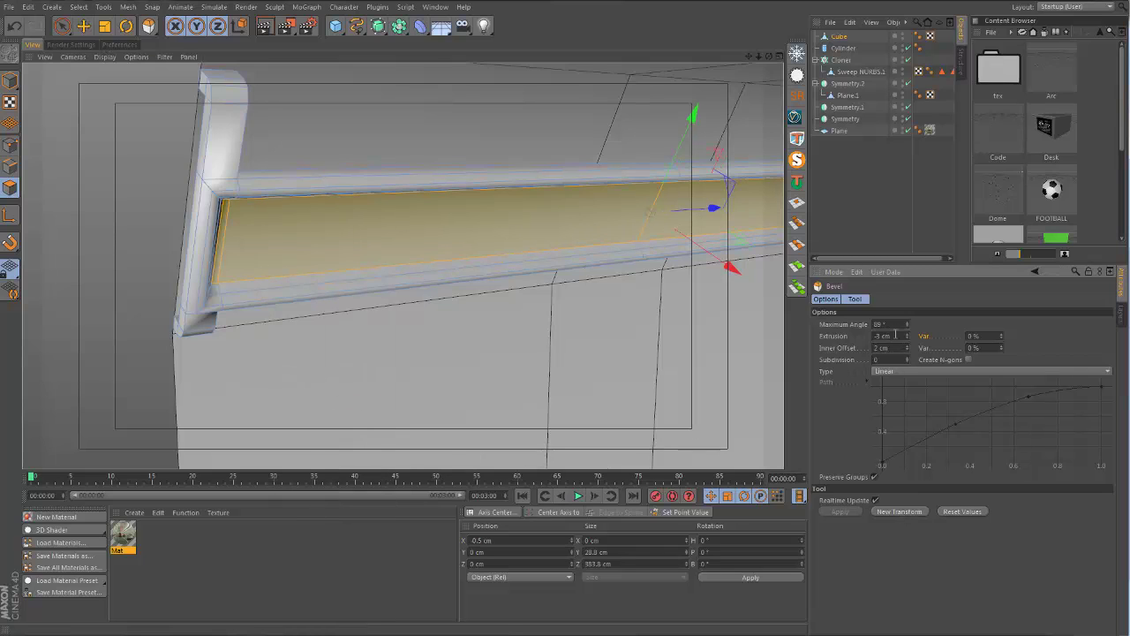
pyautogui.press('Return')
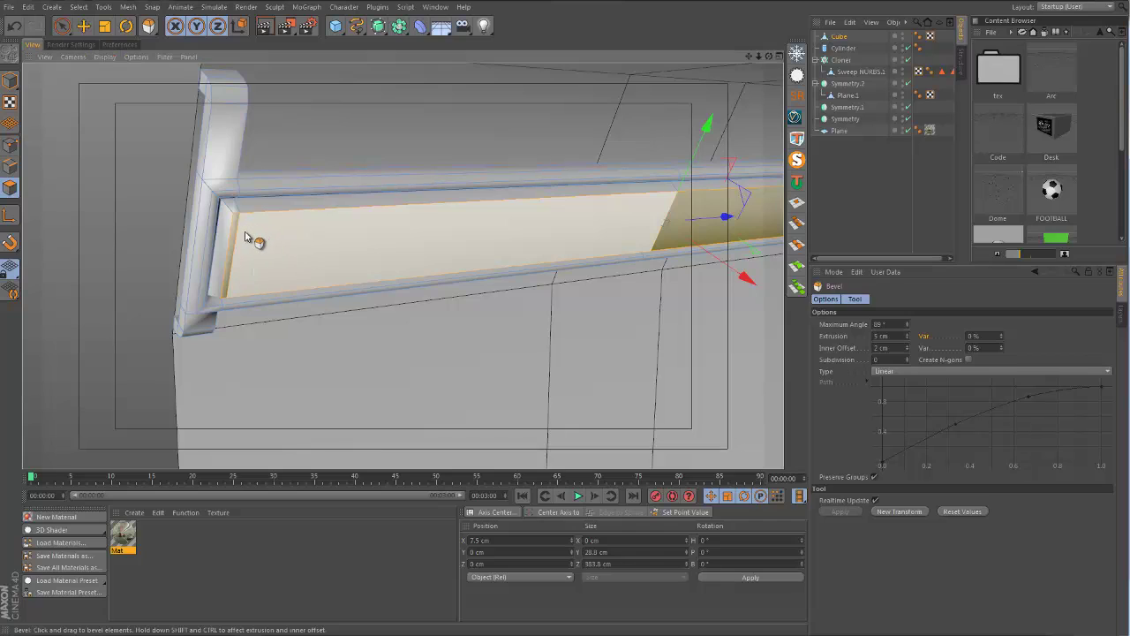
# Grow the selection to include the sloped side faces around the raised light surface.
pyautogui.keyDown('alt'); pyautogui.moveTo(254, 231); pyautogui.dragTo(320, 207); pyautogui.keyUp('alt')
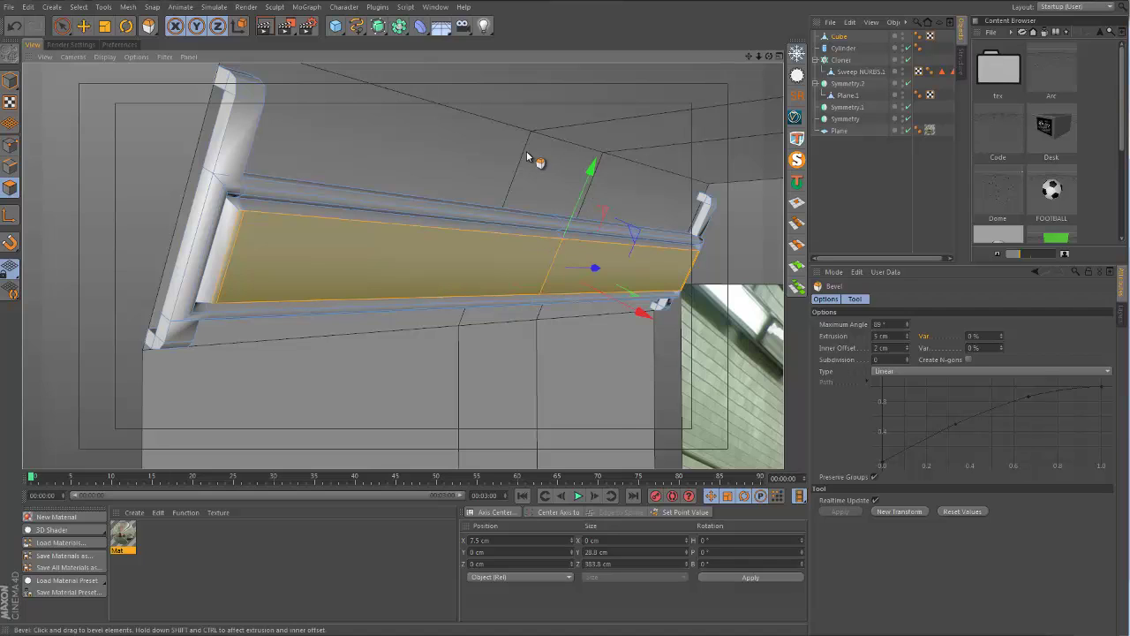
pyautogui.press('u')
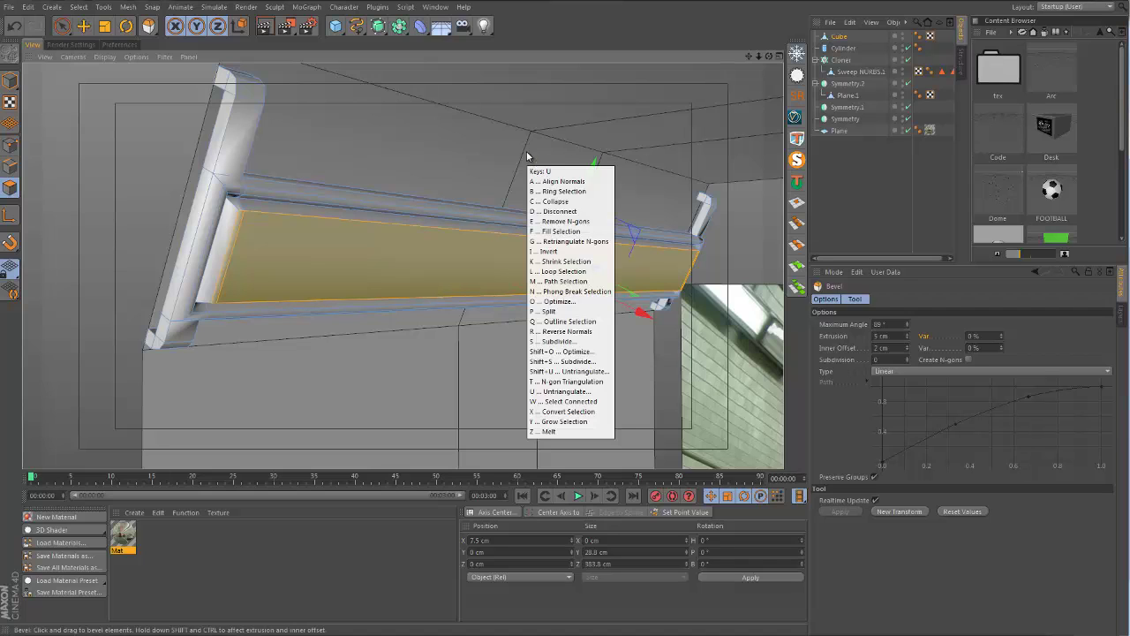
pyautogui.press('y')
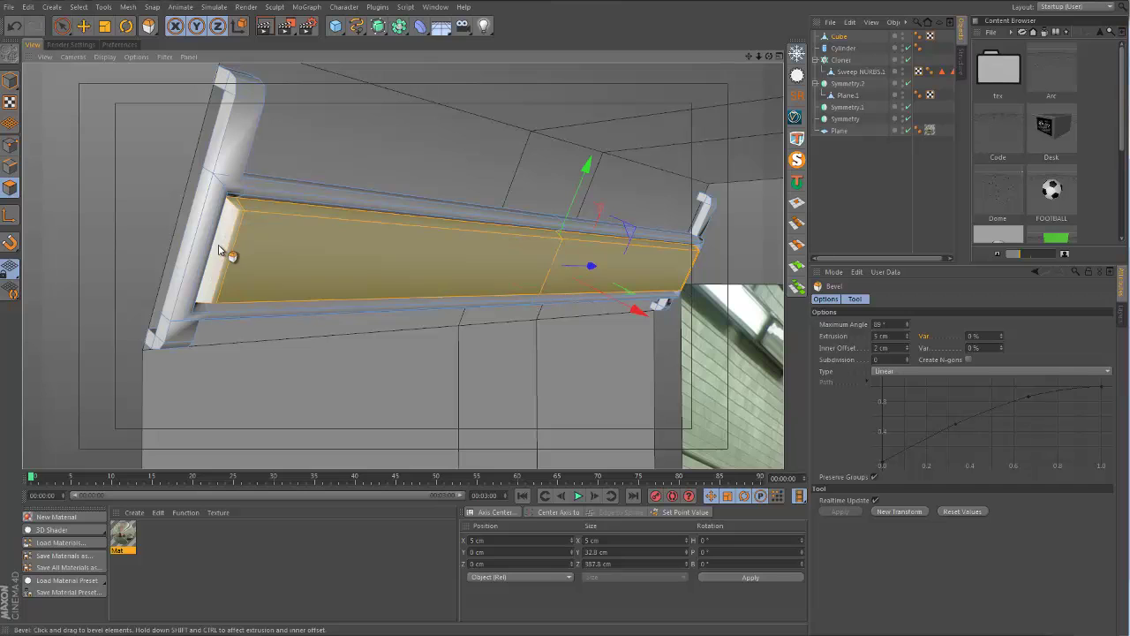
pyautogui.scroll(3, 223, 248)
pyautogui.keyDown('alt'); pyautogui.moveTo(257, 230); pyautogui.dragTo(220, 230); pyautogui.keyUp('alt')
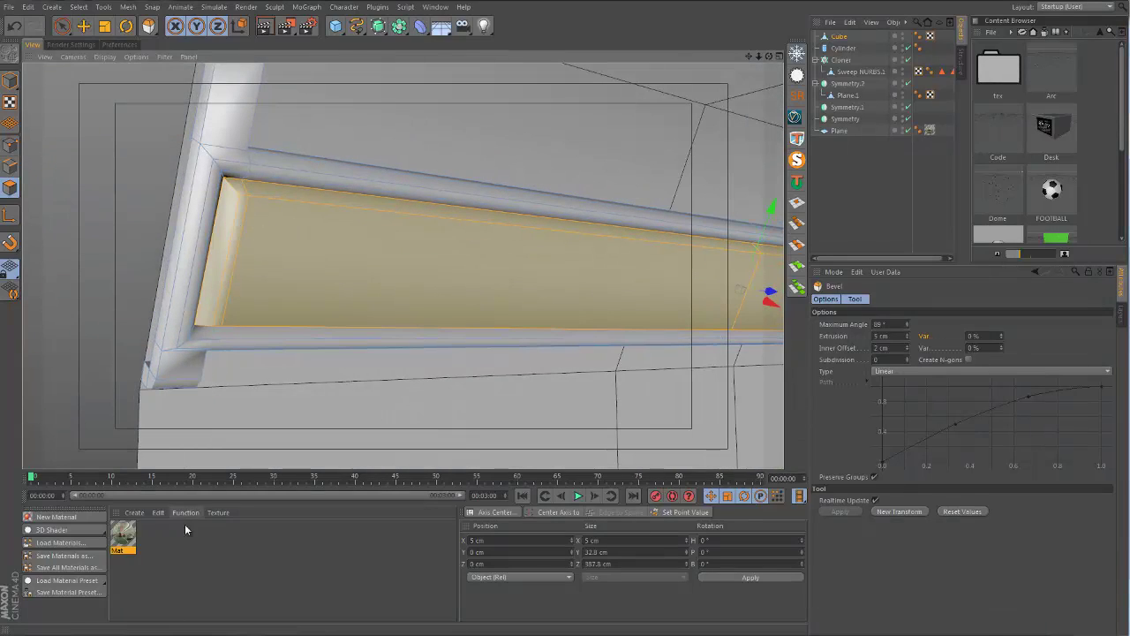
# Create a new material with Luminance enabled and assign it to the selected light surface faces.
pyautogui.doubleClick(176, 552)
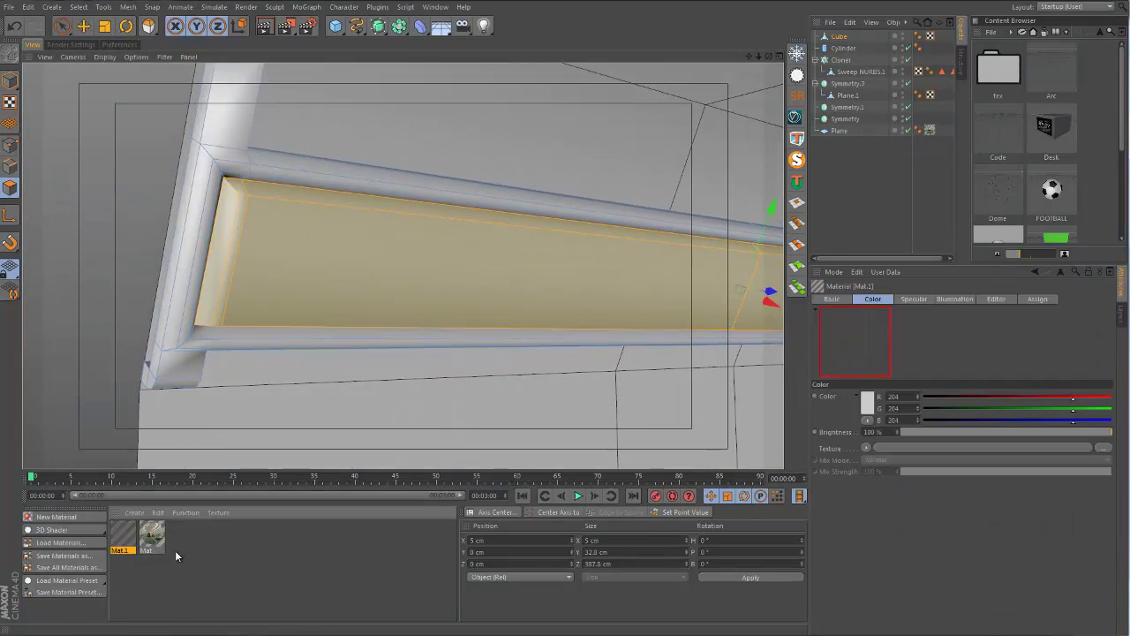
pyautogui.doubleClick(123, 533)
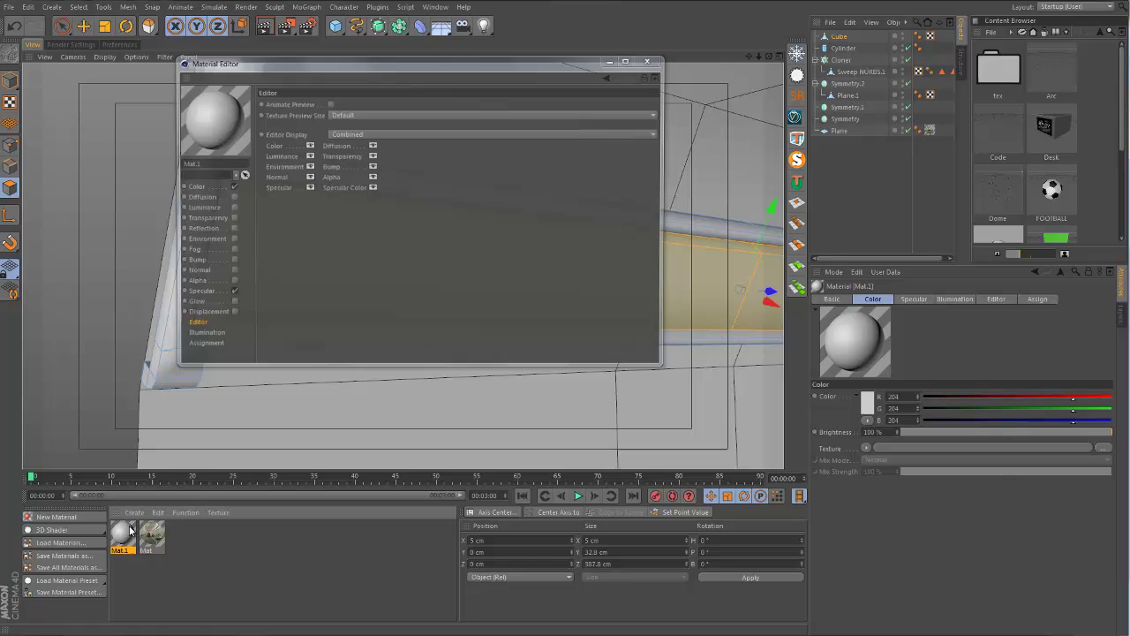
pyautogui.click(229, 207)
pyautogui.click(651, 61)
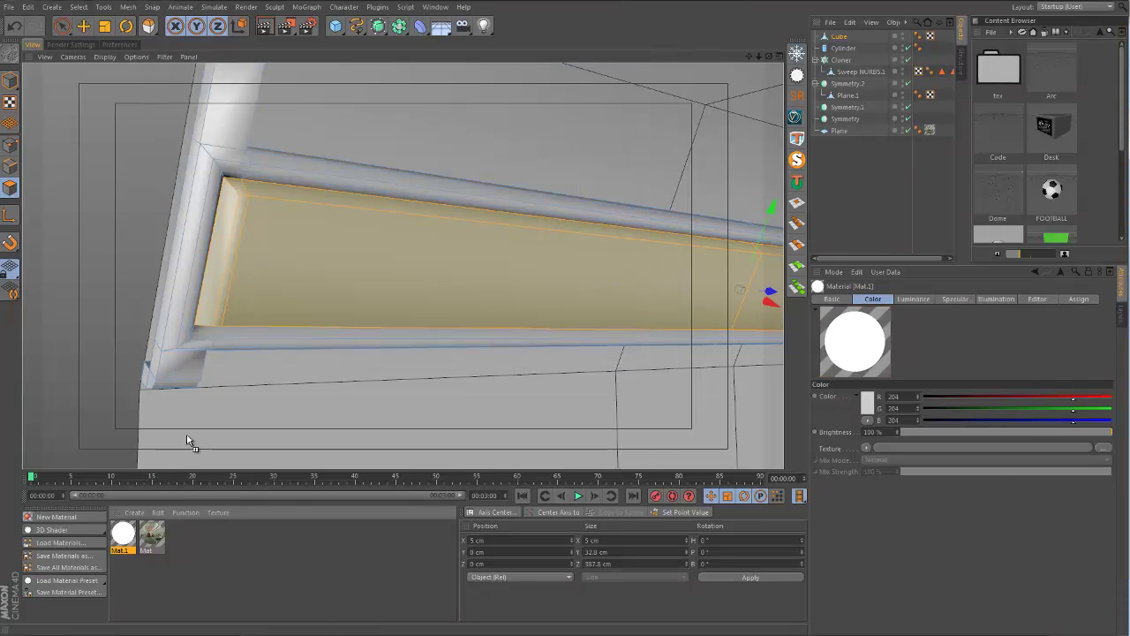
pyautogui.moveTo(243, 276); pyautogui.dragTo(254, 308)
pyautogui.click(858, 222)
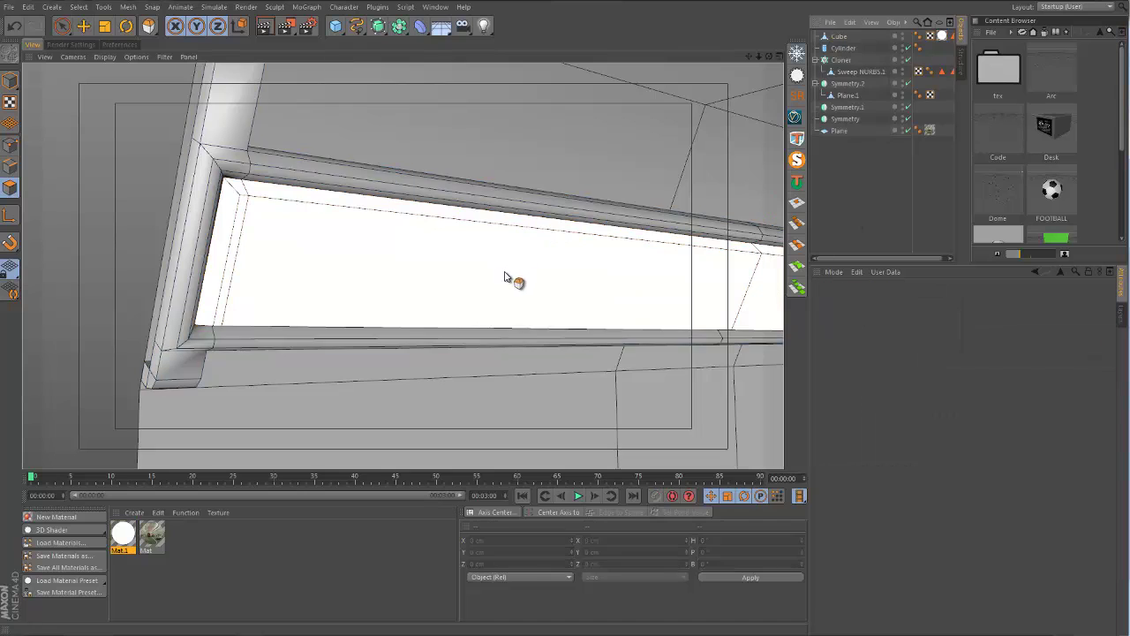
# Select the light panel and inspect it in isolation and against the tunnel wall and reference photo.
pyautogui.moveTo(504, 283)
pyautogui.keyDown('alt'); pyautogui.mouseDown()
pyautogui.moveTo(386, 295)
pyautogui.moveTo(547, 275)
pyautogui.moveTo(714, 229)
pyautogui.mouseUp(); pyautogui.keyUp('alt')
pyautogui.click(838, 55)
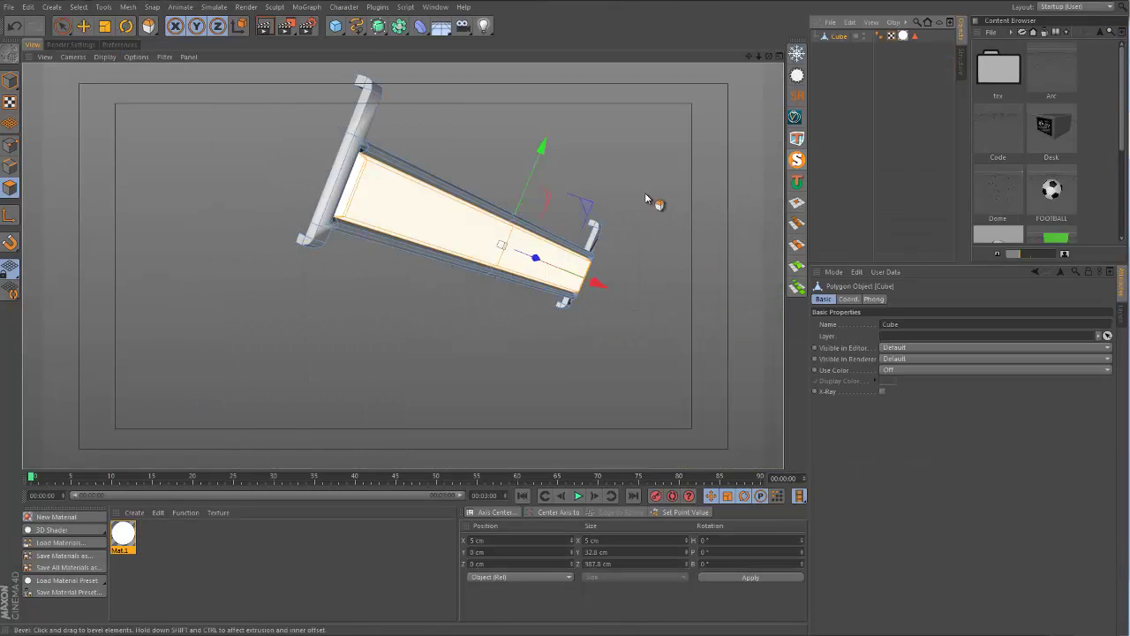
pyautogui.keyDown('alt'); pyautogui.moveTo(645, 197); pyautogui.dragTo(715, 96); pyautogui.keyUp('alt')
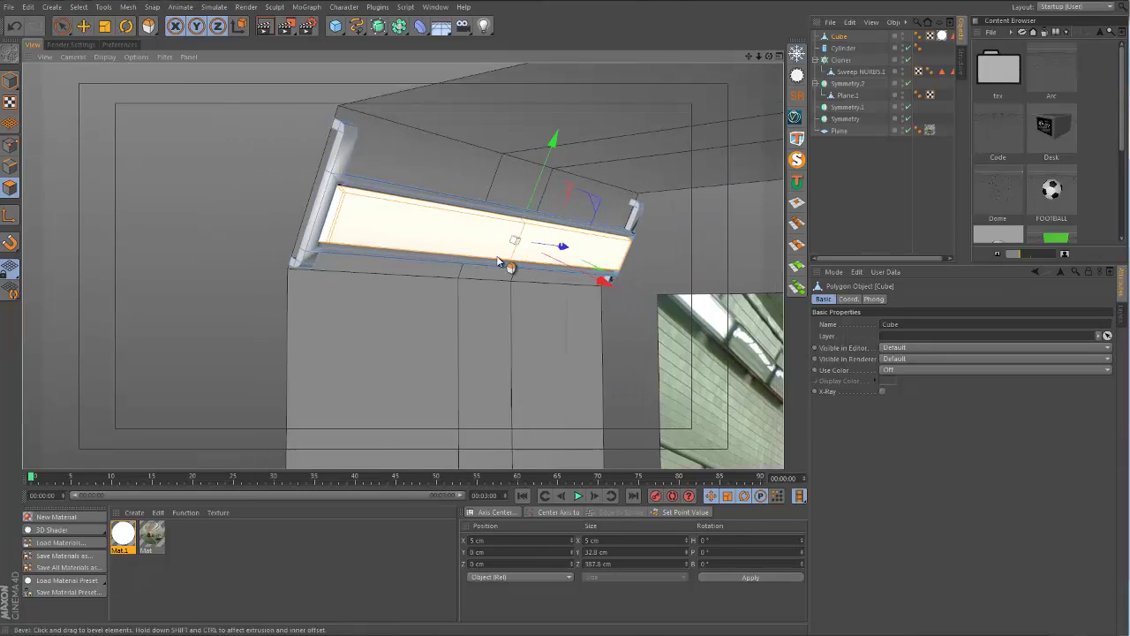
pyautogui.keyDown('alt'); pyautogui.moveTo(532, 310); pyautogui.dragTo(479, 282); pyautogui.keyUp('alt')
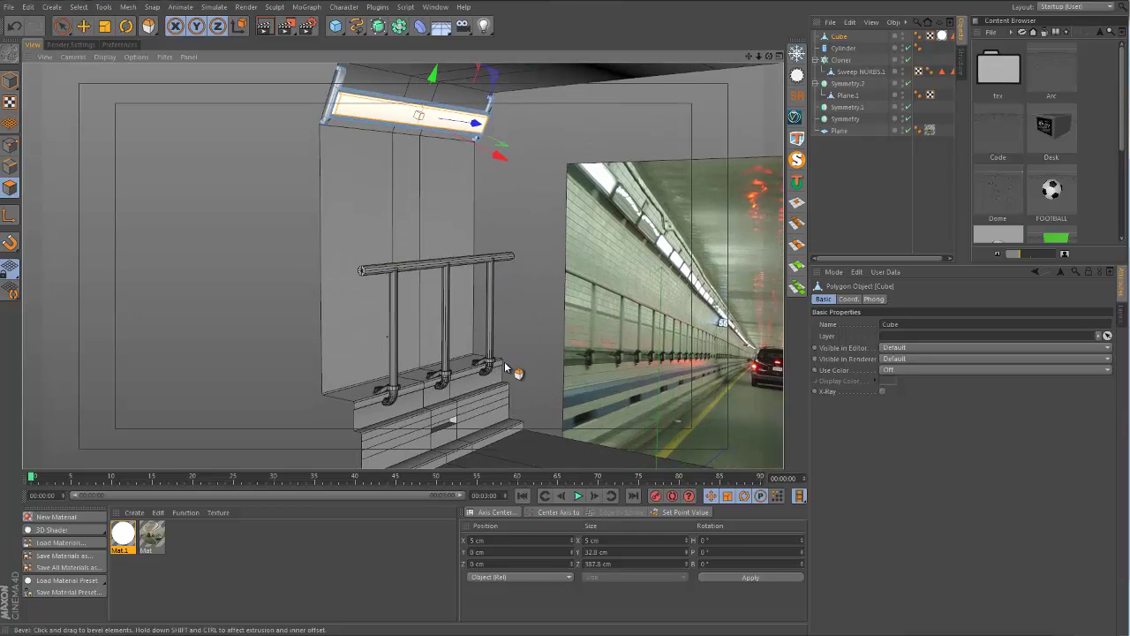
pyautogui.keyDown('alt'); pyautogui.moveTo(436, 134); pyautogui.dragTo(438, 236, button='middle'); pyautogui.keyUp('alt')
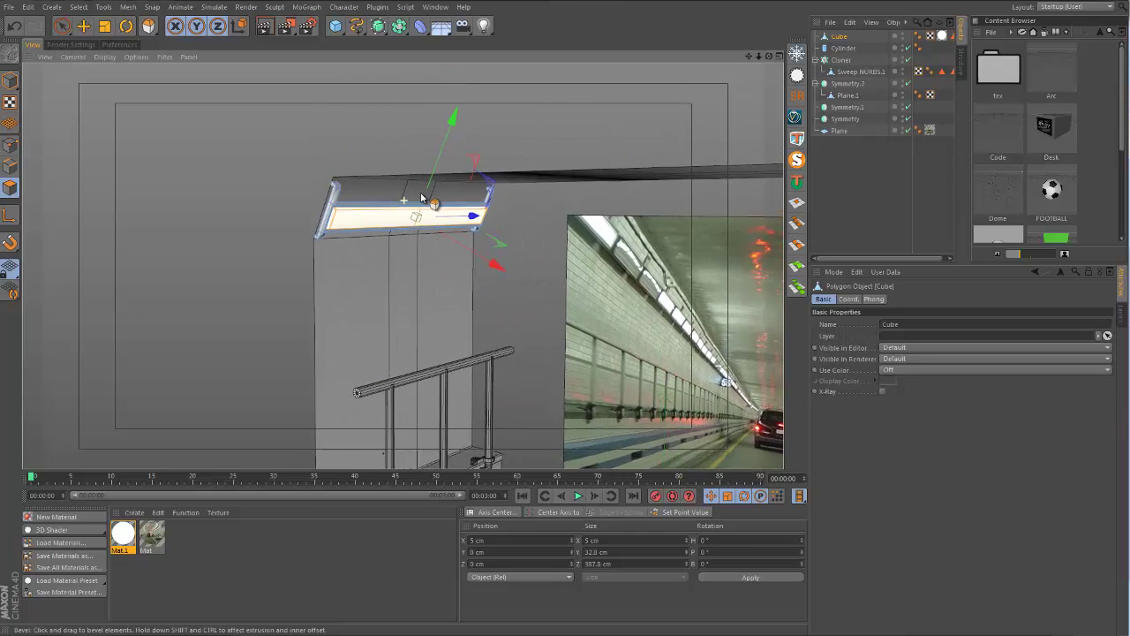
# Switch from face editing back to whole-object editing and add a cylinder primitive to the tunnel scene.
pyautogui.keyDown('alt'); pyautogui.moveTo(426, 196); pyautogui.dragTo(575, 226, button='right'); pyautogui.keyUp('alt')
pyautogui.keyDown('alt'); pyautogui.moveTo(575, 226); pyautogui.dragTo(589, 264); pyautogui.keyUp('alt')
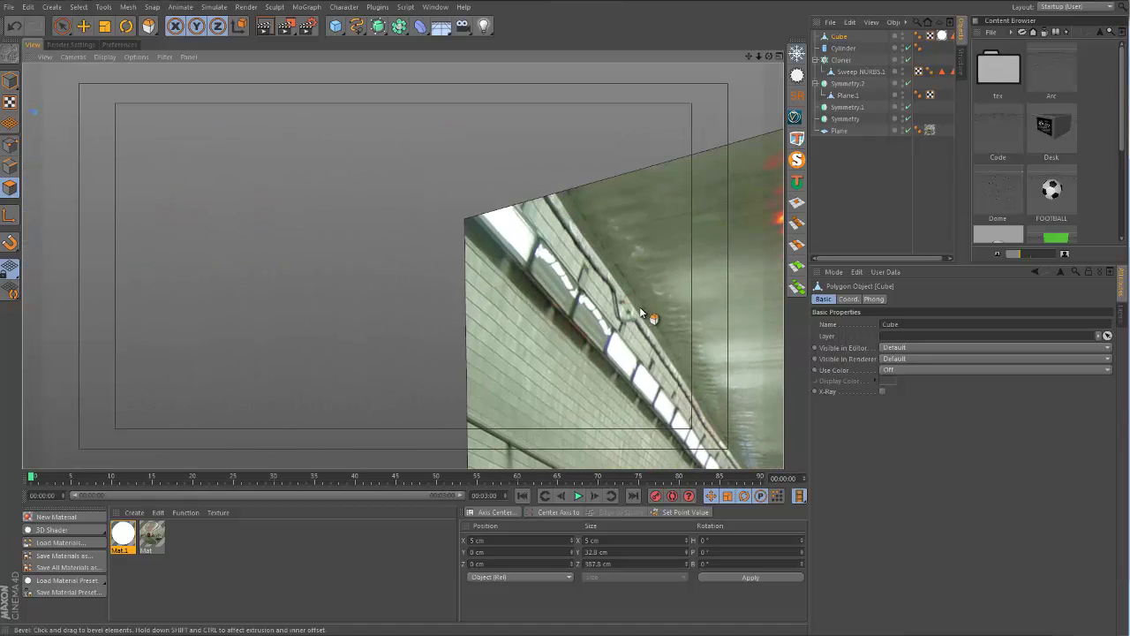
pyautogui.keyDown('alt'); pyautogui.moveTo(641, 312); pyautogui.dragTo(455, 306); pyautogui.keyUp('alt')
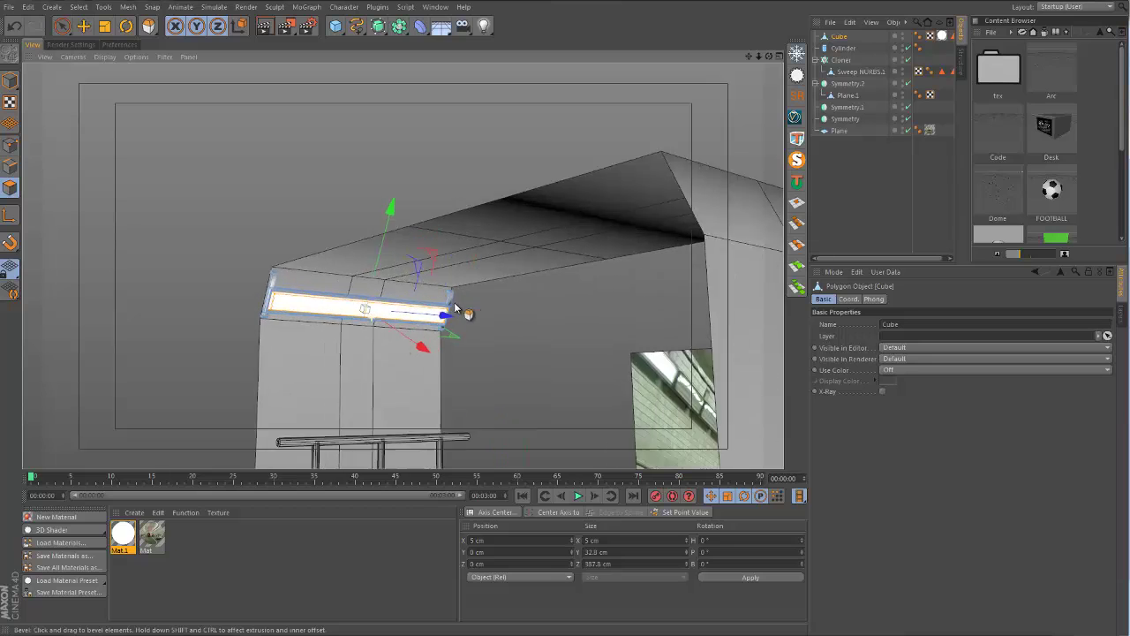
pyautogui.keyDown('alt'); pyautogui.moveTo(455, 307); pyautogui.dragTo(549, 288, button='right'); pyautogui.keyUp('alt')
pyautogui.keyDown('alt'); pyautogui.moveTo(389, 292); pyautogui.dragTo(464, 352, button='middle'); pyautogui.keyUp('alt')
pyautogui.keyDown('alt'); pyautogui.moveTo(436, 357); pyautogui.dragTo(469, 347, button='right'); pyautogui.keyUp('alt')
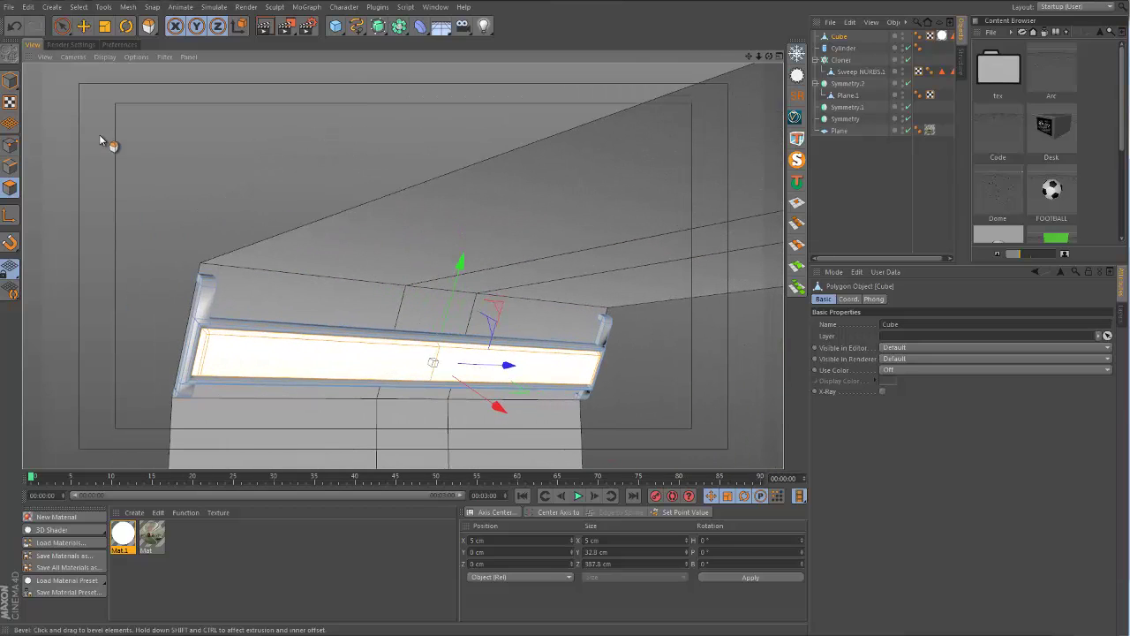
pyautogui.click(9, 81)
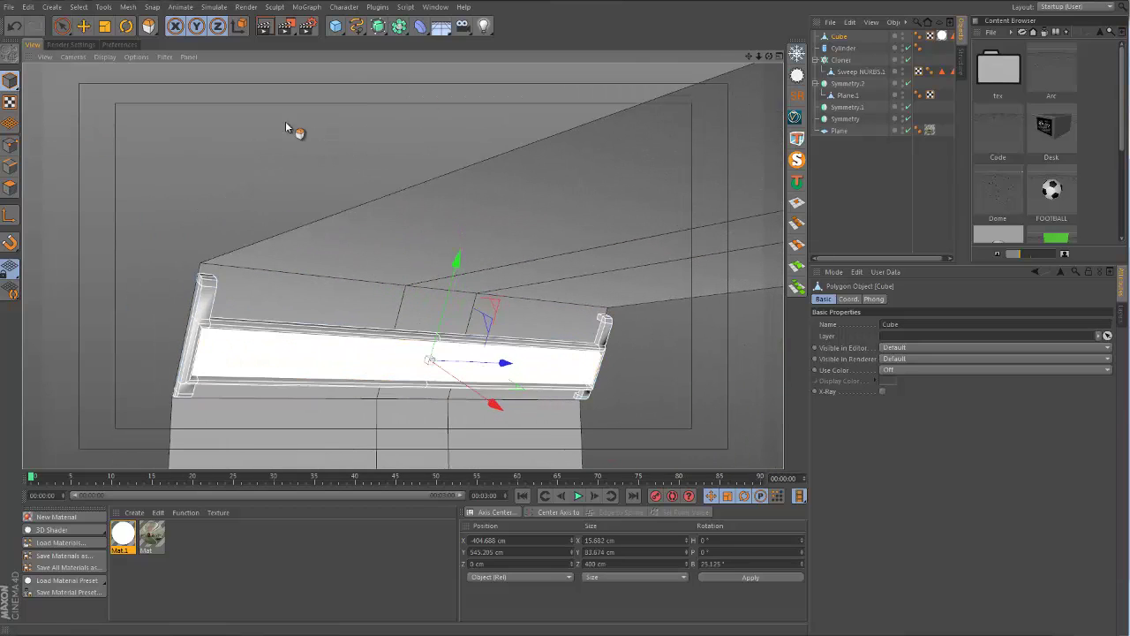
pyautogui.click(338, 27)
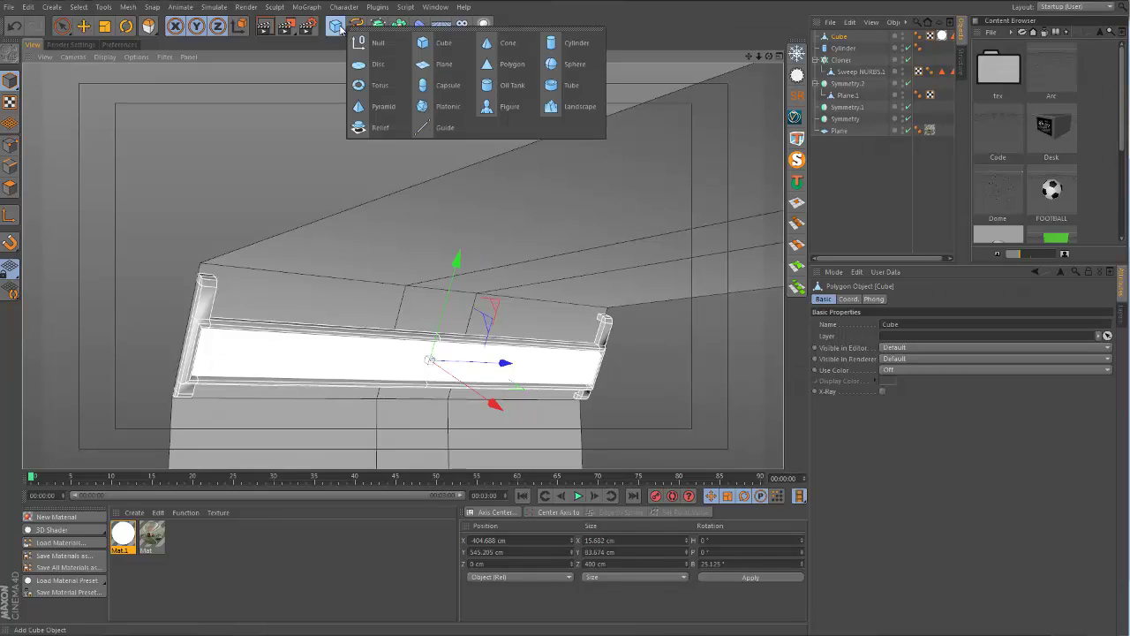
pyautogui.click(554, 46)
pyautogui.keyDown('alt'); pyautogui.moveTo(440, 301); pyautogui.dragTo(341, 170); pyautogui.keyUp('alt')
pyautogui.keyDown('alt'); pyautogui.moveTo(342, 171); pyautogui.dragTo(340, 209, button='middle'); pyautogui.keyUp('alt')
pyautogui.scroll(-3, 340, 209)
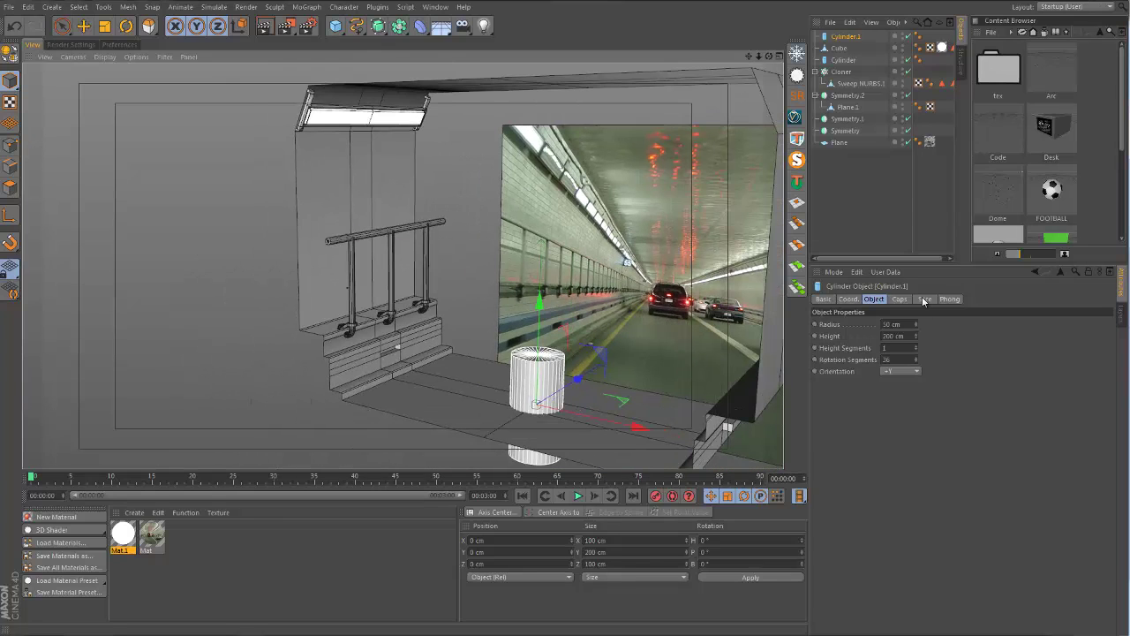
# Set the cylinder to 8 rotation segments, a 3 cm radius and an orientation along +Z.
pyautogui.click(904, 359)
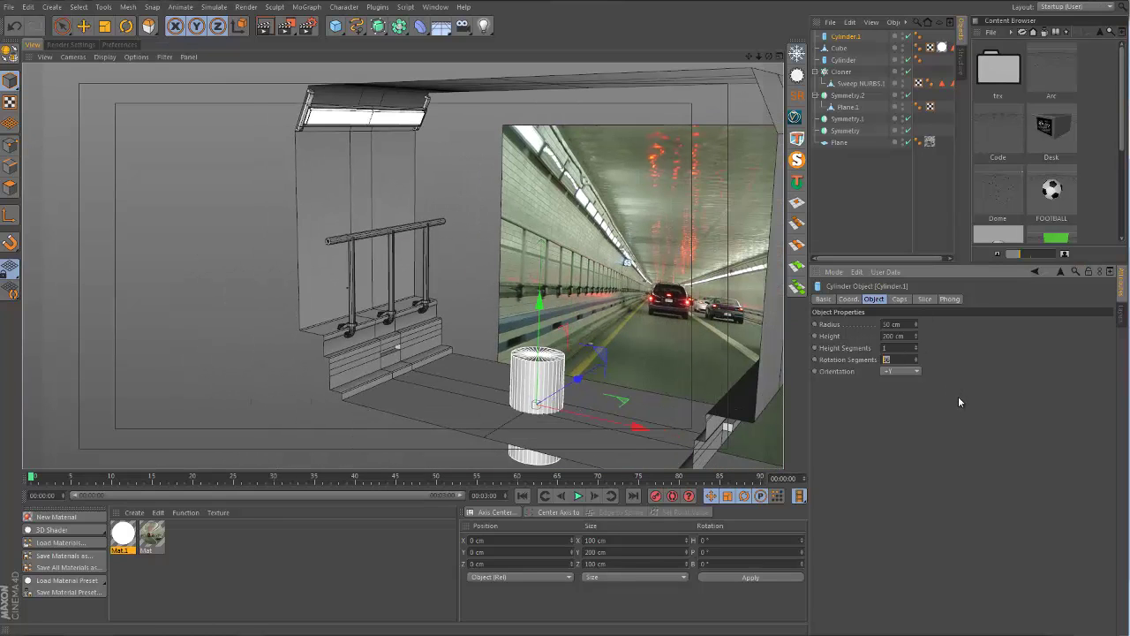
pyautogui.write('8')
pyautogui.press('Return')
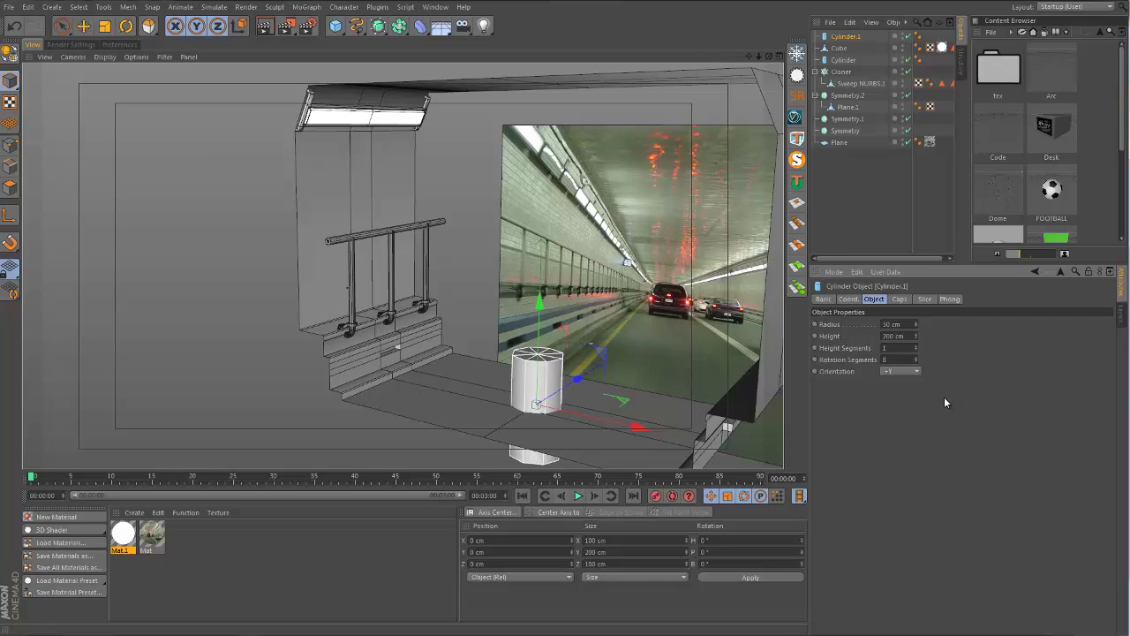
pyautogui.click(909, 325)
pyautogui.write('4')
pyautogui.press('Return')
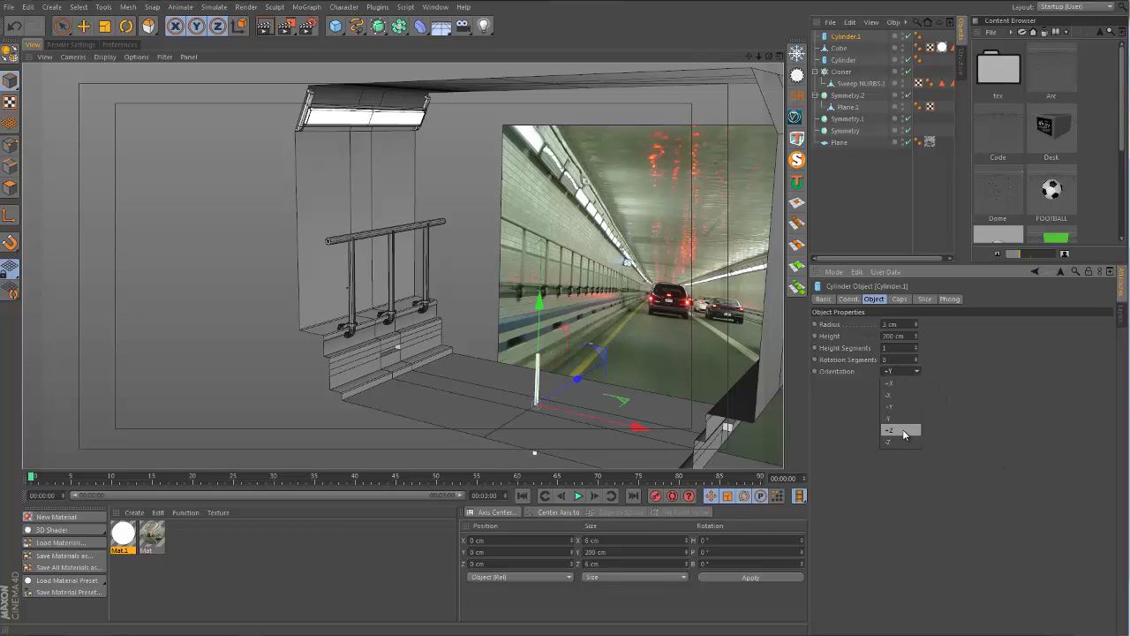
# Move the cylinder up to the wall above the light panel, at about X -395.6 cm and Y 582.3 cm.
pyautogui.press('9')
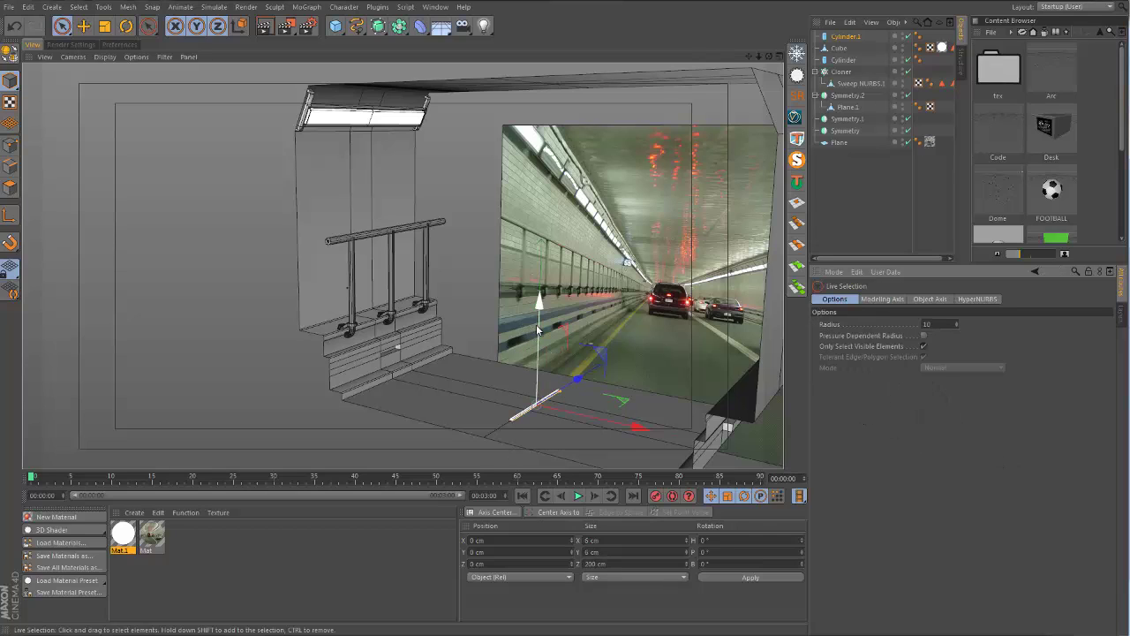
pyautogui.moveTo(537, 329); pyautogui.dragTo(560, 106)
pyautogui.moveTo(649, 205); pyautogui.dragTo(421, 201)
pyautogui.keyDown('alt'); pyautogui.moveTo(362, 208); pyautogui.dragTo(491, 184, button='right'); pyautogui.keyUp('alt')
pyautogui.keyDown('alt'); pyautogui.moveTo(455, 247); pyautogui.dragTo(546, 256); pyautogui.keyUp('alt')
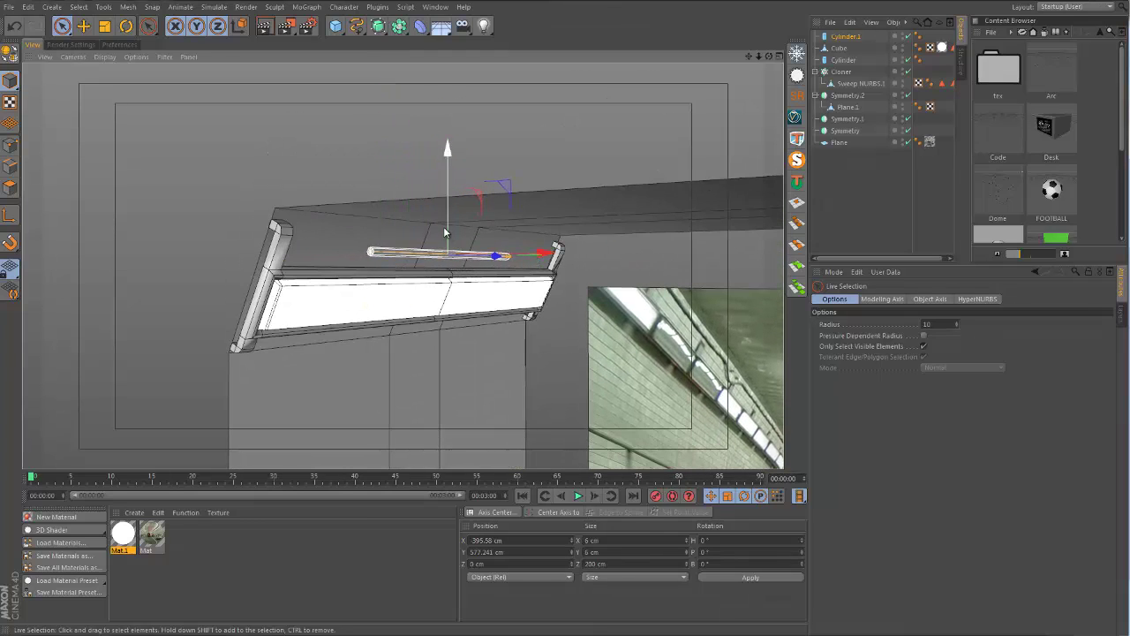
pyautogui.moveTo(445, 224); pyautogui.dragTo(444, 215)
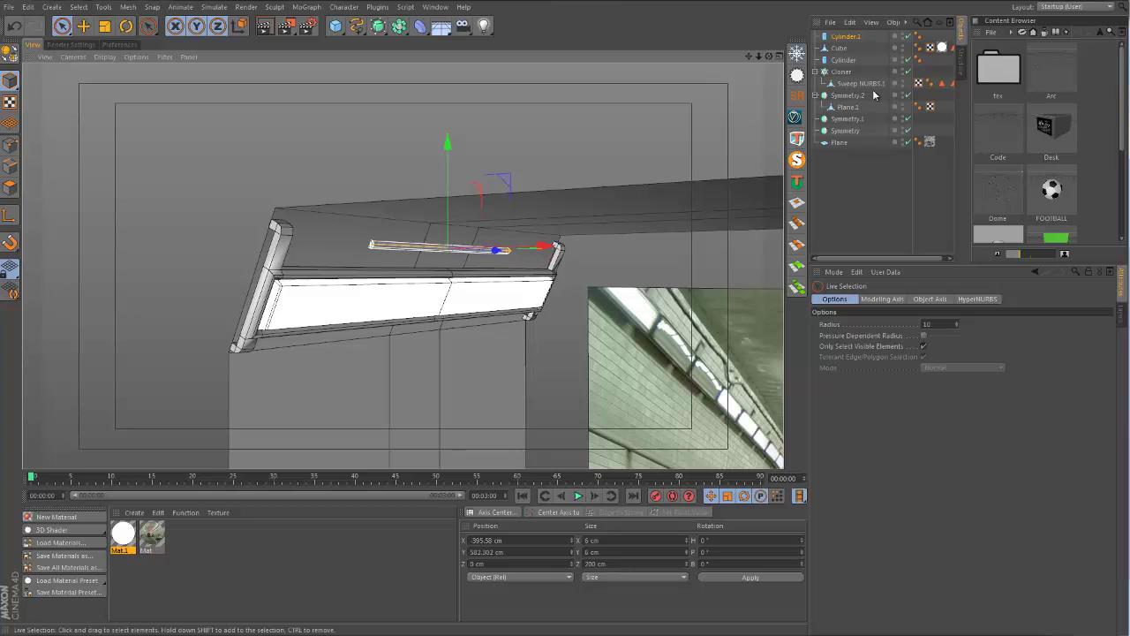
# Resize the rod to 2 cm radius and 400 cm height, and shift it to about X -392.9 cm, Y 583.5 cm between the end brackets.
pyautogui.click(843, 38)
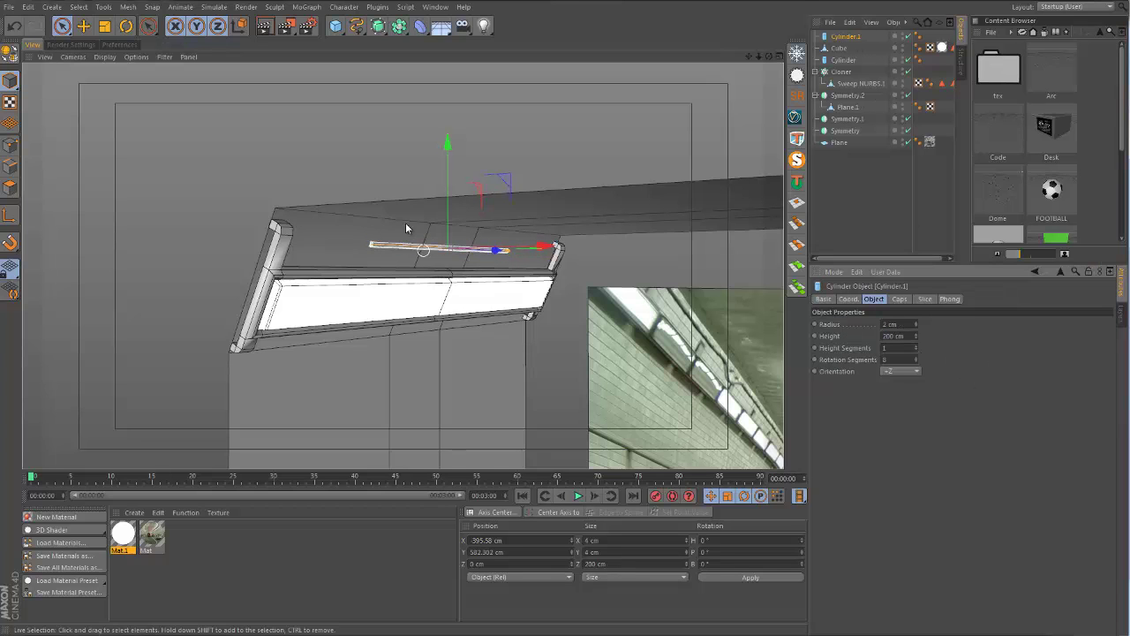
pyautogui.keyDown('alt'); pyautogui.moveTo(406, 222); pyautogui.dragTo(455, 190); pyautogui.keyUp('alt')
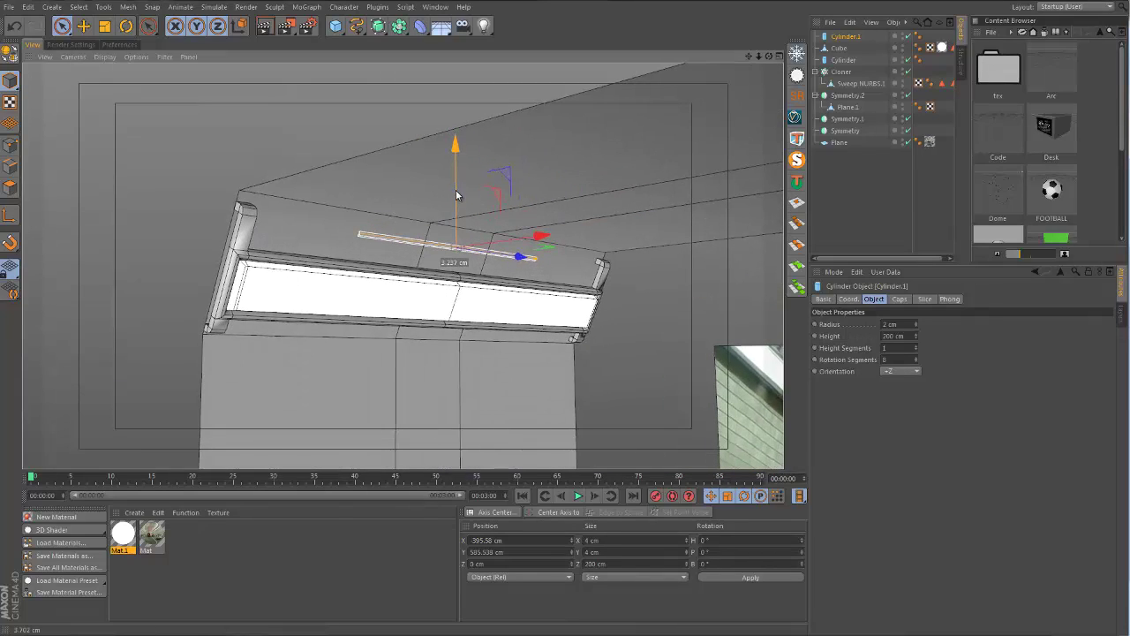
pyautogui.keyDown('alt'); pyautogui.moveTo(435, 230); pyautogui.dragTo(592, 277); pyautogui.keyUp('alt')
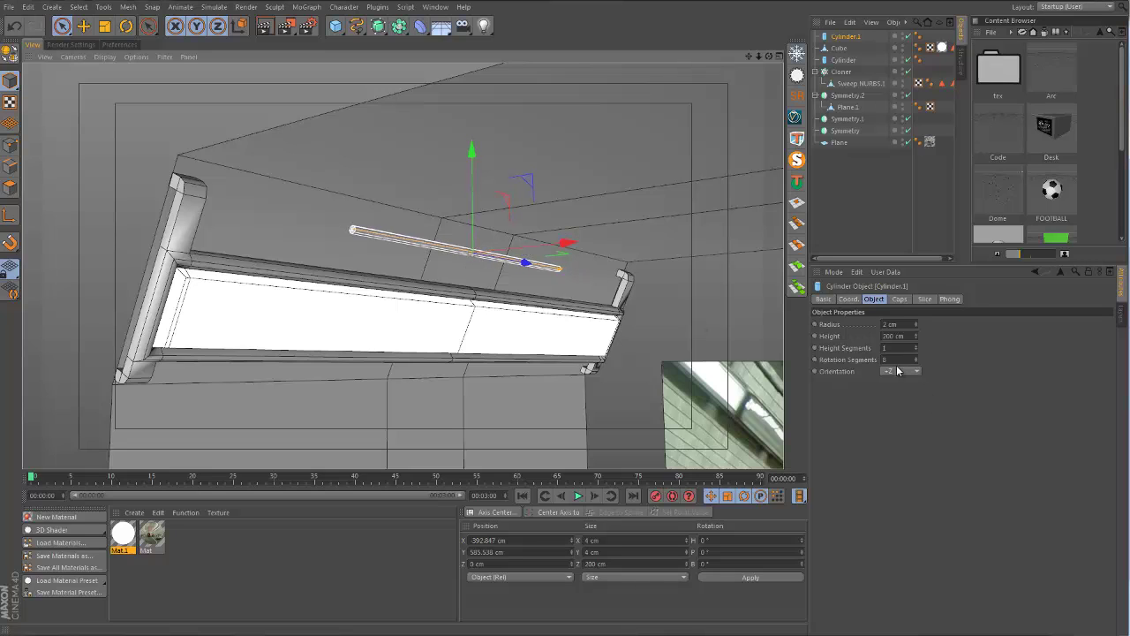
pyautogui.click(907, 336)
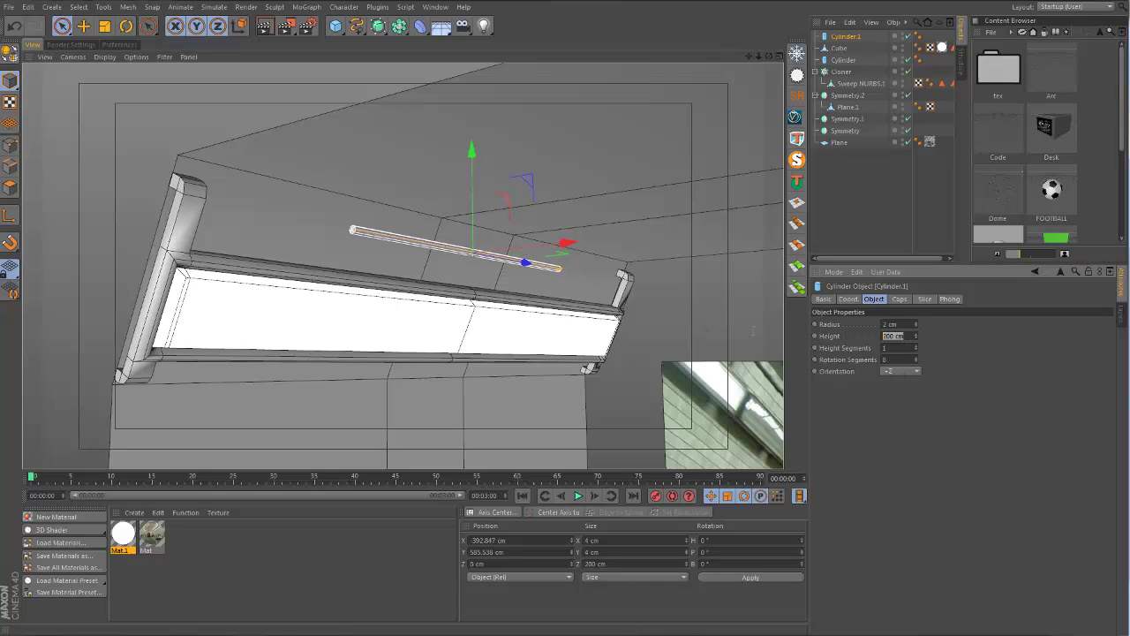
pyautogui.write('400')
pyautogui.press('Return')
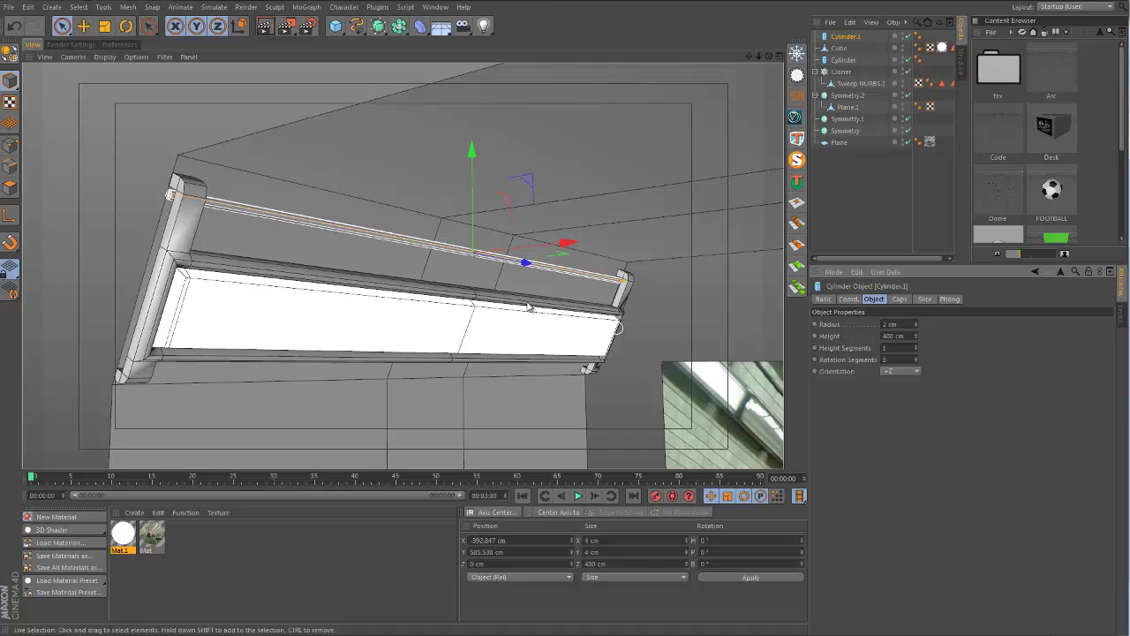
pyautogui.moveTo(472, 181); pyautogui.dragTo(450, 269)
# Convert the rod to an editable polygon object, select all its faces and loop-cut a short band near one end bracket.
pyautogui.click(839, 39)
pyautogui.press('c')
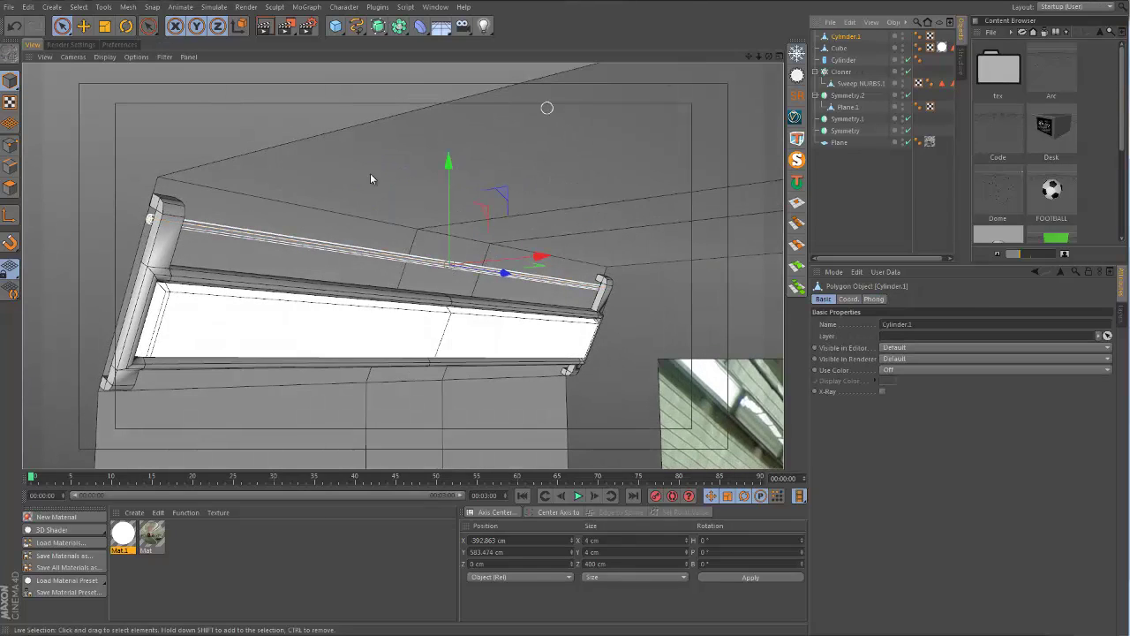
pyautogui.click(10, 187)
pyautogui.hotkey('ctrl', 'a')
pyautogui.scroll(5, 247, 219)
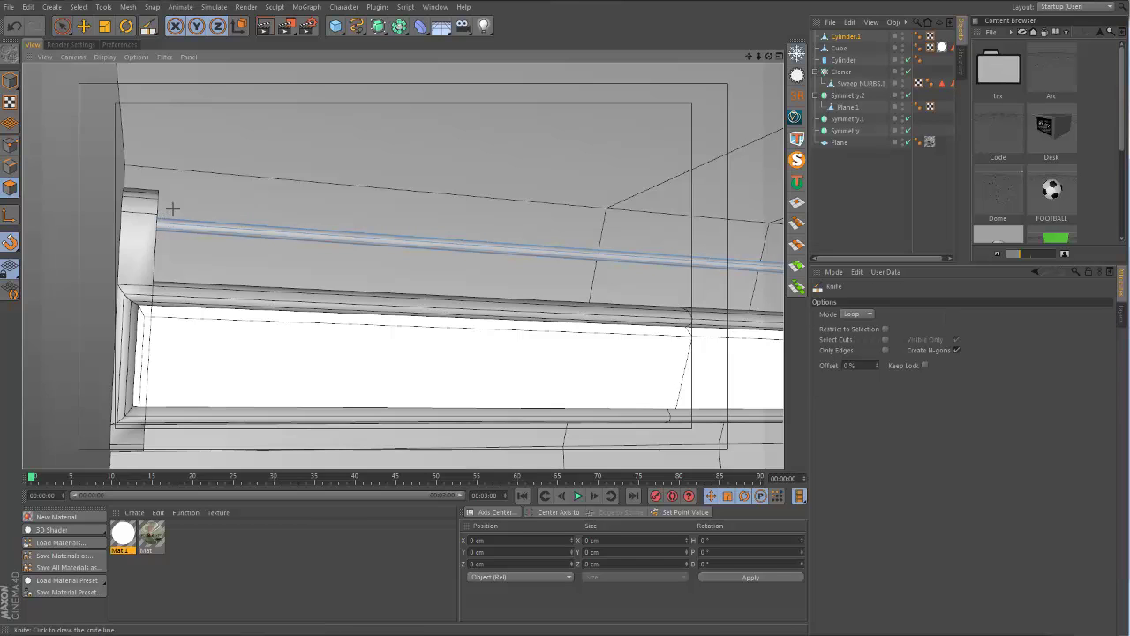
pyautogui.press('k')
pyautogui.click(232, 235)
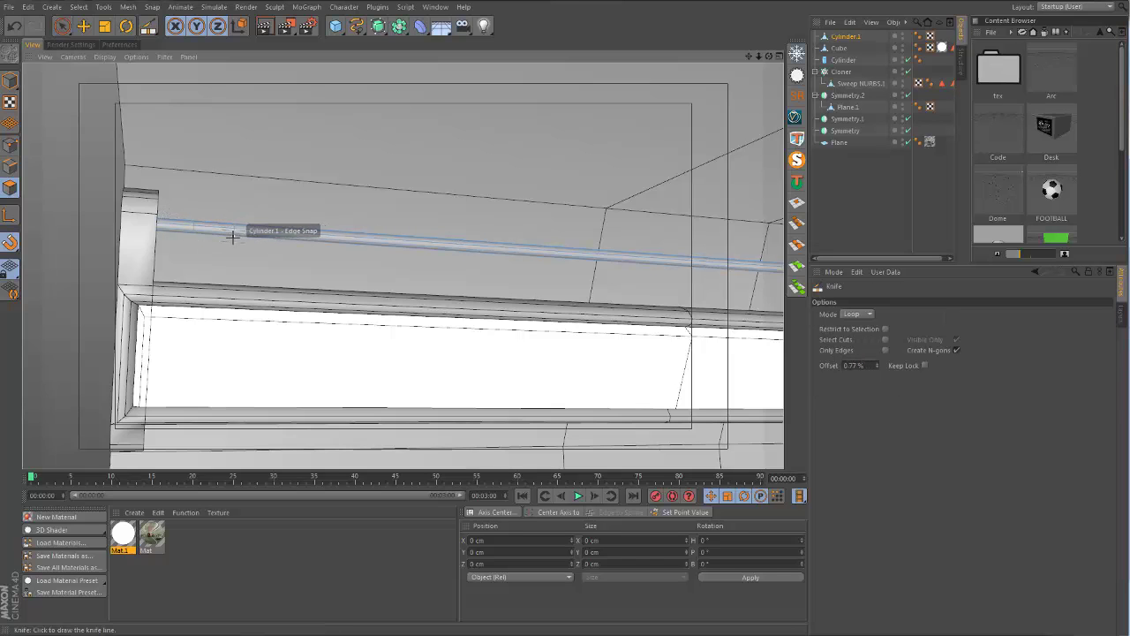
# Loop-cut a matching short band on the rod near the opposite end bracket.
pyautogui.keyDown('alt'); pyautogui.moveTo(340, 219); pyautogui.dragTo(17, 192, button='middle'); pyautogui.keyUp('alt')
pyautogui.keyDown('alt'); pyautogui.moveTo(662, 246); pyautogui.dragTo(444, 231, button='middle'); pyautogui.keyUp('alt')
pyautogui.keyDown('alt'); pyautogui.moveTo(443, 231); pyautogui.dragTo(500, 245); pyautogui.keyUp('alt')
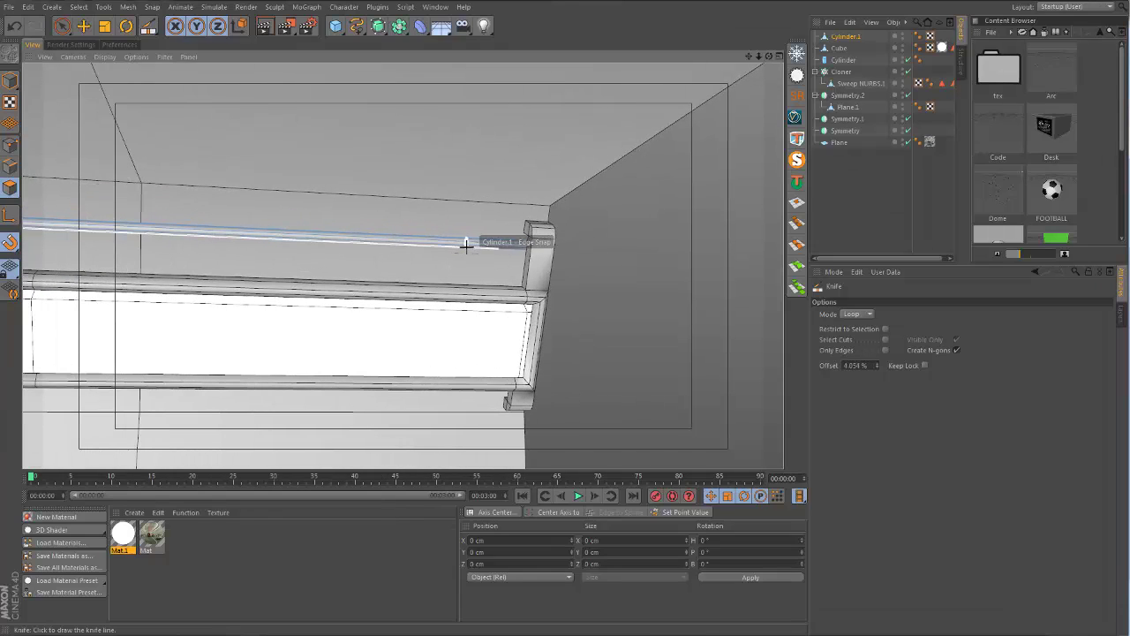
pyautogui.click(466, 245)
# Loop-select the short bands of faces at both ends of the rod.
pyautogui.click(58, 25)
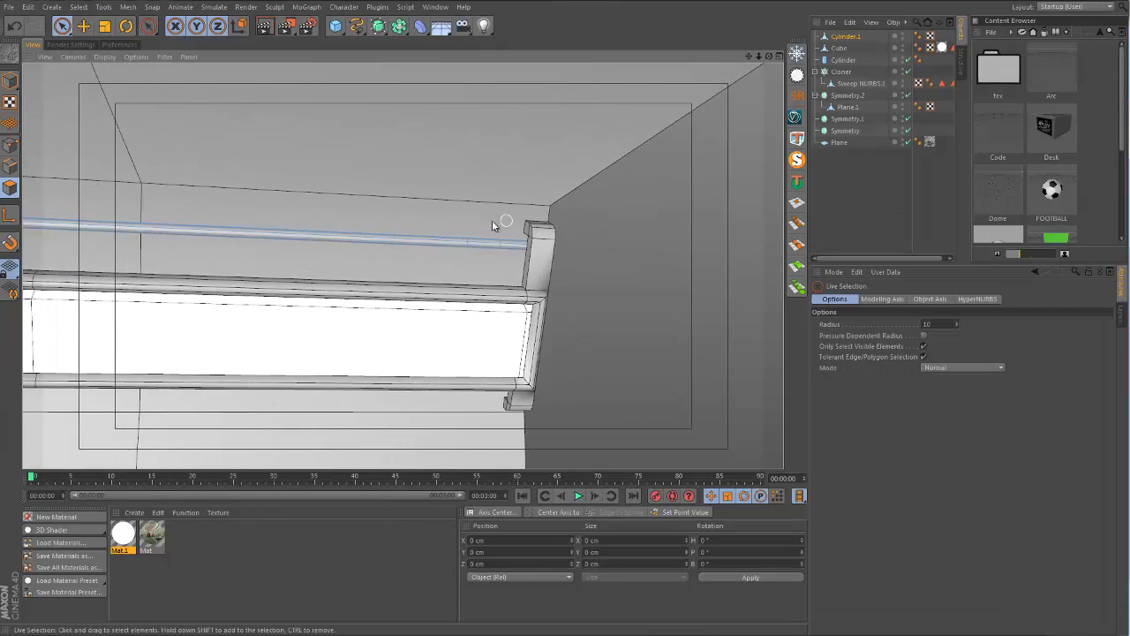
pyautogui.press('u')
pyautogui.press('l')
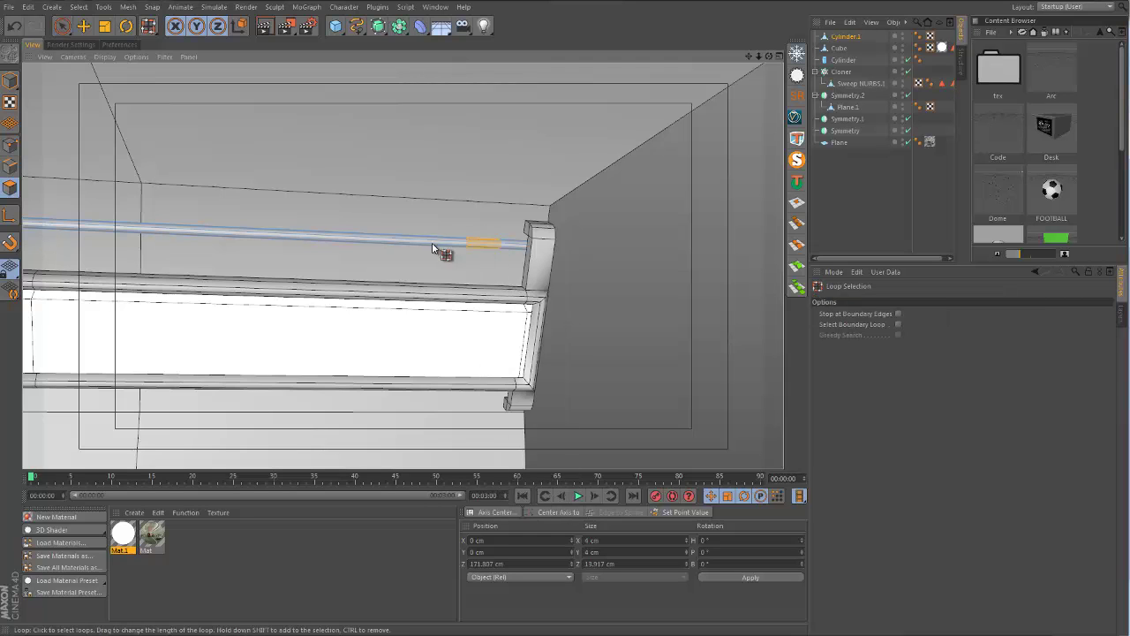
pyautogui.scroll(5, 441, 248)
pyautogui.keyDown('alt'); pyautogui.moveTo(278, 239); pyautogui.dragTo(446, 258, button='middle'); pyautogui.keyUp('alt')
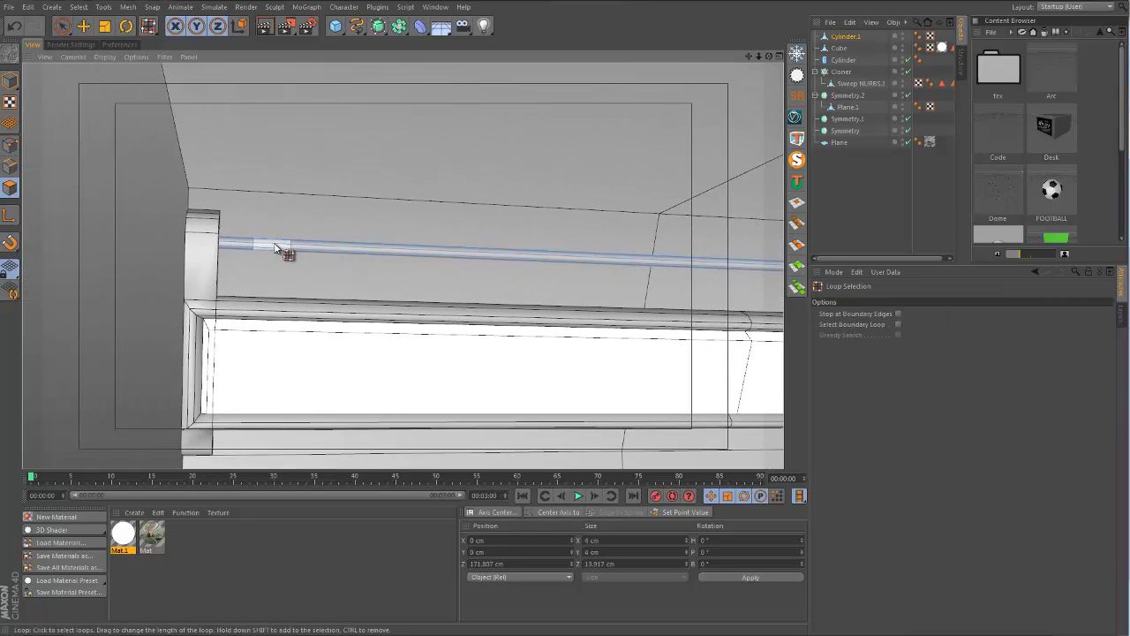
pyautogui.keyDown('alt'); pyautogui.moveTo(327, 246); pyautogui.dragTo(491, 285); pyautogui.keyUp('alt')
# Bevel the two selected bands outward into thicker collars, with about 1.7 cm extrusion and 0.7 cm inner offset.
pyautogui.rightClick(297, 202)
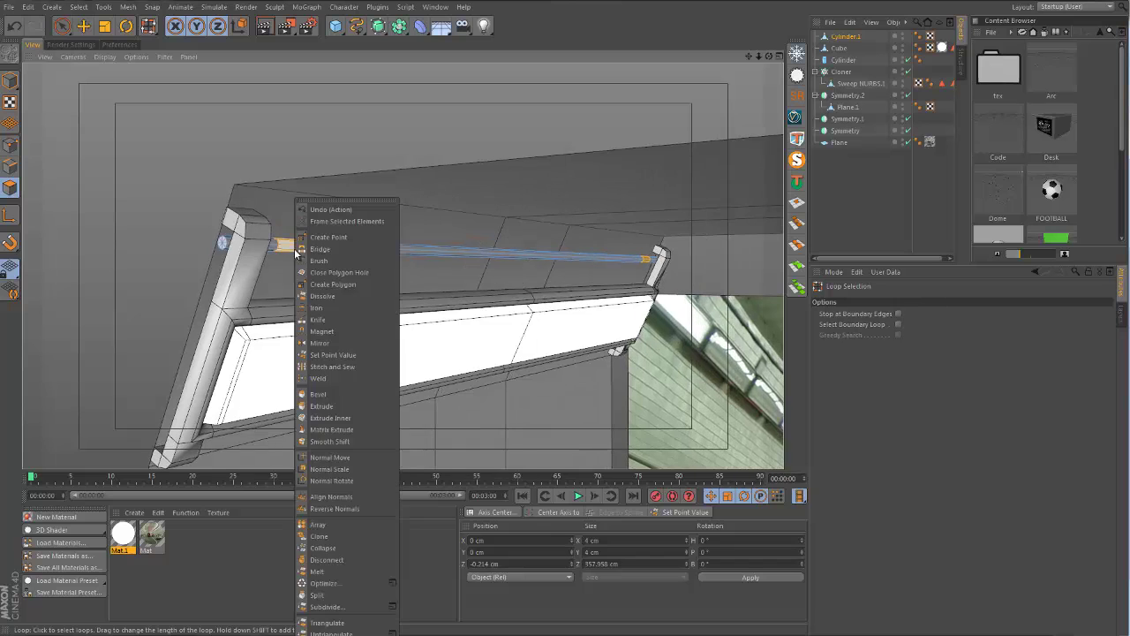
pyautogui.click(318, 378)
pyautogui.keyDown('alt'); pyautogui.moveTo(323, 252); pyautogui.dragTo(294, 251); pyautogui.keyUp('alt')
pyautogui.scroll(3, 314, 245)
pyautogui.rightClick(310, 201)
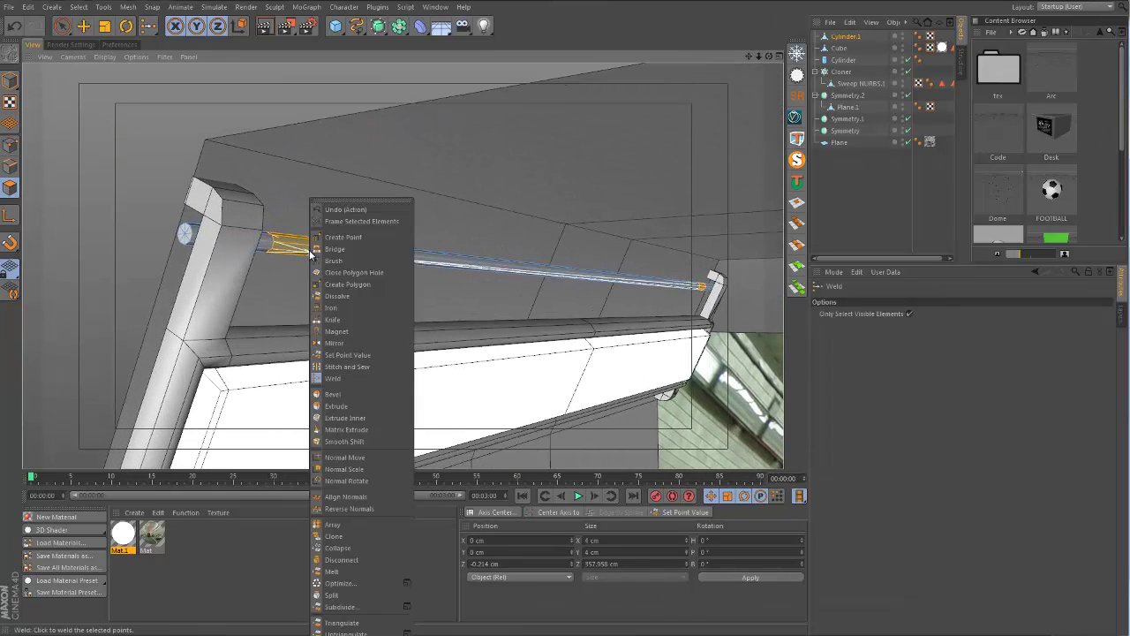
pyautogui.click(350, 395)
pyautogui.moveTo(303, 247); pyautogui.dragTo(575, 328)
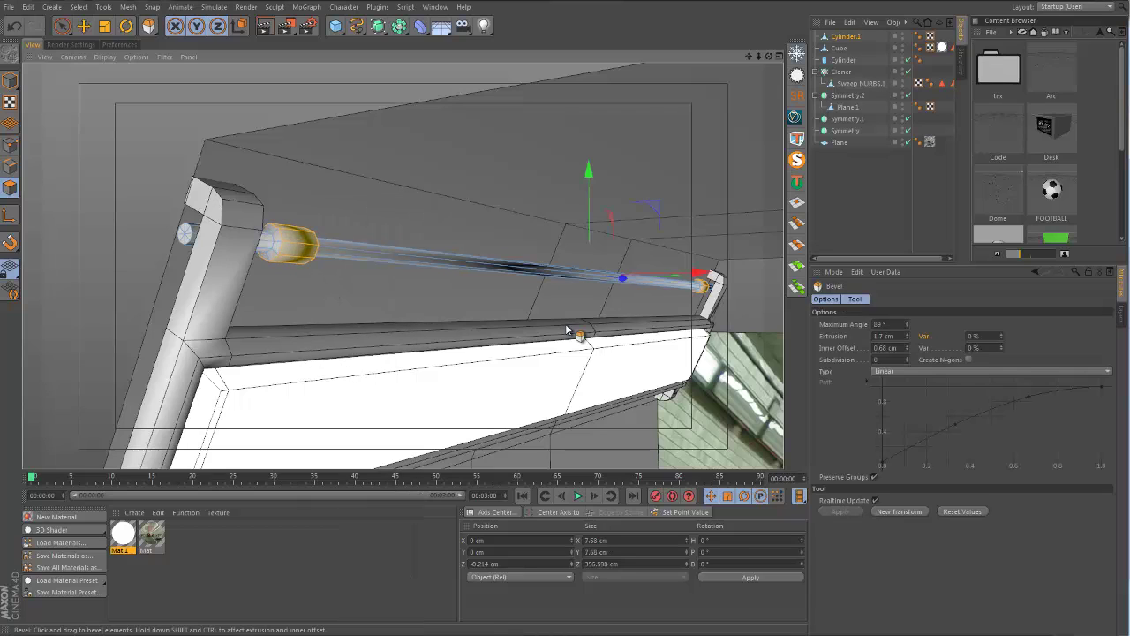
# Refine the collars' bevel to 1 cm extrusion and 2 cm inner offset.
pyautogui.click(887, 348)
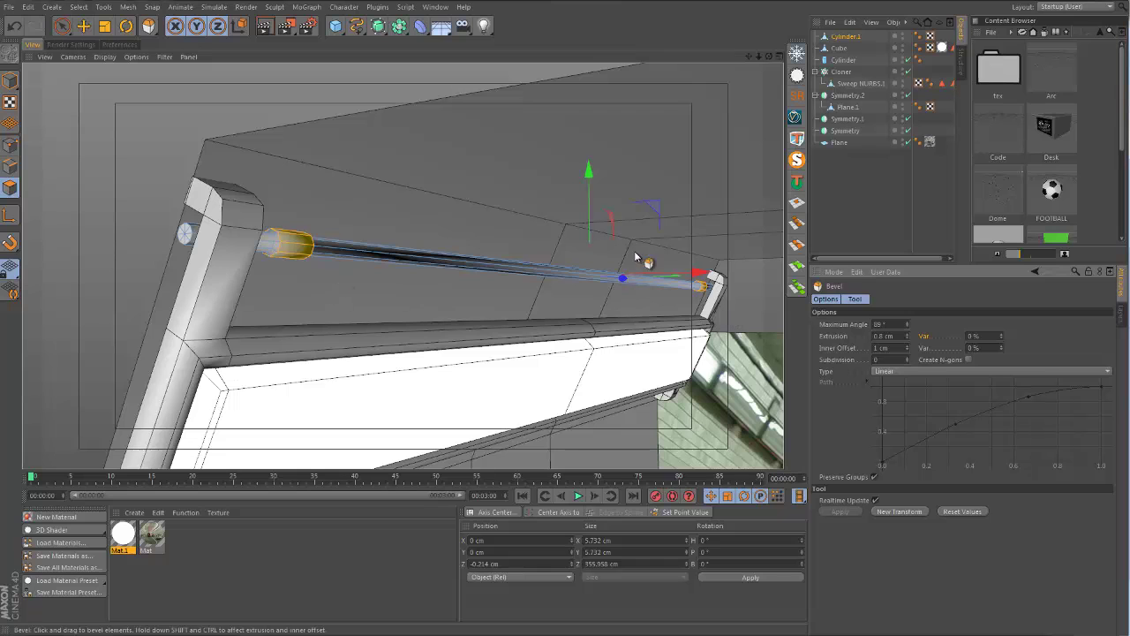
pyautogui.write('2')
pyautogui.press('Return')
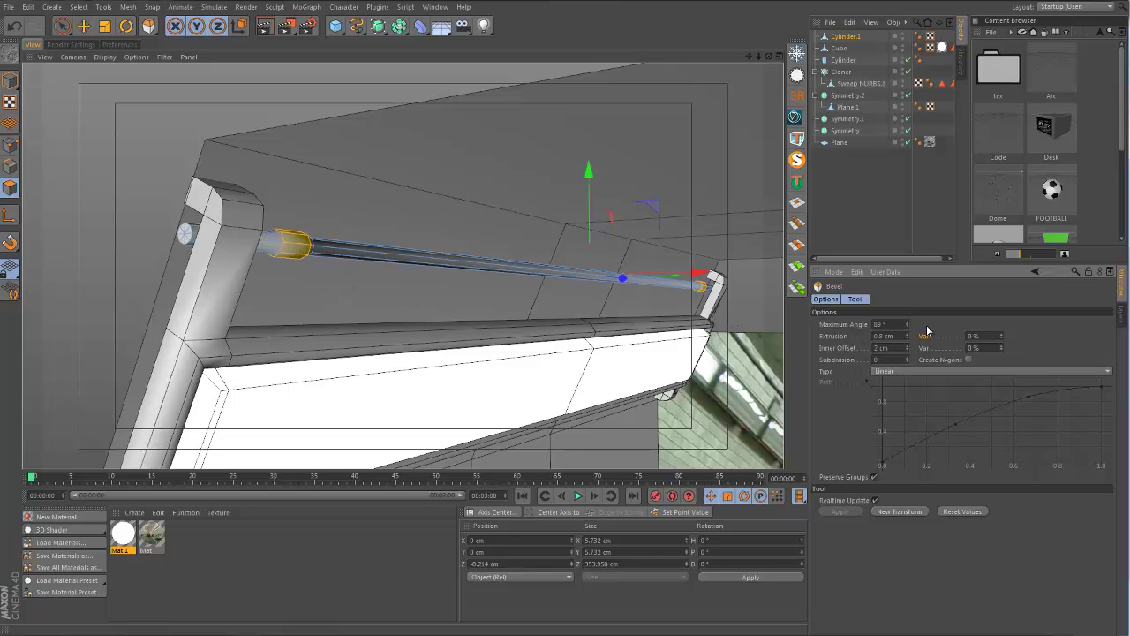
pyautogui.keyDown('alt'); pyautogui.moveTo(265, 256); pyautogui.dragTo(379, 295); pyautogui.keyUp('alt')
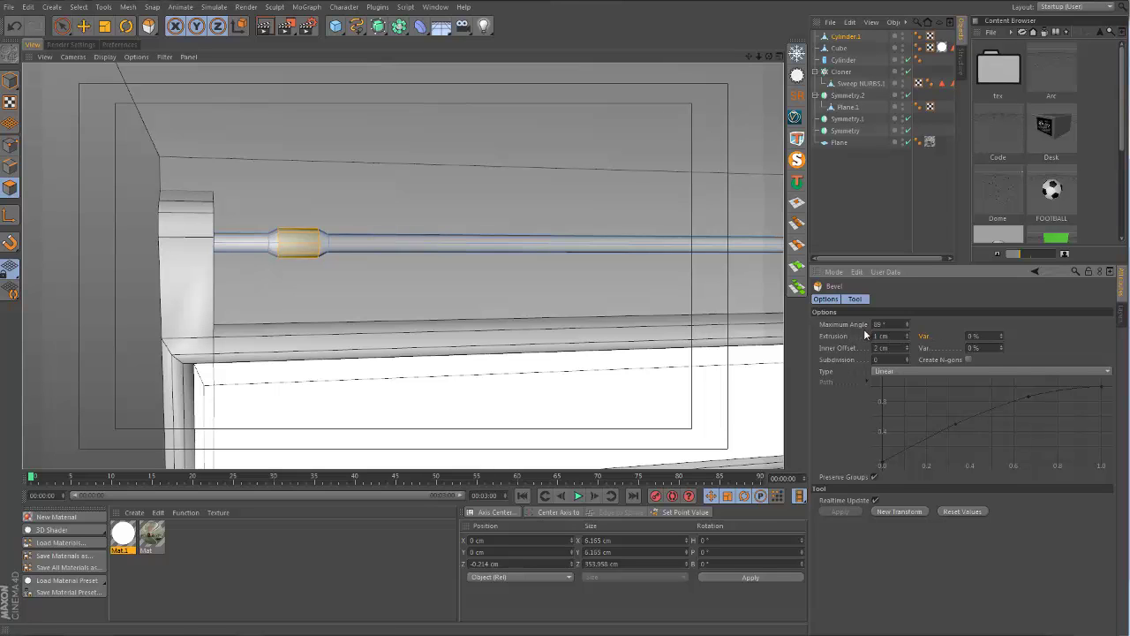
pyautogui.keyDown('alt'); pyautogui.moveTo(362, 265); pyautogui.dragTo(429, 250); pyautogui.keyUp('alt')
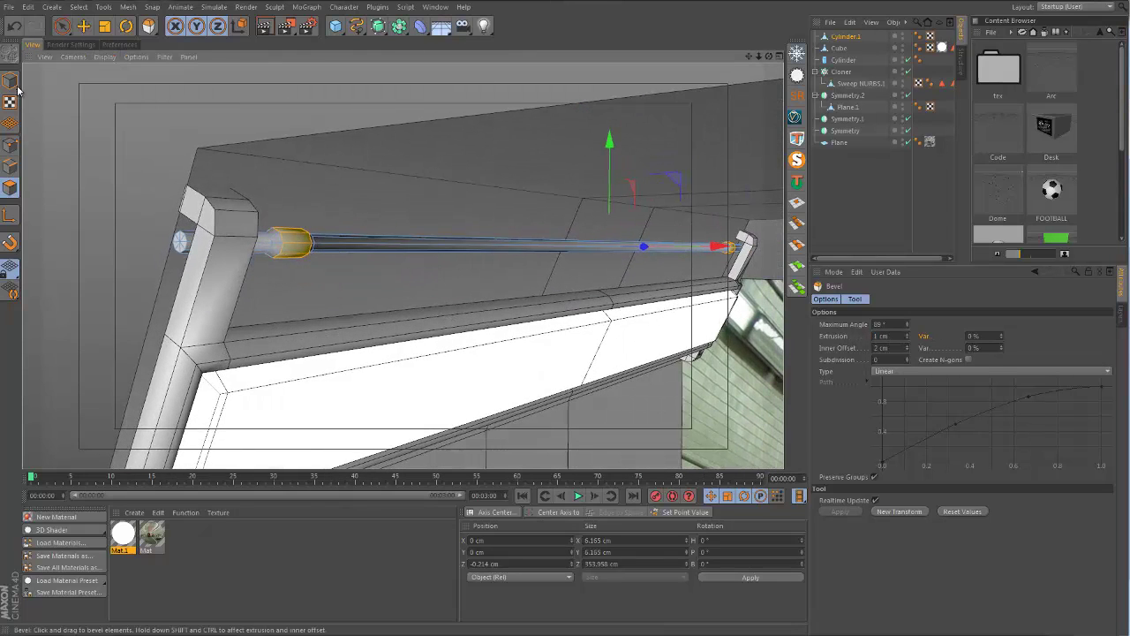
# Return to whole-object editing, deselect the rod and check its collars above the light panel.
pyautogui.click(10, 80)
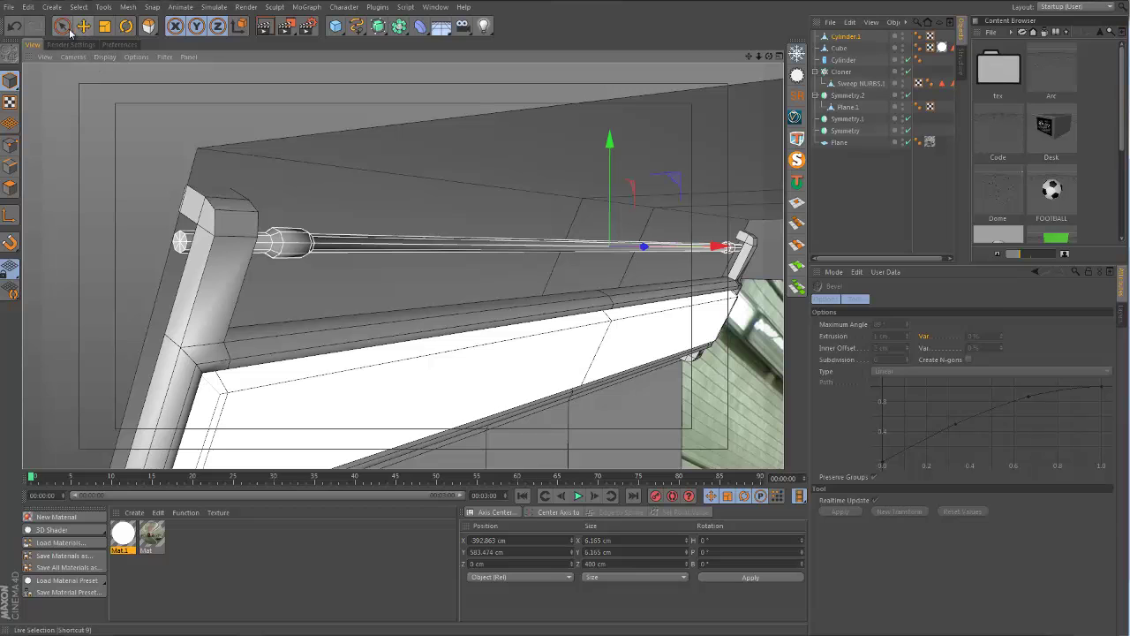
pyautogui.click(63, 27)
pyautogui.click(885, 167)
pyautogui.scroll(3, 602, 255)
pyautogui.scroll(-5, 602, 253)
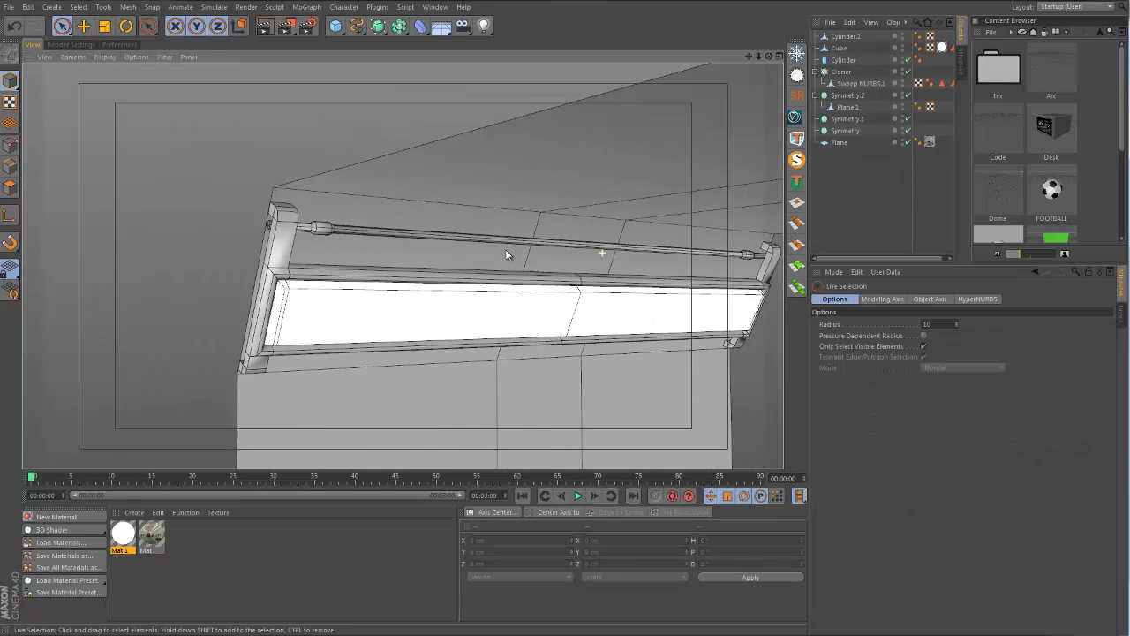
pyautogui.moveTo(506, 254)
pyautogui.keyDown('alt'); pyautogui.mouseDown()
pyautogui.moveTo(412, 236)
pyautogui.moveTo(512, 238)
pyautogui.mouseUp(); pyautogui.keyUp('alt')
# Duplicate the collared rod and move the copy down about 5 cm, parallel to the original.
pyautogui.click(846, 36)
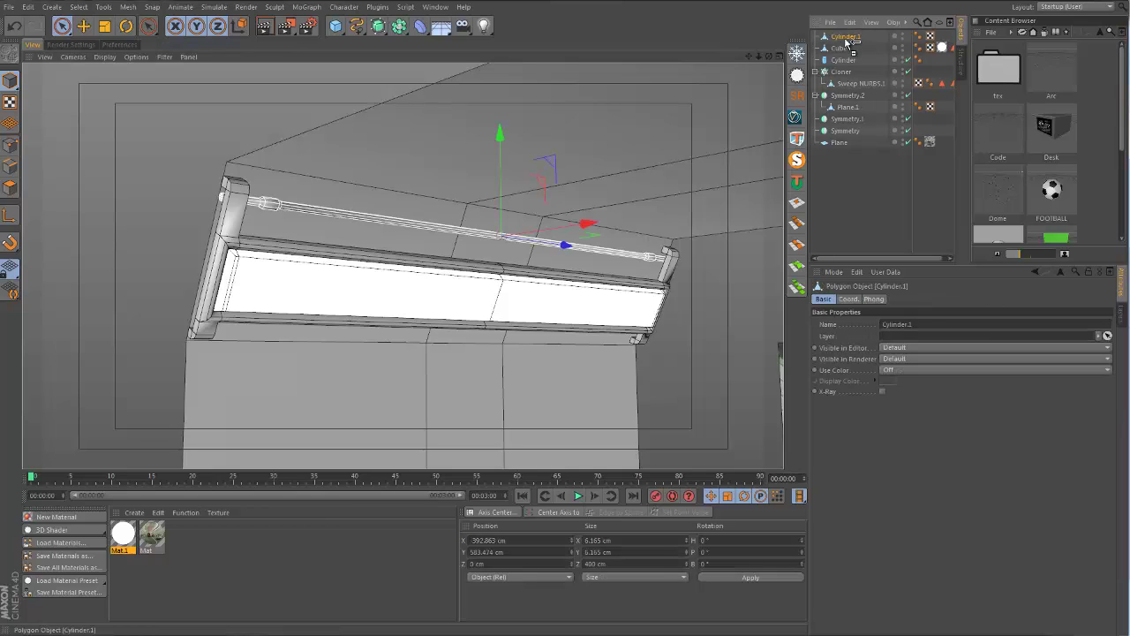
pyautogui.keyDown('ctrl'); pyautogui.moveTo(846, 41); pyautogui.dragTo(846, 48); pyautogui.keyUp('ctrl')
pyautogui.moveTo(496, 159); pyautogui.dragTo(499, 176)
pyautogui.keyDown('alt'); pyautogui.moveTo(410, 229); pyautogui.dragTo(525, 223, button='right'); pyautogui.keyUp('alt')
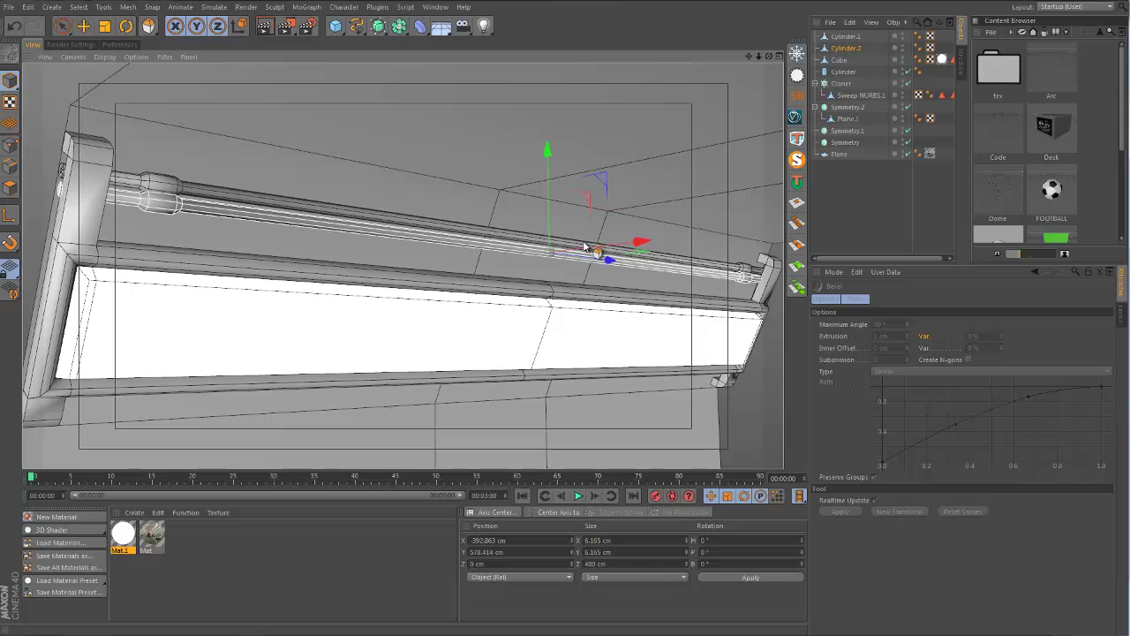
# Shift the lower copied rod horizontally to an X position of about -395 cm, aligning it within the end brackets.
pyautogui.moveTo(604, 252); pyautogui.dragTo(597, 254)
pyautogui.keyDown('alt'); pyautogui.moveTo(305, 200); pyautogui.dragTo(361, 223, button='middle'); pyautogui.keyUp('alt')
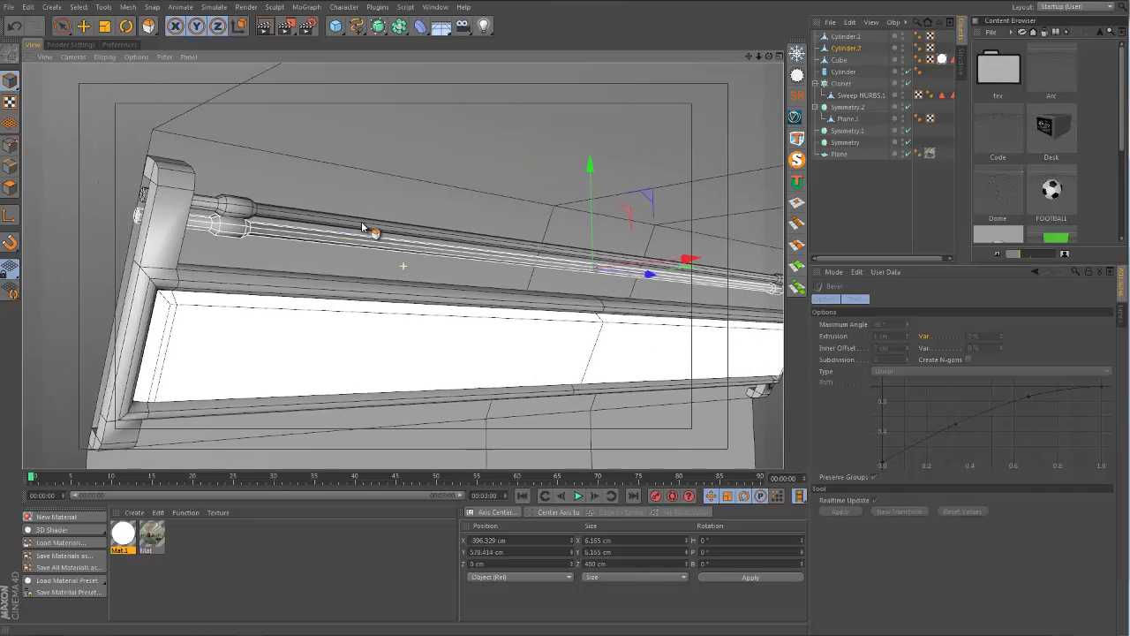
pyautogui.keyDown('alt'); pyautogui.moveTo(320, 241); pyautogui.dragTo(381, 253); pyautogui.keyUp('alt')
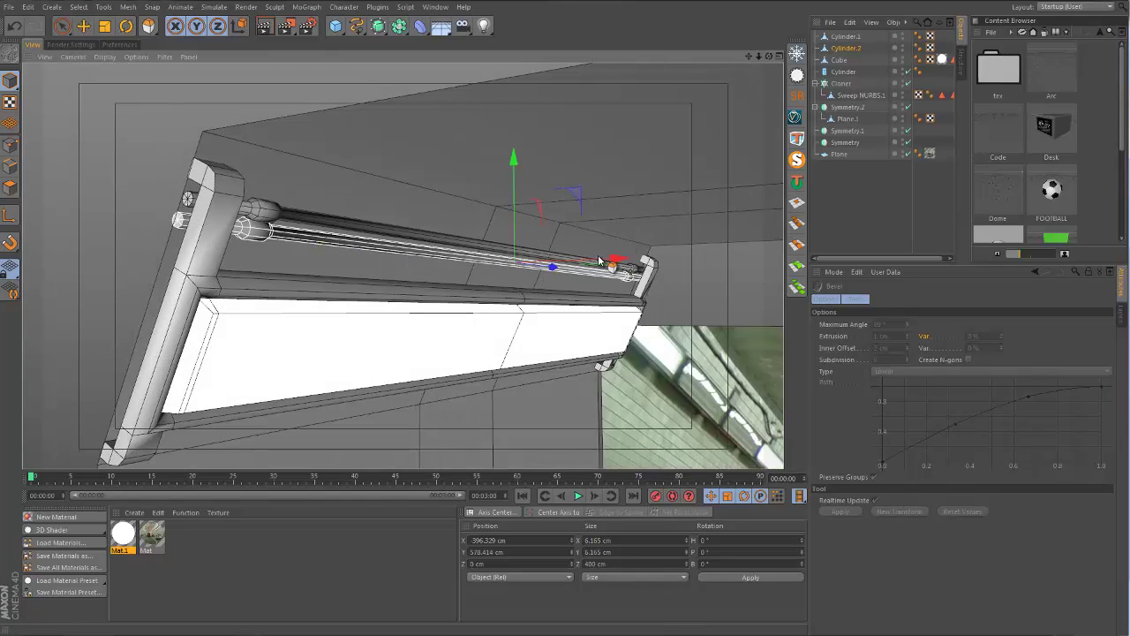
pyautogui.moveTo(595, 262); pyautogui.dragTo(606, 258)
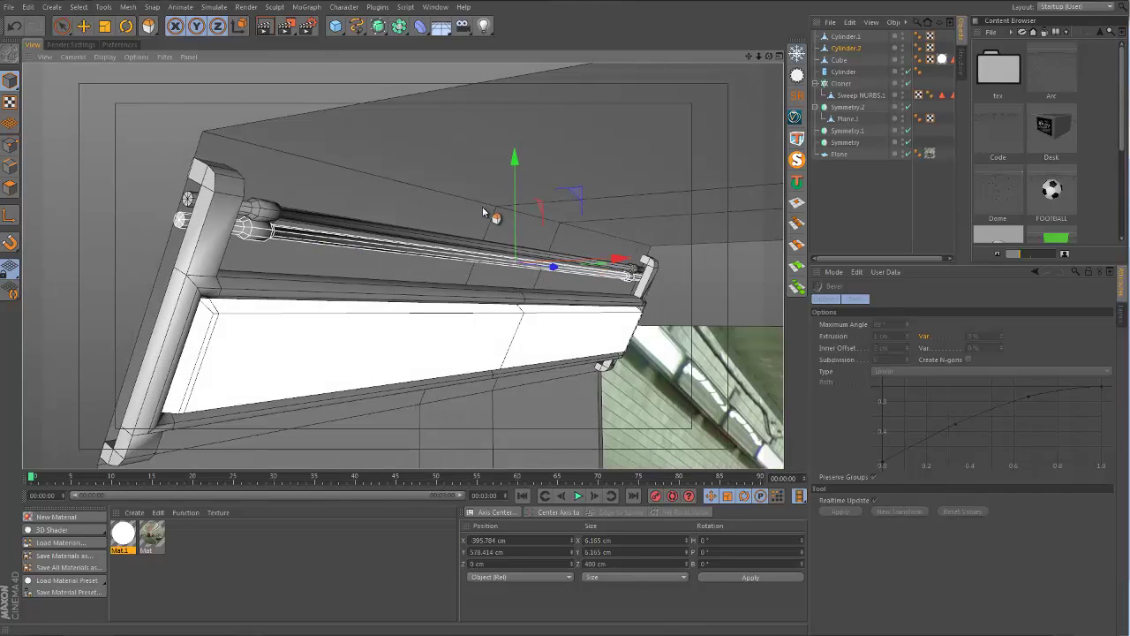
pyautogui.keyDown('alt'); pyautogui.moveTo(399, 233); pyautogui.dragTo(168, 201); pyautogui.keyUp('alt')
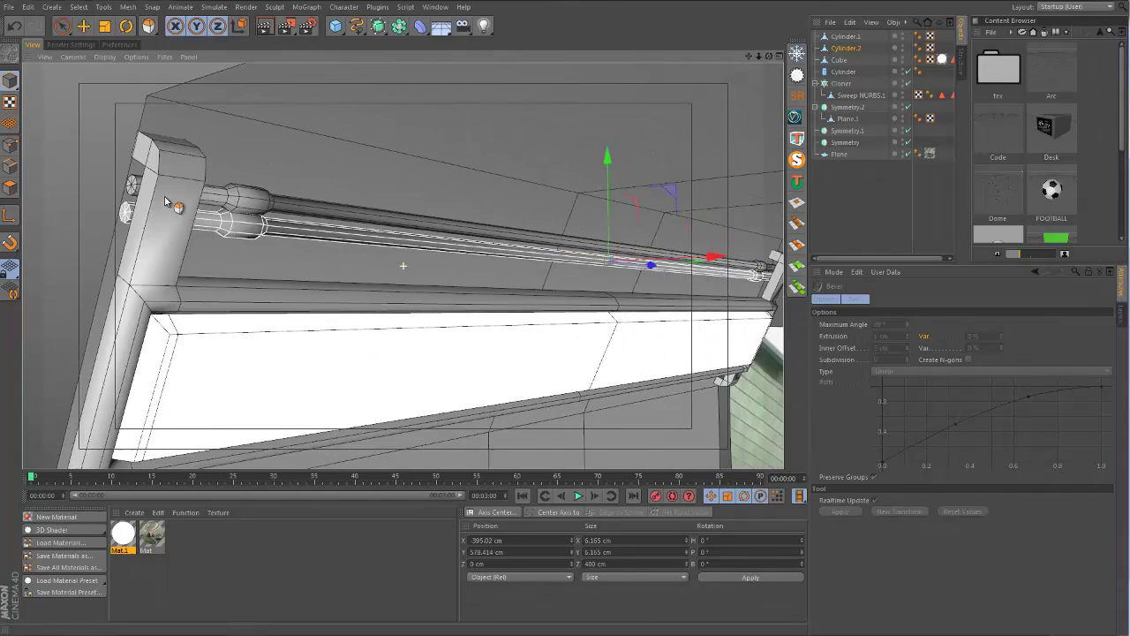
# Scale the lower rod's two collar polygon bands along Z to about 317 cm overall, bringing the collars inward, and deselect the rod.
pyautogui.click(10, 187)
pyautogui.moveTo(277, 205); pyautogui.dragTo(282, 205)
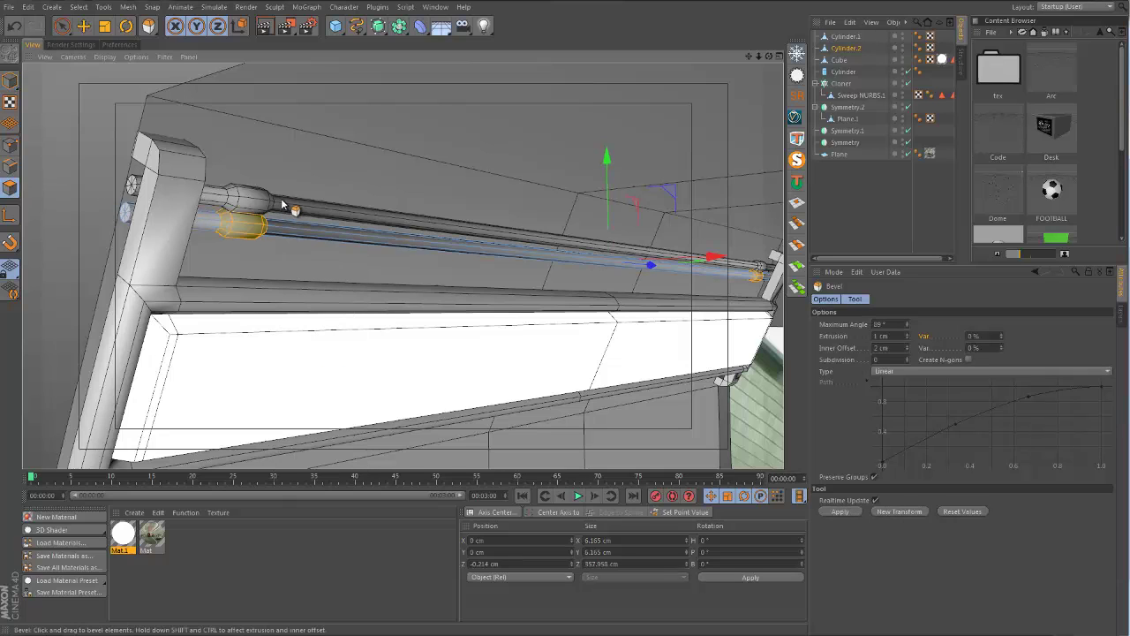
pyautogui.press('t')
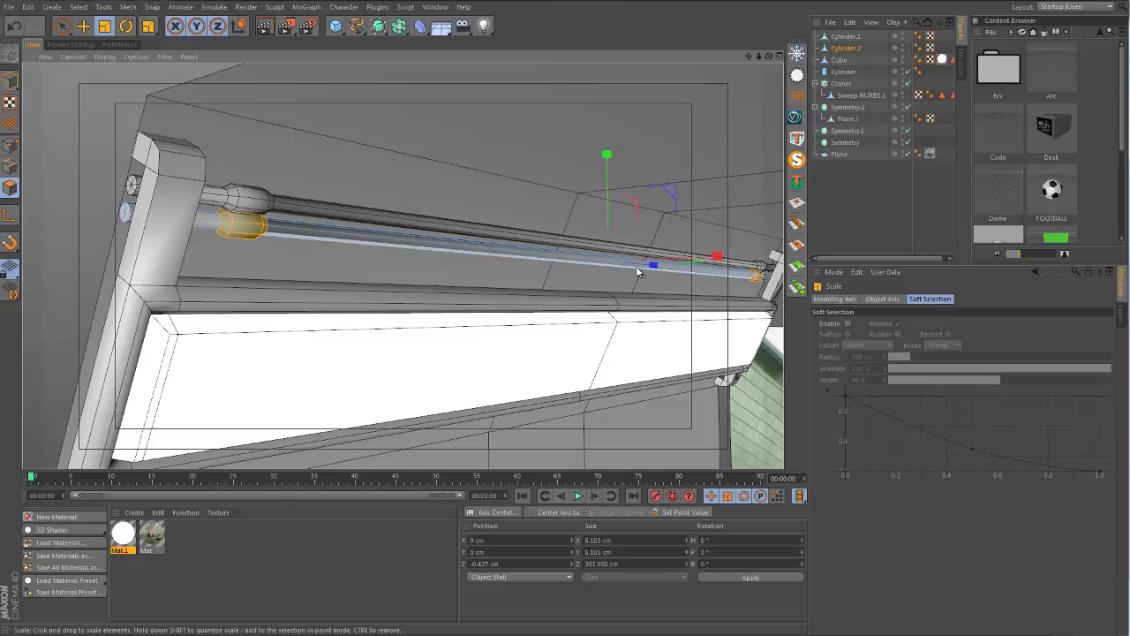
pyautogui.moveTo(633, 265)
pyautogui.mouseDown()
pyautogui.moveTo(622, 261)
pyautogui.moveTo(636, 266)
pyautogui.mouseUp()
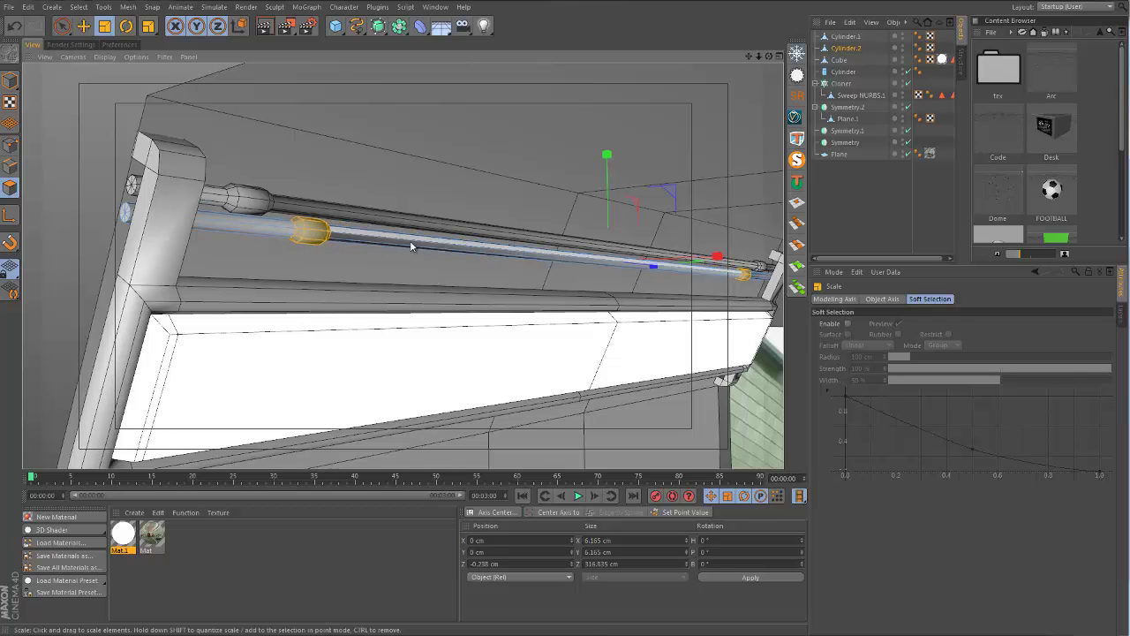
pyautogui.keyDown('alt'); pyautogui.moveTo(378, 235); pyautogui.dragTo(436, 247); pyautogui.keyUp('alt')
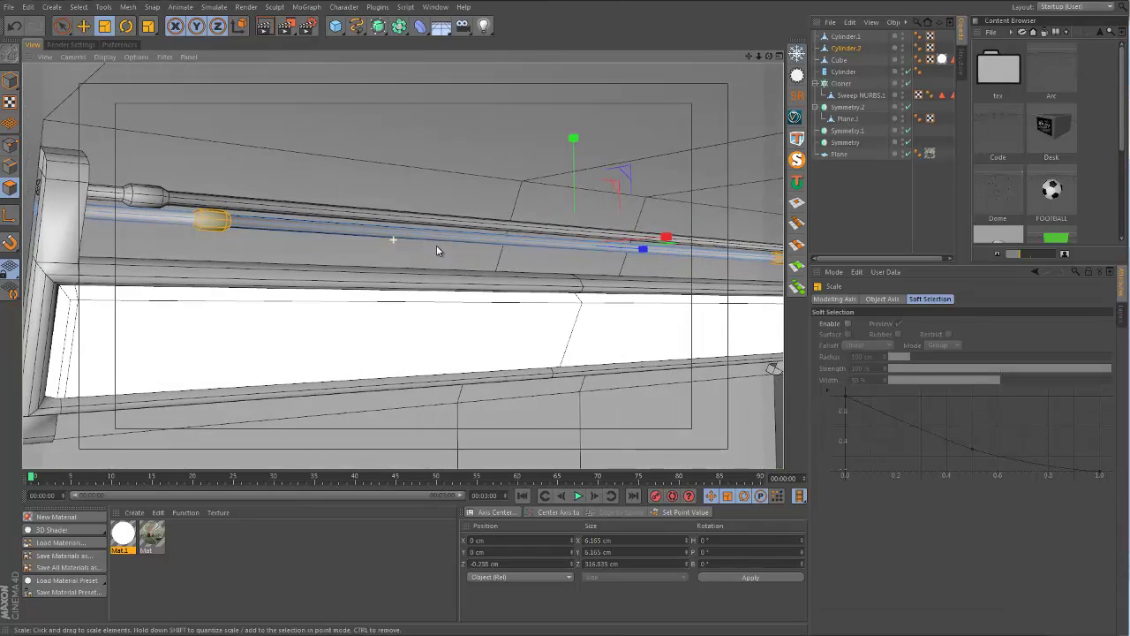
pyautogui.click(844, 207)
# Examine the whole tunnel section, its light fixture and railing from several angles against the reference photo.
pyautogui.keyDown('alt'); pyautogui.moveTo(577, 265); pyautogui.dragTo(406, 242, button='right'); pyautogui.keyUp('alt')
pyautogui.keyDown('alt'); pyautogui.moveTo(406, 238); pyautogui.dragTo(273, 340); pyautogui.keyUp('alt')
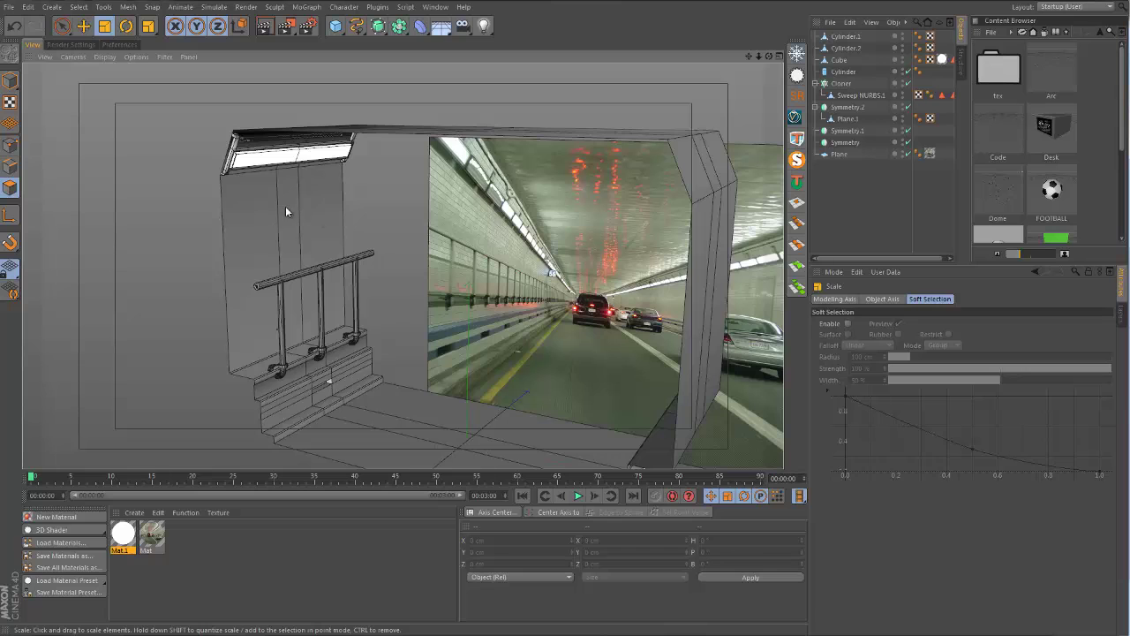
pyautogui.keyDown('alt'); pyautogui.moveTo(285, 212); pyautogui.dragTo(384, 307); pyautogui.keyUp('alt')
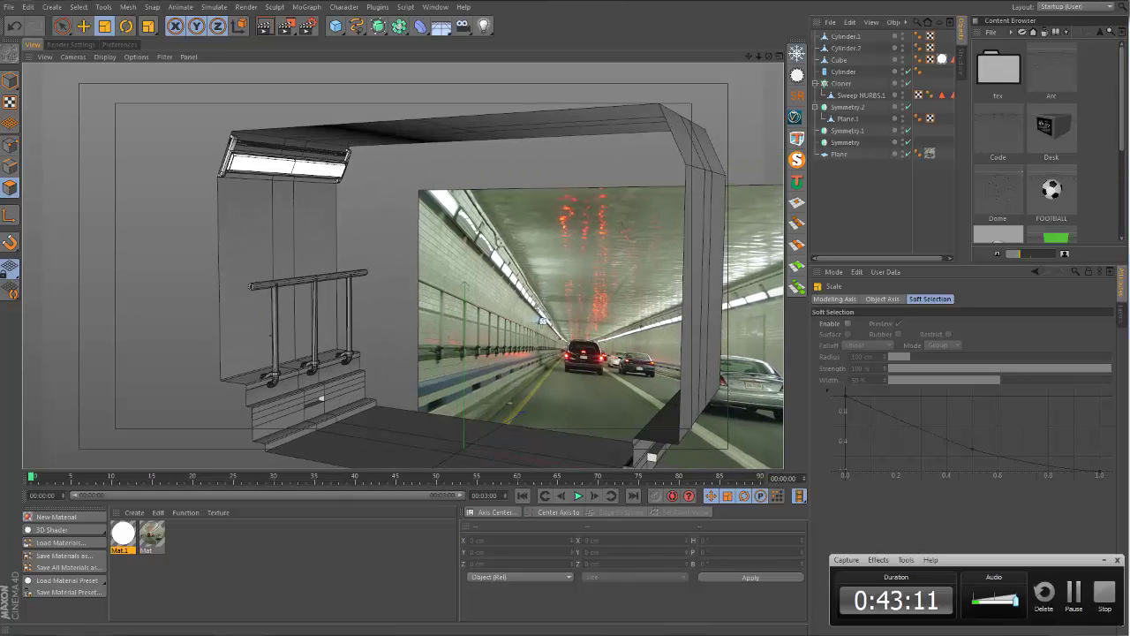
pyautogui.click(1104, 559)
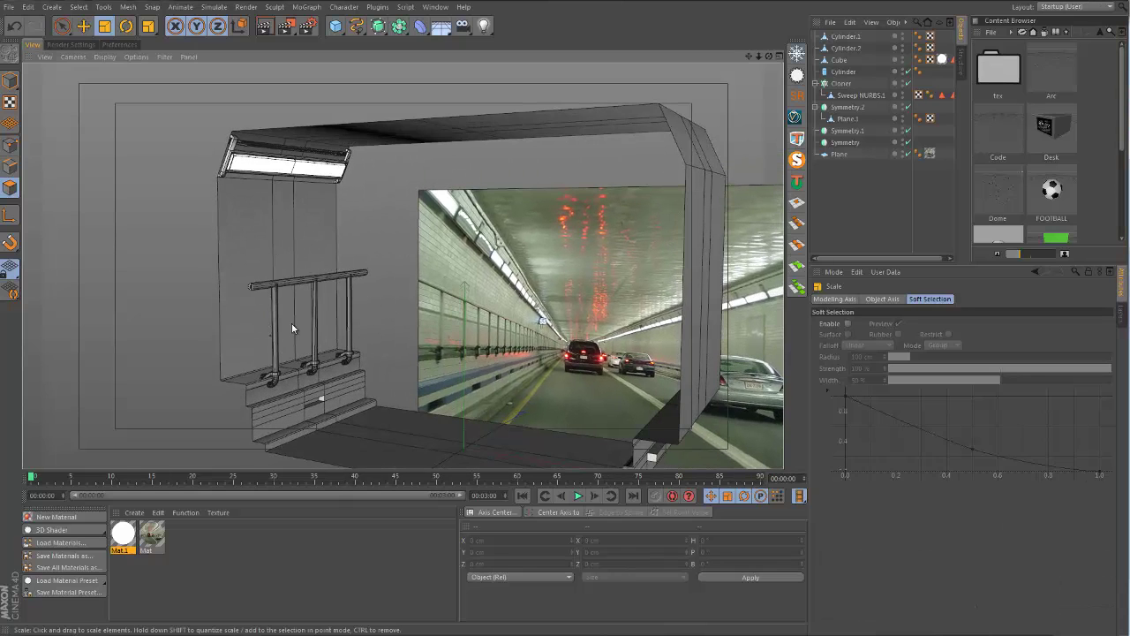
pyautogui.keyDown('alt'); pyautogui.moveTo(291, 323); pyautogui.dragTo(297, 255); pyautogui.keyUp('alt')
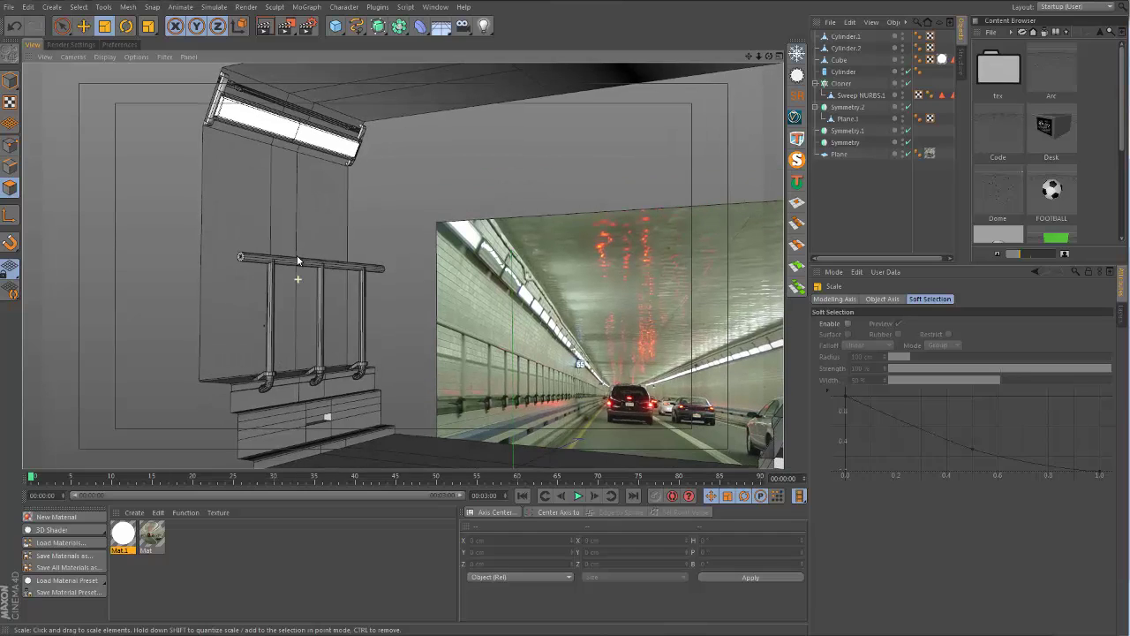
pyautogui.keyDown('alt'); pyautogui.moveTo(297, 255); pyautogui.dragTo(304, 328, button='middle'); pyautogui.keyUp('alt')
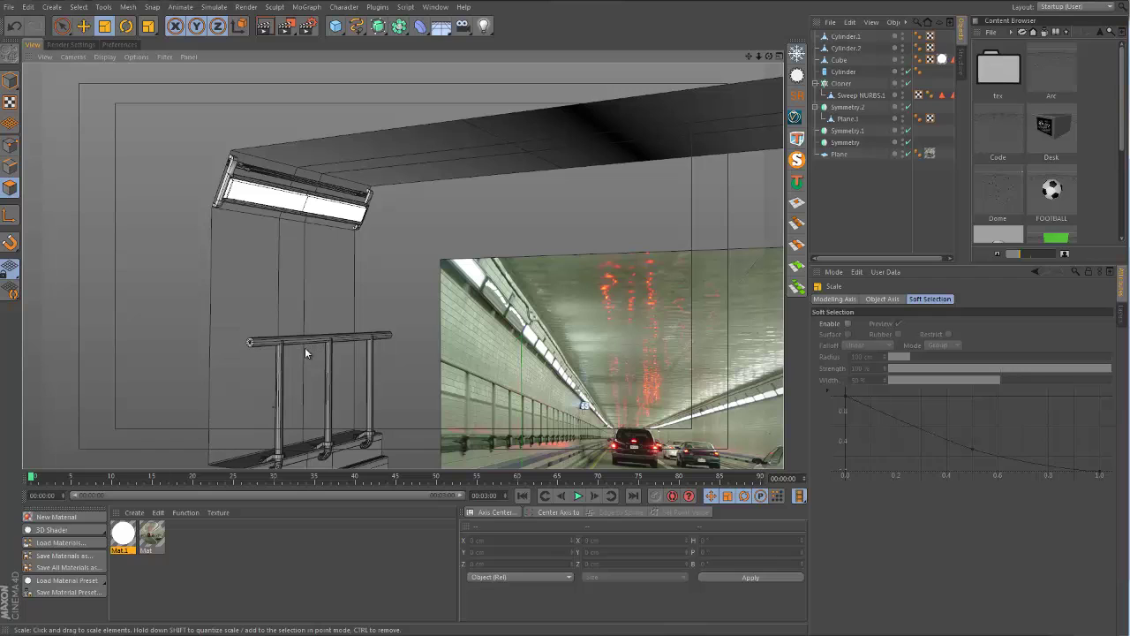
pyautogui.keyDown('alt'); pyautogui.moveTo(302, 330); pyautogui.dragTo(312, 316); pyautogui.keyUp('alt')
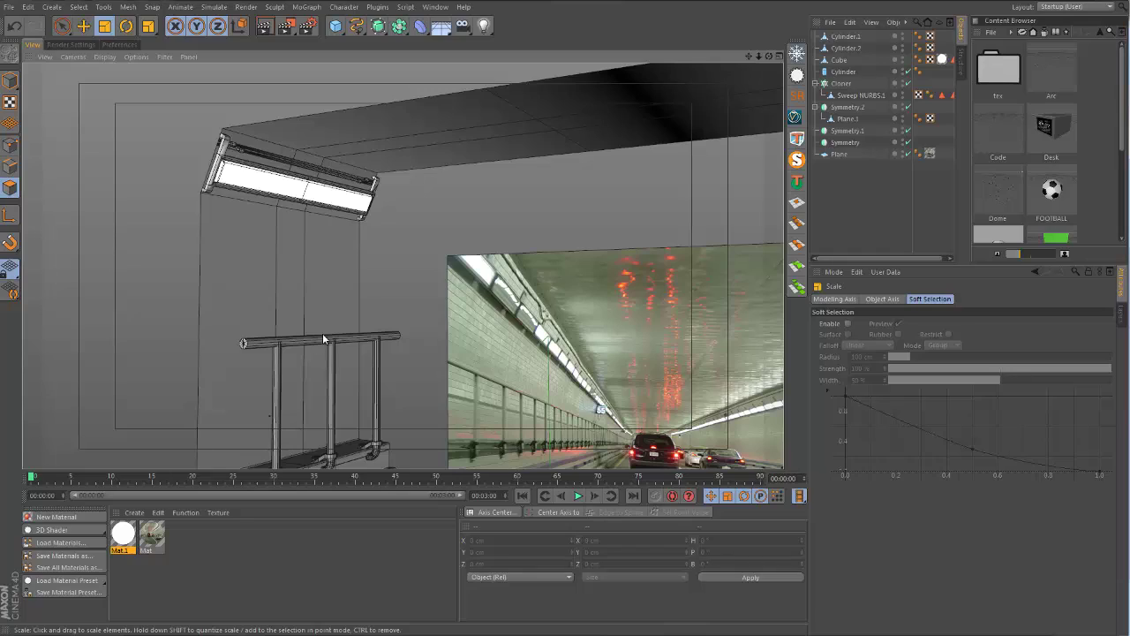
pyautogui.keyDown('alt'); pyautogui.moveTo(322, 334); pyautogui.dragTo(321, 357); pyautogui.keyUp('alt')
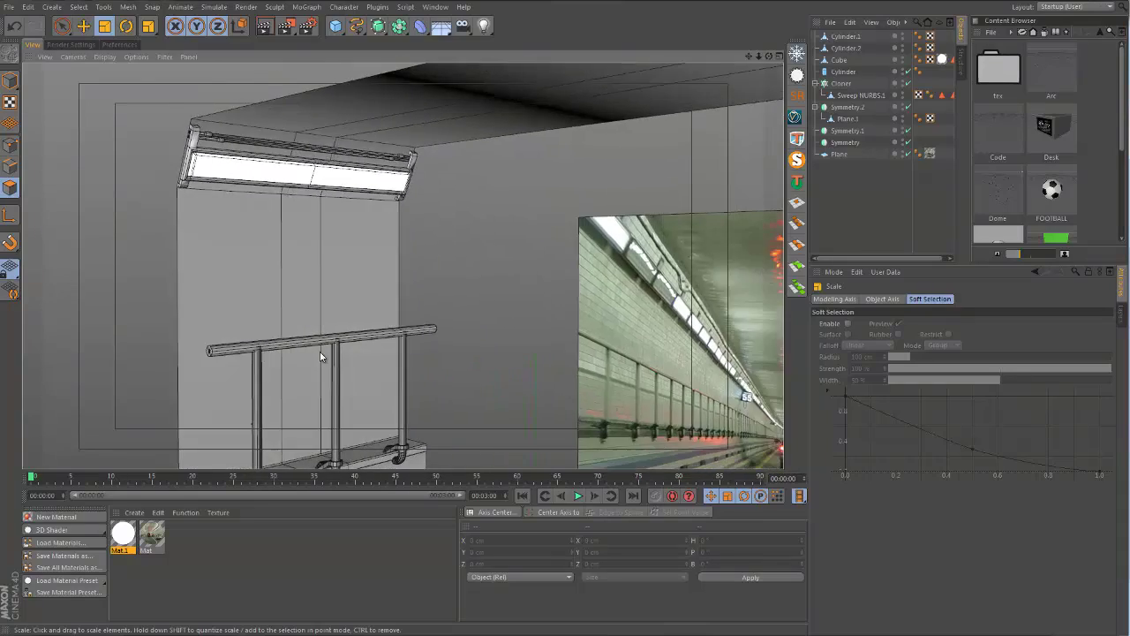